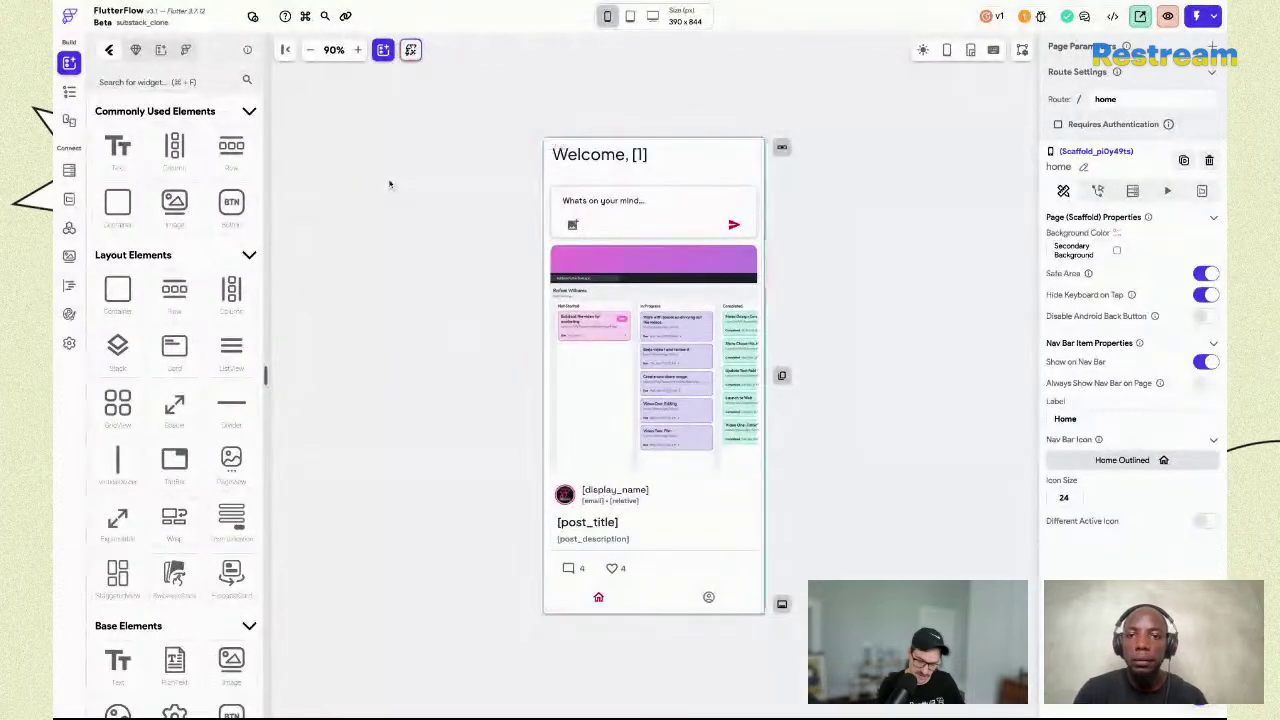
Show the project's page list and widget tree, and open the login page at 110% zoom.
key(super+s)
click(69, 91)
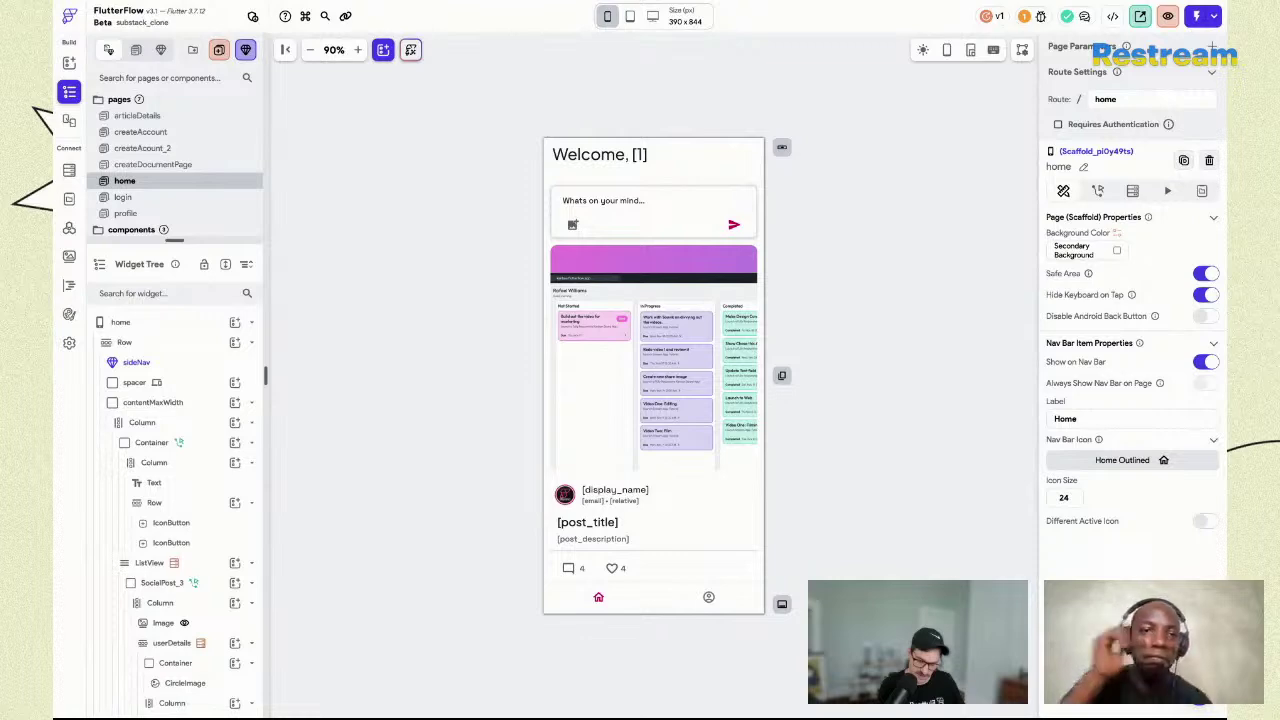
click(357, 49)
click(357, 49)
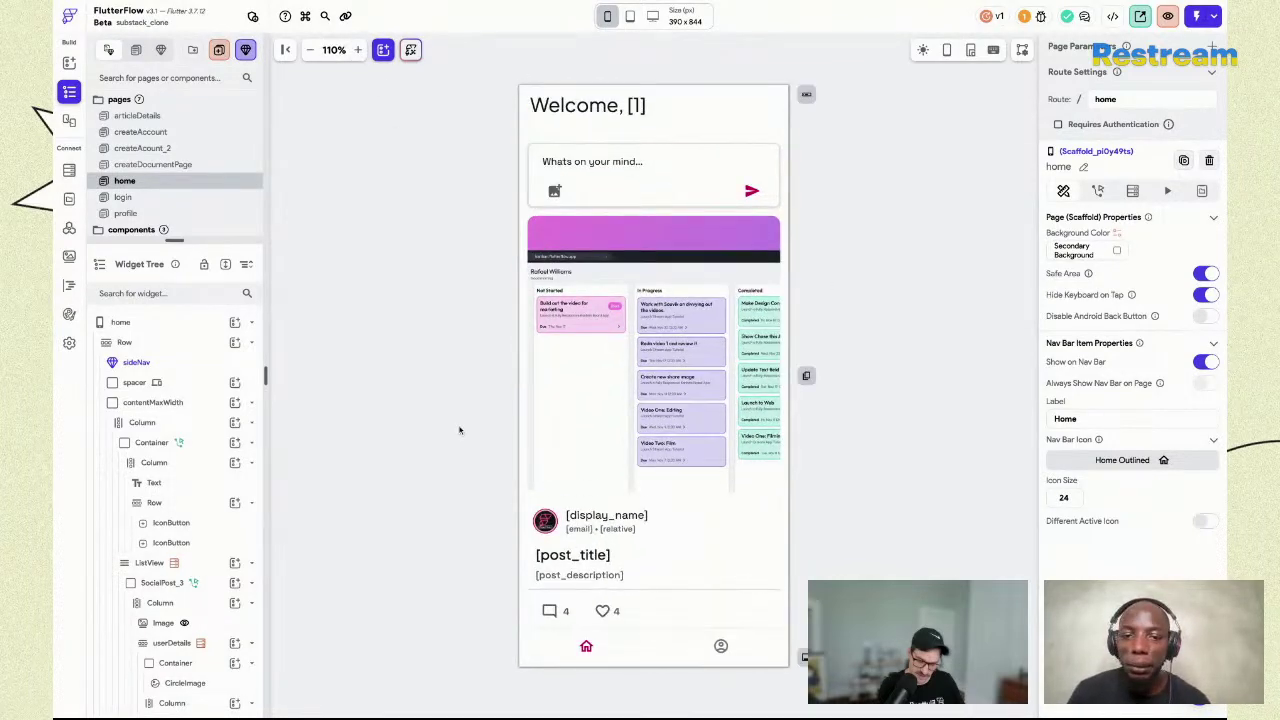
scroll(665, 292, down, 5)
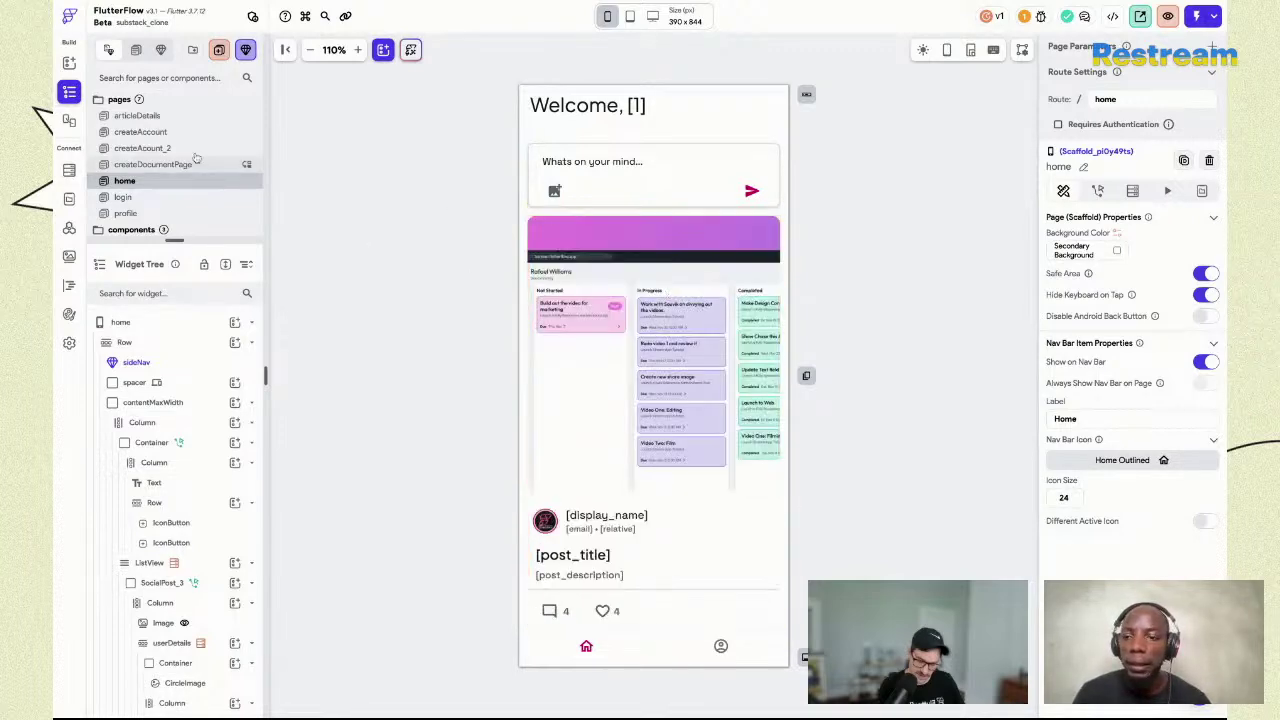
click(130, 197)
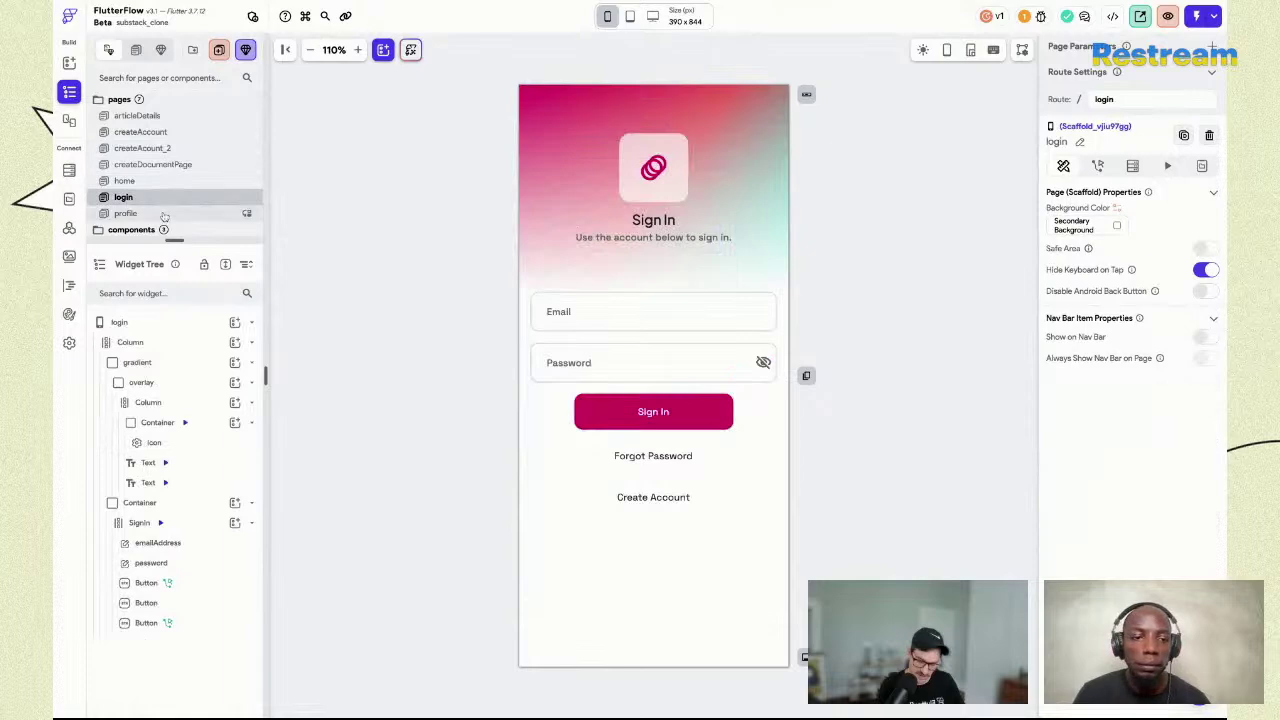
click(126, 213)
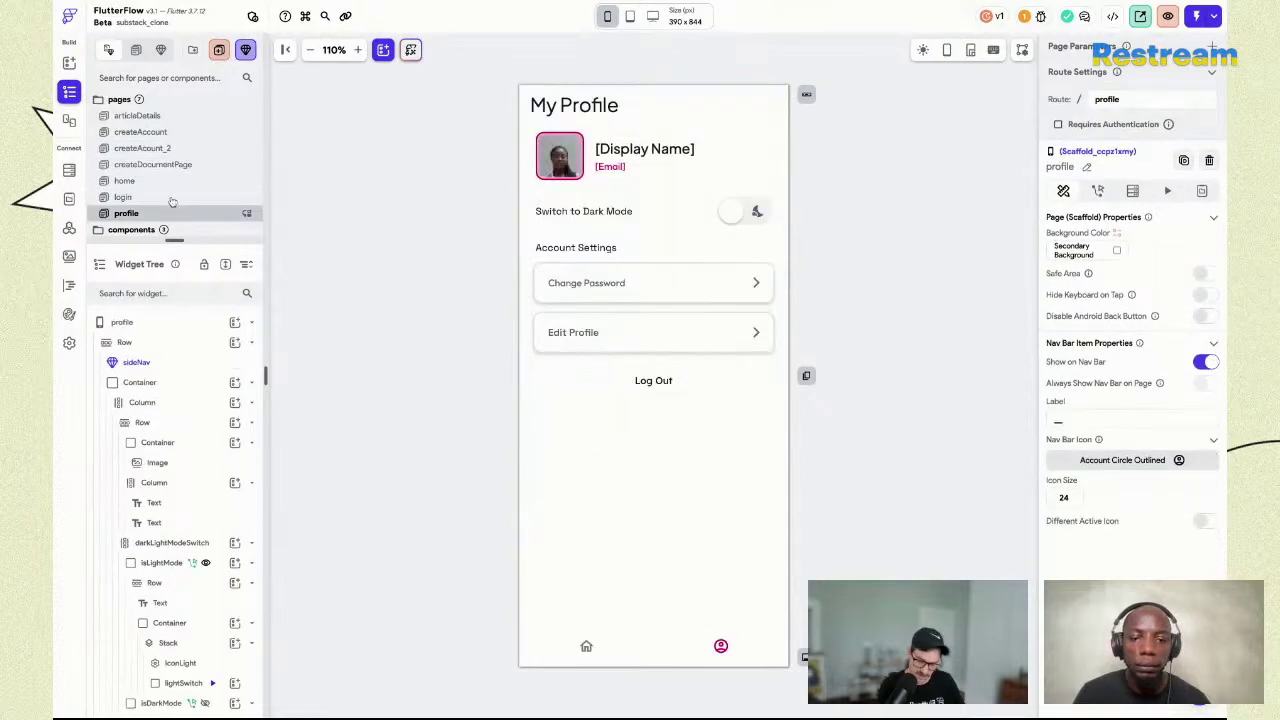
click(172, 199)
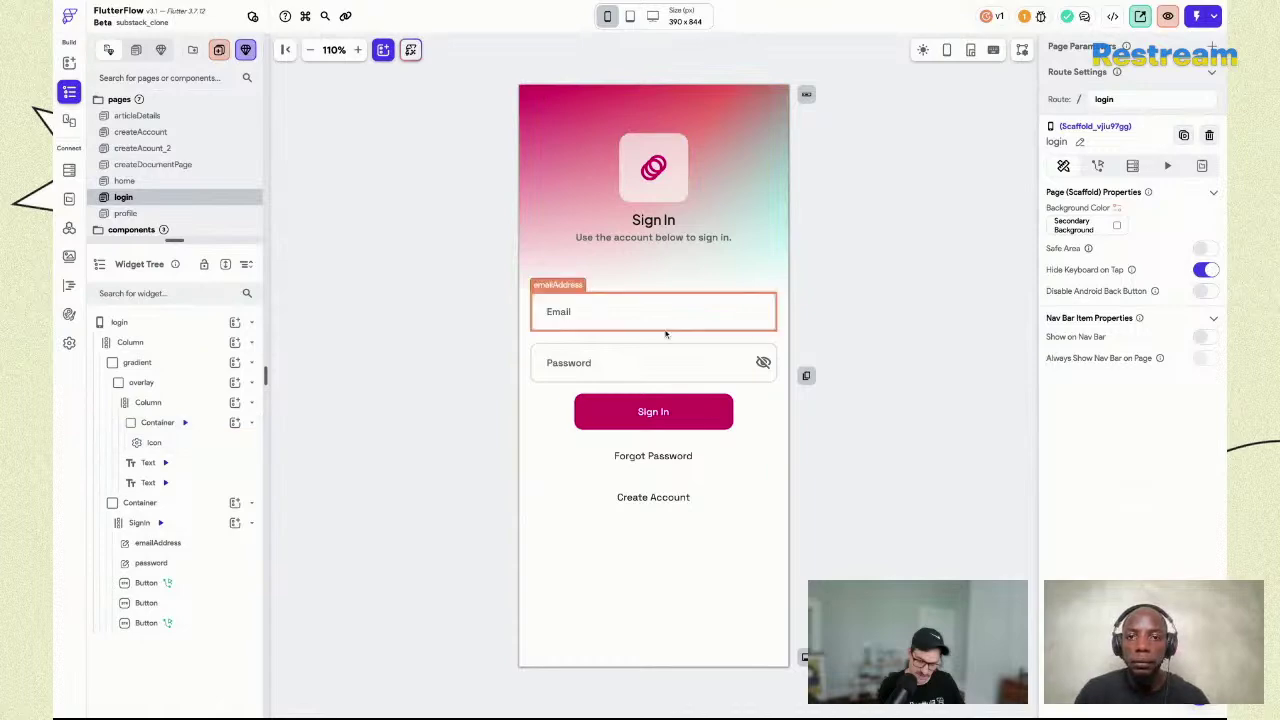
Open the logo container's on-page-load animation settings and preview all animations on the login page.
click(207, 423)
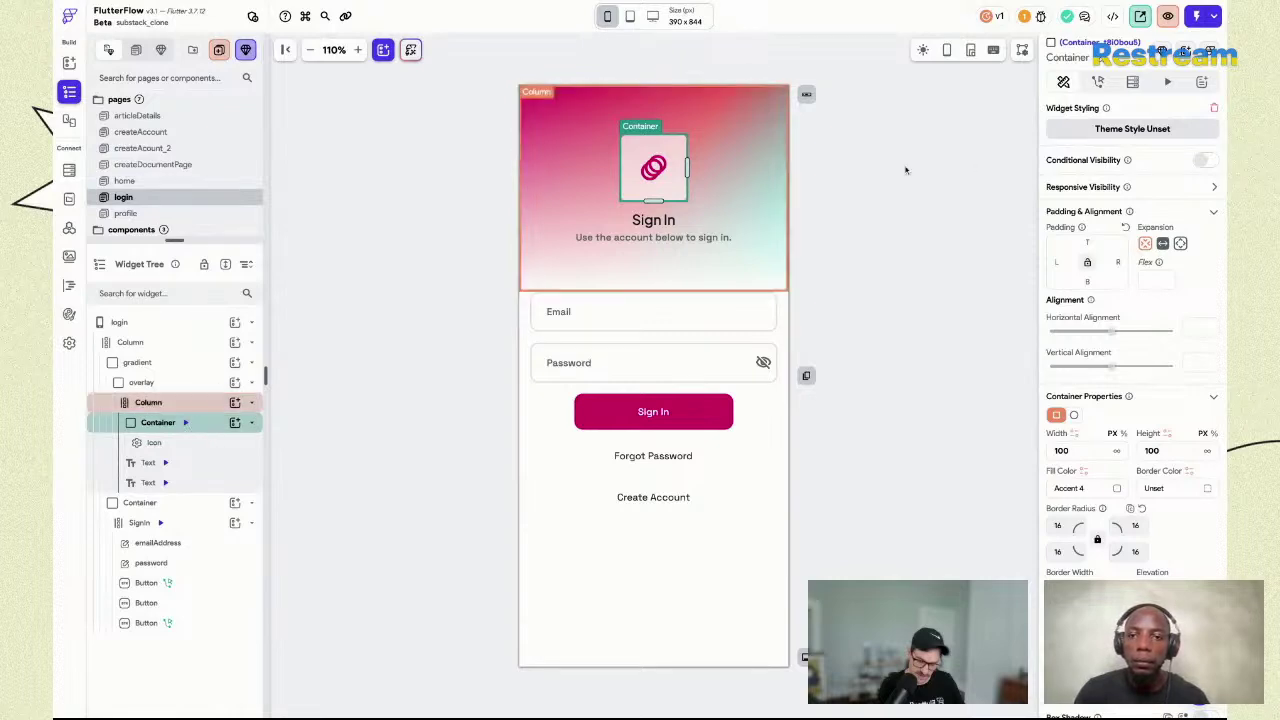
click(1167, 82)
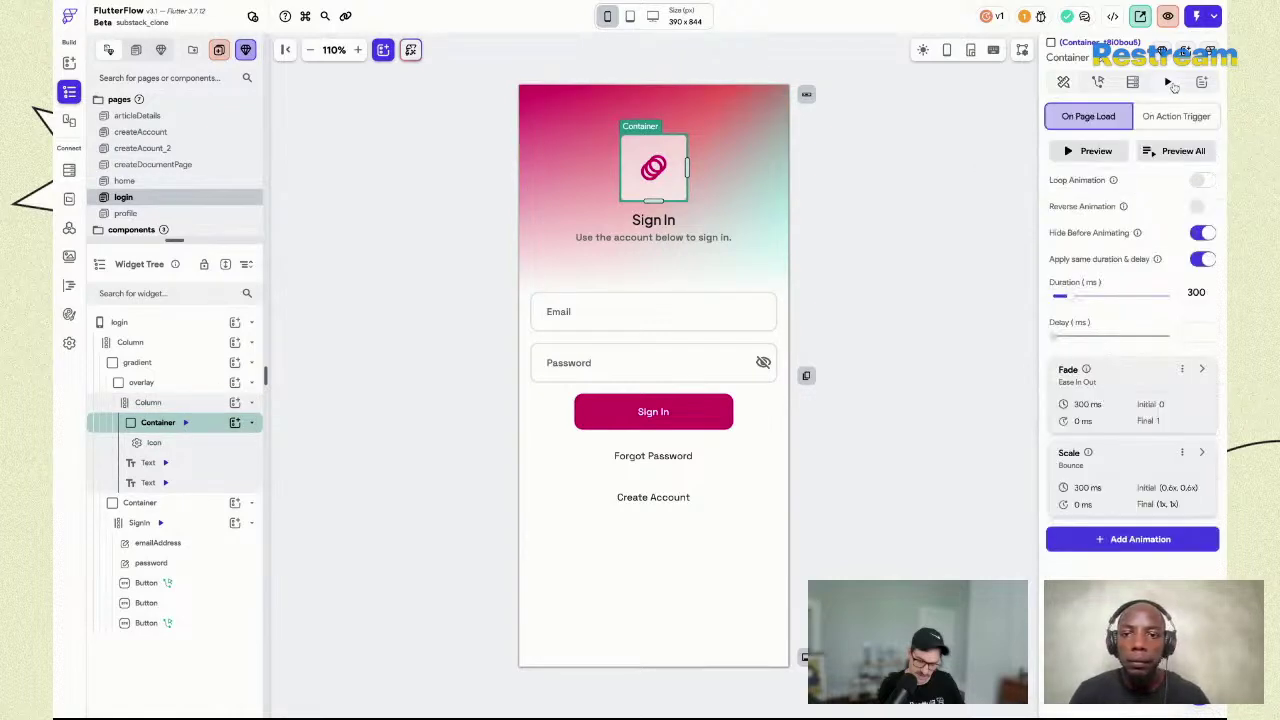
click(1184, 152)
click(1184, 151)
click(1184, 151)
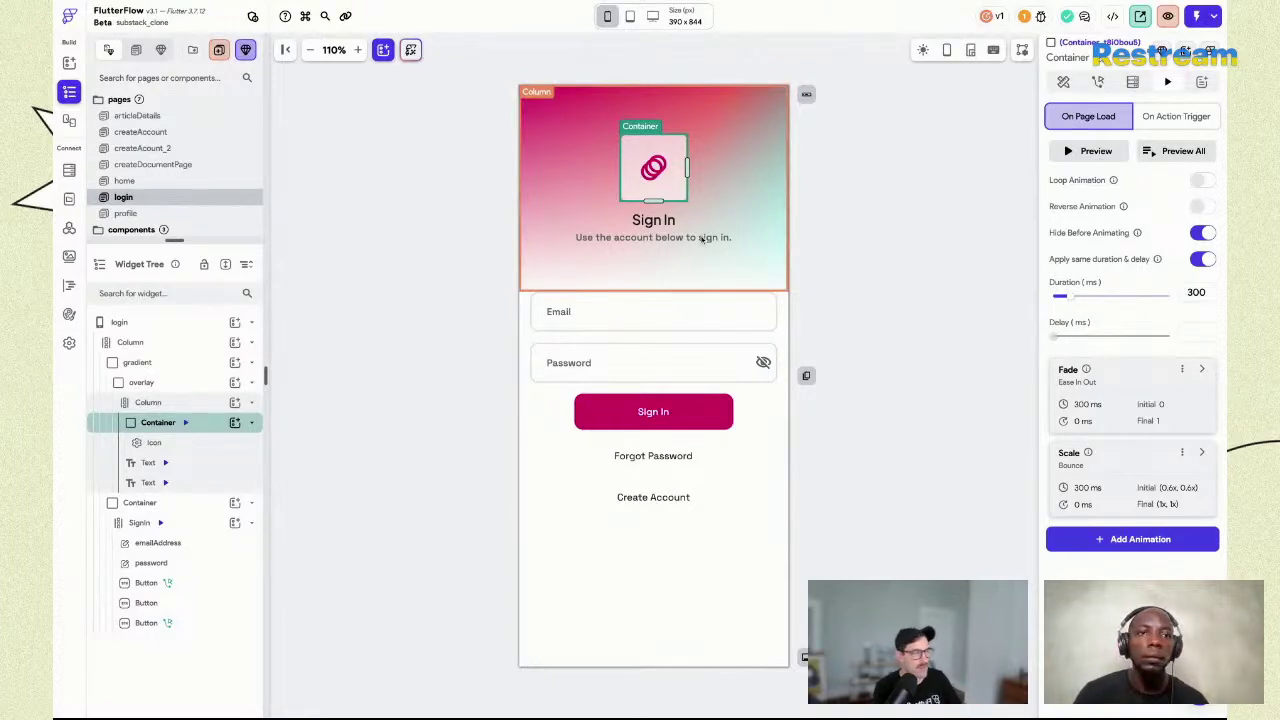
Check the email field and SignIn column for page-load animations, and examine the column's Fade animation curve options.
click(686, 310)
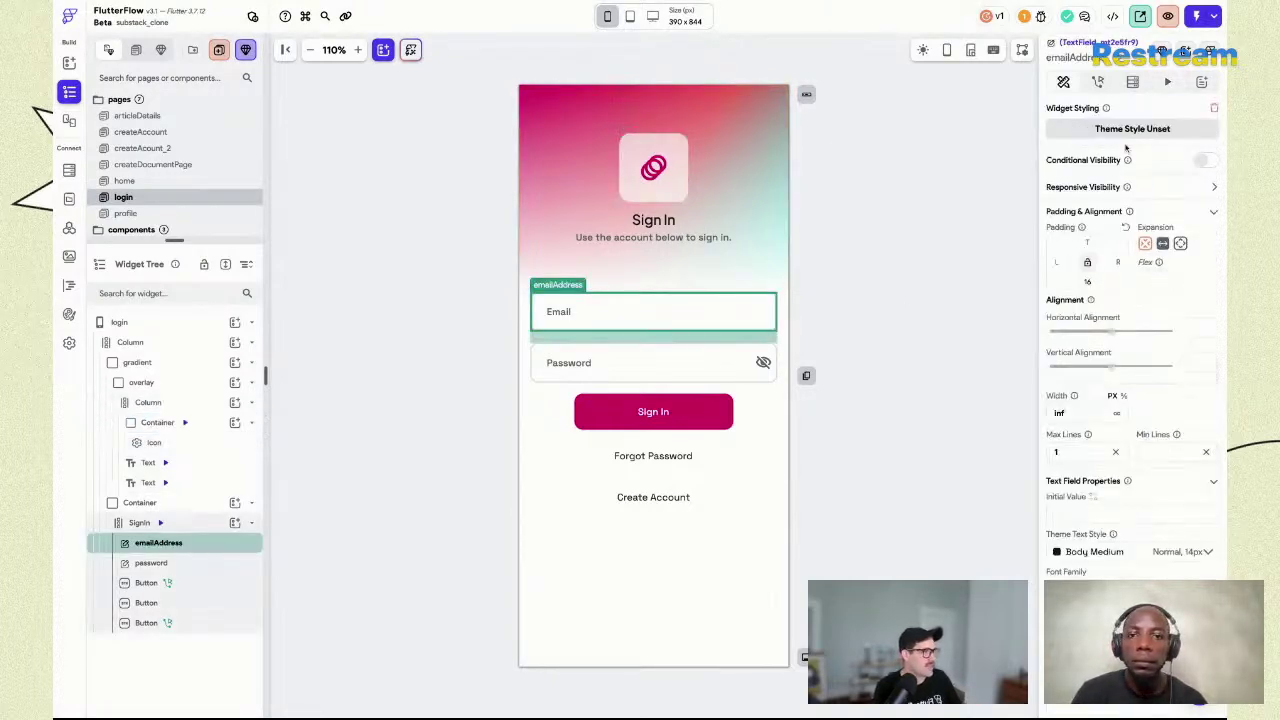
click(1167, 82)
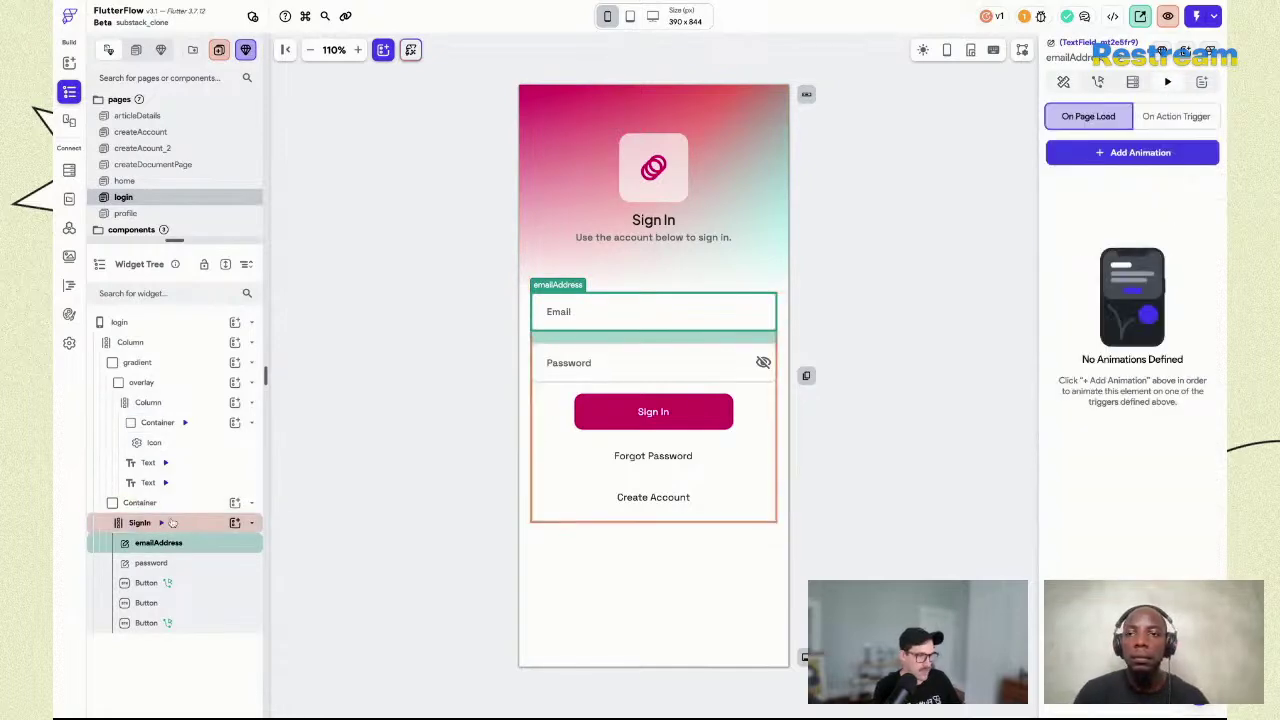
click(172, 522)
click(1174, 84)
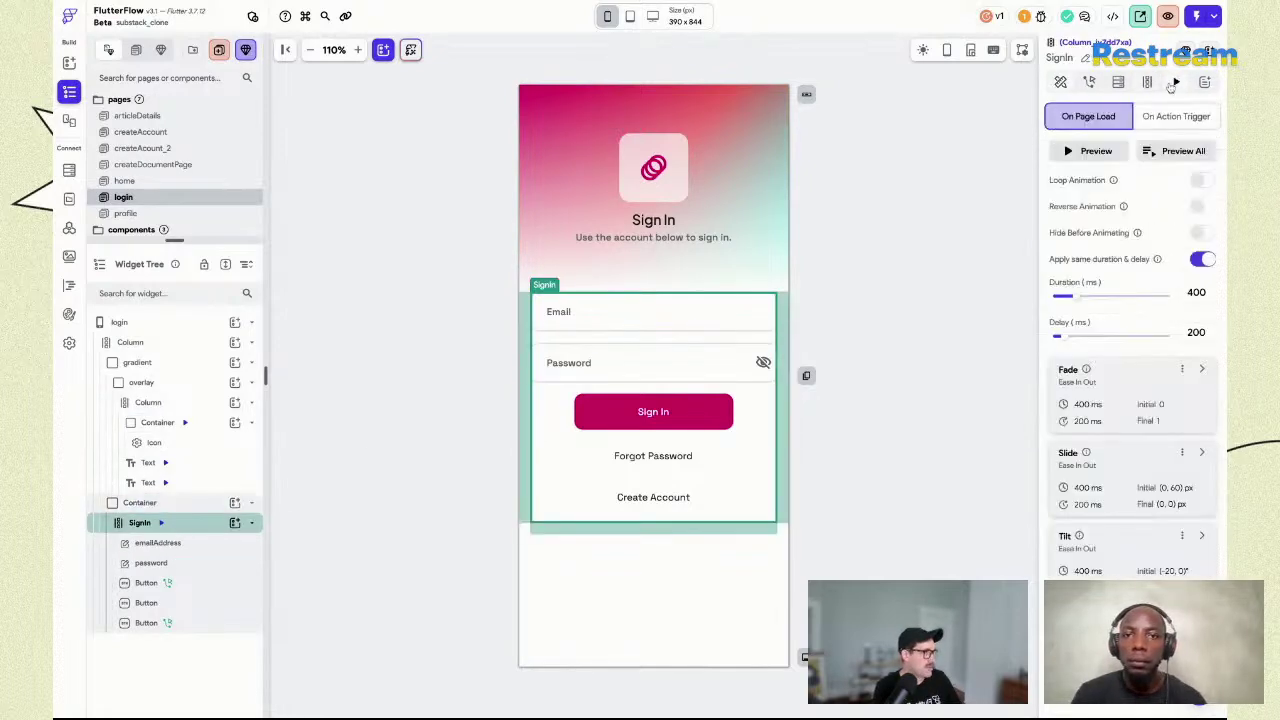
click(1200, 370)
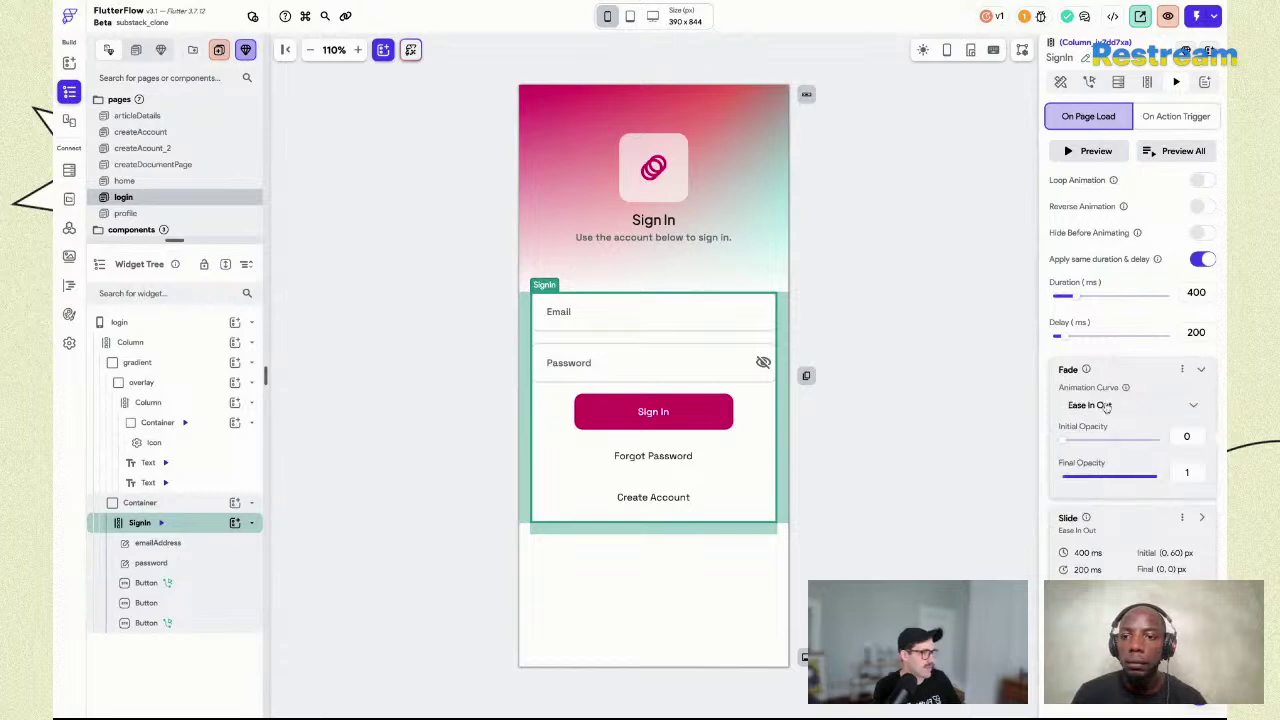
click(1107, 407)
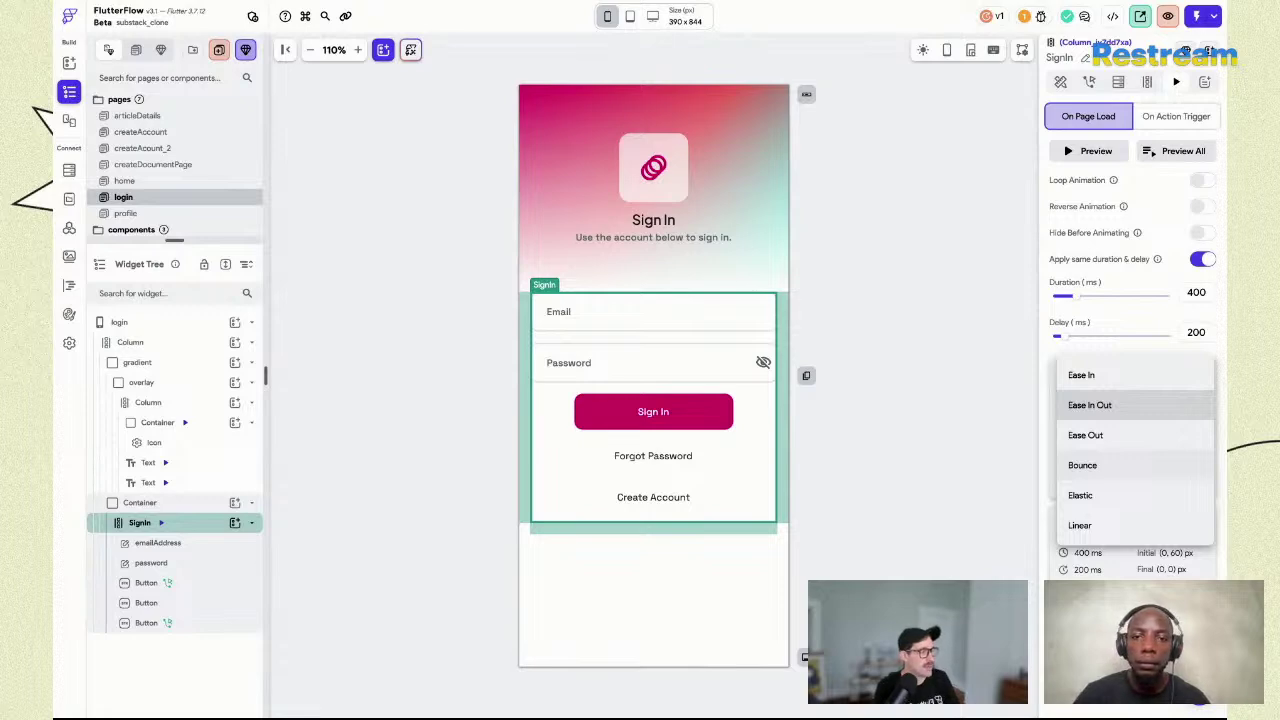
Preview all of the login page's load animations several times with the SignIn column selected.
click(1187, 155)
click(1185, 155)
click(1180, 157)
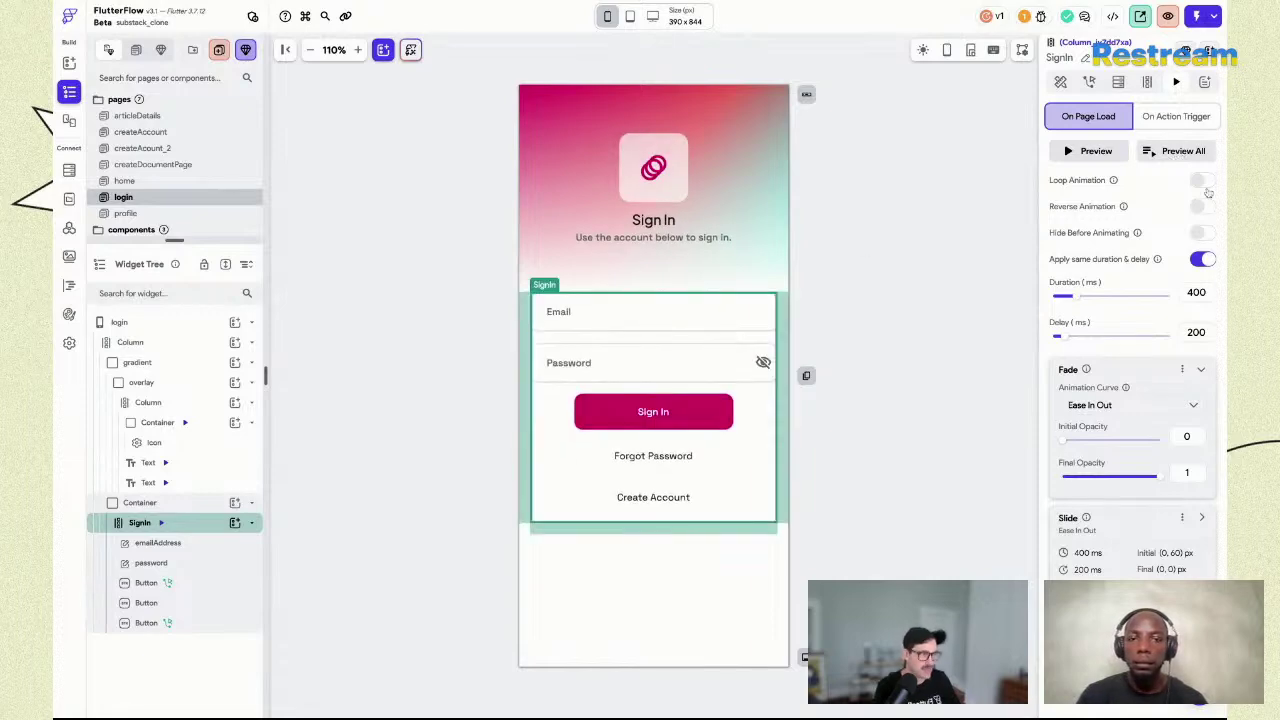
click(1177, 154)
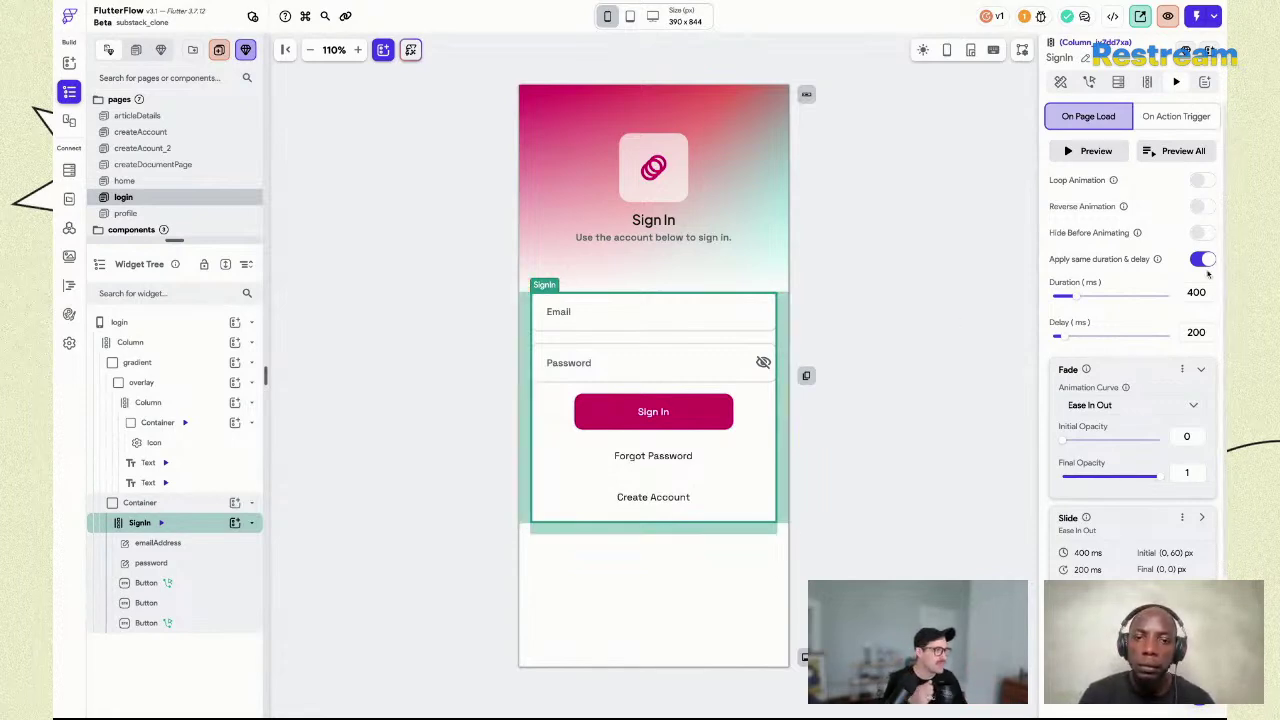
click(1183, 150)
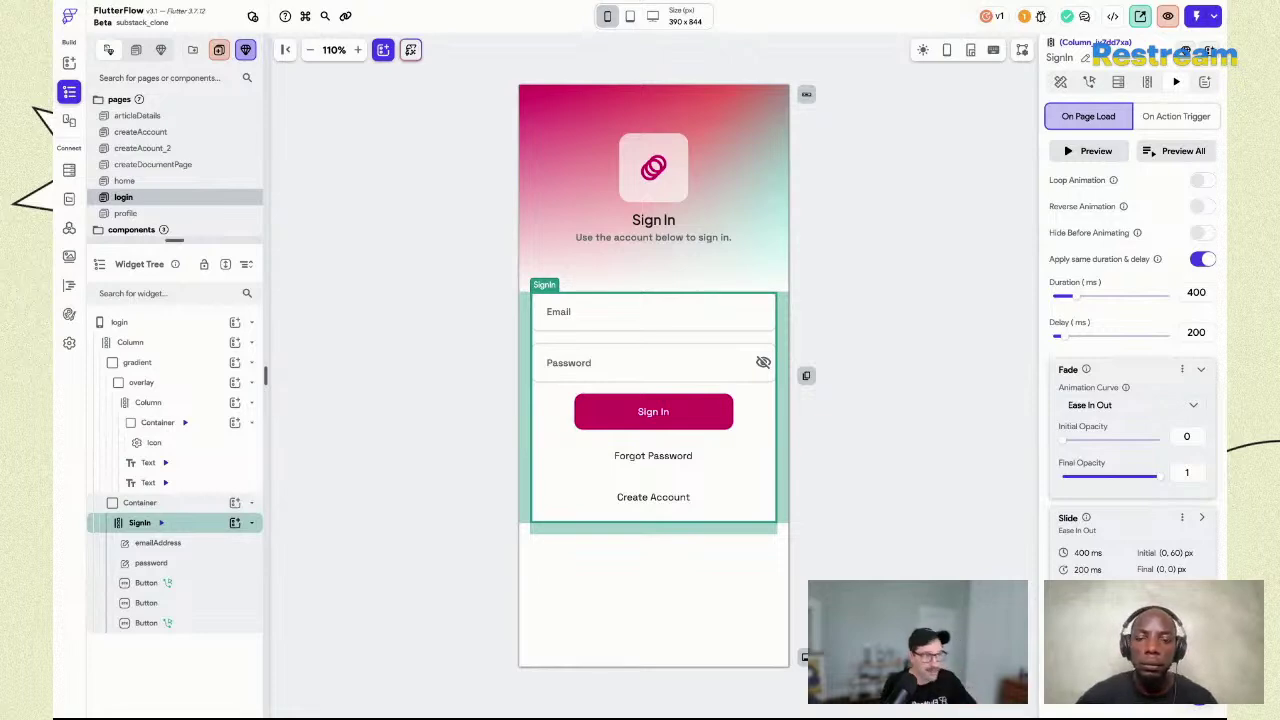
click(1180, 151)
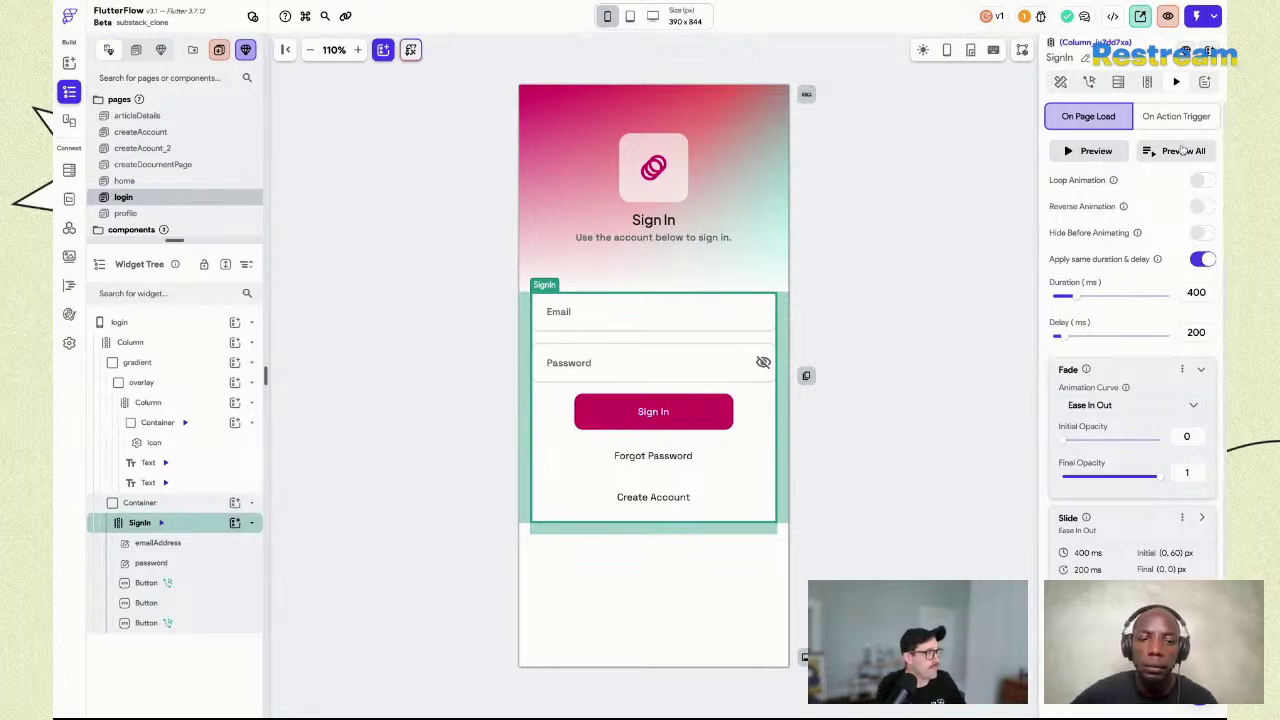
Review the page-load animation settings of the "Sign In" heading and the "Use the account below to sign in." text.
click(658, 222)
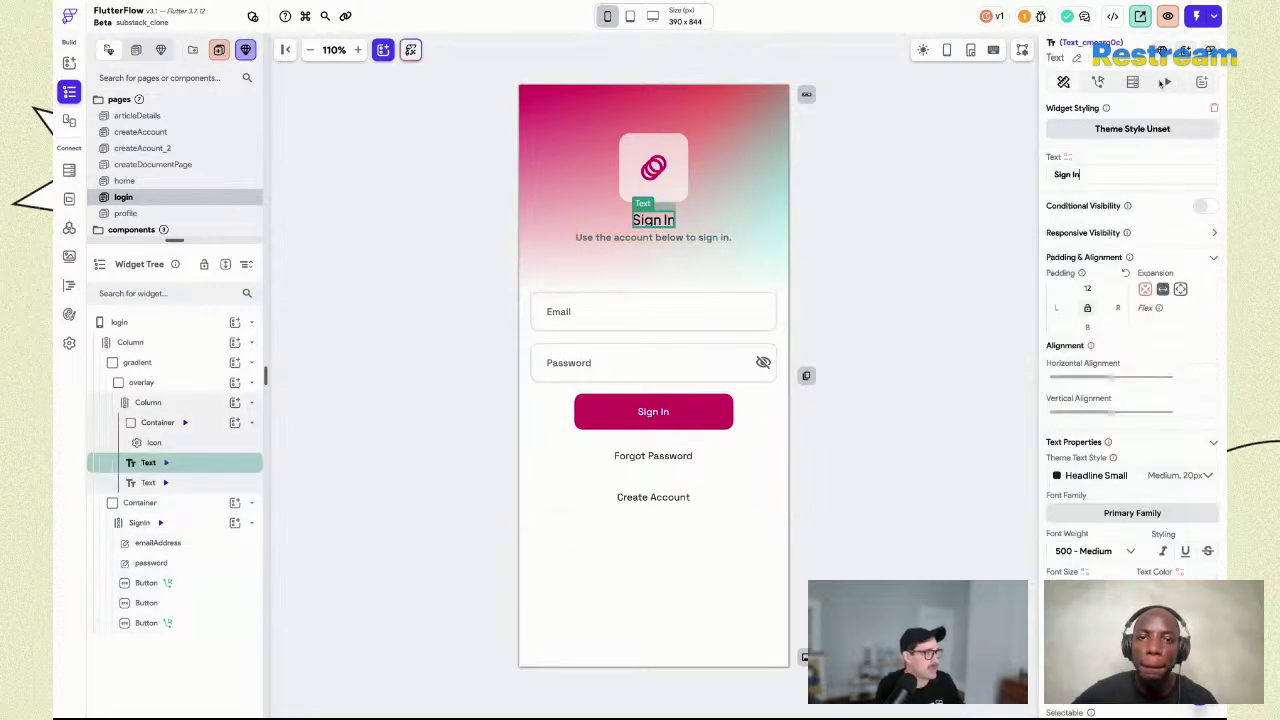
click(1167, 82)
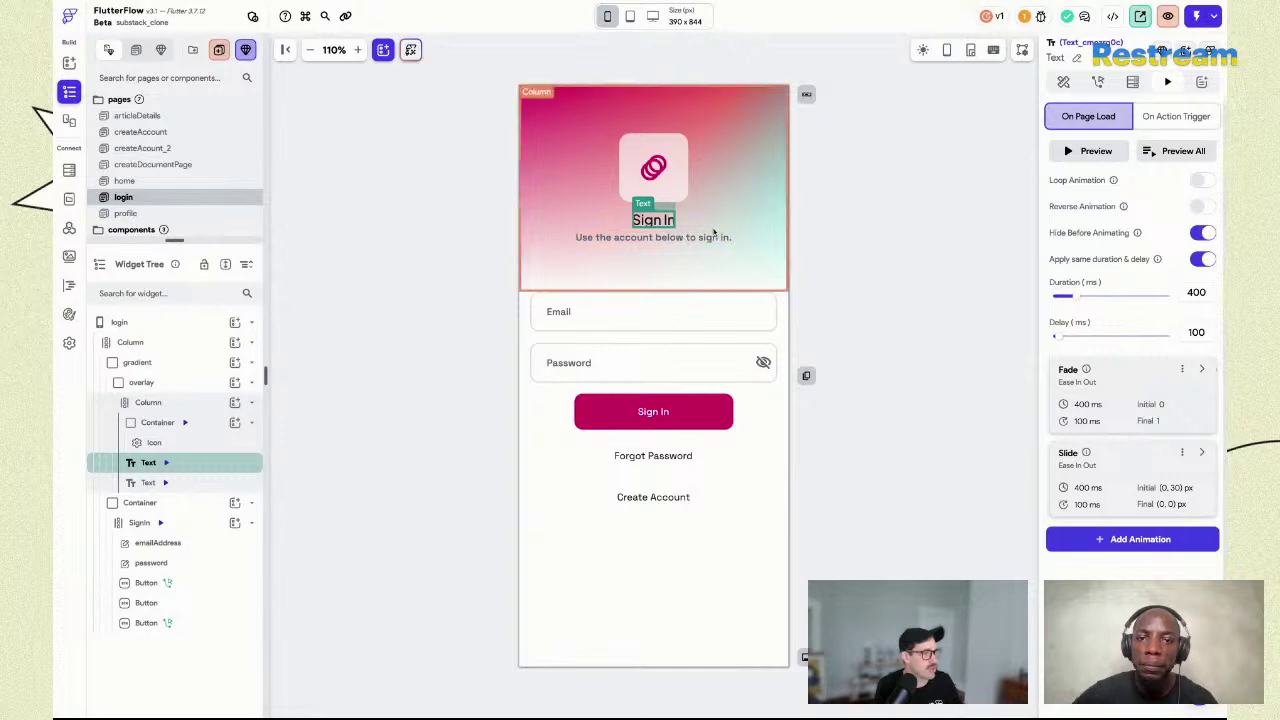
click(703, 239)
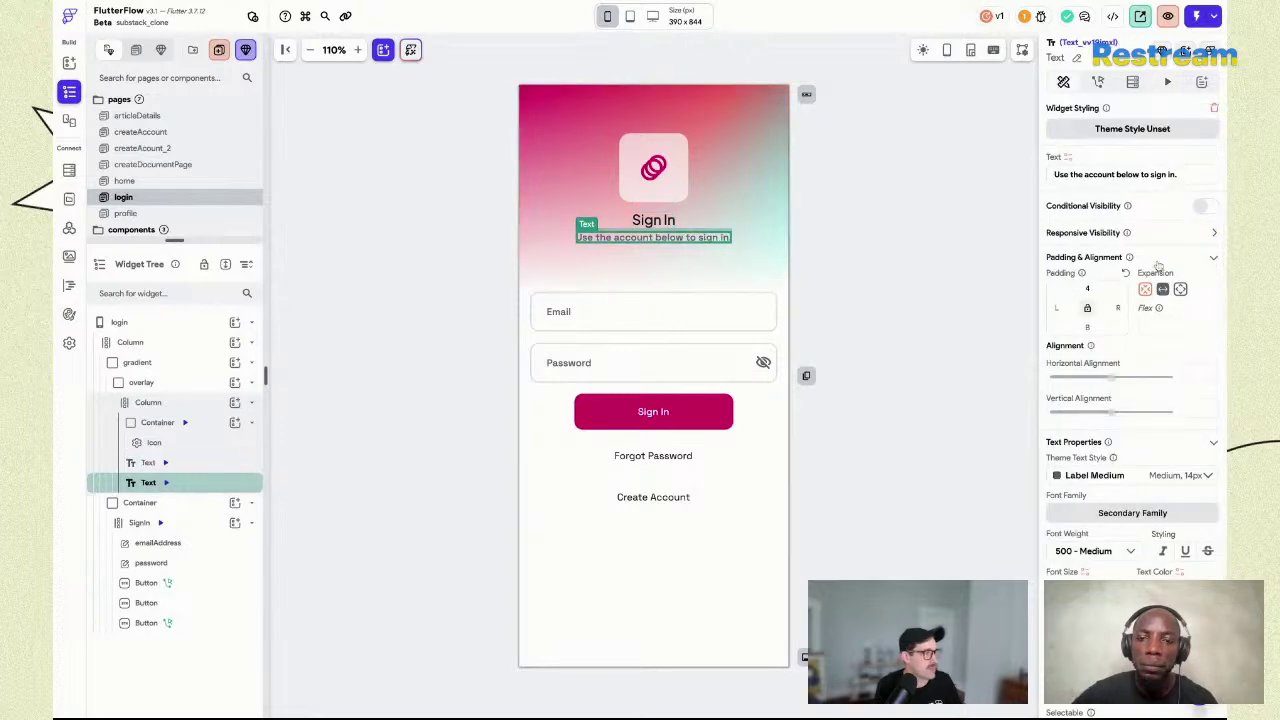
click(1167, 82)
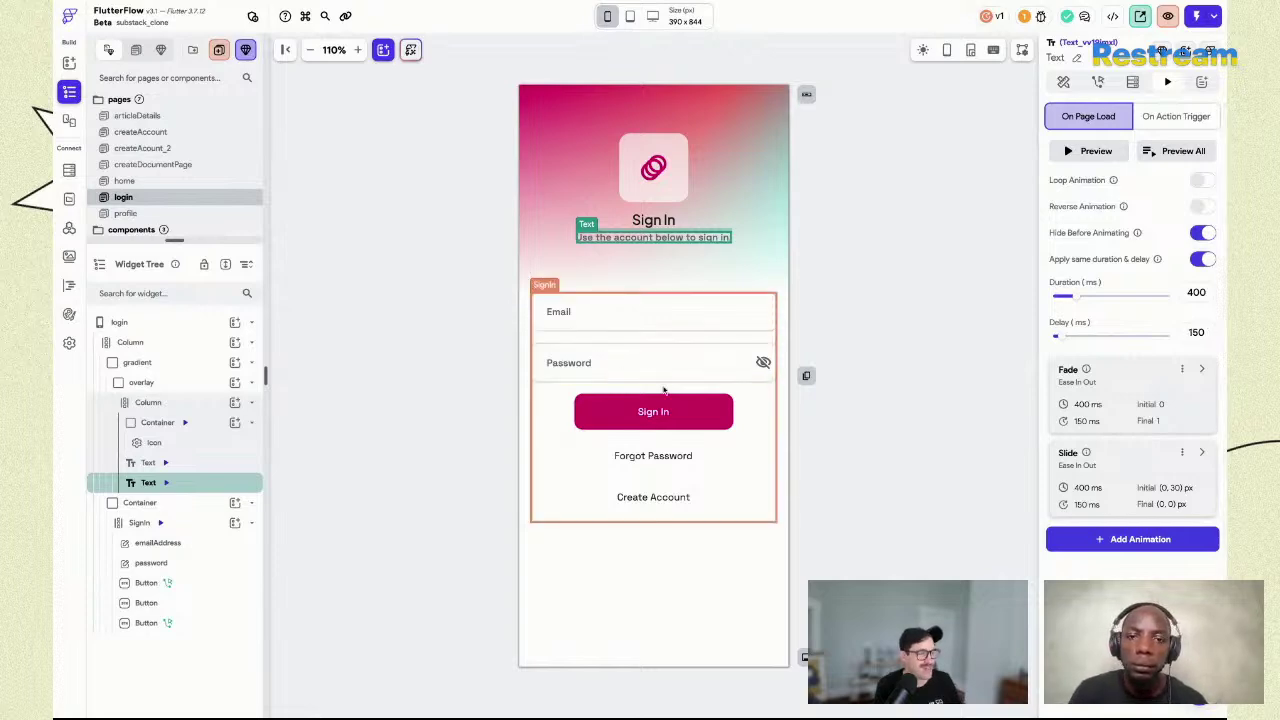
Copy all page-load animations of the SignIn column, and delete them all from the column.
click(753, 426)
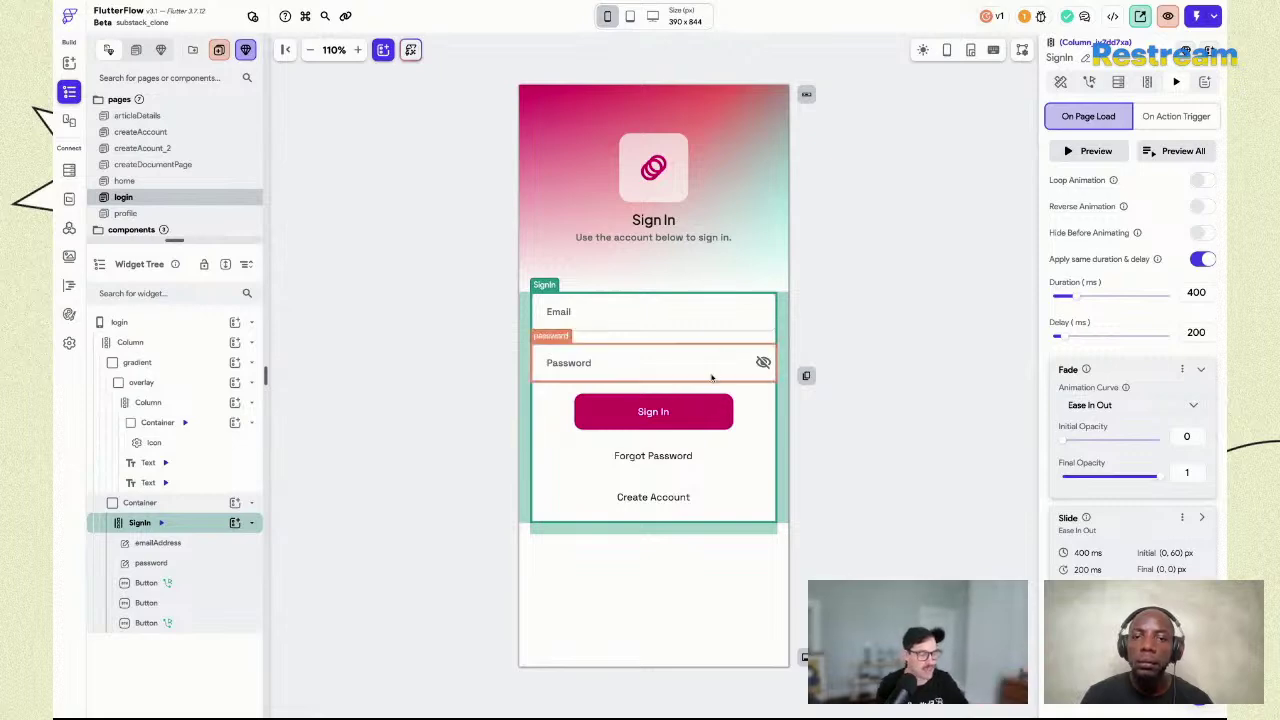
click(1200, 370)
click(1182, 369)
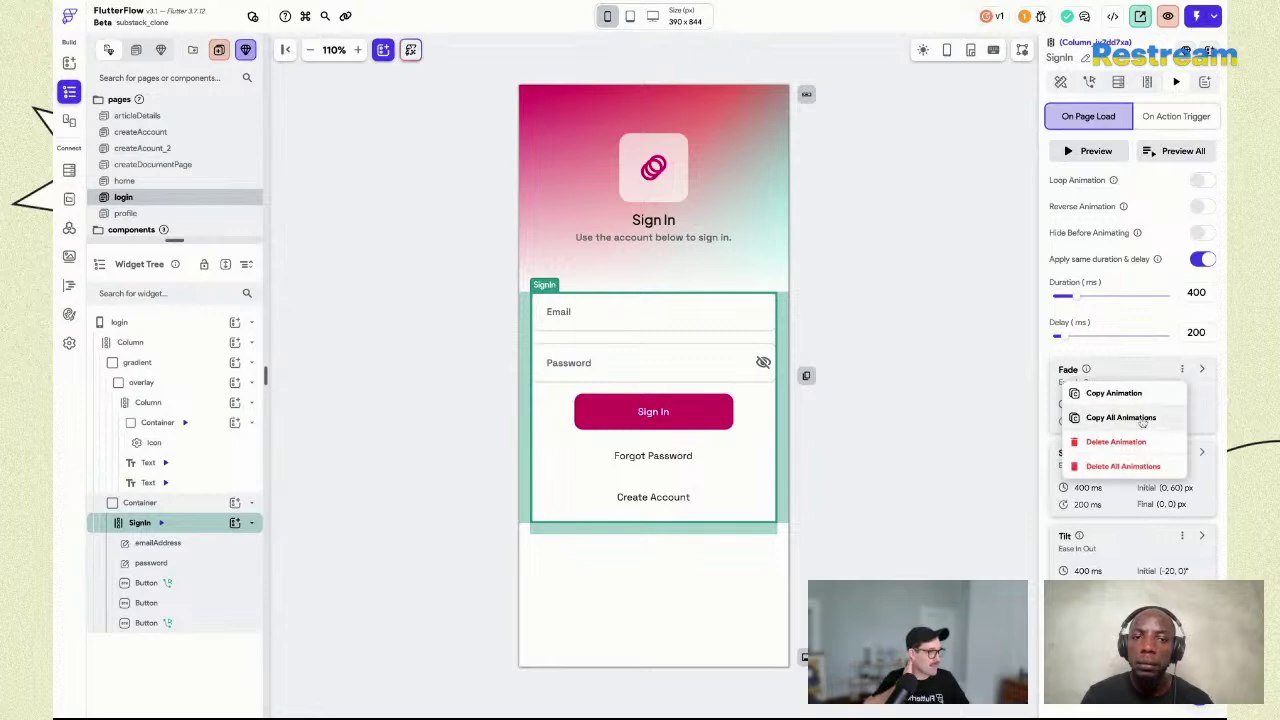
click(1143, 420)
click(1185, 370)
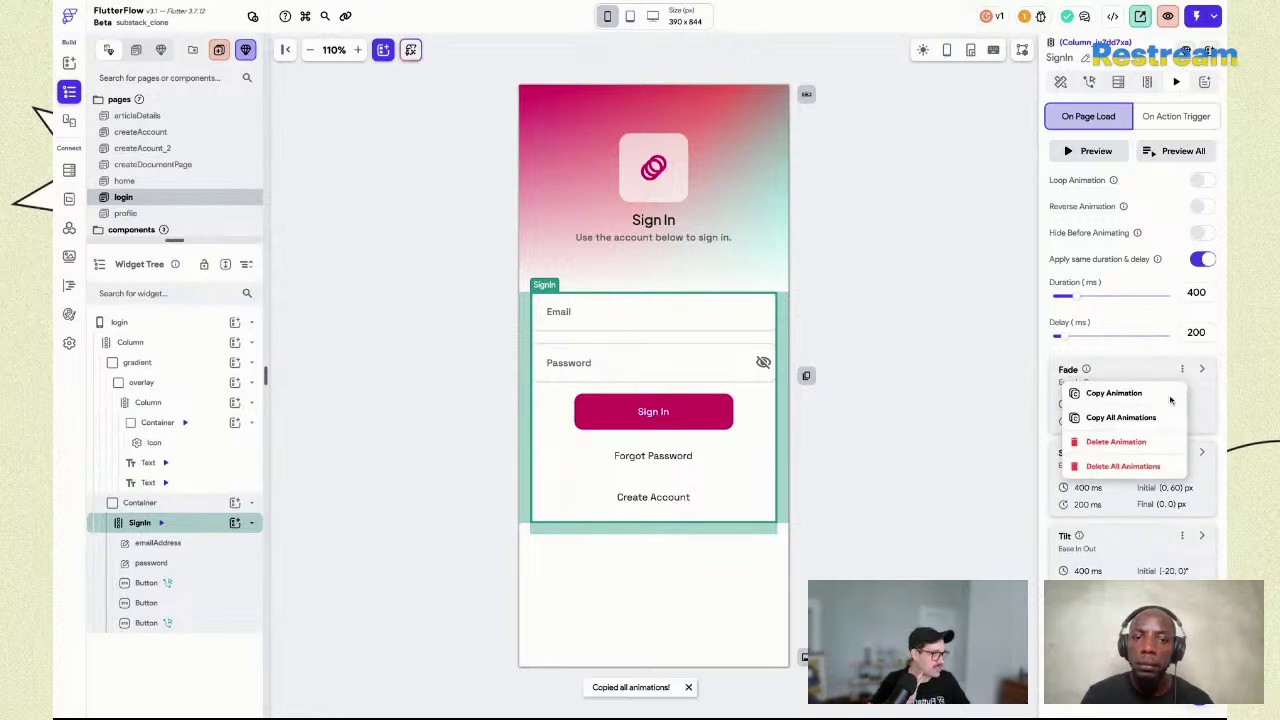
click(1140, 461)
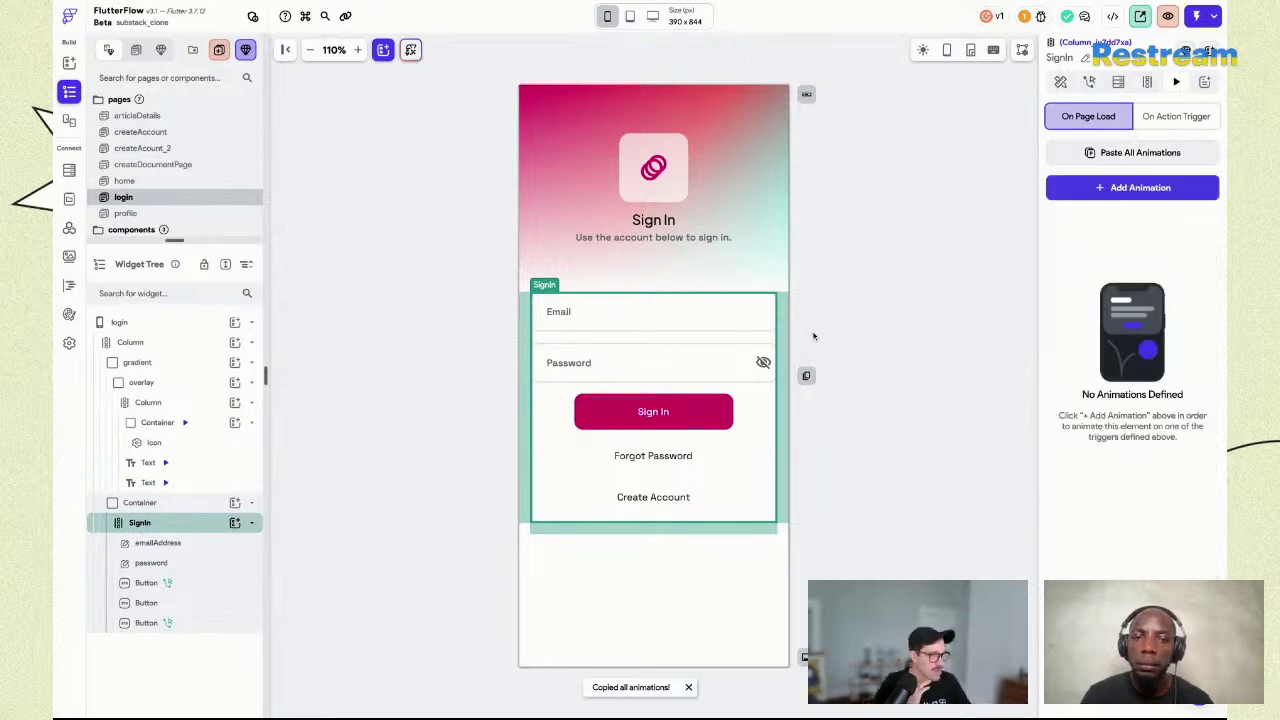
click(610, 320)
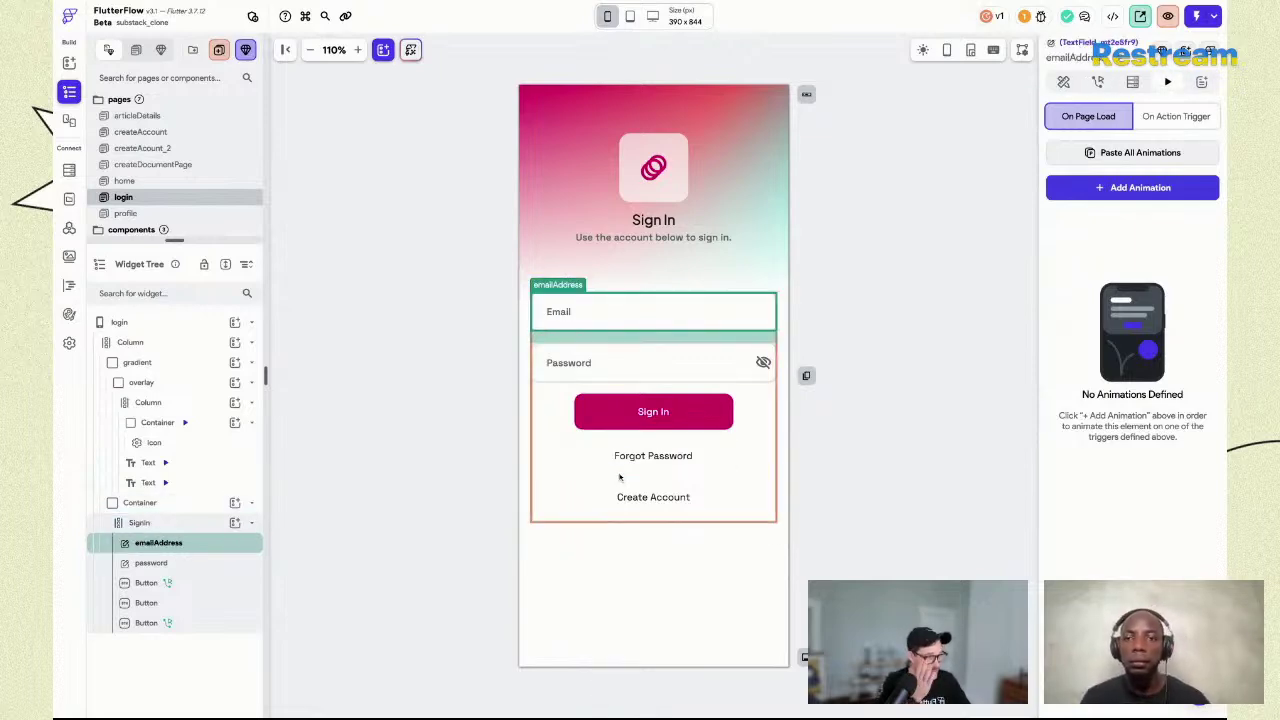
click(668, 505)
drag(666, 503, 664, 510)
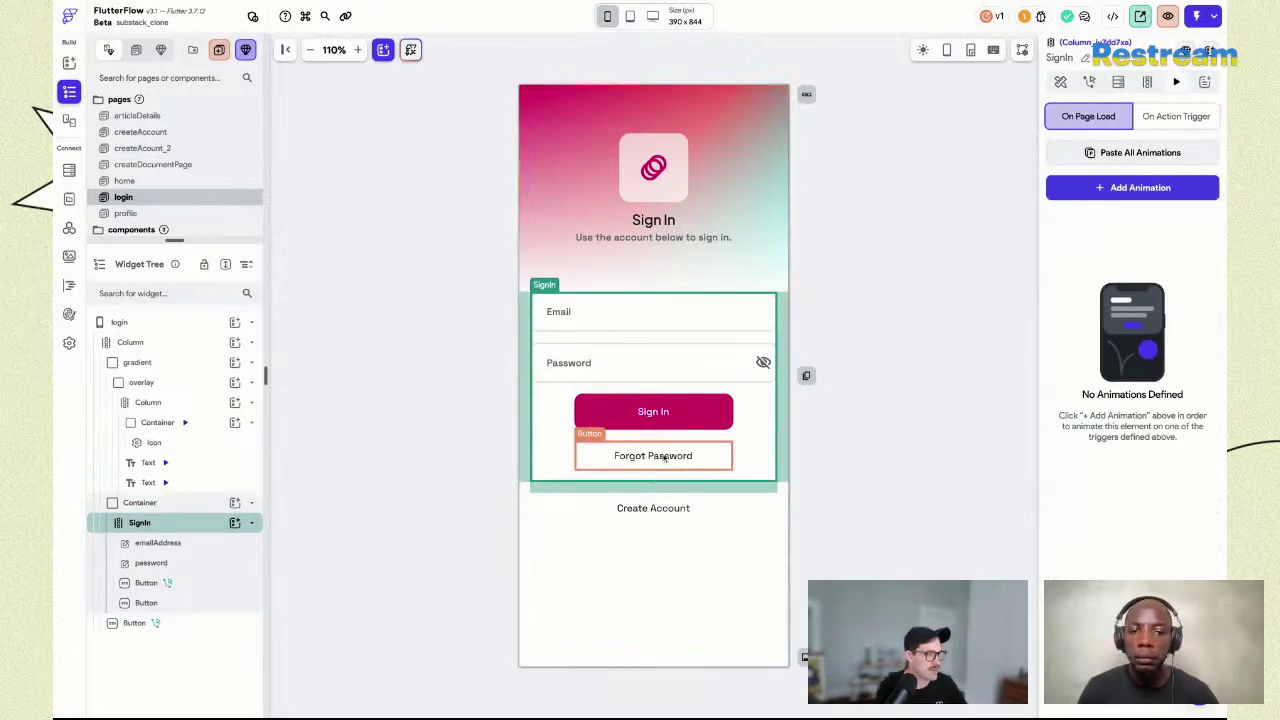
key(ctrl+z)
Paste all copied animations onto the emailAddress field, and enable Apply same duration & delay and Hide Before Animating.
click(644, 325)
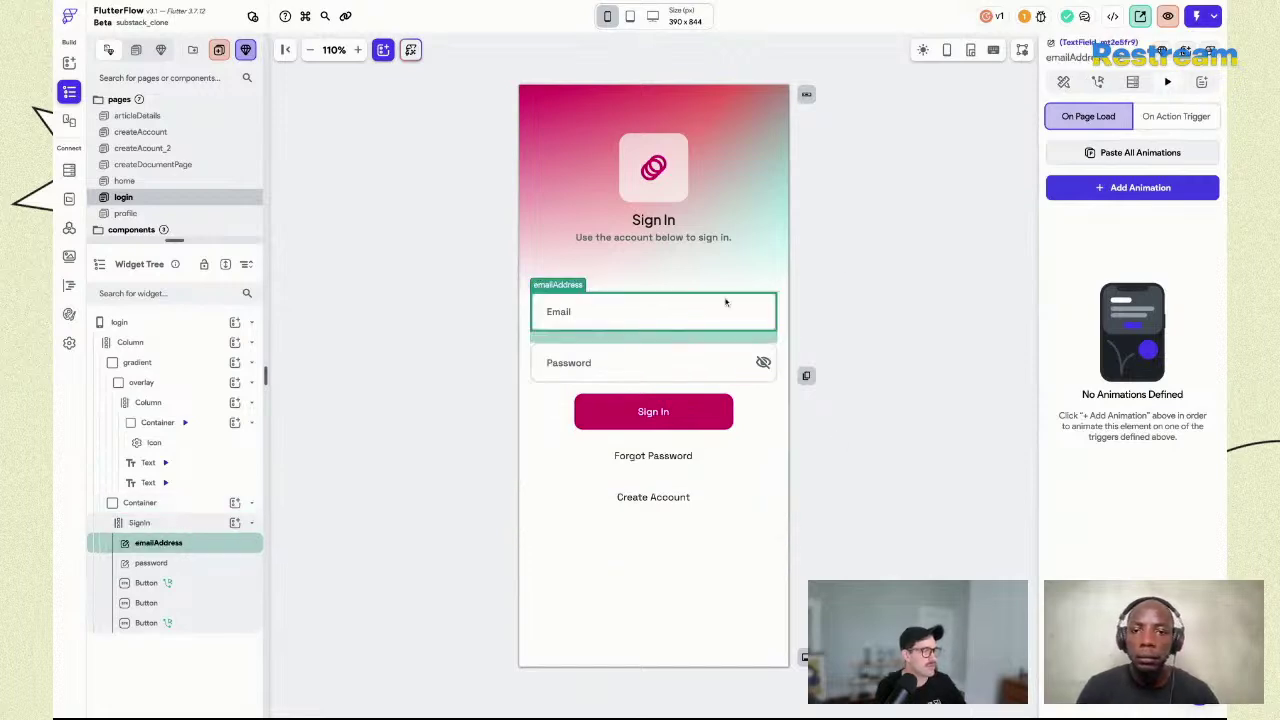
click(1136, 155)
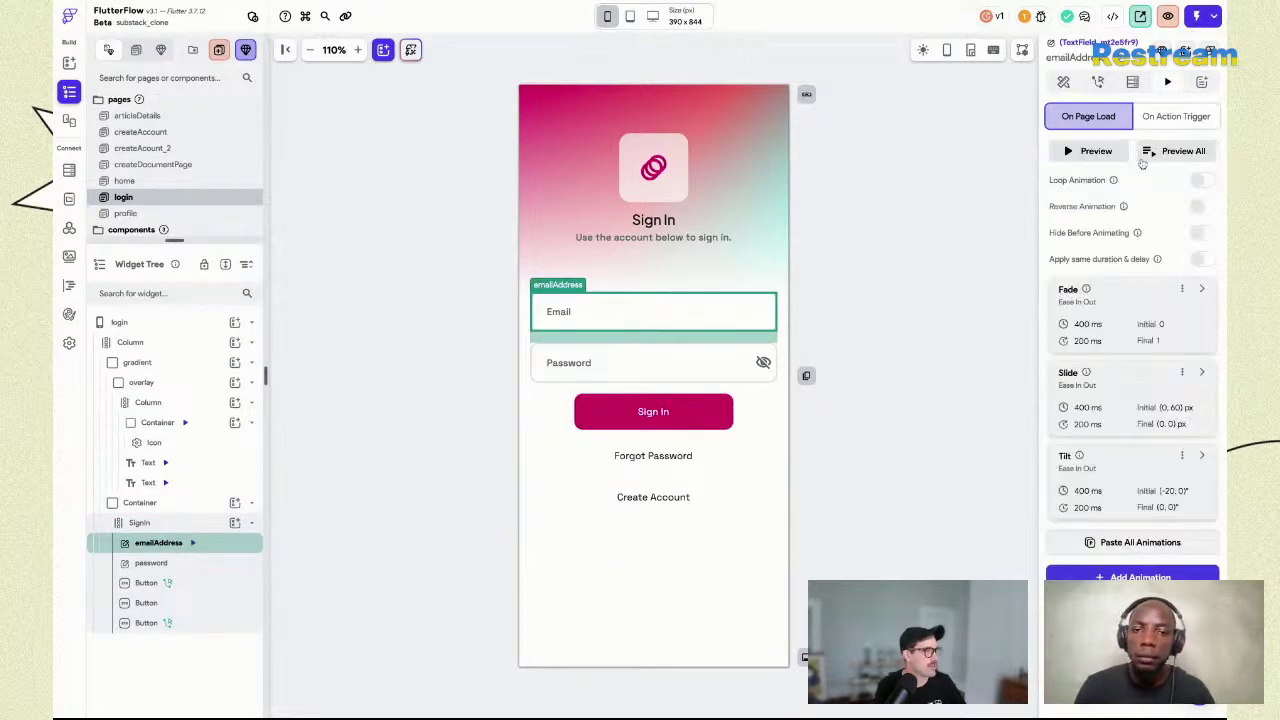
click(1205, 258)
click(1203, 233)
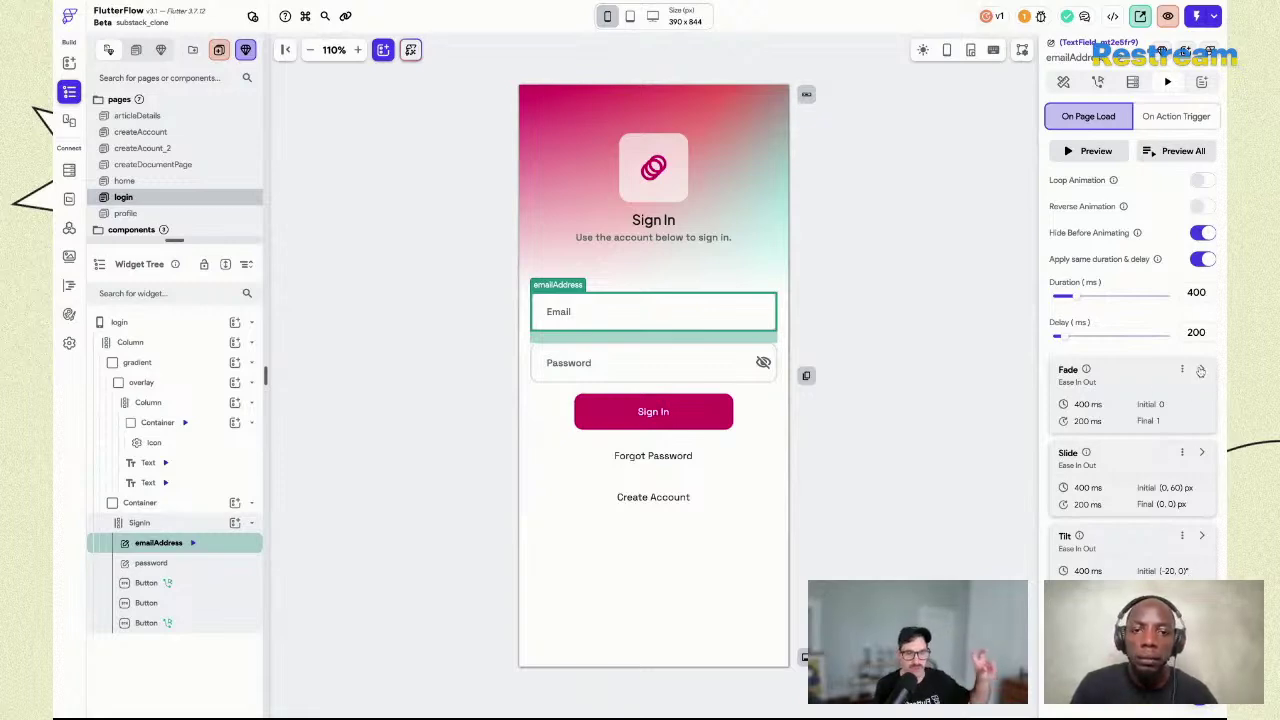
Review the Slide and Tilt settings of the emailAddress field's page-load animations.
click(1200, 452)
scroll(1198, 482, down, 4)
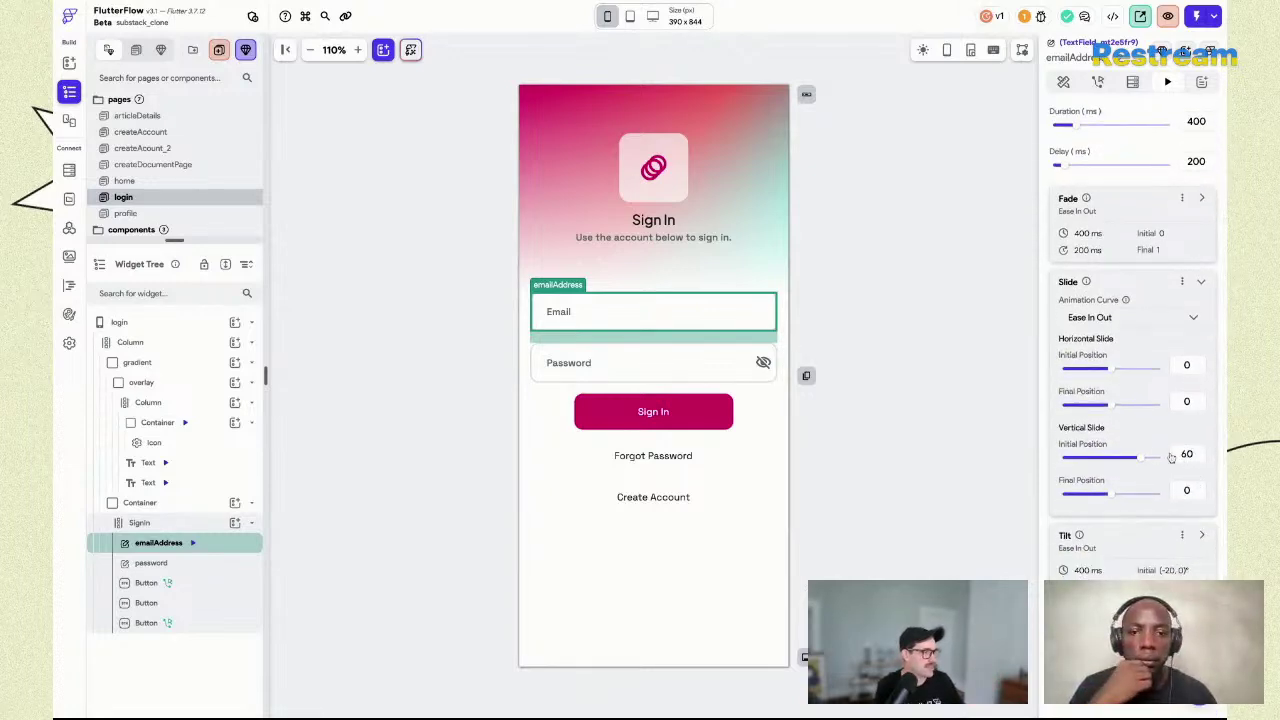
scroll(1171, 457, down, 1)
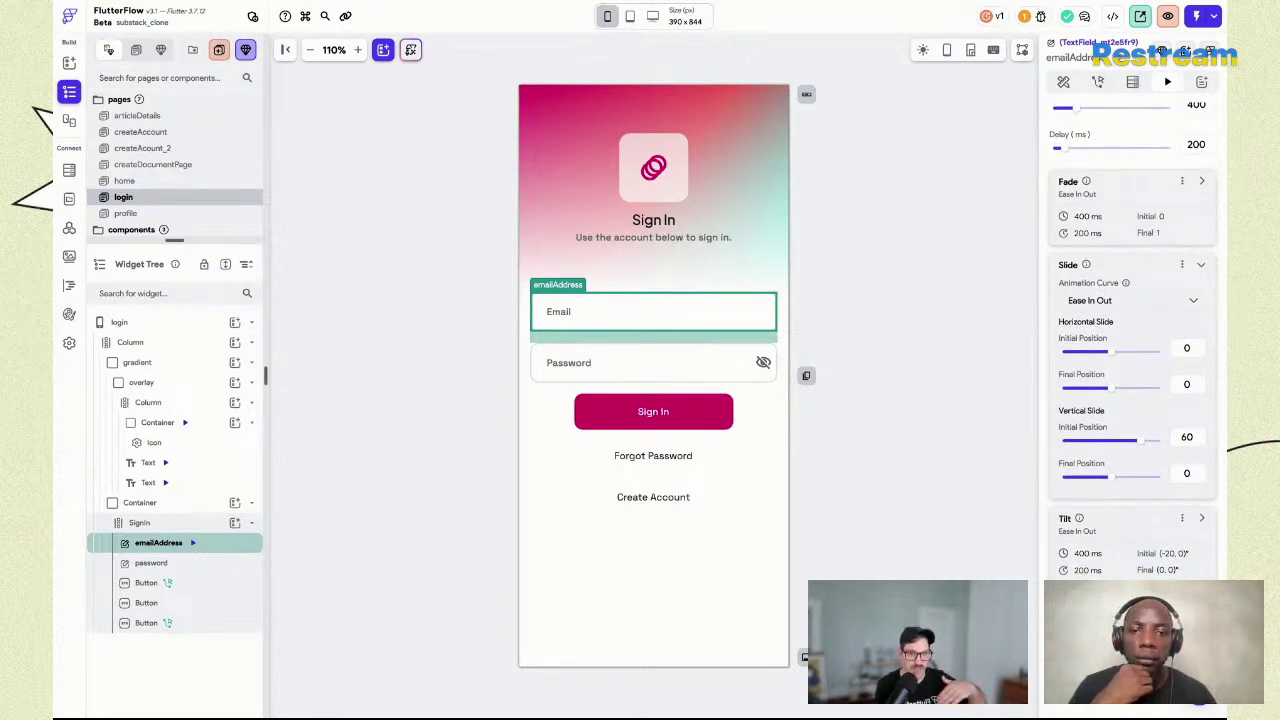
scroll(1132, 400, down, 3)
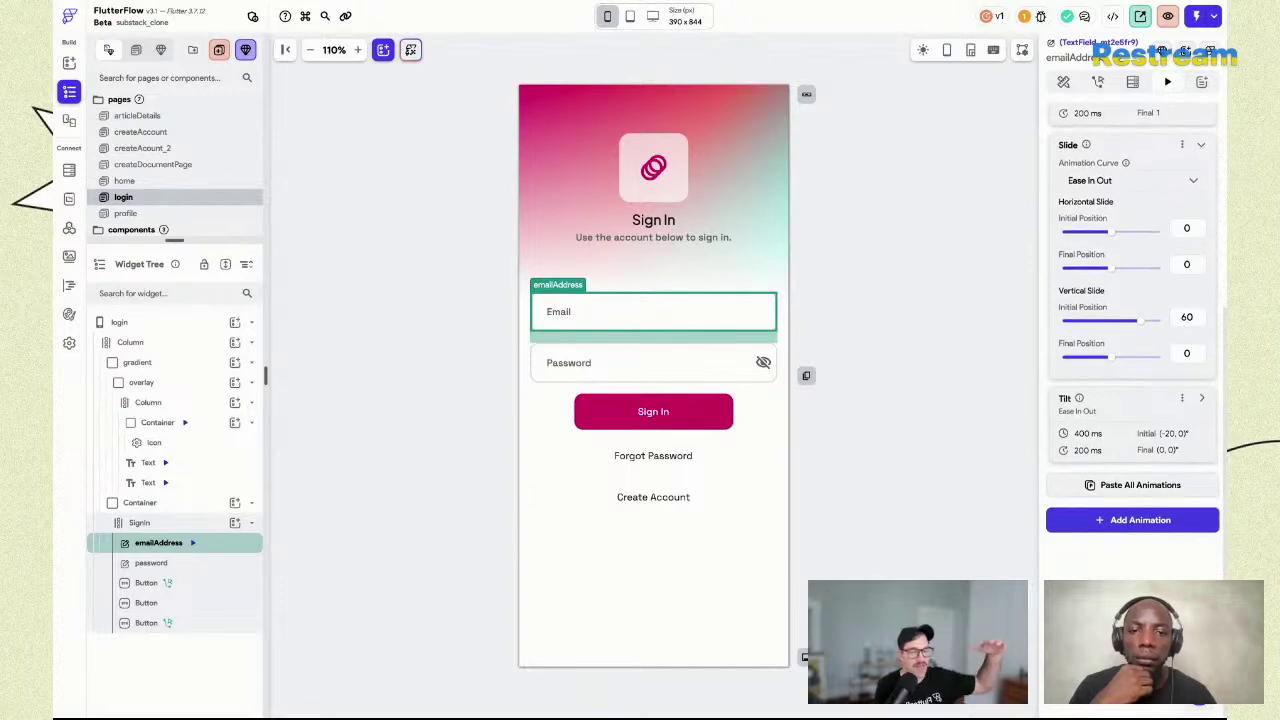
click(1204, 399)
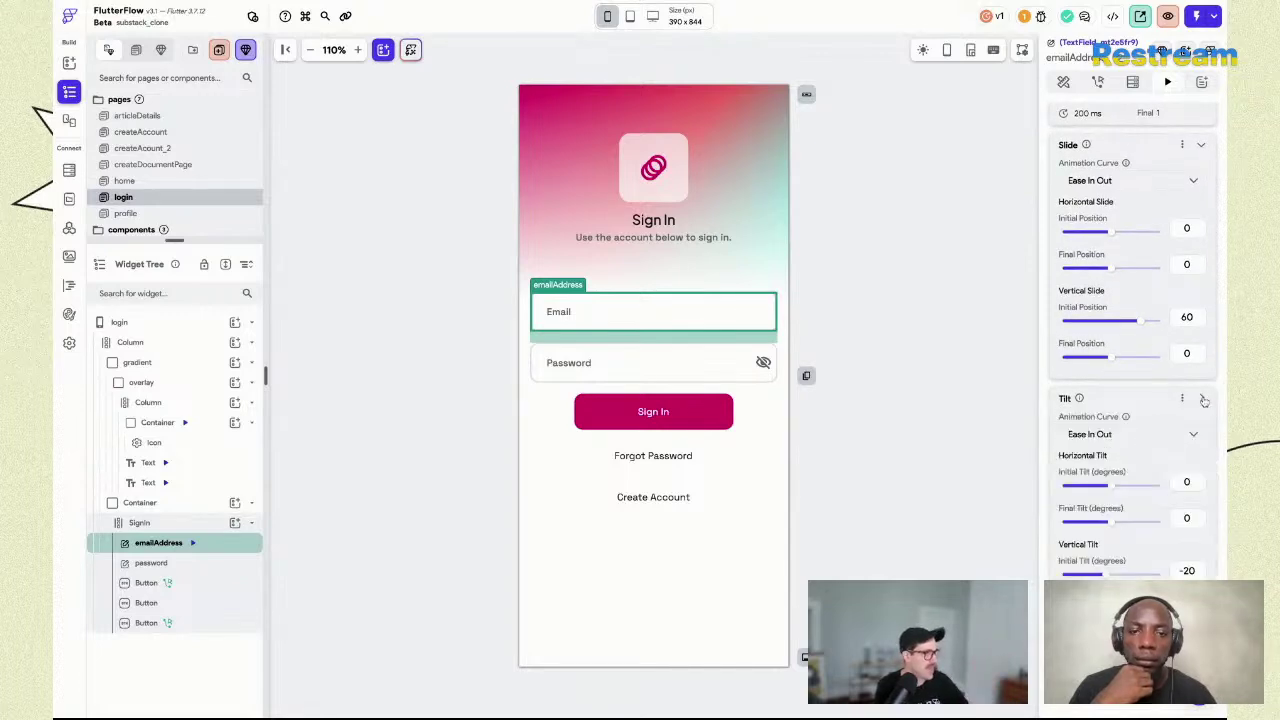
scroll(1165, 470, down, 2)
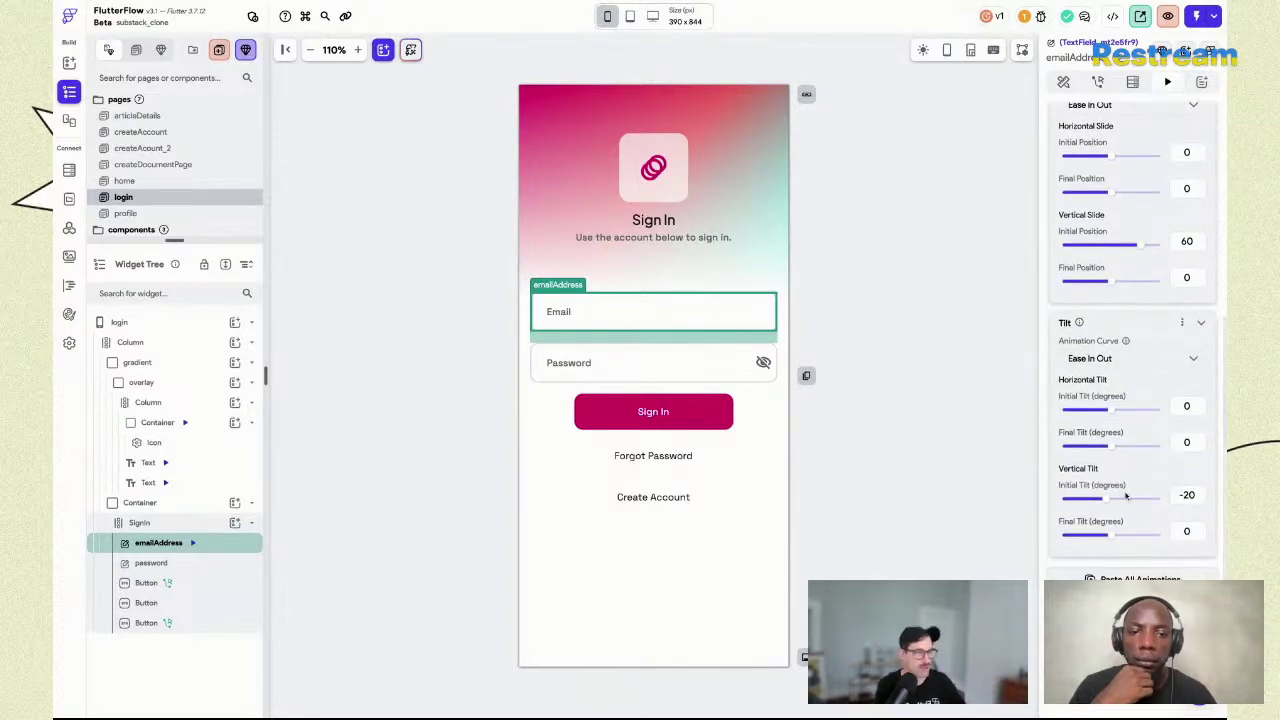
scroll(1134, 211, up, 10)
scroll(1106, 139, up, 1)
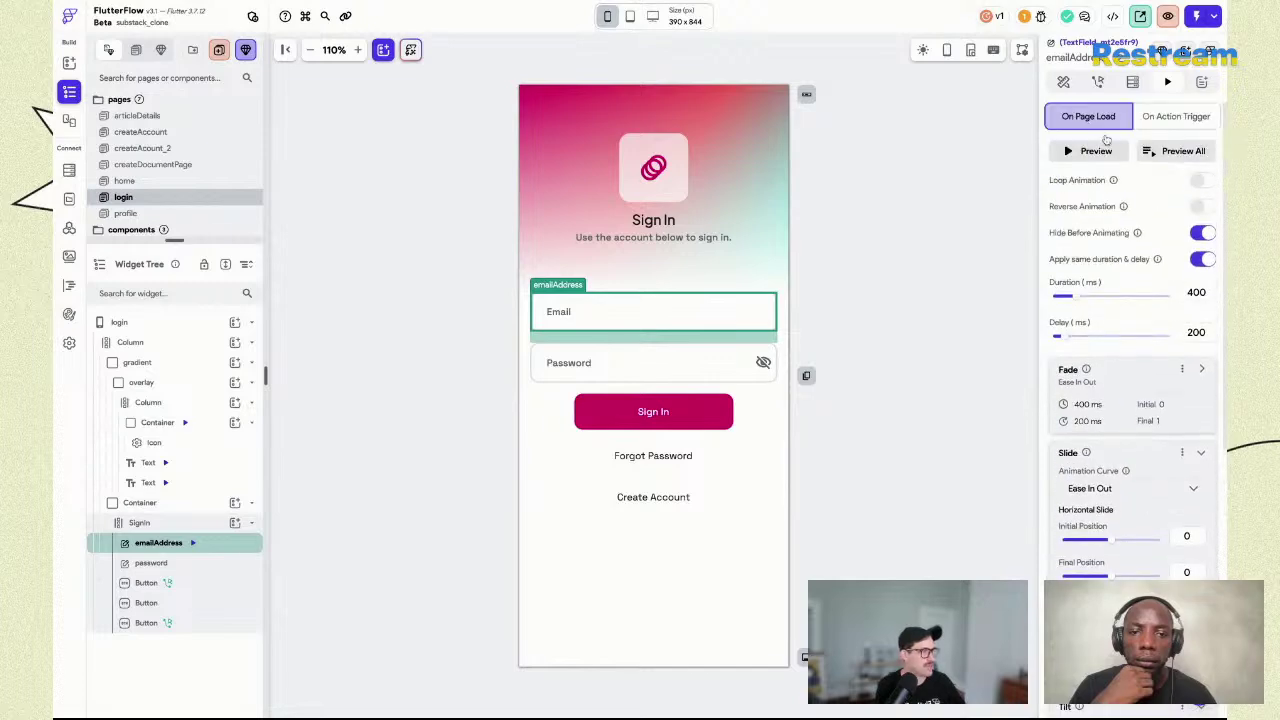
Preview the emailAddress field's load animation twice, collapse its expanded animation settings, and save the project.
click(1088, 152)
click(1088, 152)
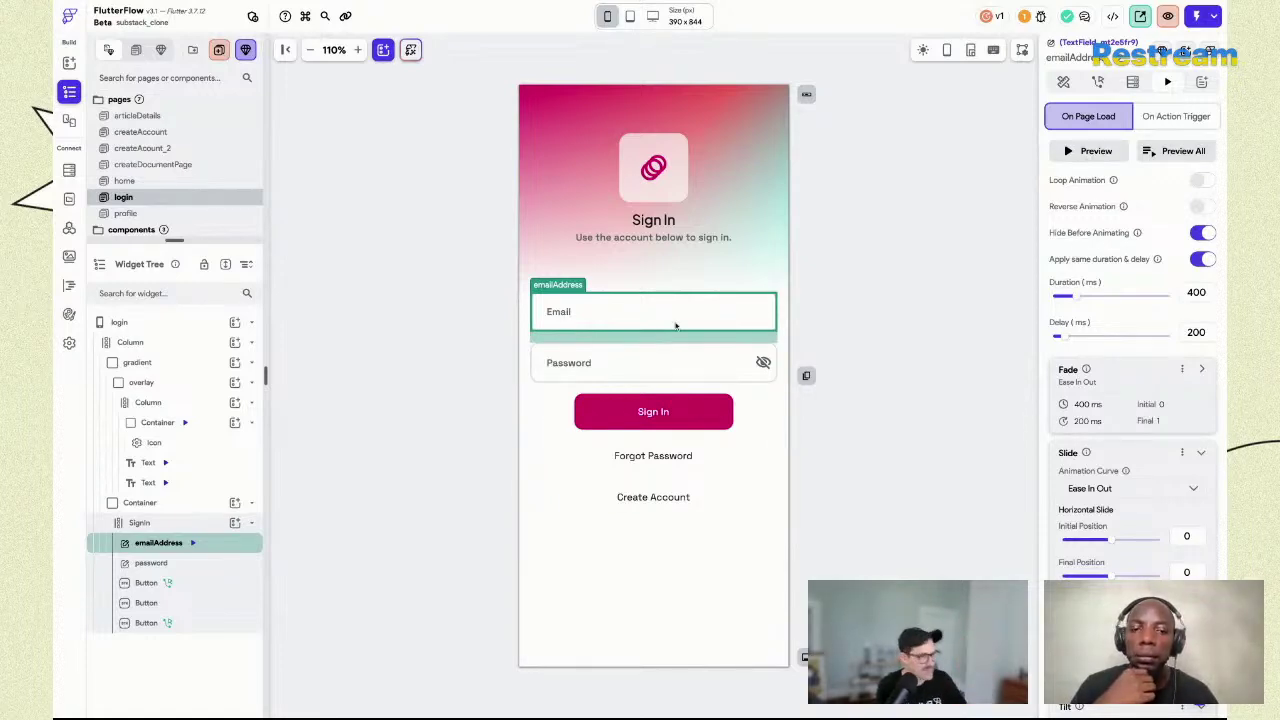
click(1201, 455)
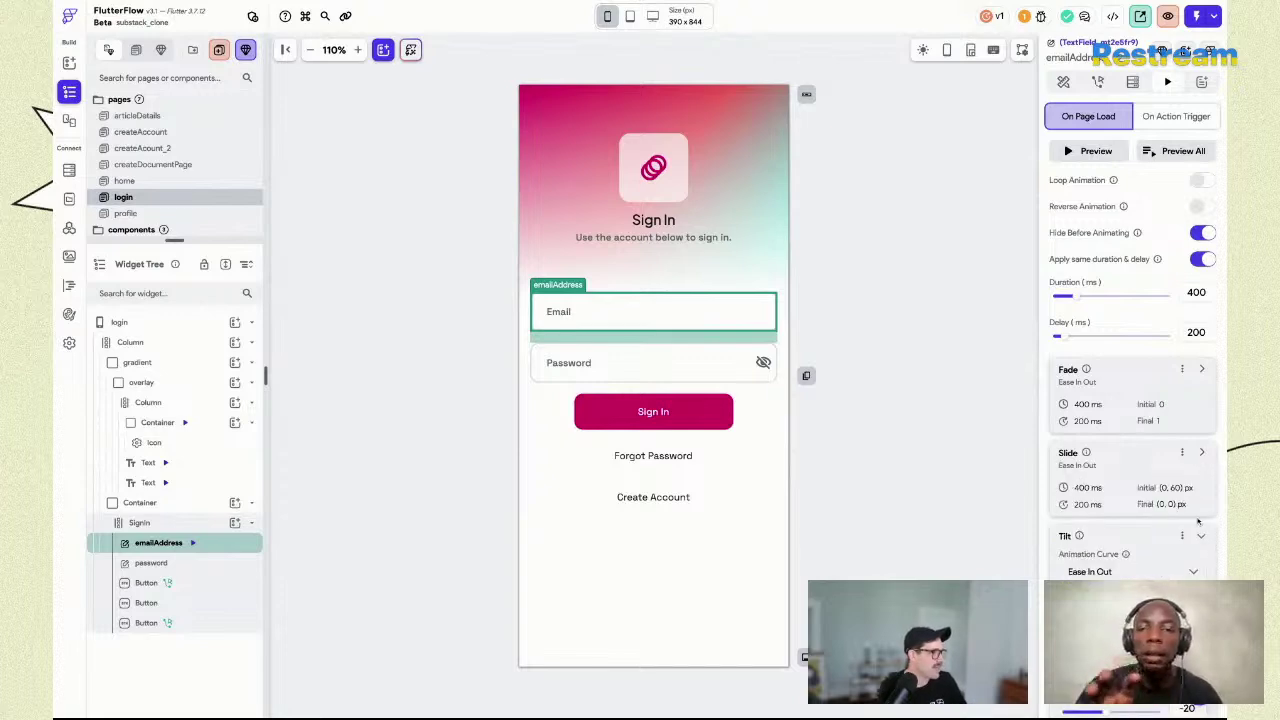
key(ctrl+s)
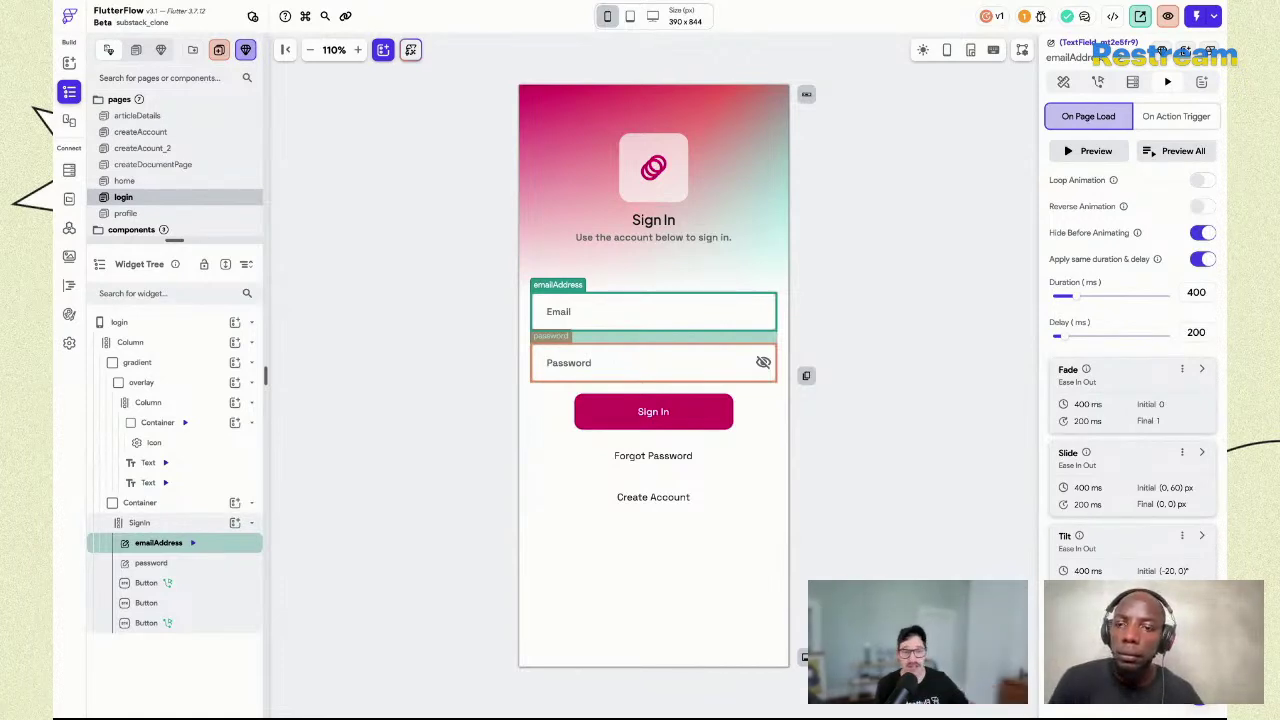
scroll(1164, 454, down, 3)
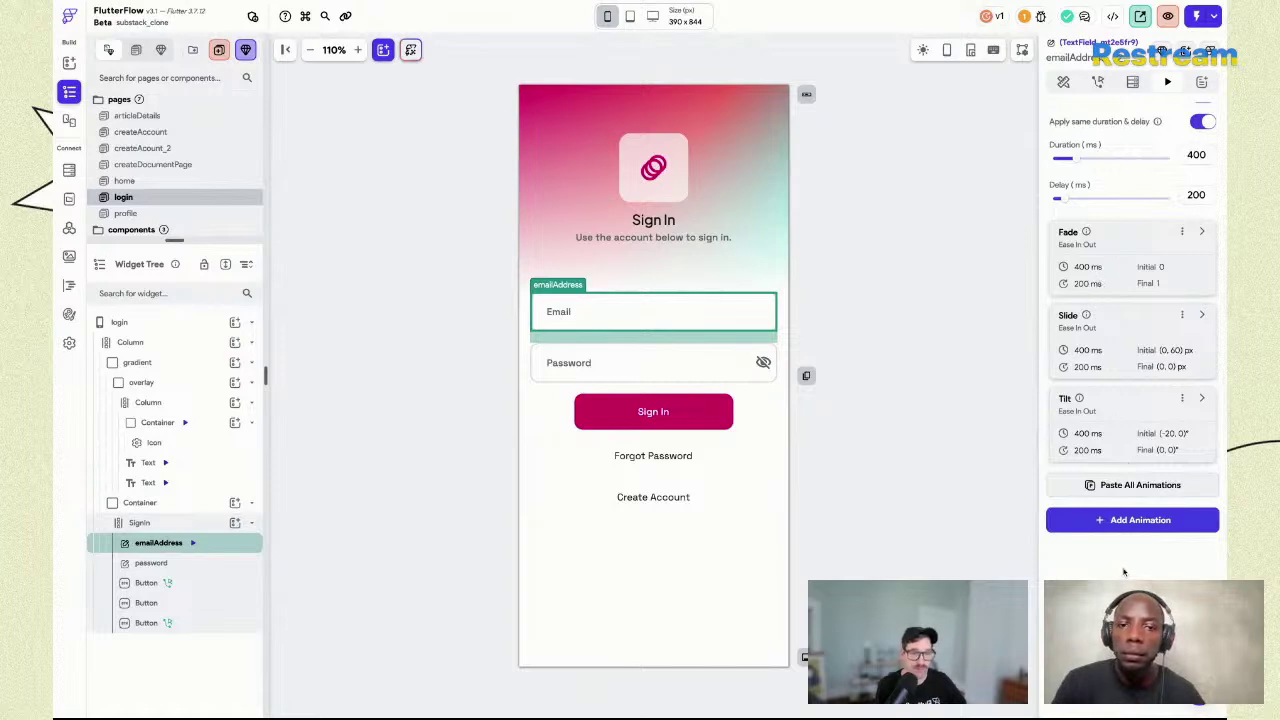
click(1133, 522)
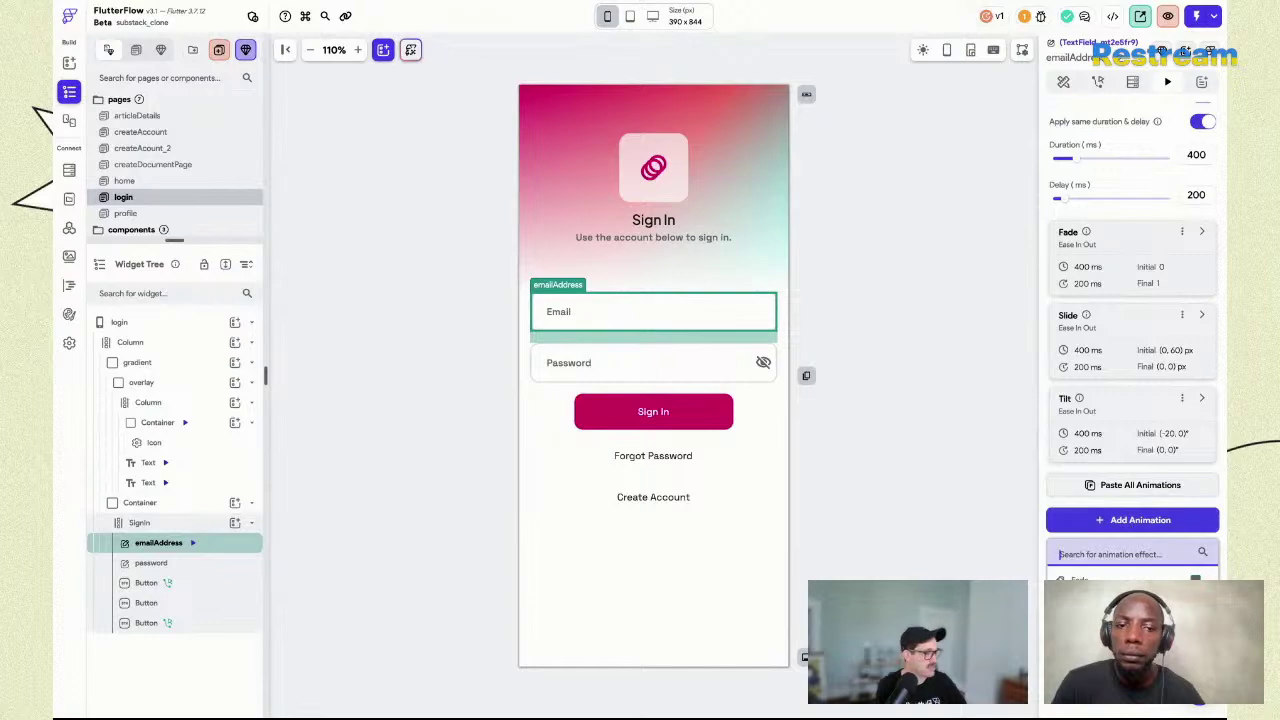
scroll(1140, 390, up, 3)
scroll(1150, 440, down, 3)
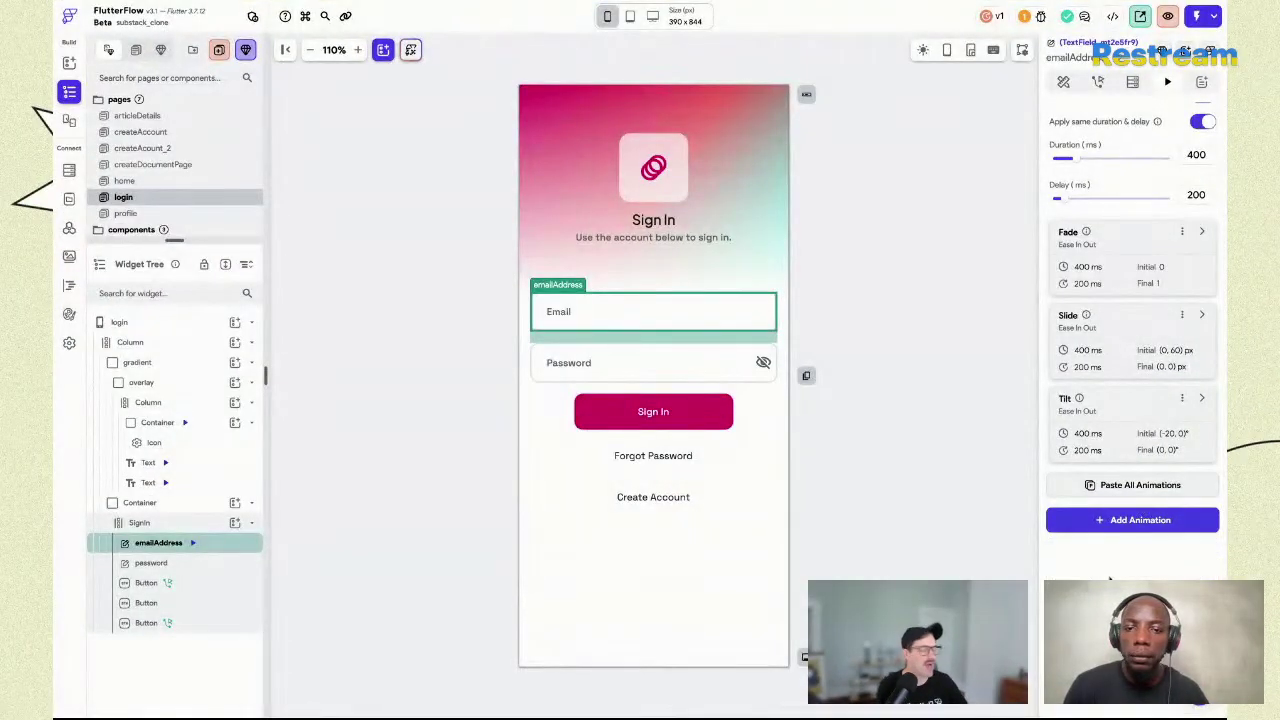
scroll(1115, 560, up, 2)
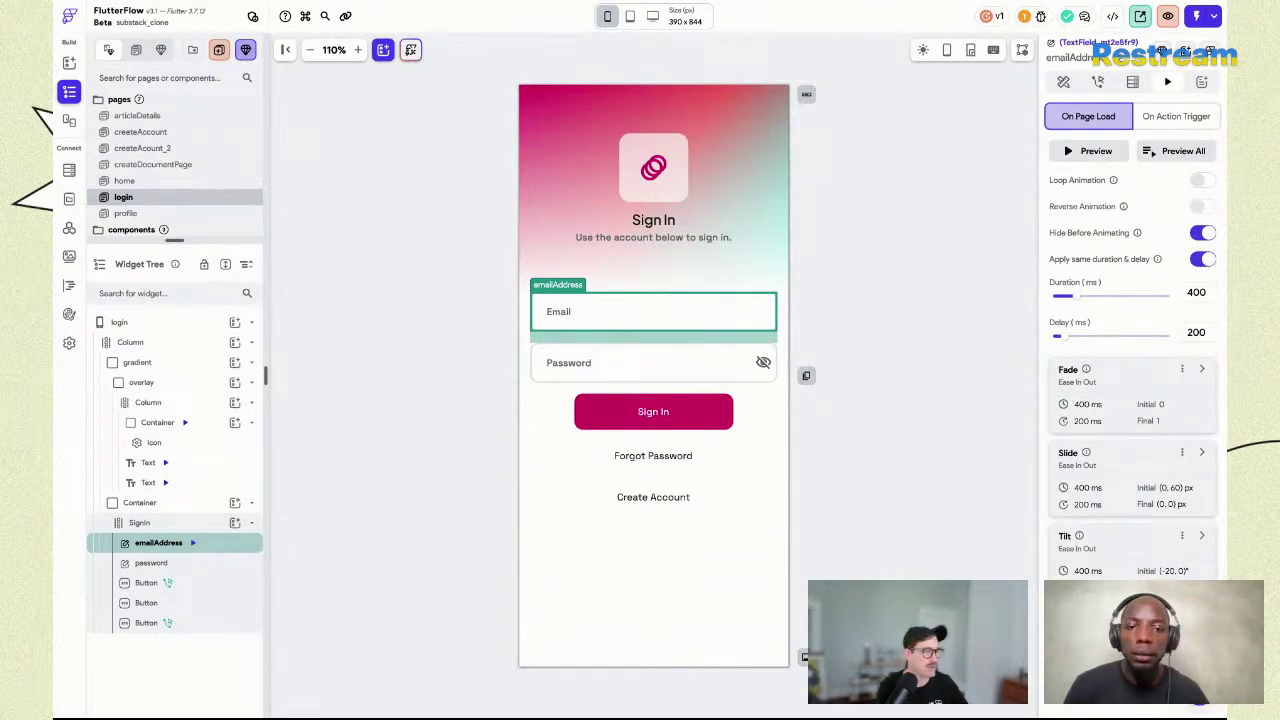
Browse the animation effects that can be added to the password field on page load, and close the list.
click(613, 370)
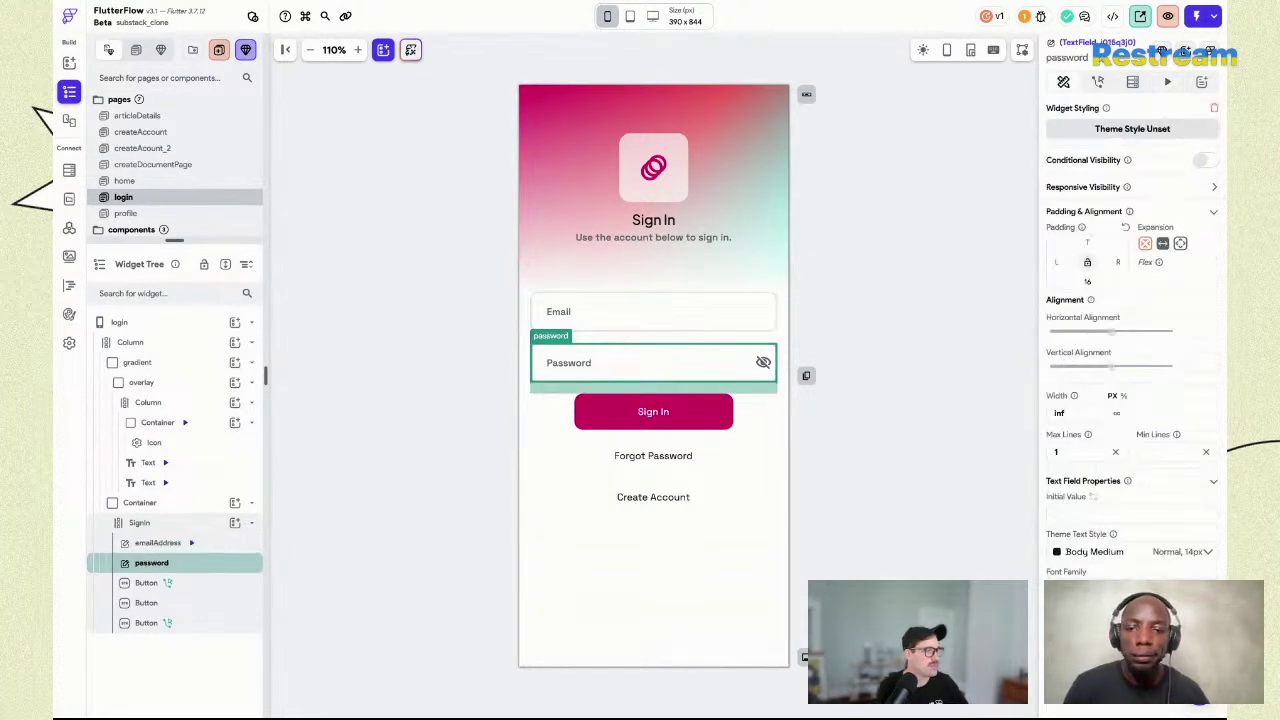
click(1167, 82)
click(1139, 189)
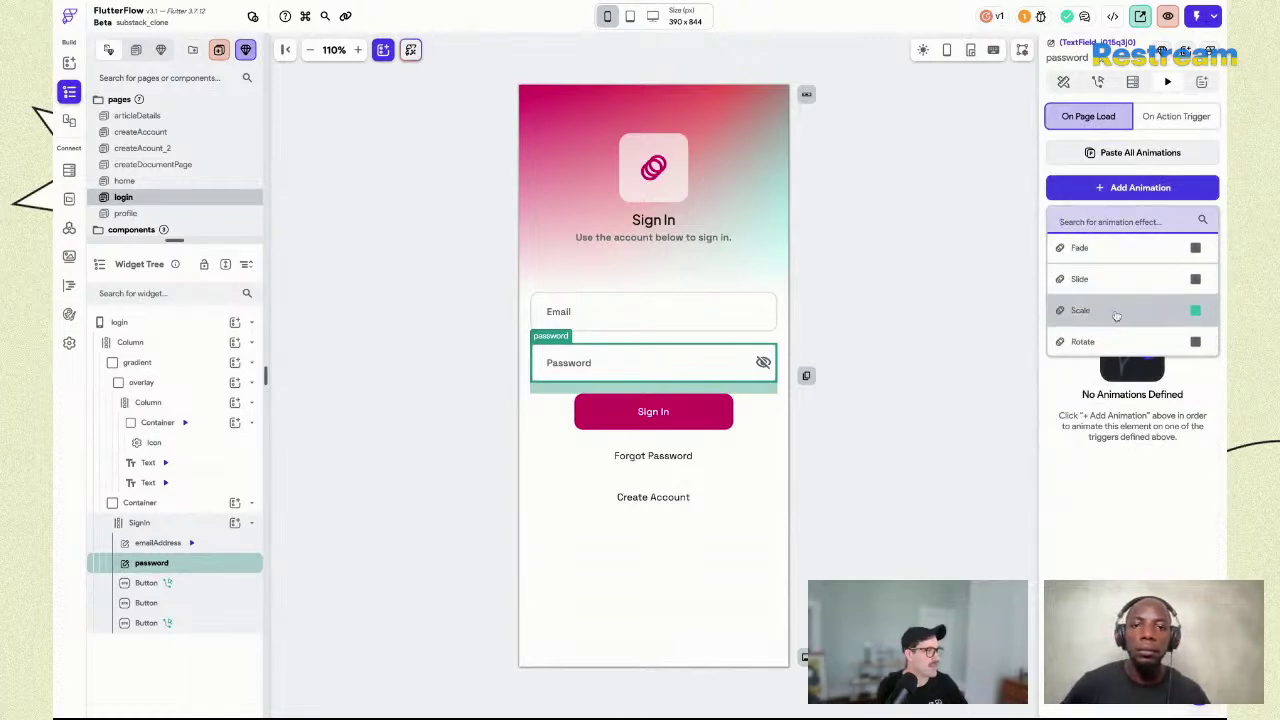
scroll(1116, 315, down, 2)
scroll(1116, 318, down, 2)
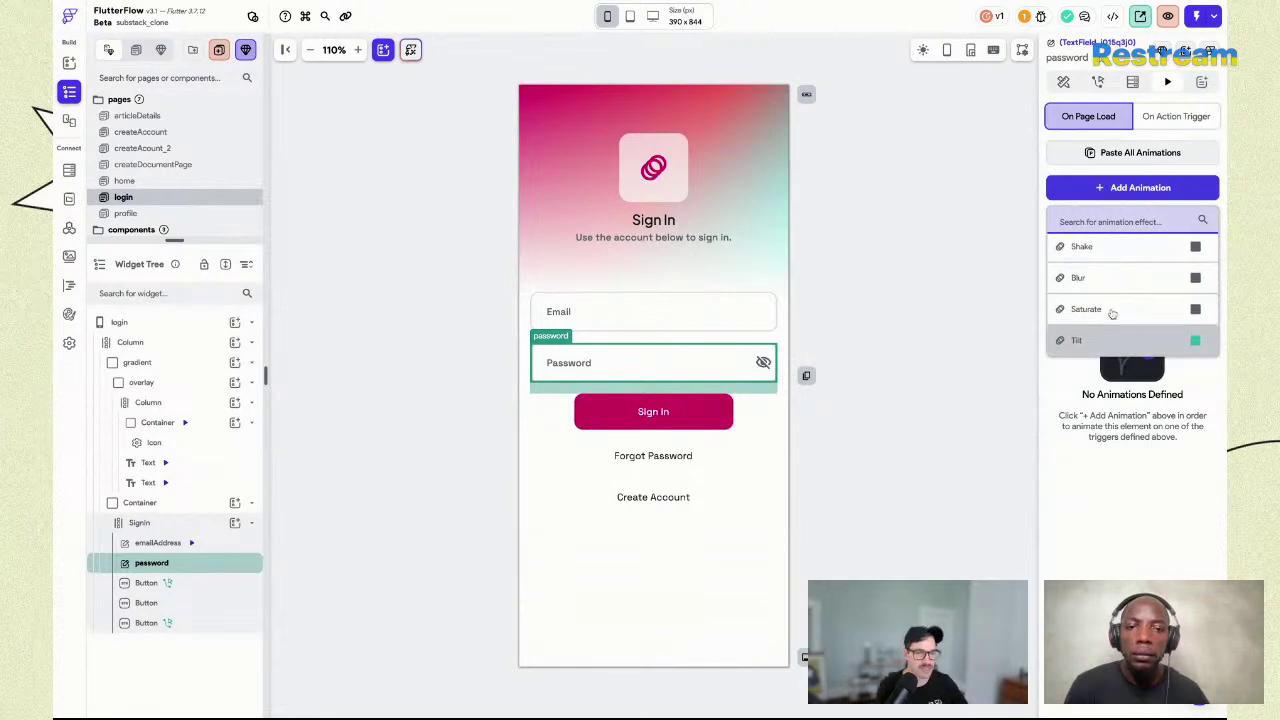
scroll(1138, 316, up, 3)
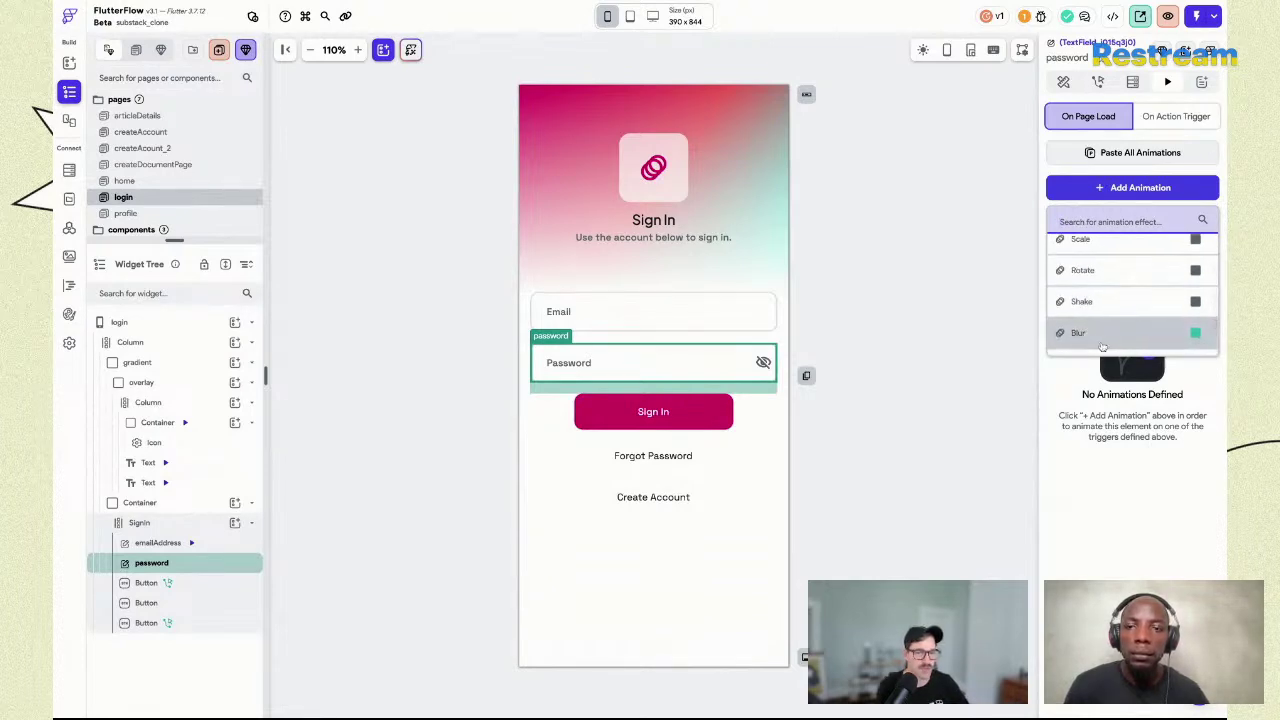
scroll(1103, 335, up, 1)
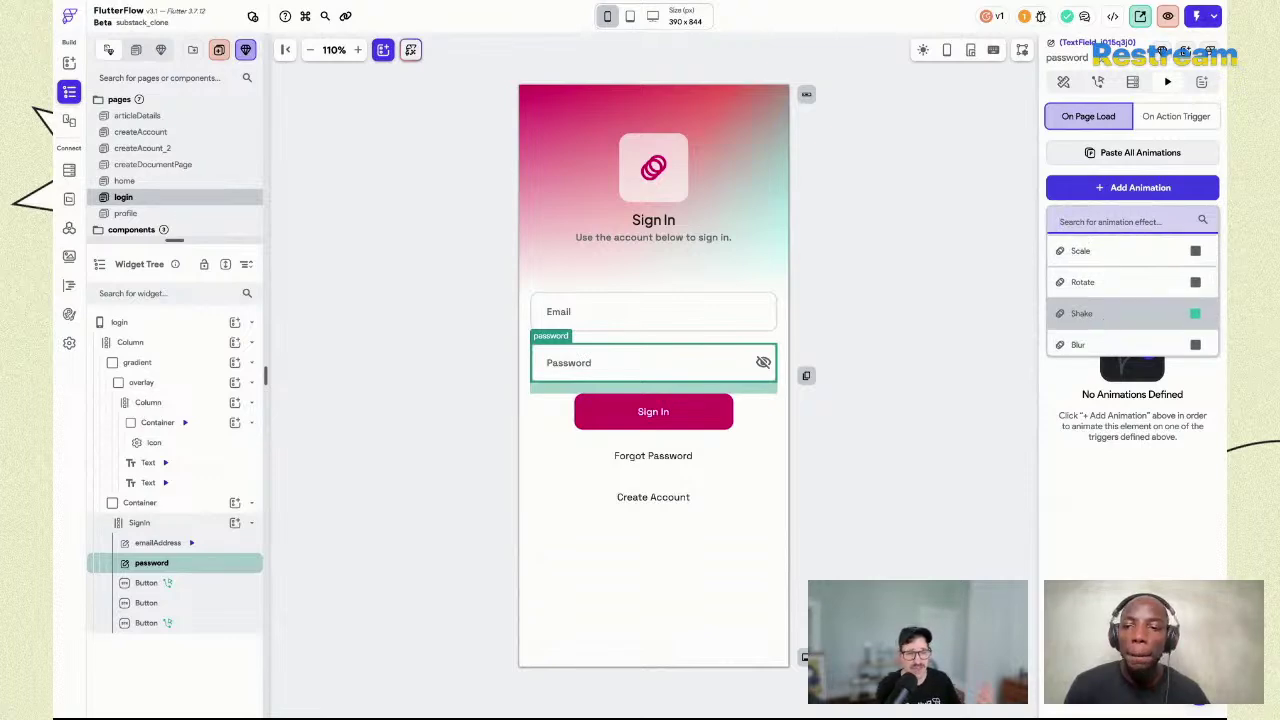
scroll(1132, 316, up, 1)
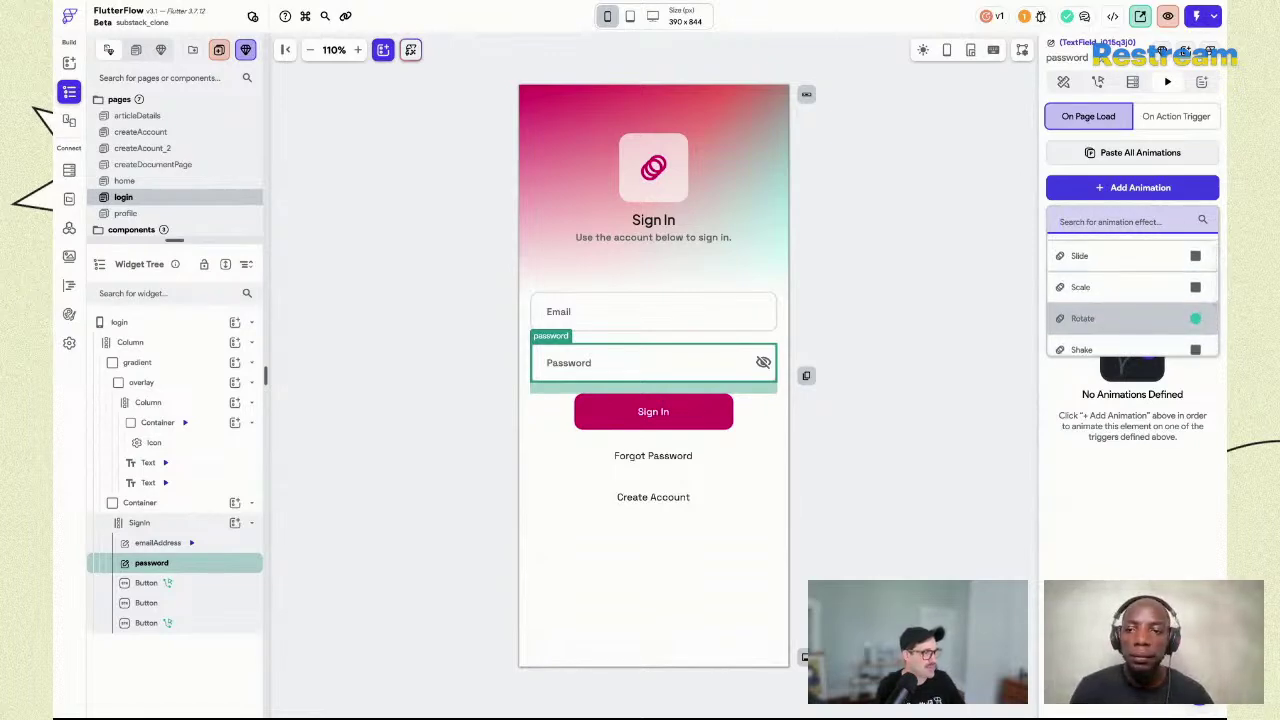
scroll(1104, 347, up, 1)
scroll(1104, 347, up, 1)
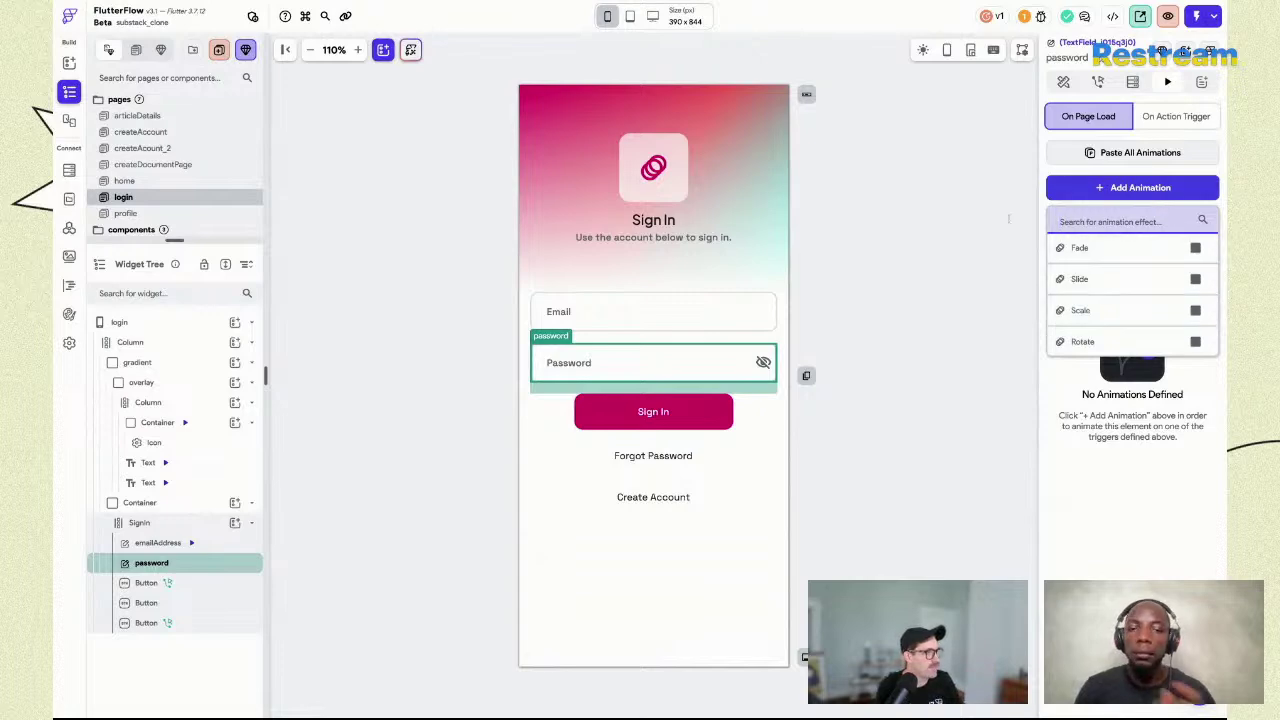
key(Escape)
click(651, 352)
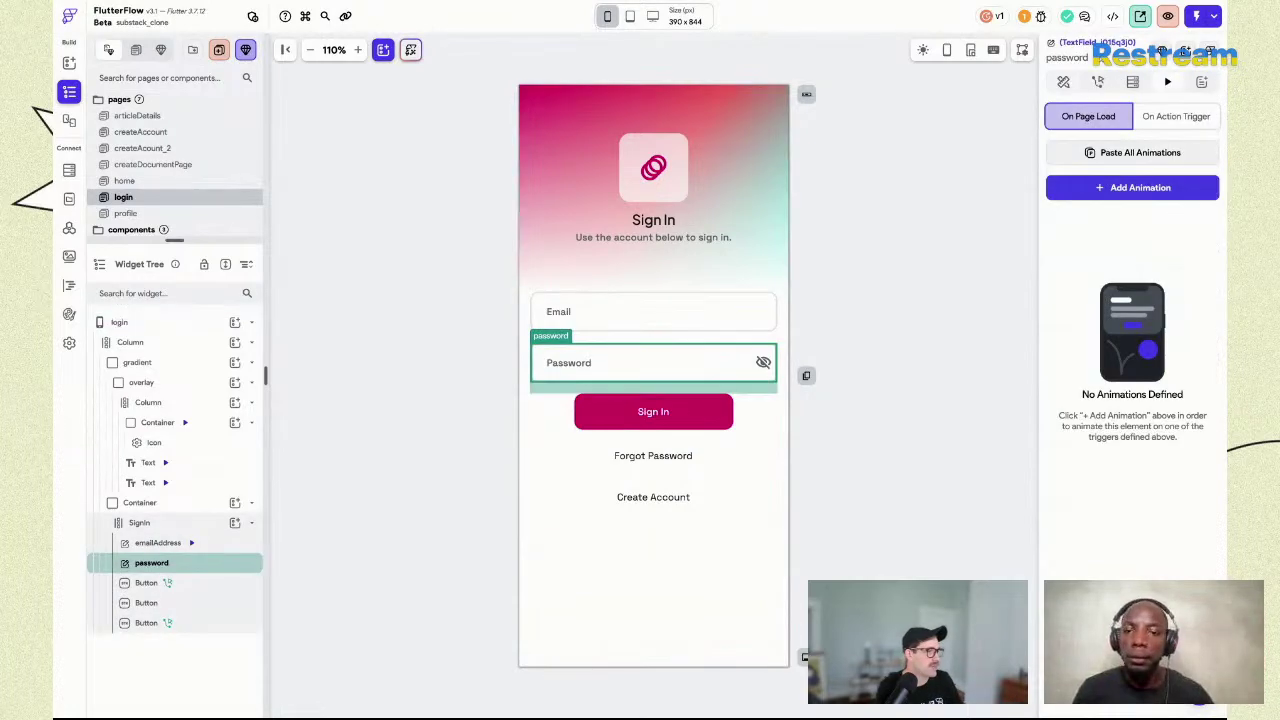
Paste all copied animations onto the password field with Apply same duration & delay, Hide Before Animating, and a 250 ms delay.
click(1158, 155)
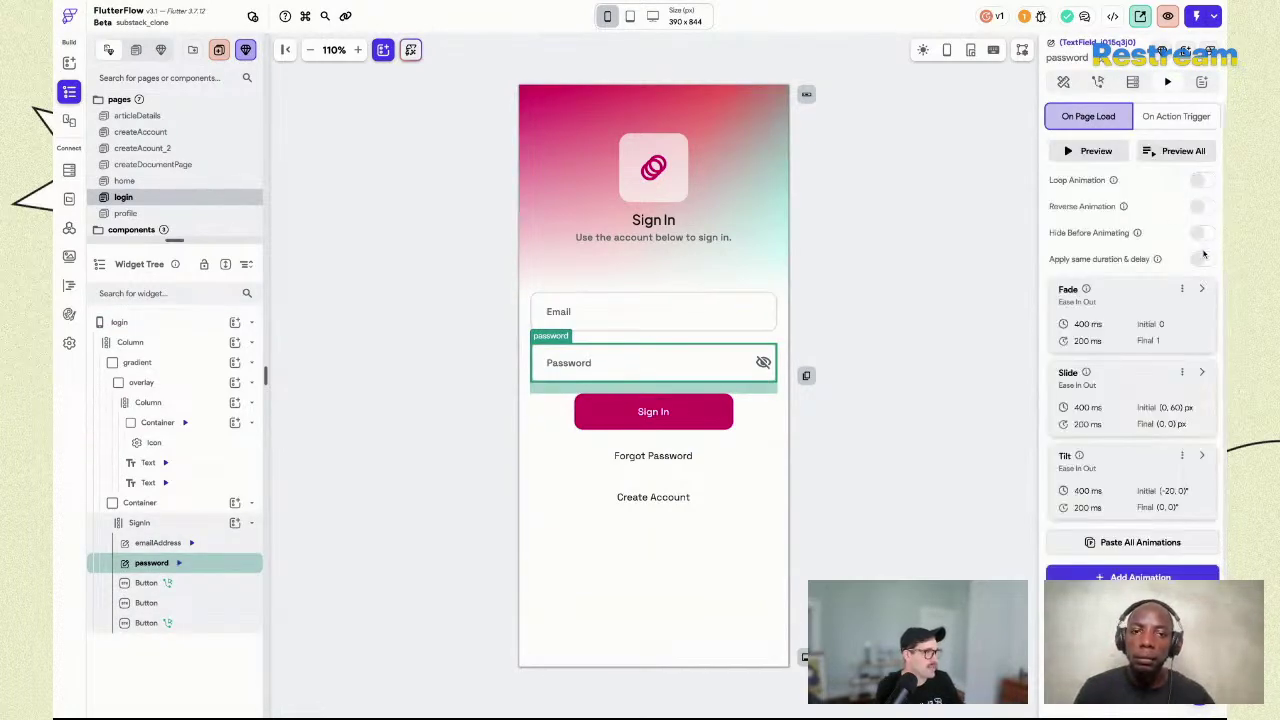
click(1201, 258)
click(1201, 233)
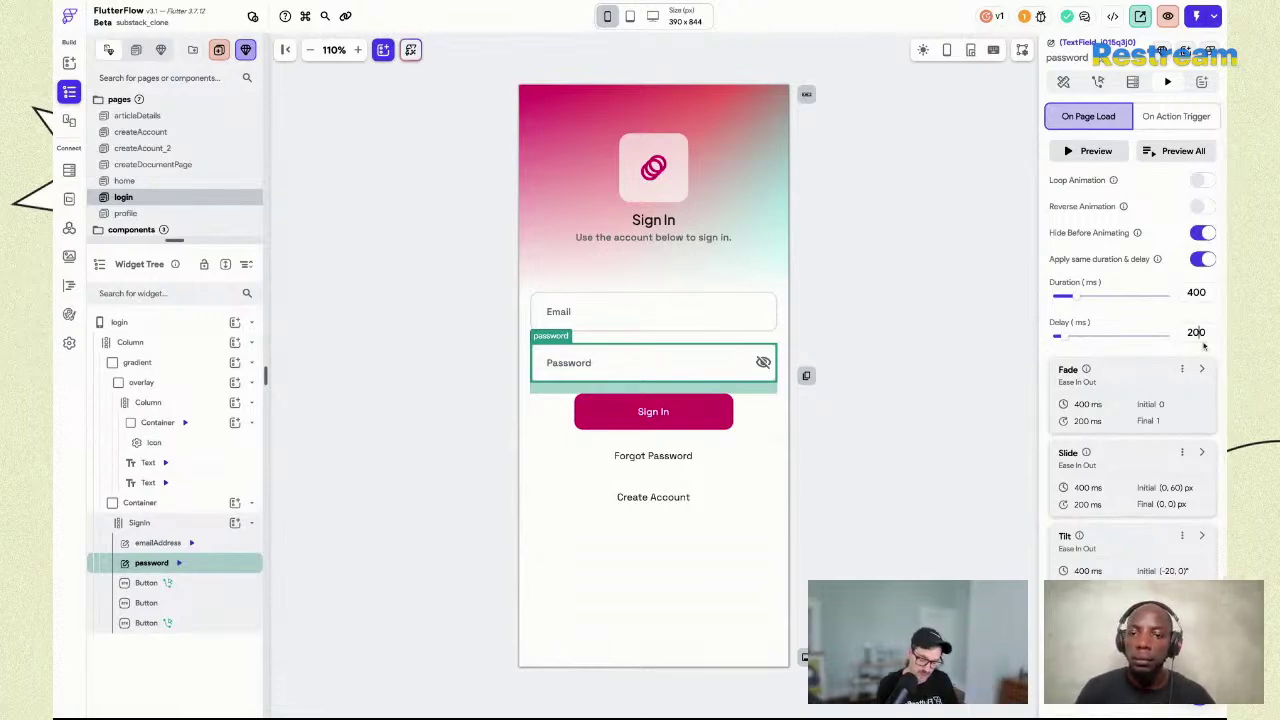
text(250)
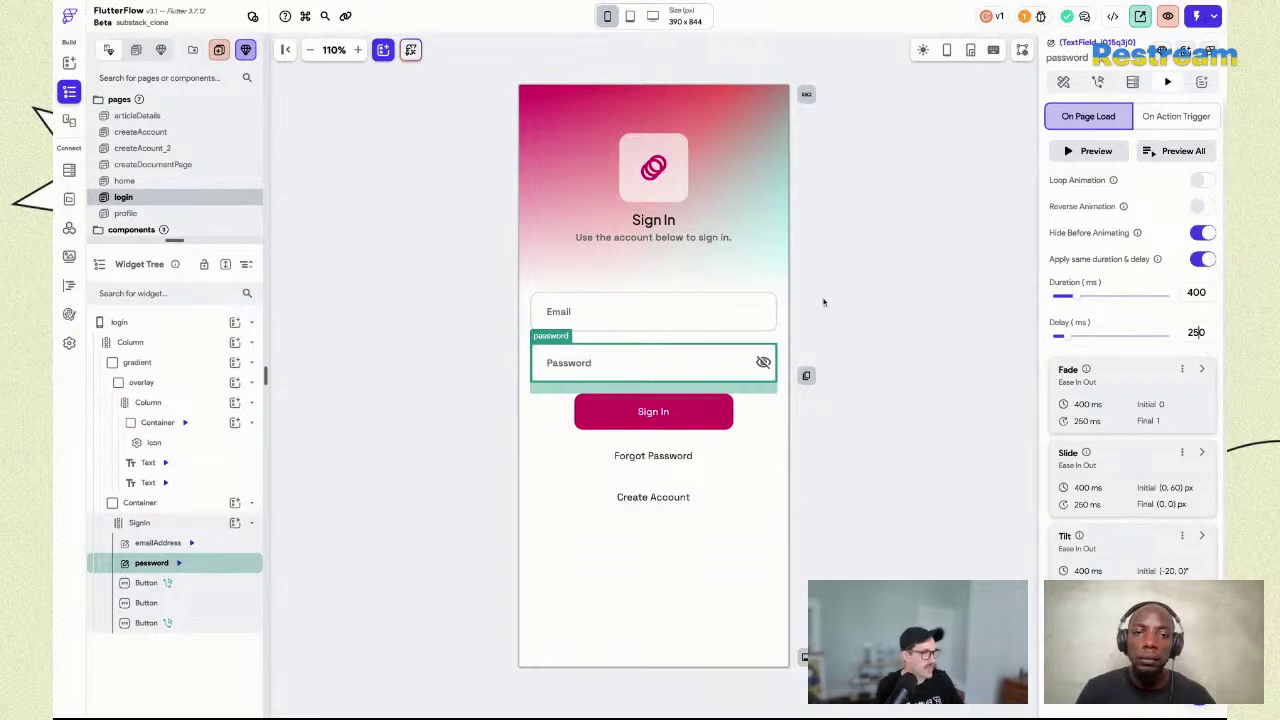
Set the emailAddress field's animation delay to 225 ms, and edit the password field's delay.
click(746, 312)
double_click(1197, 332)
text(225)
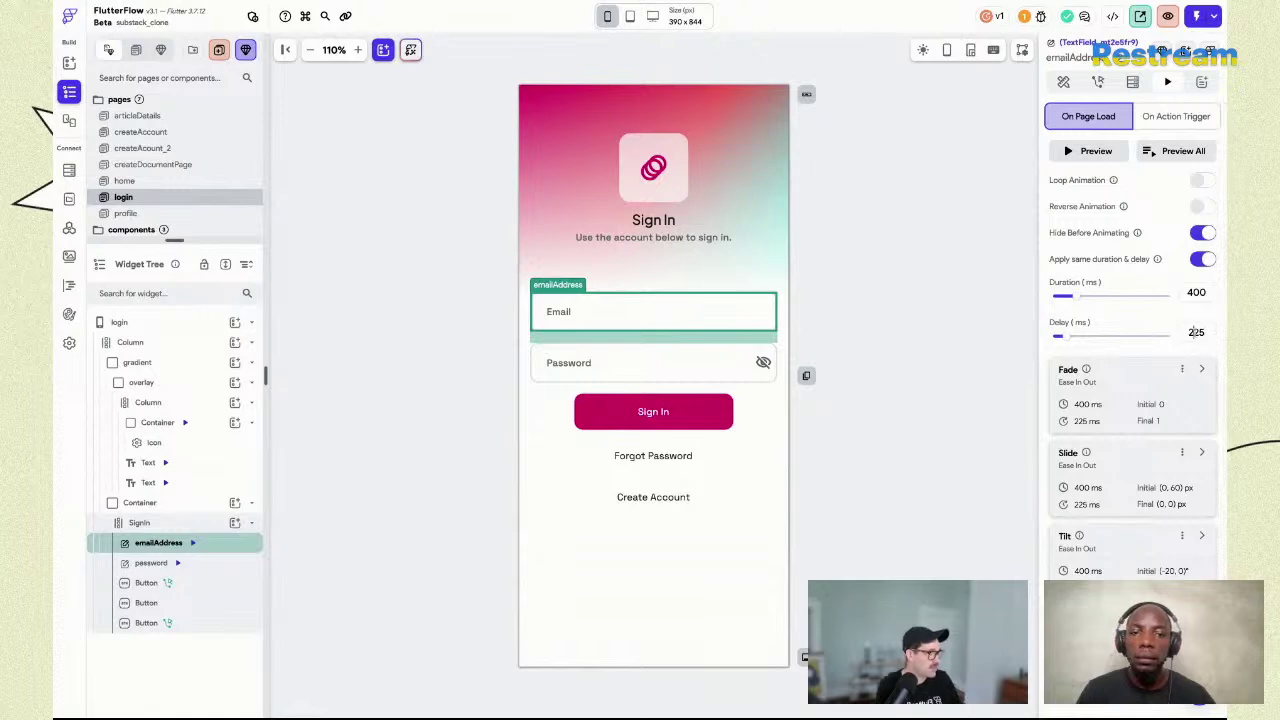
click(655, 361)
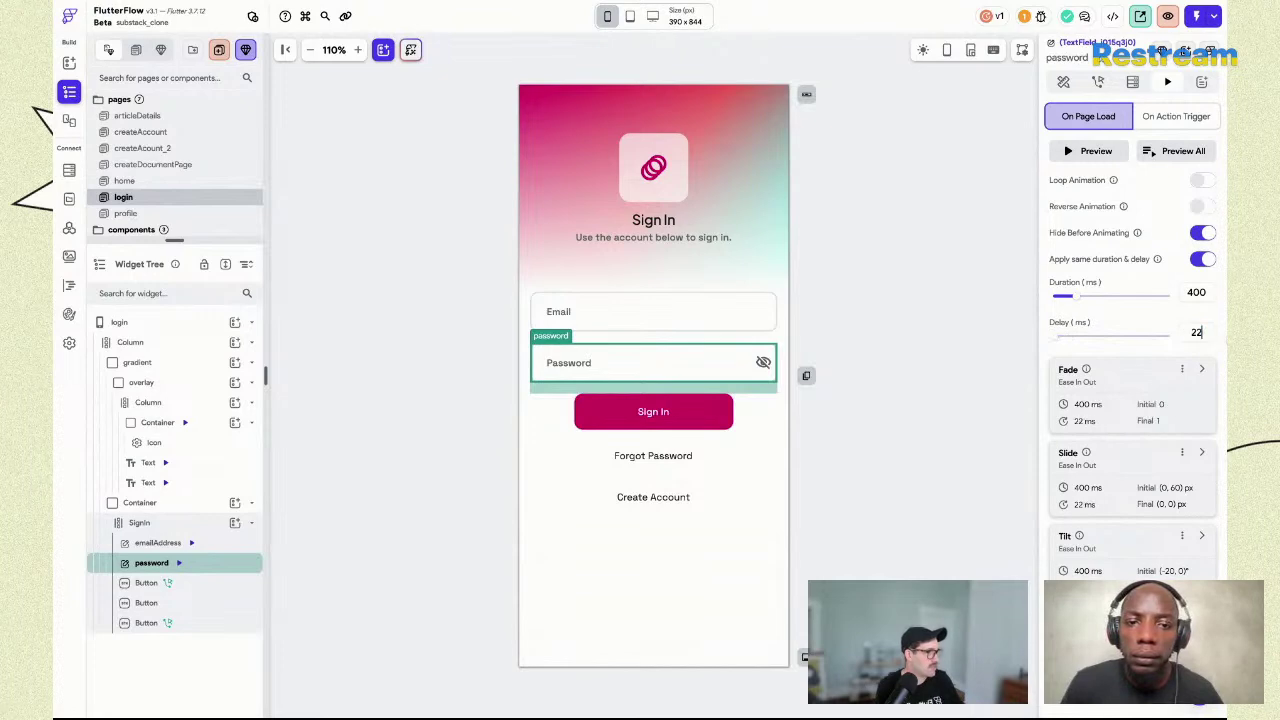
Paste all copied animations onto the Sign In button, and enable Apply same duration & delay and Hide Before Animating.
click(704, 414)
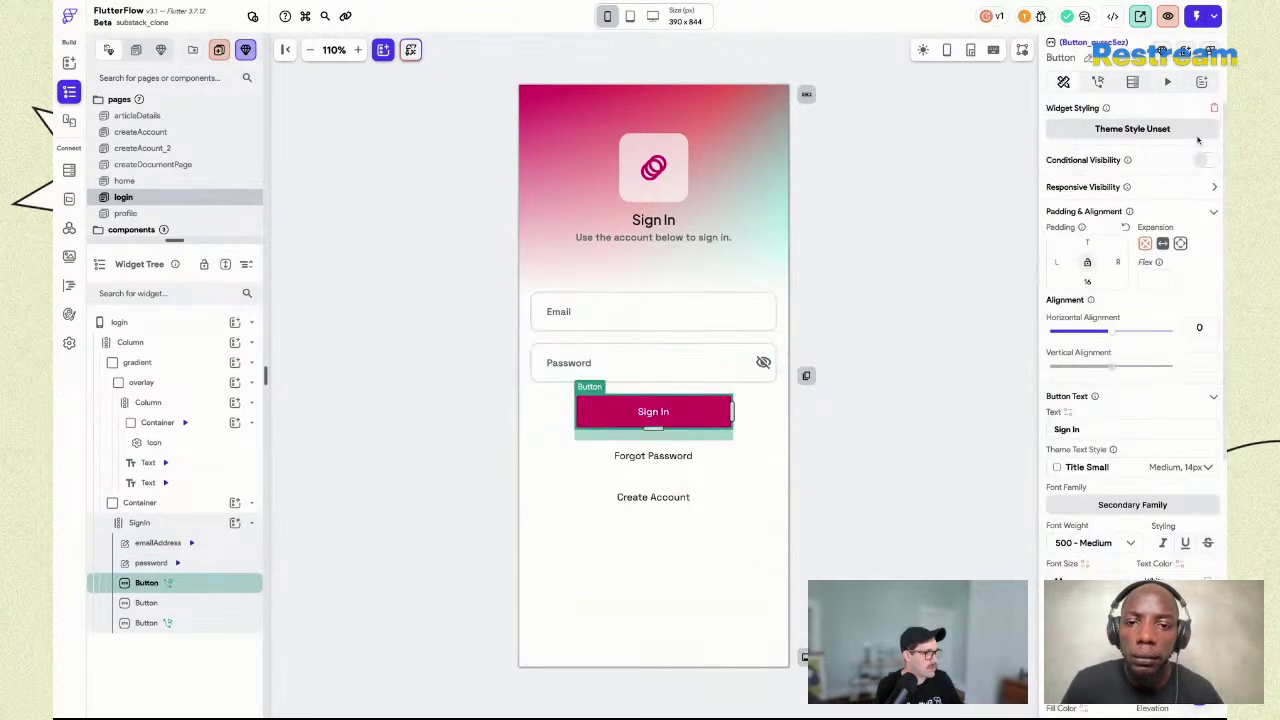
click(1167, 83)
click(1163, 155)
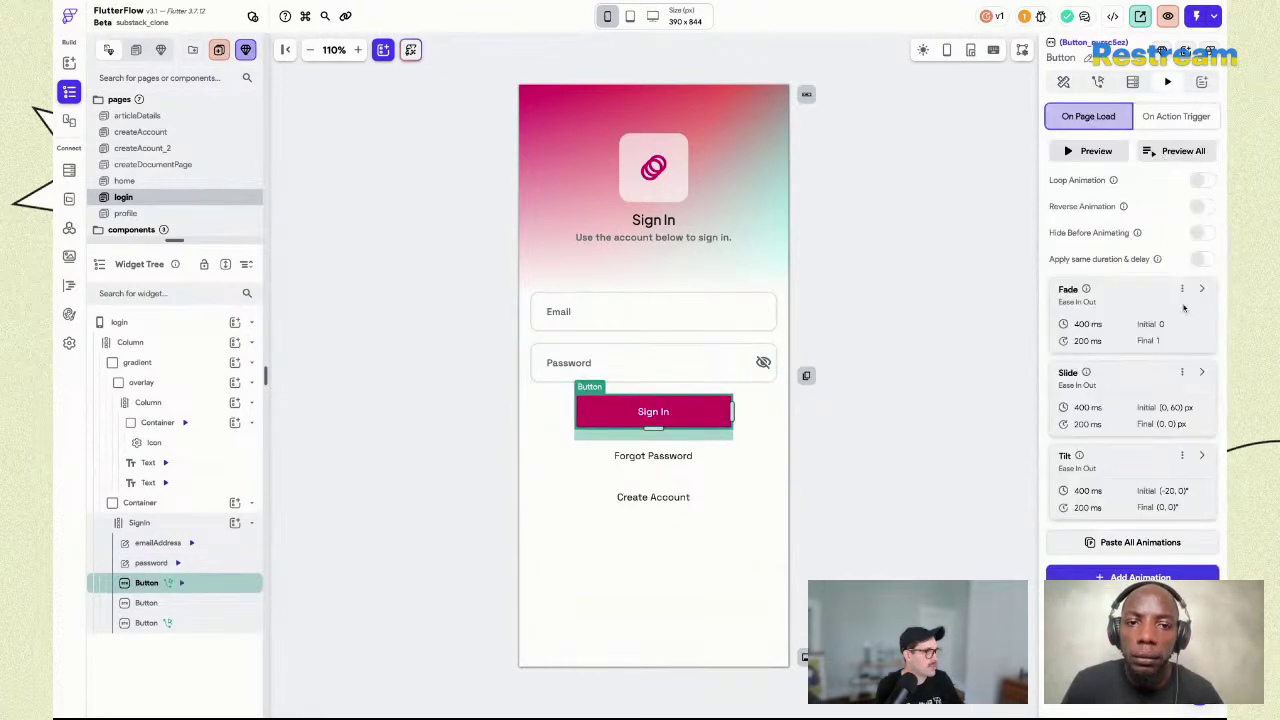
click(1203, 259)
click(1203, 232)
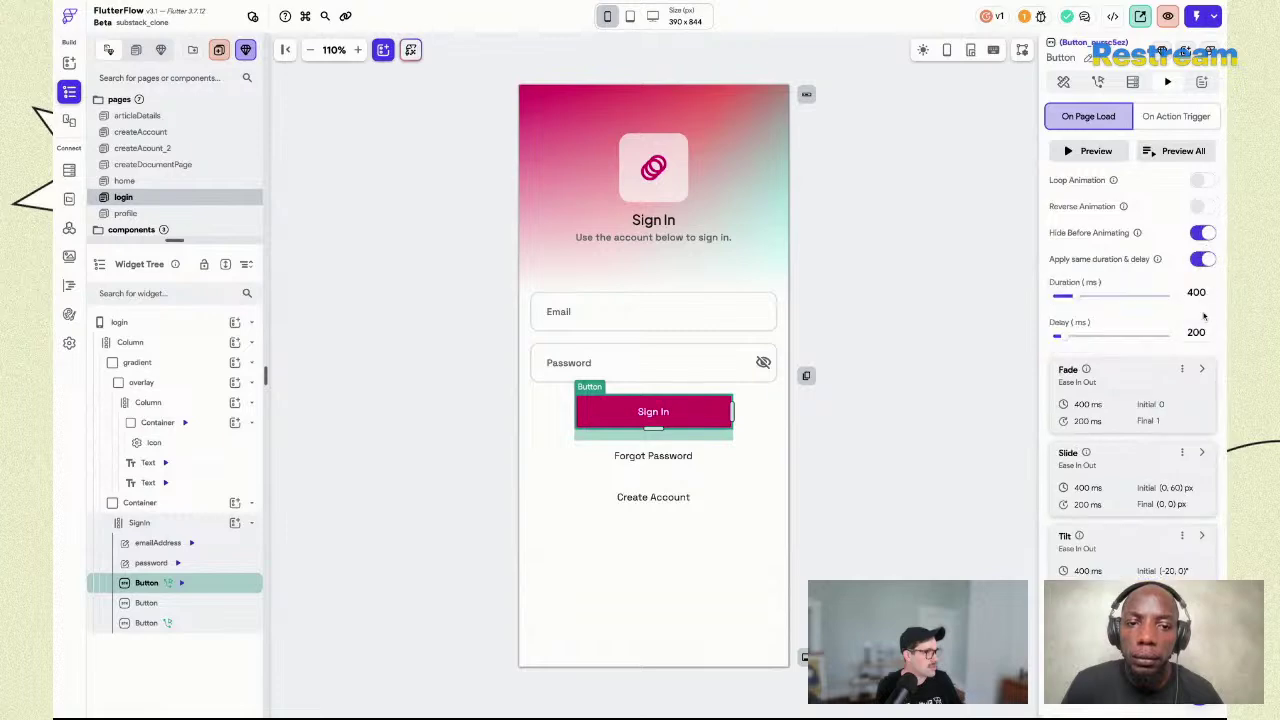
key(Return)
Paste all copied animations onto the Forgot Password button with Apply same duration & delay, Hide Before Animating, and a 275 ms delay.
click(686, 452)
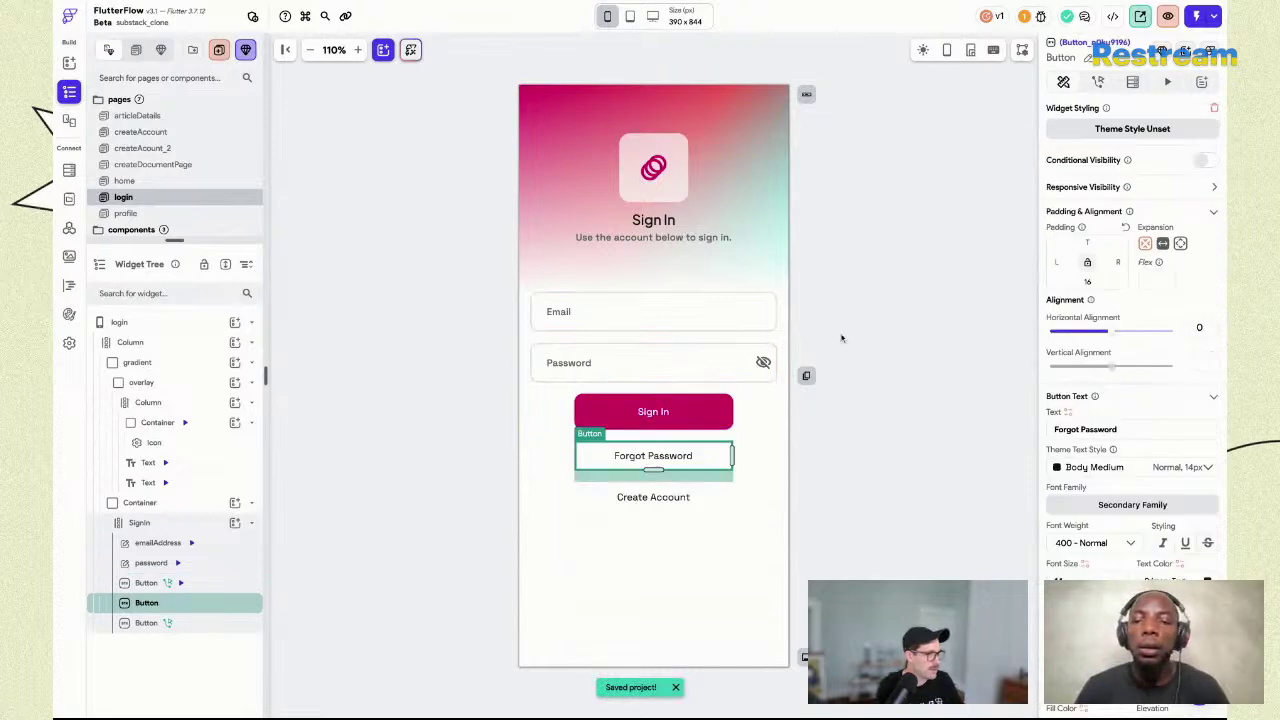
click(1167, 82)
click(1158, 152)
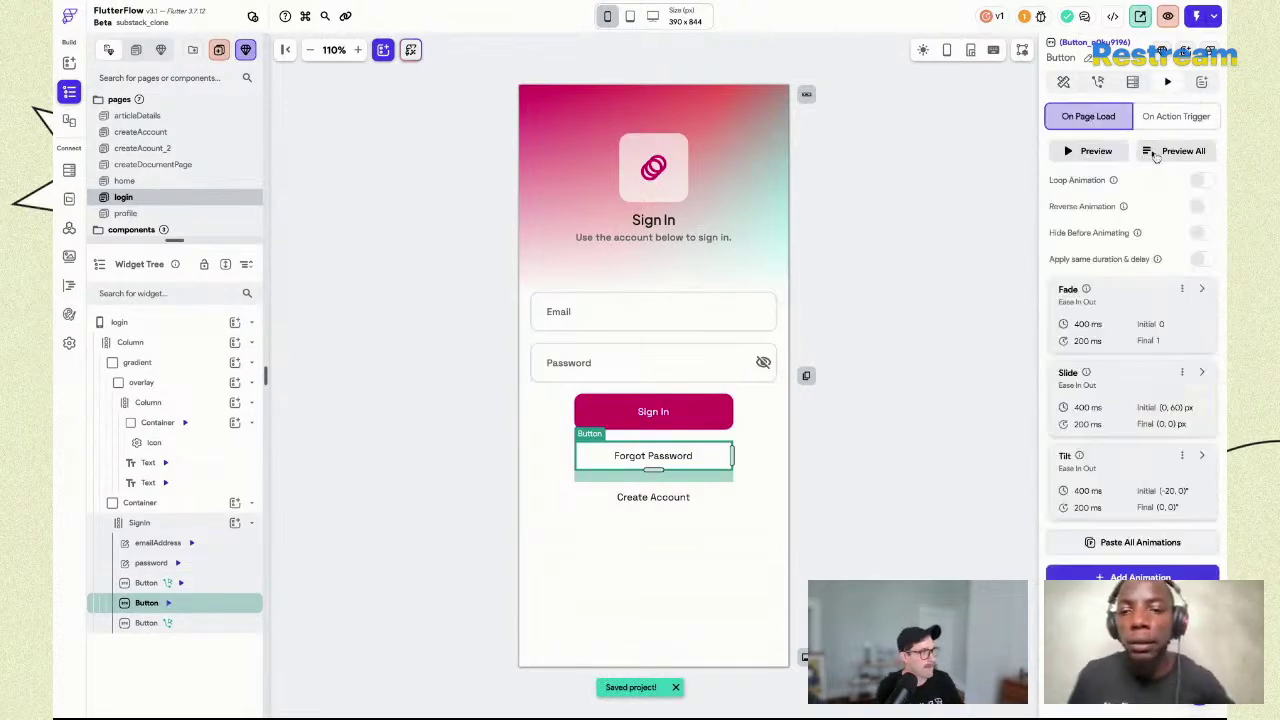
click(1202, 233)
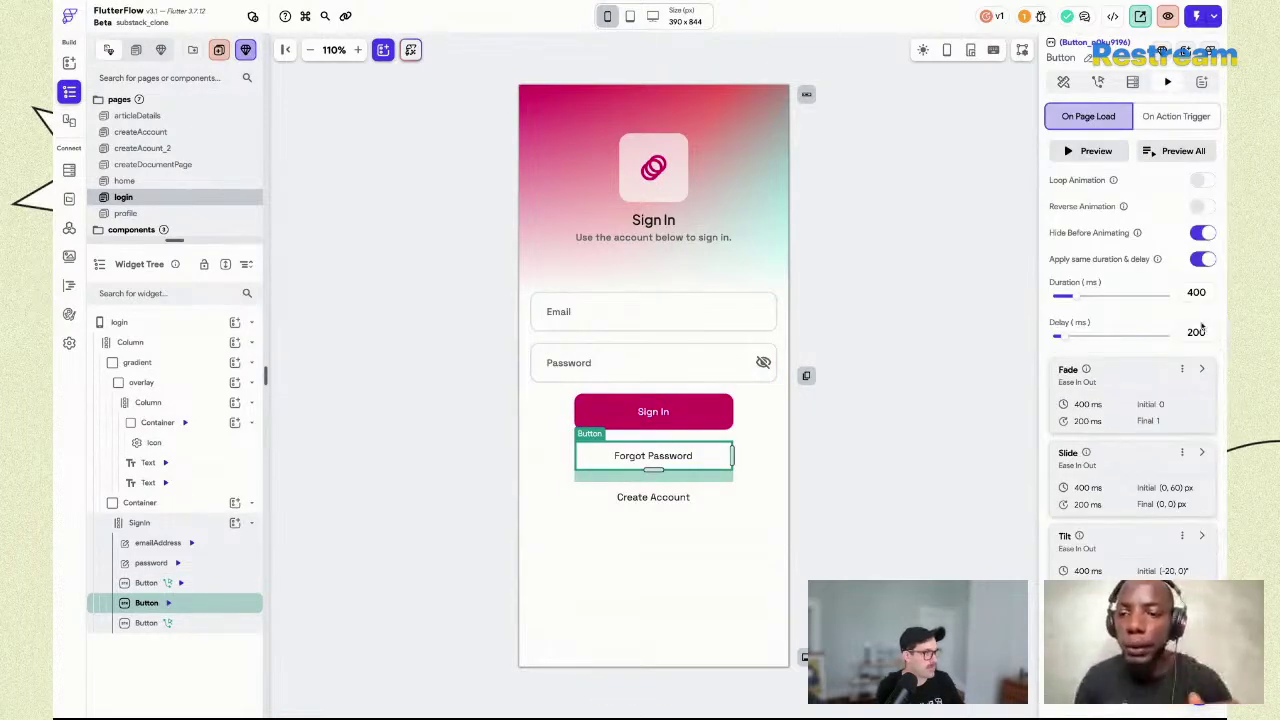
drag(1208, 333, 1174, 334)
text(275)
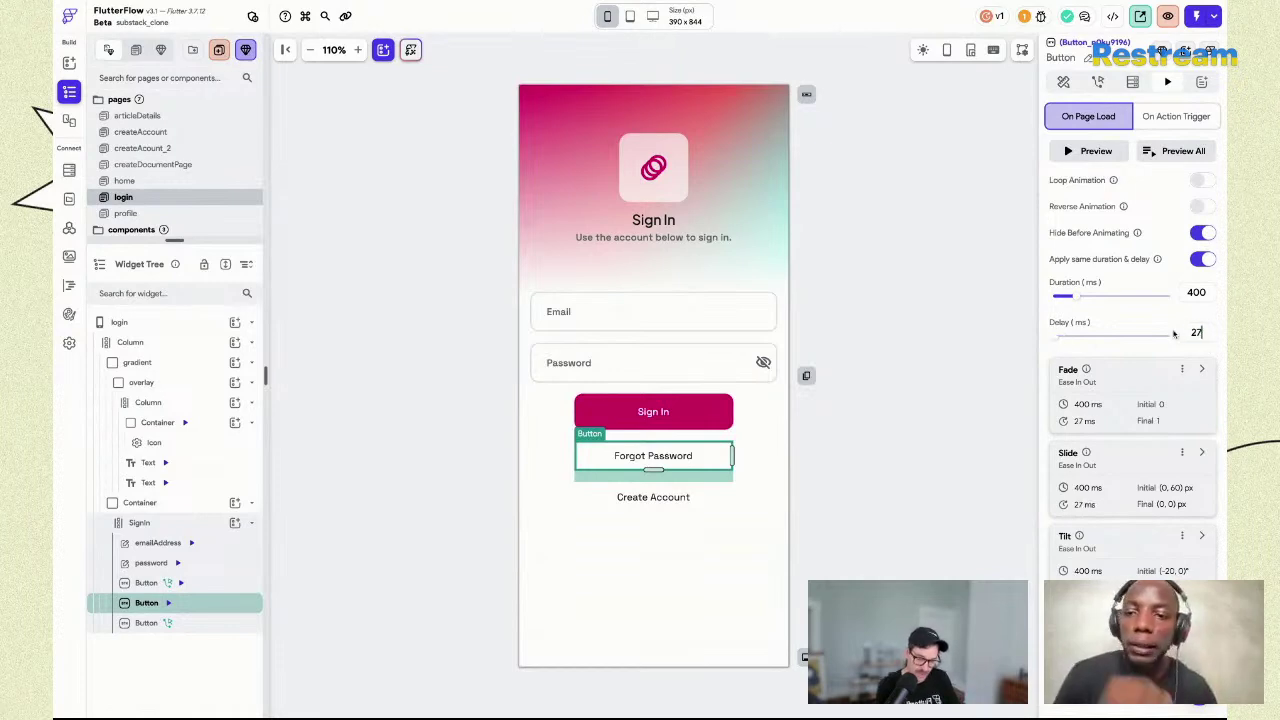
Paste all copied animations onto the Create Account button with Hide Before Animating, Apply same duration & delay, and a 350 ms delay, then save.
click(661, 489)
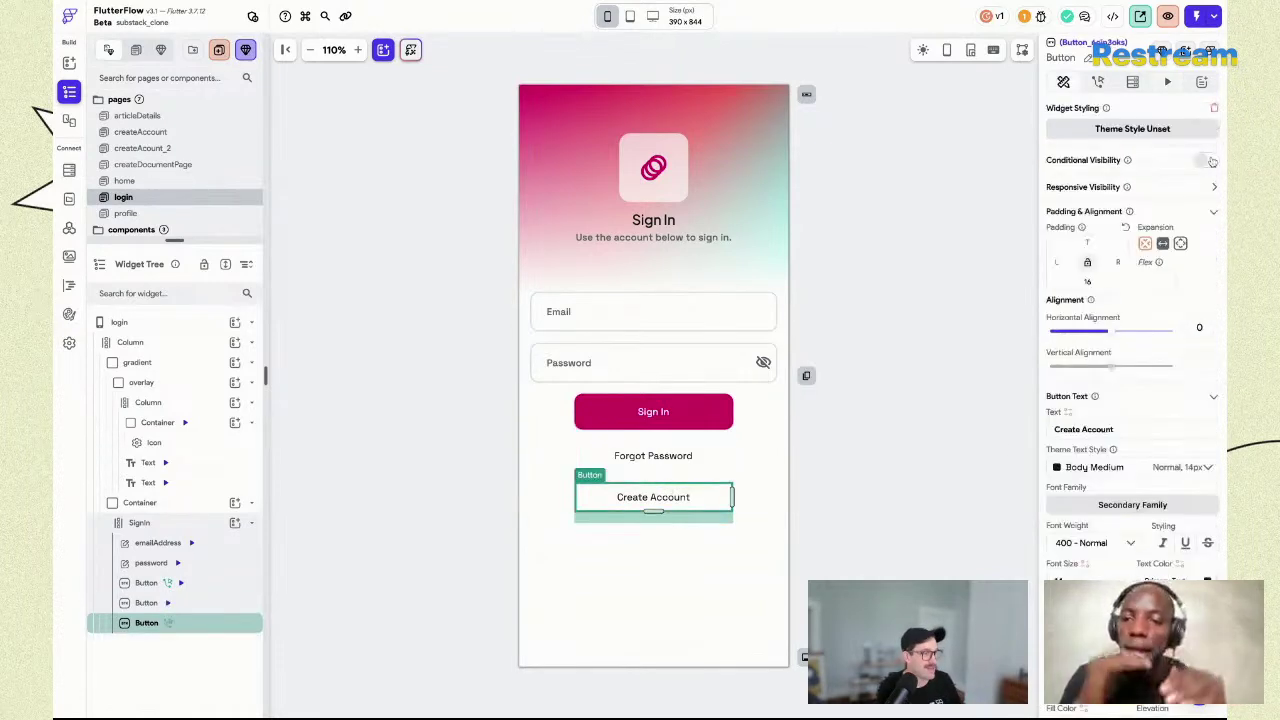
click(1167, 82)
click(1160, 155)
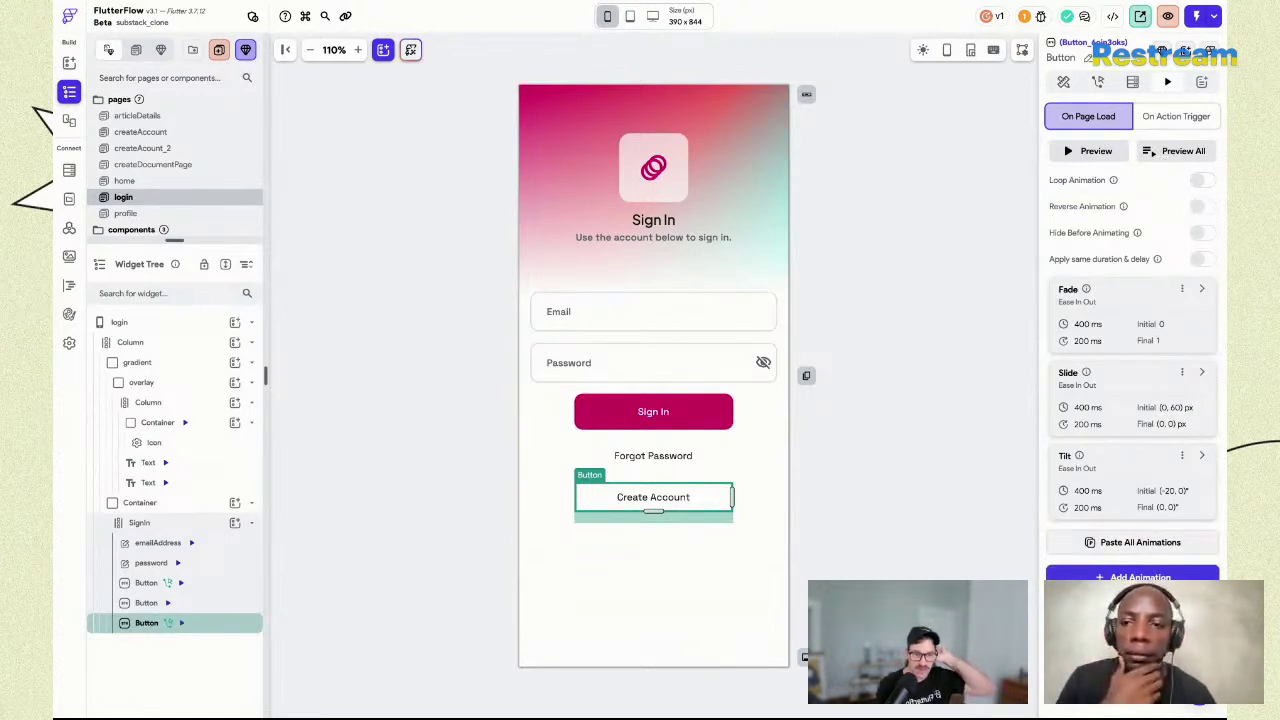
click(1203, 232)
click(1201, 259)
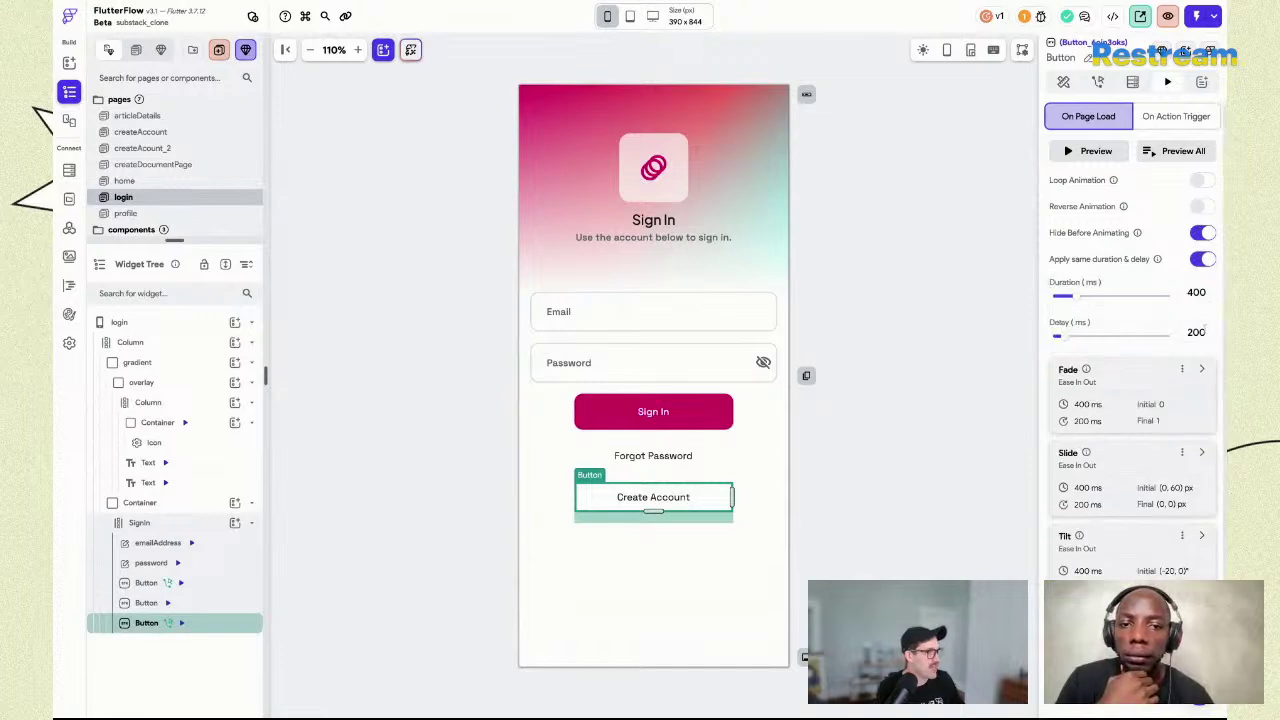
double_click(1196, 332)
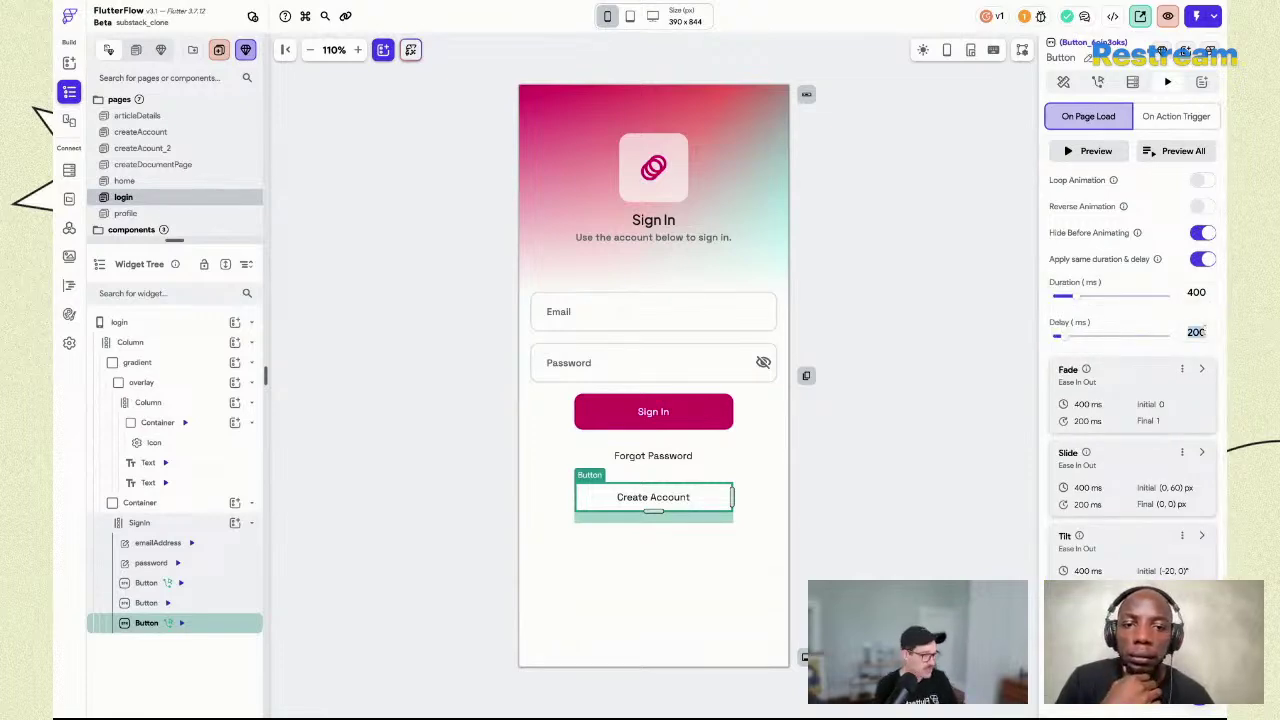
text(350)
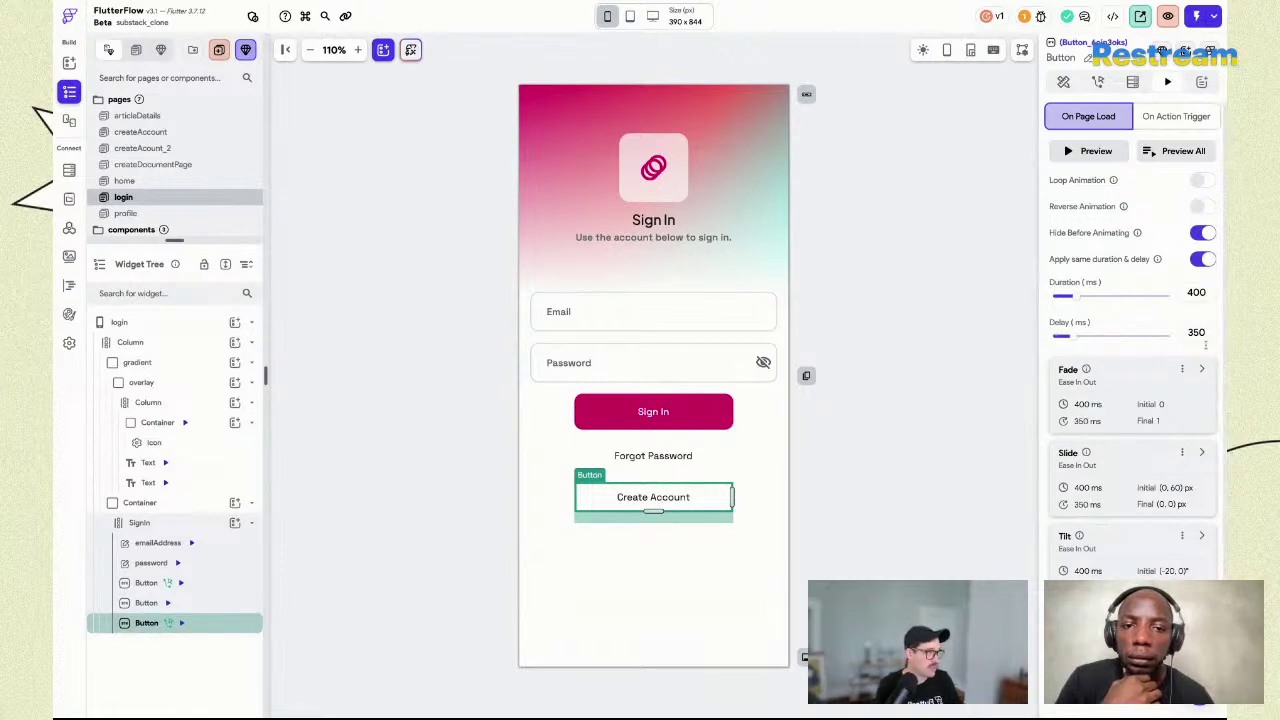
key(ctrl+s)
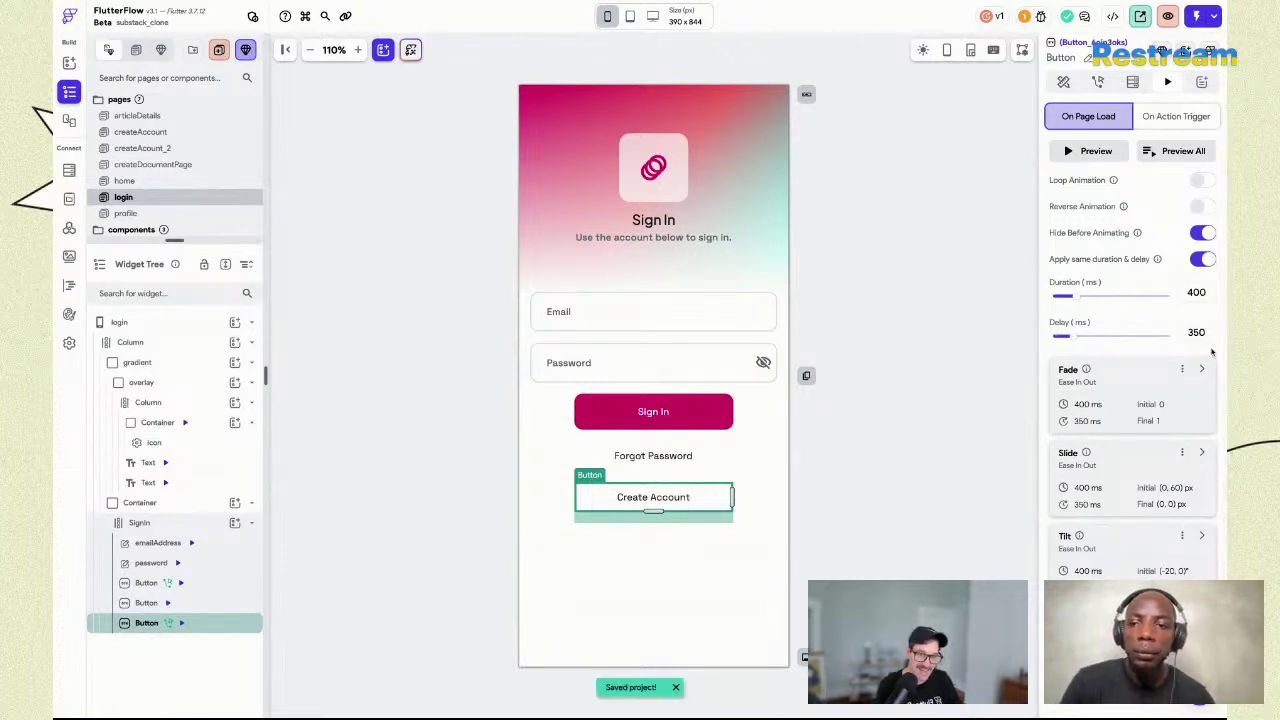
Restagger the form's animation delays by editing the Forgot Password button's, and setting the password field to 200 ms and the emailAddress field to 150 ms.
click(710, 467)
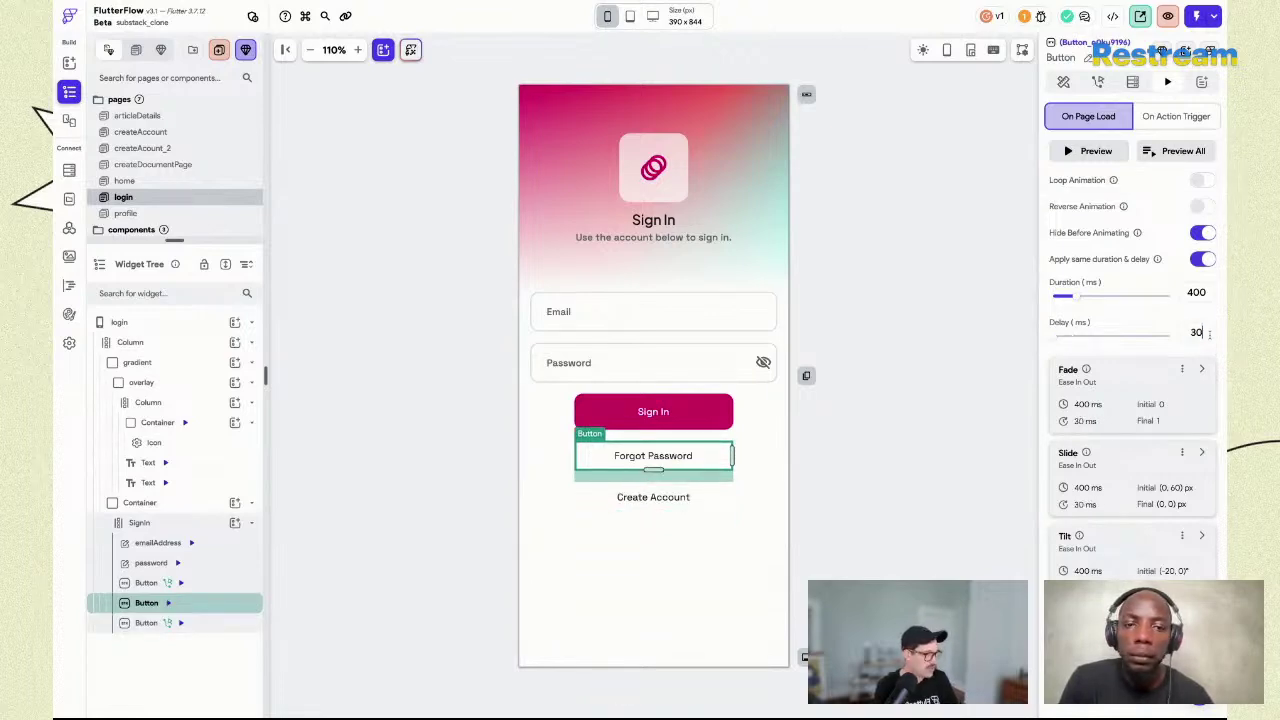
click(674, 418)
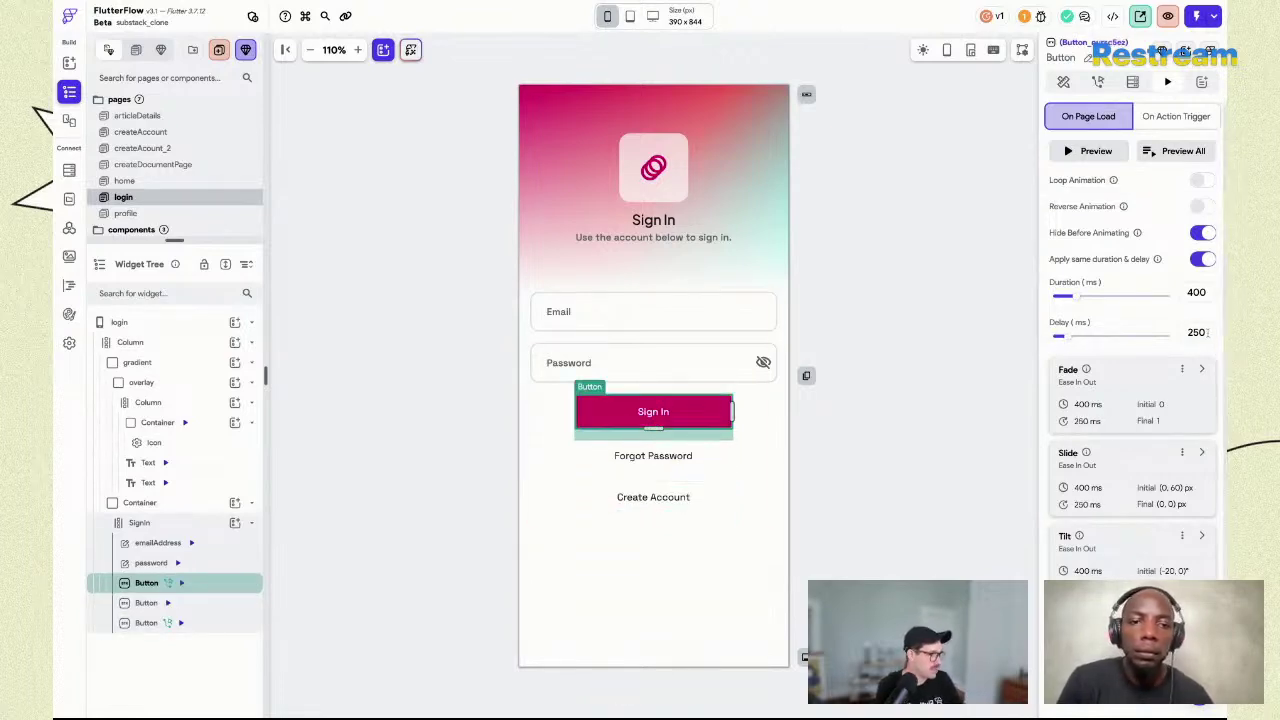
click(705, 364)
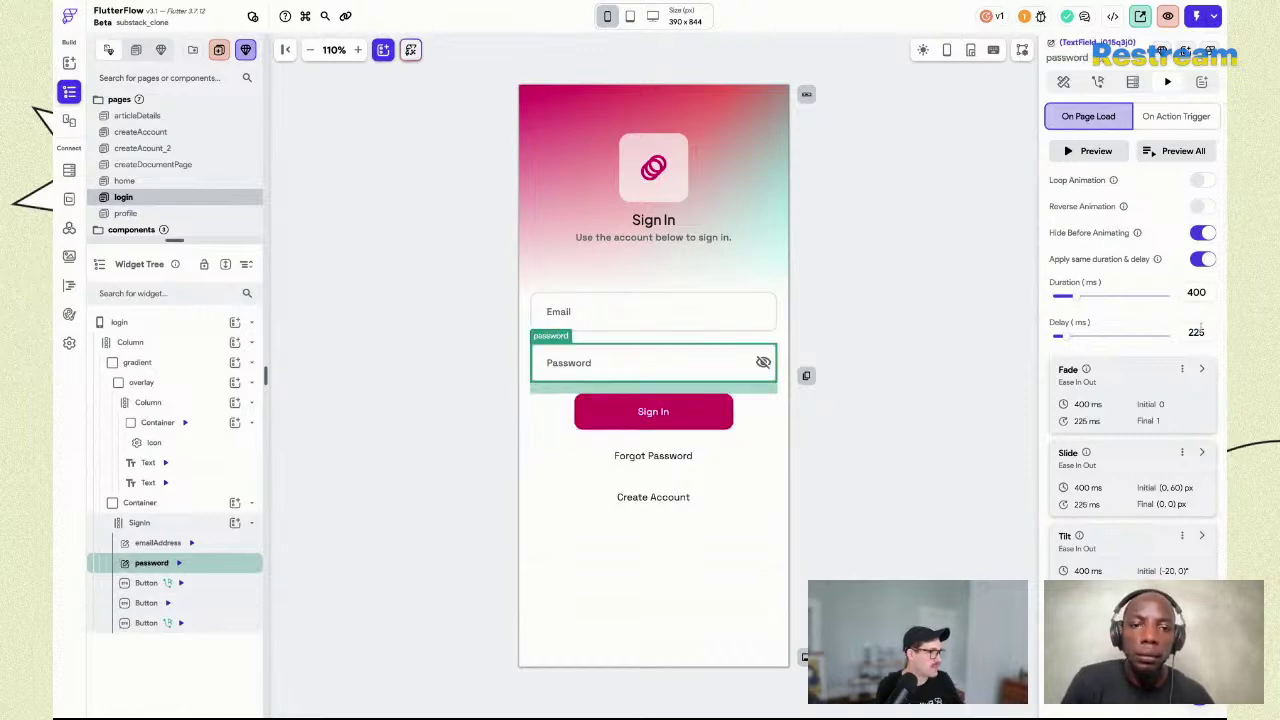
text(2)
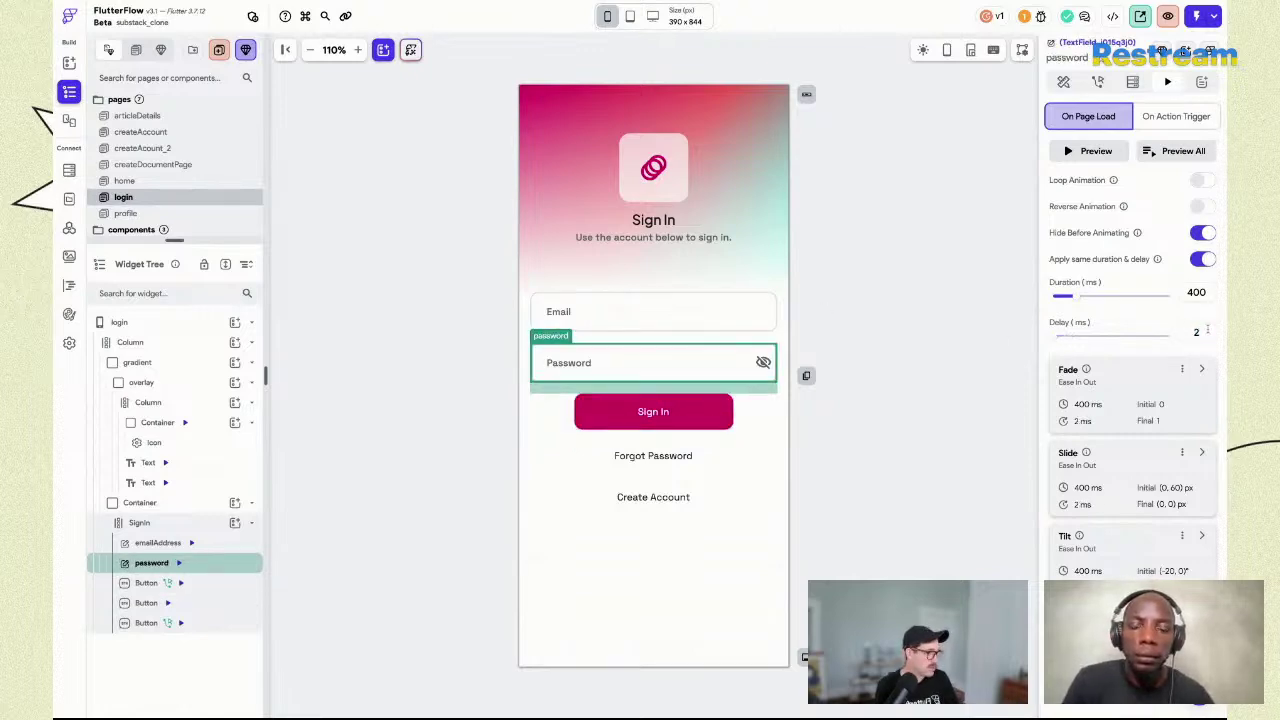
text(00)
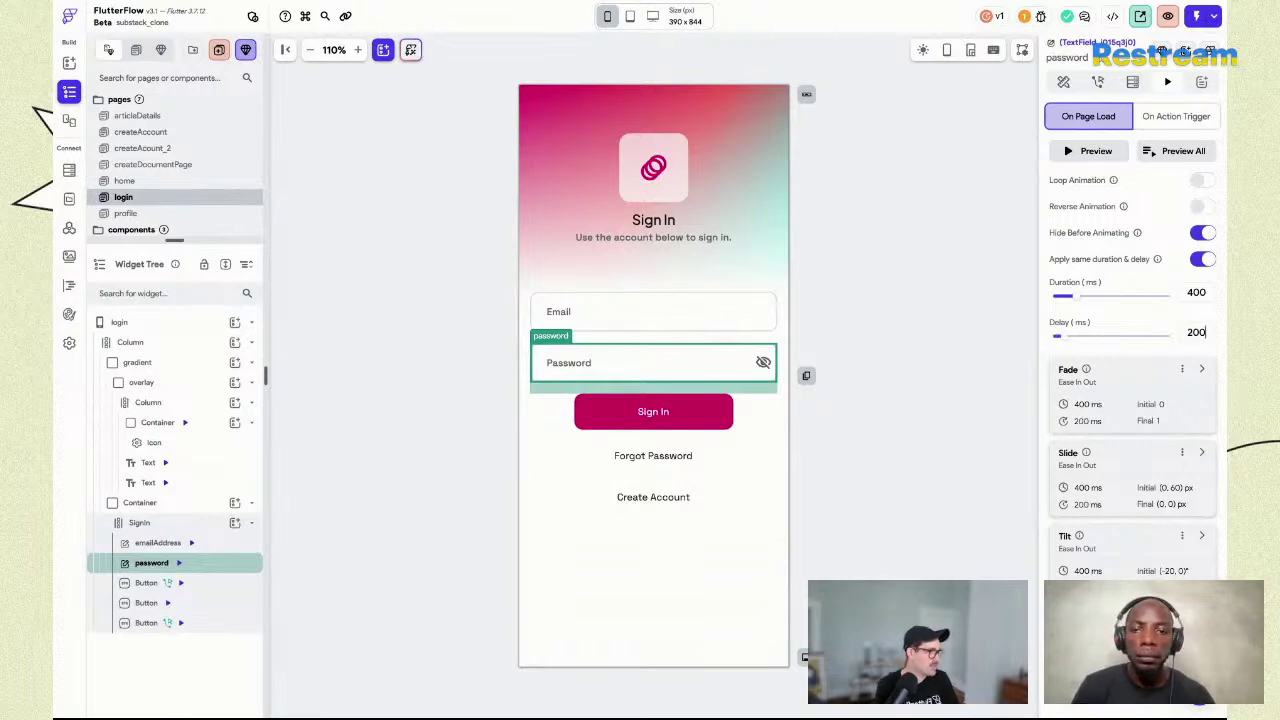
click(745, 318)
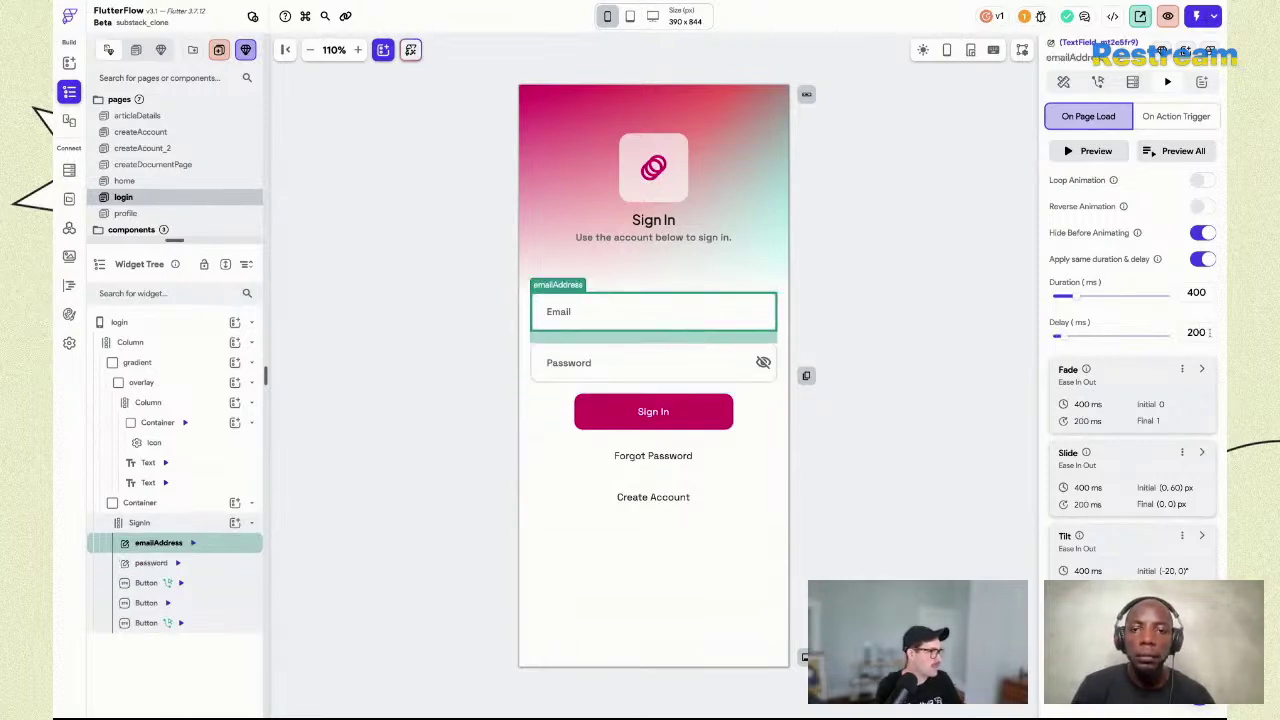
text(150)
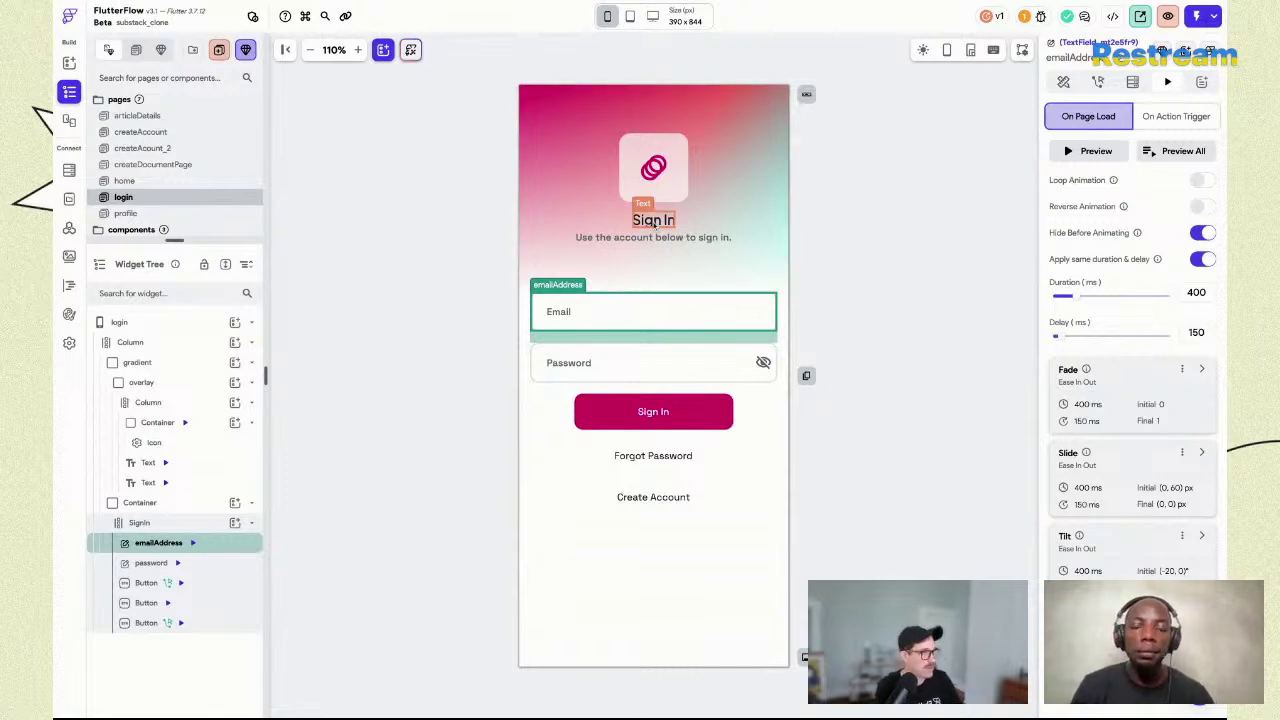
Set the animation delay of the Sign In heading text to 50 ms.
click(665, 238)
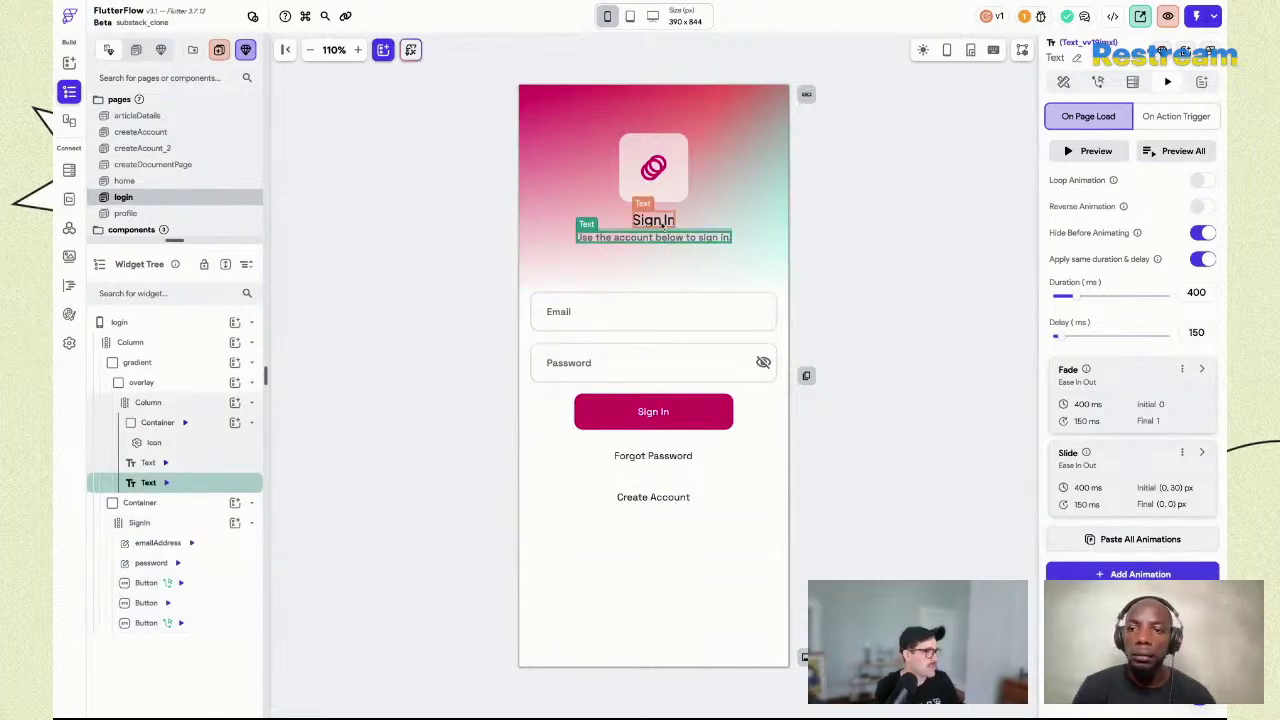
click(680, 176)
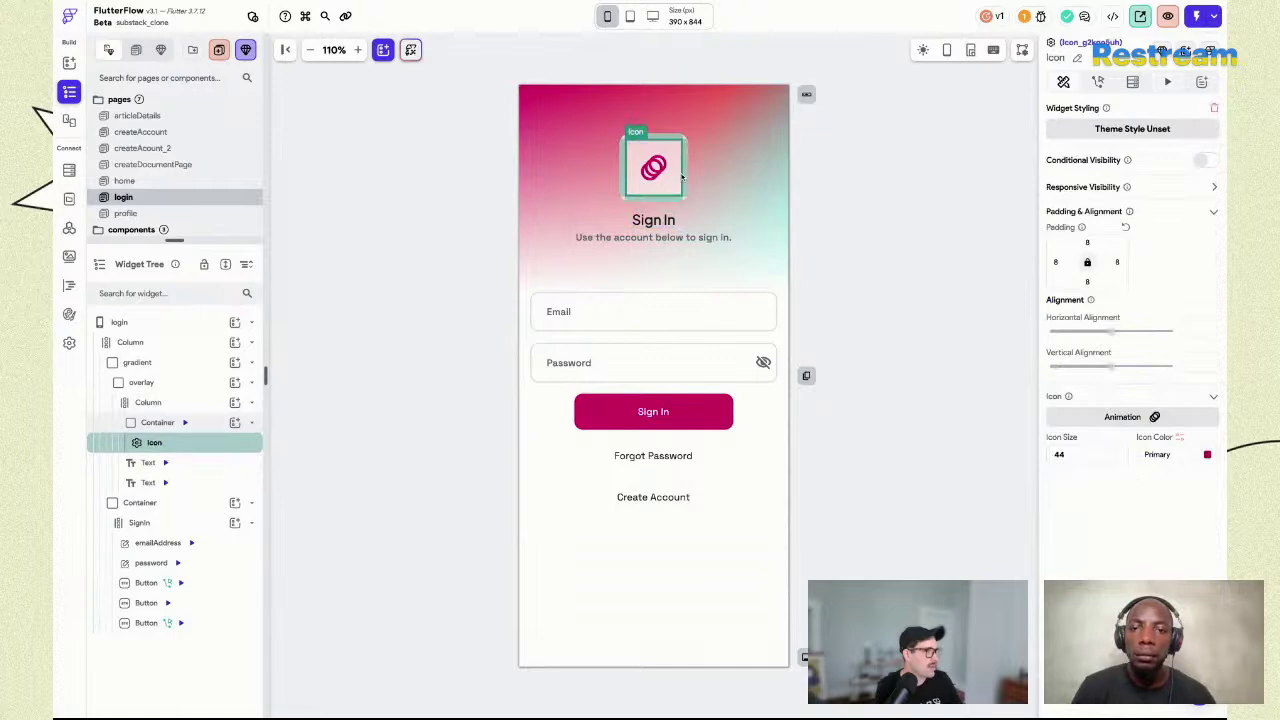
click(655, 220)
click(1198, 332)
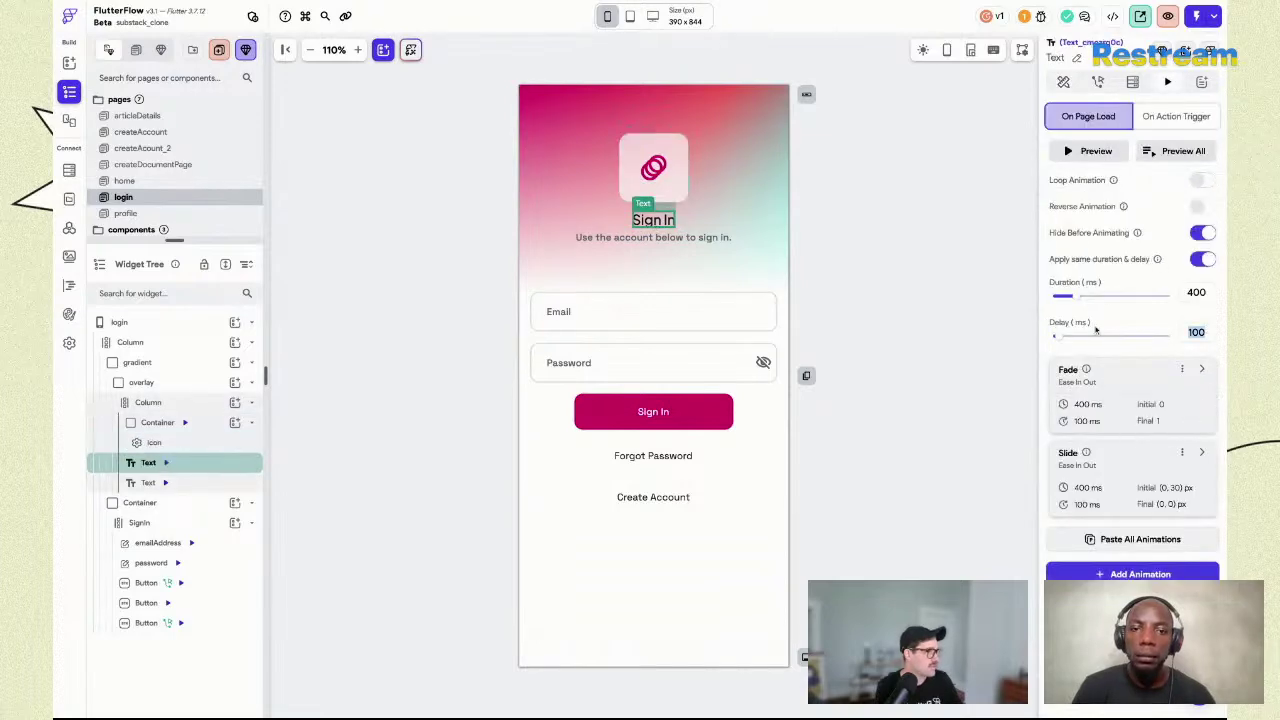
text(150)
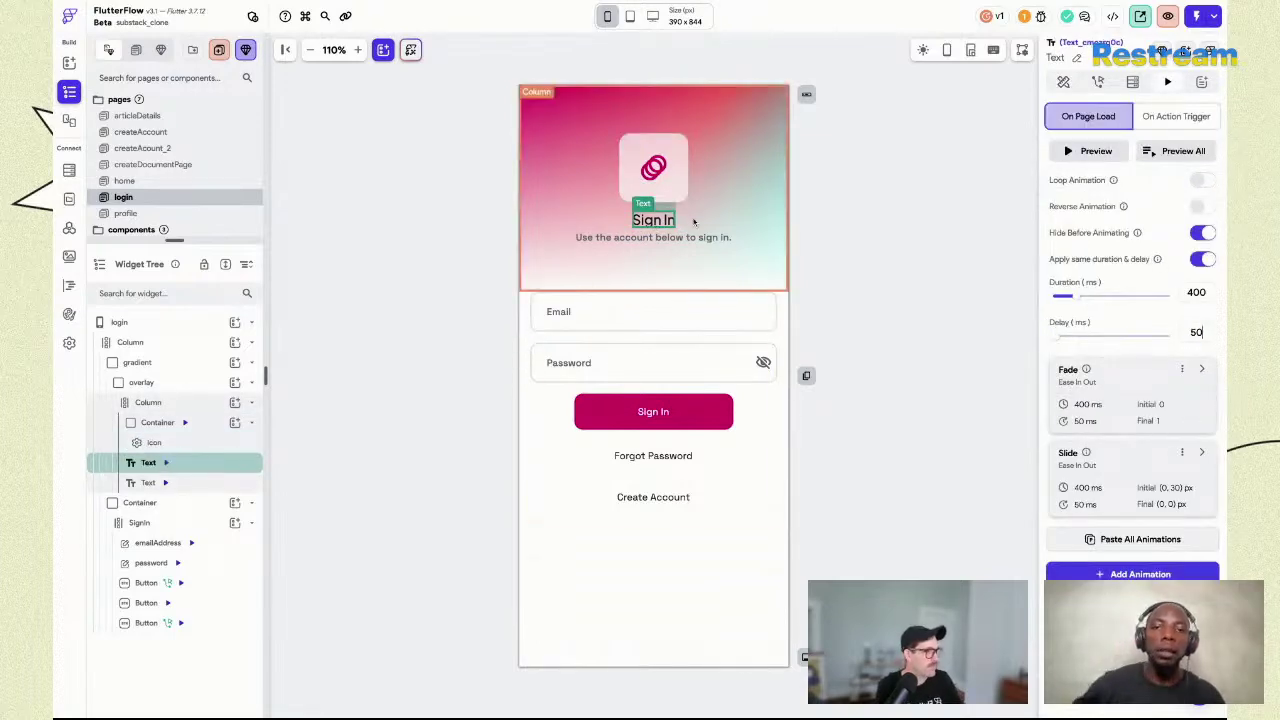
Set the "Use the account below to sign in." text's animation delay to 100 ms and save the project.
click(720, 238)
click(1205, 332)
text(100)
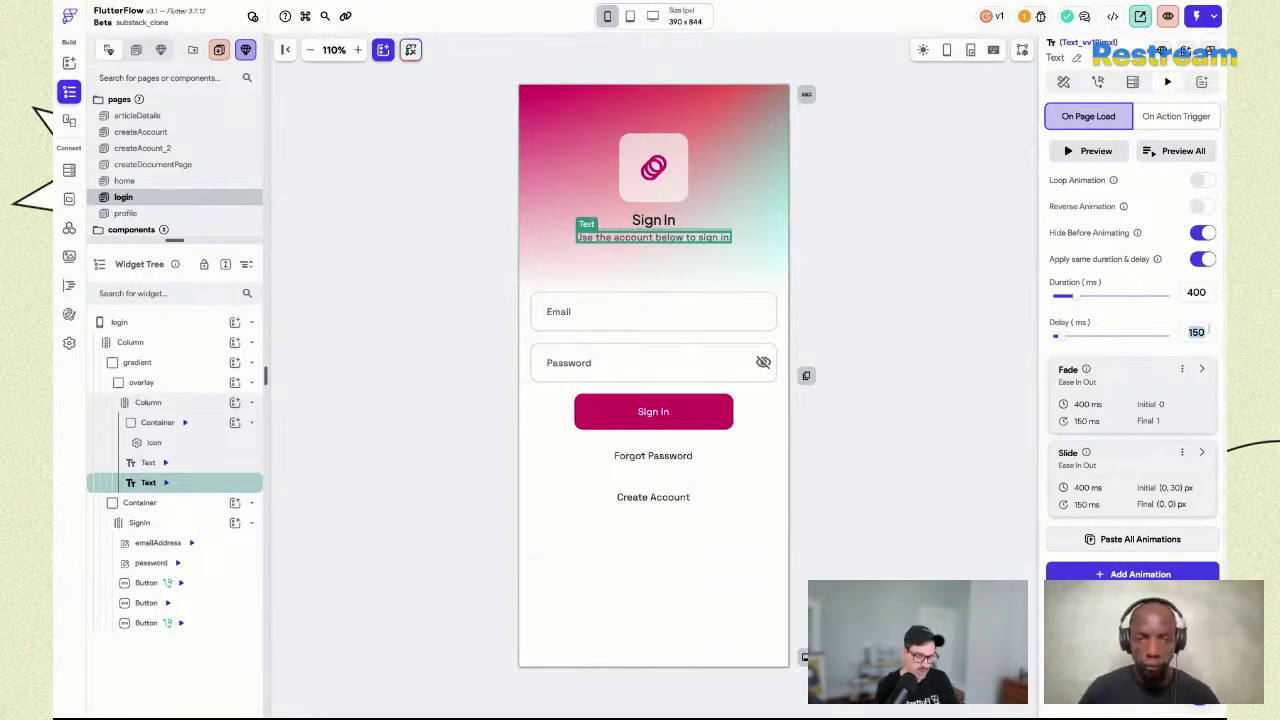
key(ctrl+s)
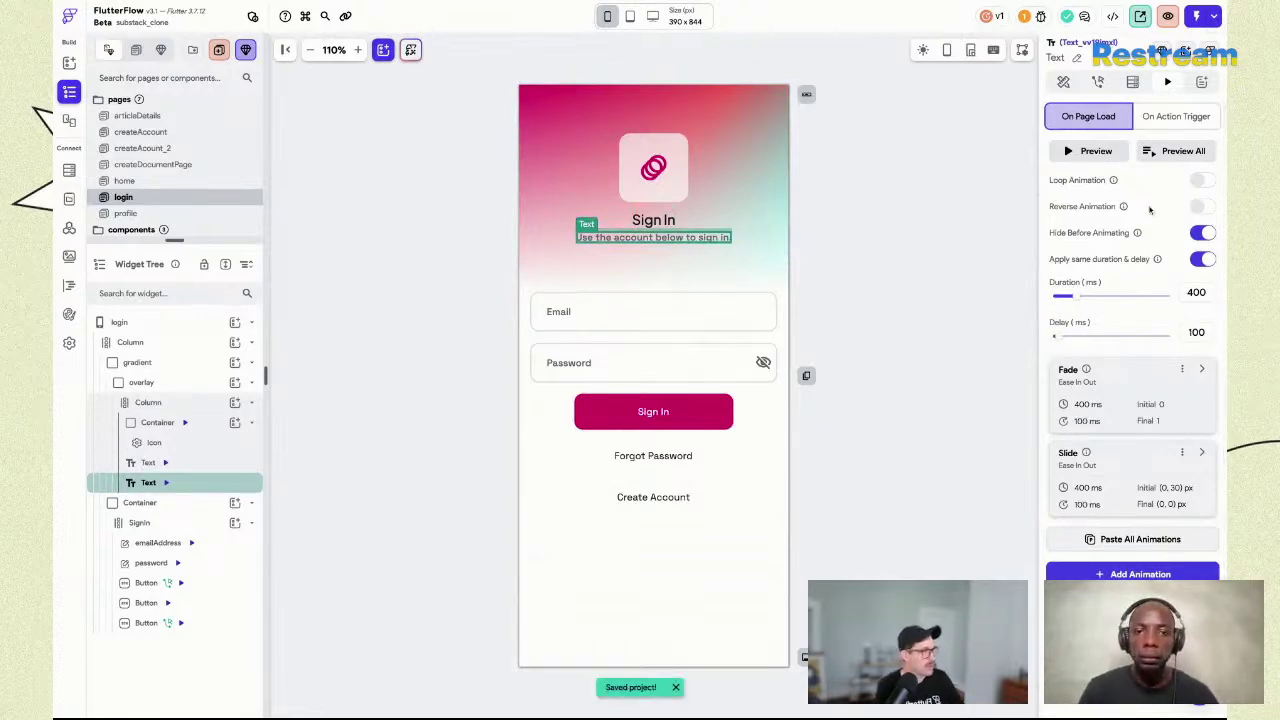
Preview all of the login page's load animations together to check their timing and stagger.
click(1178, 155)
click(1178, 155)
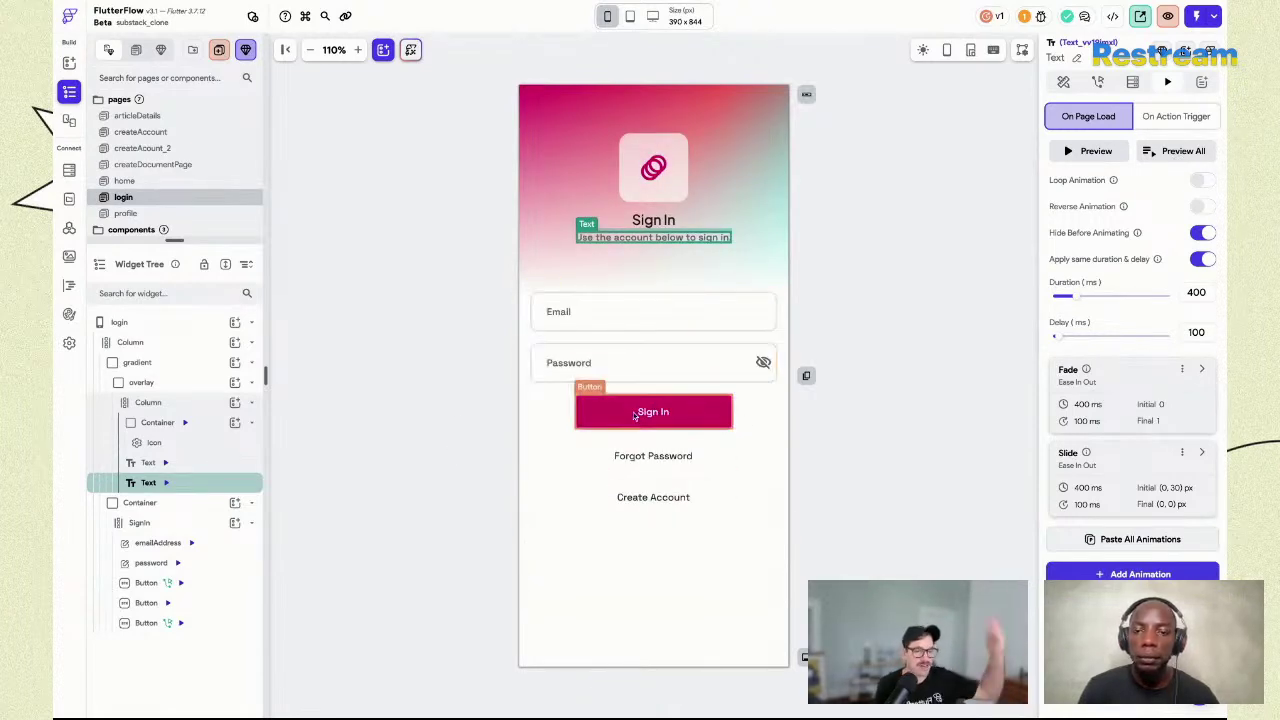
click(1172, 152)
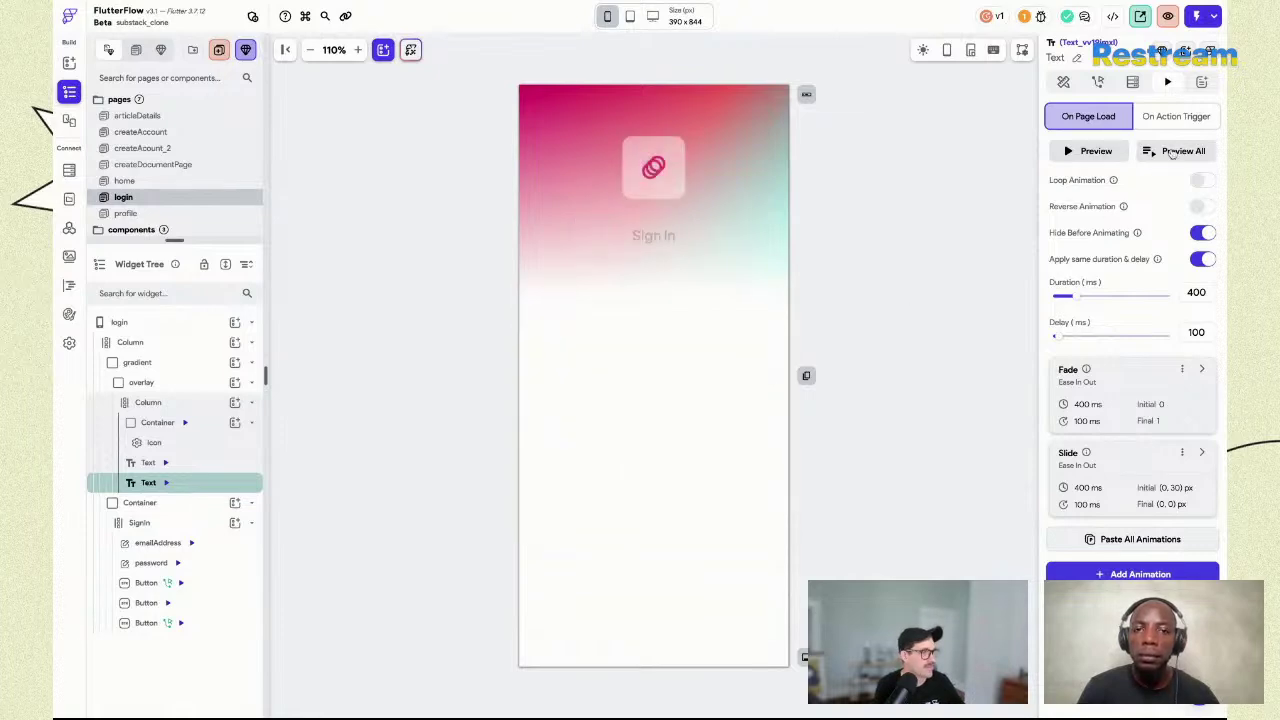
click(1172, 152)
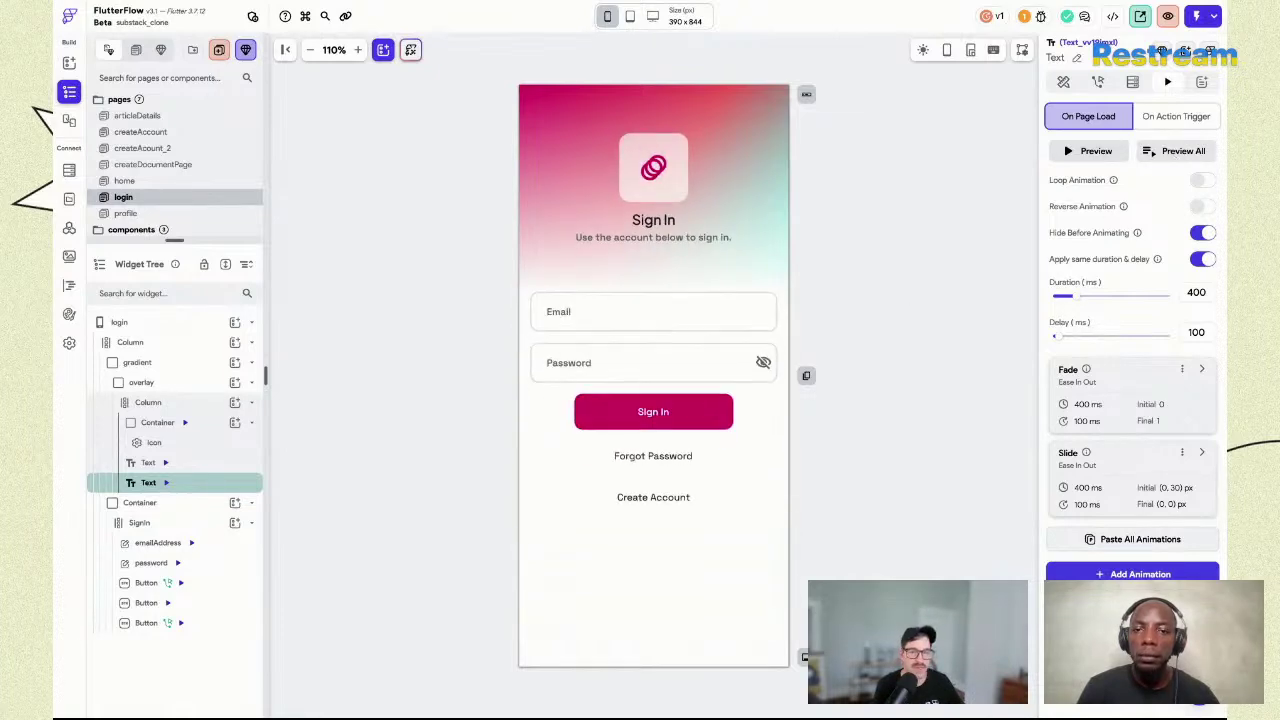
click(1172, 152)
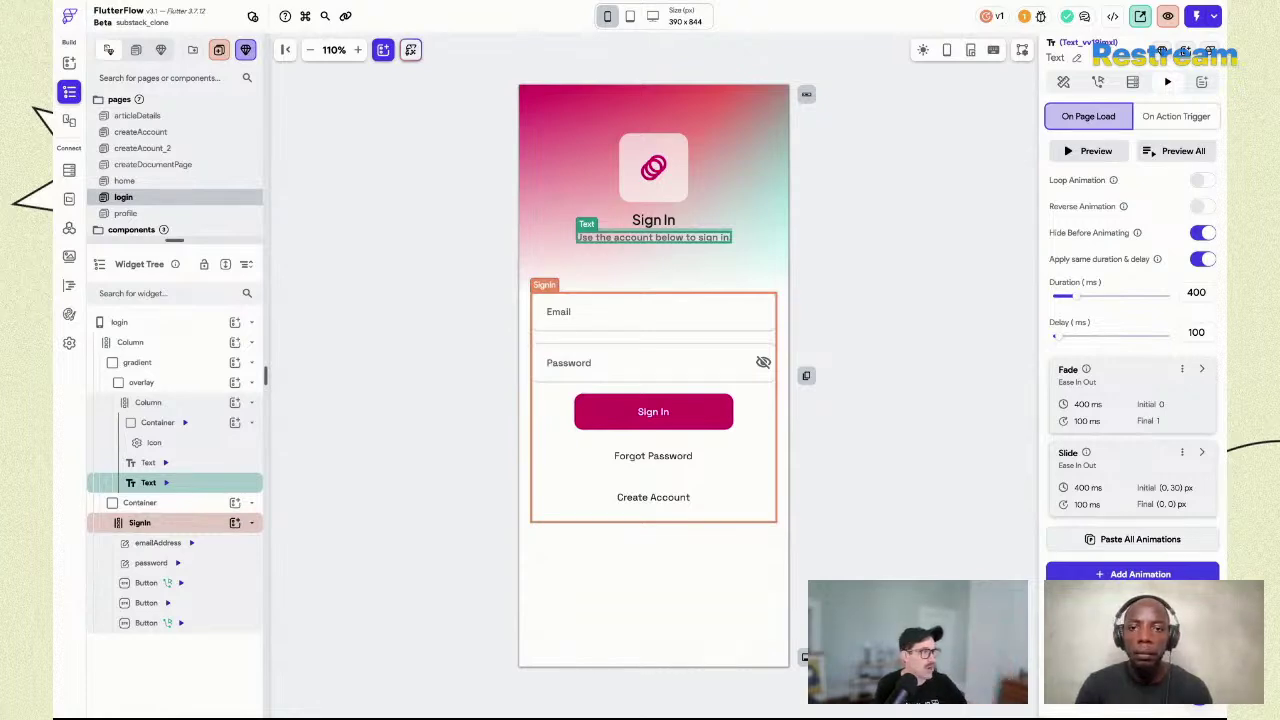
click(1176, 151)
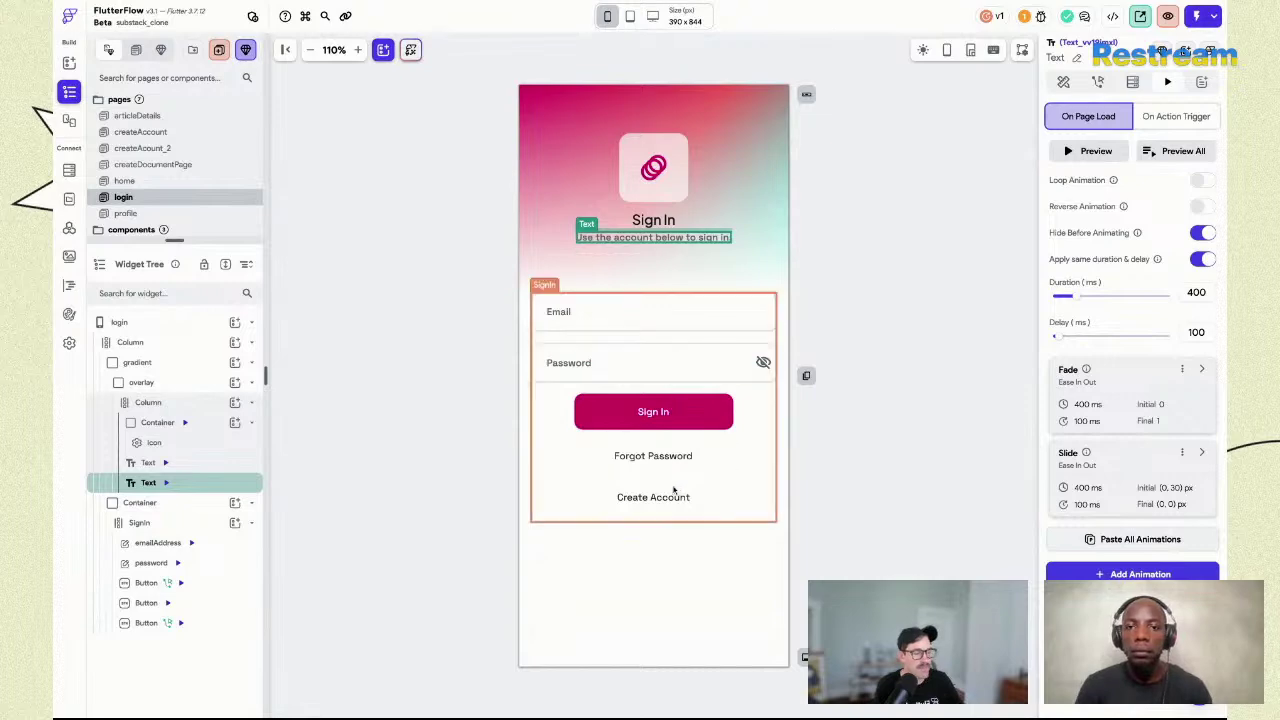
Save the project and open the articleDetails page.
key(ctrl+s)
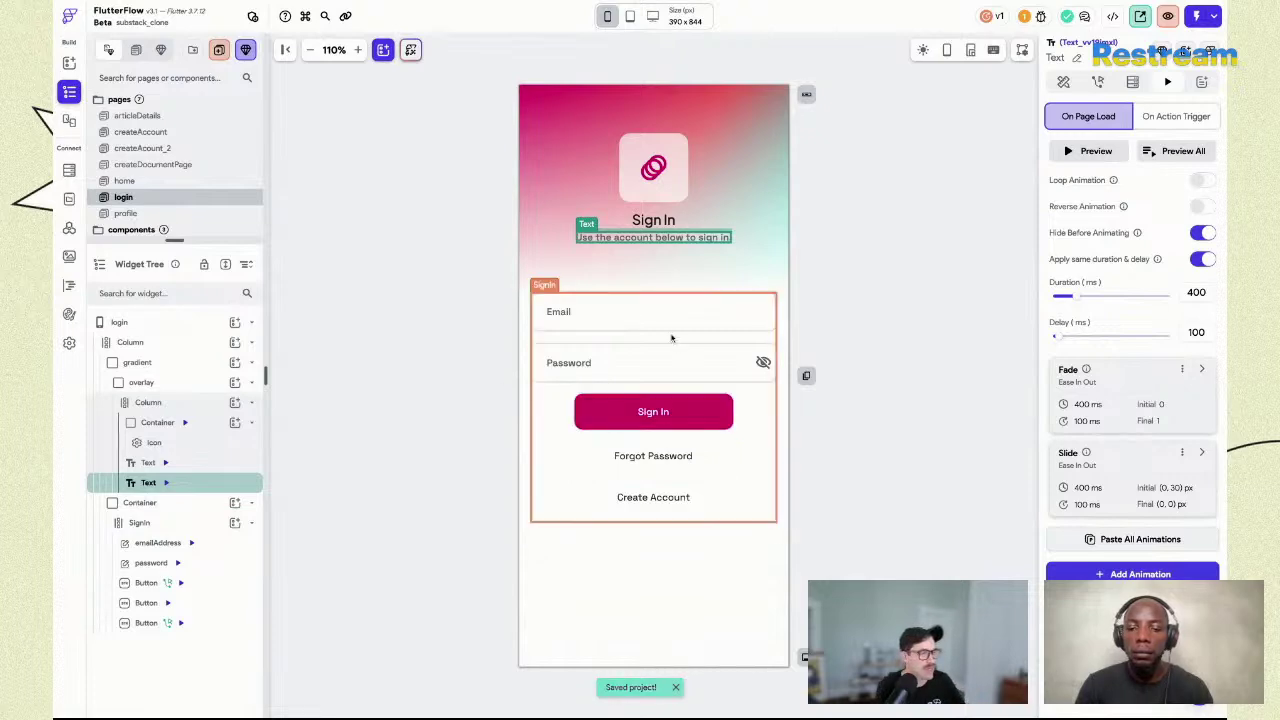
click(123, 197)
click(137, 115)
key(ctrl+s)
click(914, 524)
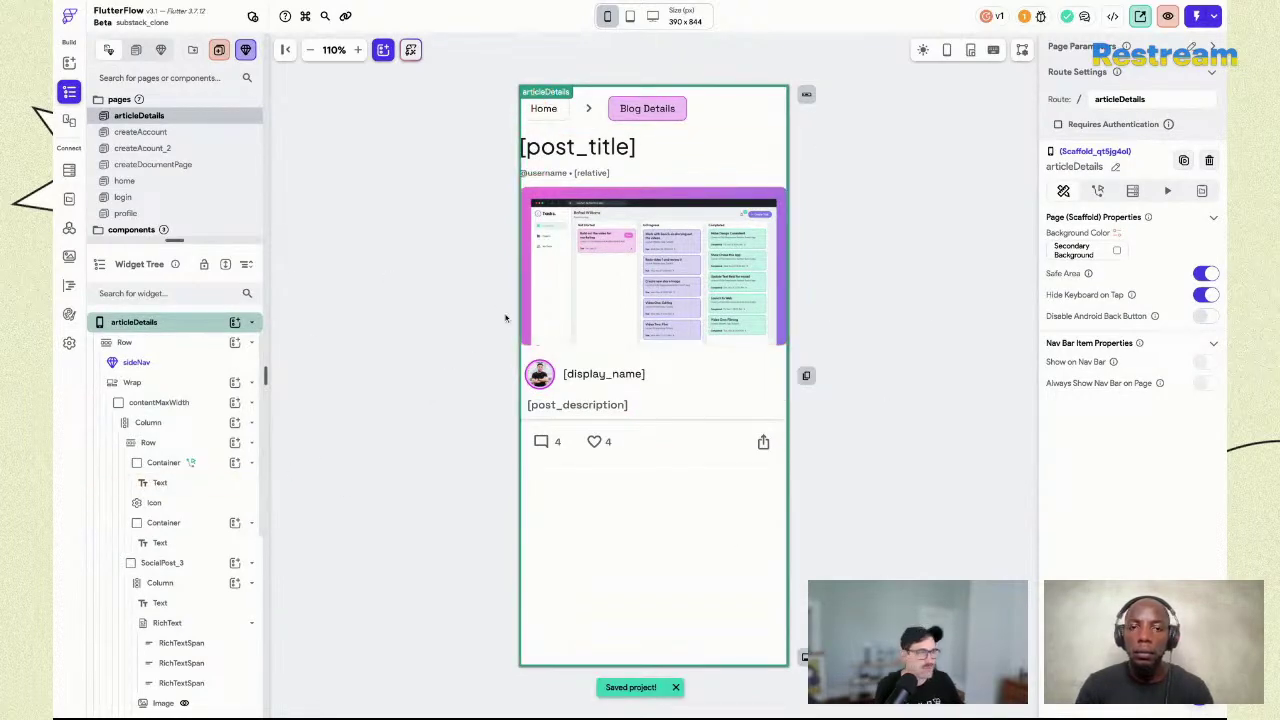
Hide the Home > Blog Details breadcrumb row on phone and portrait tablet through its responsive visibility.
click(785, 215)
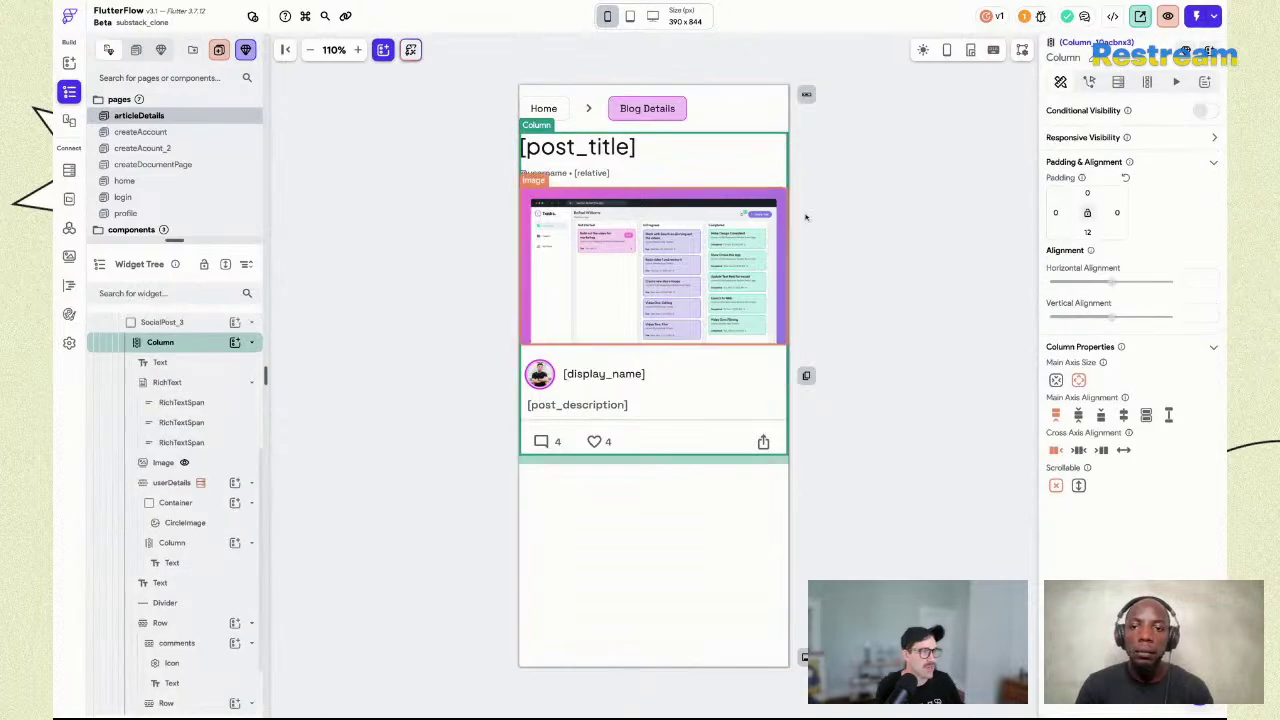
click(812, 112)
click(600, 120)
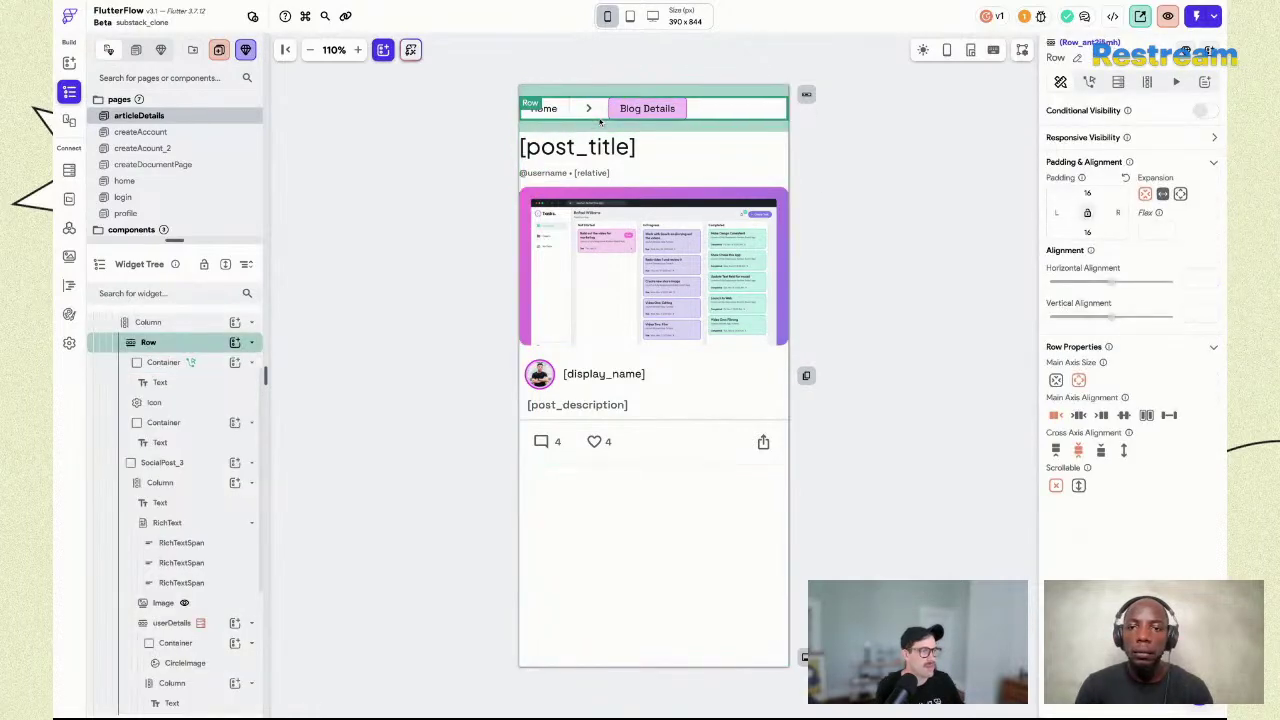
click(176, 345)
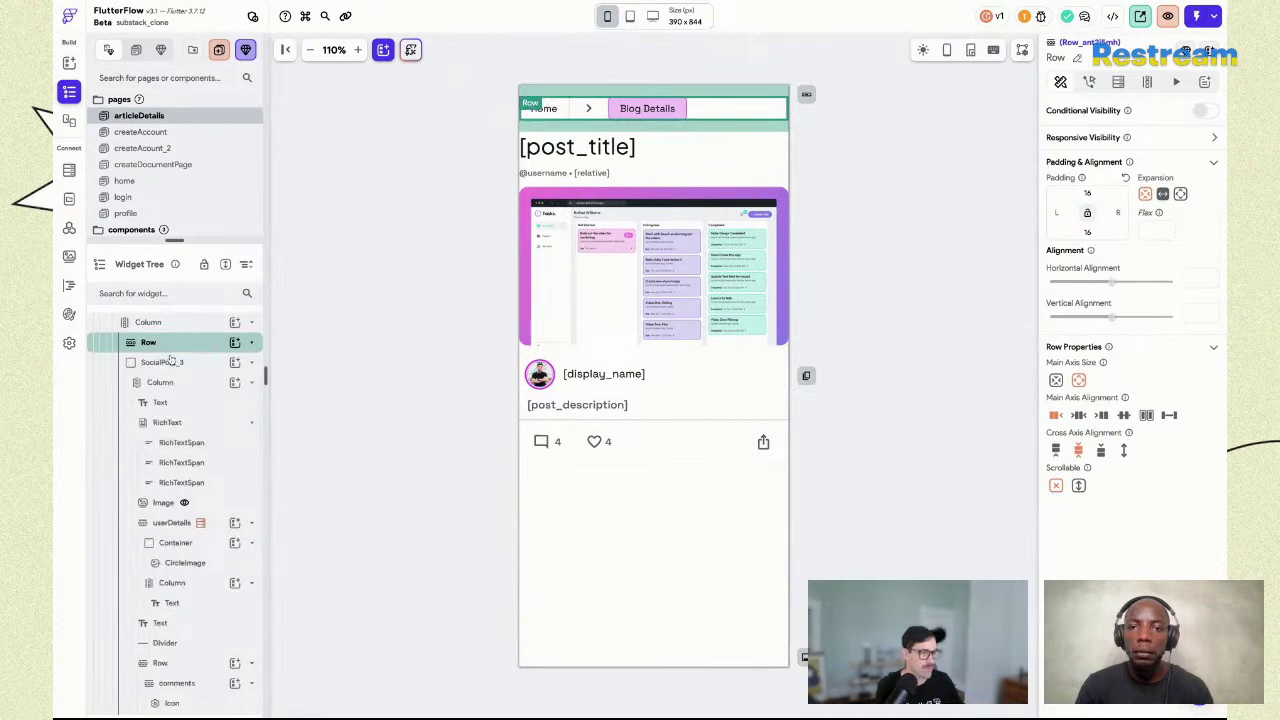
click(1214, 138)
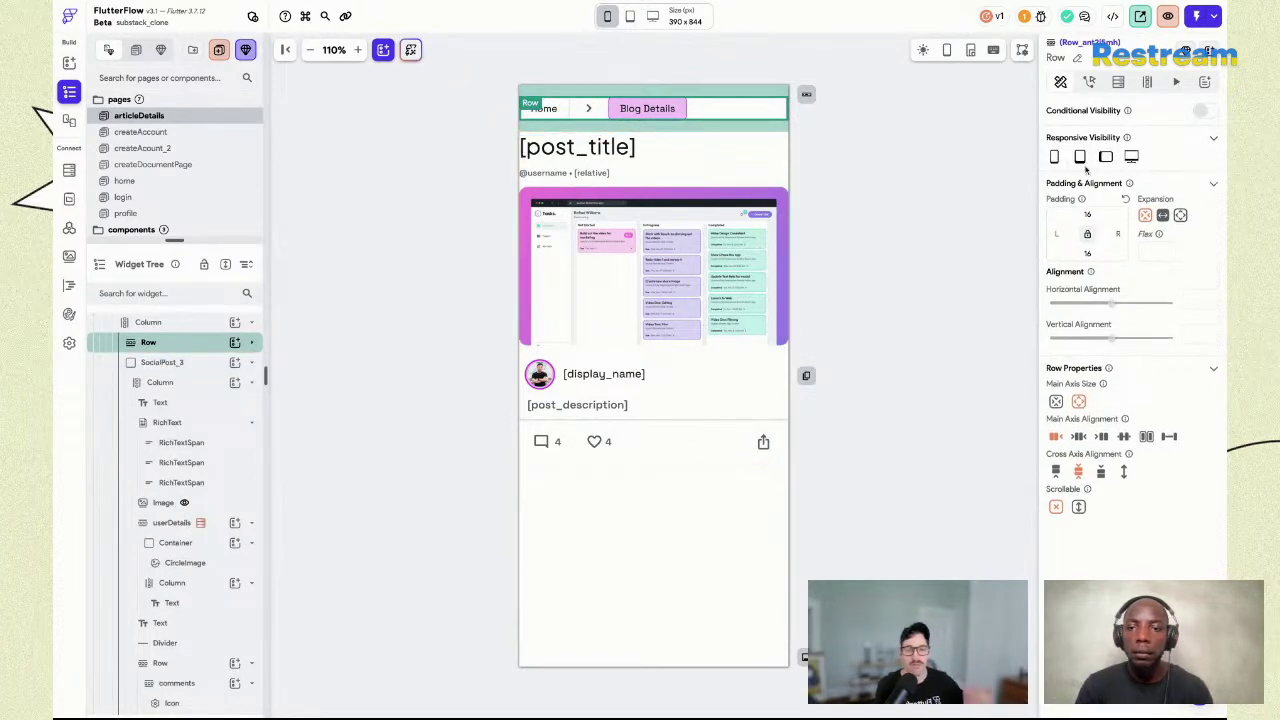
click(1081, 159)
click(1054, 159)
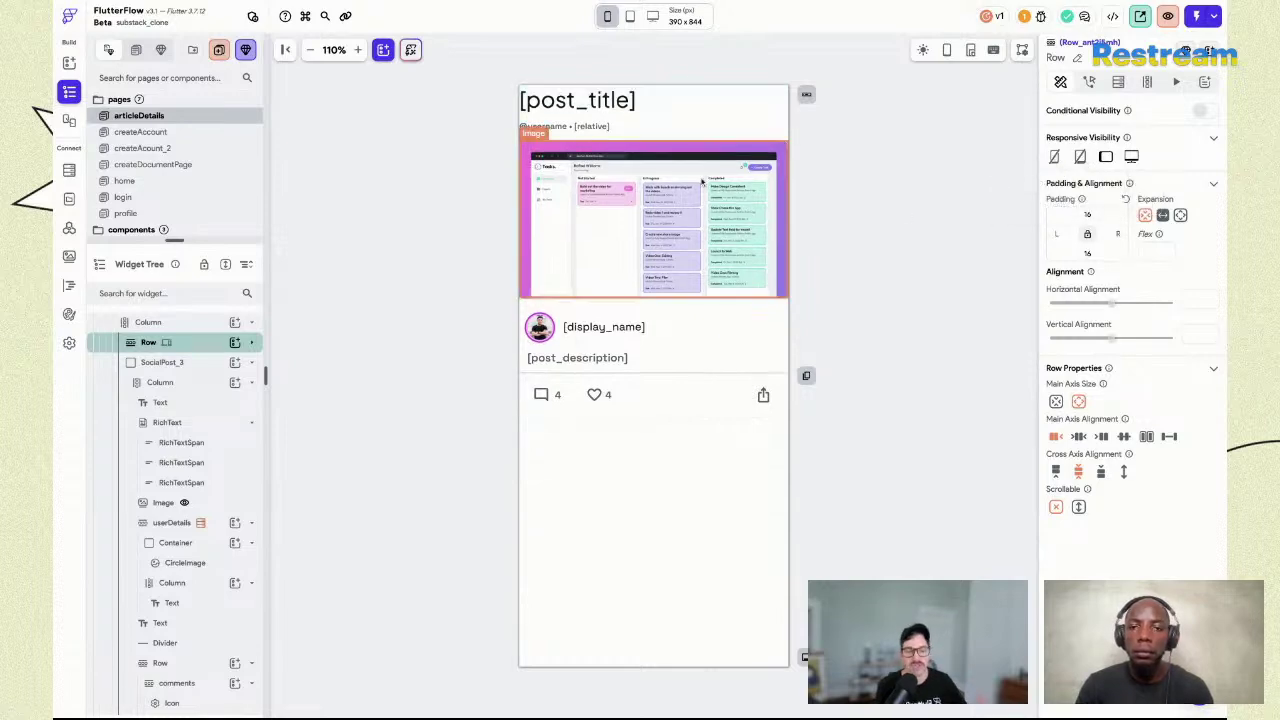
Make the column directly inside the contentMaxWidth container scrollable.
click(676, 130)
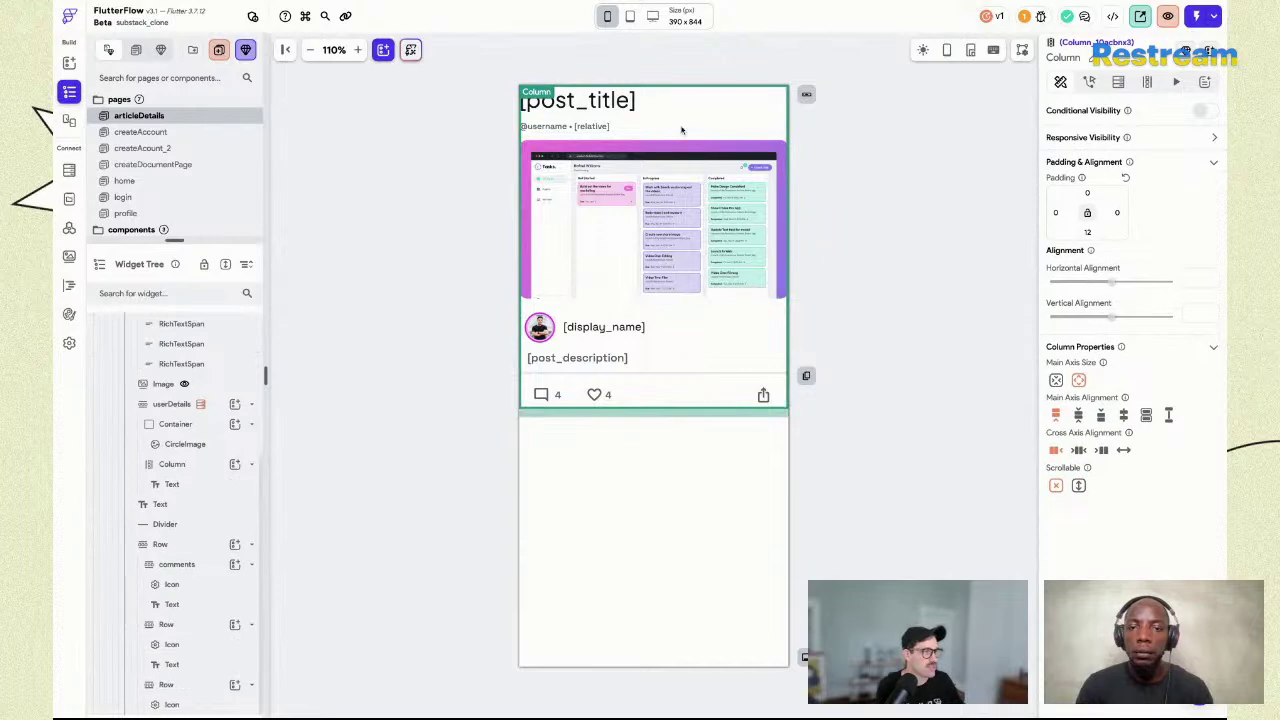
scroll(236, 410, up, 3)
scroll(236, 410, up, 1)
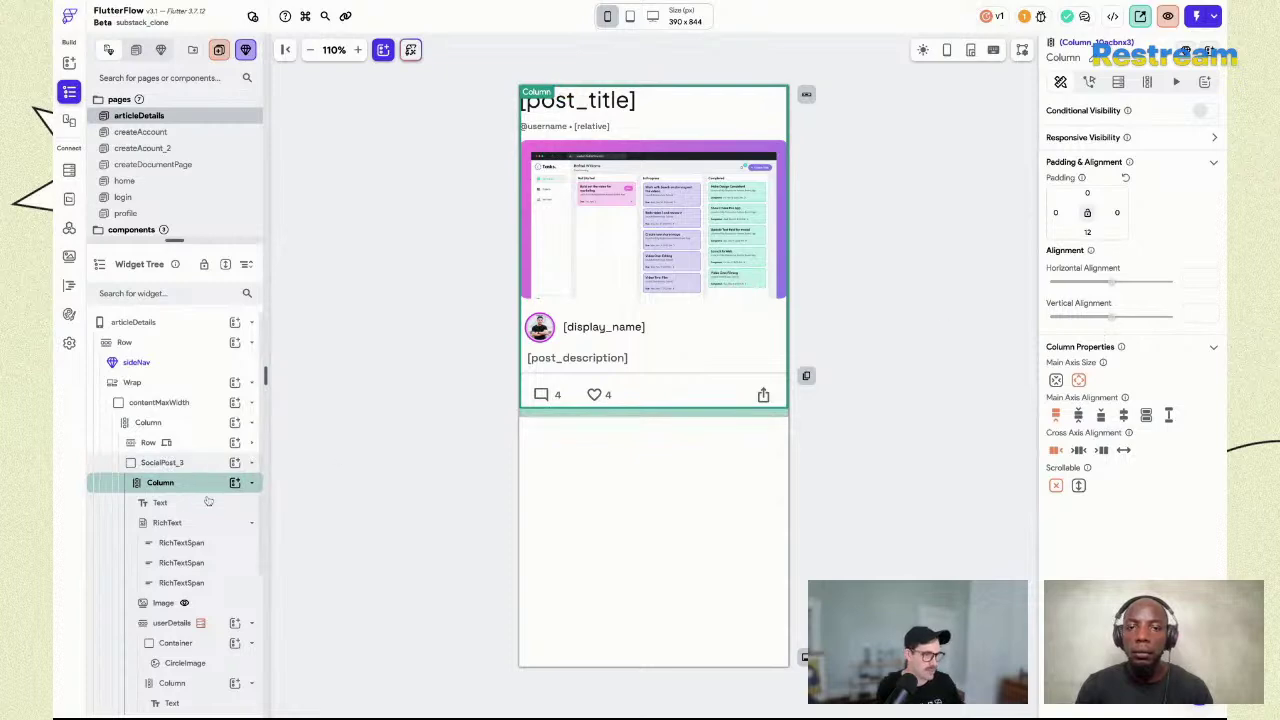
click(180, 424)
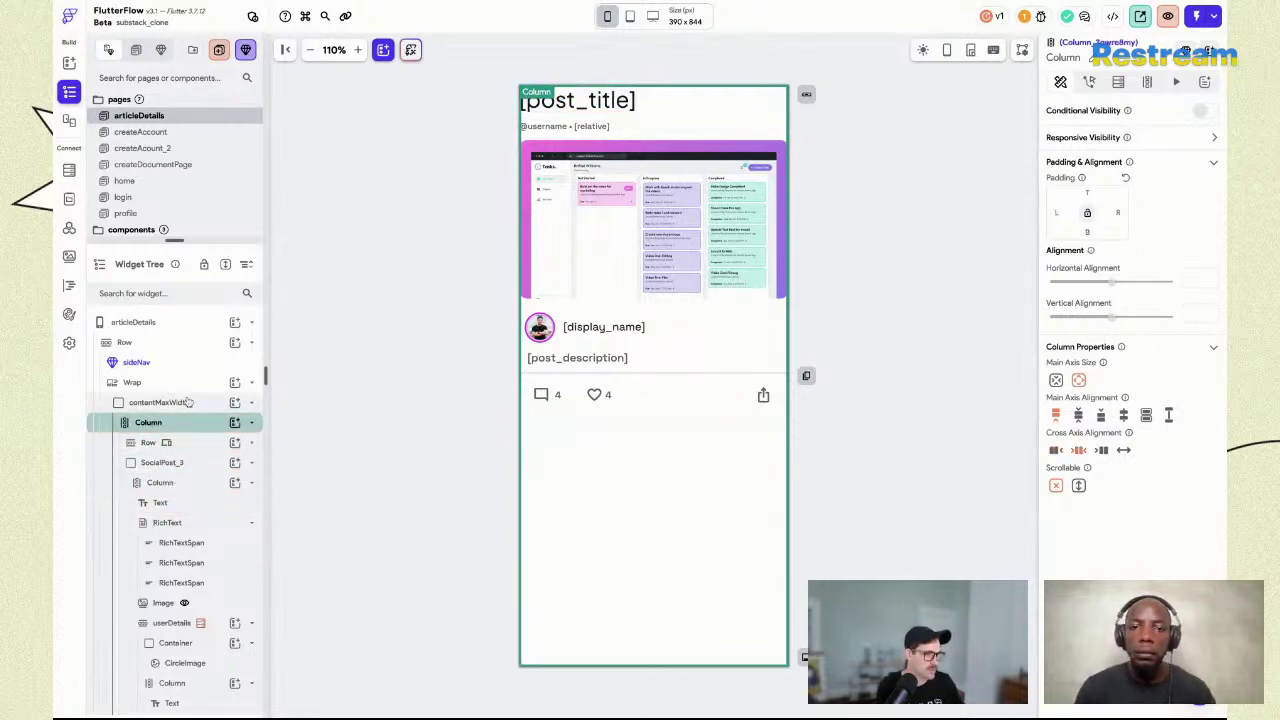
click(1079, 486)
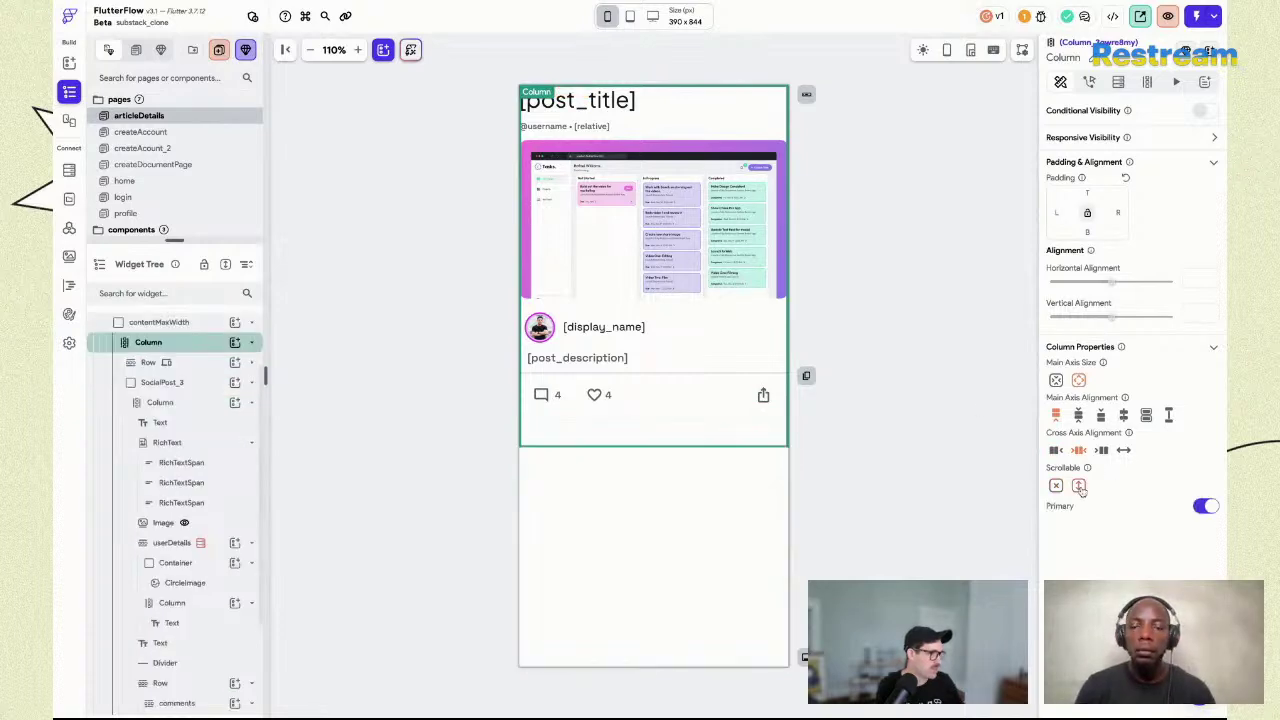
Set the left and right padding of the column inside SocialPost_3 to 16 and save the project.
click(205, 403)
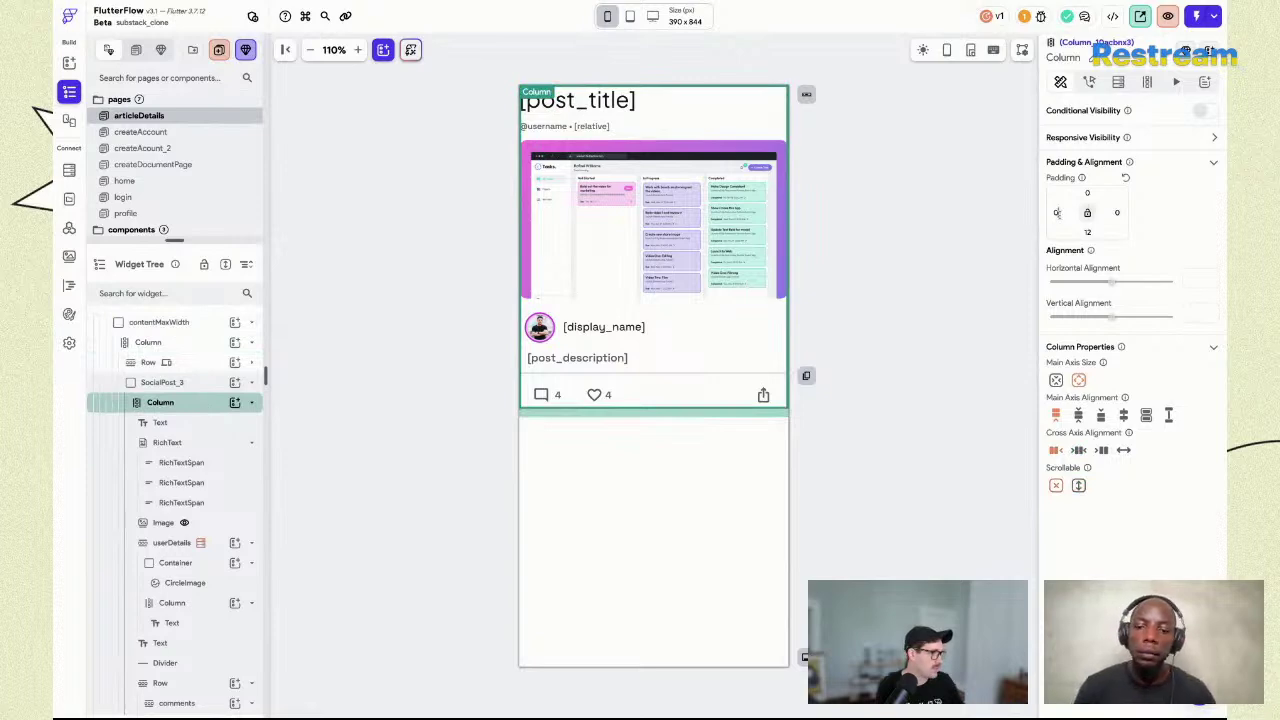
text(16)
click(1120, 213)
text(1)
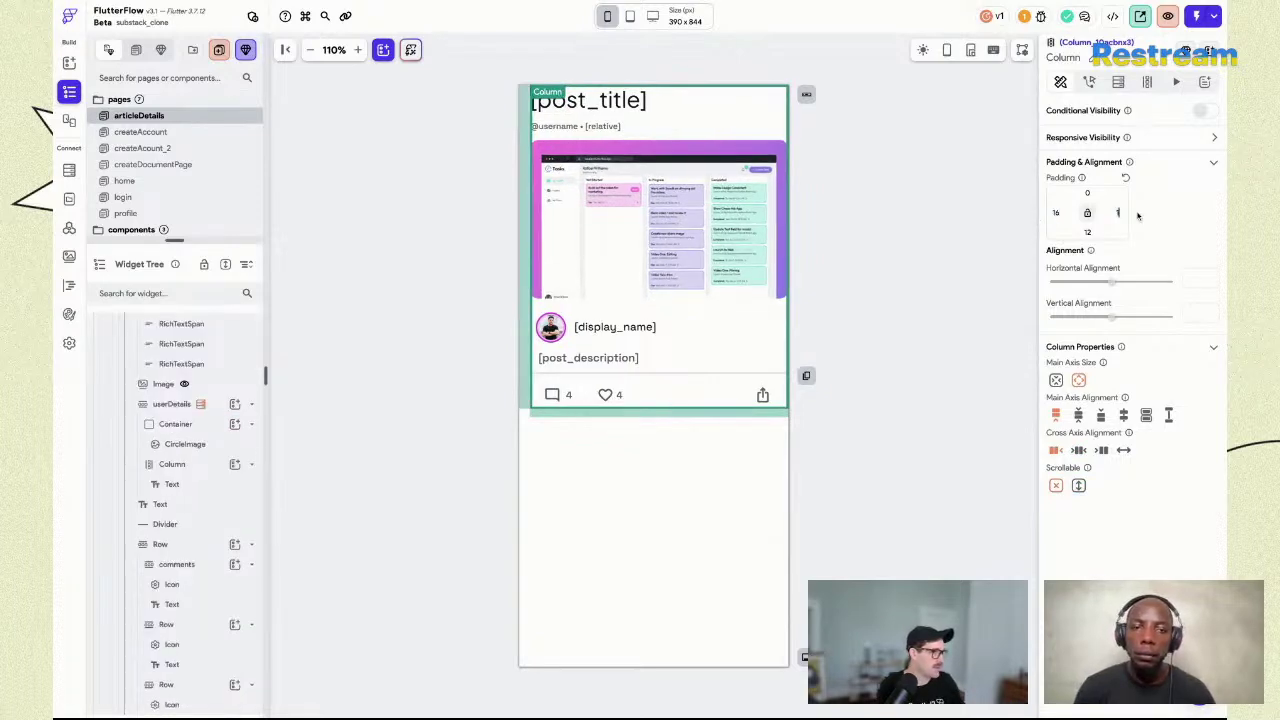
text(6)
click(868, 205)
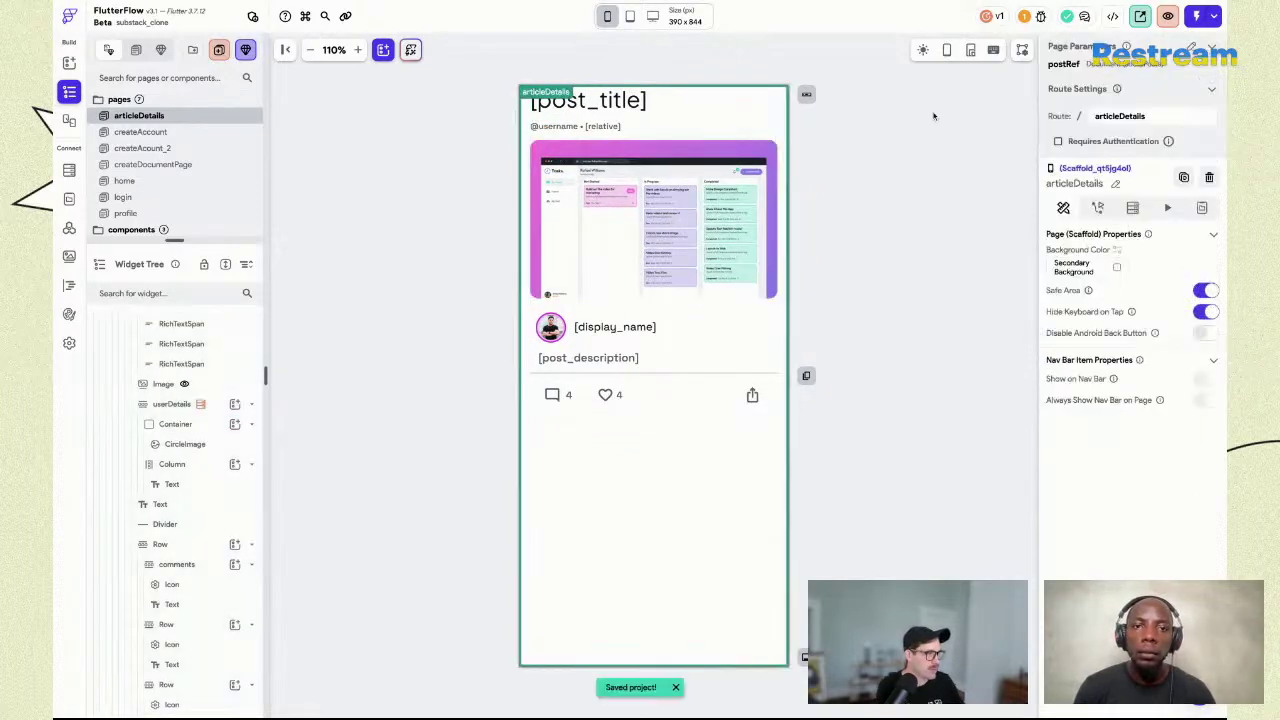
Add an app bar to the articleDetails page using the Back Button → Left Title style.
click(806, 94)
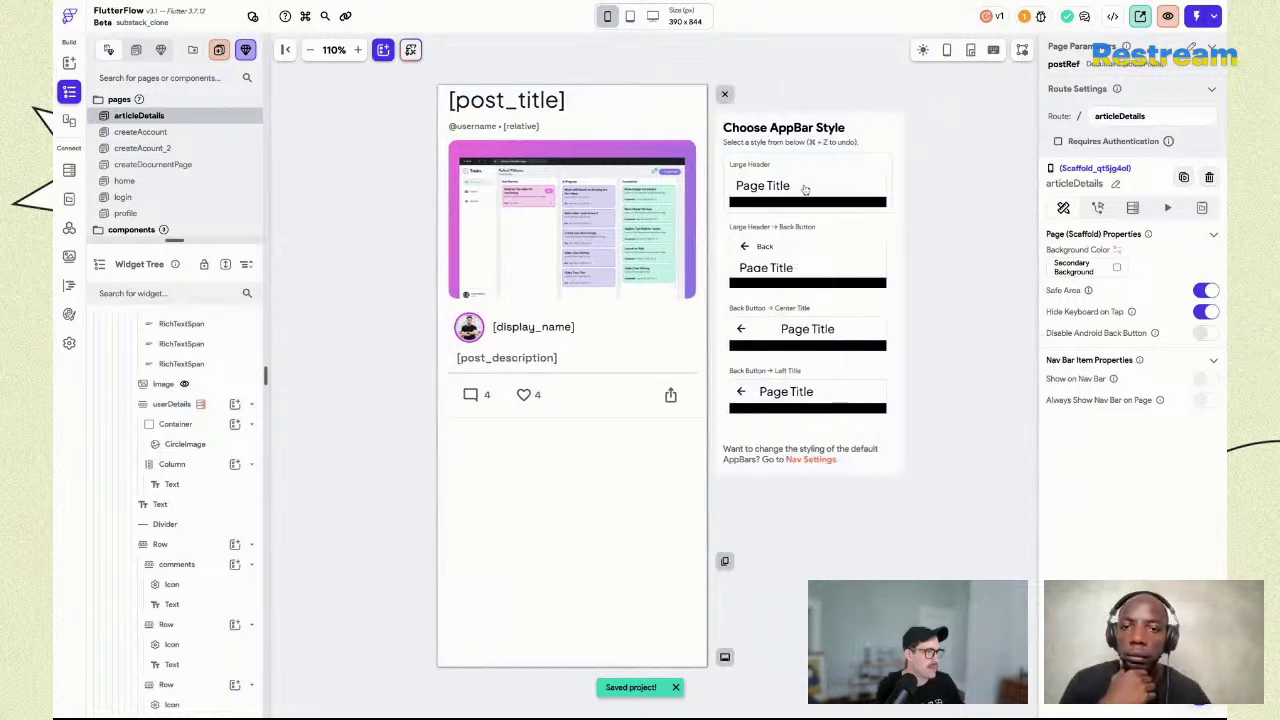
click(792, 400)
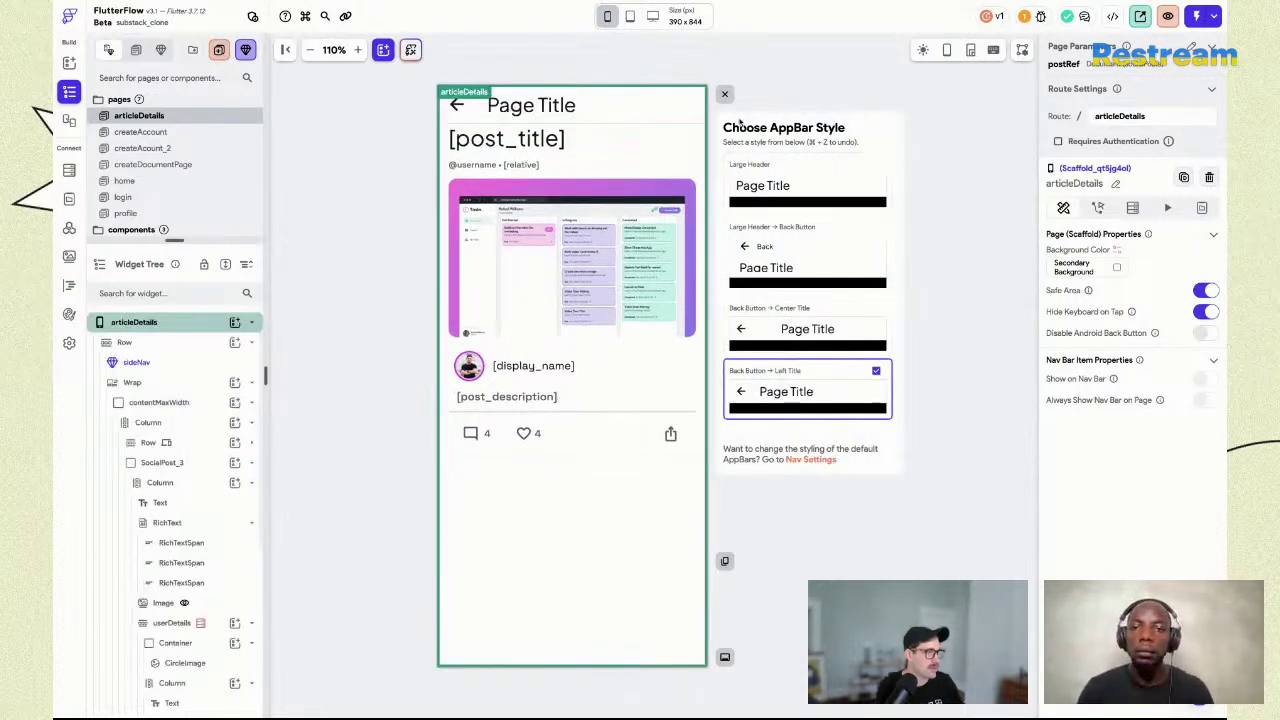
click(724, 93)
Delete the Page Title text from the app bar, keeping only the back button, and save the project.
click(806, 94)
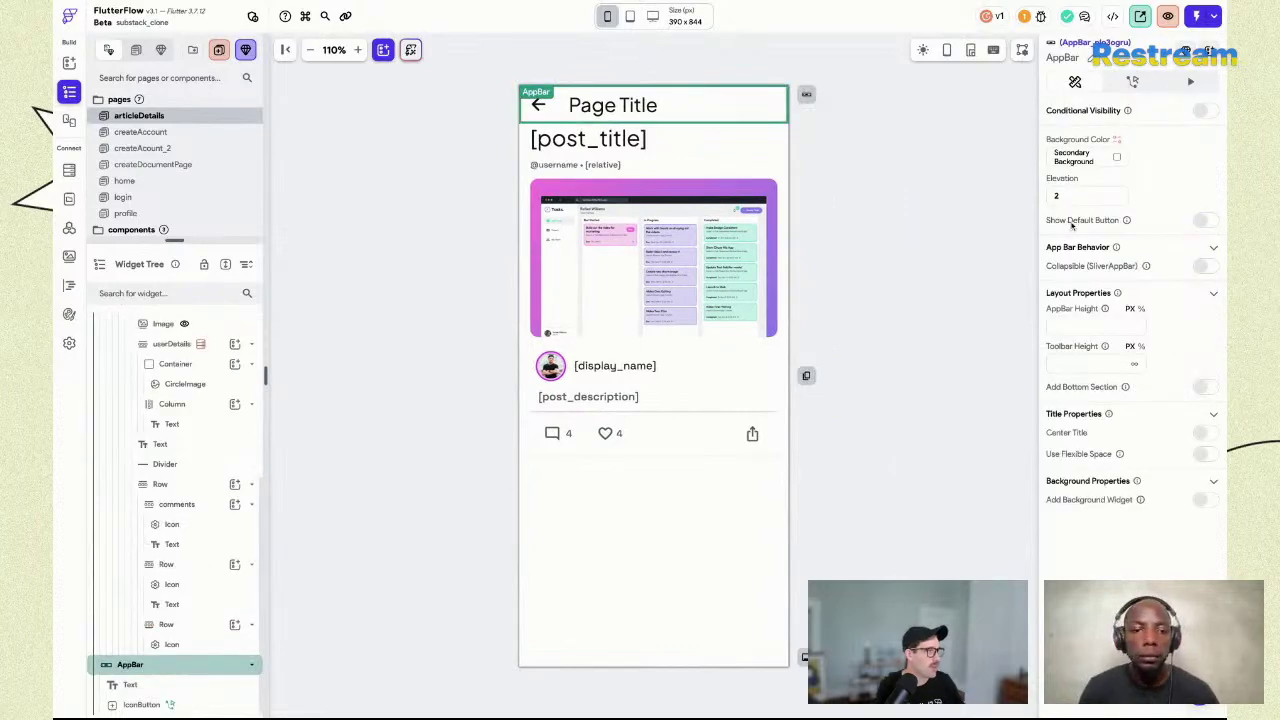
click(910, 205)
click(611, 107)
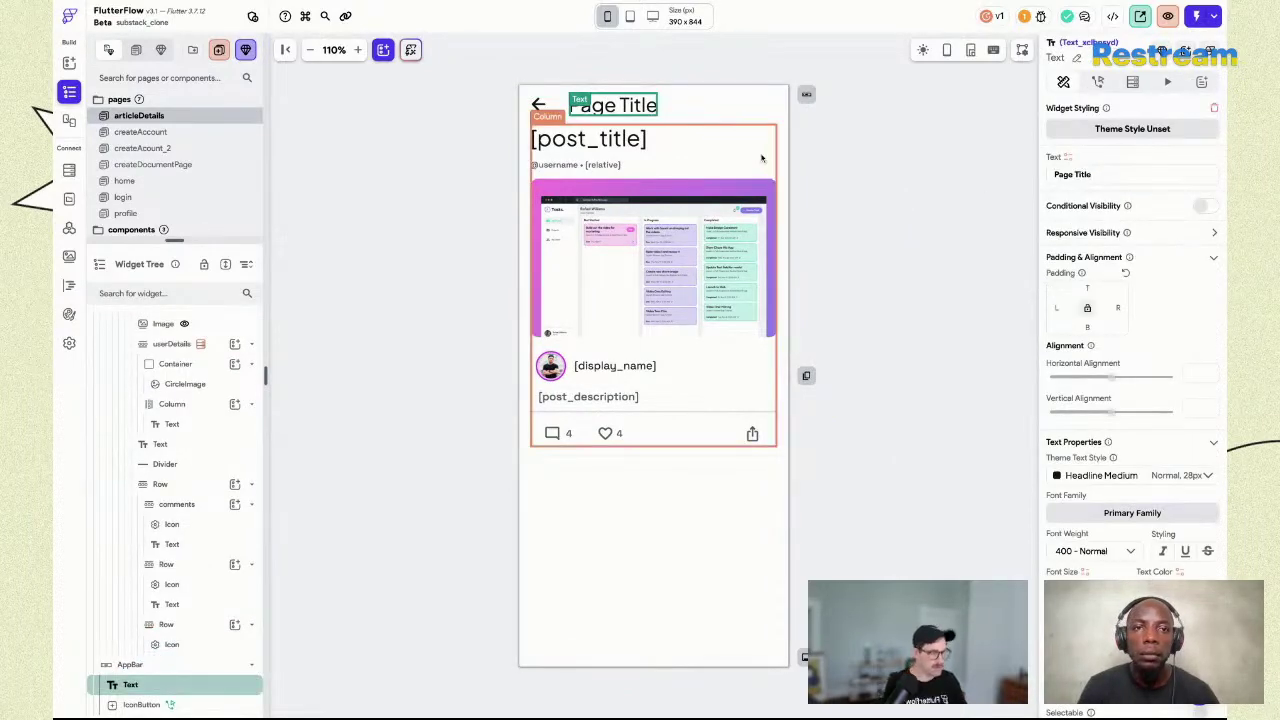
key(Escape)
click(896, 155)
key(ctrl+s)
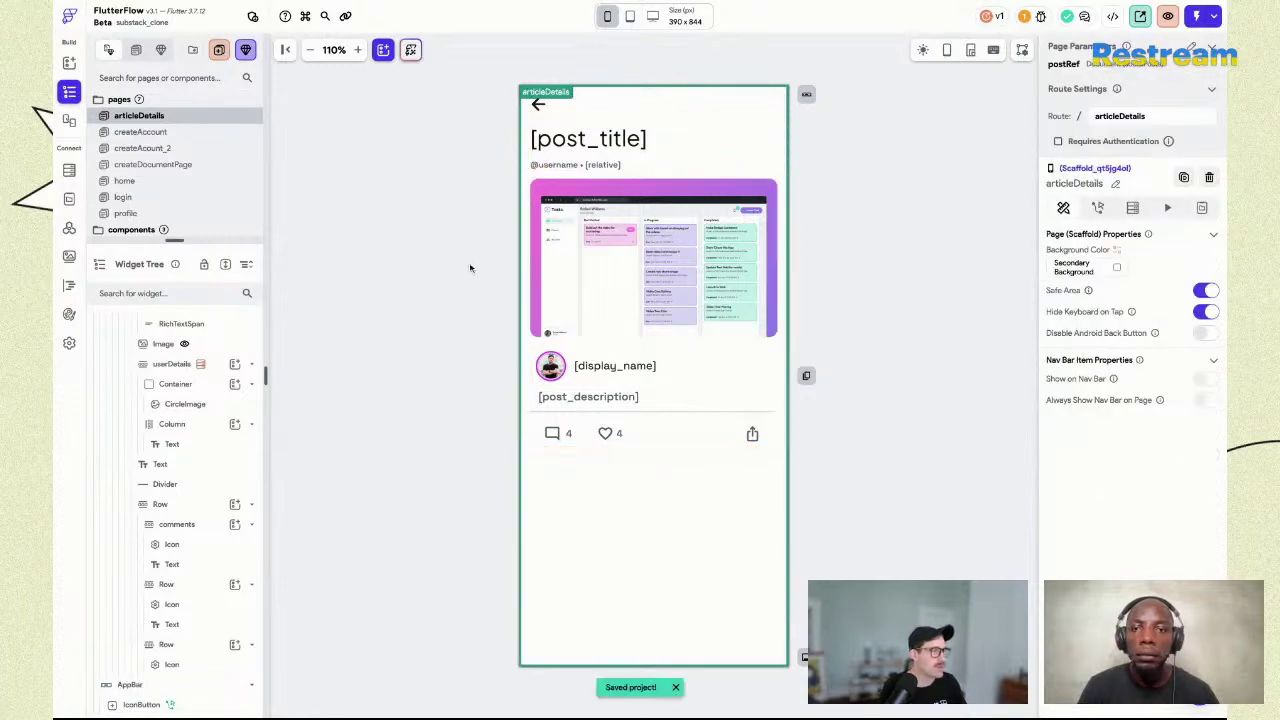
In the storyboard, arrange articleDetails directly beside the home page and createDocumentPage just above articleDetails.
click(69, 120)
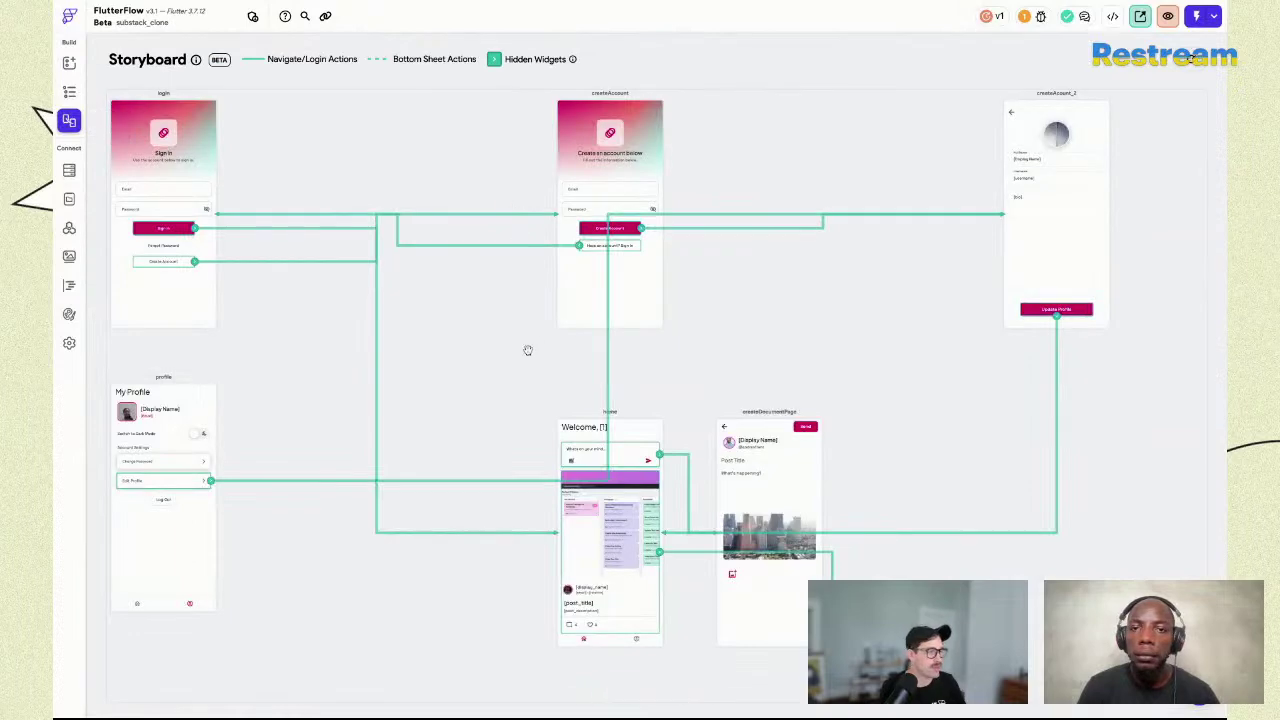
scroll(526, 349, down, 3)
scroll(526, 349, right, 2)
scroll(400, 560, down, 1)
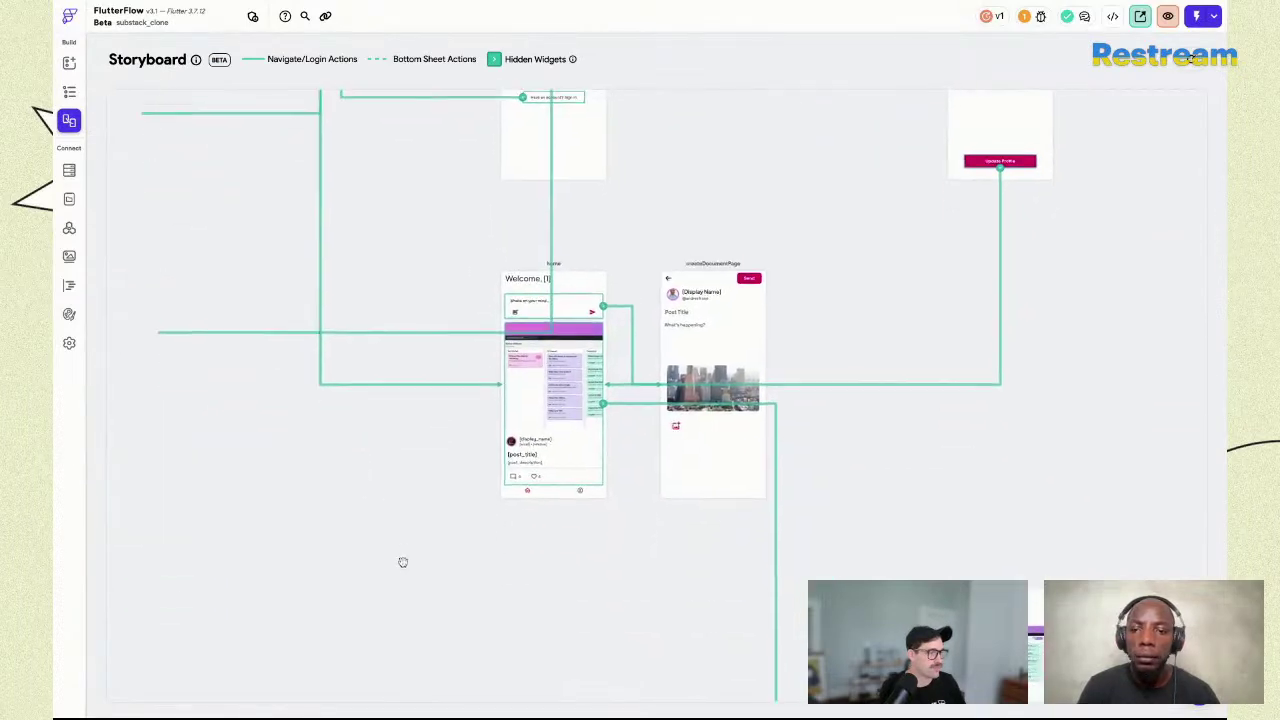
scroll(374, 677, up, 4)
scroll(374, 674, down, 5)
scroll(379, 672, down, 3)
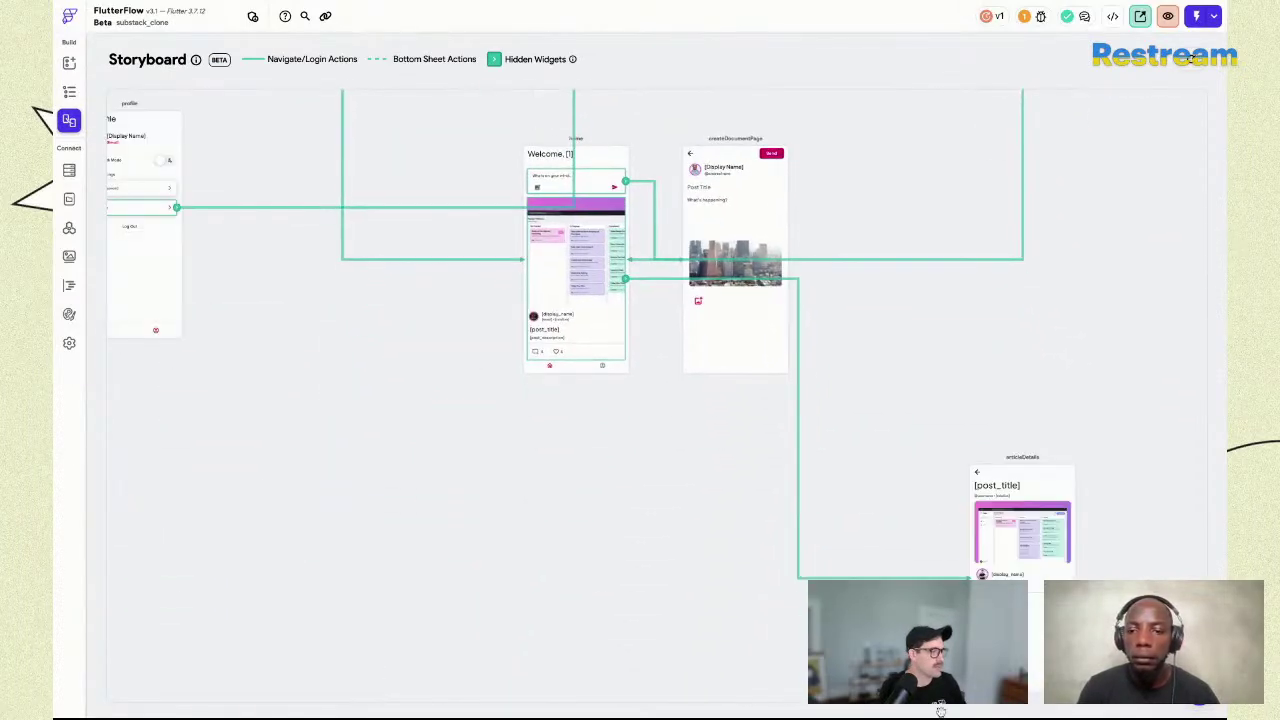
drag(1022, 470, 648, 369)
drag(602, 279, 476, 547)
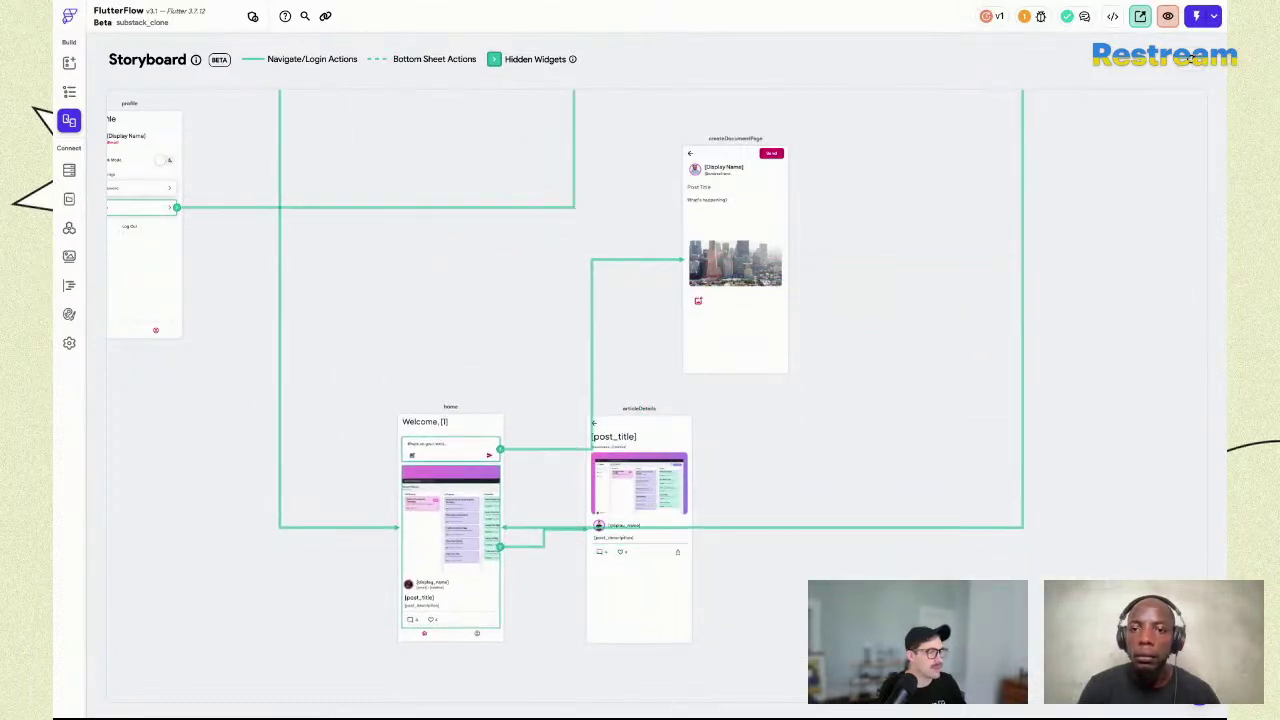
drag(778, 246, 690, 248)
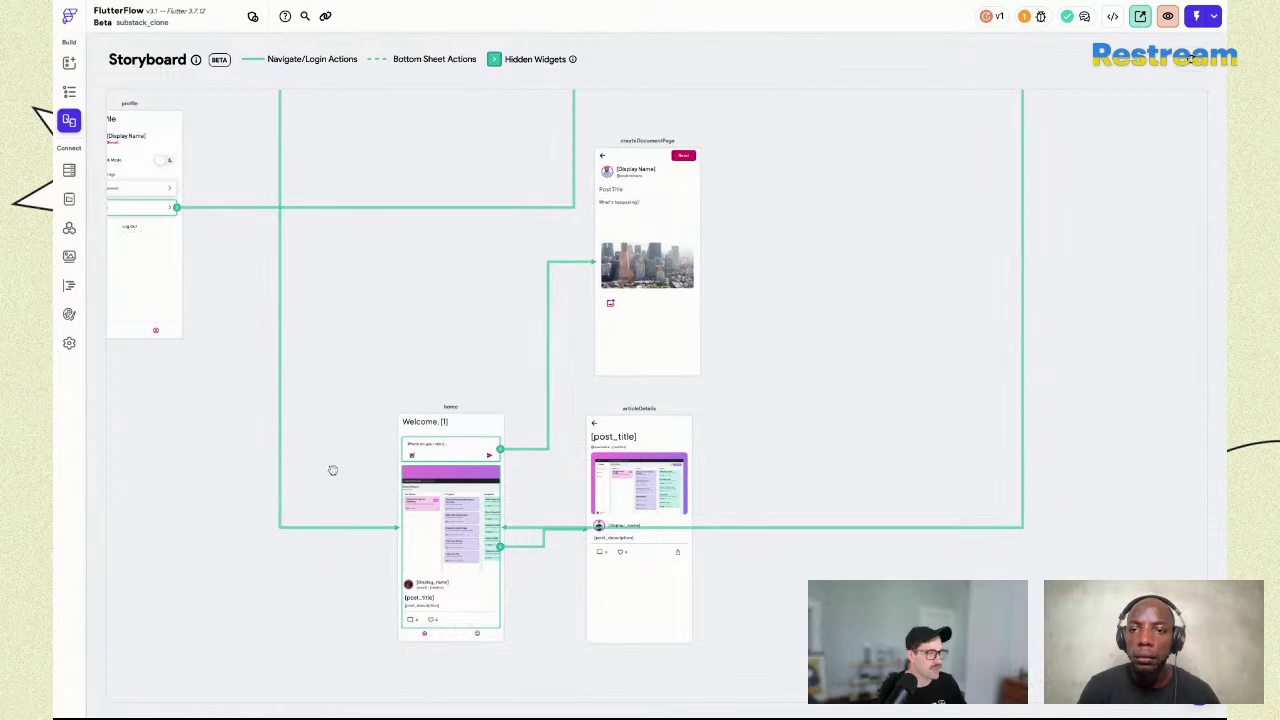
Highlight the home page's navigation links in the storyboard and adjust the articleDetails page's placement beside it.
scroll(333, 470, down, 3)
scroll(360, 355, up, 5)
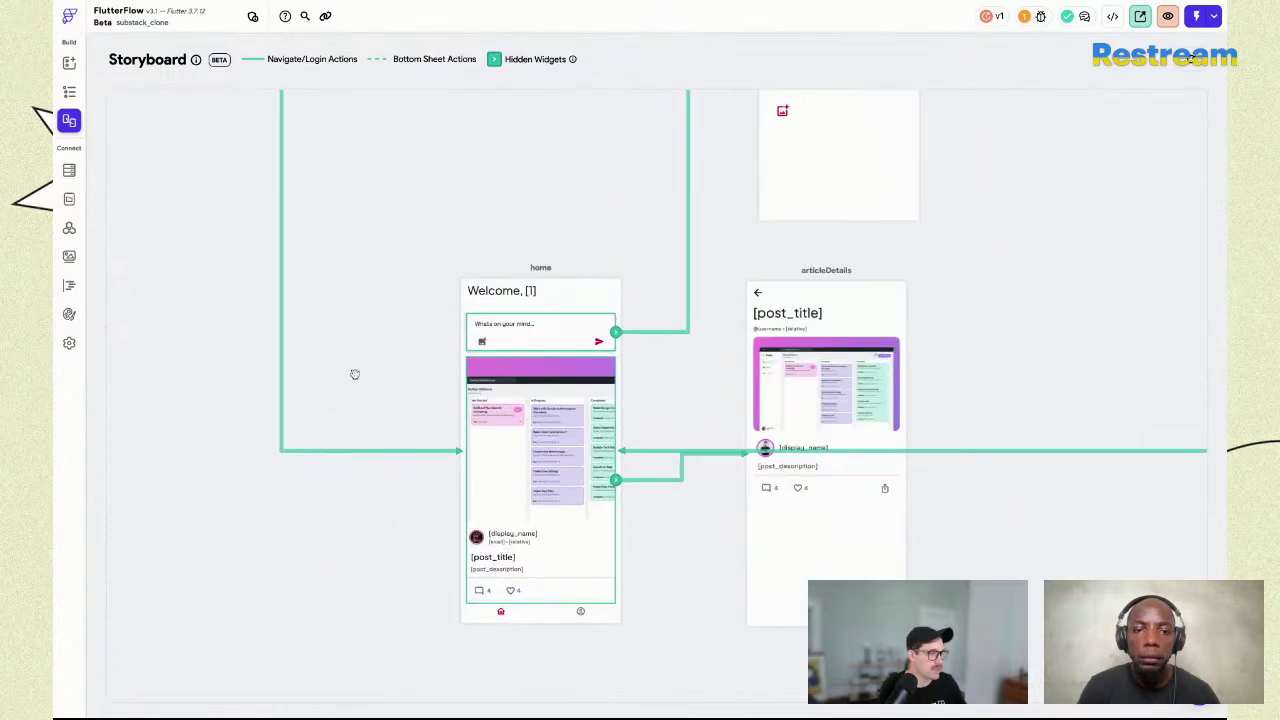
scroll(354, 374, up, 2)
scroll(314, 326, down, 2)
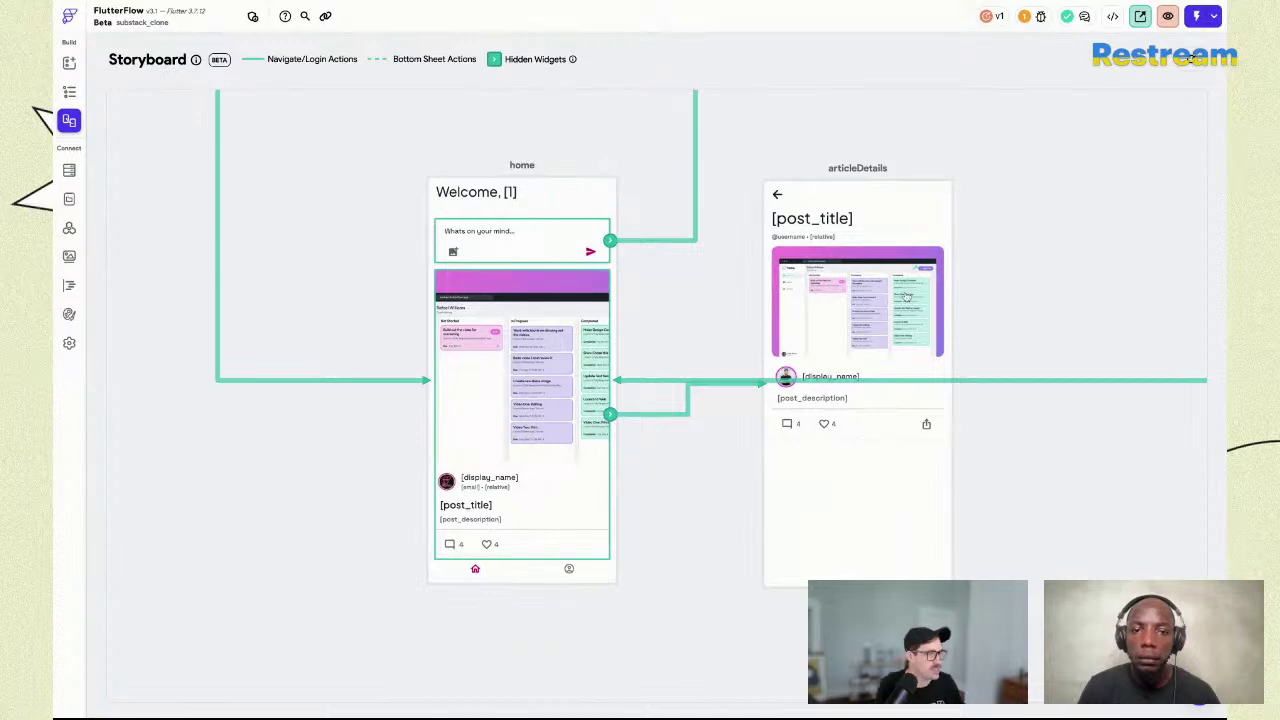
drag(905, 295, 930, 295)
click(520, 335)
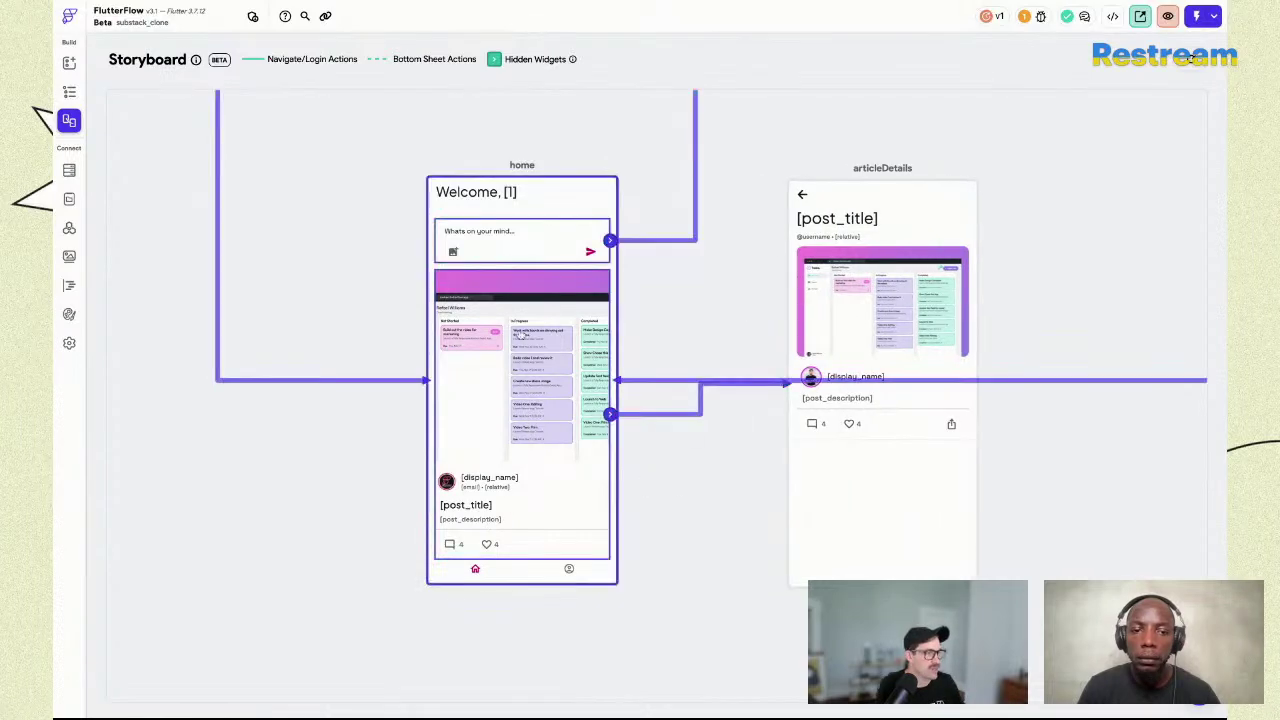
drag(892, 298, 826, 332)
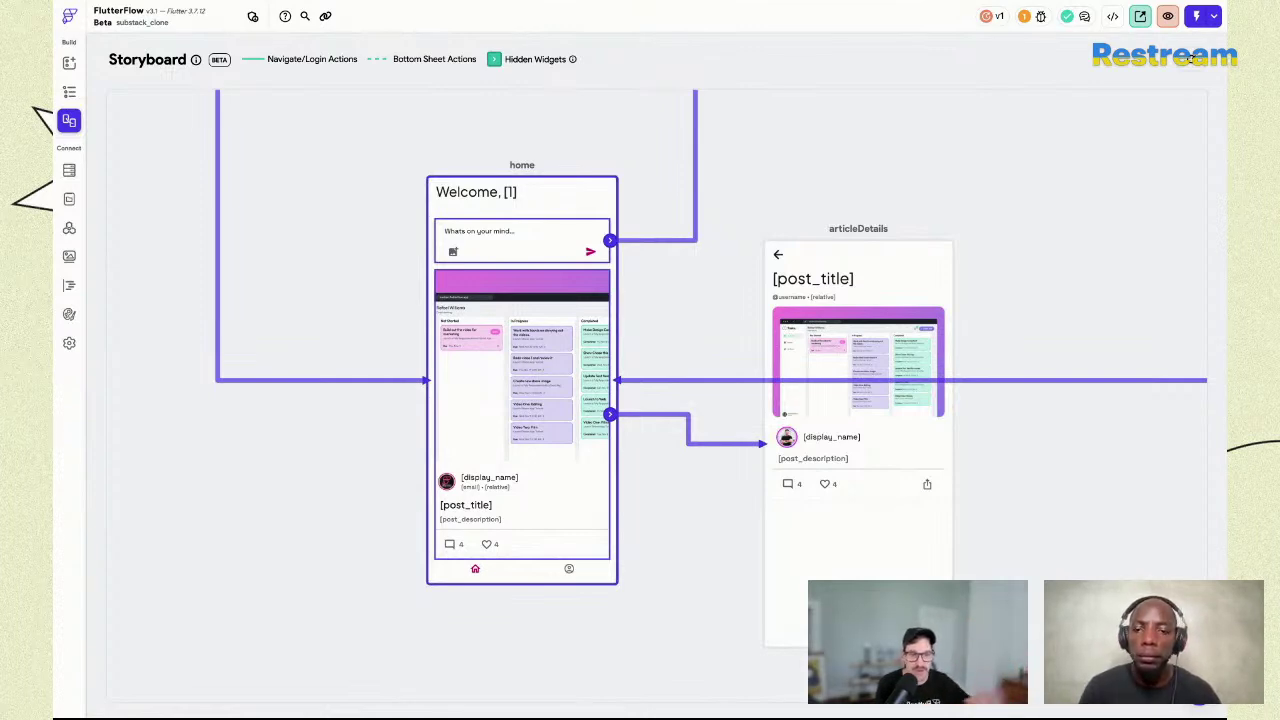
drag(818, 325, 818, 288)
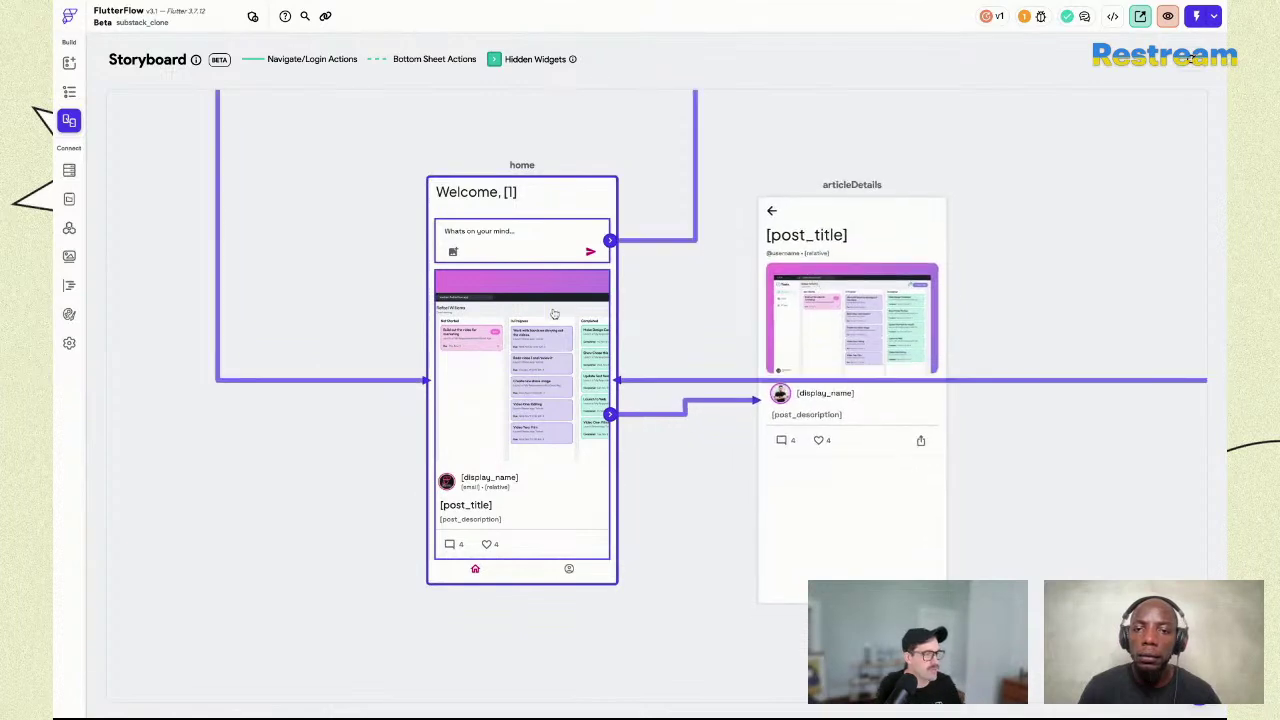
Open the home page from the storyboard and enable Use Hero Animation on its post image.
double_click(554, 314)
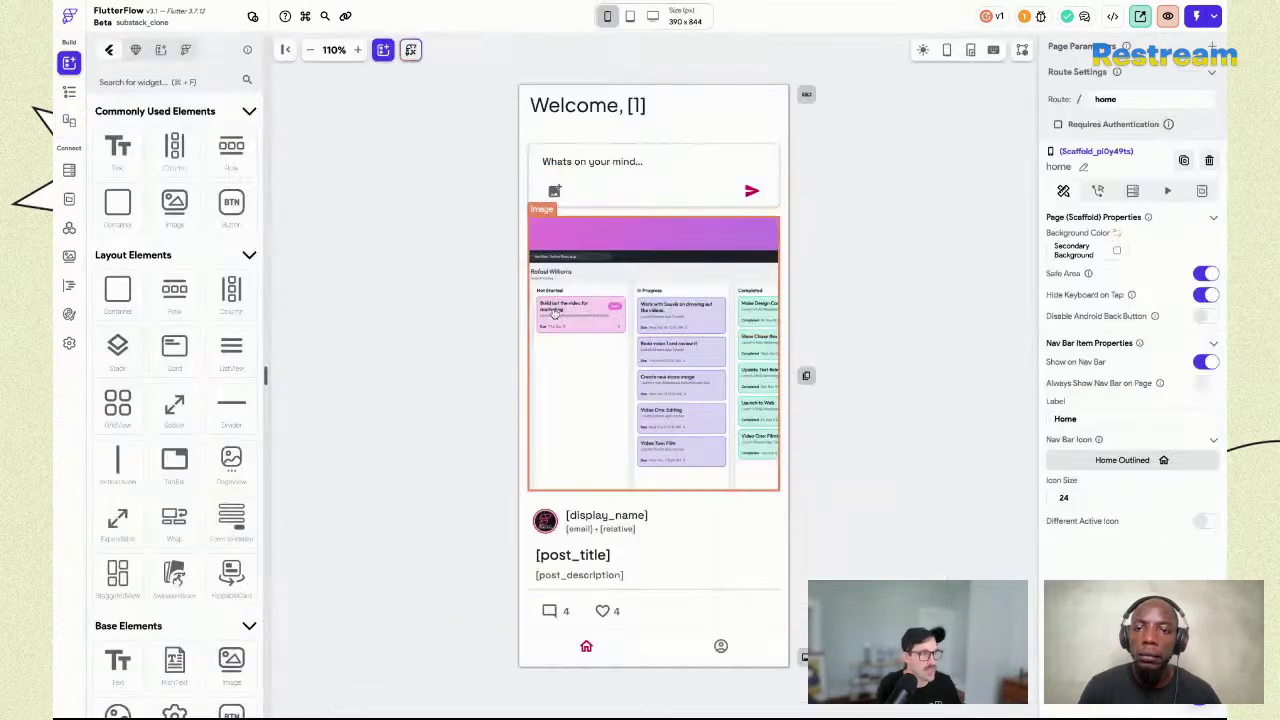
click(626, 349)
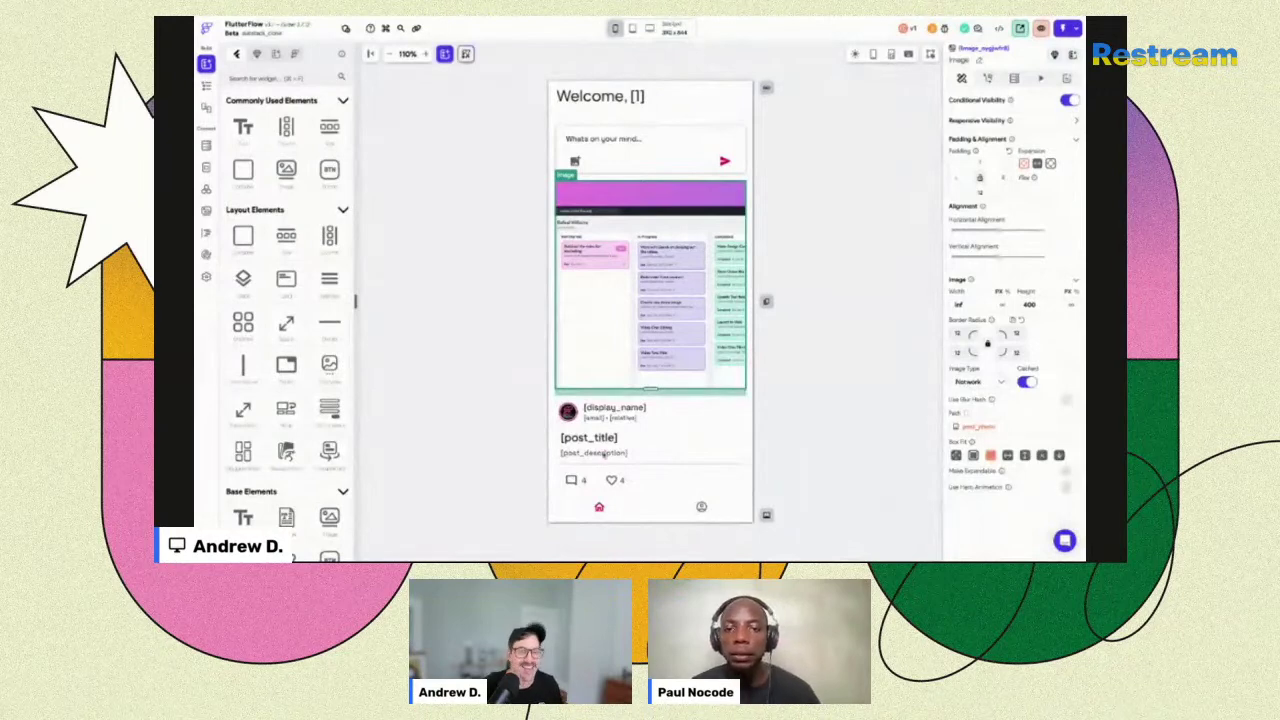
click(1068, 487)
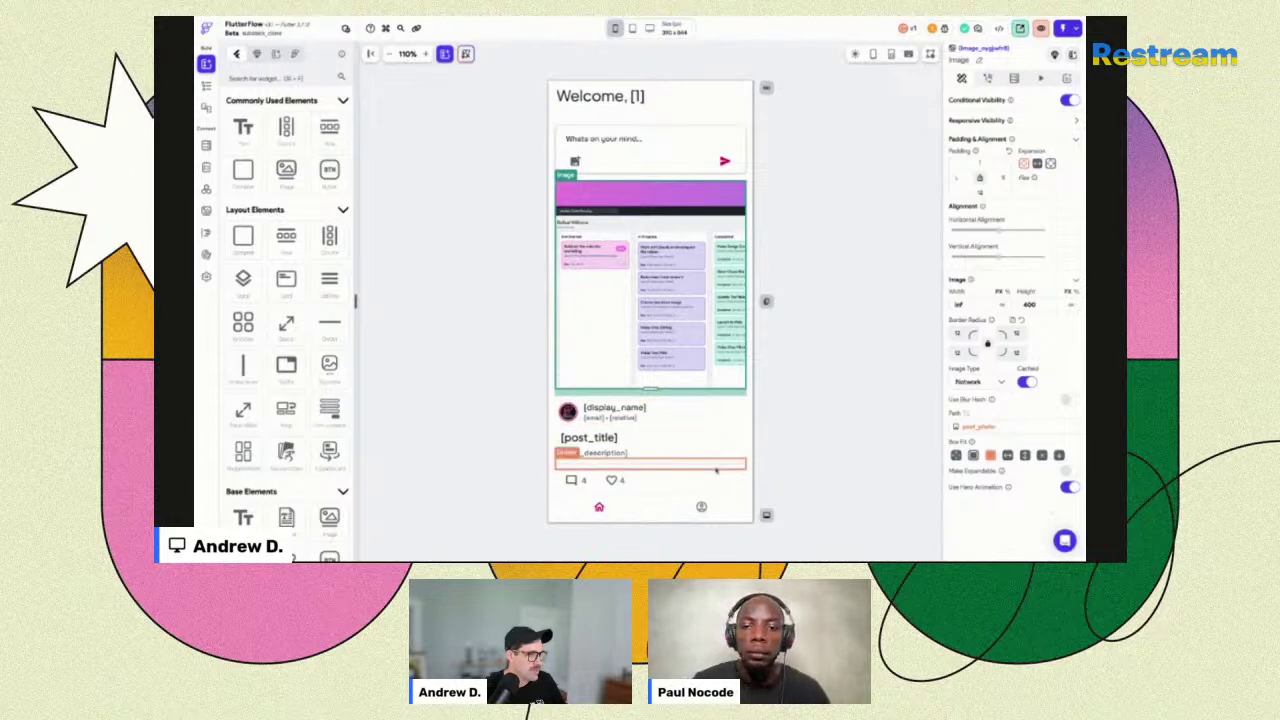
Enable Use Hero Animation on the articleDetails page's post image, save, and compare it with the home page's image.
click(206, 85)
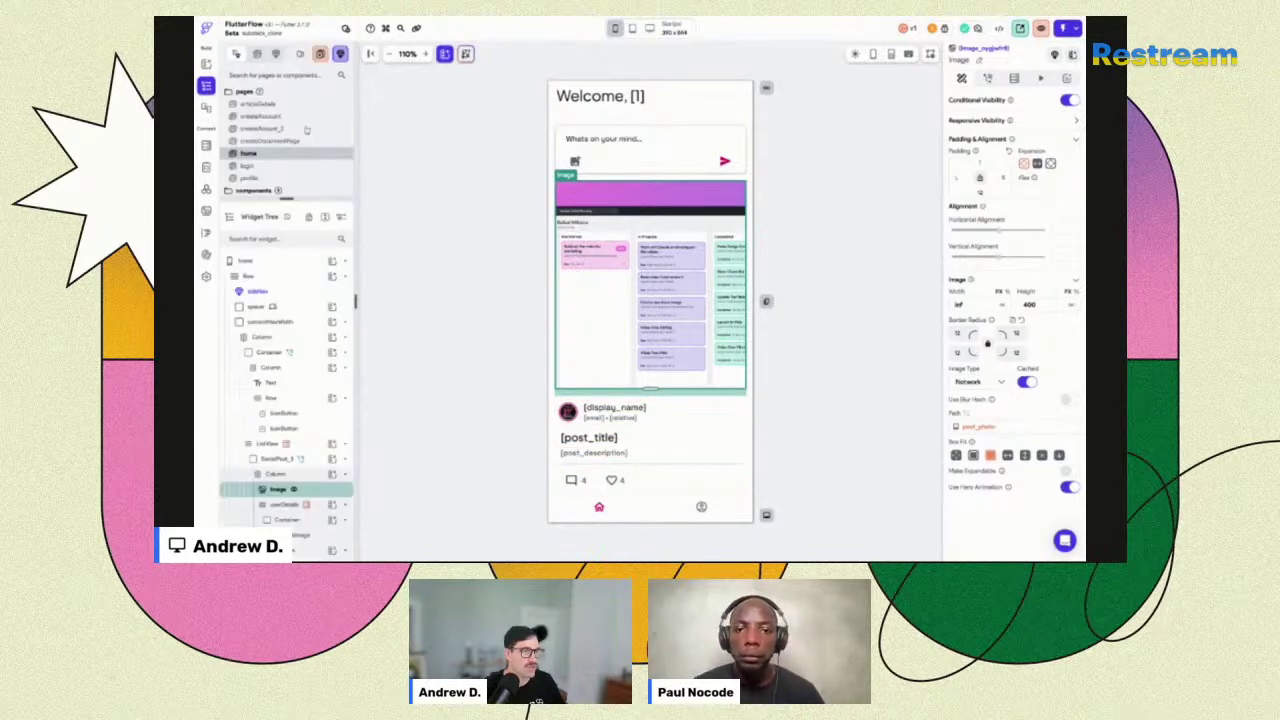
click(258, 104)
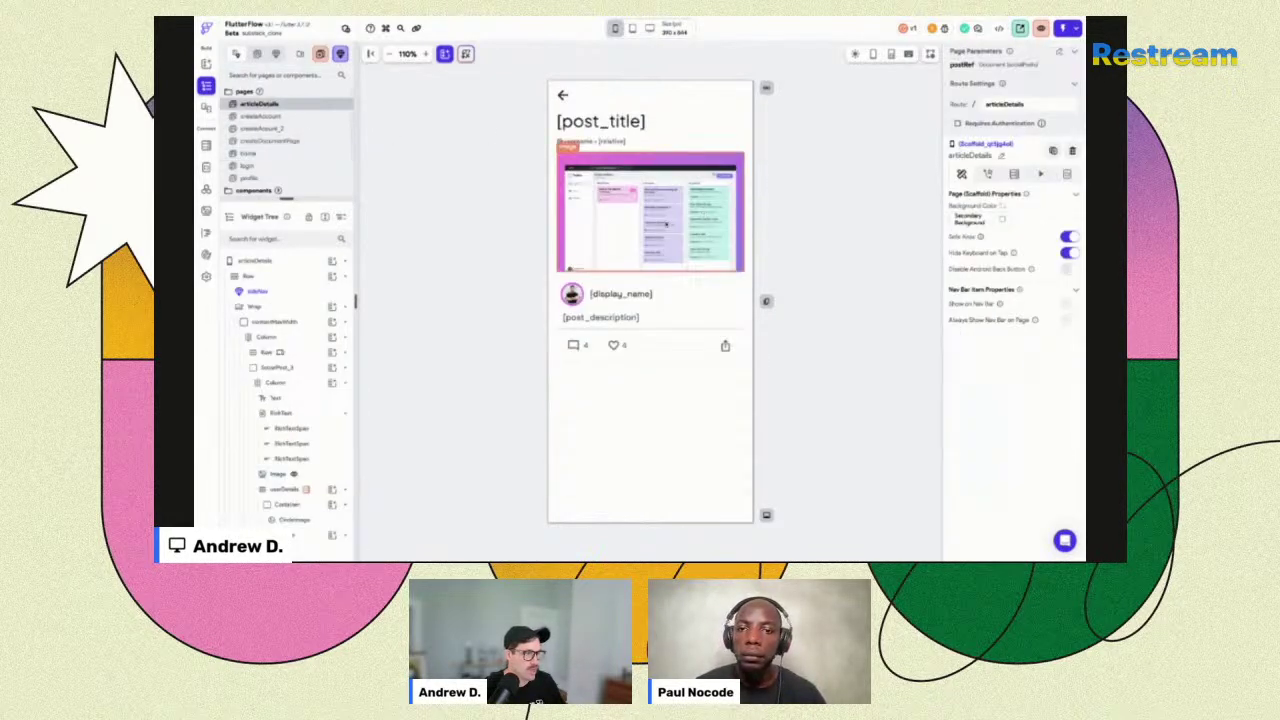
click(1068, 488)
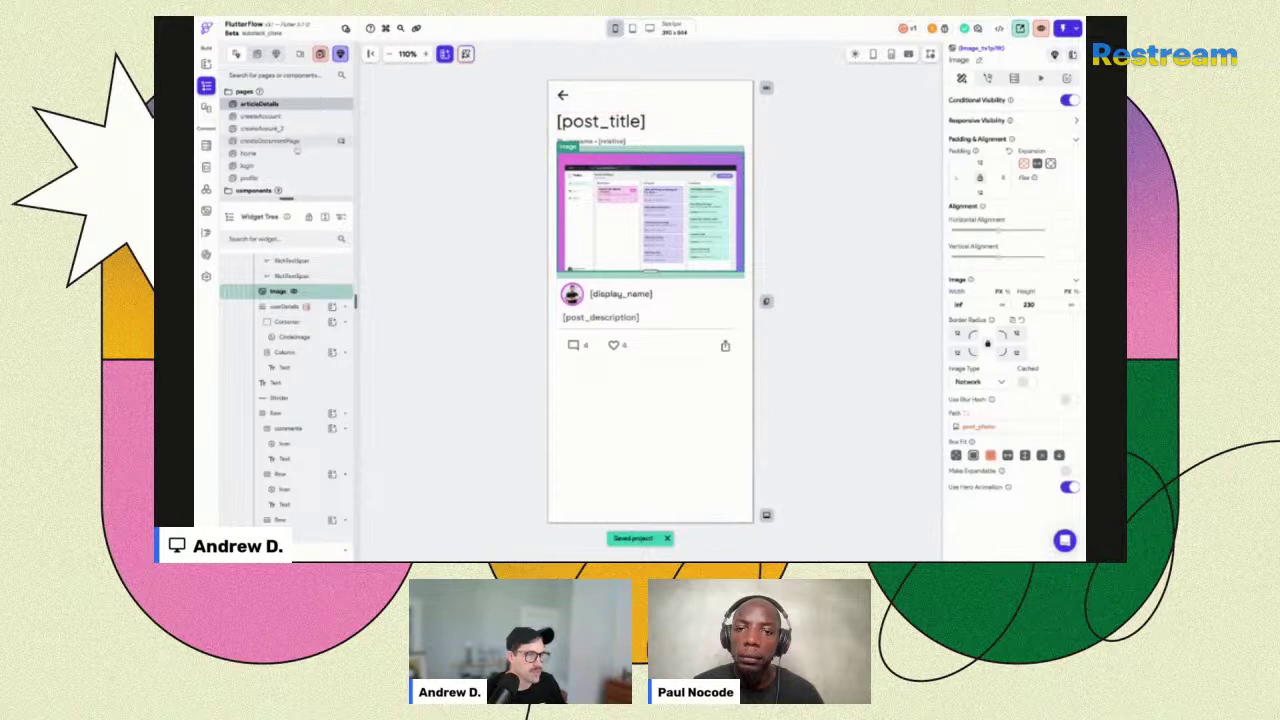
click(252, 153)
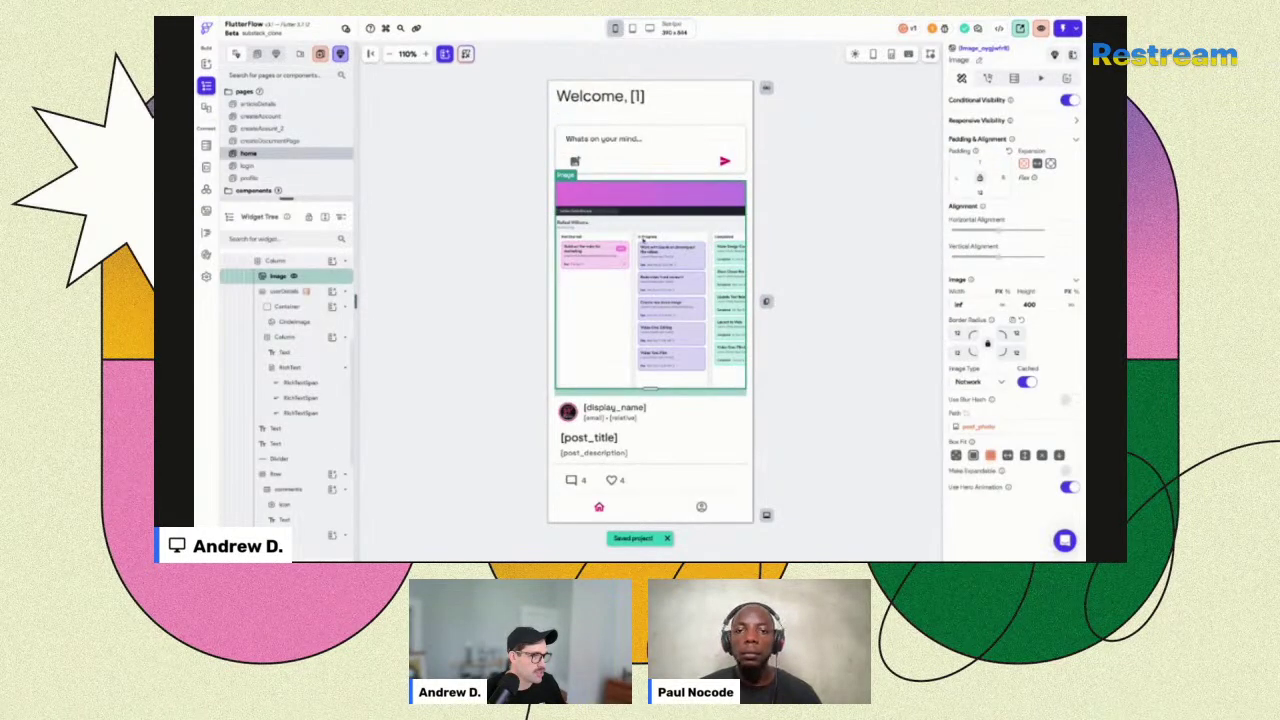
click(258, 103)
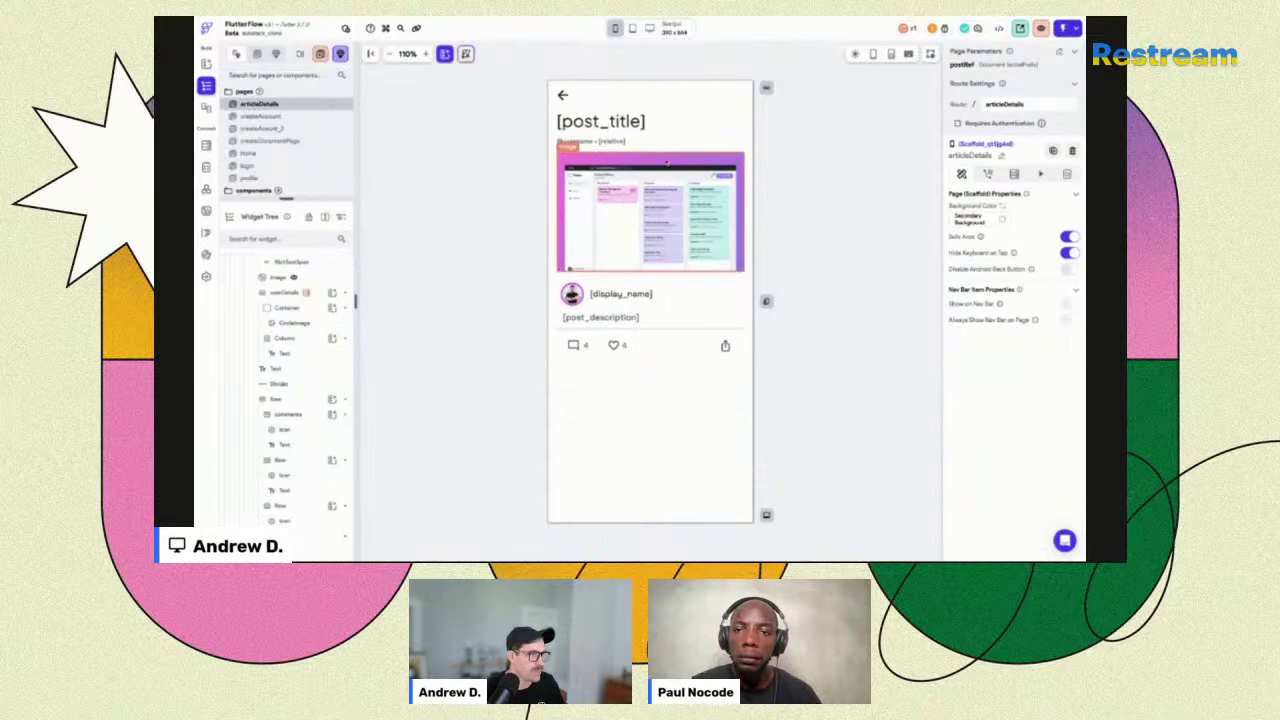
Give the post_title text a page-load Fade animation with Hide Before Animating, shared duration and delay, and a 400 ms duration.
click(600, 121)
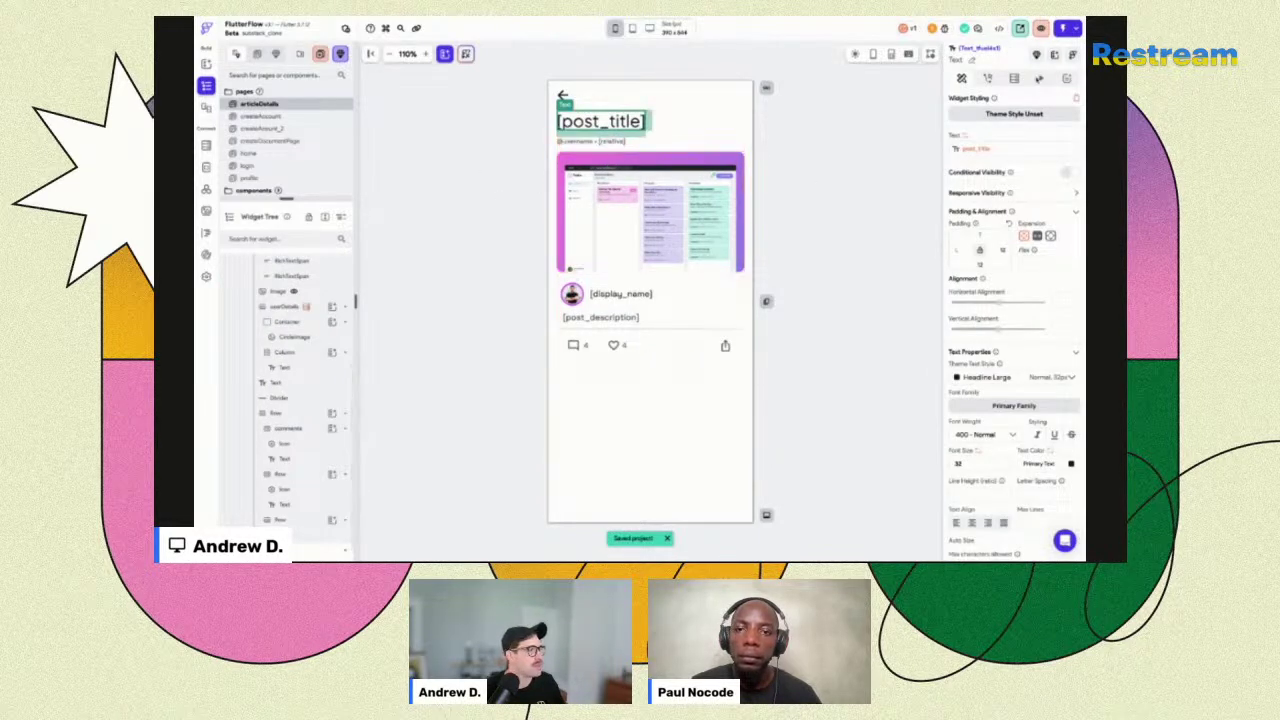
click(1041, 78)
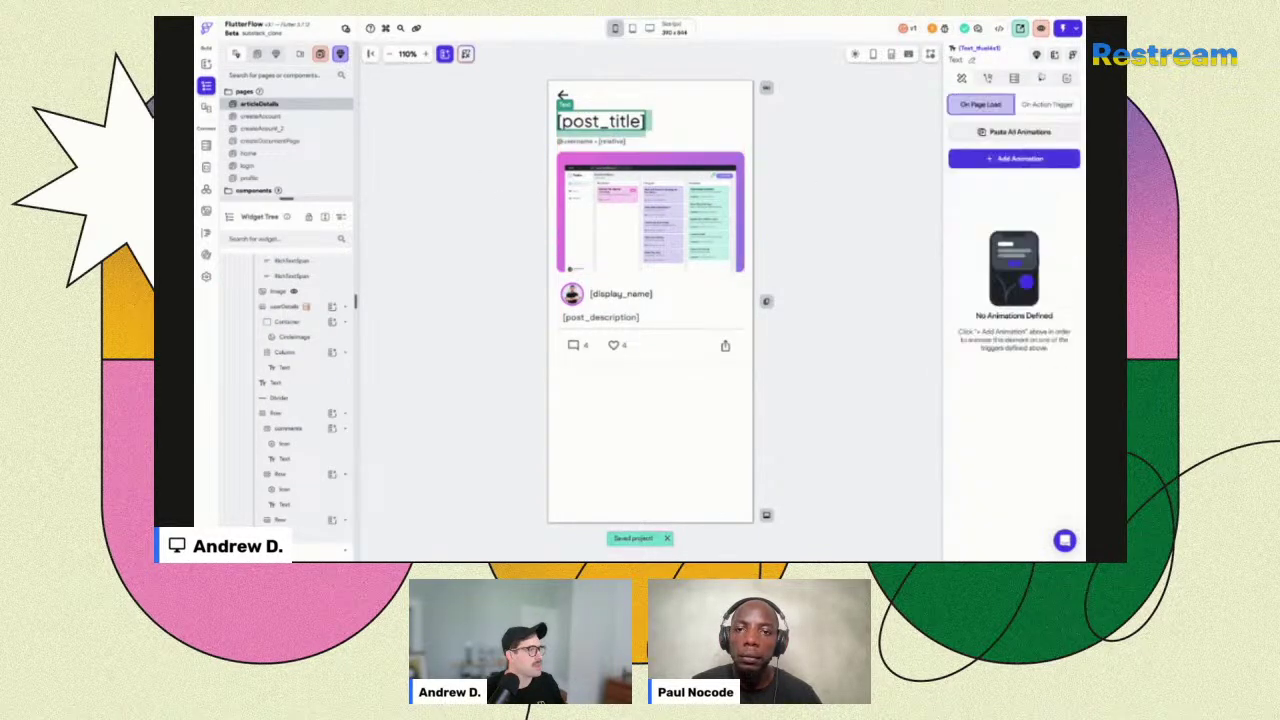
click(1021, 160)
click(1022, 198)
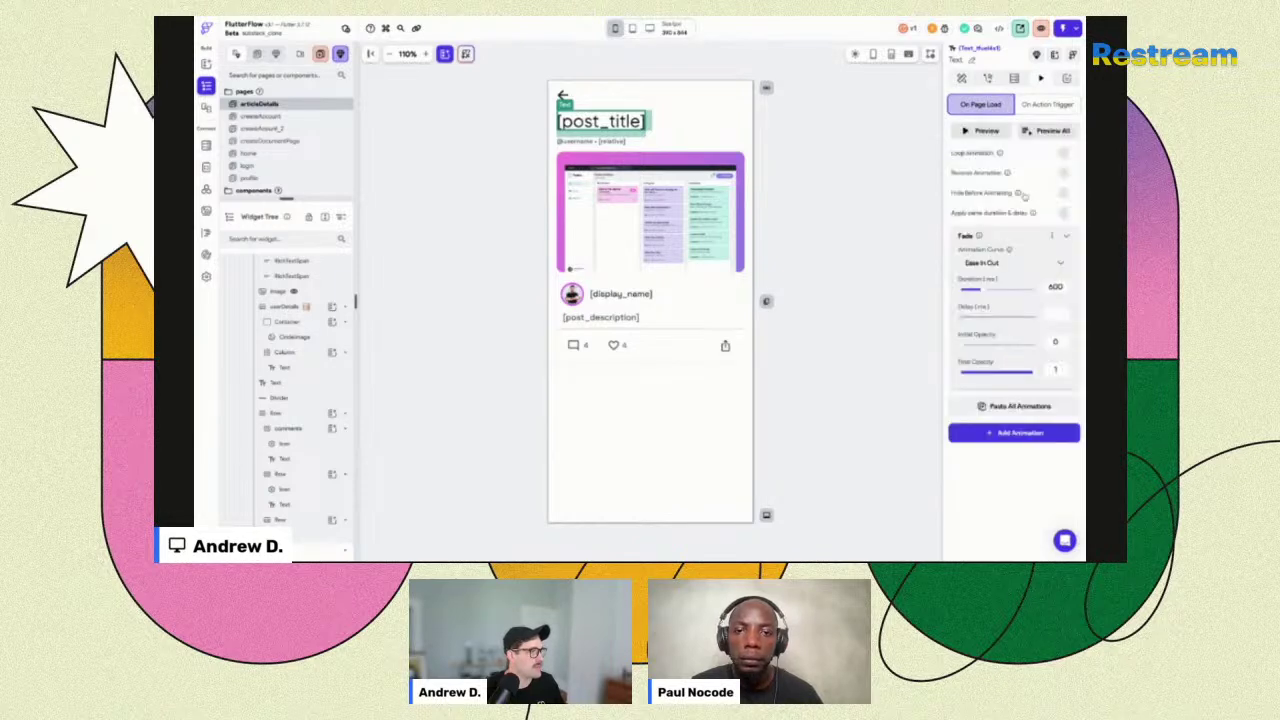
click(1067, 213)
click(1066, 193)
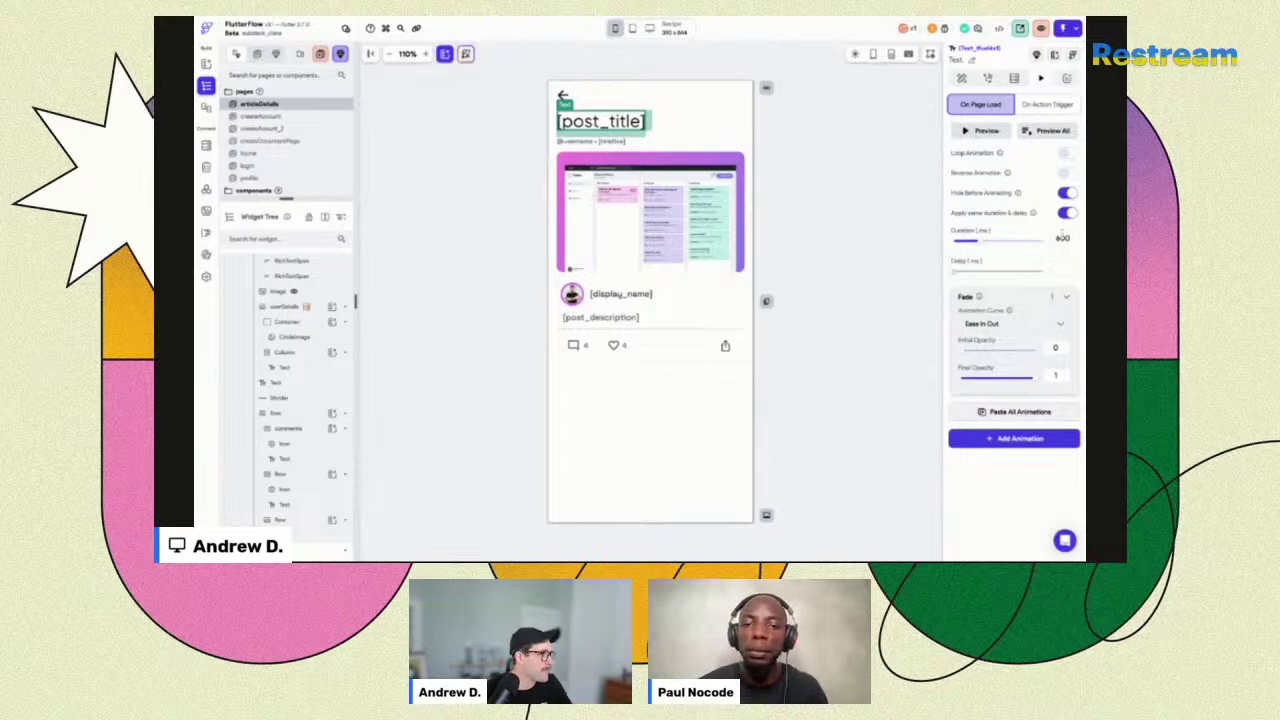
text(400)
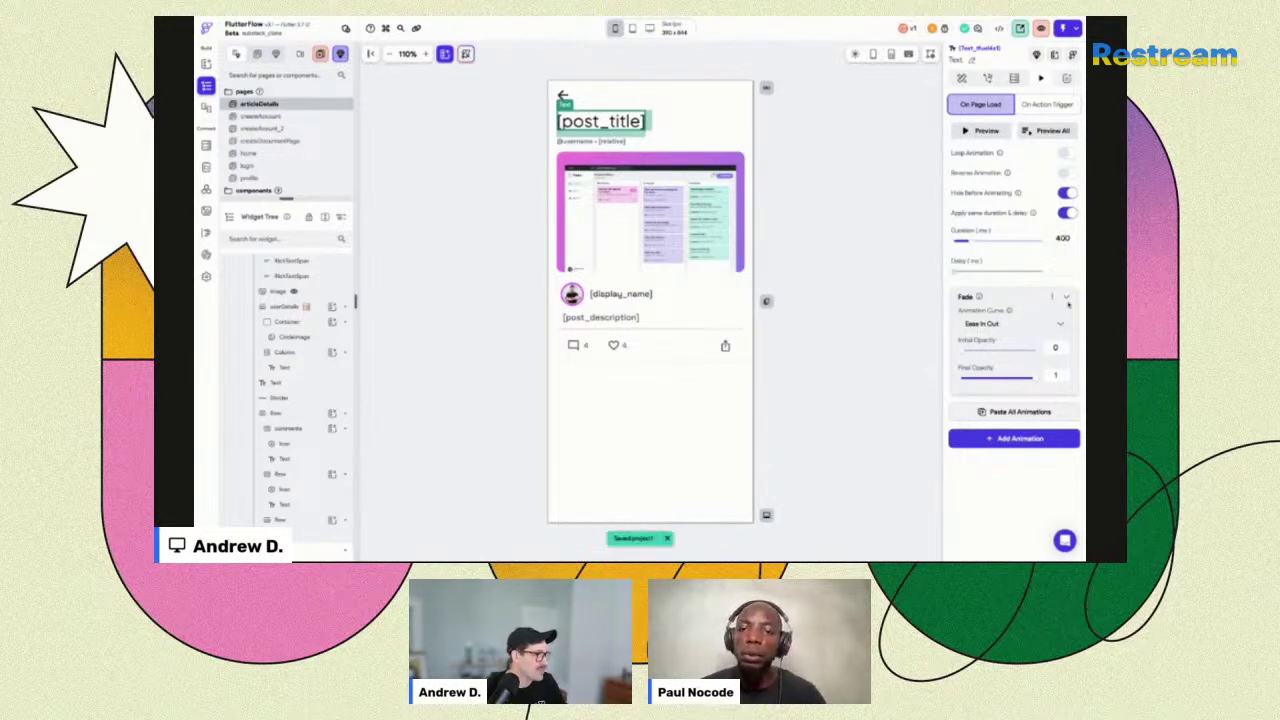
Add a Slide animation to the post_title text with a horizontal initial position of 50 and preview all animations.
click(1067, 298)
click(1005, 389)
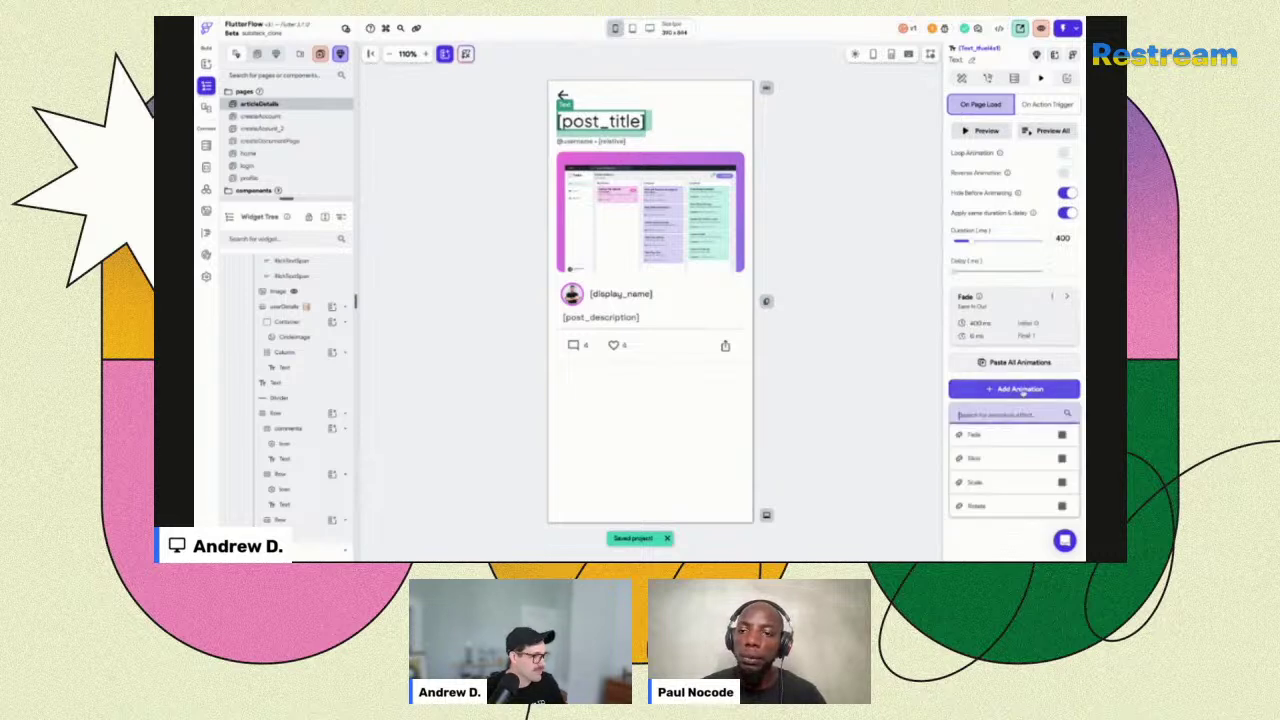
click(975, 458)
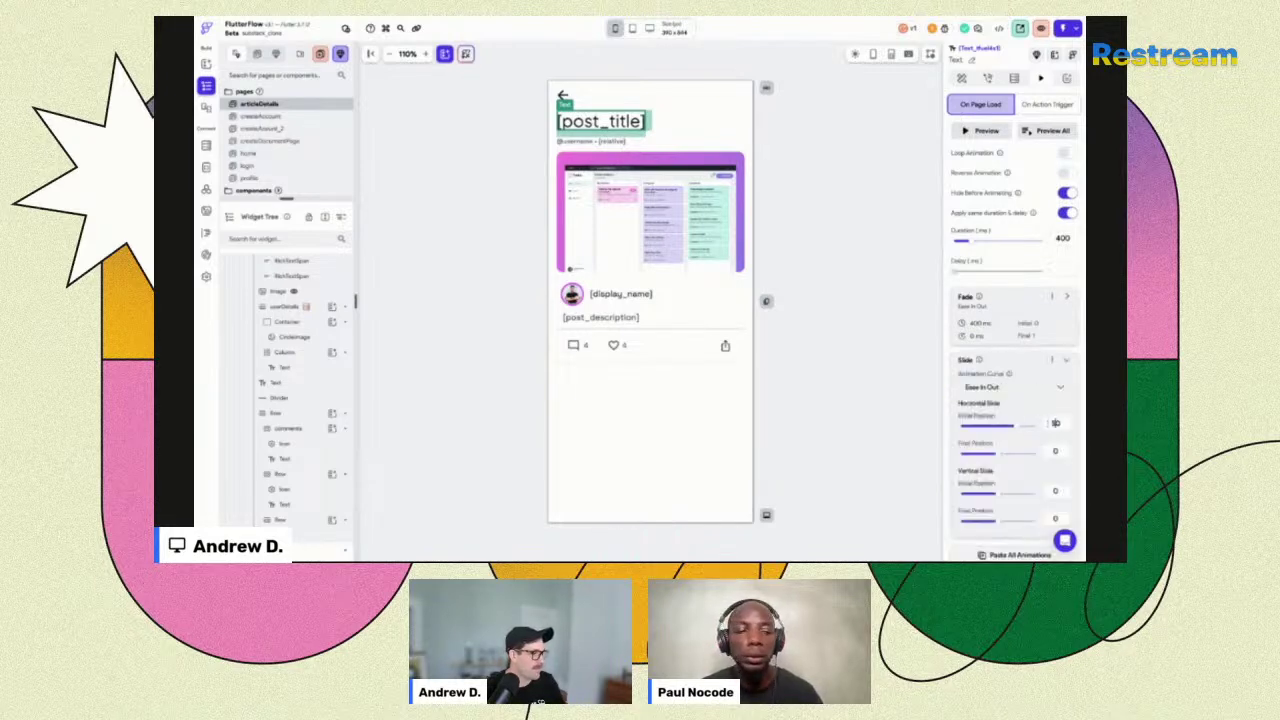
click(1048, 132)
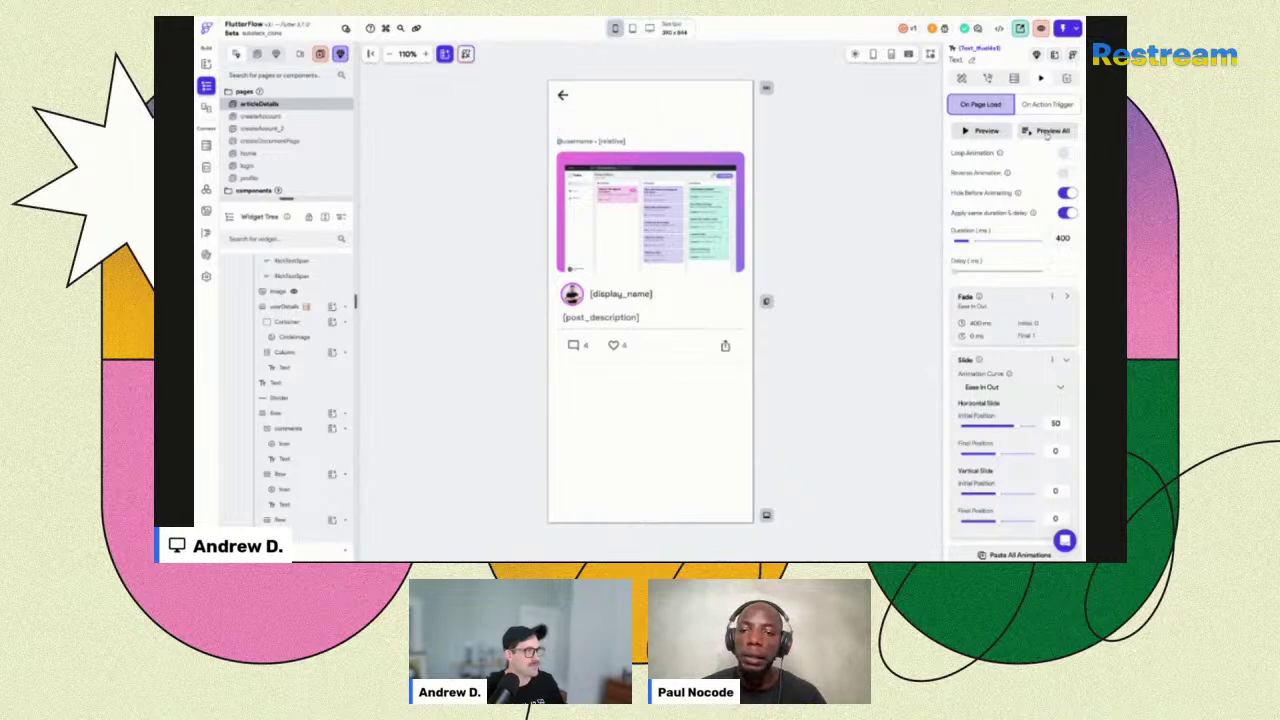
scroll(1050, 290, down, 2)
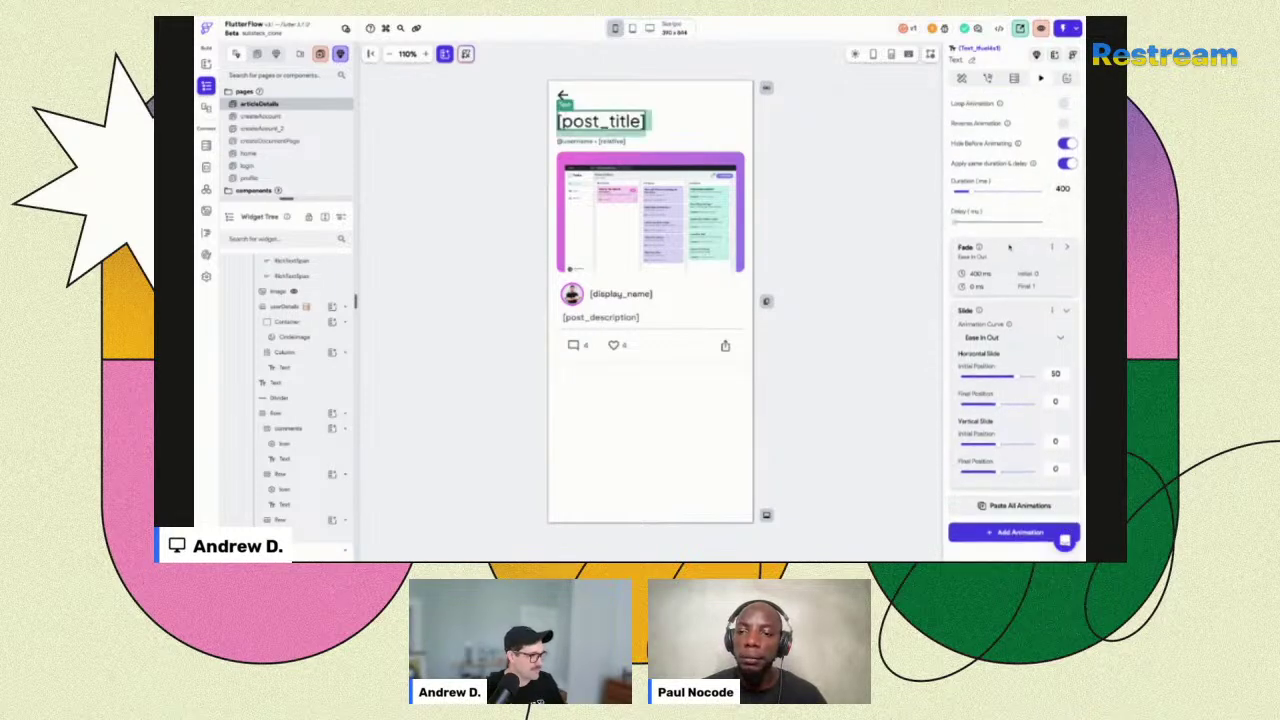
Add a Scale animation to the post_title text with initial scale X and Y of 0.8 and preview all animations.
click(1067, 301)
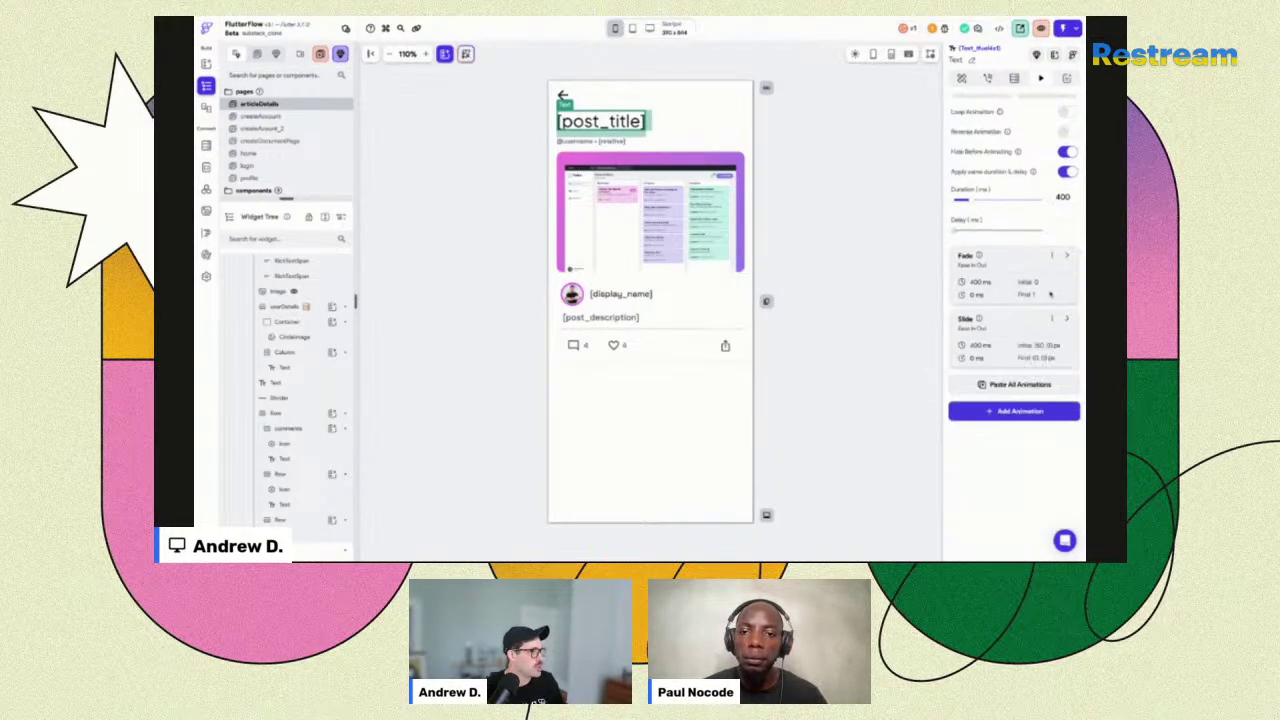
click(1021, 411)
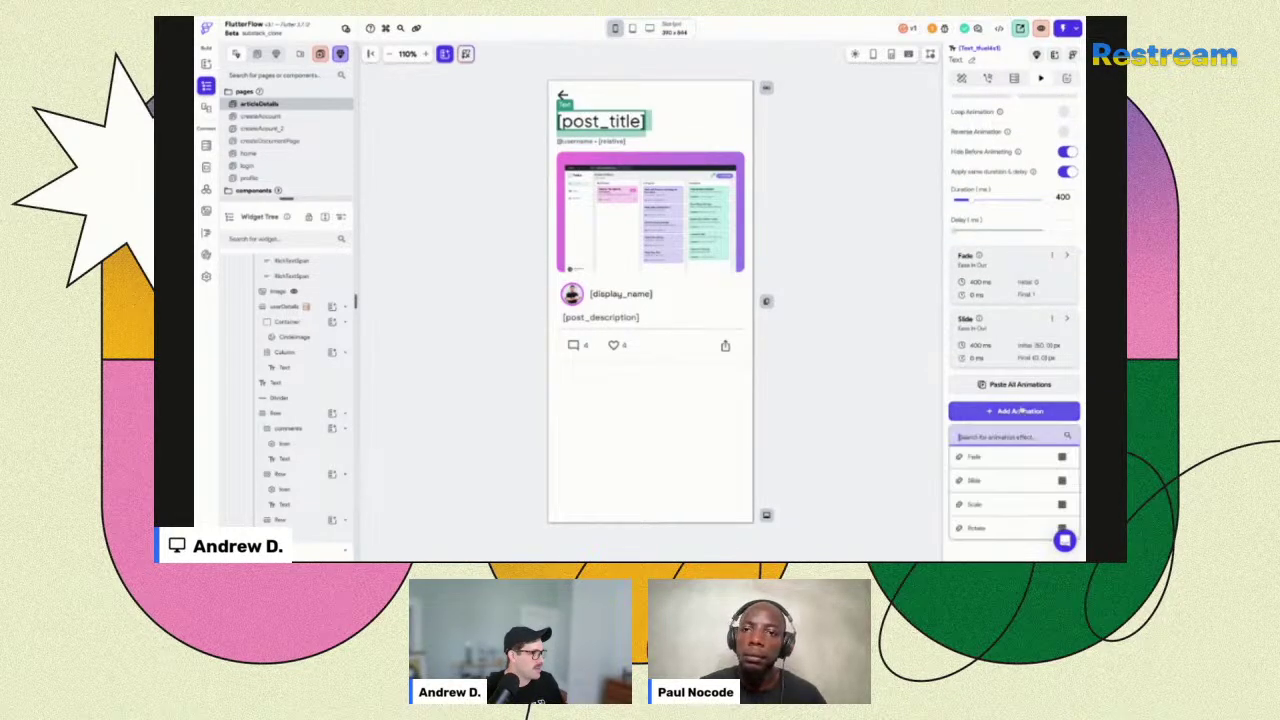
click(990, 505)
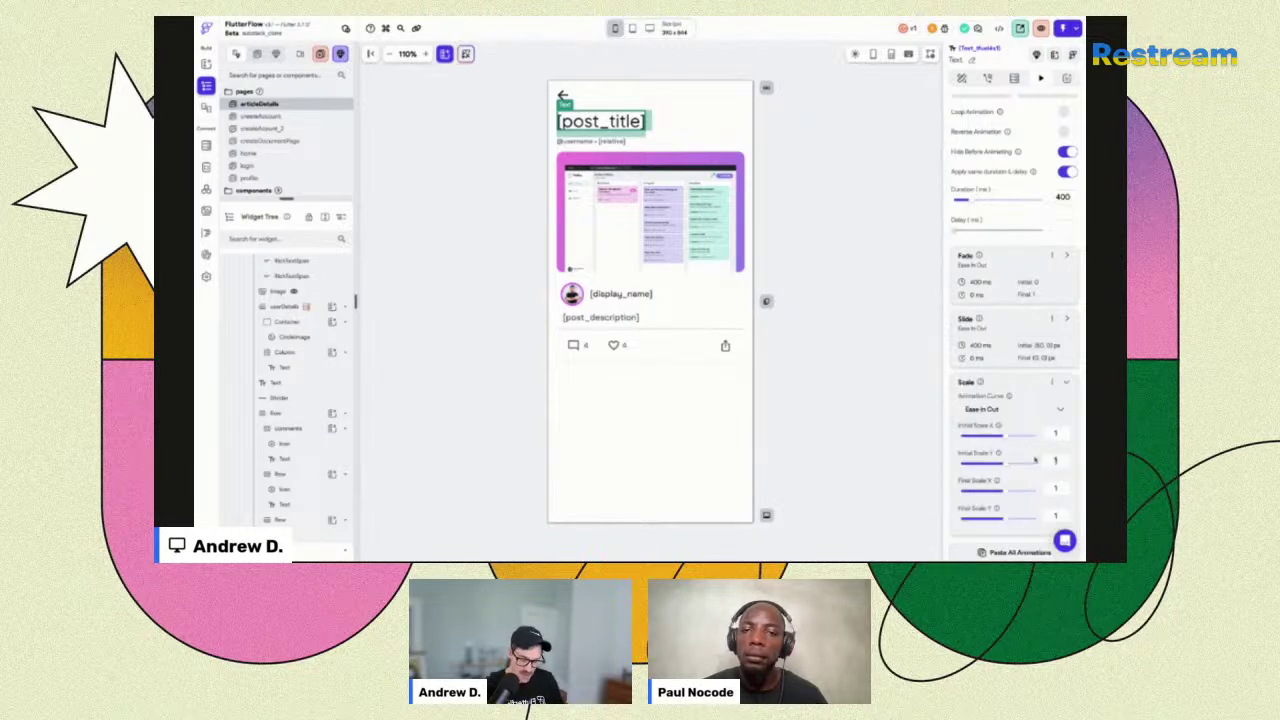
text(.8)
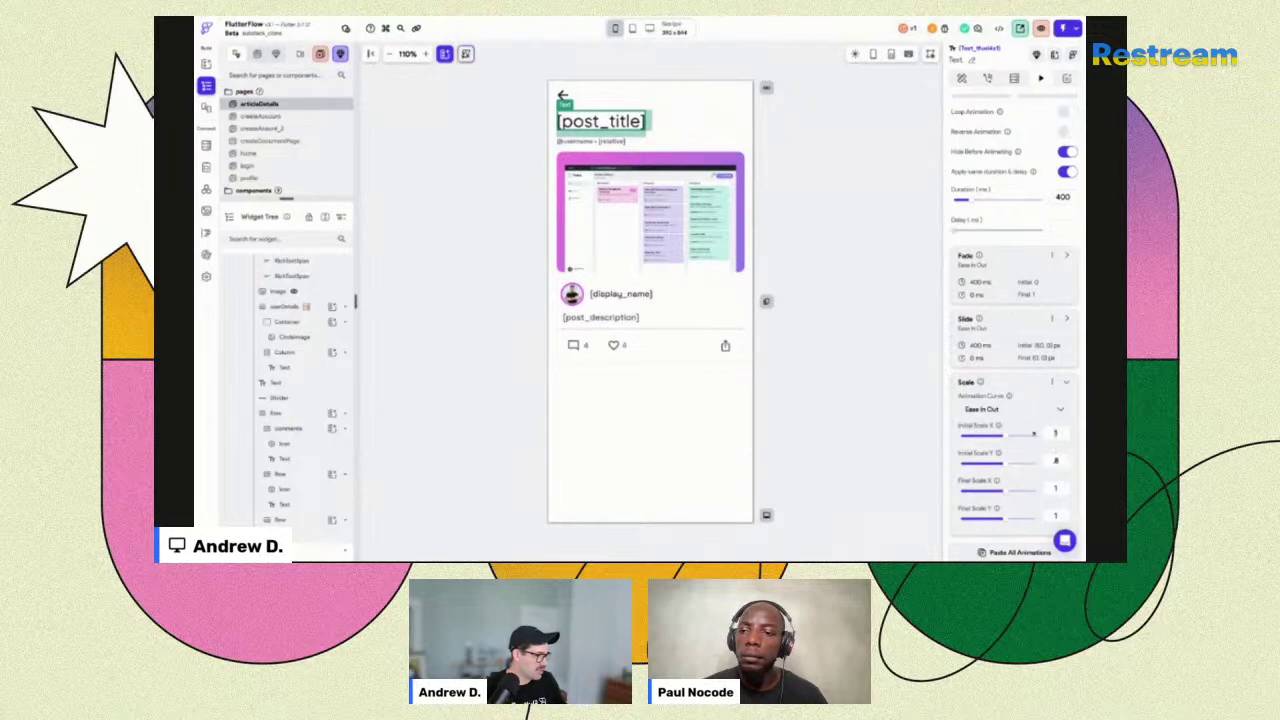
click(1050, 433)
text(.8)
scroll(1030, 363, up, 1)
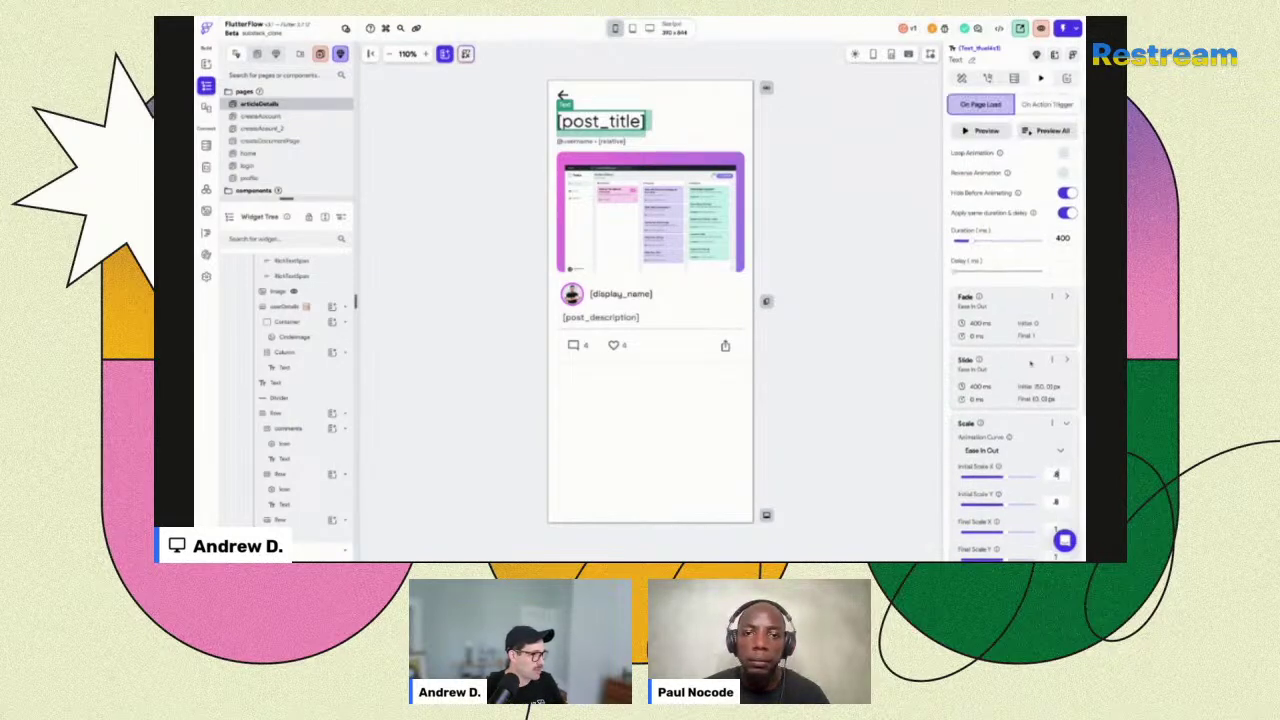
click(1051, 132)
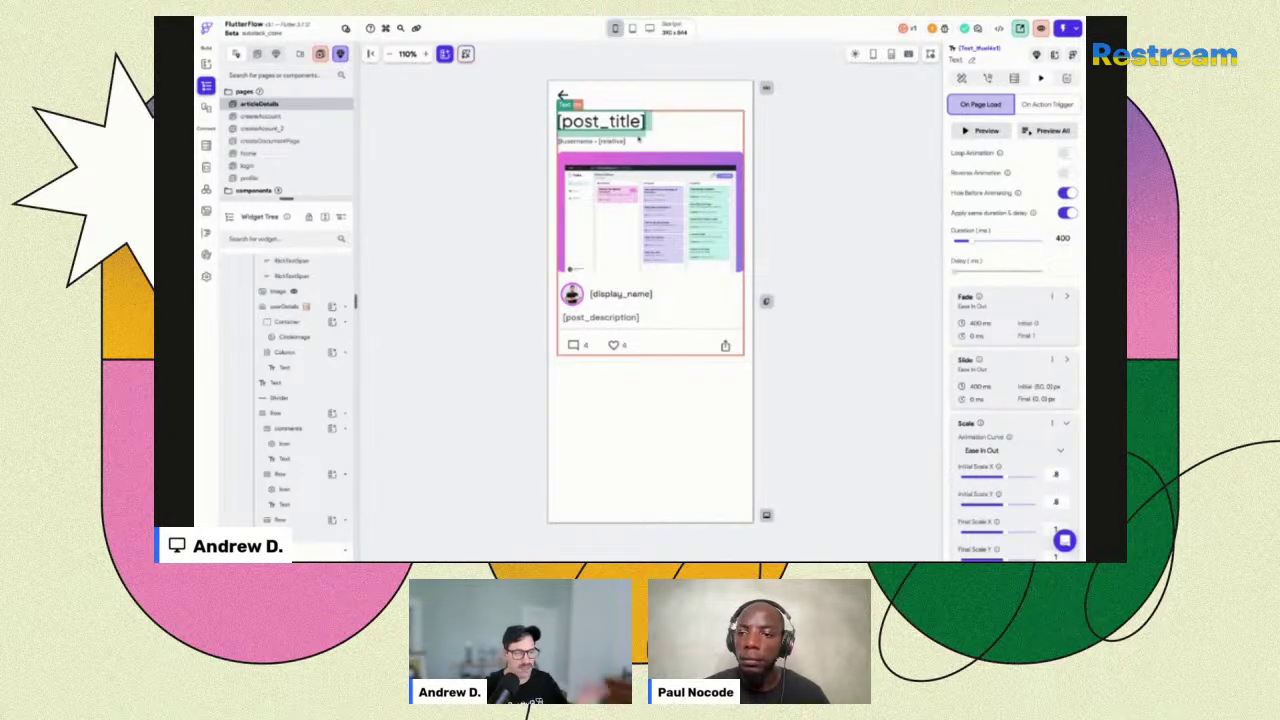
Set the post_title Scale animation's initial X and Y to 0.9 and copy all of the text's animations.
scroll(1043, 427, down, 1)
scroll(1043, 427, down, 2)
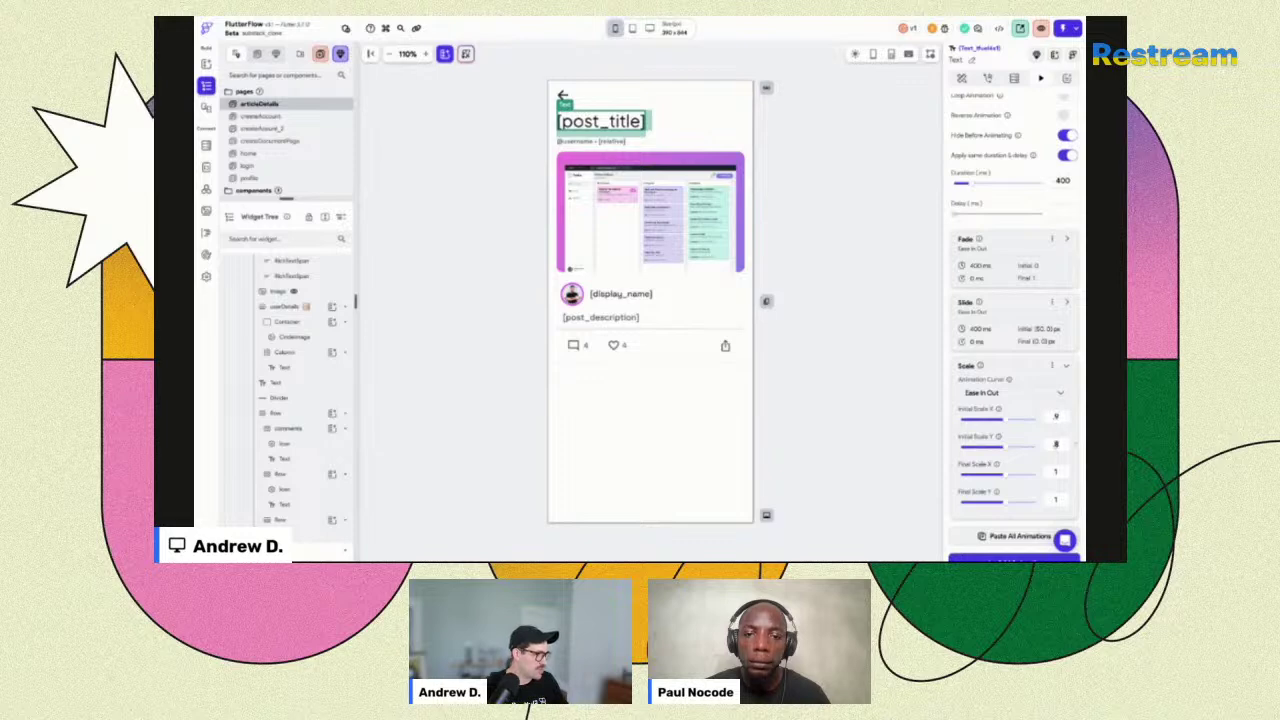
click(1060, 366)
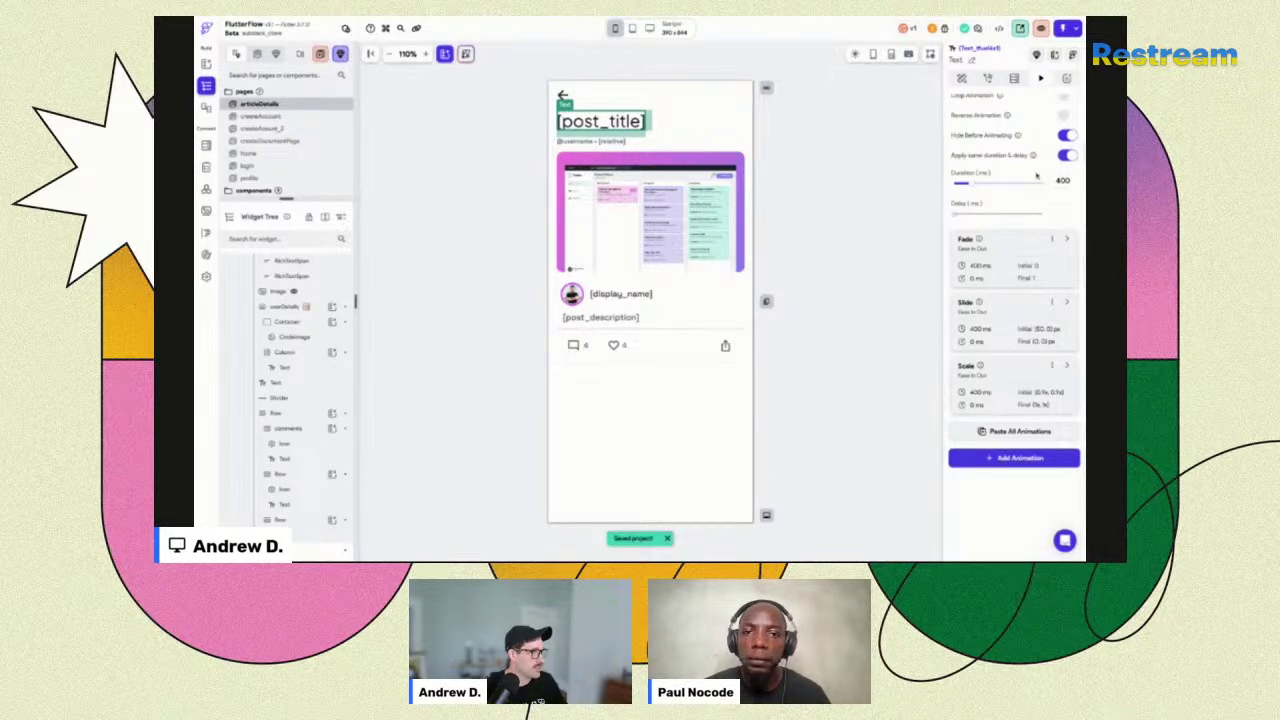
scroll(1040, 146, up, 1)
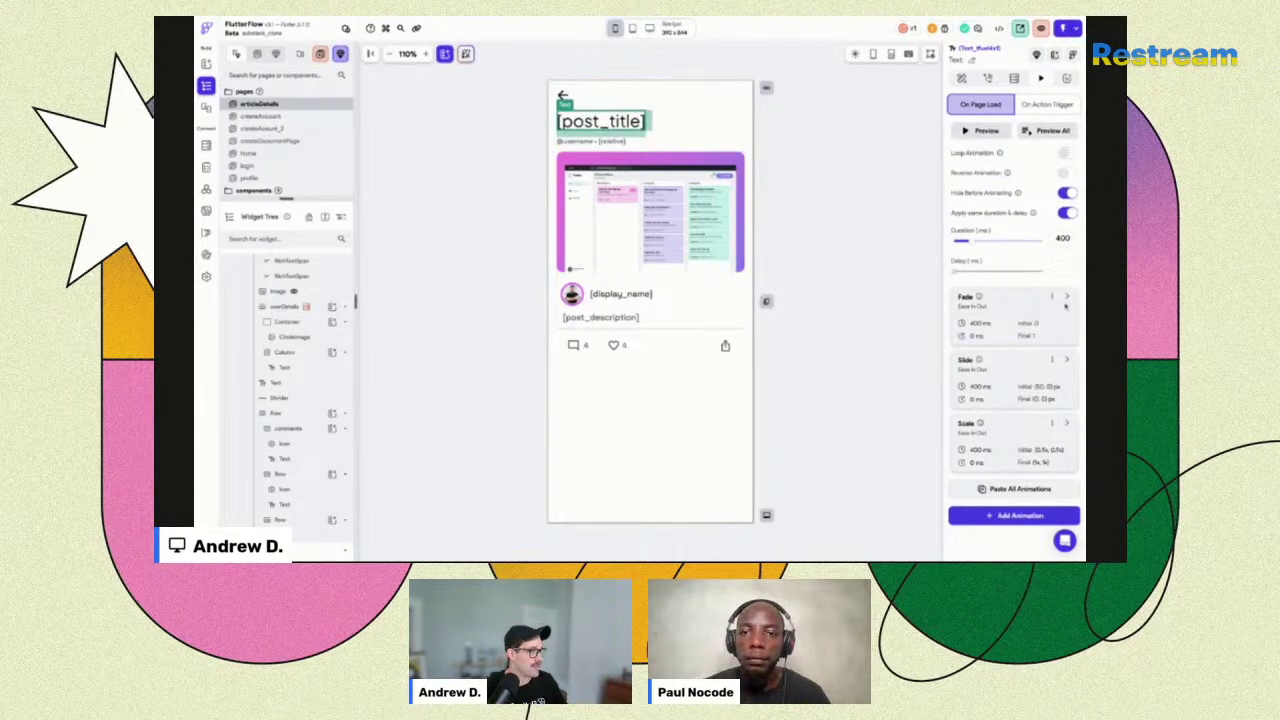
click(1052, 297)
click(1010, 336)
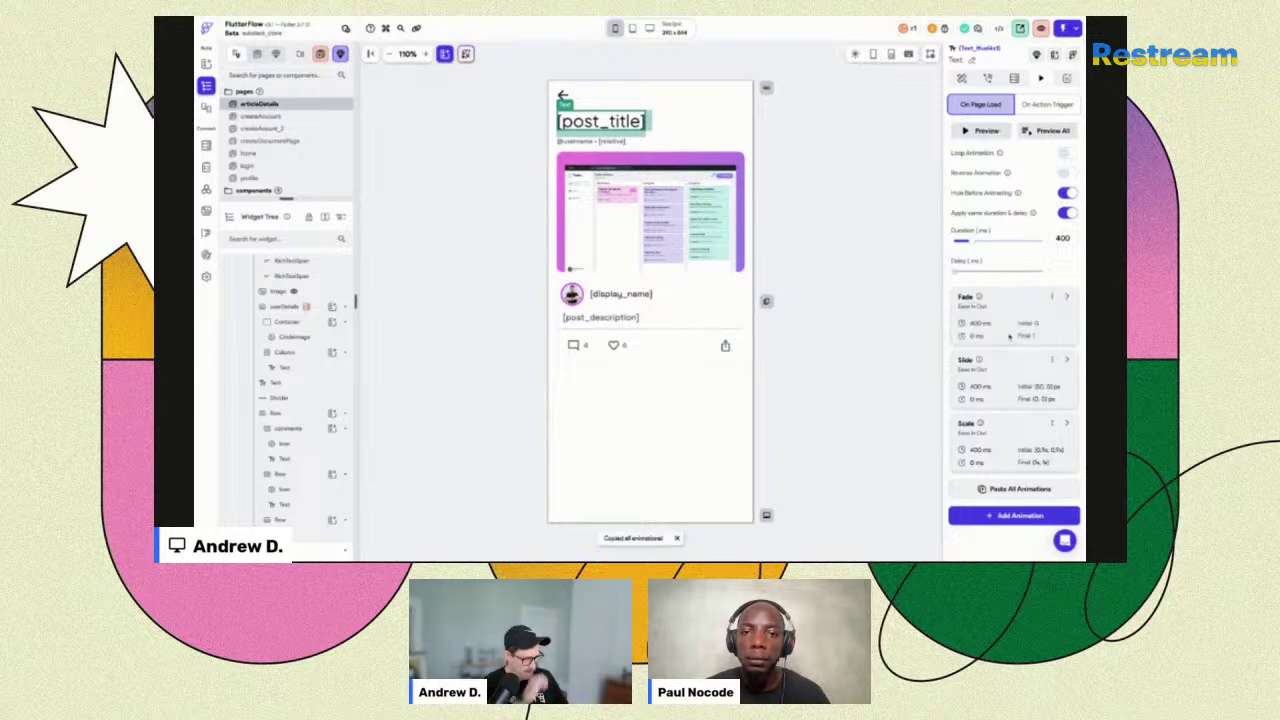
Paste the animations onto the username RichText, enable Hide Before Animating and shared duration and delay, set a 50 ms delay, and preview all.
click(590, 141)
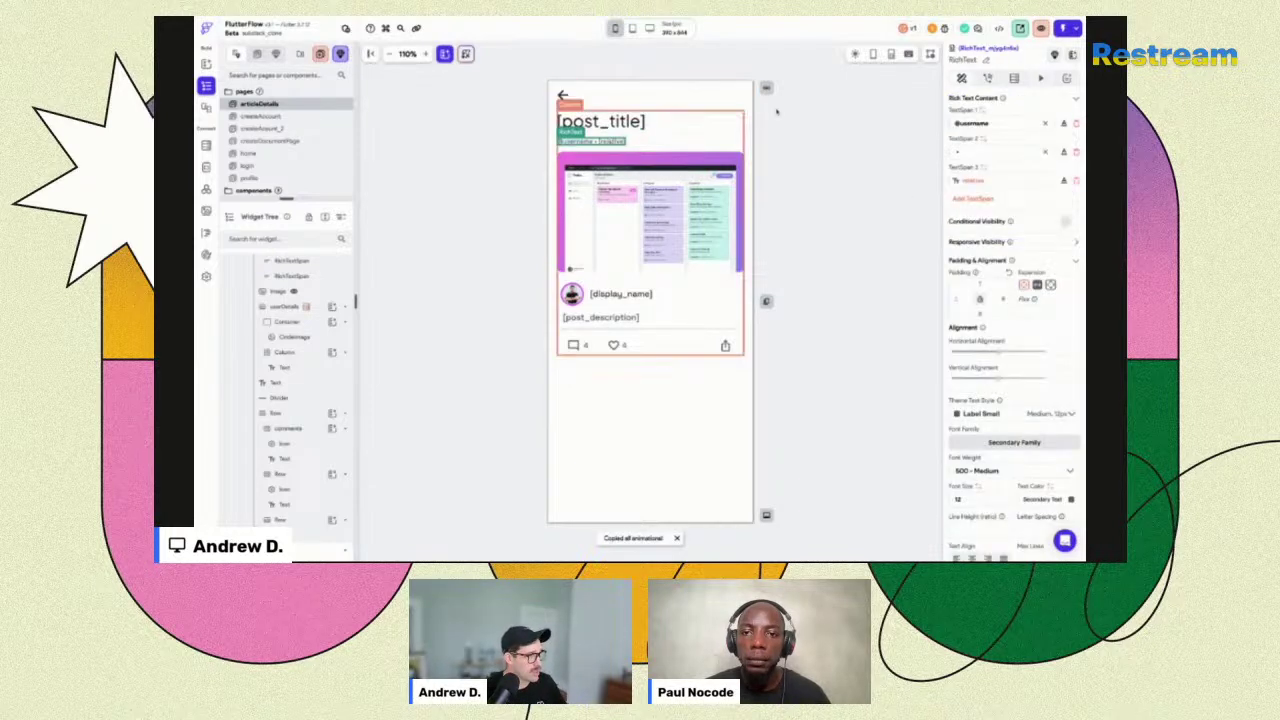
click(1040, 79)
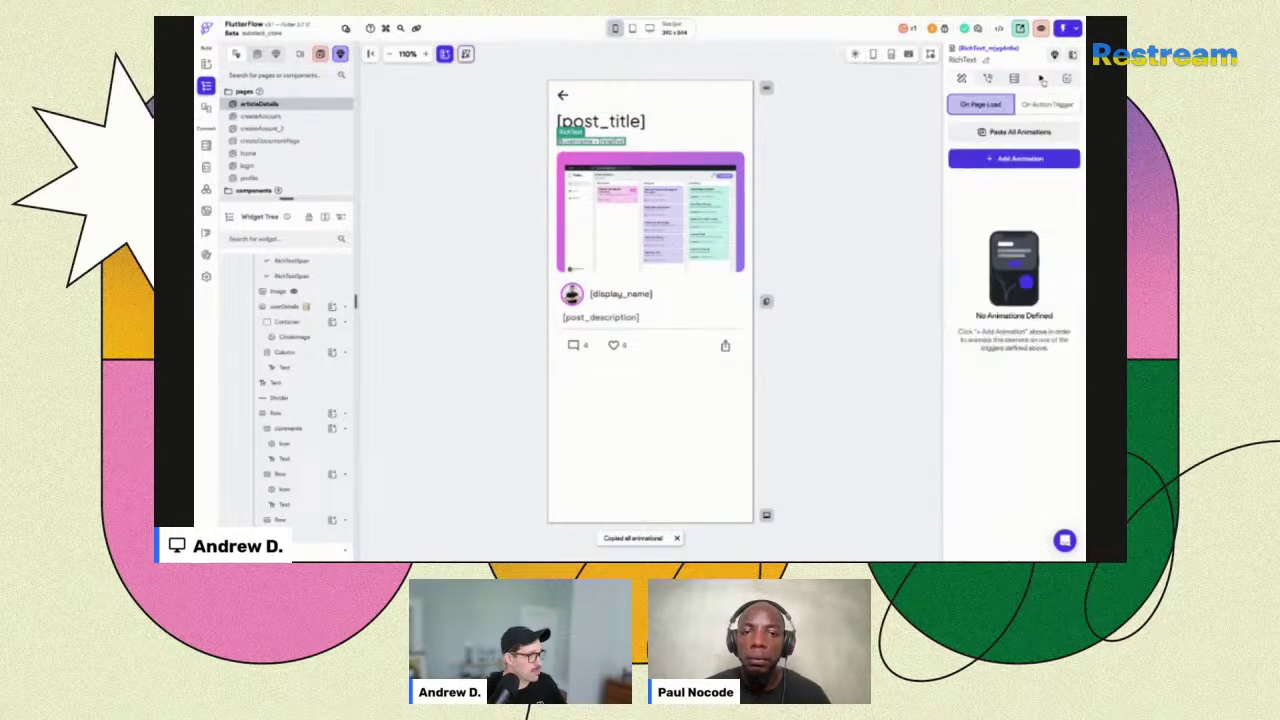
click(1012, 157)
click(1065, 213)
click(1066, 193)
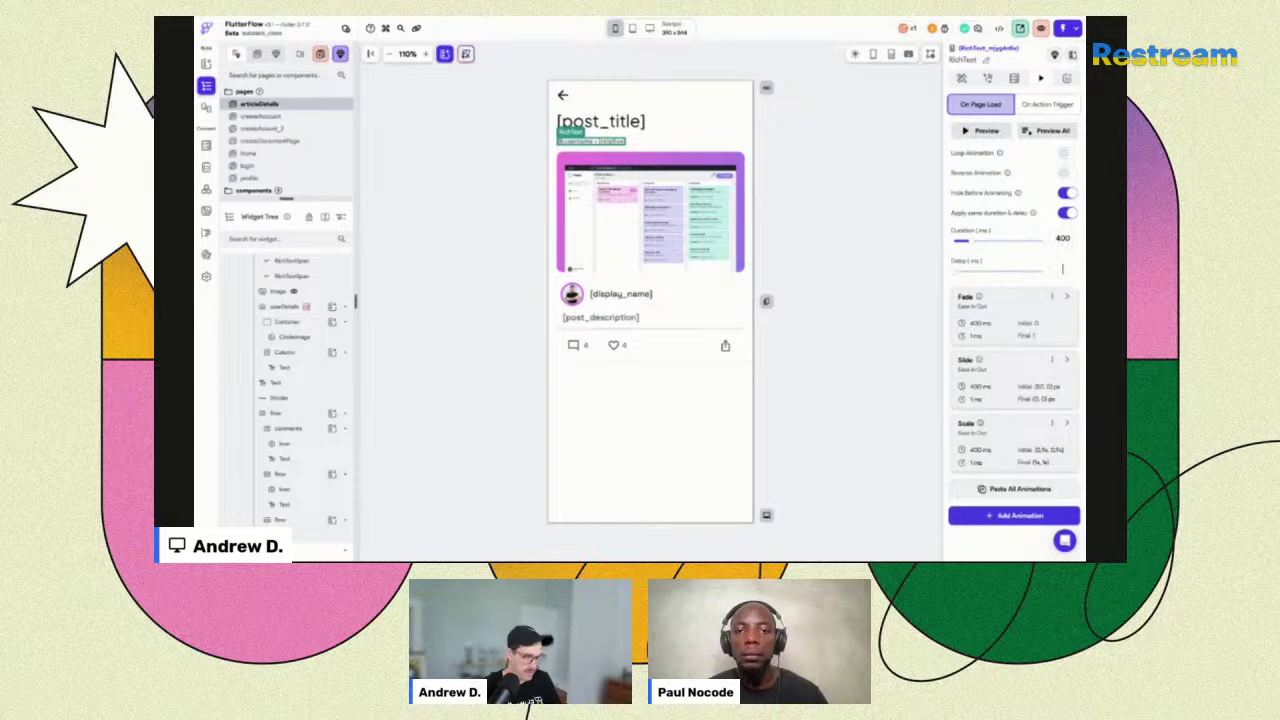
text(50)
click(1045, 131)
click(1043, 131)
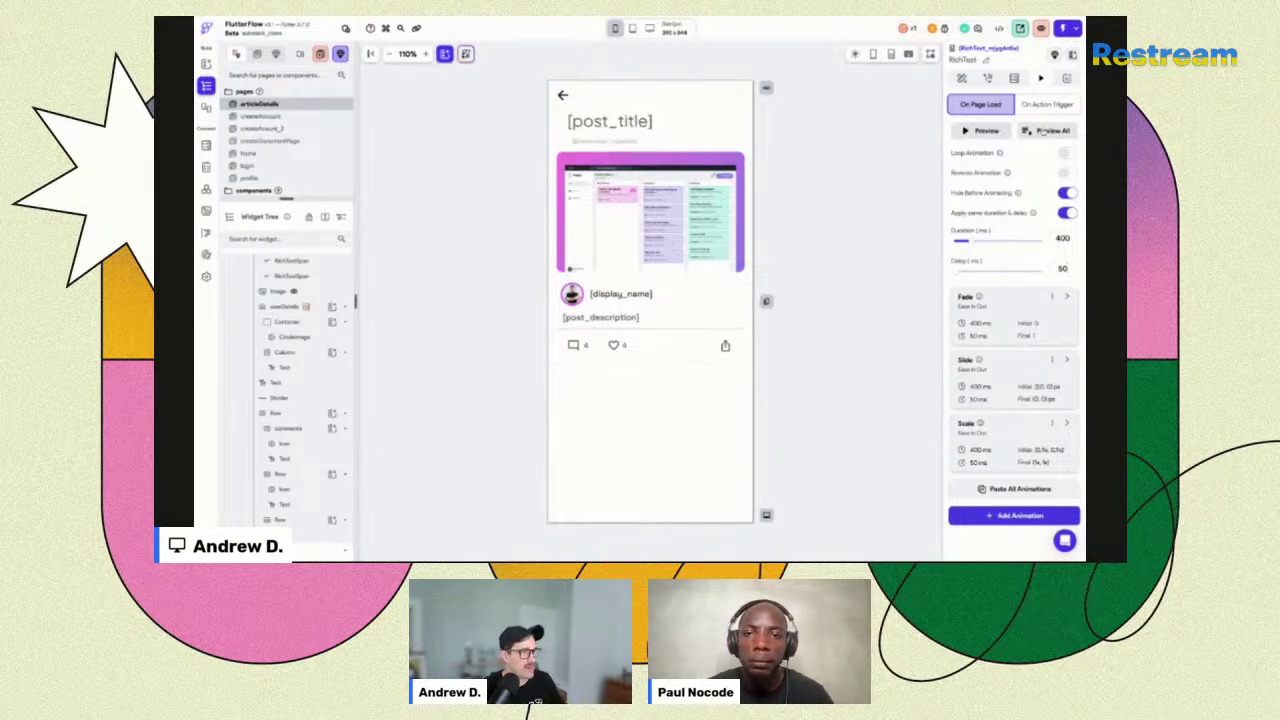
click(1043, 131)
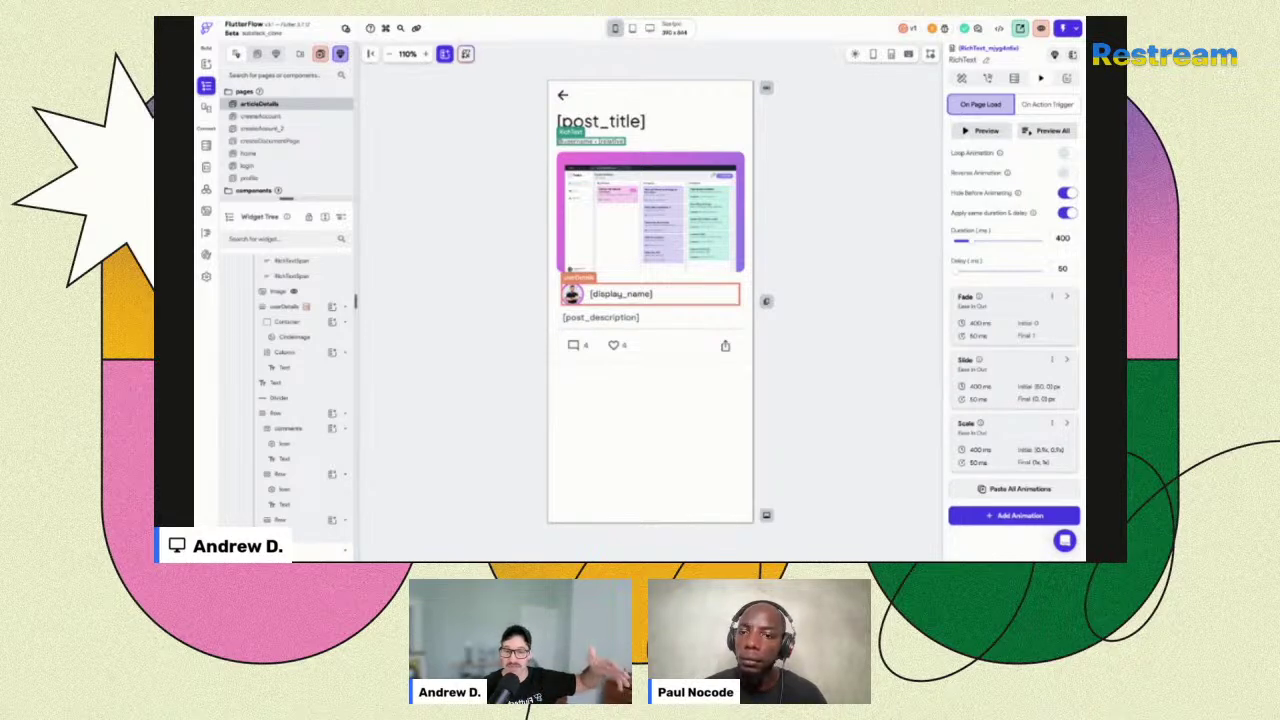
Paste the animations onto the userDetails row with Hide Before Animating, shared duration and delay, and a 150 ms delay, and preview all.
click(584, 214)
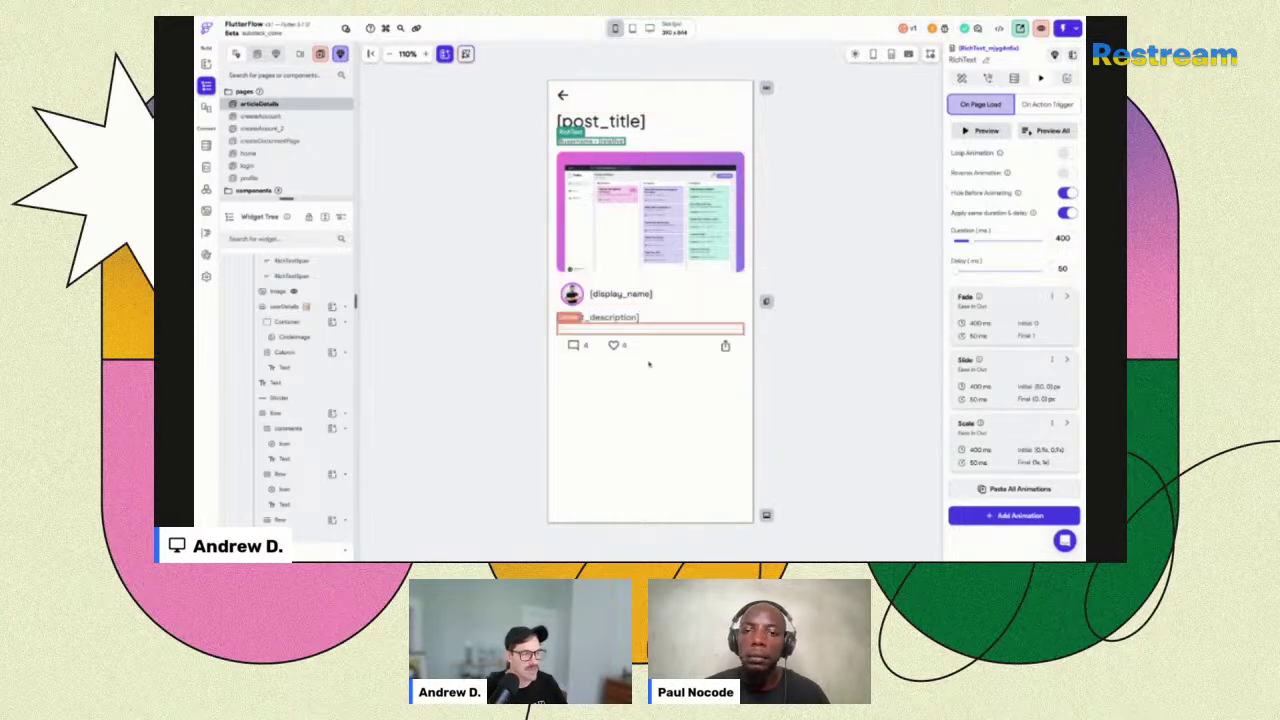
click(696, 300)
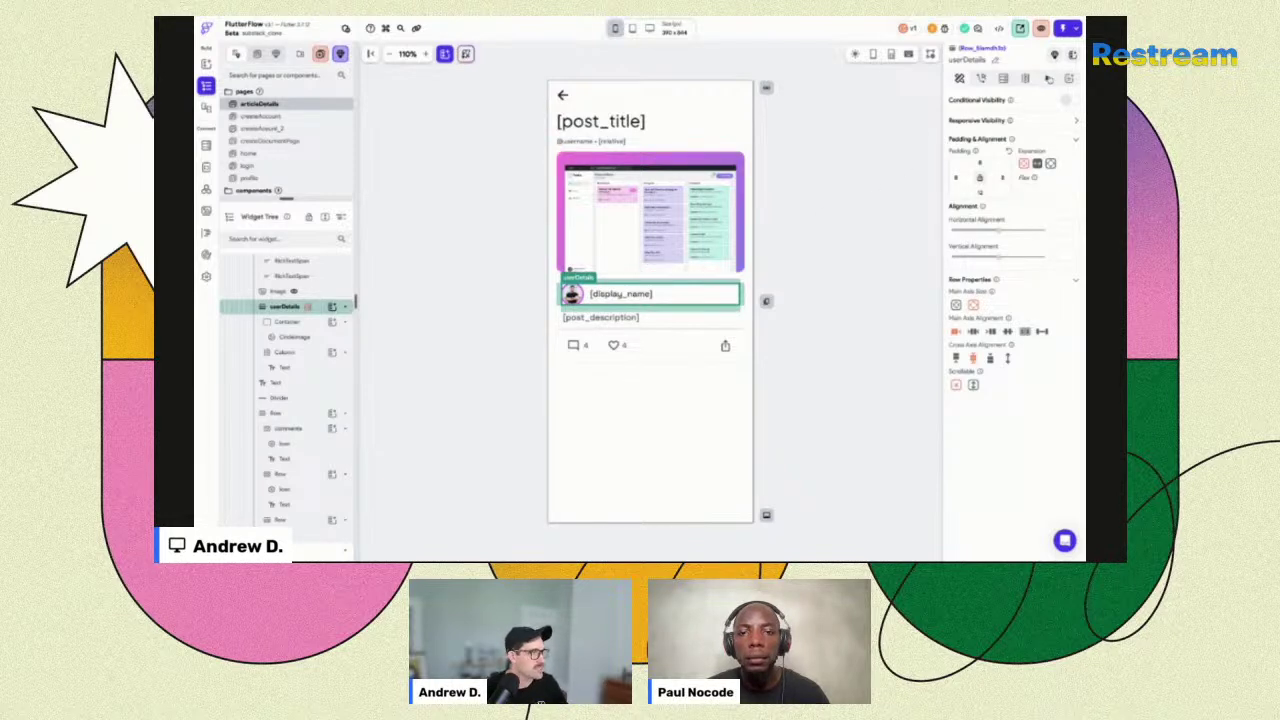
click(1047, 79)
click(1019, 132)
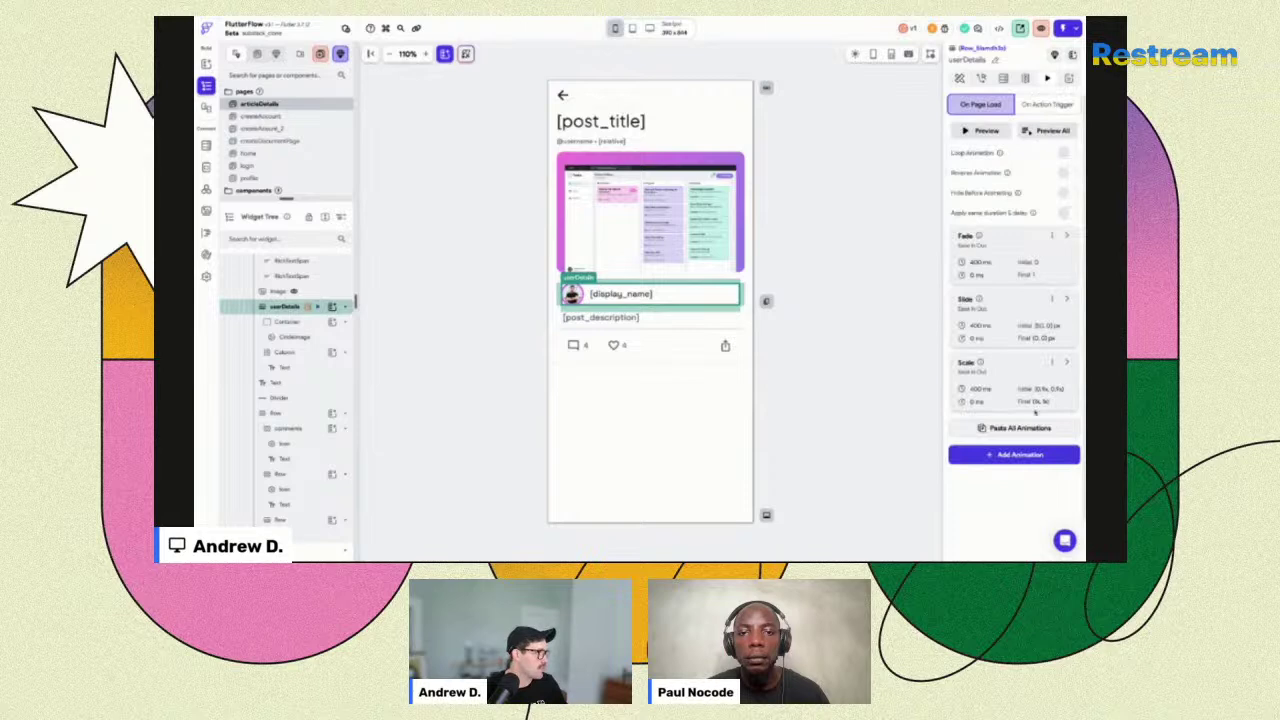
click(1068, 213)
click(1067, 192)
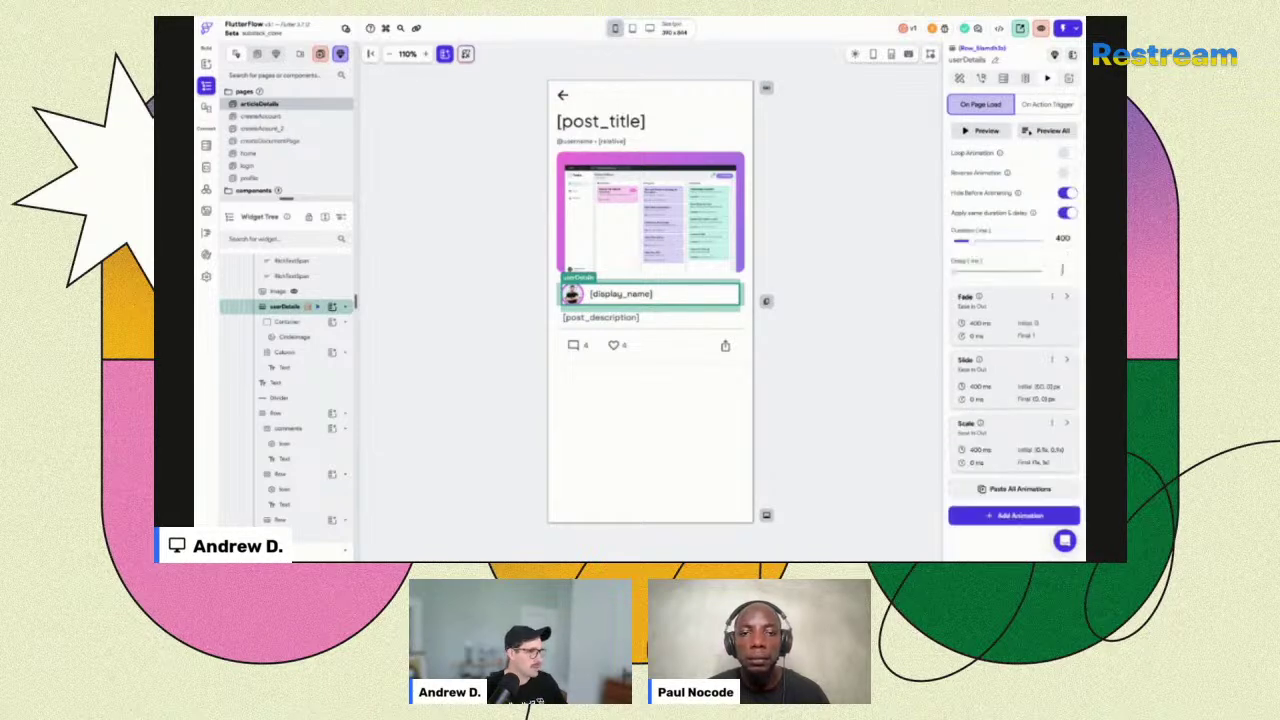
click(1063, 268)
text(150)
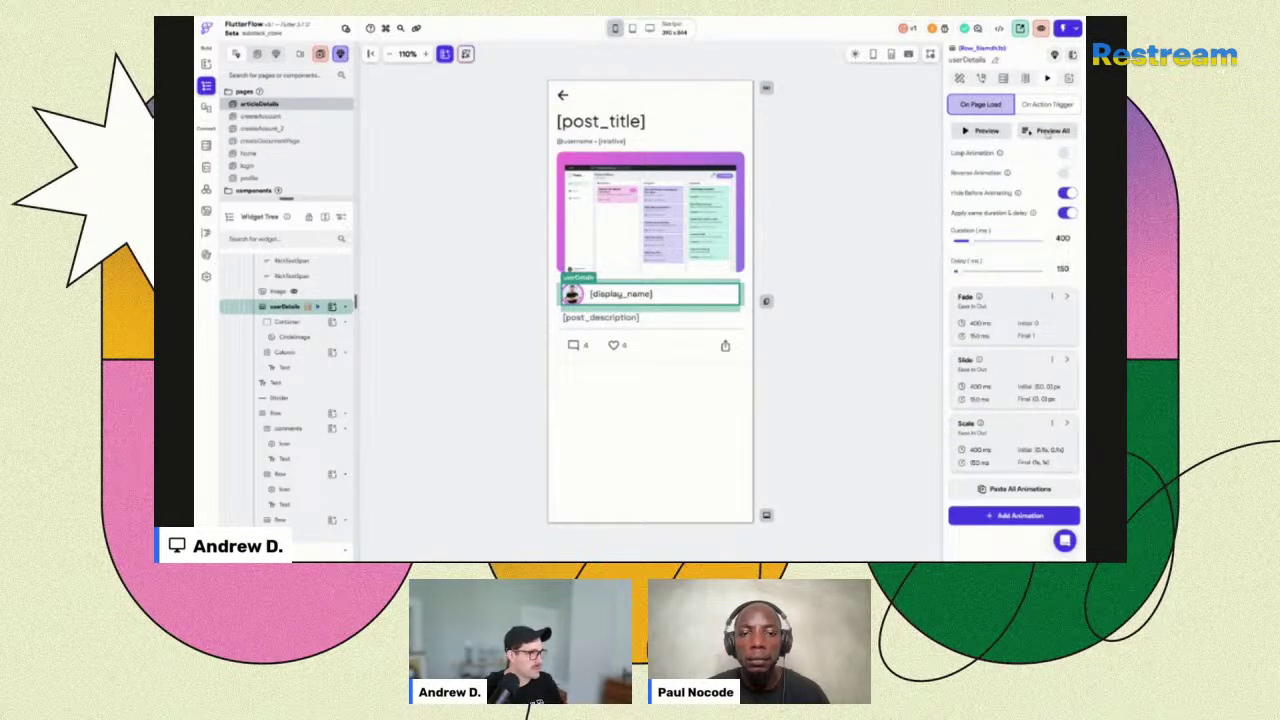
click(1047, 132)
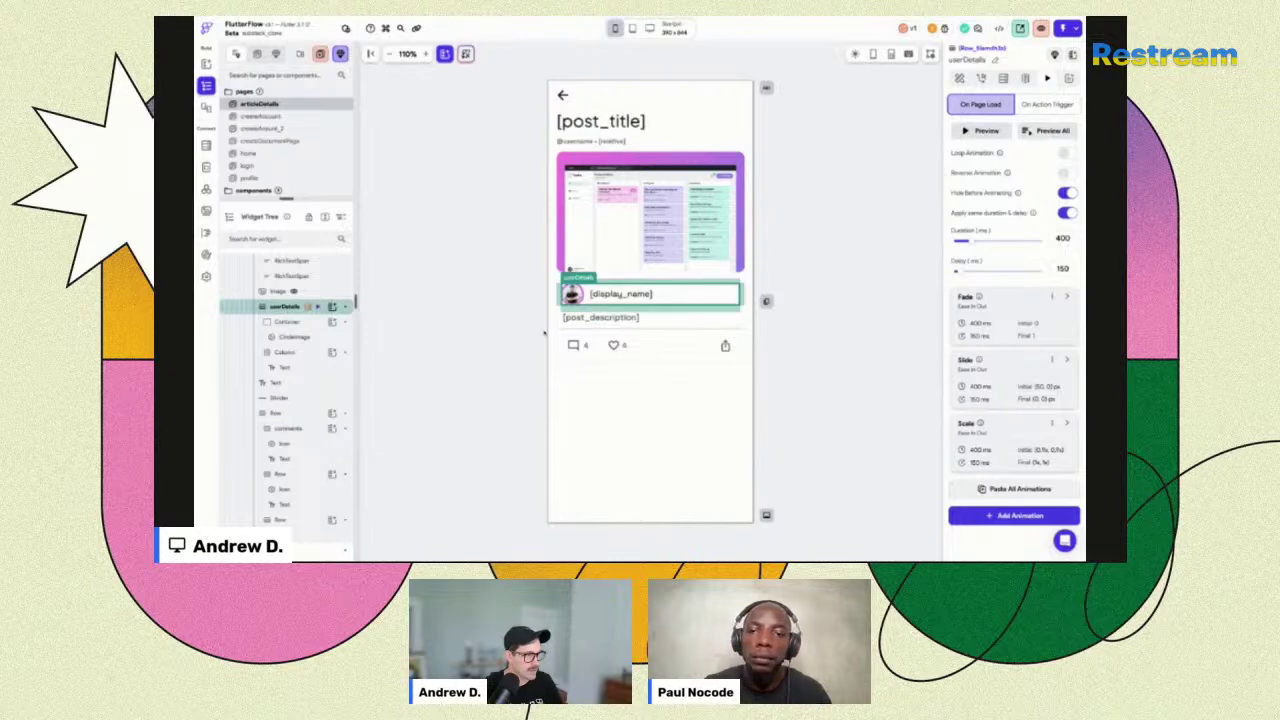
Paste the animations onto the post_description text with Hide Before Animating, shared duration and delay, and a 160 ms delay.
click(607, 321)
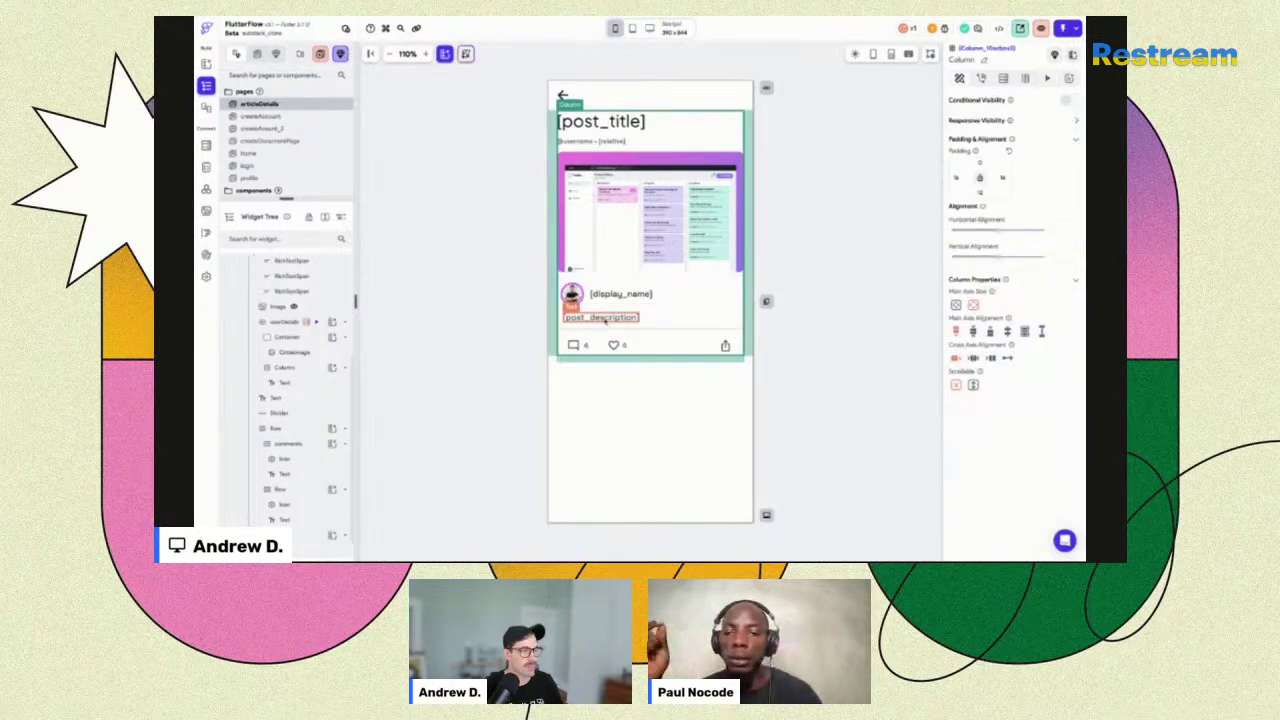
click(605, 319)
click(1040, 79)
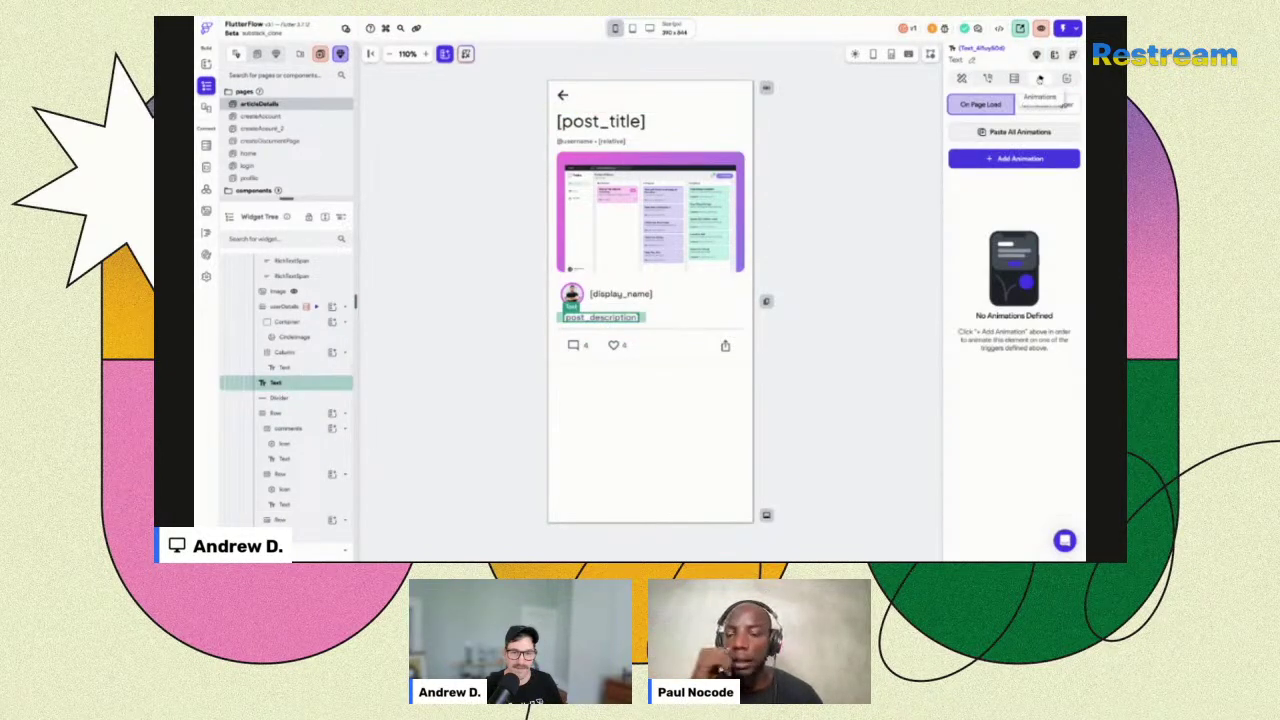
click(1020, 131)
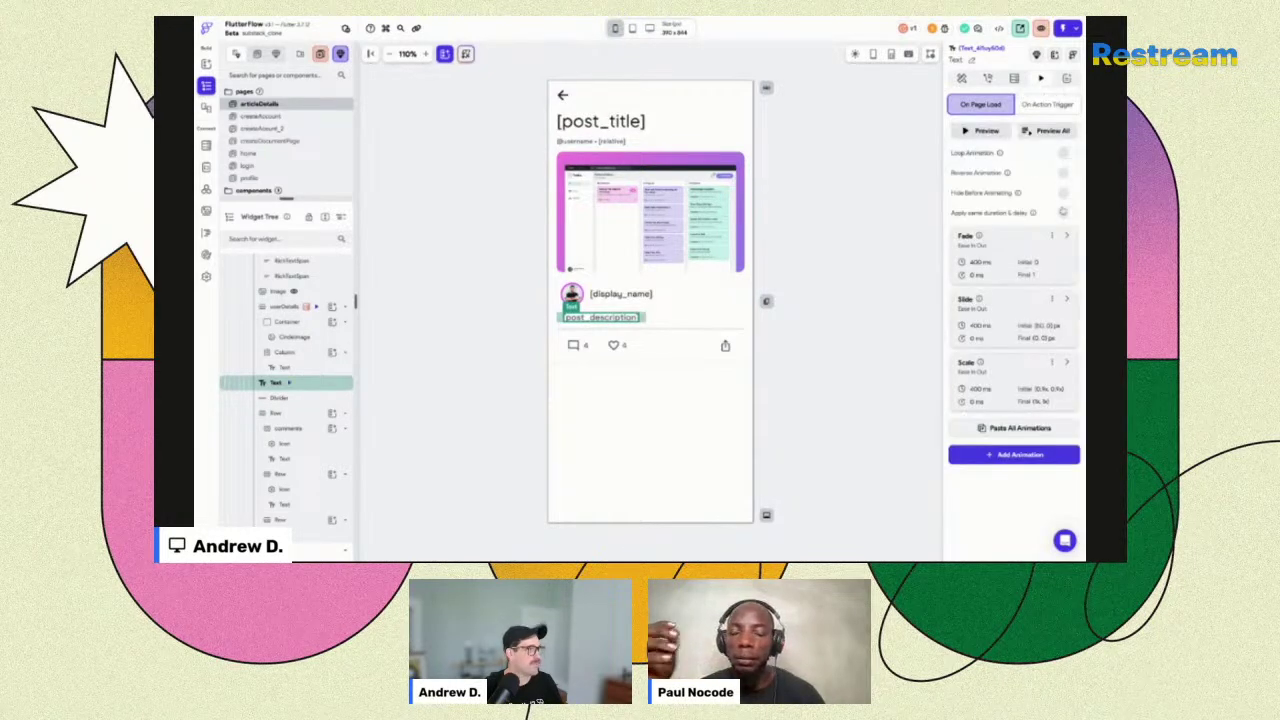
click(1063, 212)
click(1066, 192)
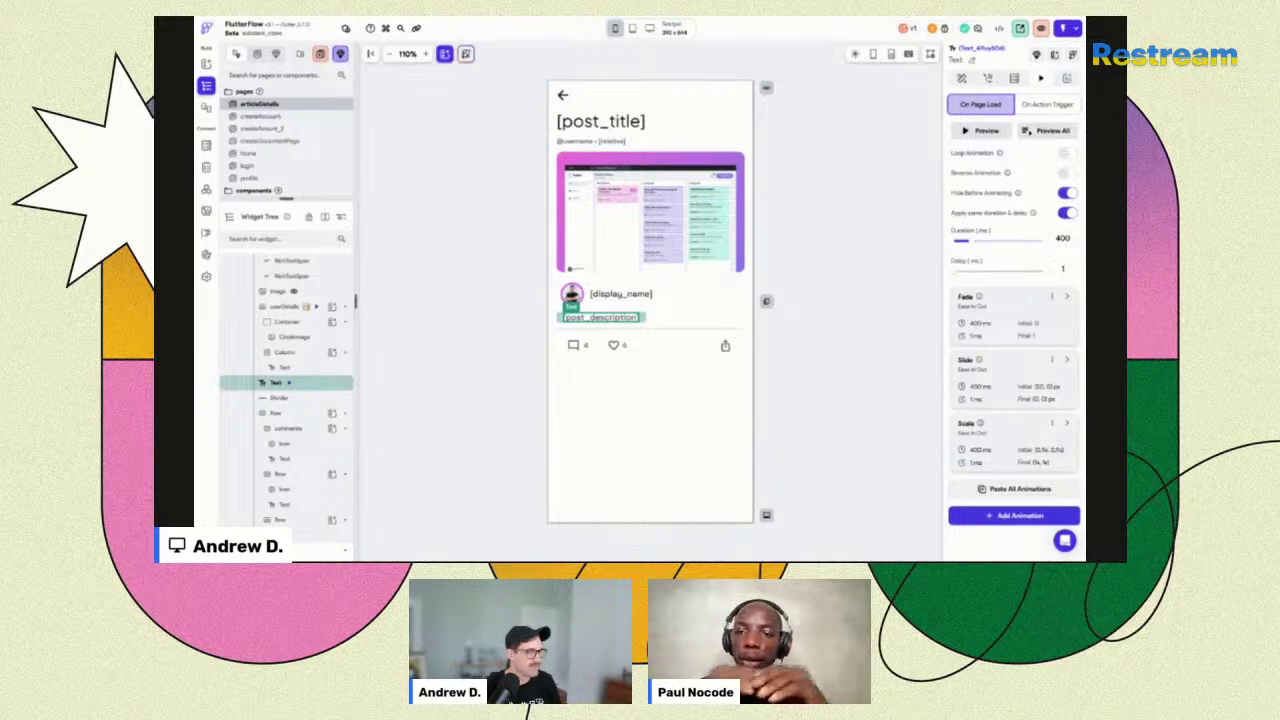
text(6)
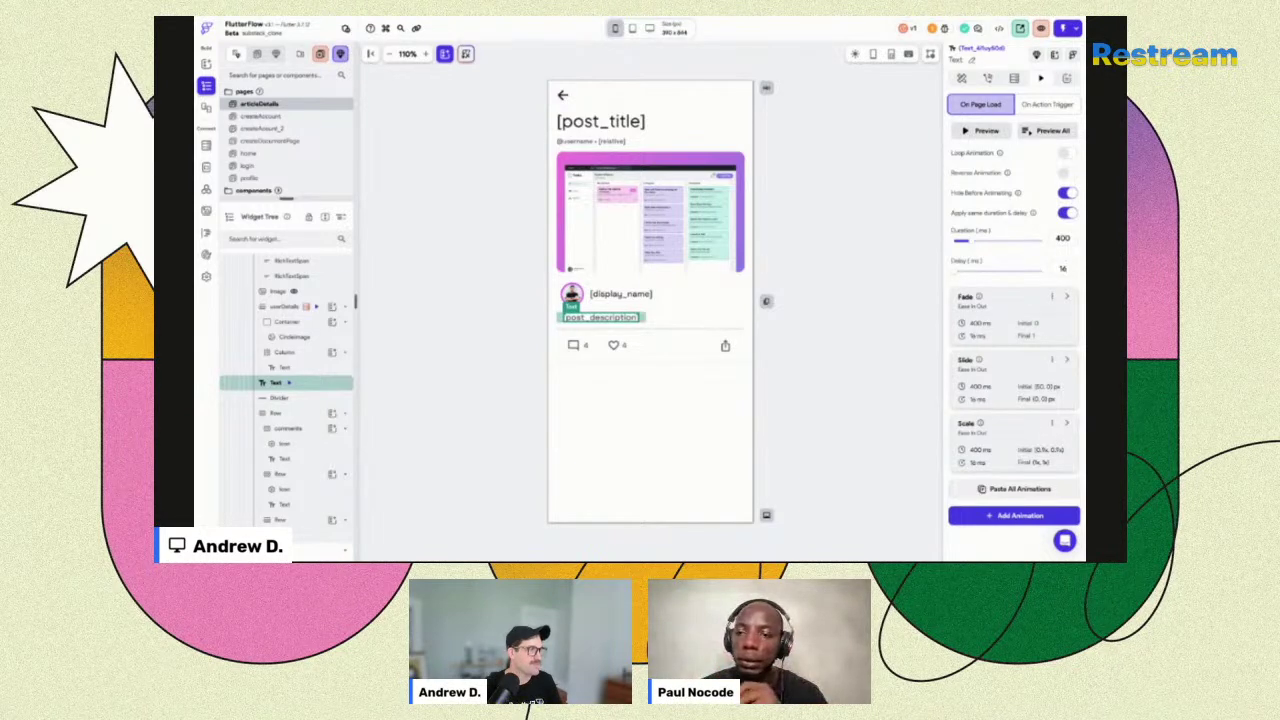
text(0)
Set the shared animation delay of the userDetails row to 10 ms.
click(676, 294)
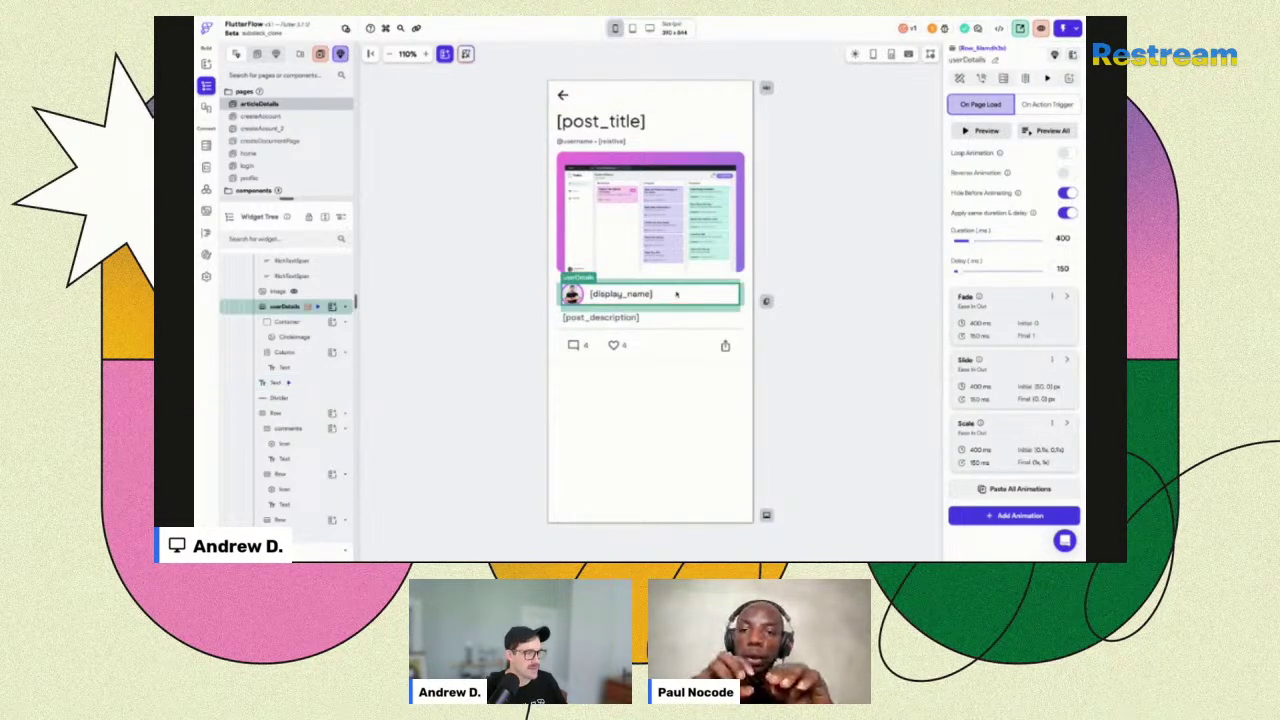
double_click(1029, 269)
text(10)
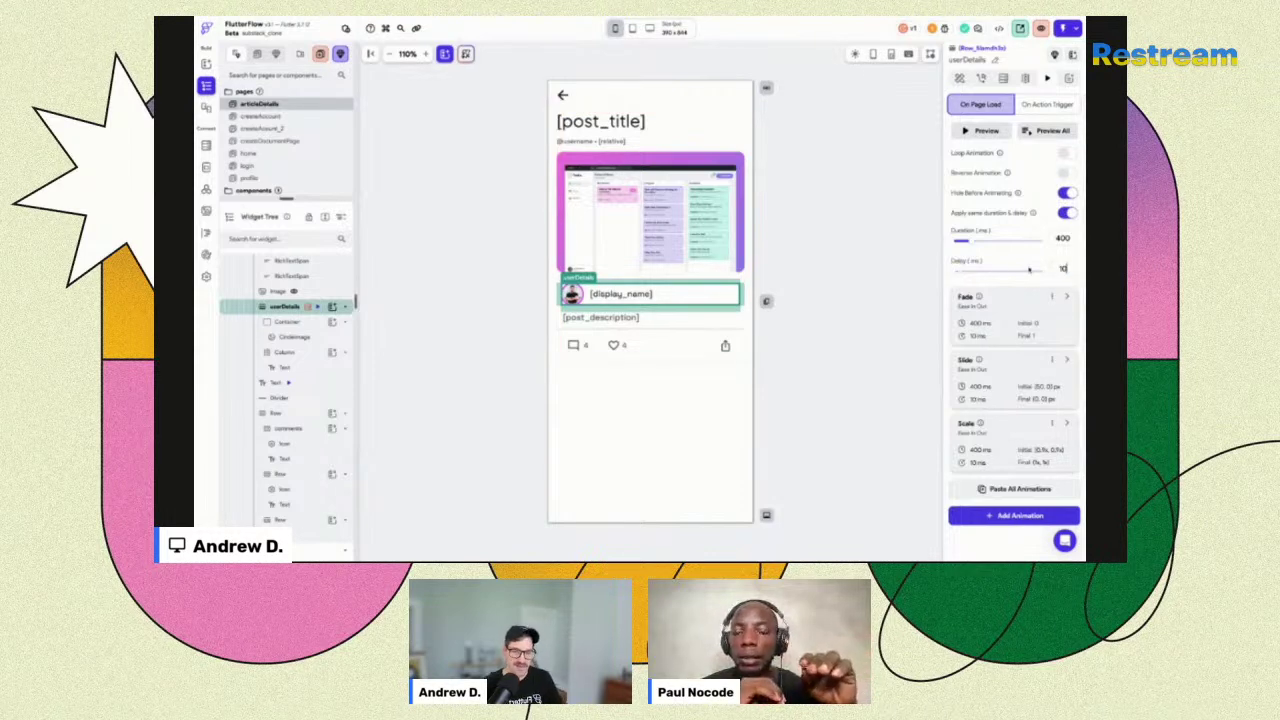
Set the post_description text's animation delay to 150 ms and its bottom padding to 12.
click(664, 331)
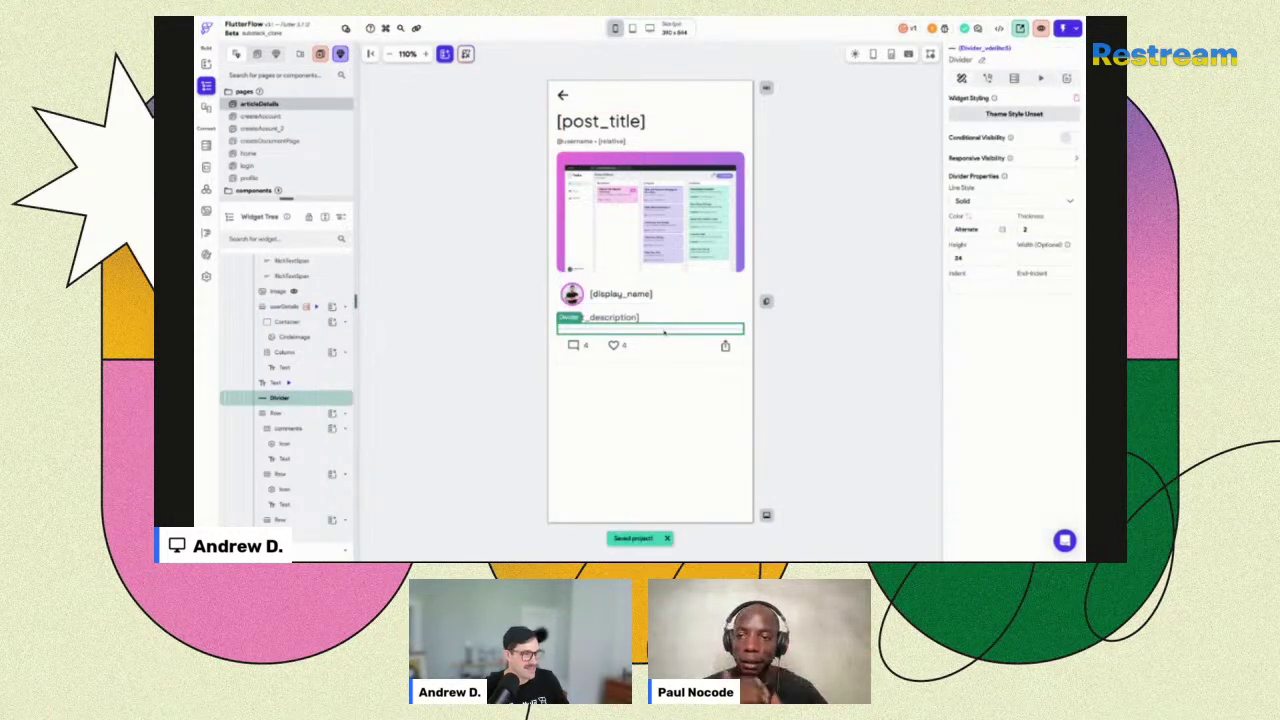
key(Up)
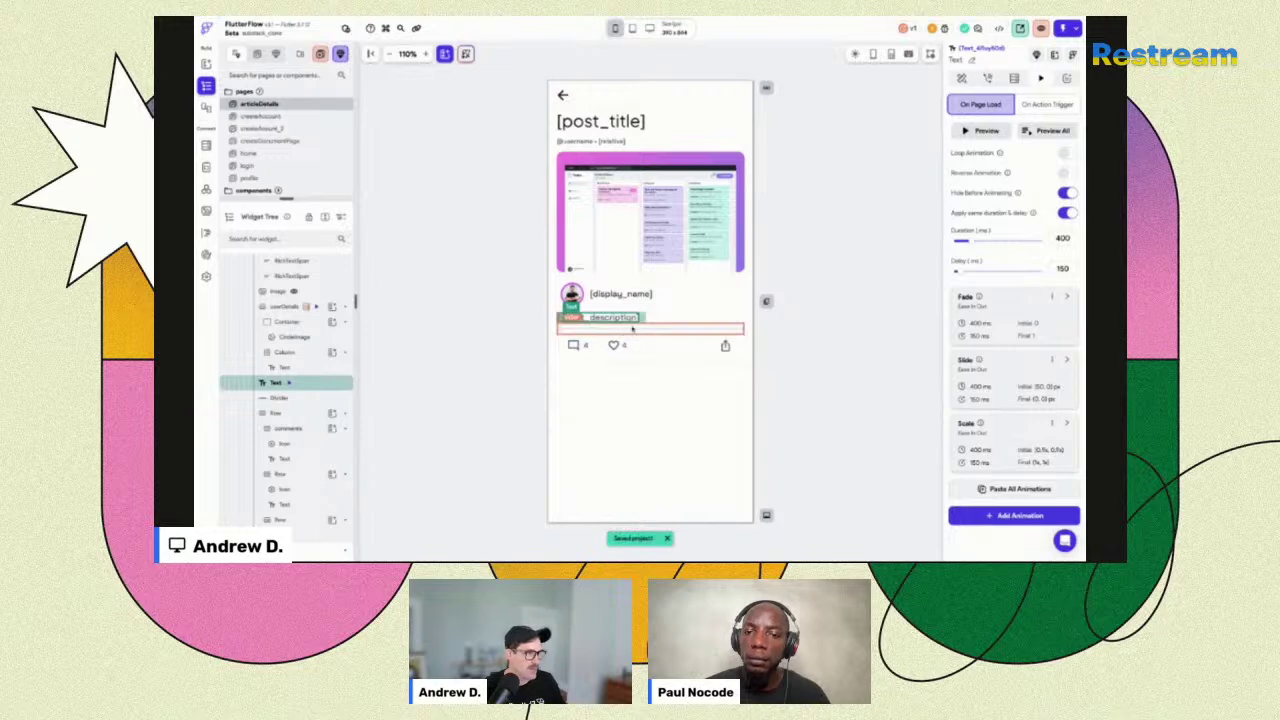
click(962, 78)
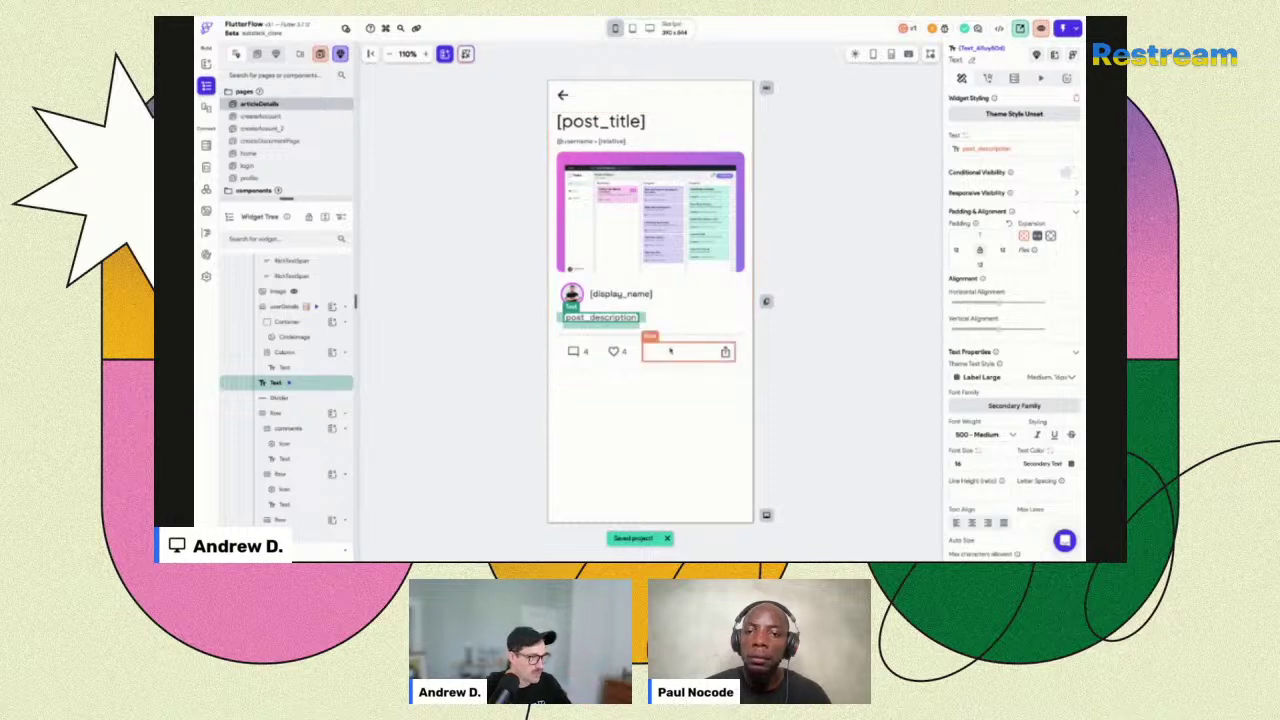
click(635, 356)
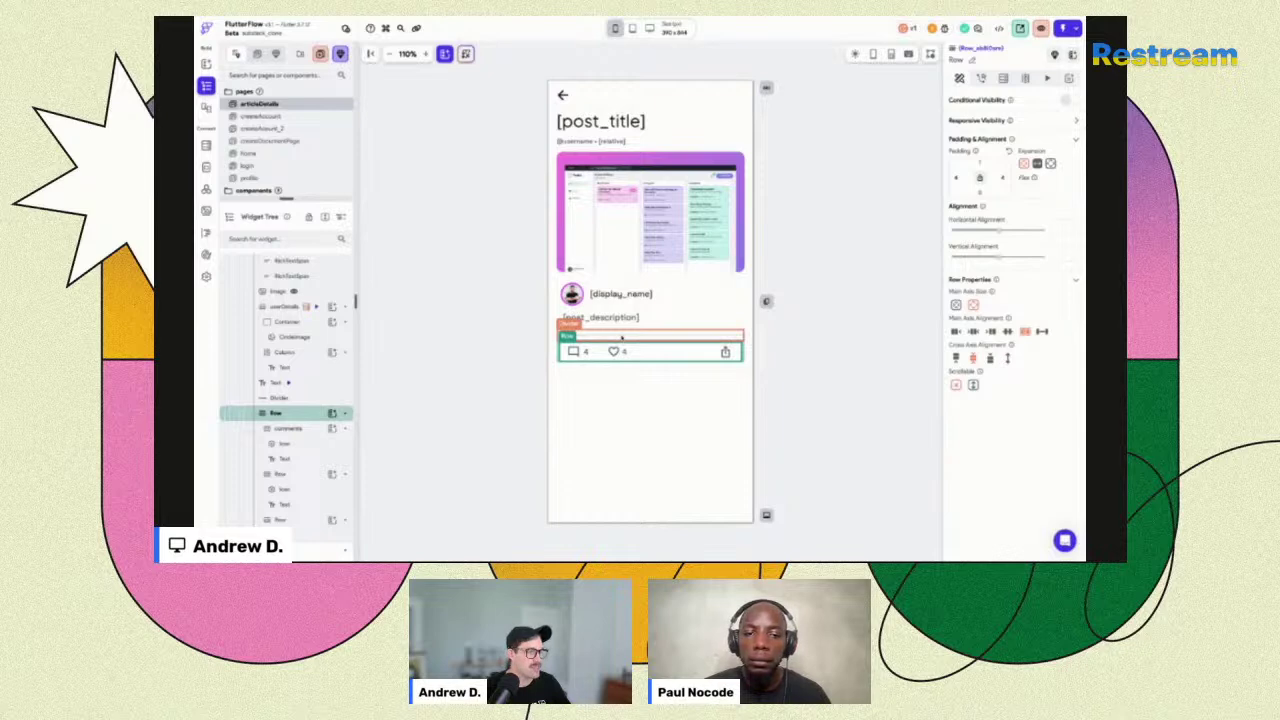
Add a page-load Fade to the articleDetails divider with Hide Before Animating, shared duration and delay, 400 ms duration and 250 ms delay.
click(662, 334)
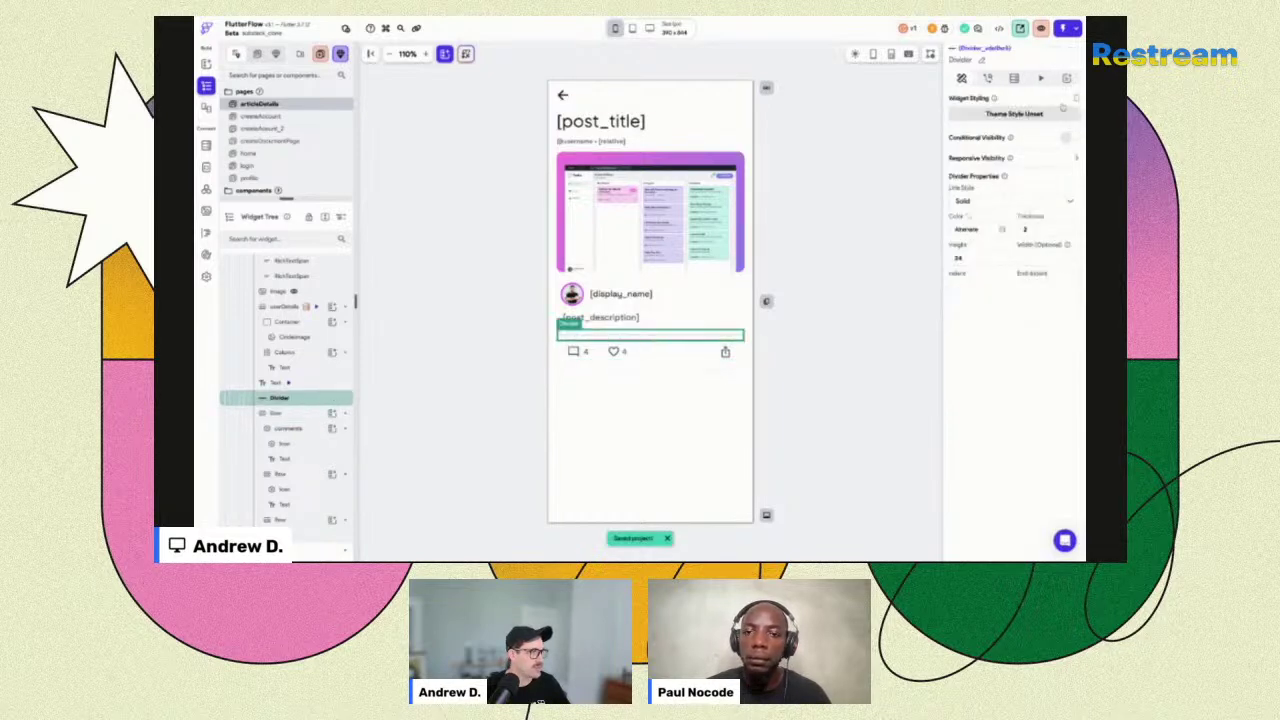
click(1040, 80)
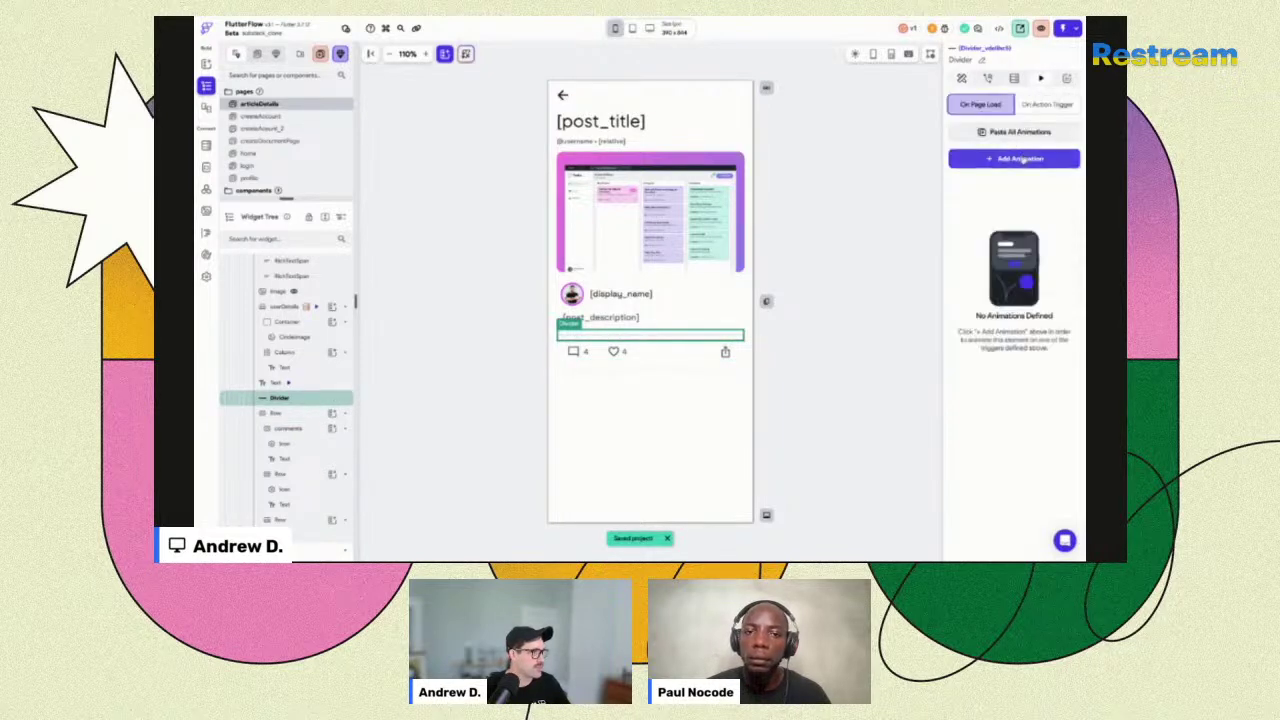
click(1014, 158)
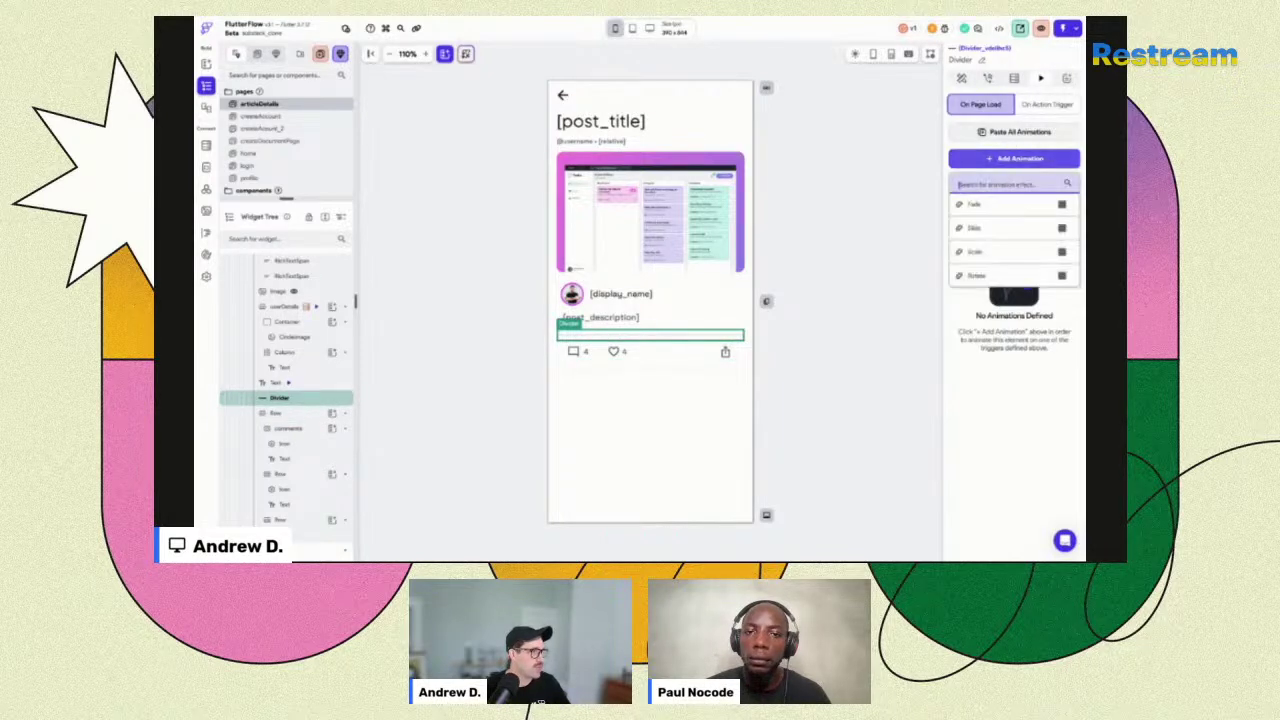
click(996, 206)
click(1066, 213)
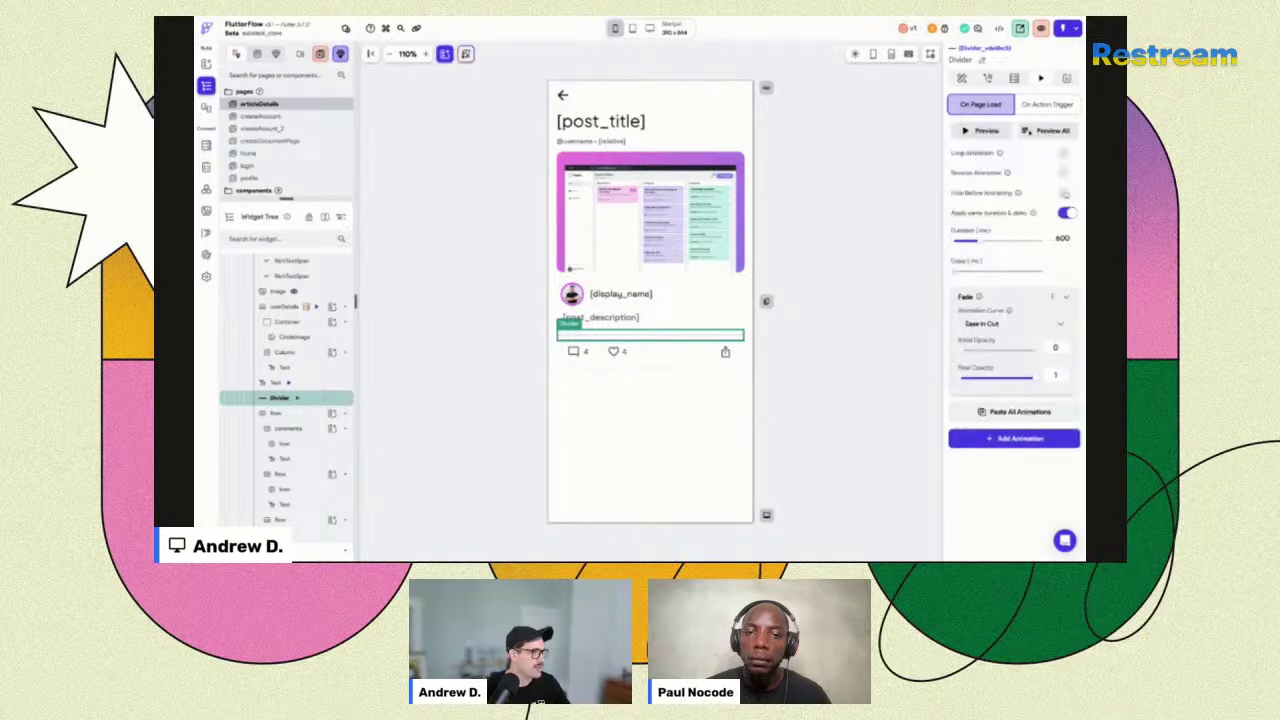
text(400)
click(1063, 268)
text(250)
click(1066, 296)
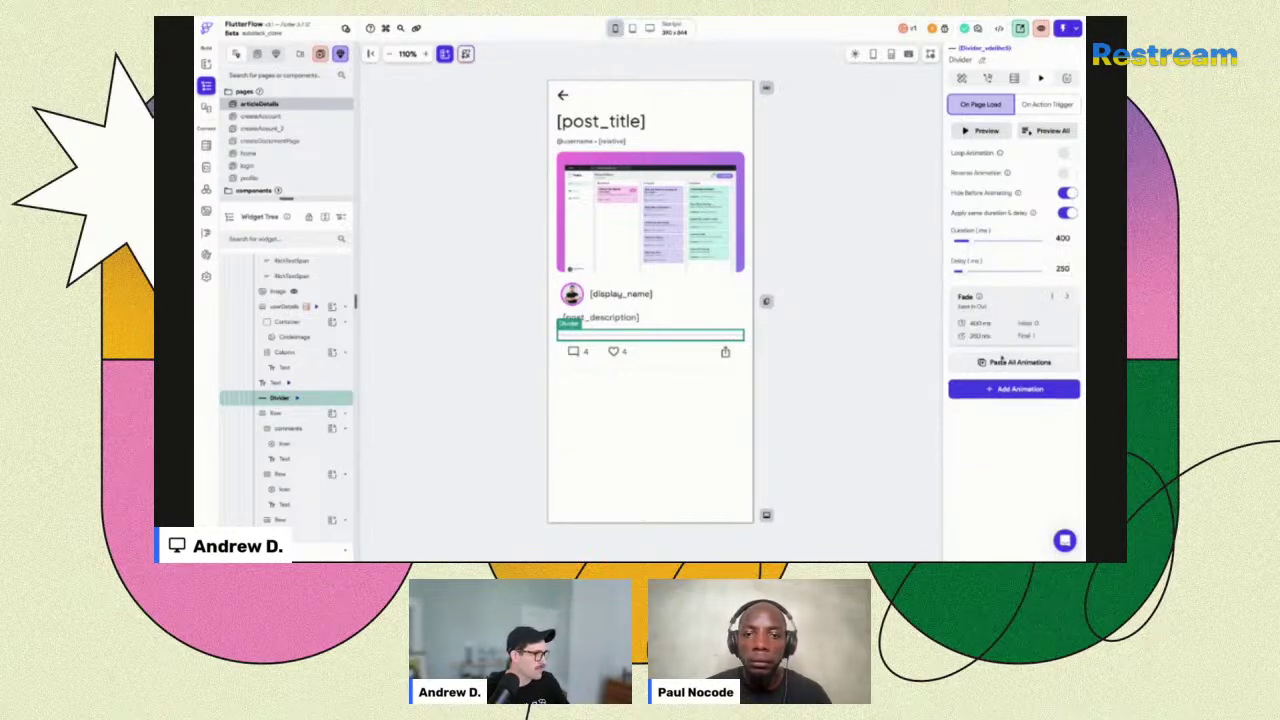
Add a Slide animation to the divider with a vertical initial position of 20 px.
click(1015, 362)
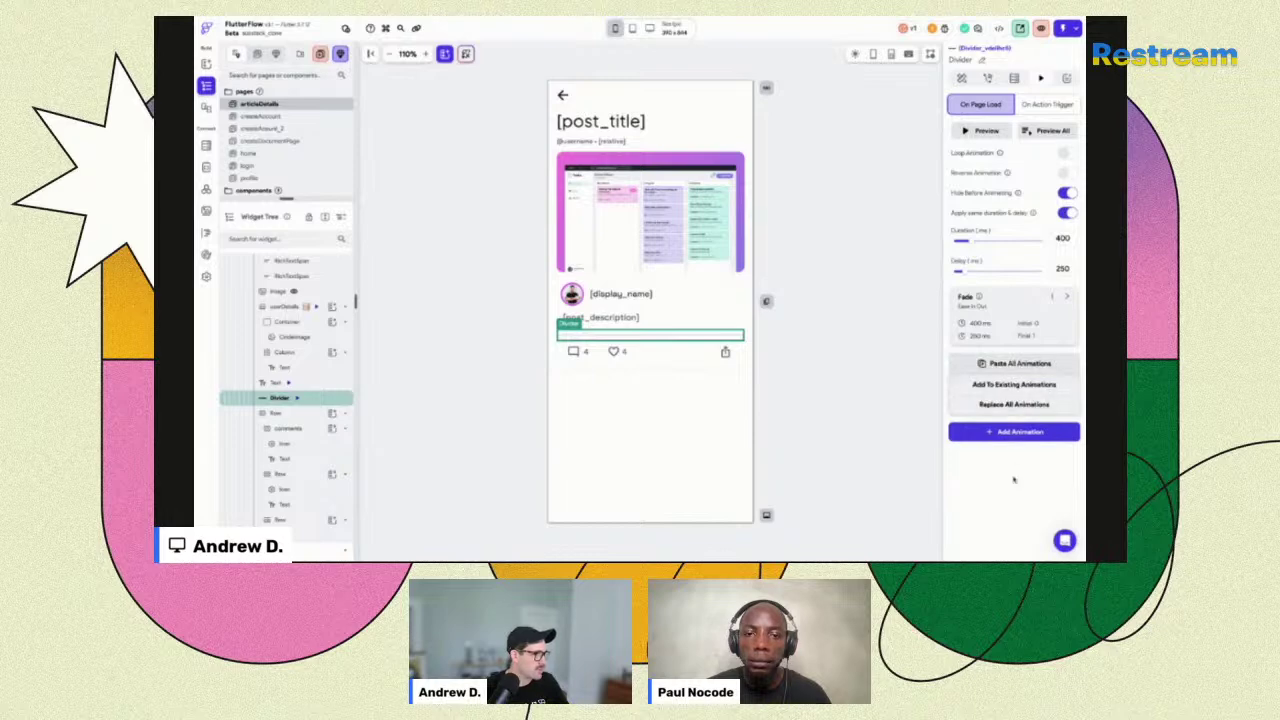
click(1014, 431)
click(985, 482)
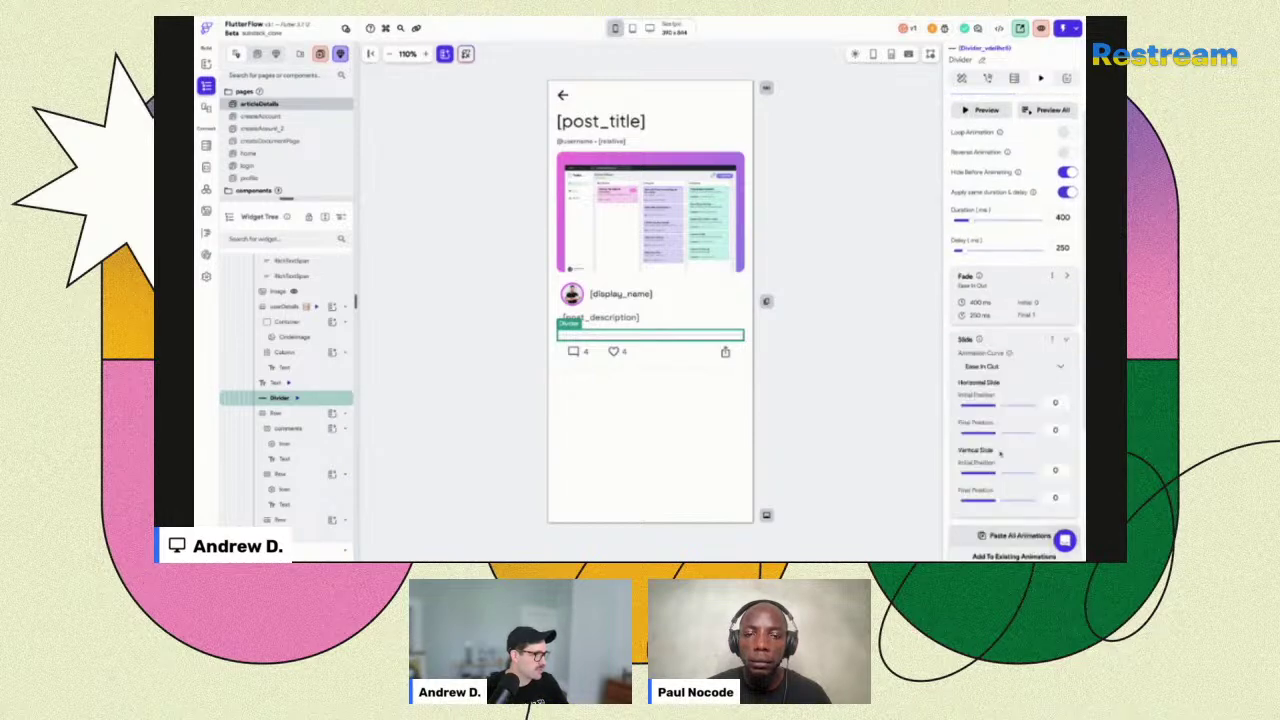
click(1067, 341)
click(1066, 275)
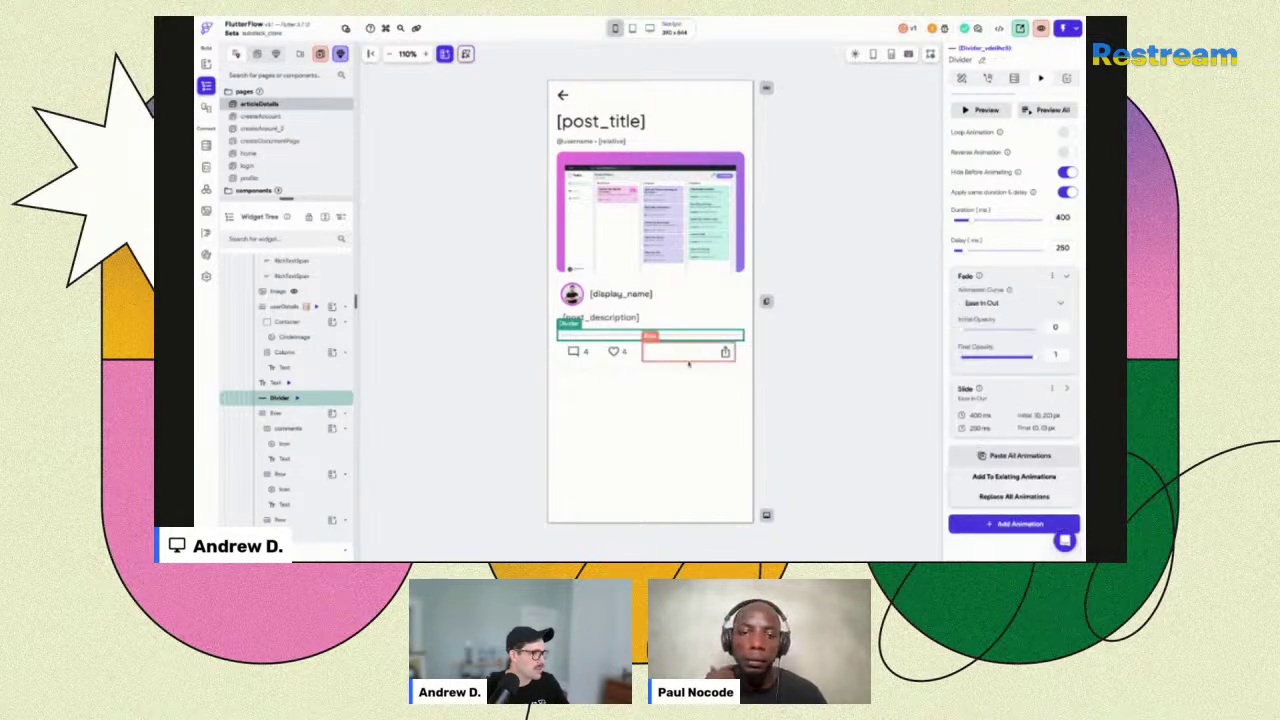
Copy all of the divider's page-load animations.
click(641, 364)
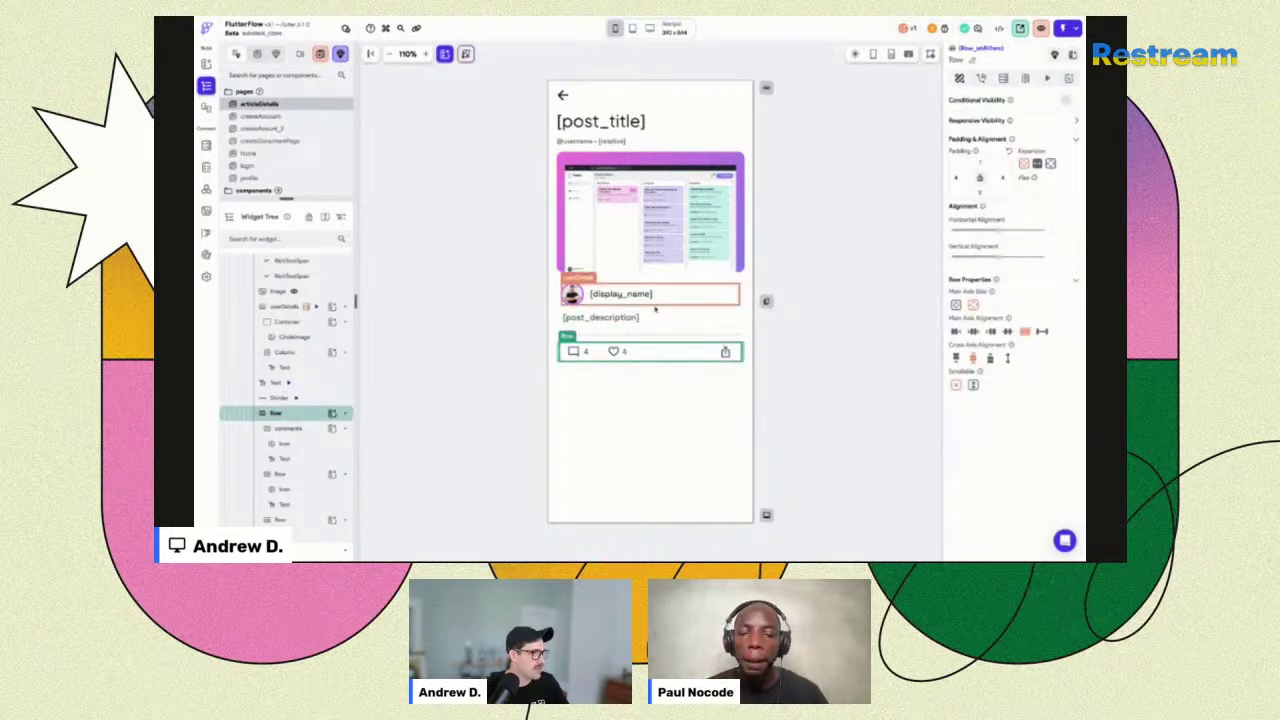
click(600, 335)
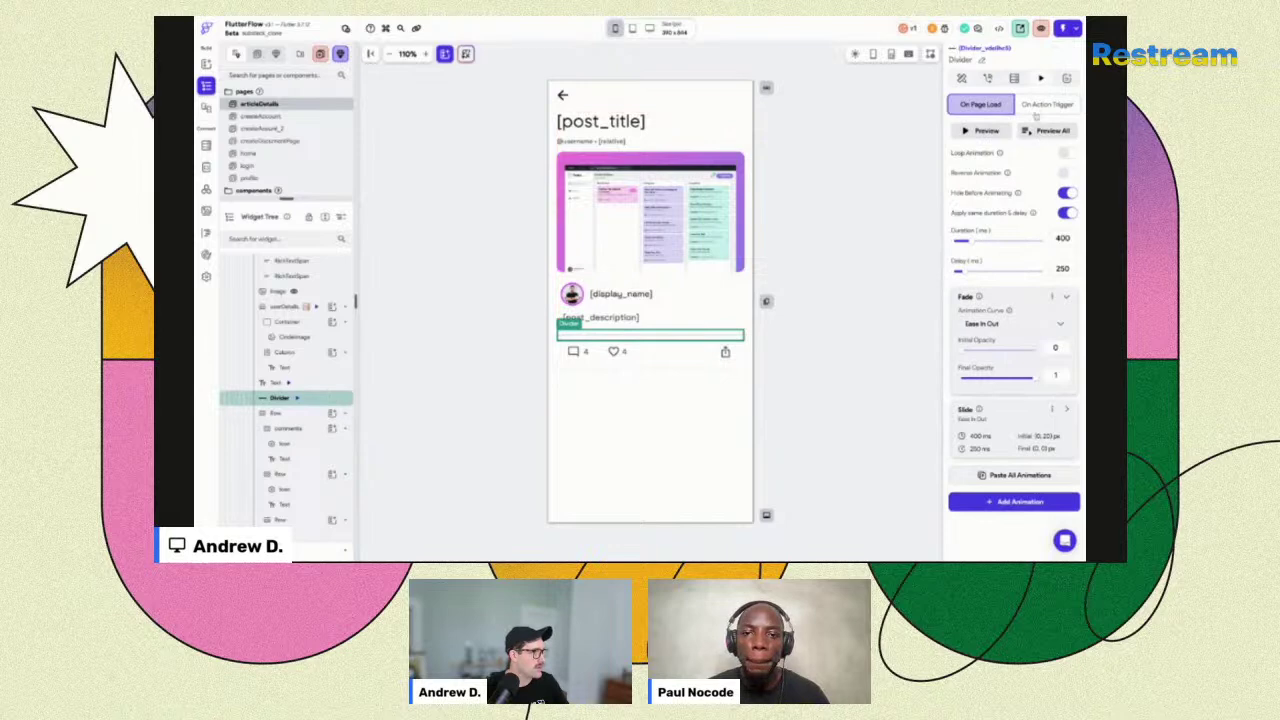
click(1051, 297)
click(1000, 337)
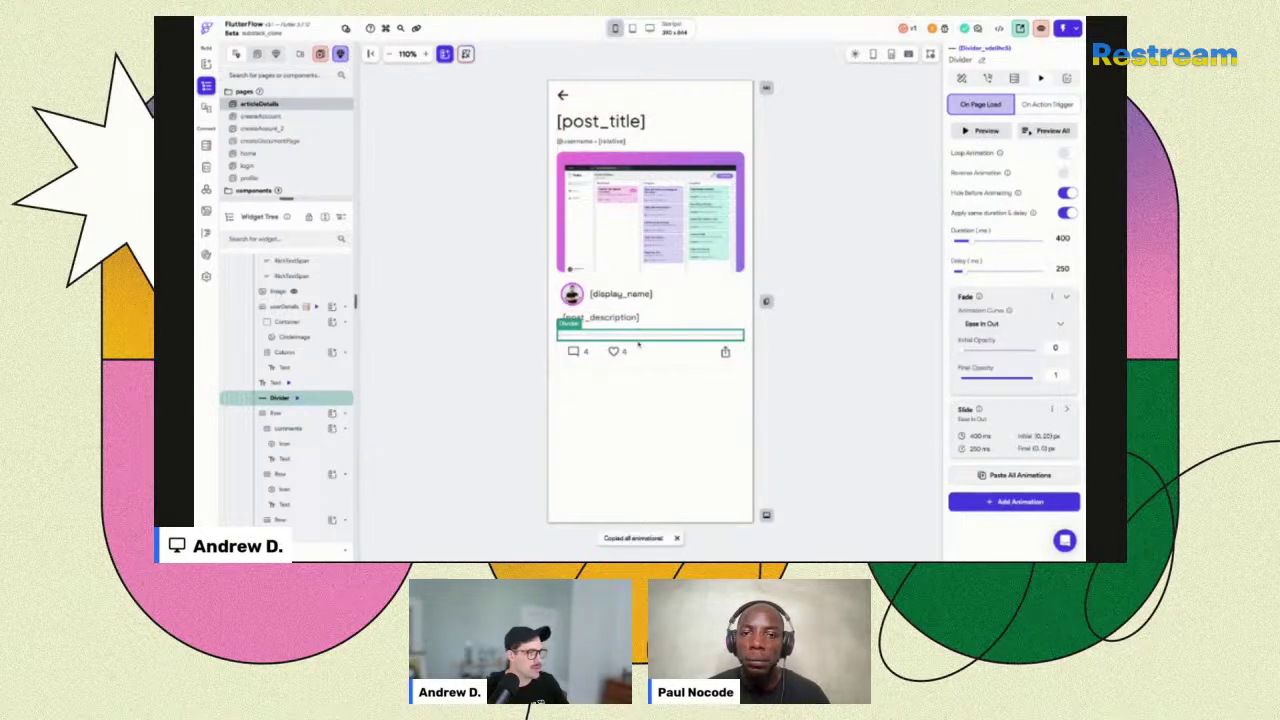
Paste the animations onto the comments and likes row with Hide Before Animating, shared duration and delay, and a 300 ms delay, and preview all.
click(640, 356)
click(636, 362)
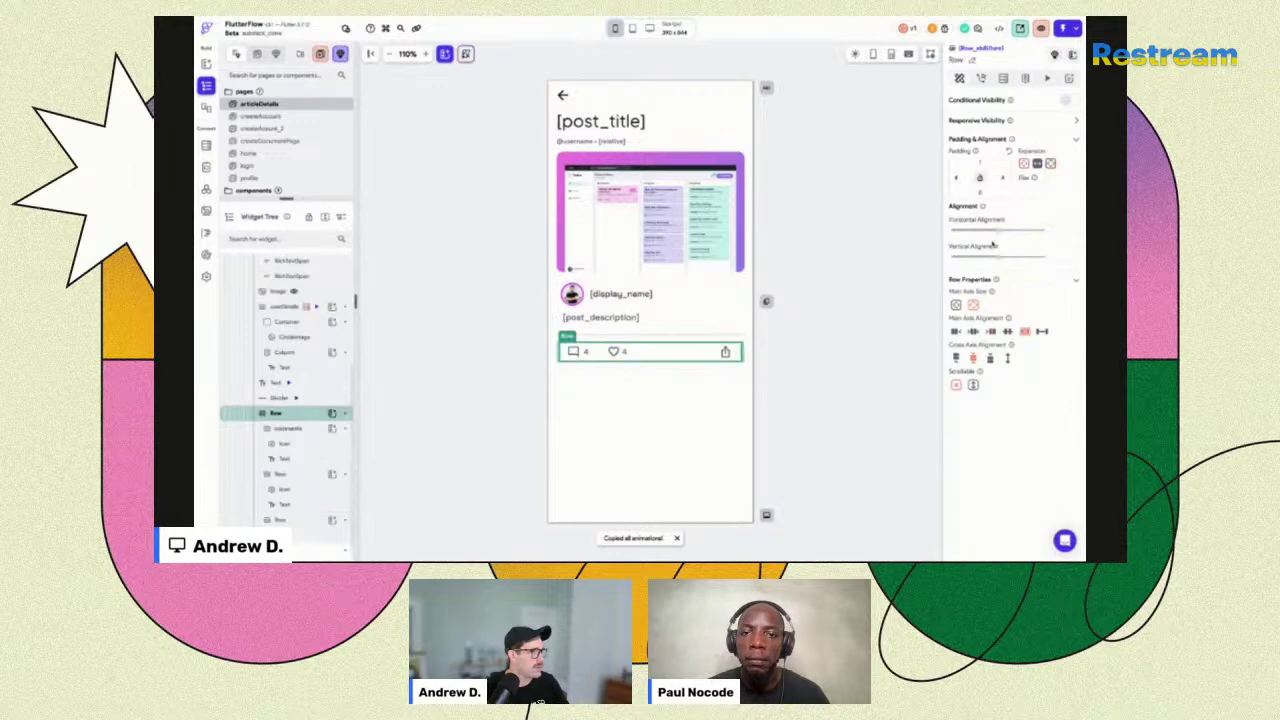
click(1047, 80)
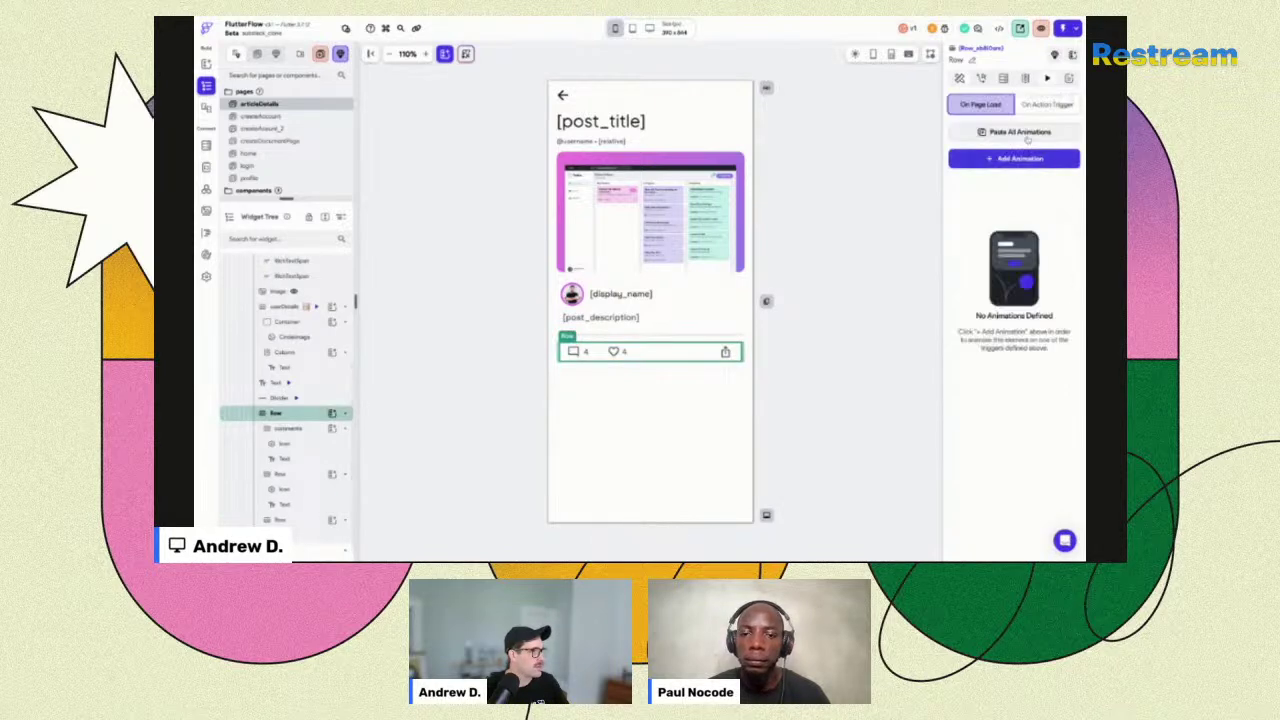
click(1027, 140)
click(1067, 193)
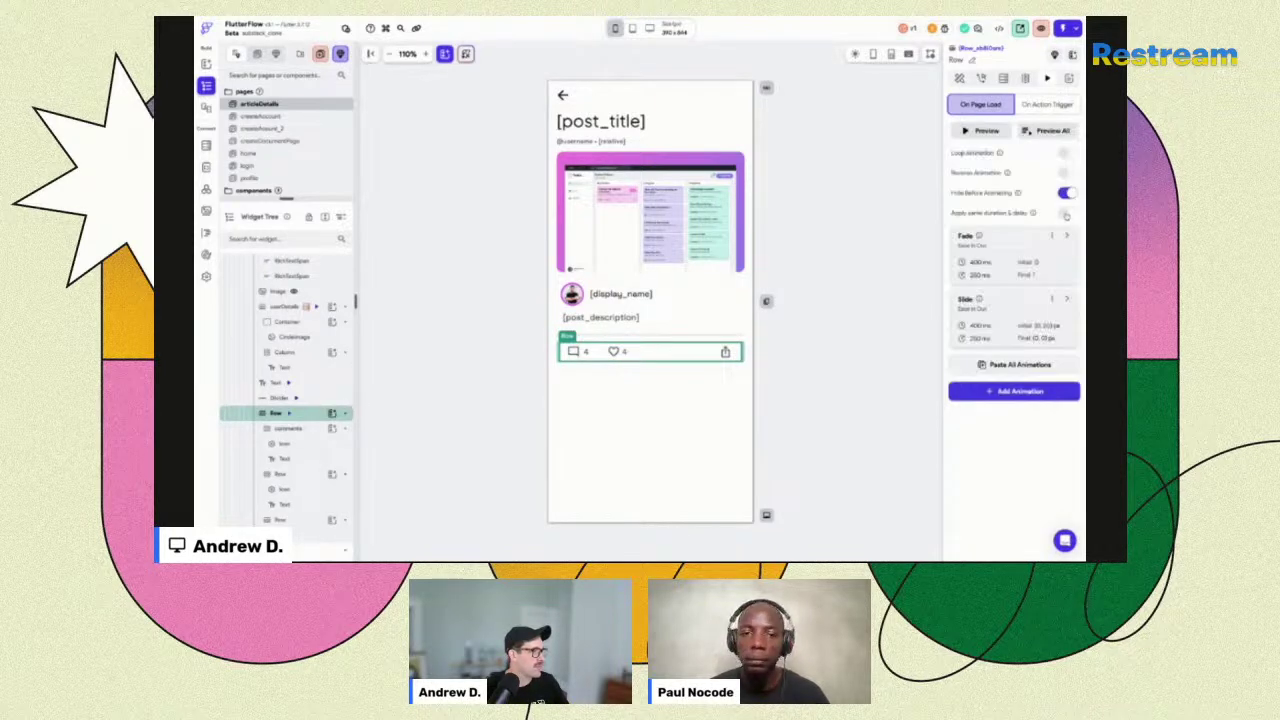
click(1067, 212)
double_click(1062, 268)
text(300)
click(1040, 131)
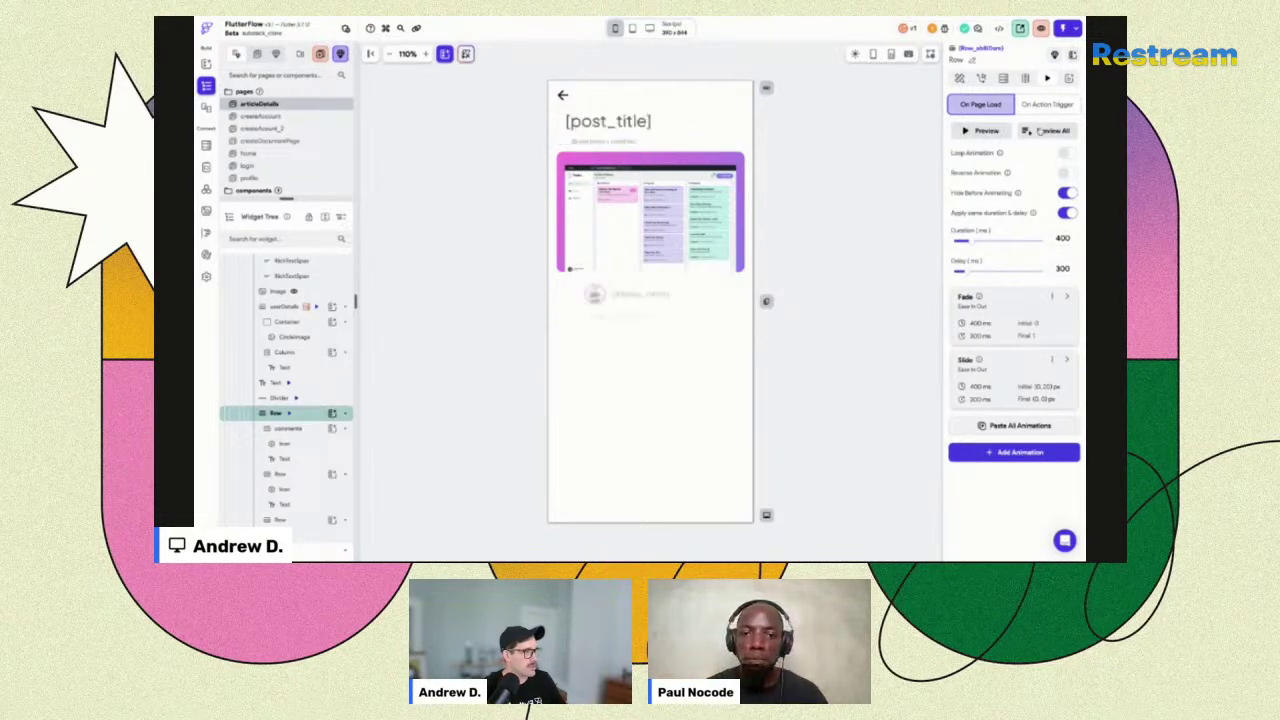
click(1047, 131)
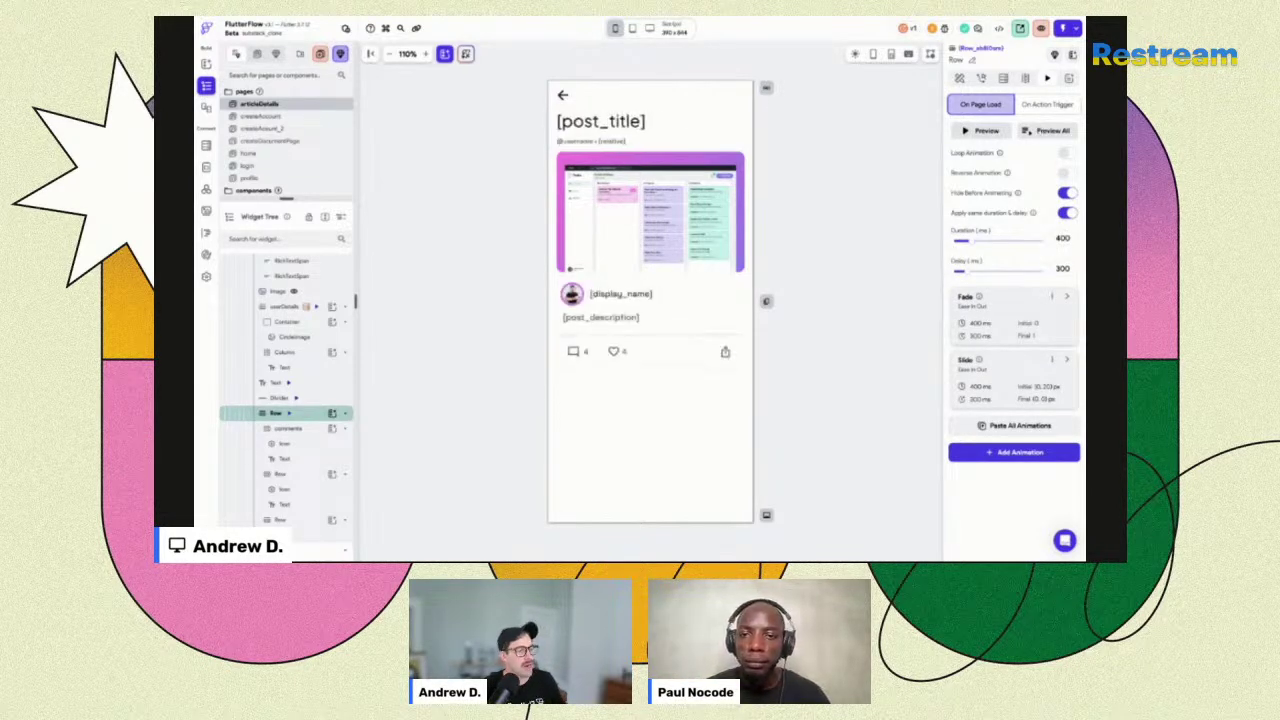
click(1047, 131)
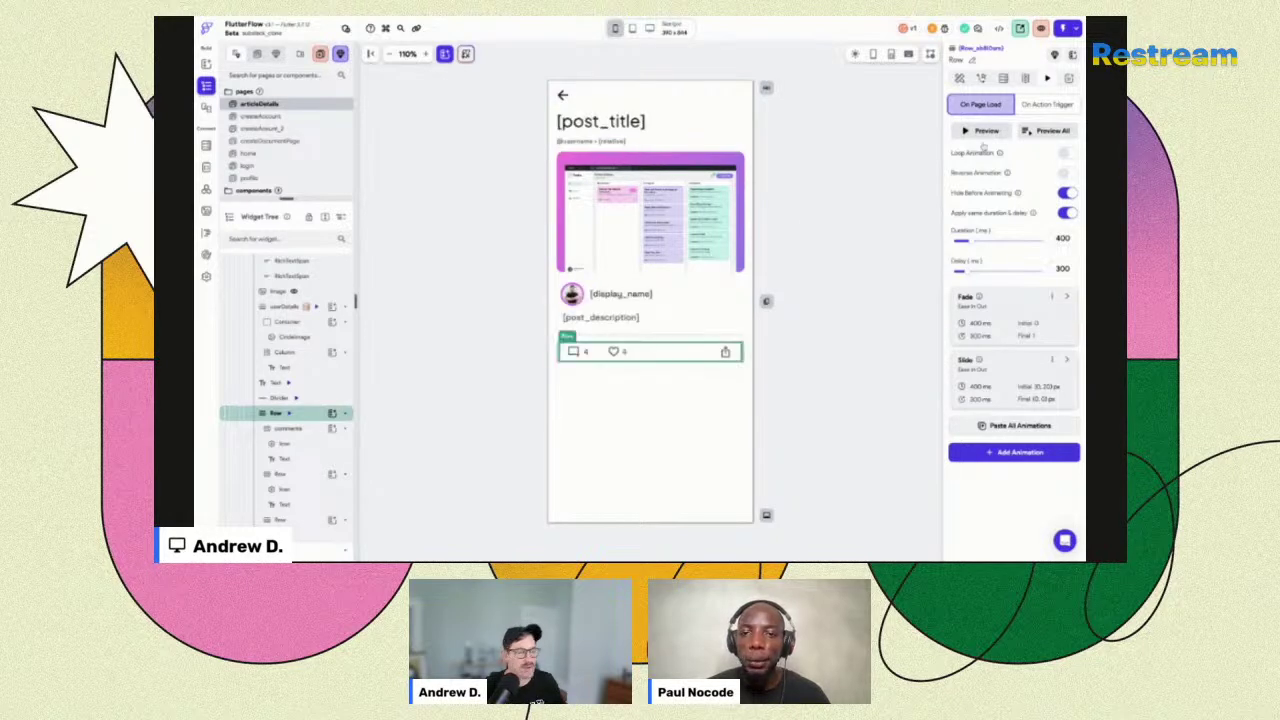
Test the transition between the home page post and articleDetails in app preview, repeatedly opening the post and going back.
click(828, 196)
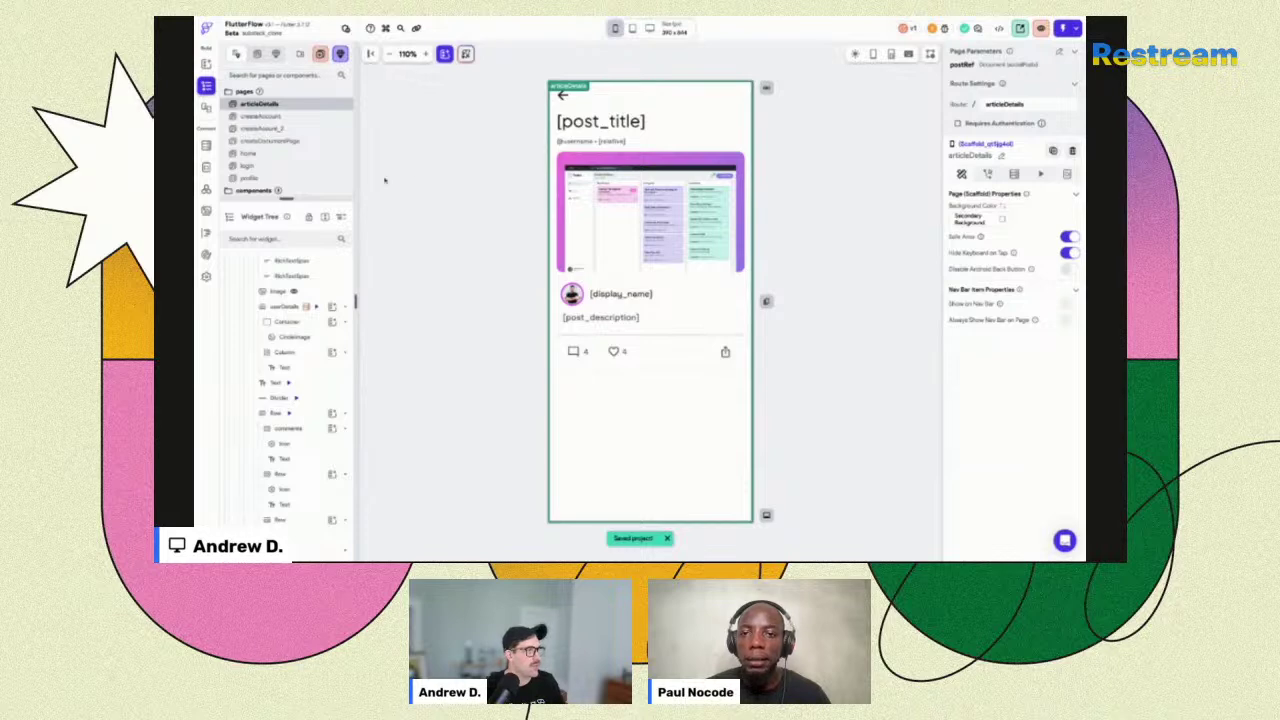
click(304, 155)
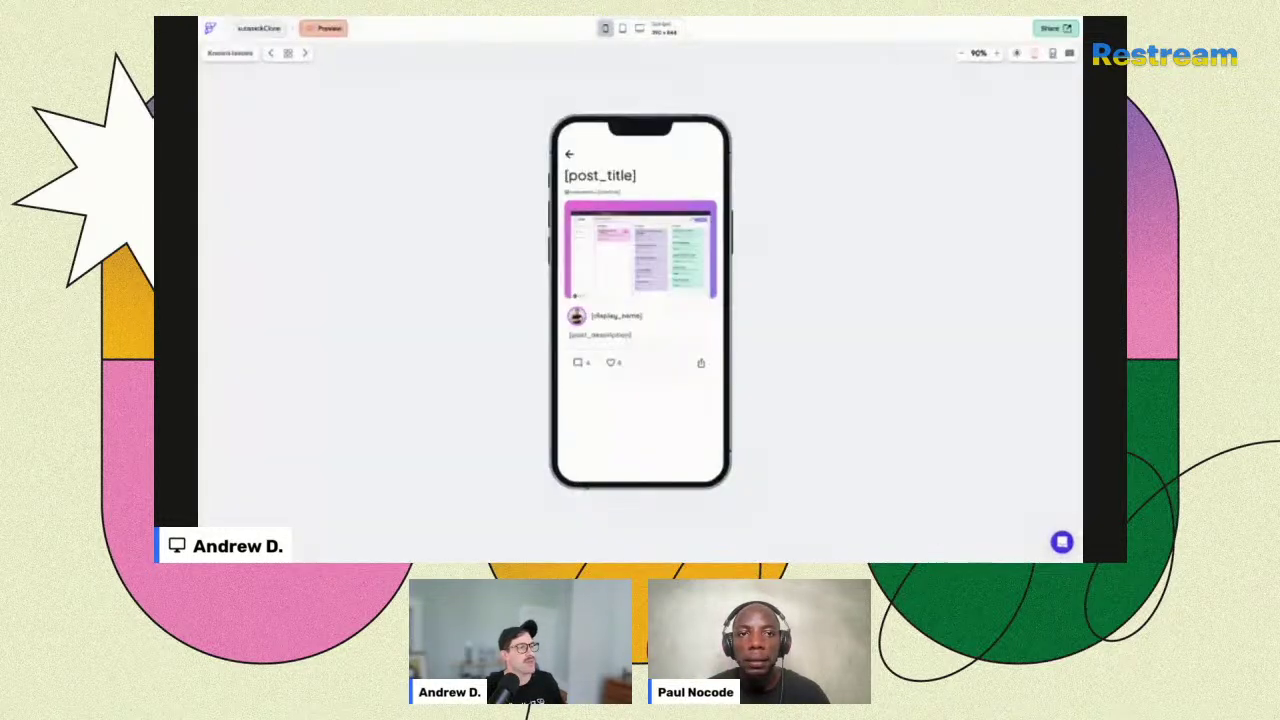
click(568, 152)
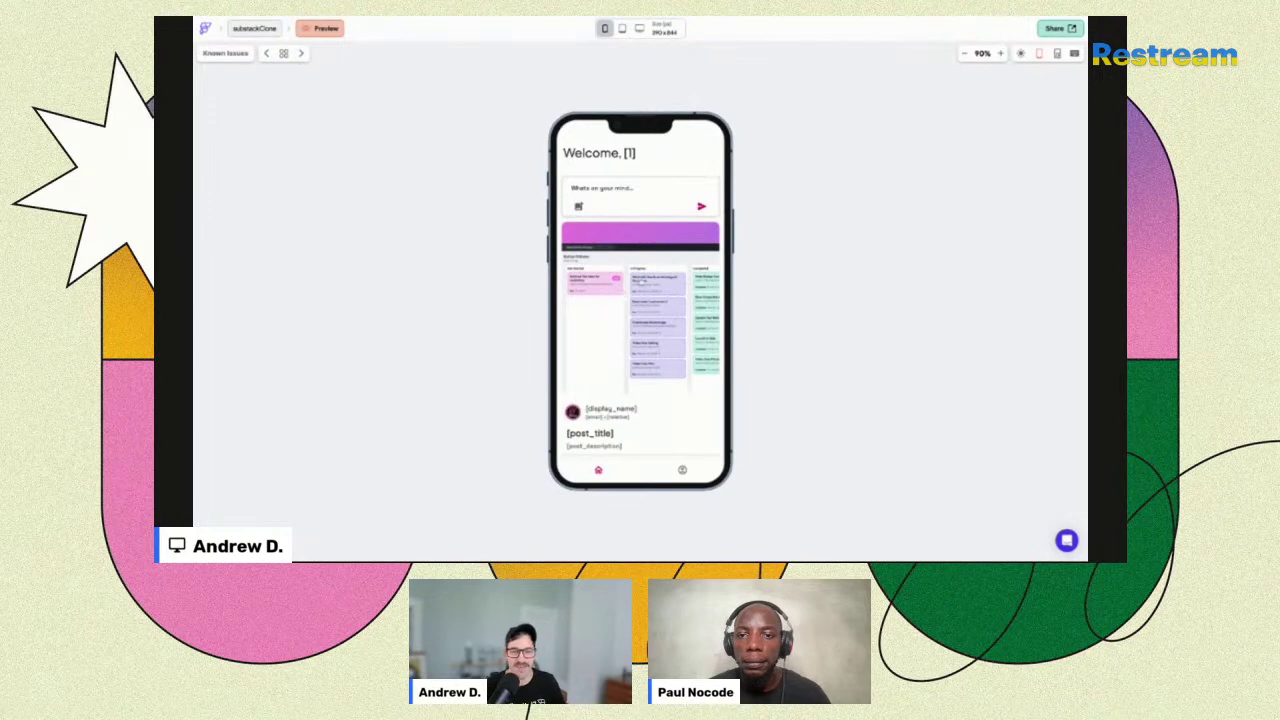
click(634, 297)
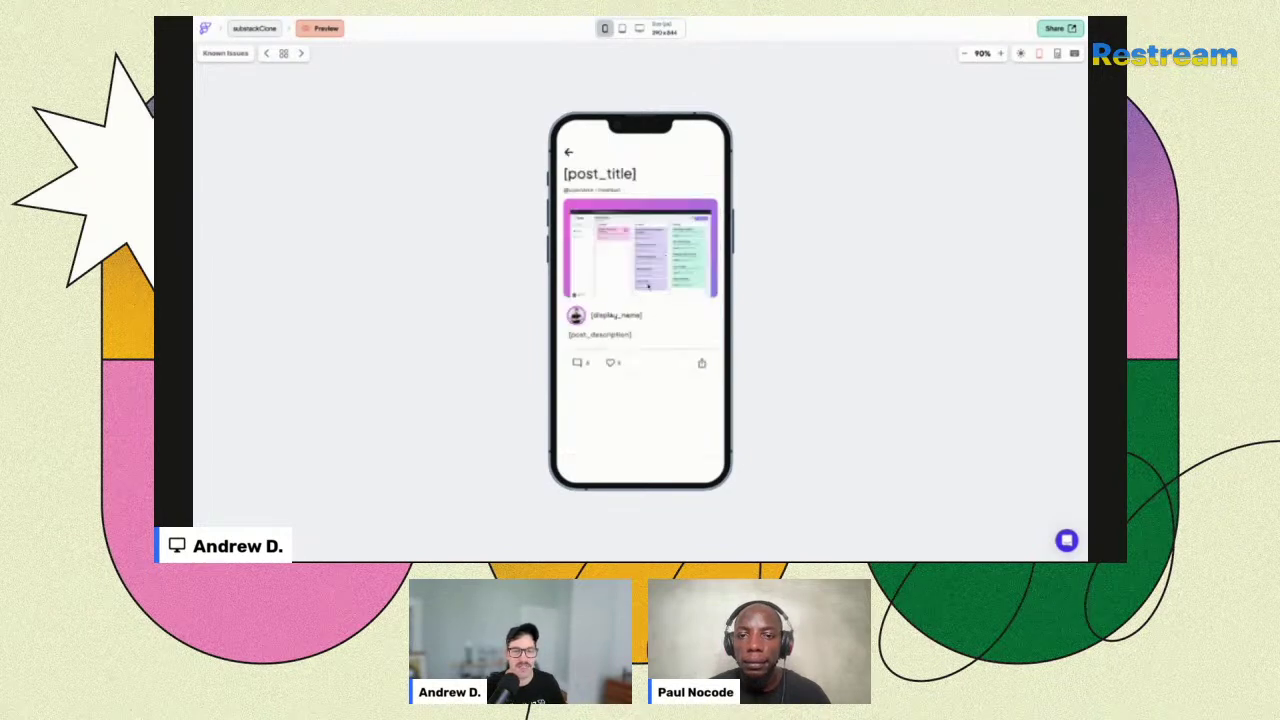
click(568, 152)
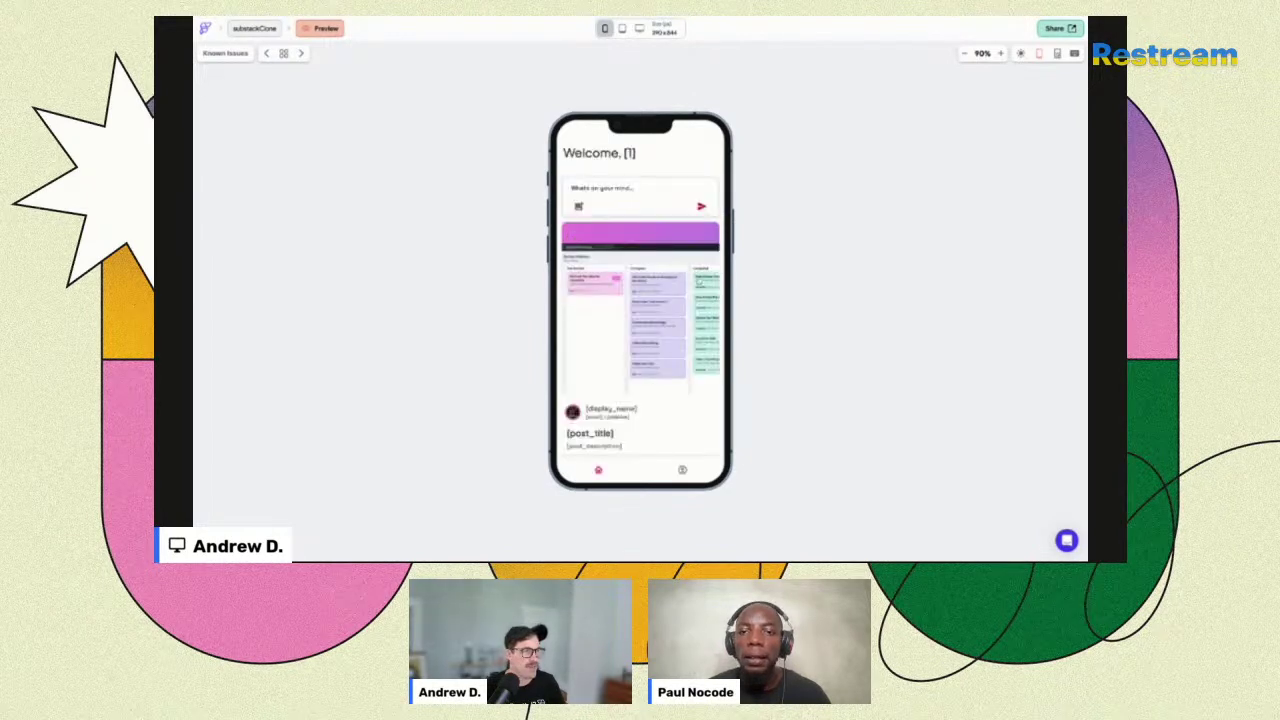
click(626, 304)
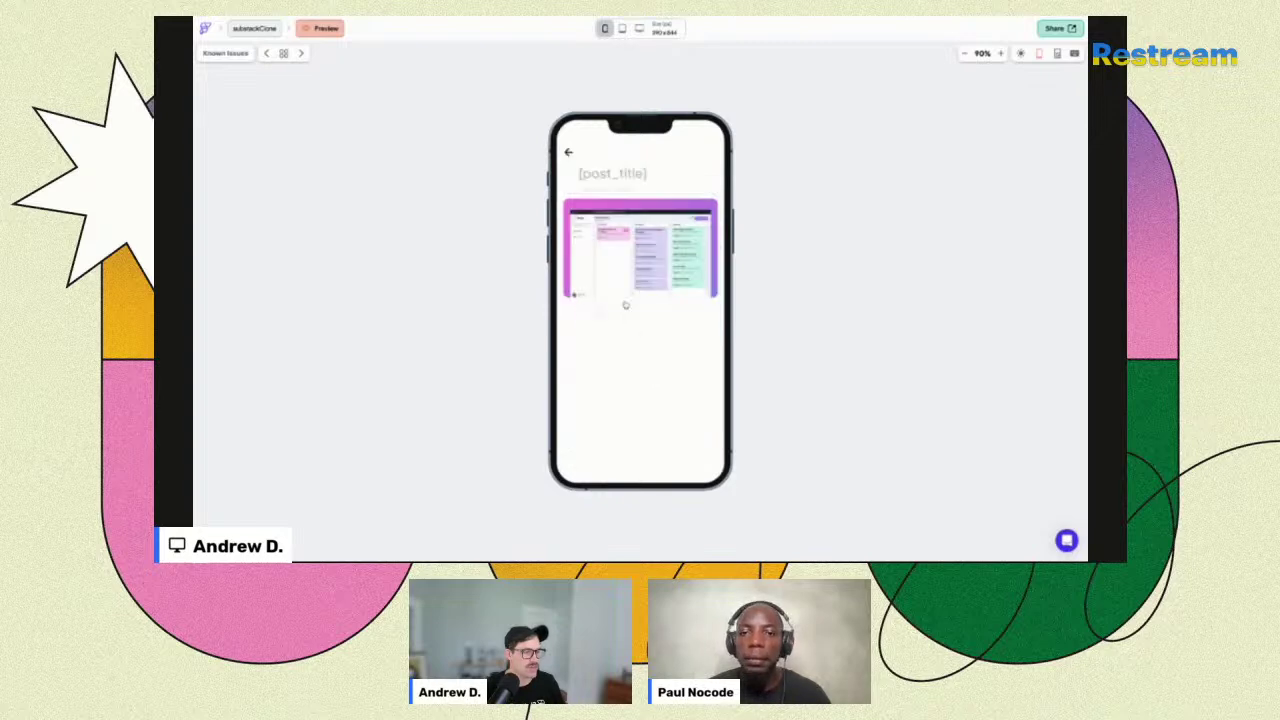
click(568, 149)
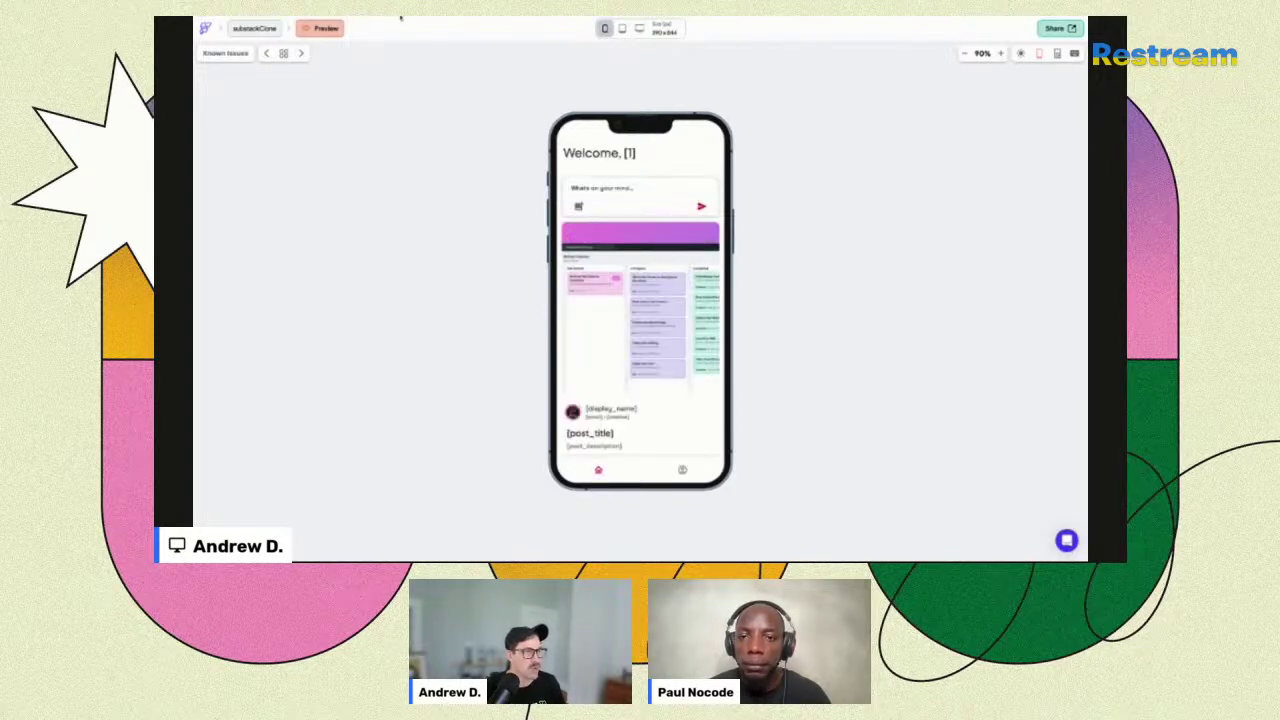
key(Escape)
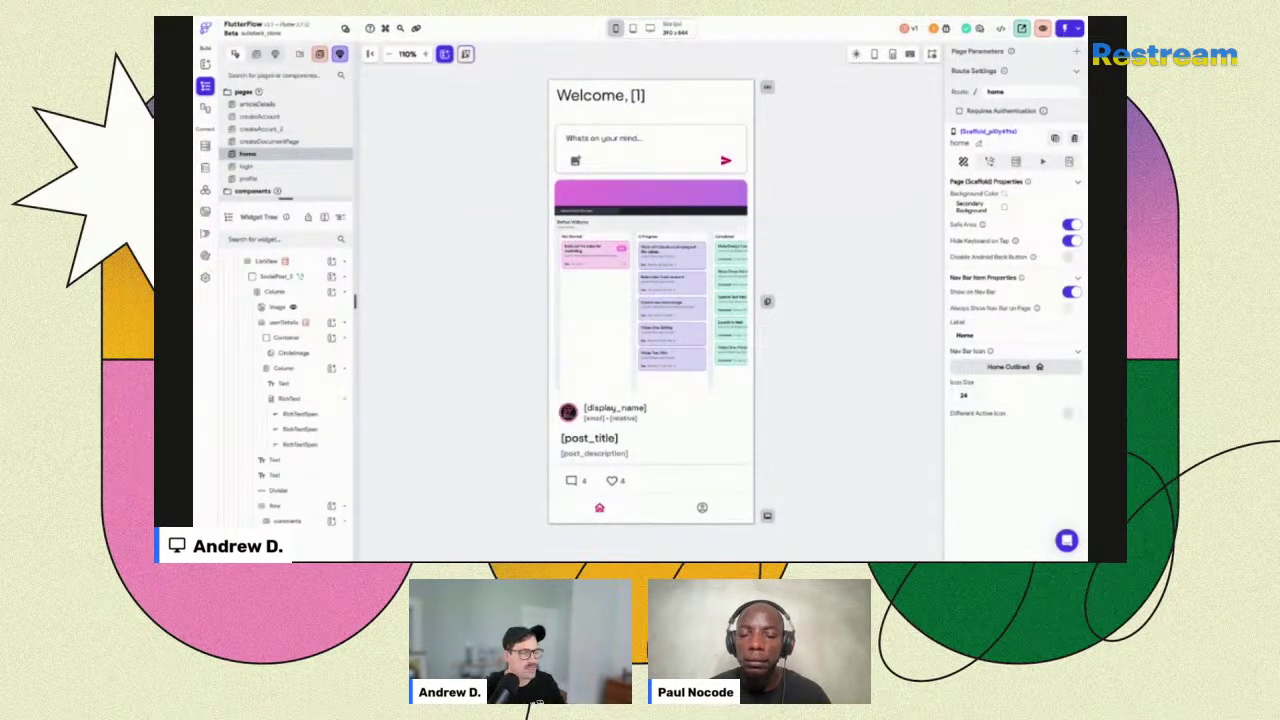
key(ctrl+s)
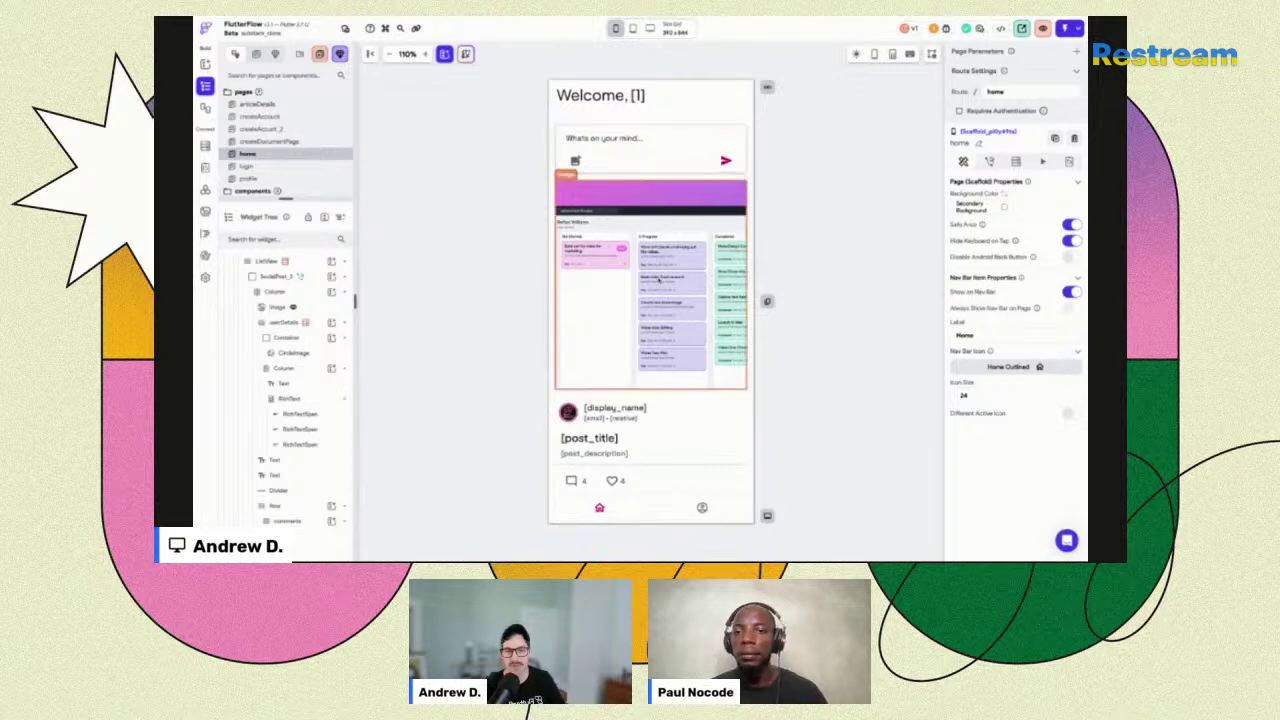
scroll(657, 279, down, 5)
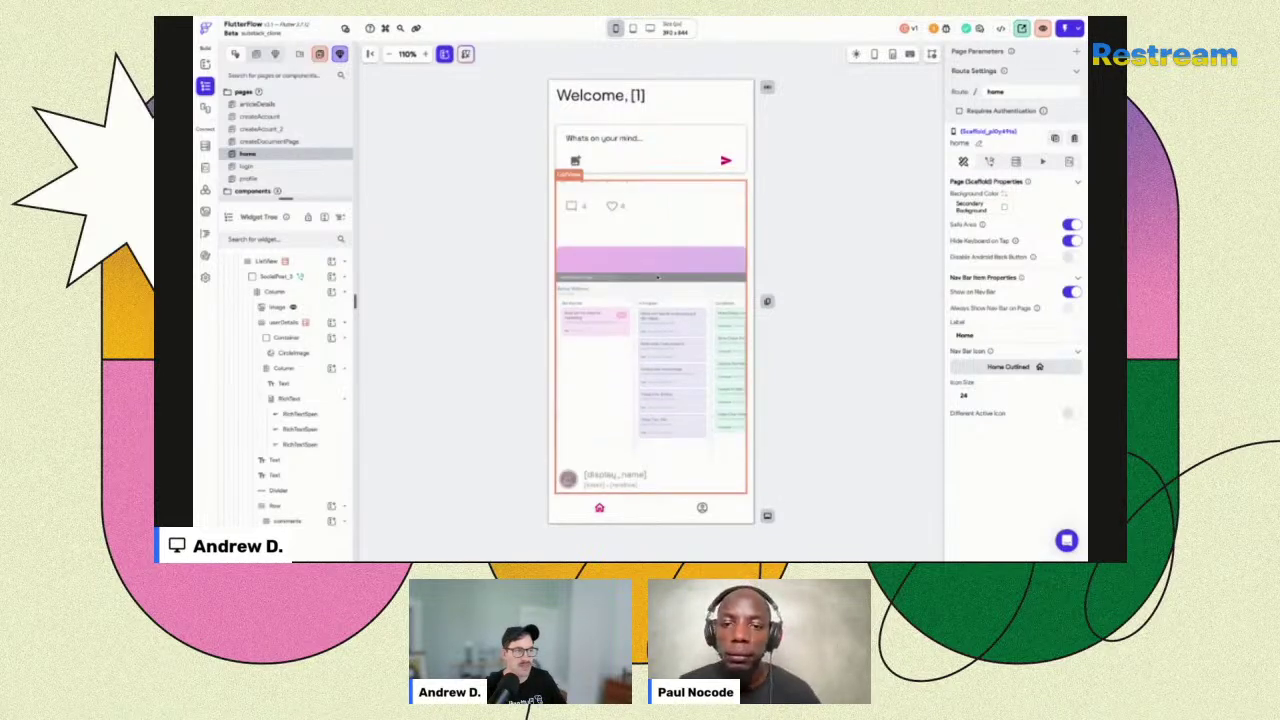
scroll(657, 279, up, 2)
scroll(657, 279, down, 5)
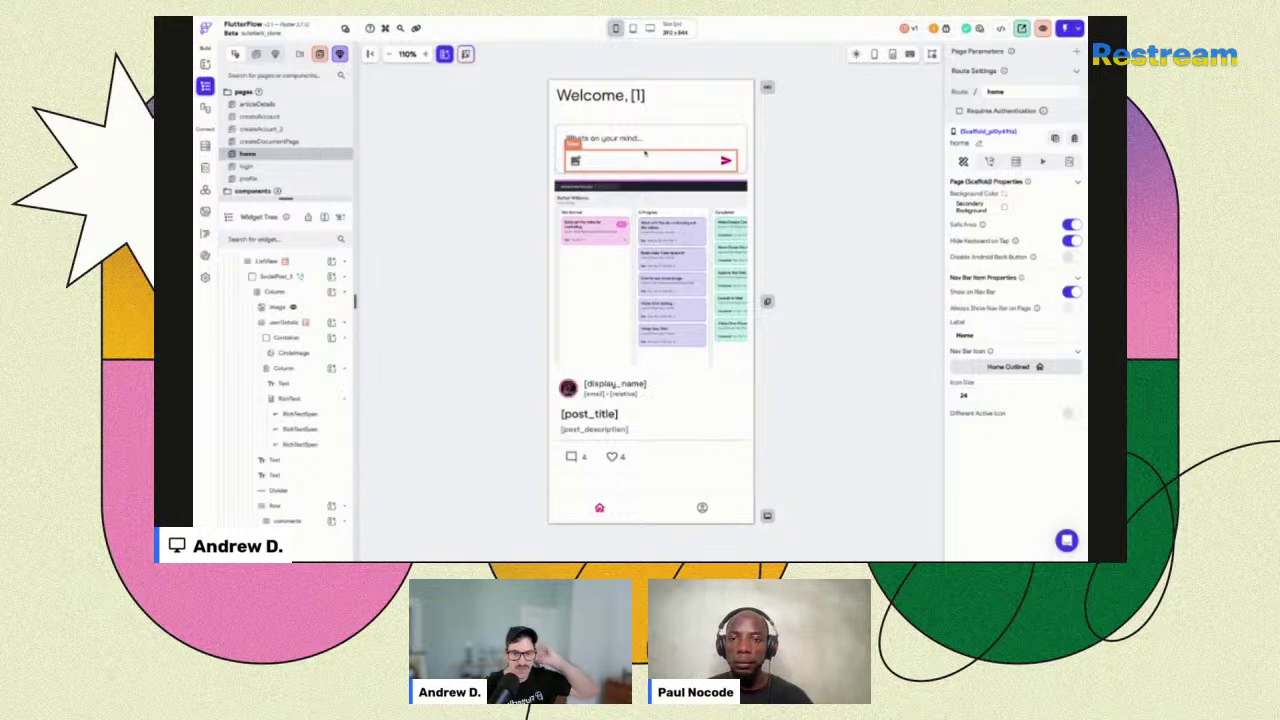
scroll(614, 251, down, 2)
scroll(614, 250, down, 5)
scroll(614, 300, down, 3)
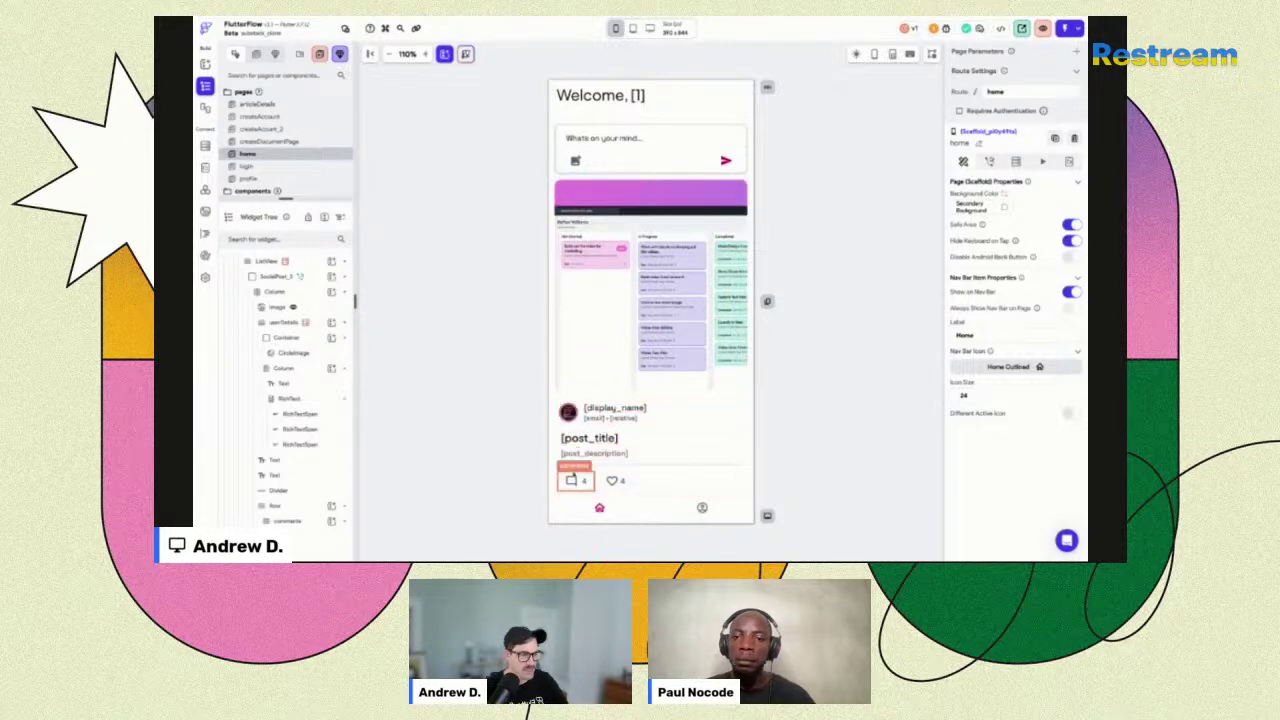
Inspect the userDetails row, its text column, the post_title, the post_description and the divider in the home page's post card.
click(583, 418)
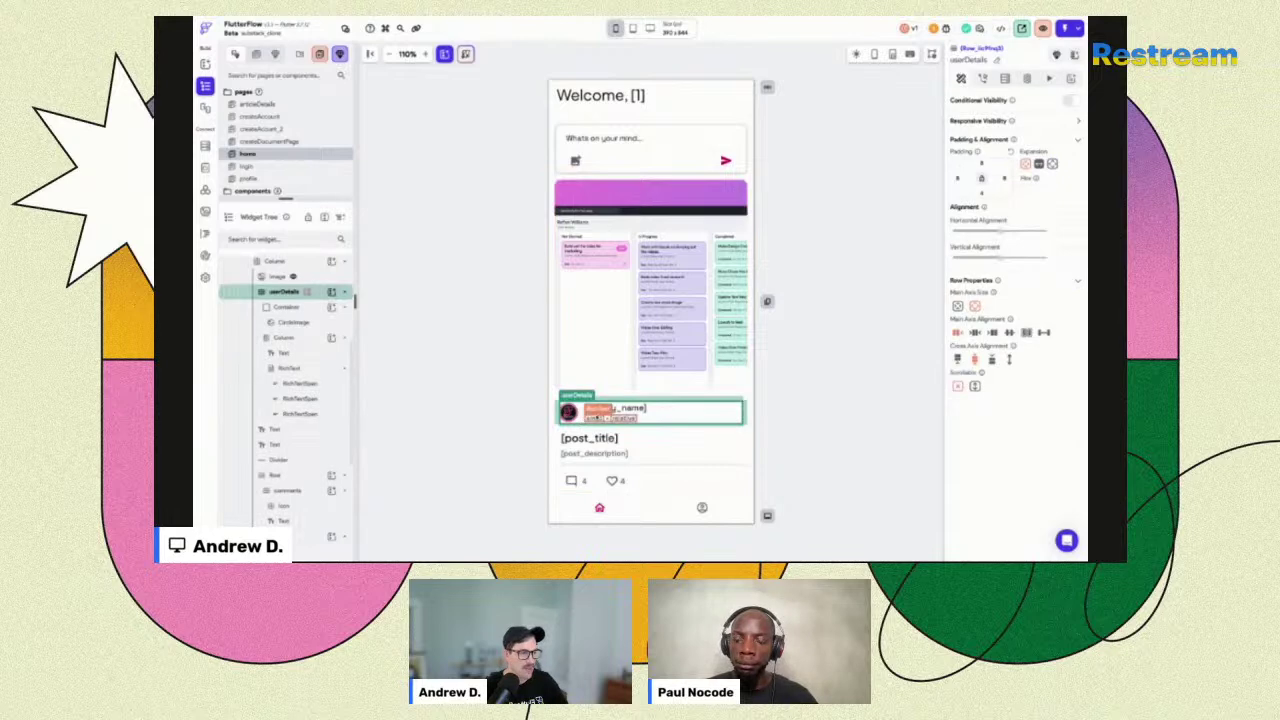
click(591, 413)
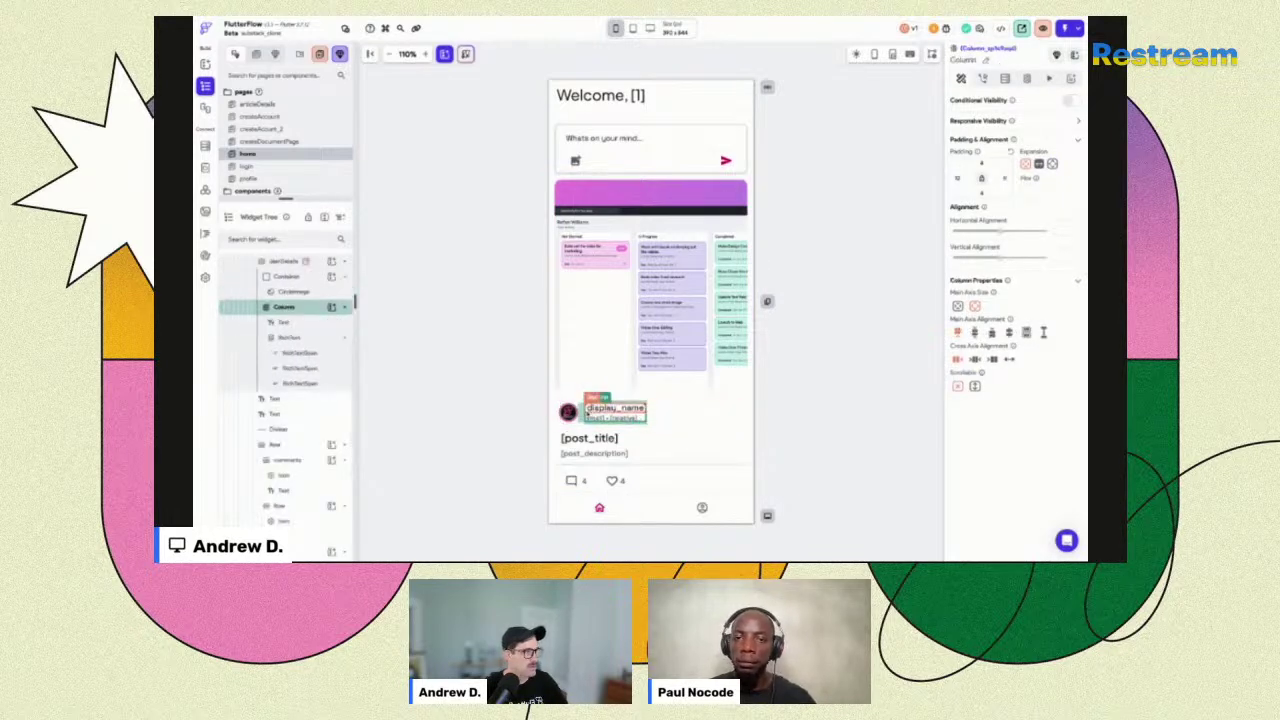
click(625, 428)
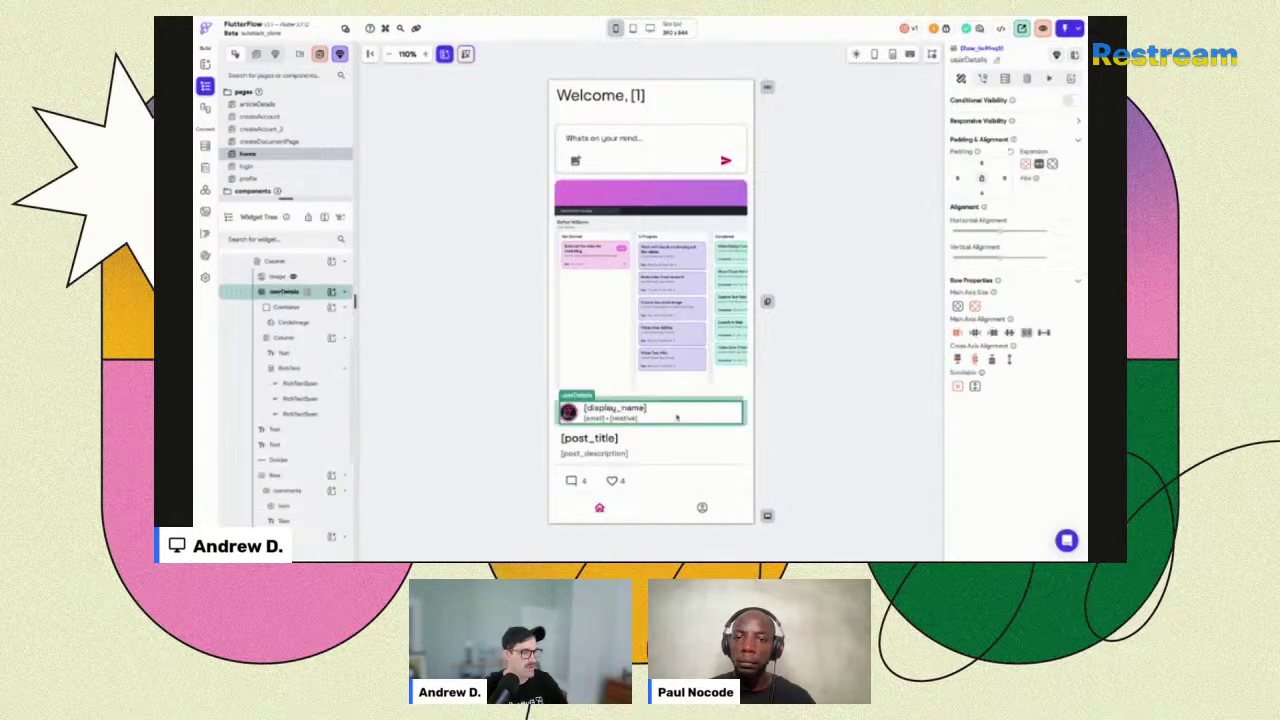
click(609, 438)
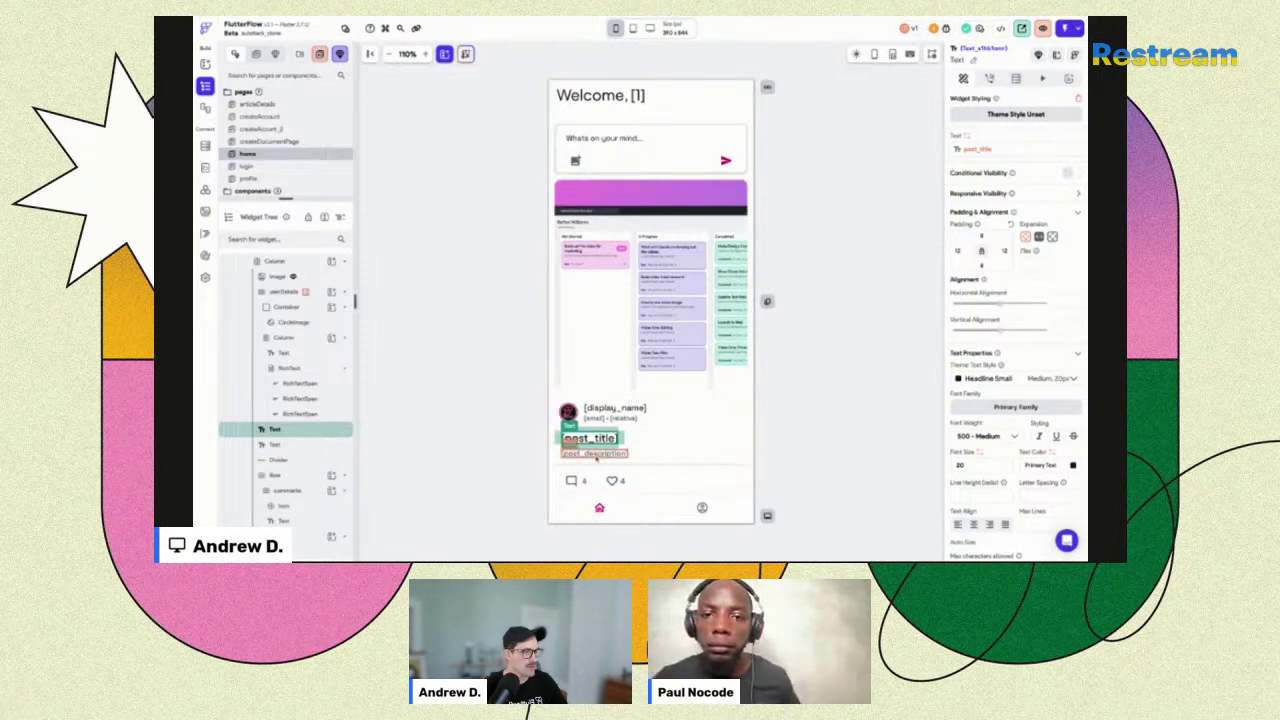
click(638, 457)
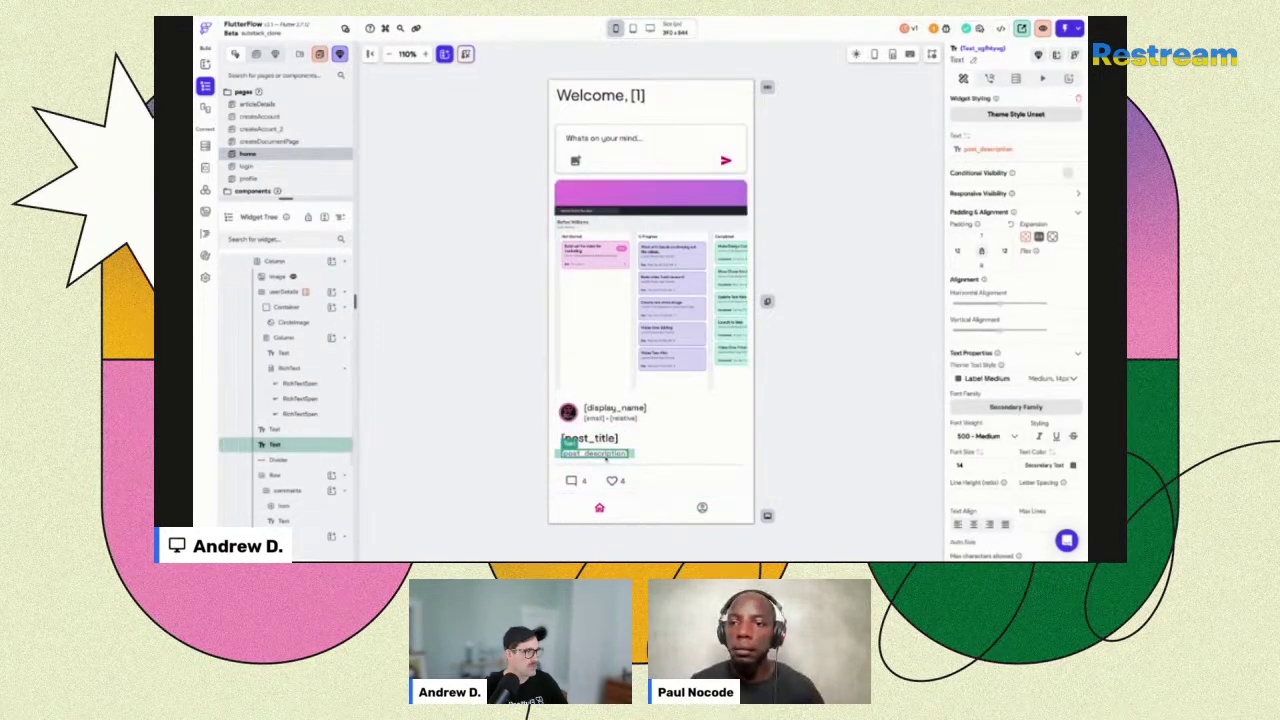
click(612, 465)
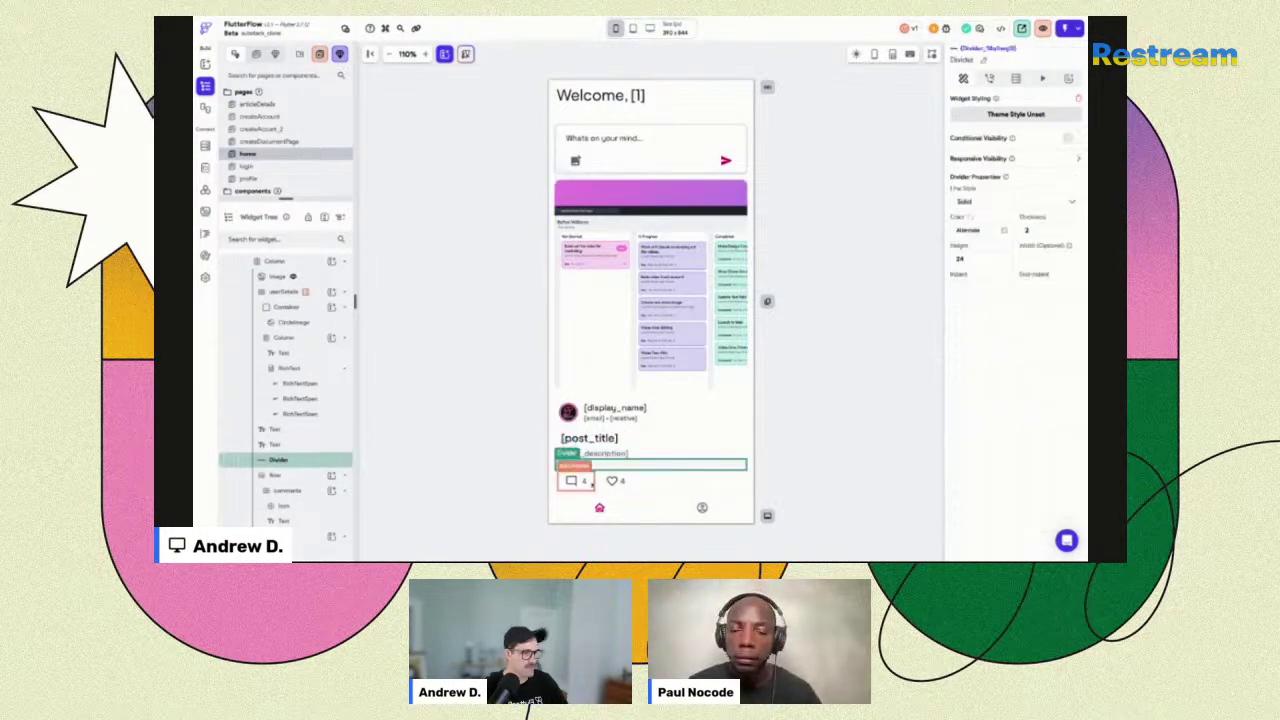
Inspect the comments and likes rows and the area below them in the home page's post card.
click(601, 484)
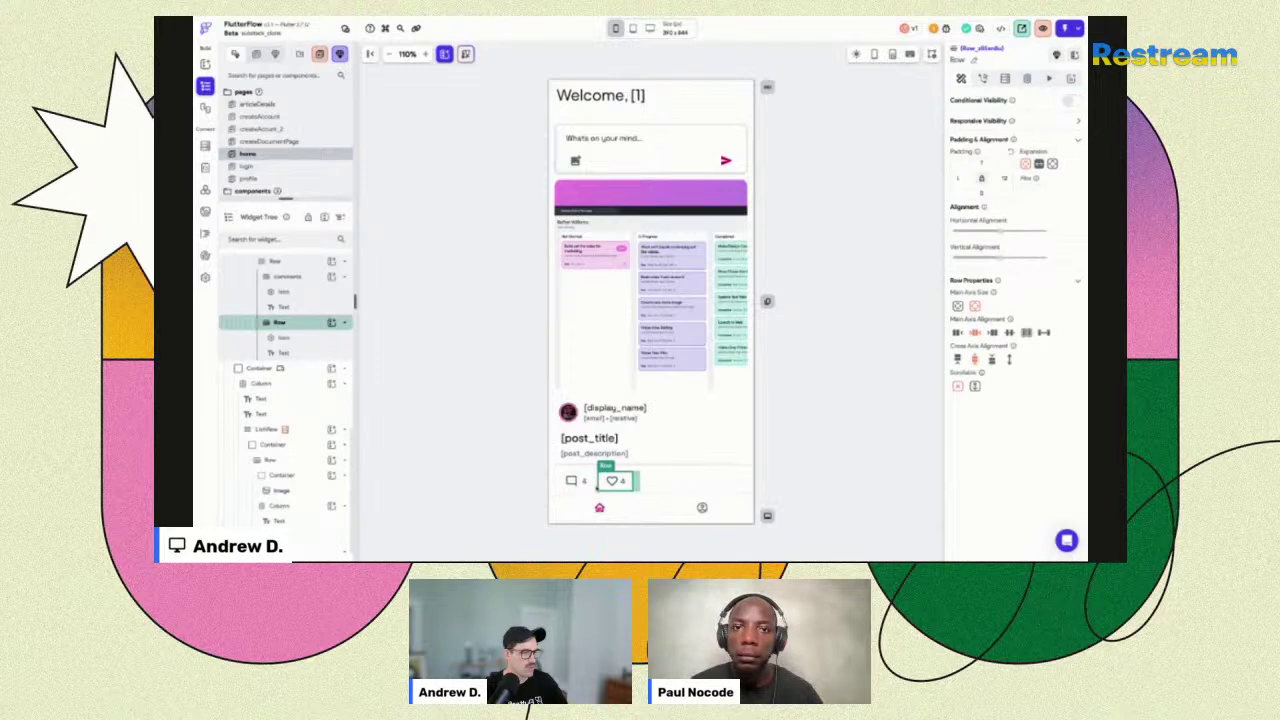
click(591, 489)
click(604, 489)
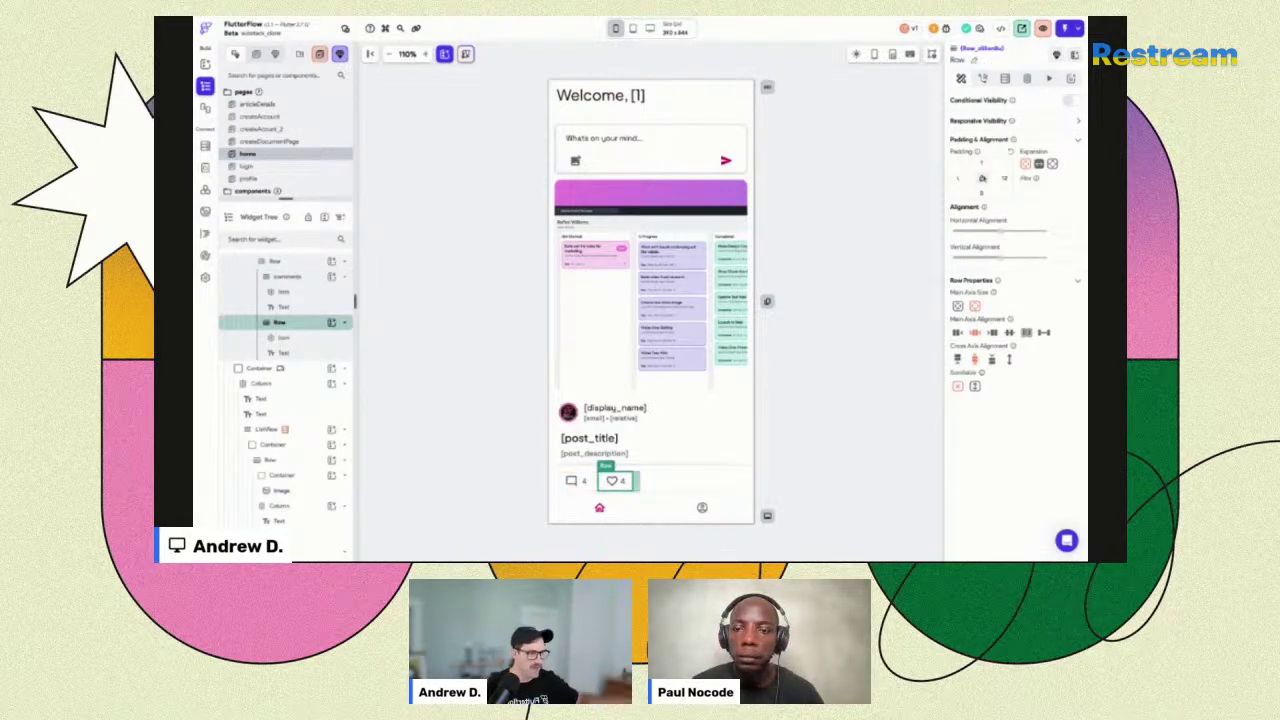
scroll(688, 318, down, 2)
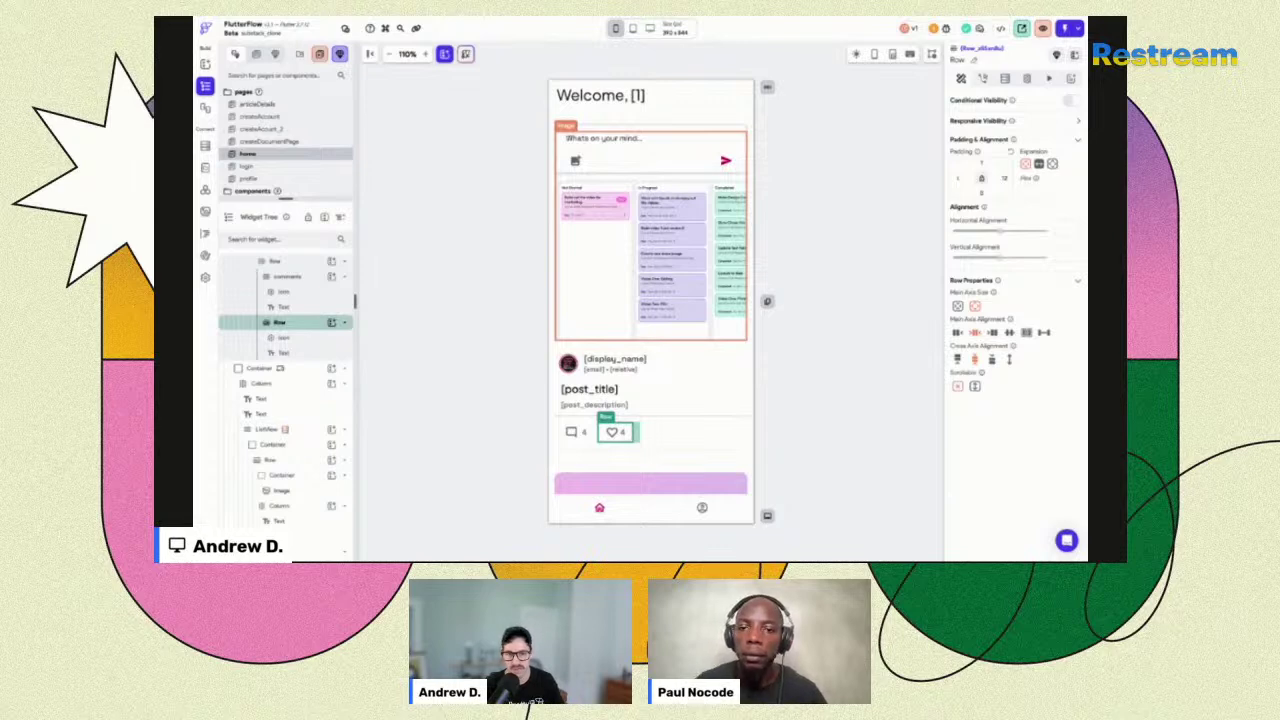
click(605, 392)
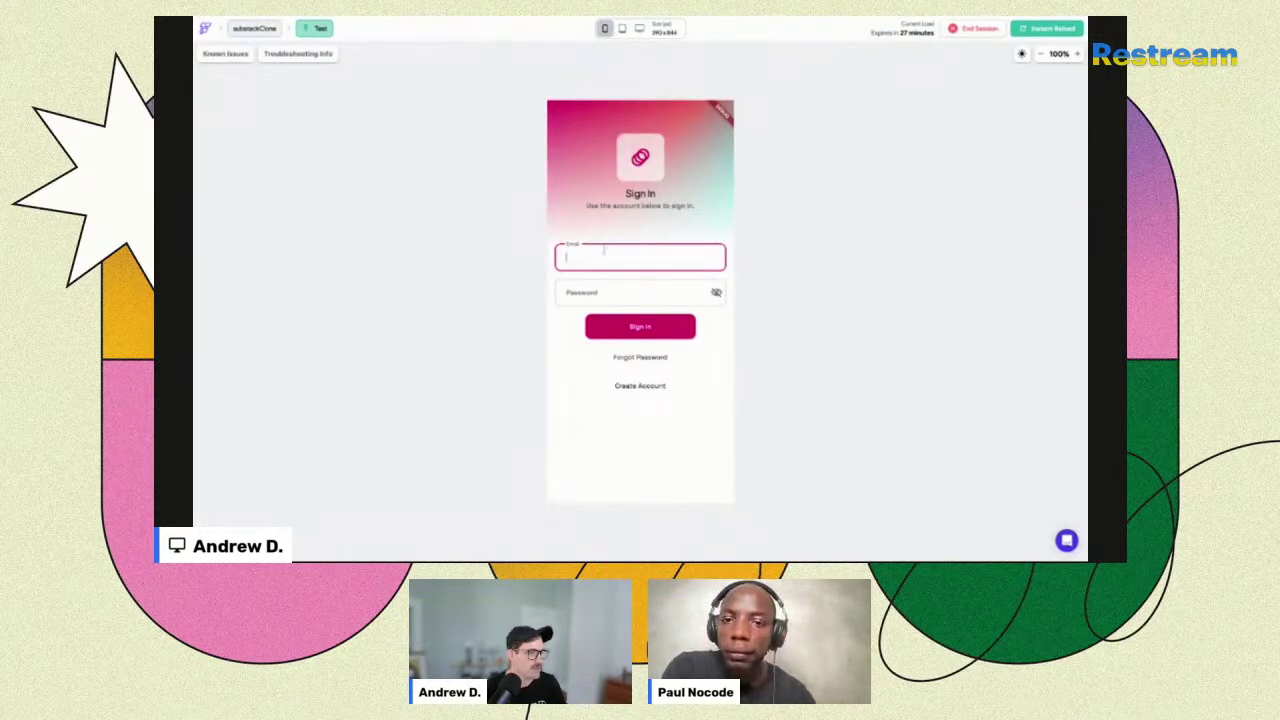
Sign in to the test app with the account email and password, re-entering the password before submitting.
key(ctrl+v)
click(601, 292)
text(•••••)
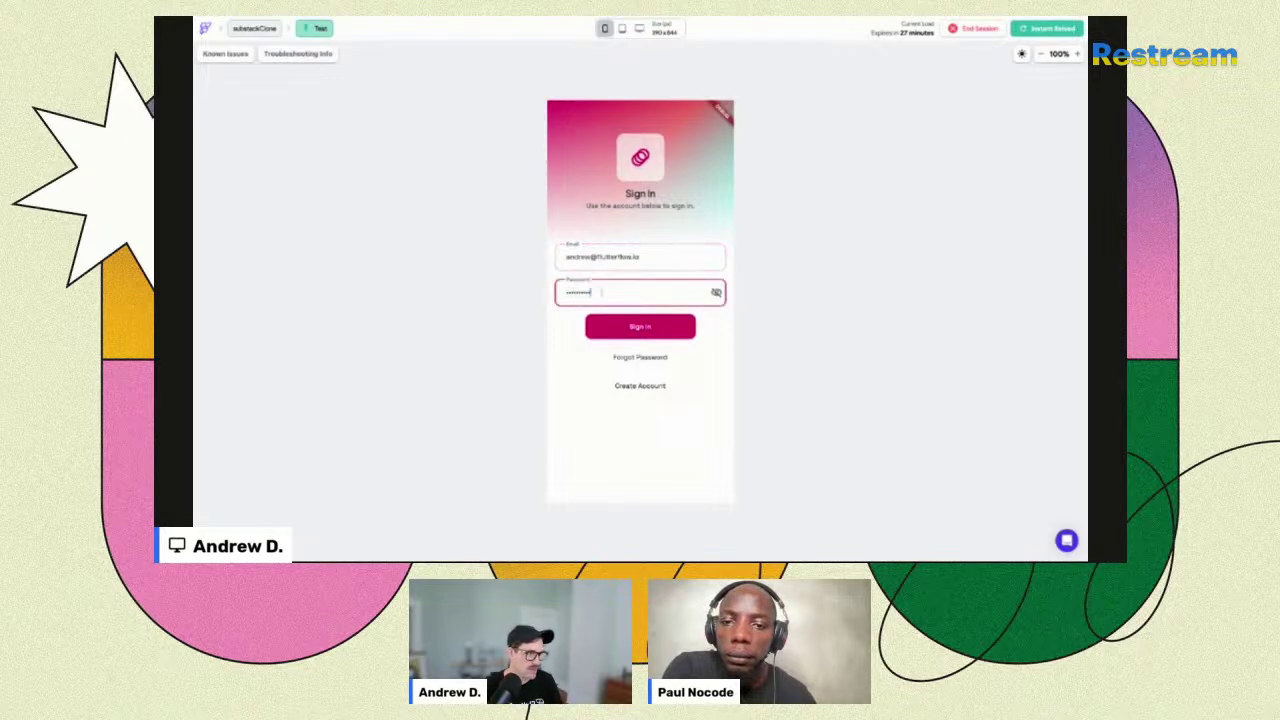
key(ctrl+a)
key(BackSpace)
text(••••••)
click(640, 327)
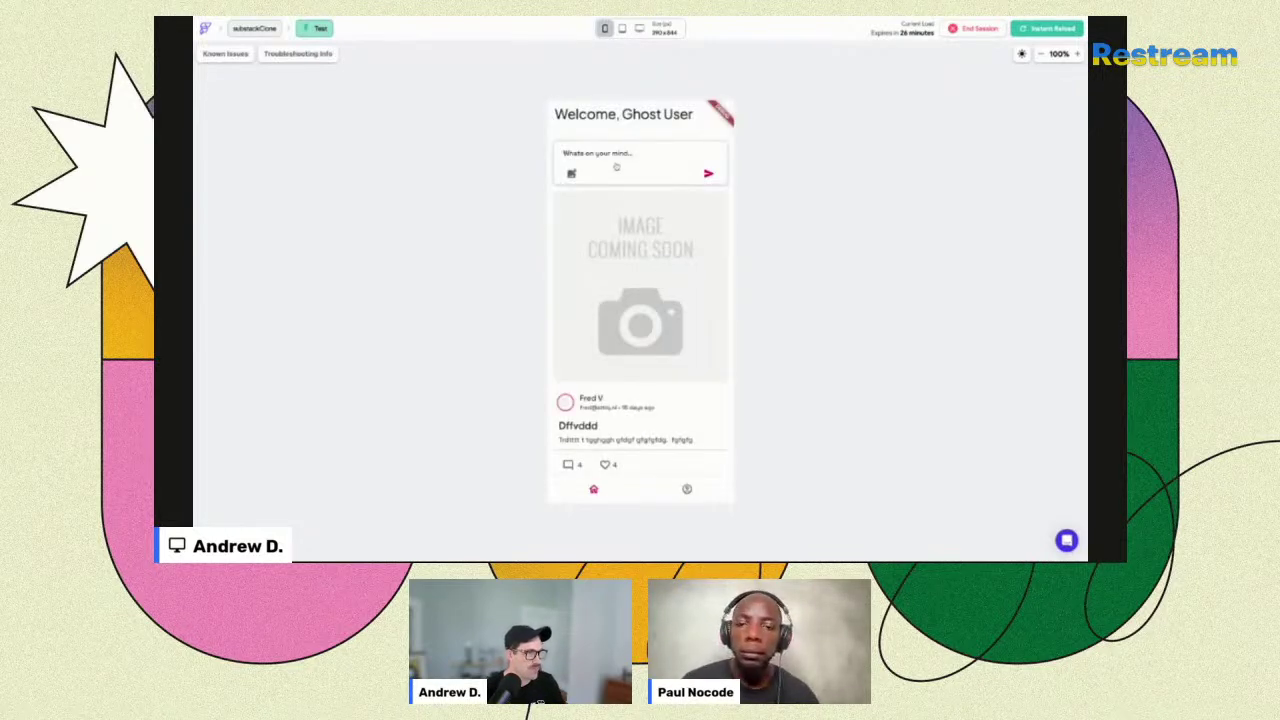
Publish a post titled "Really Awesome livestream post!!" with the text "This is really awesome!! I hope this works." and the Marketing Page image.
click(617, 165)
text(Really Awesome livestrea)
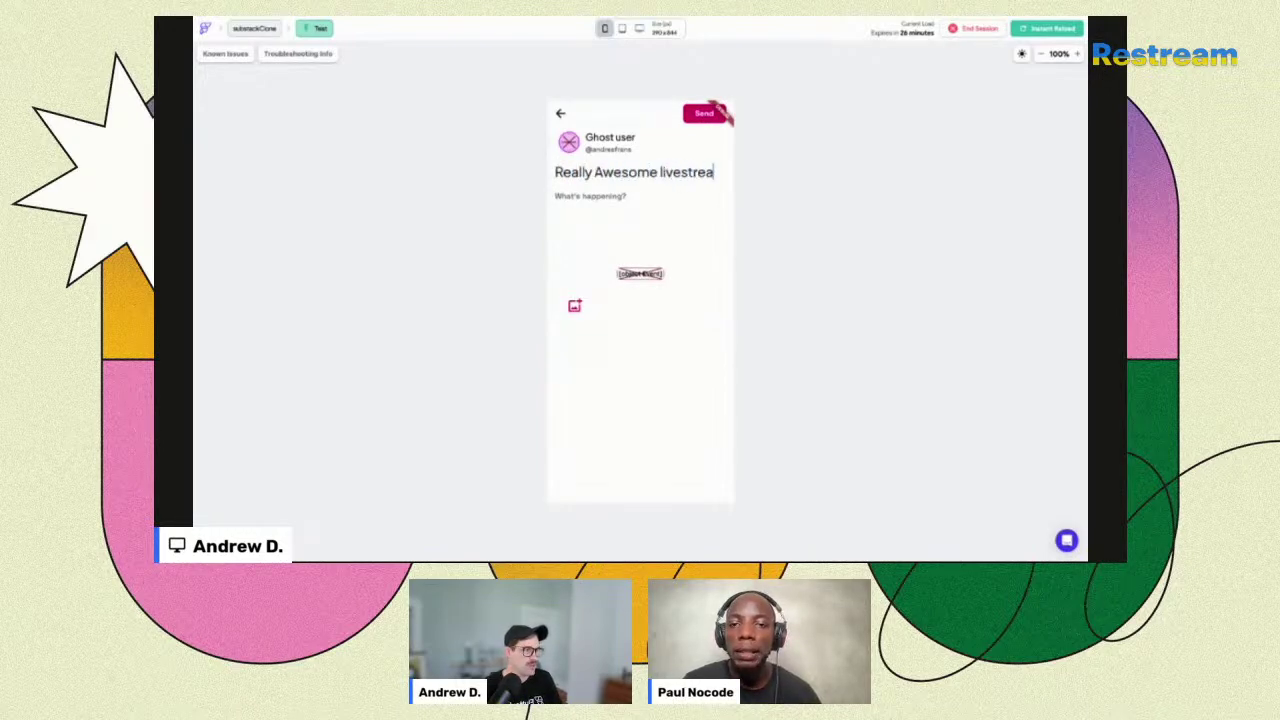
text(m post!!)
key(Tab)
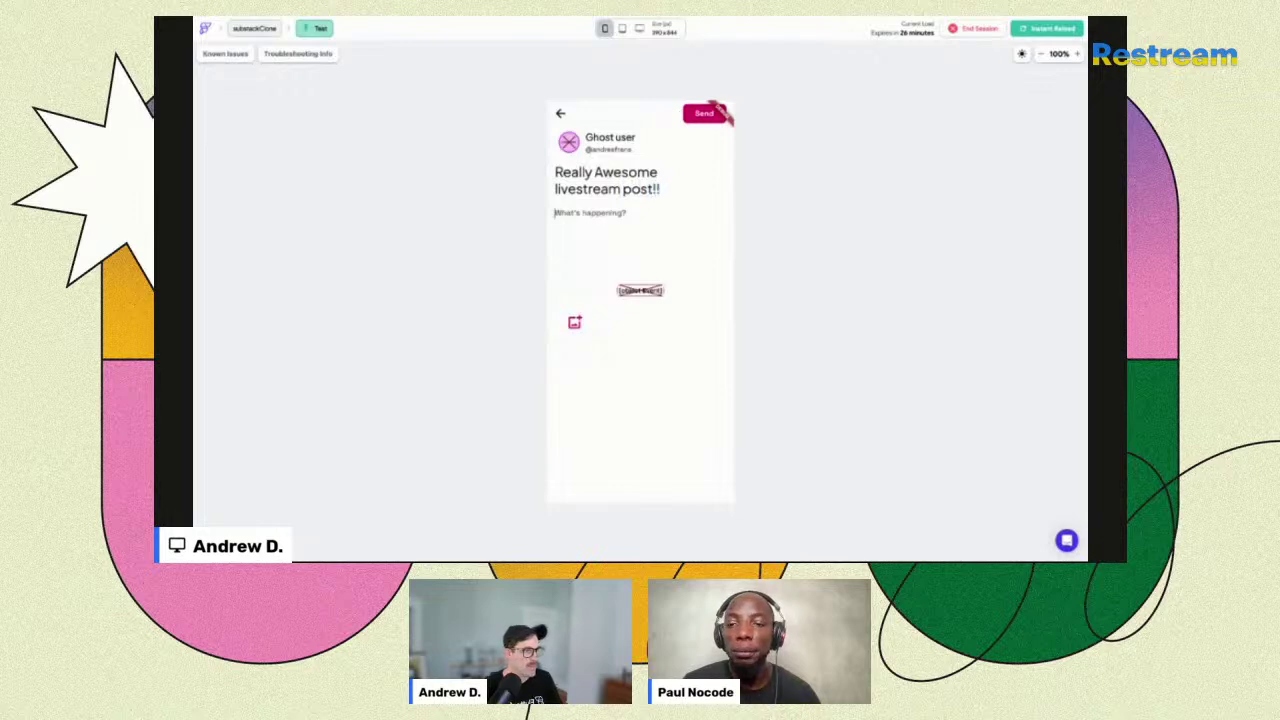
text(This is really cool)
text(esome!)
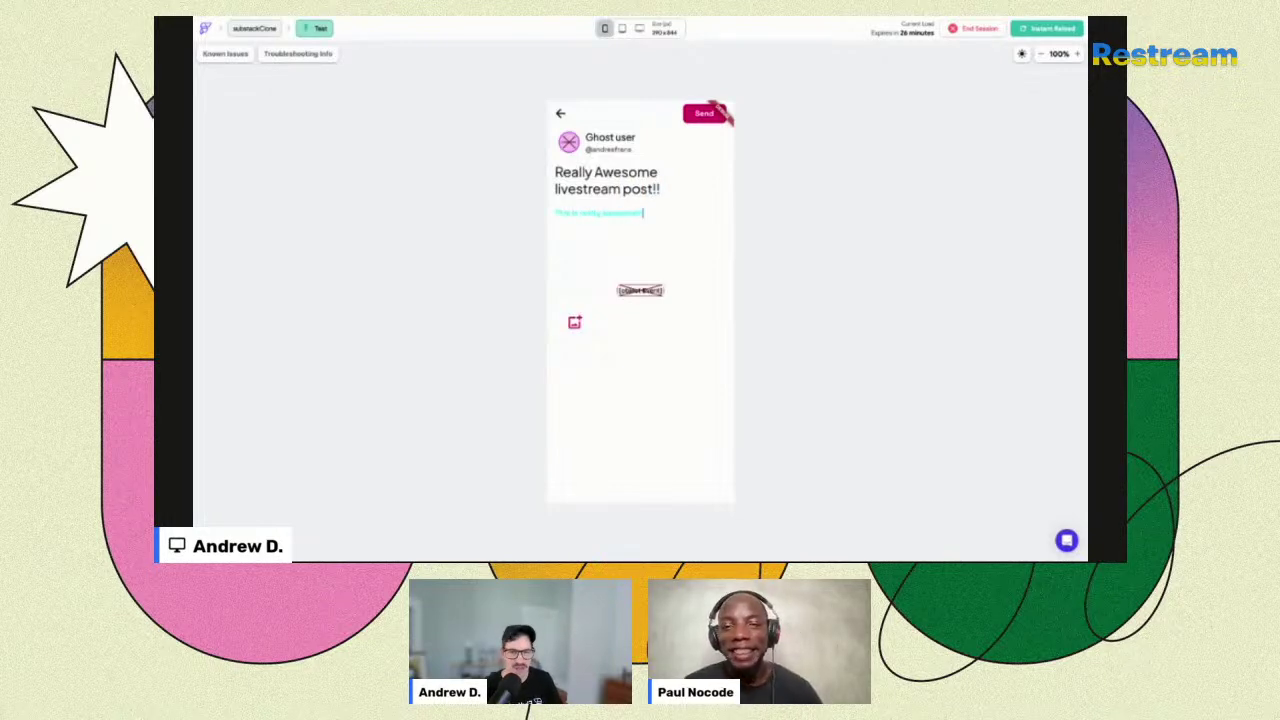
text( I hope this works)
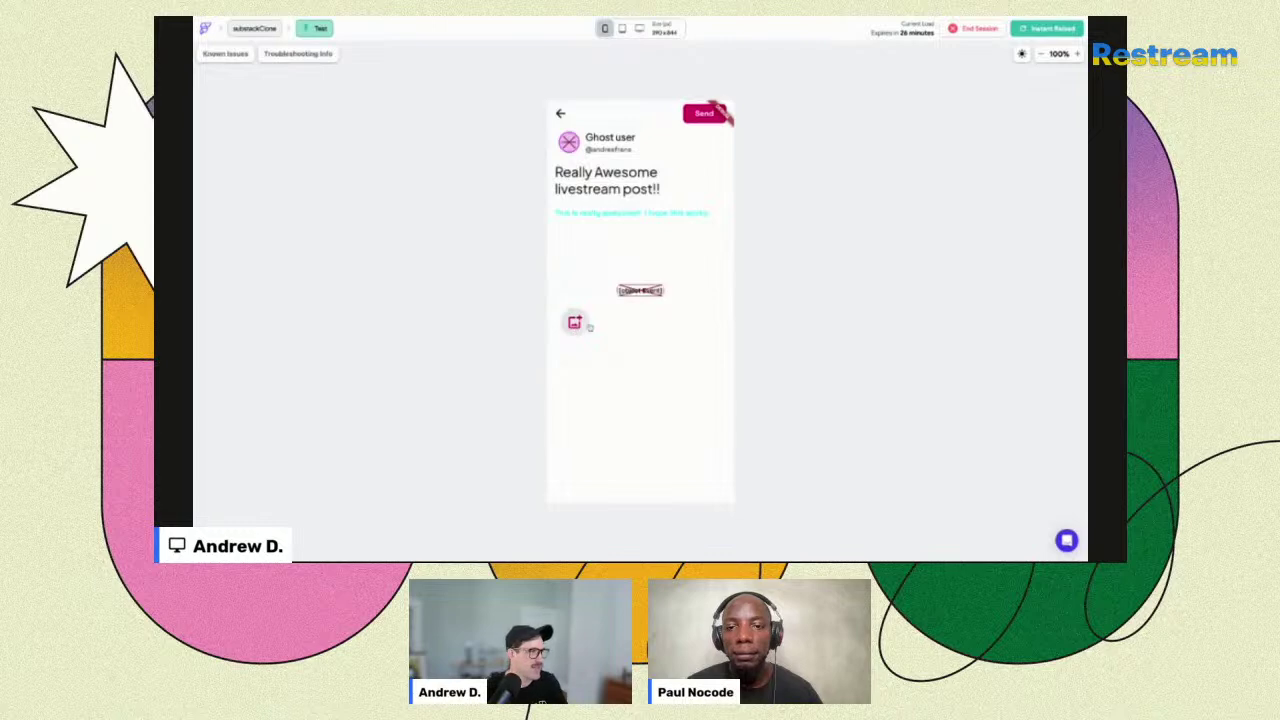
click(588, 326)
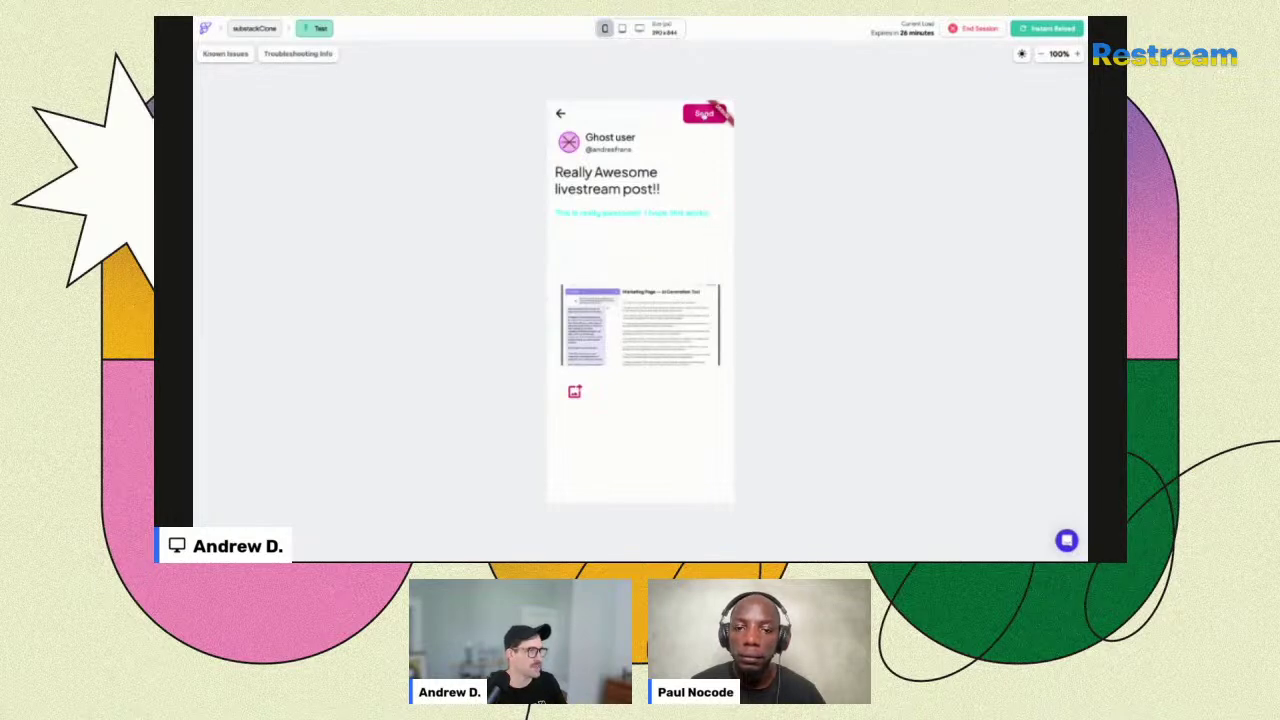
click(705, 114)
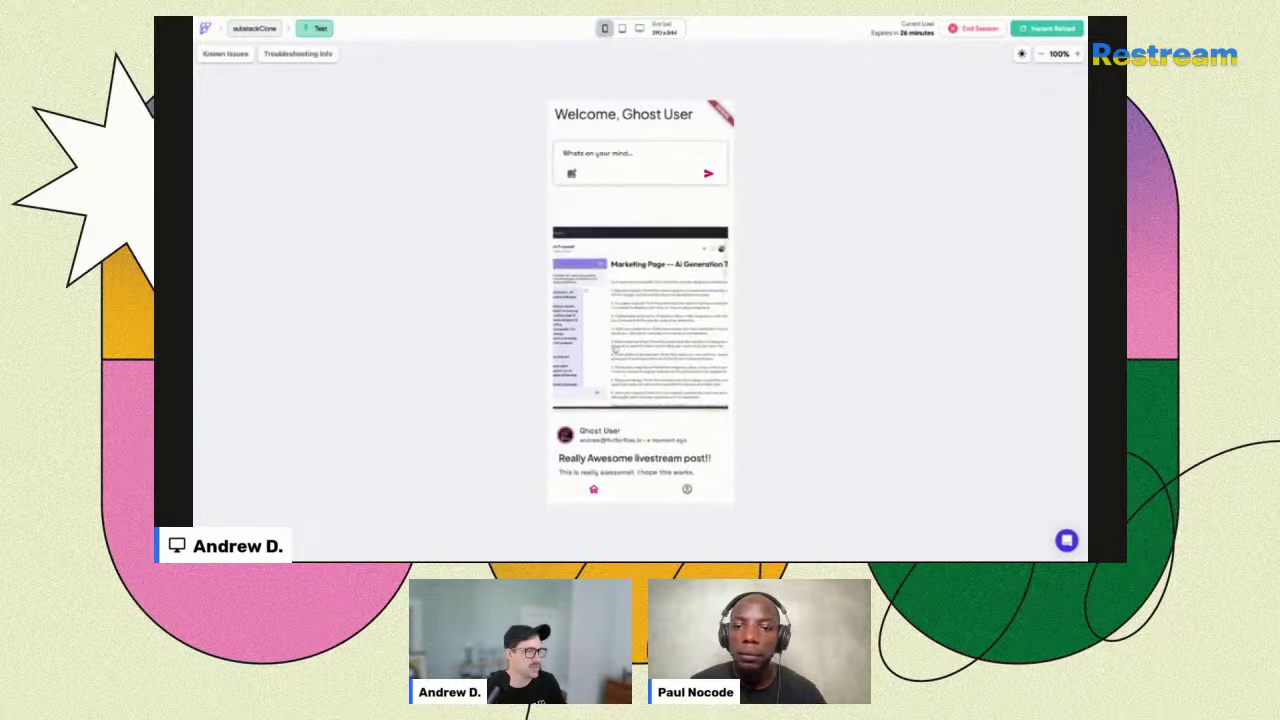
Test the new post's transition and load animations by opening it and returning to the home feed twice.
click(614, 349)
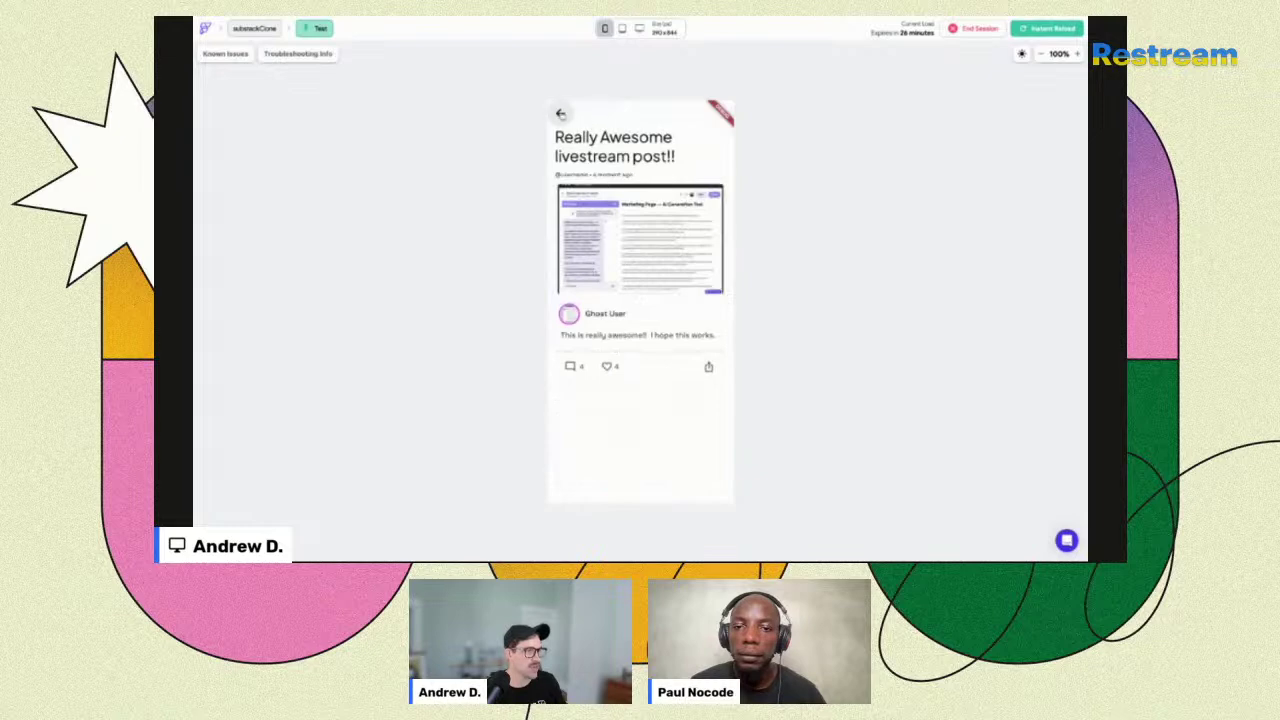
click(560, 113)
click(611, 452)
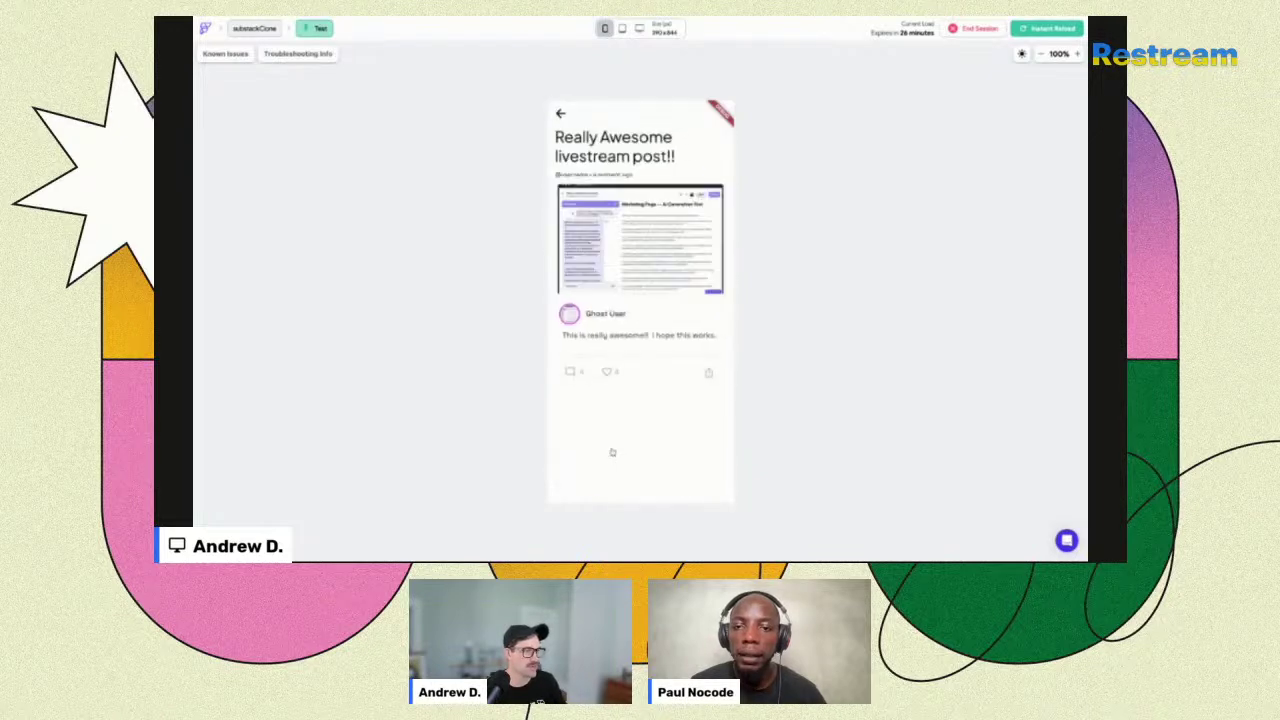
click(560, 113)
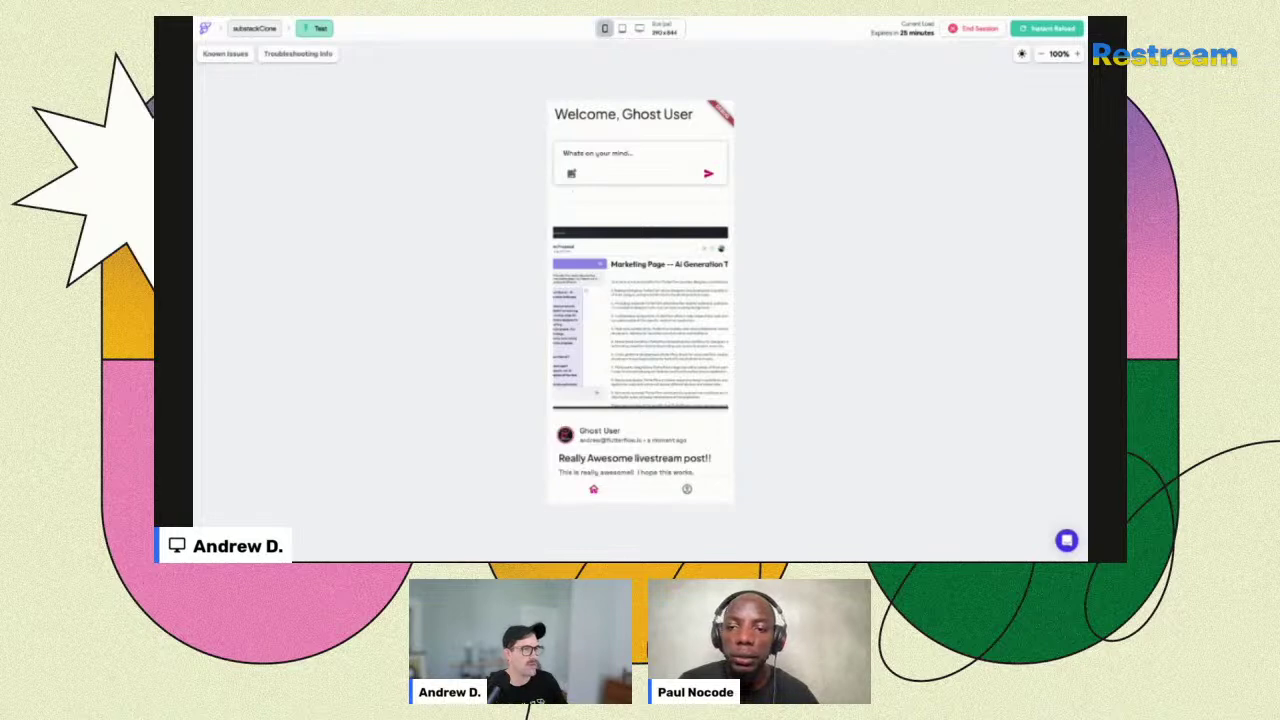
Switch back to the home page in the FlutterFlow builder and view its canvas in dark mode.
key(ctrl+shift+Tab)
click(443, 218)
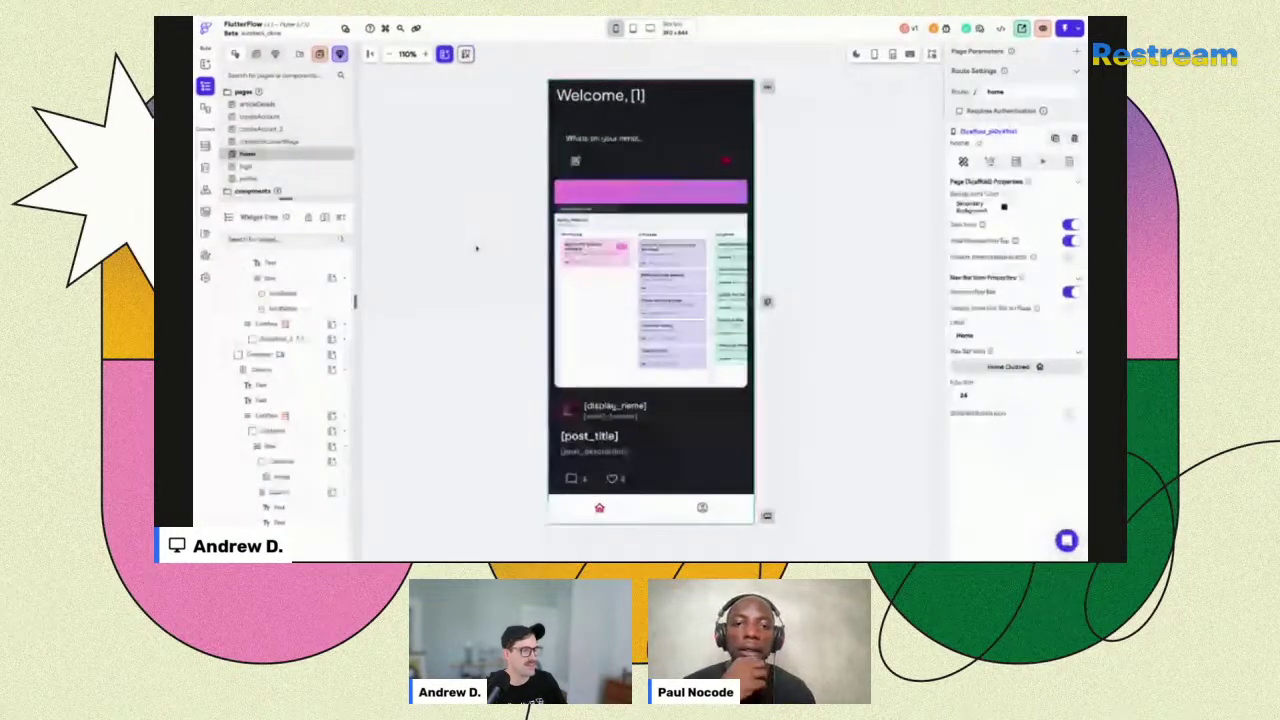
Switch the design canvas to light mode and show the On Tap action of the SocialPost_3 container on the home page.
click(856, 54)
scroll(630, 296, down, 3)
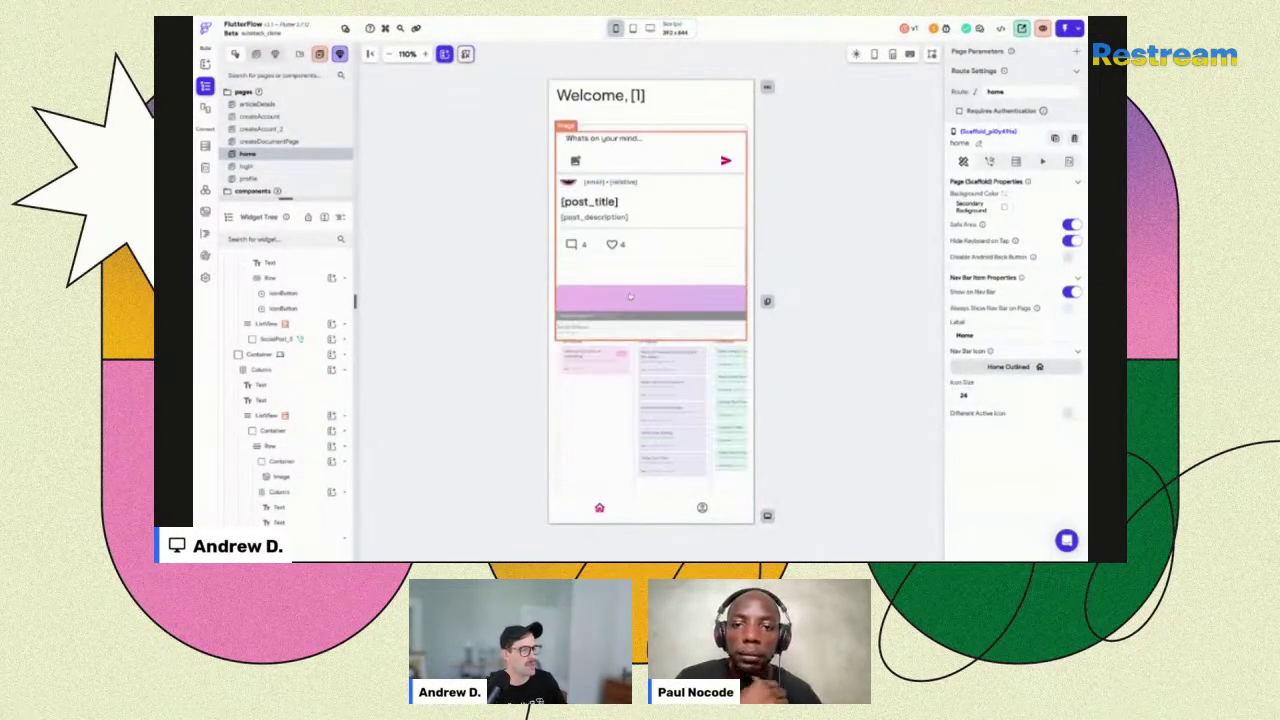
scroll(650, 300, up, 3)
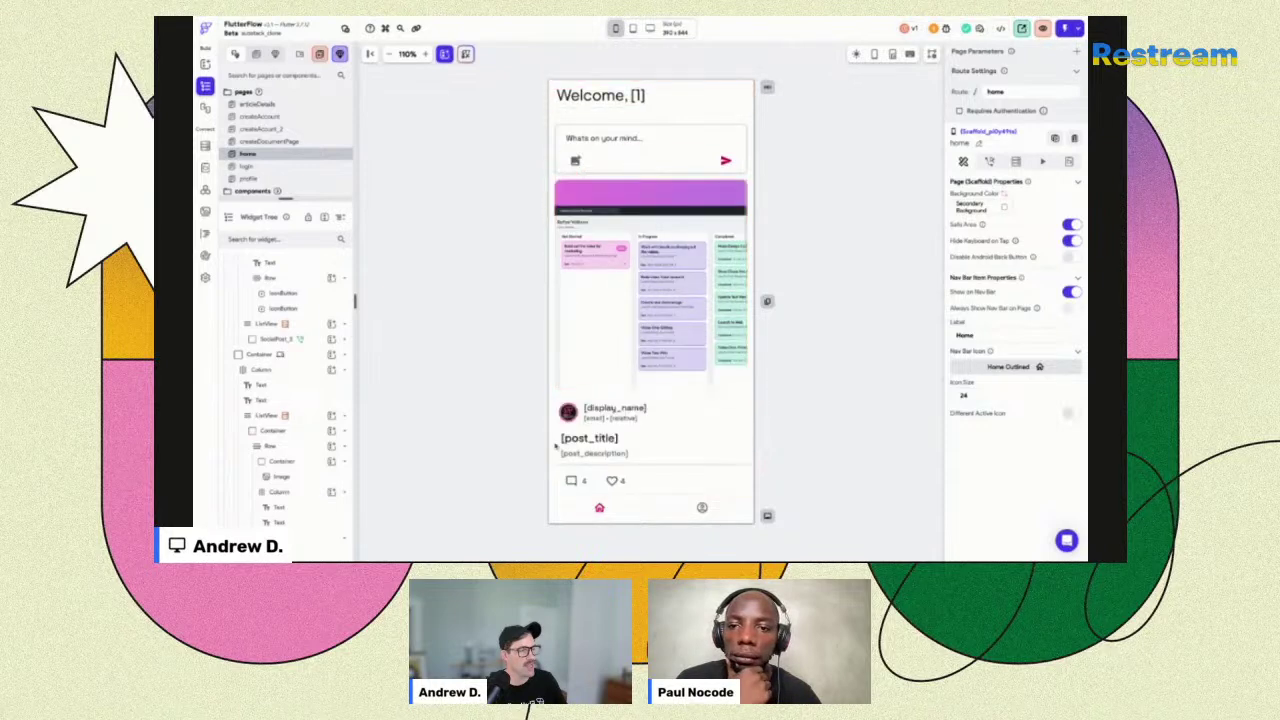
click(560, 481)
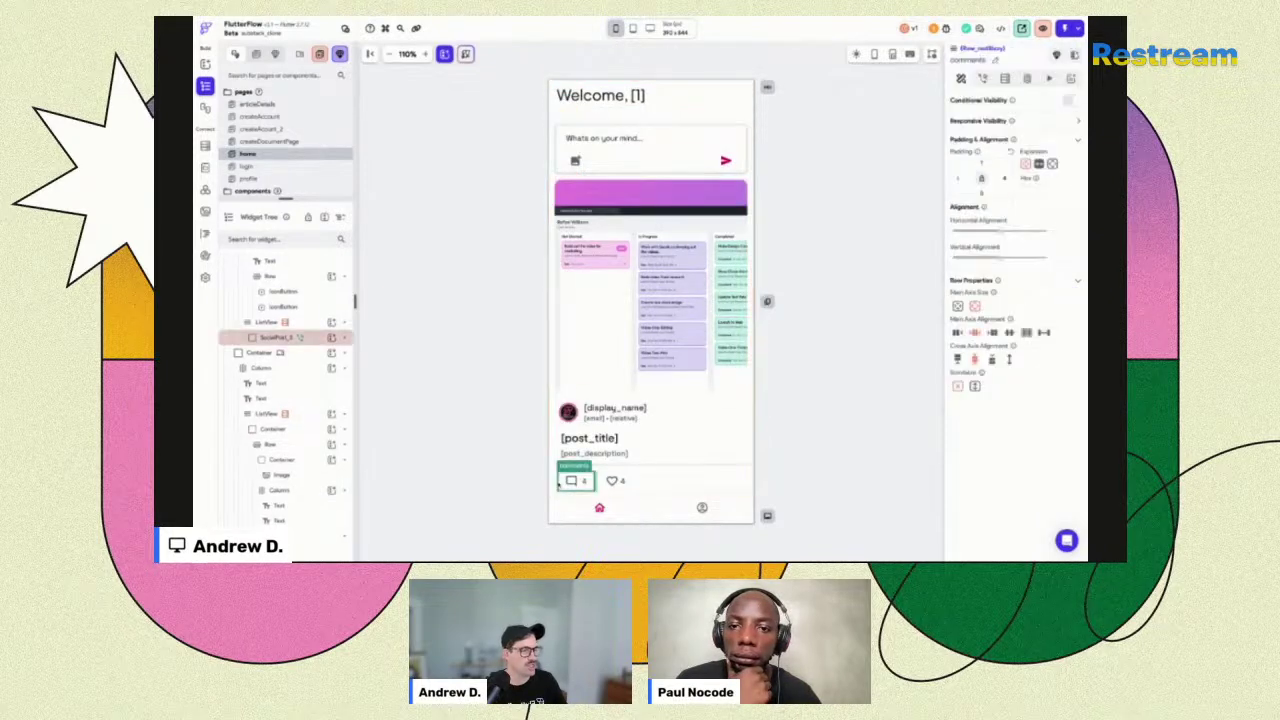
click(310, 340)
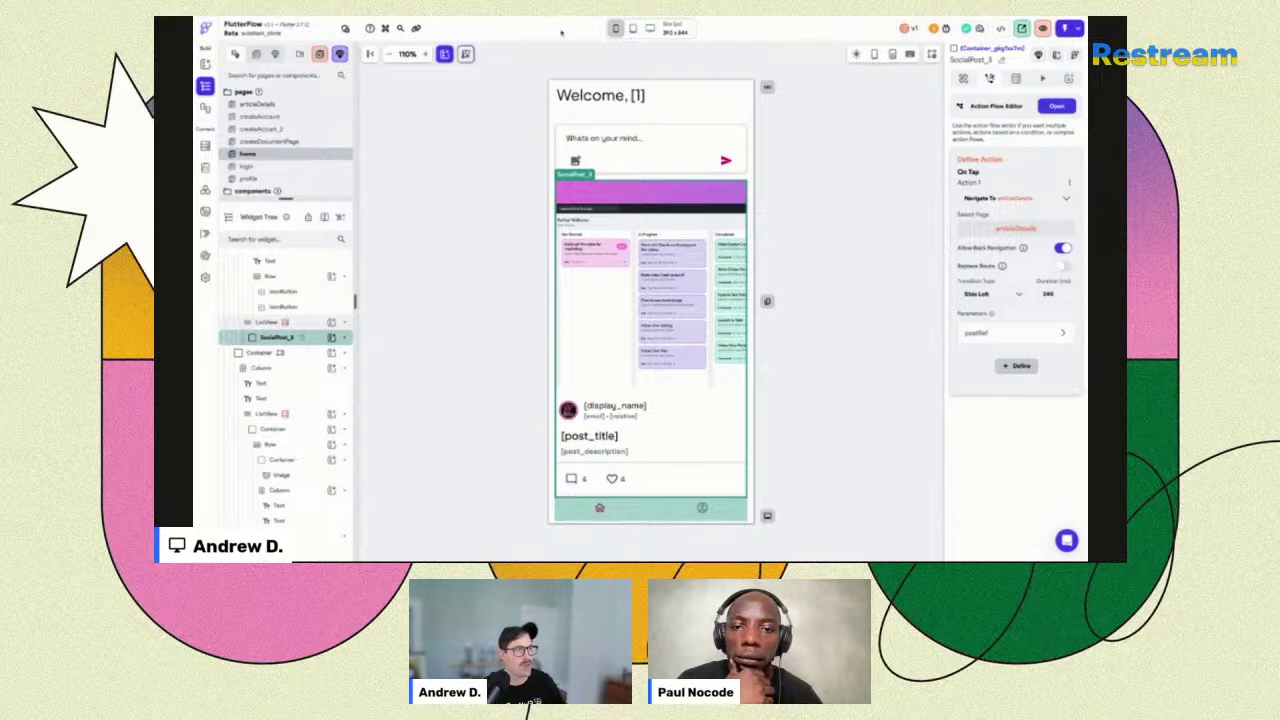
Go to the running test session, instantly reload the app, and try opening the feed's first post and returning.
click(1021, 28)
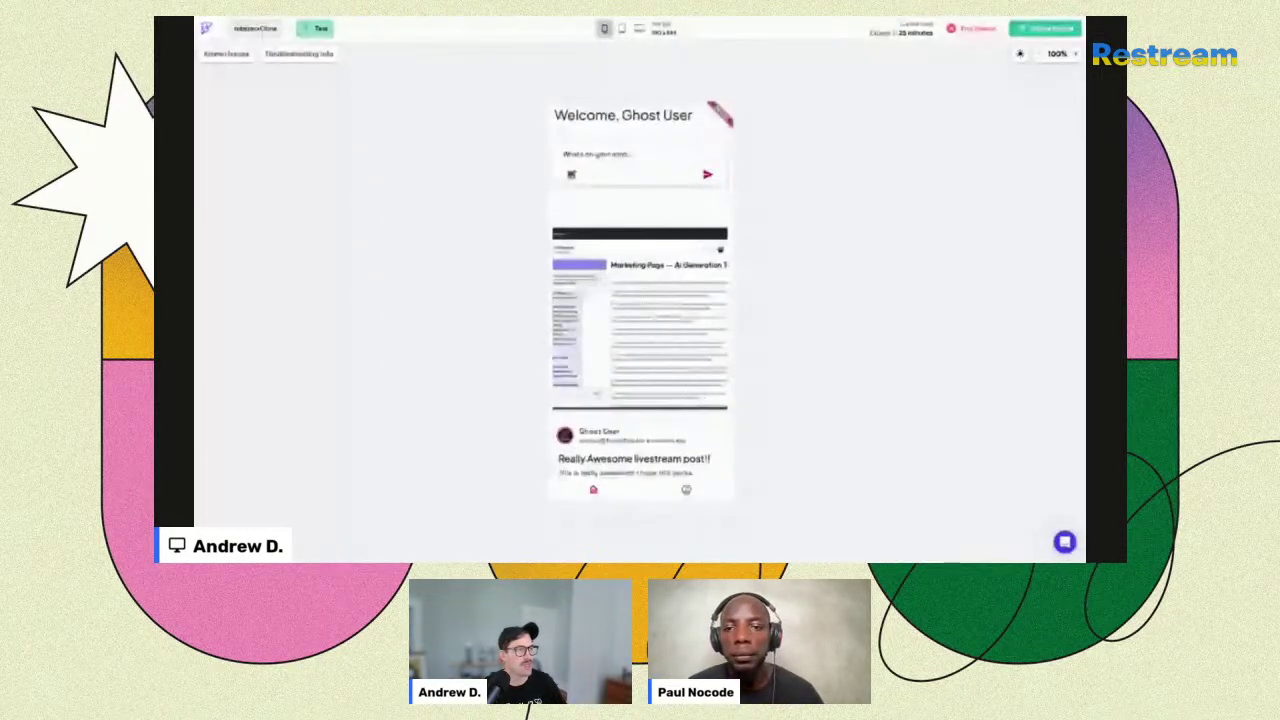
click(1046, 28)
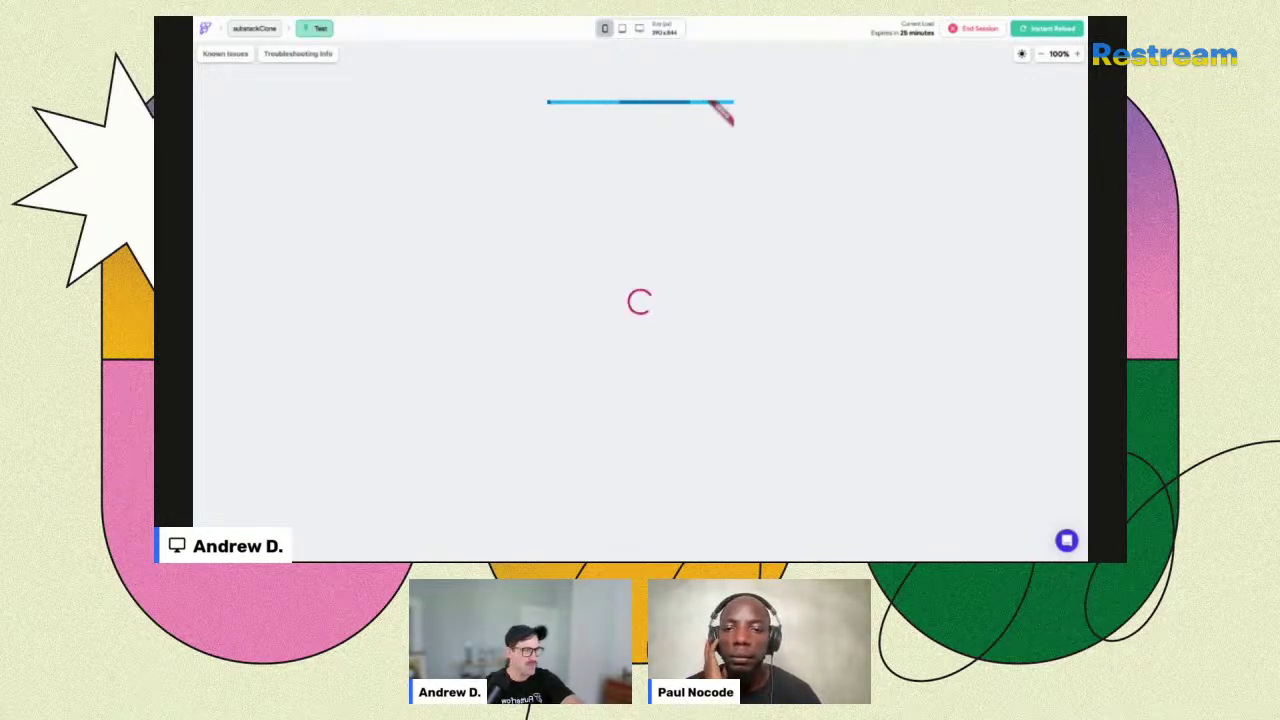
scroll(675, 276, down, 5)
click(641, 307)
click(558, 113)
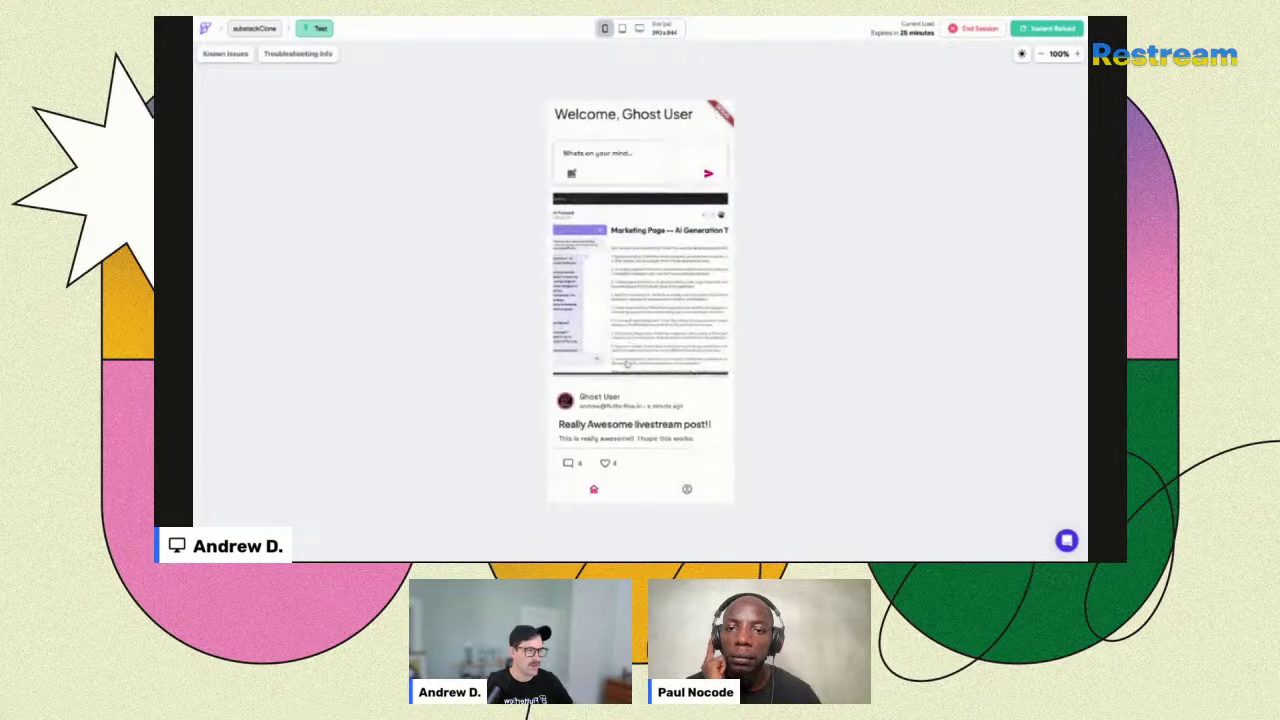
Check the page transition by repeatedly opening the "Really Awesome livestream post!!" post and returning to the home feed.
click(624, 398)
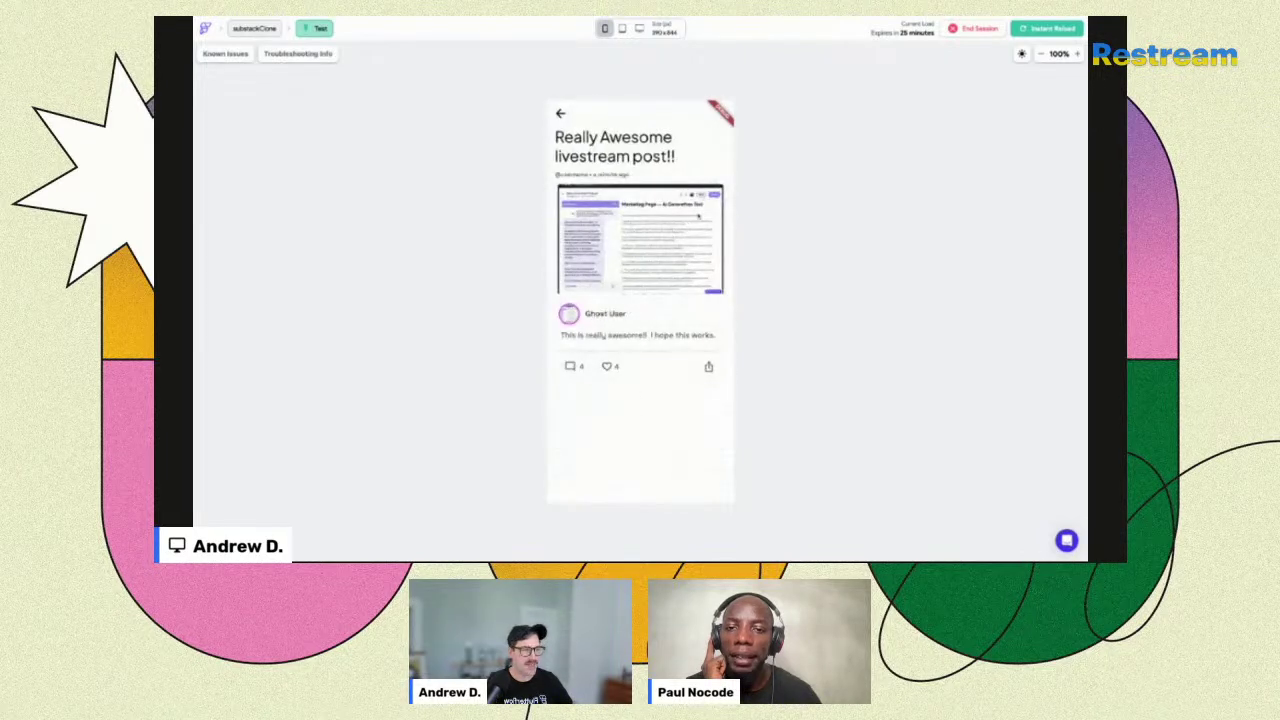
click(560, 114)
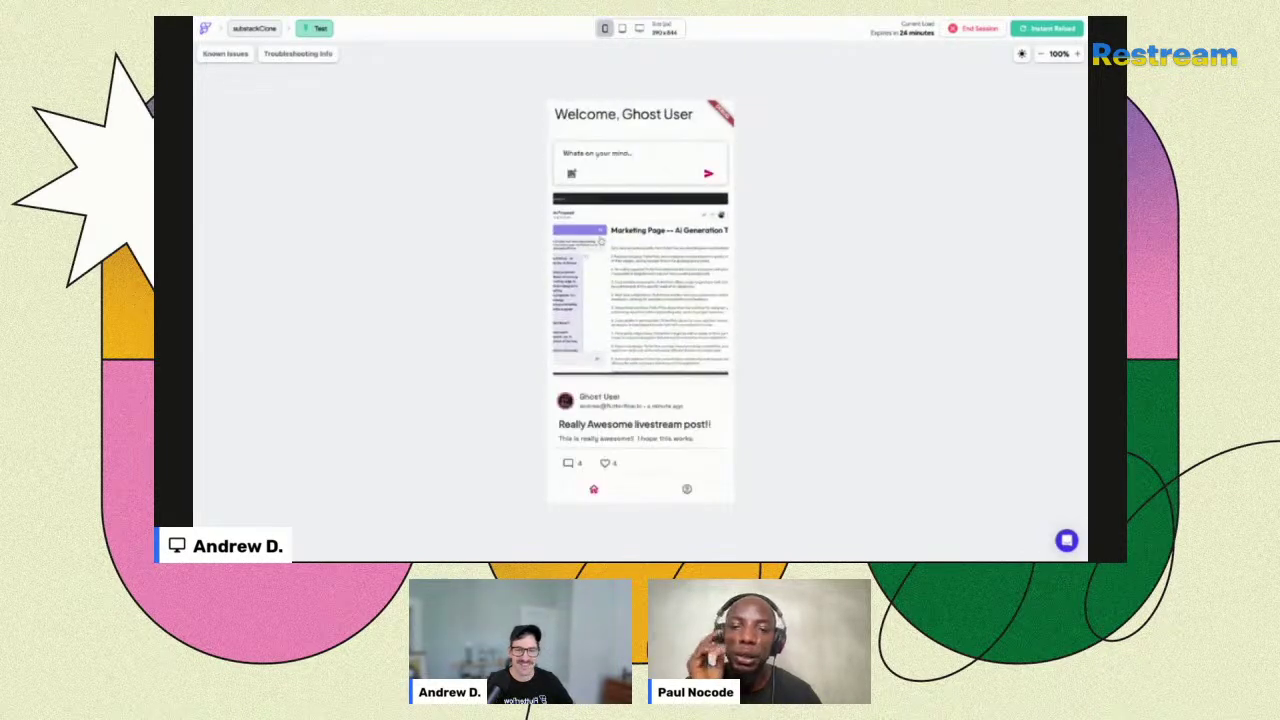
click(621, 296)
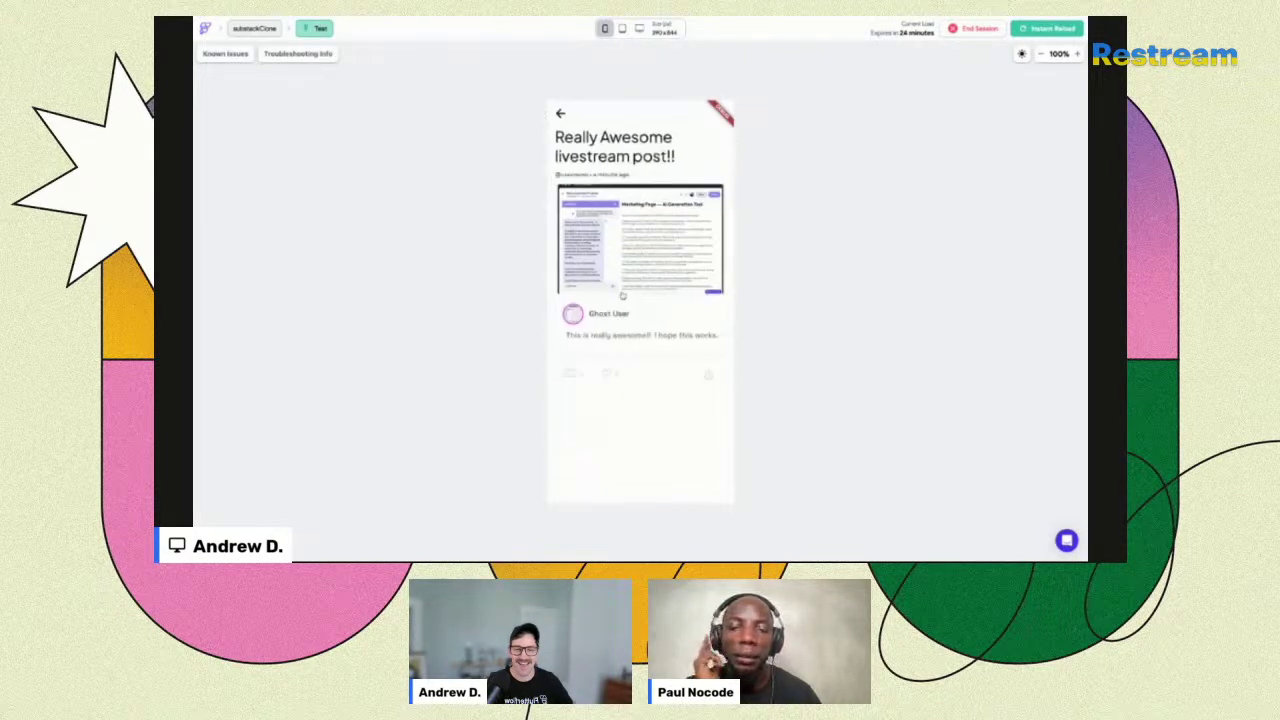
click(560, 114)
click(624, 406)
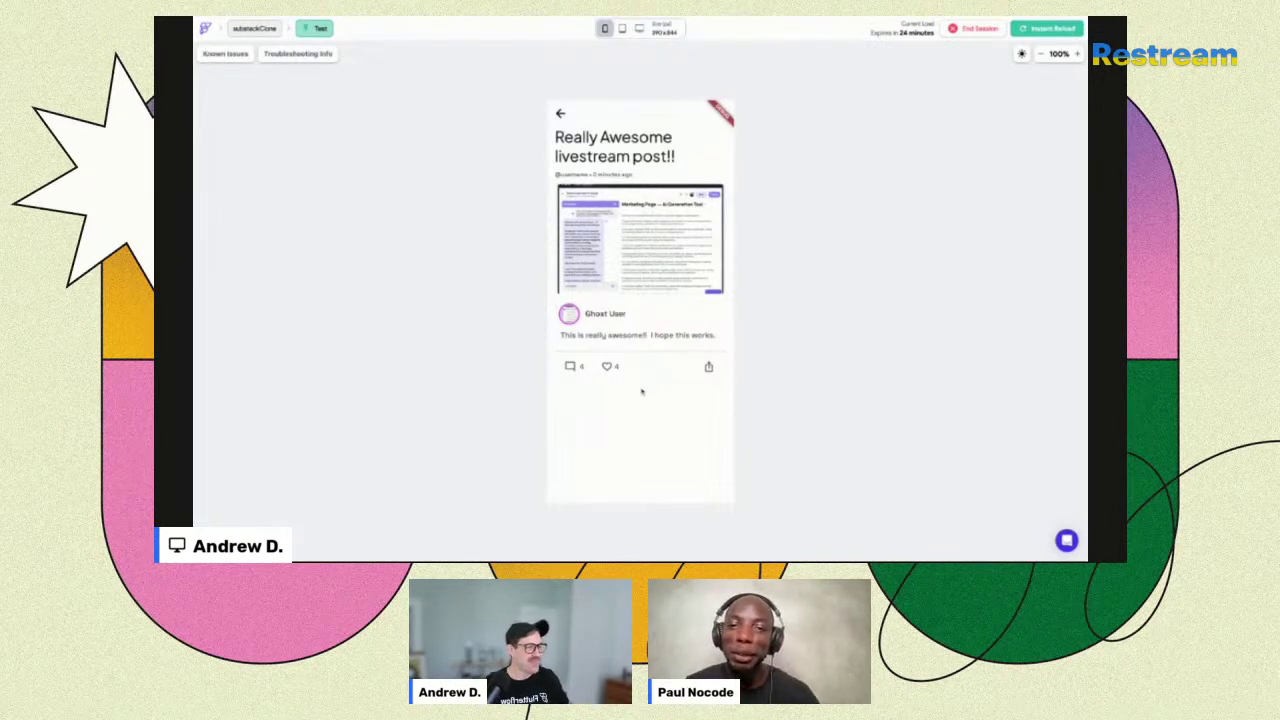
click(560, 114)
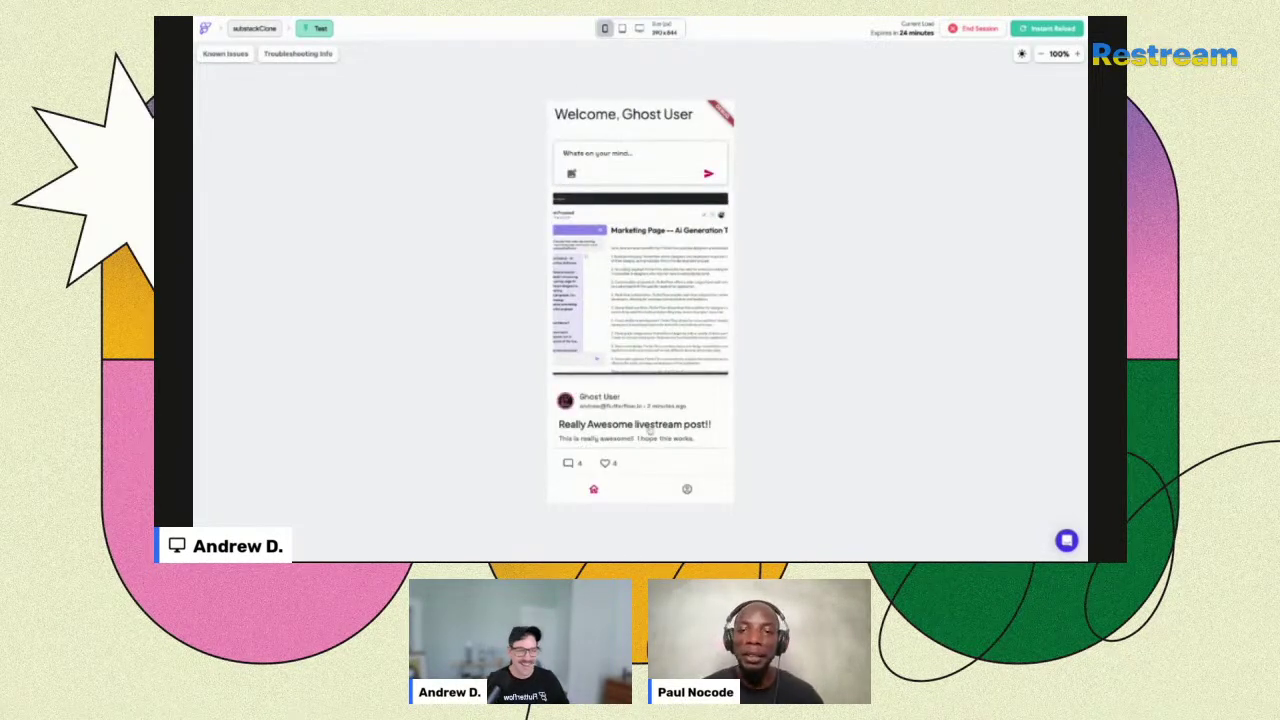
click(634, 366)
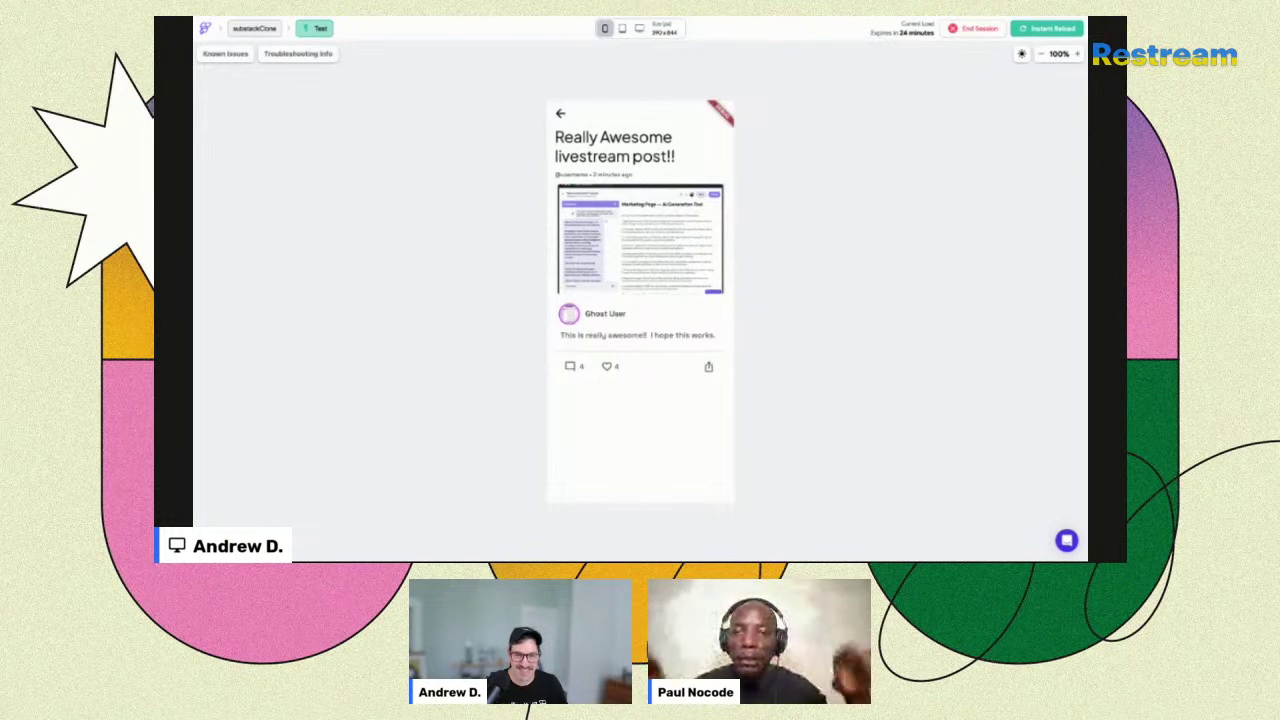
click(560, 113)
click(604, 301)
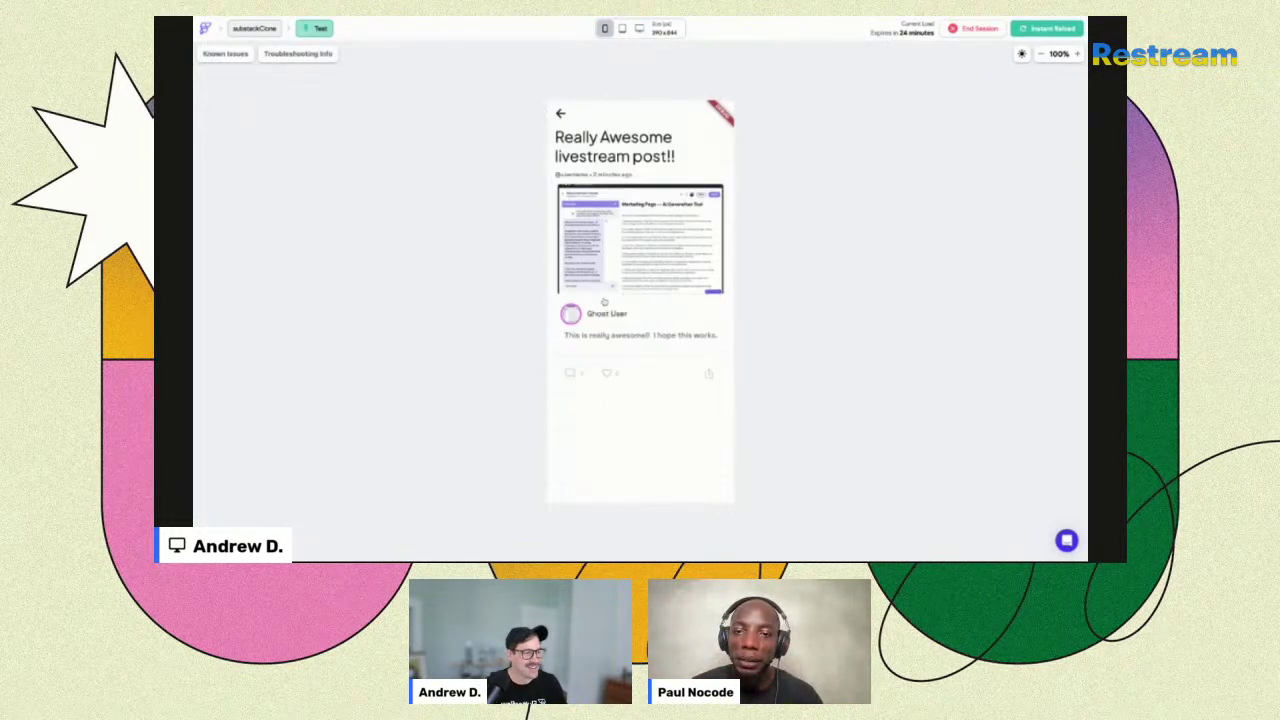
click(560, 113)
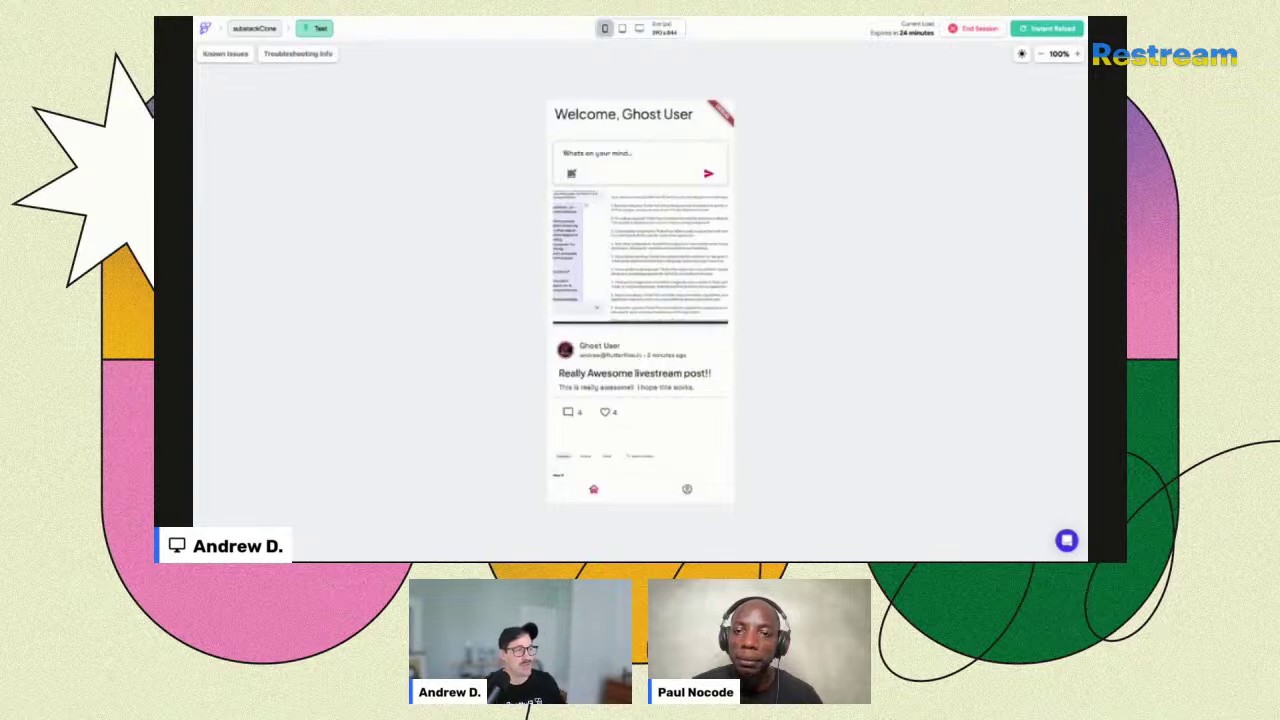
Return to the project editor, set the post image's height on the home page to 230, and save the project.
click(391, 17)
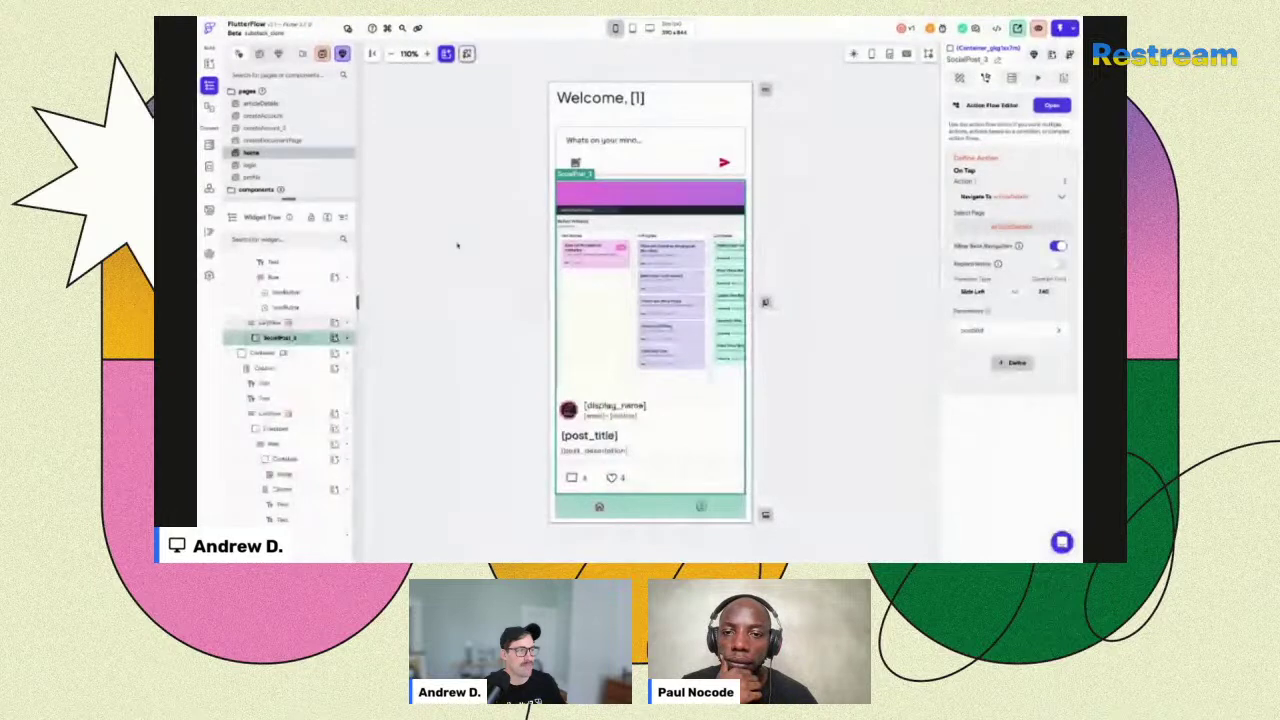
click(258, 104)
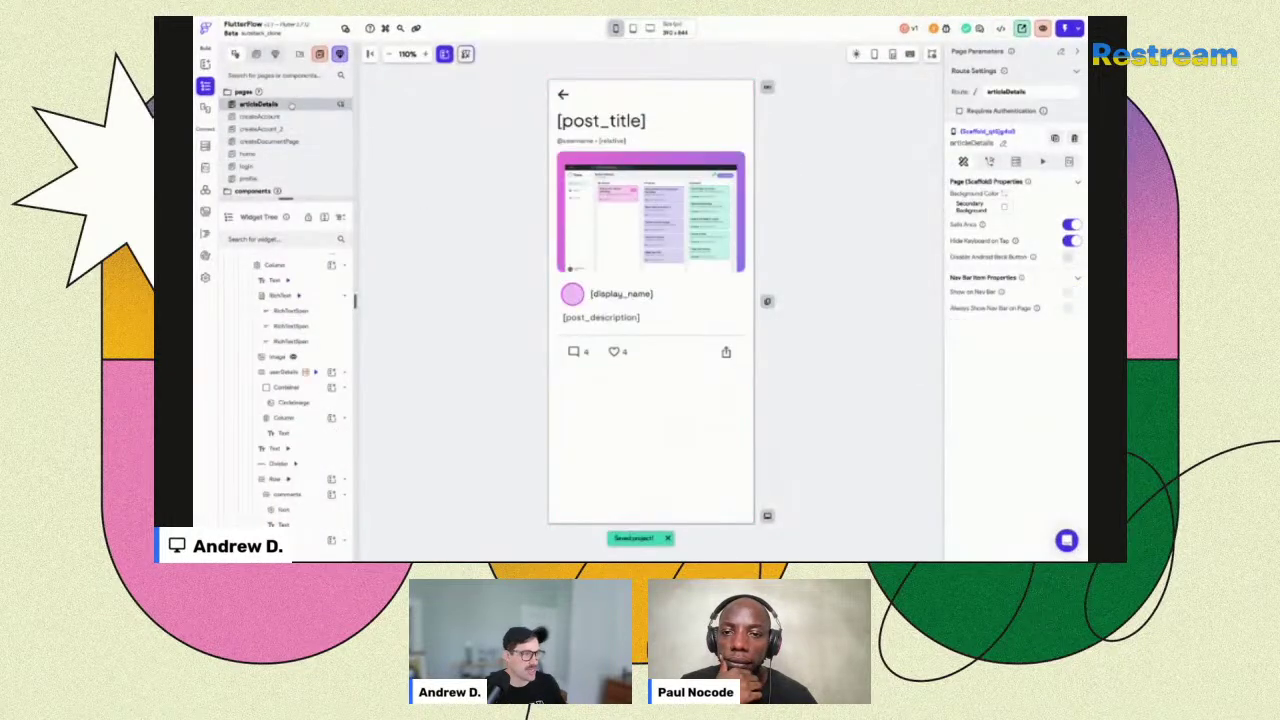
click(247, 153)
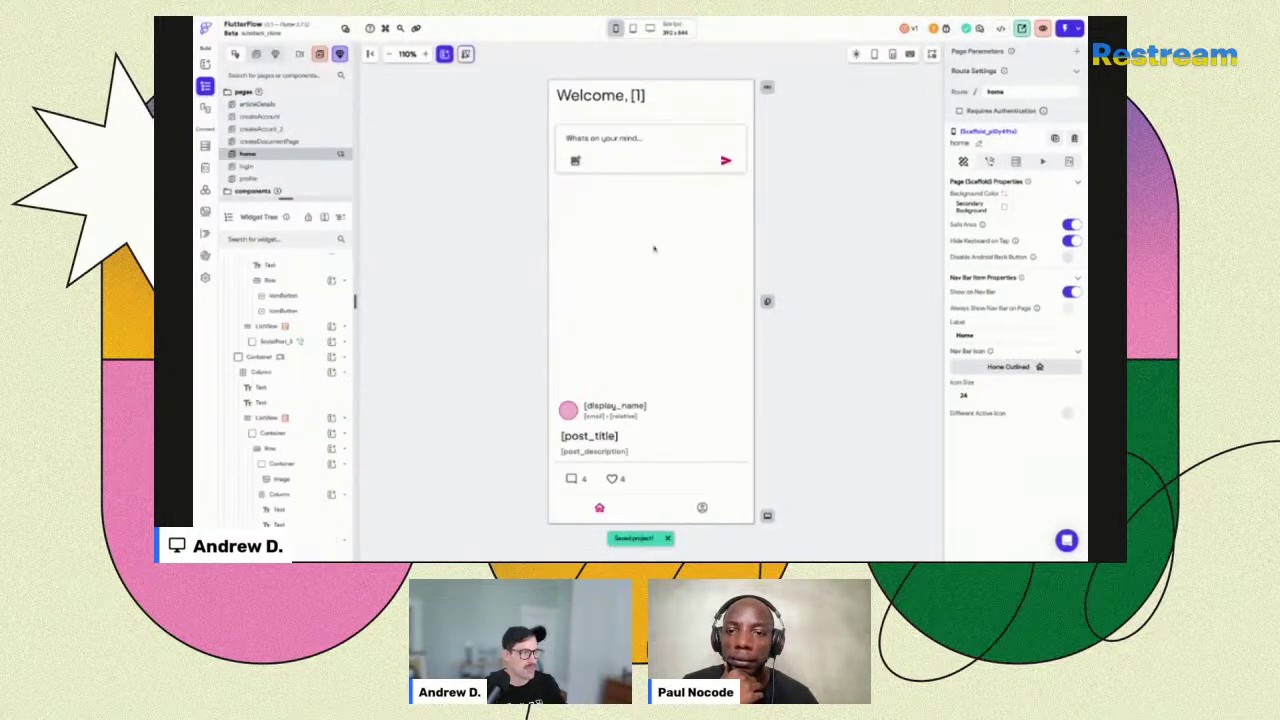
click(628, 289)
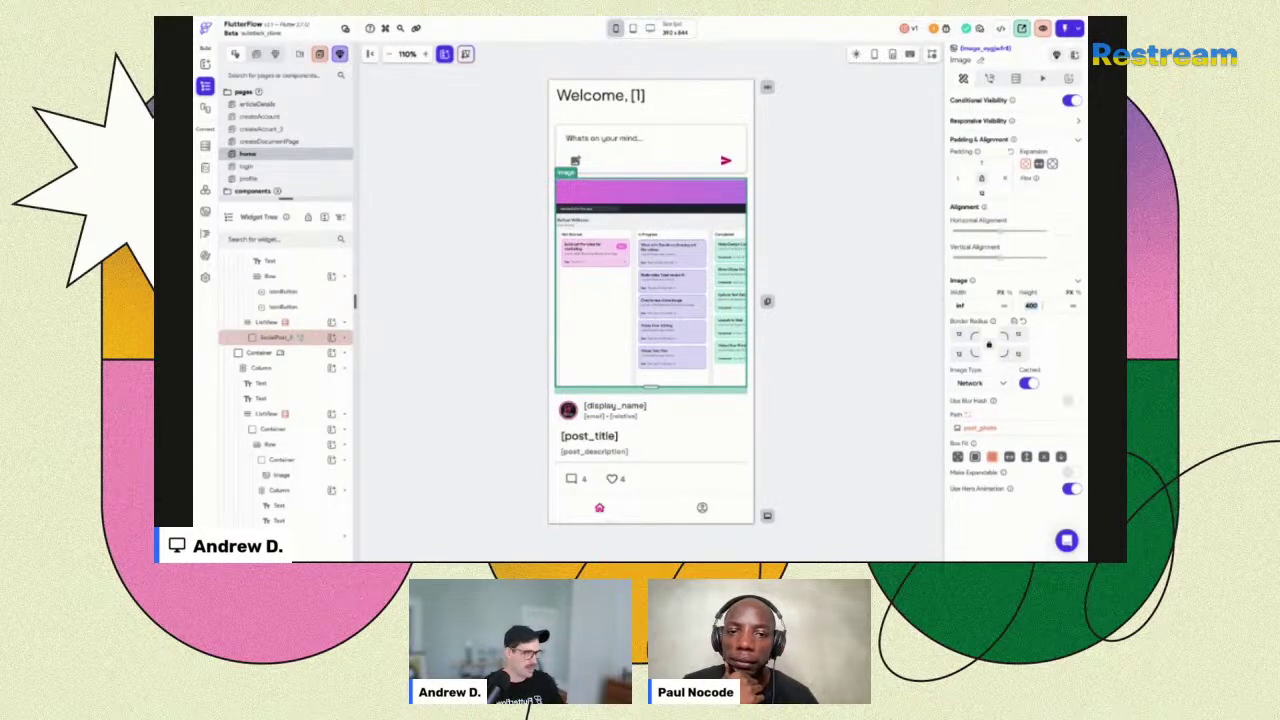
text(235)
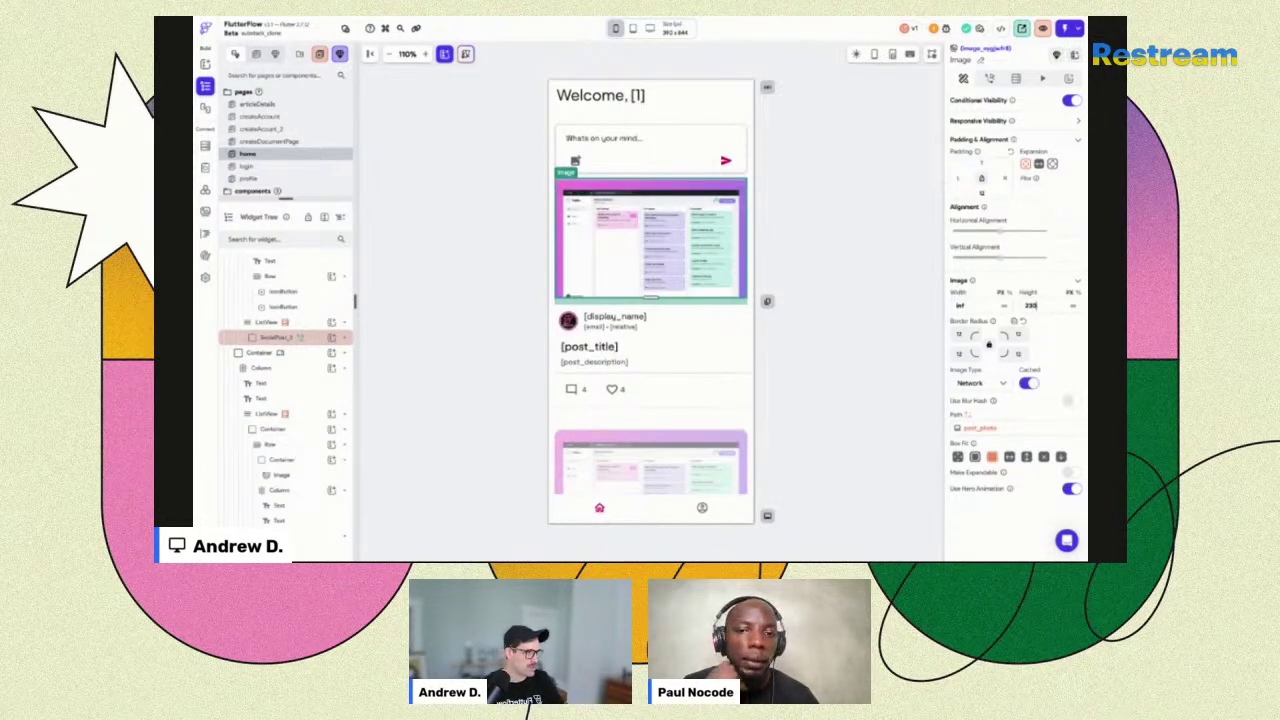
key(ctrl+s)
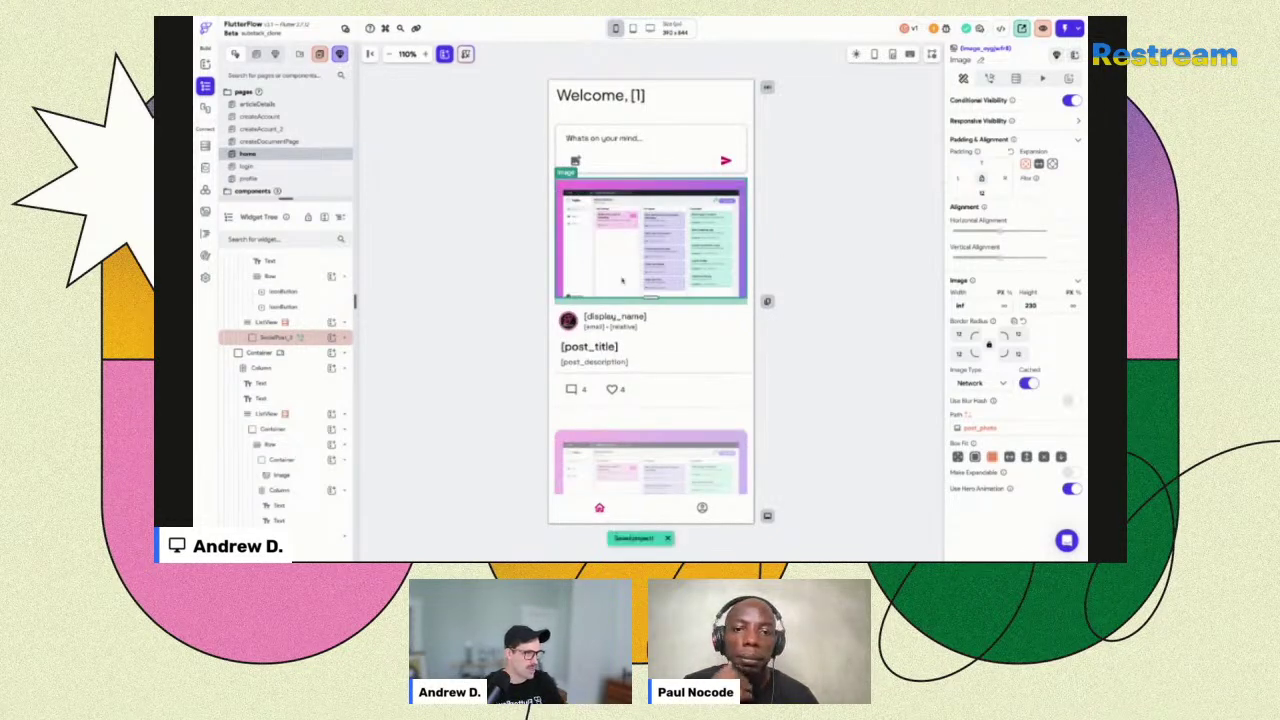
click(849, 314)
On the articleDetails page, move the post image above the [post_title] text.
click(258, 104)
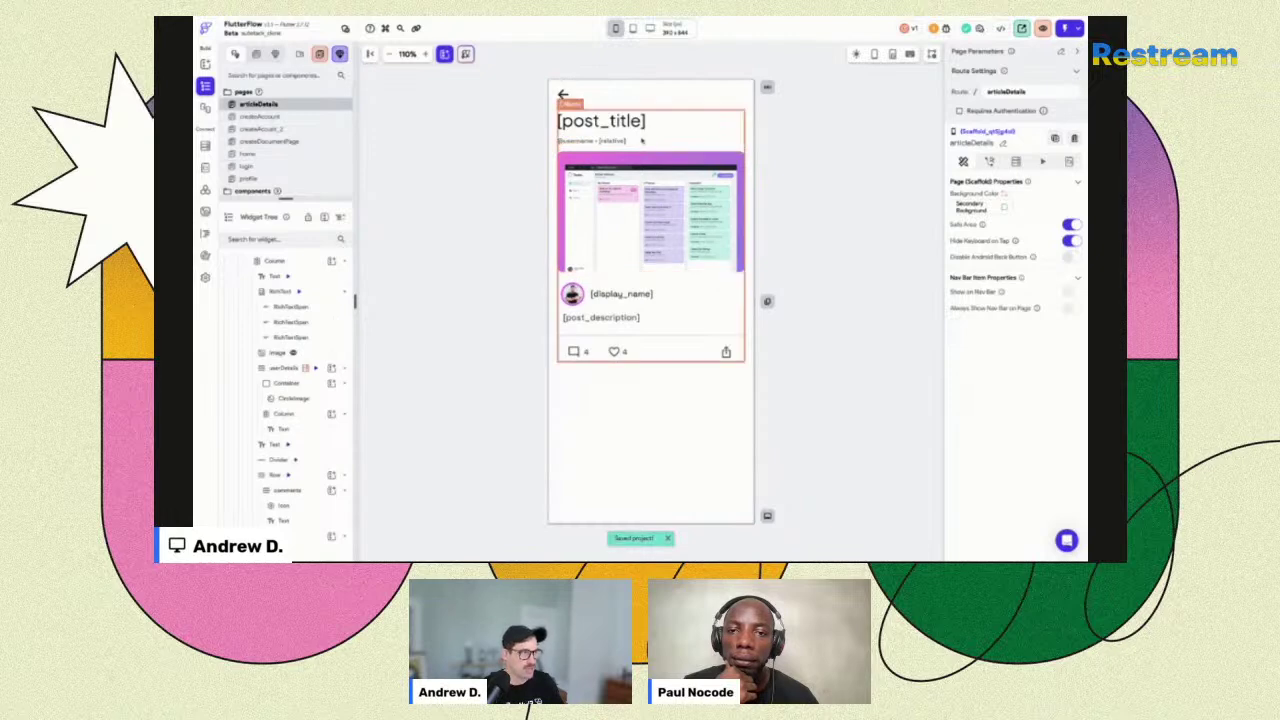
click(652, 182)
drag(613, 221, 660, 136)
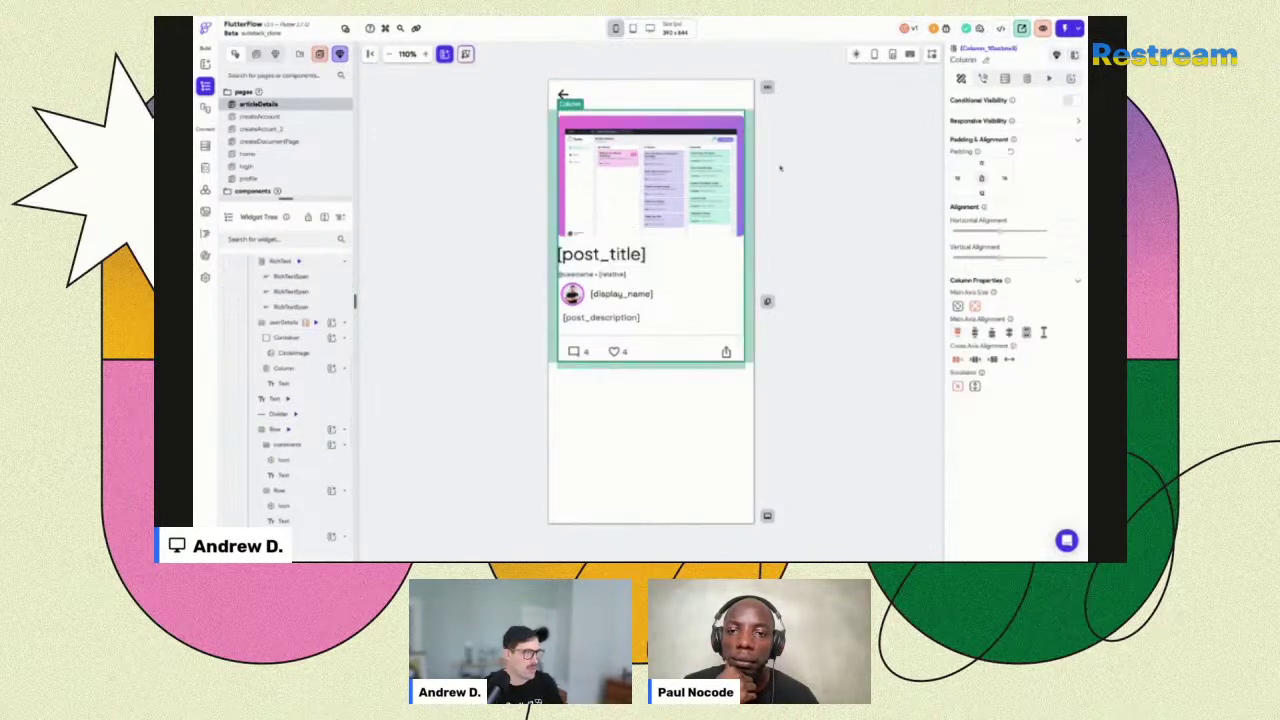
click(709, 225)
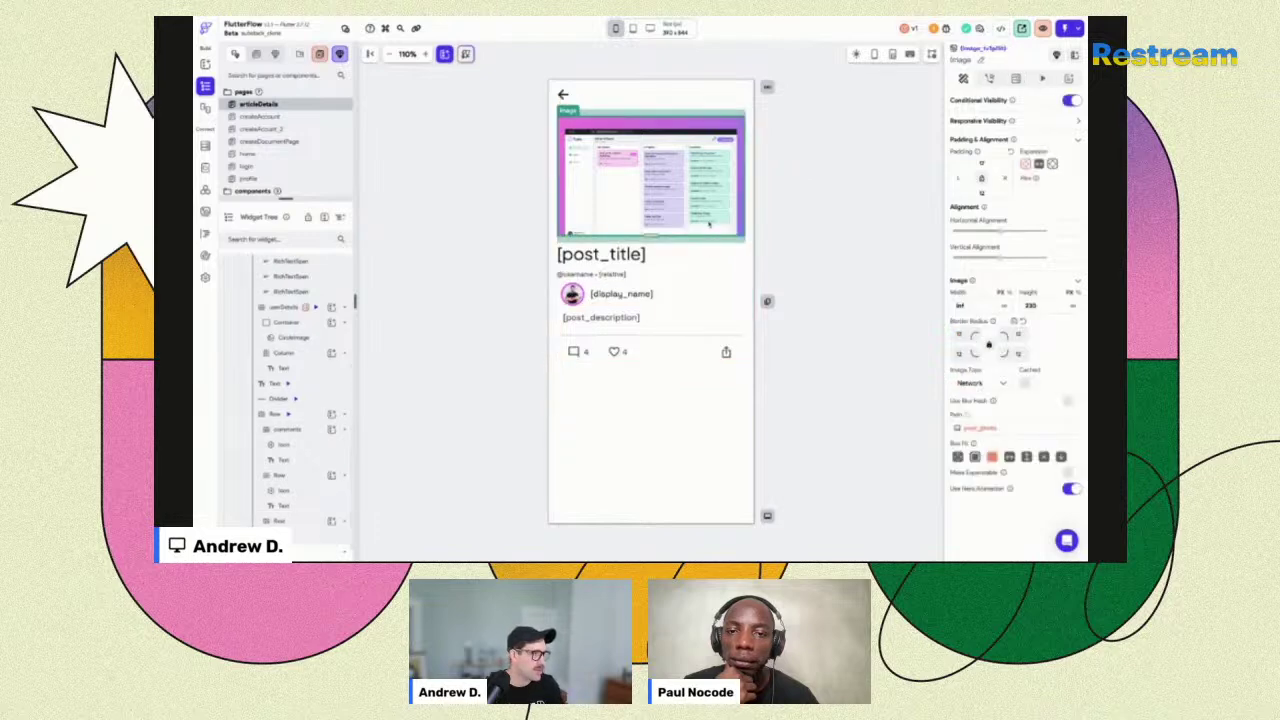
click(622, 116)
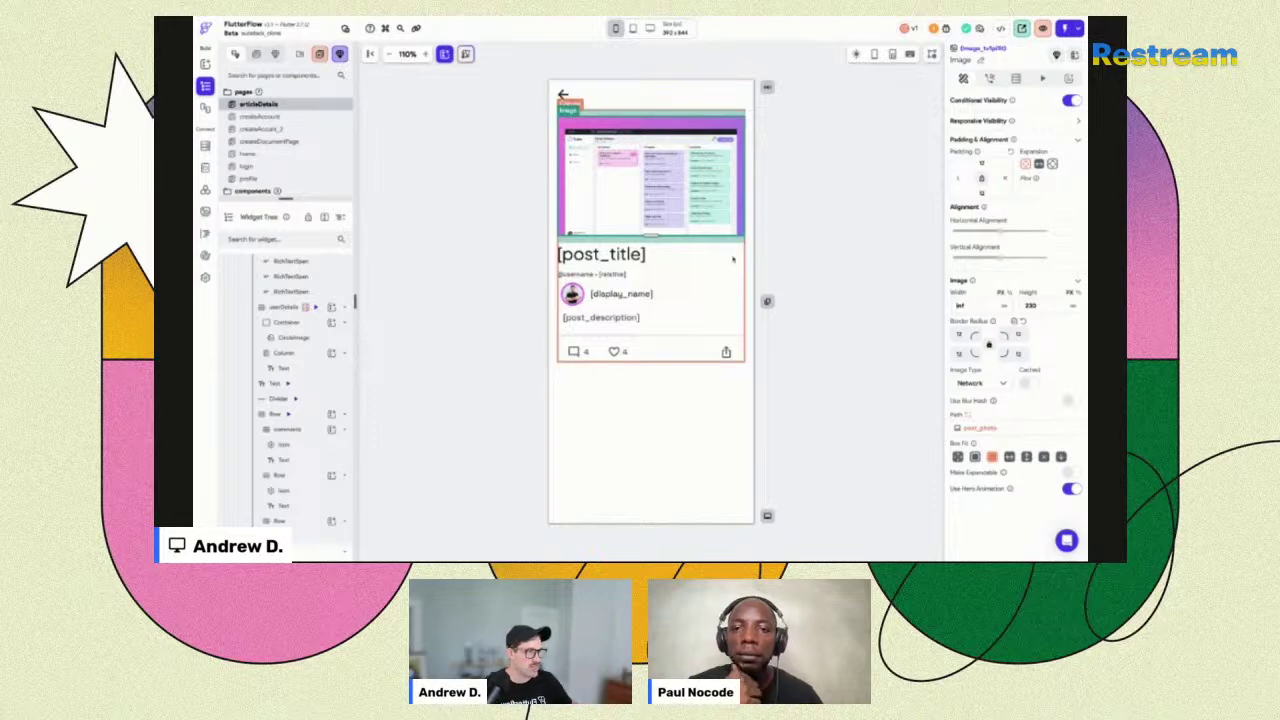
Wrap the articleDetails column that holds the image and post texts in a new Column widget.
right_click(731, 272)
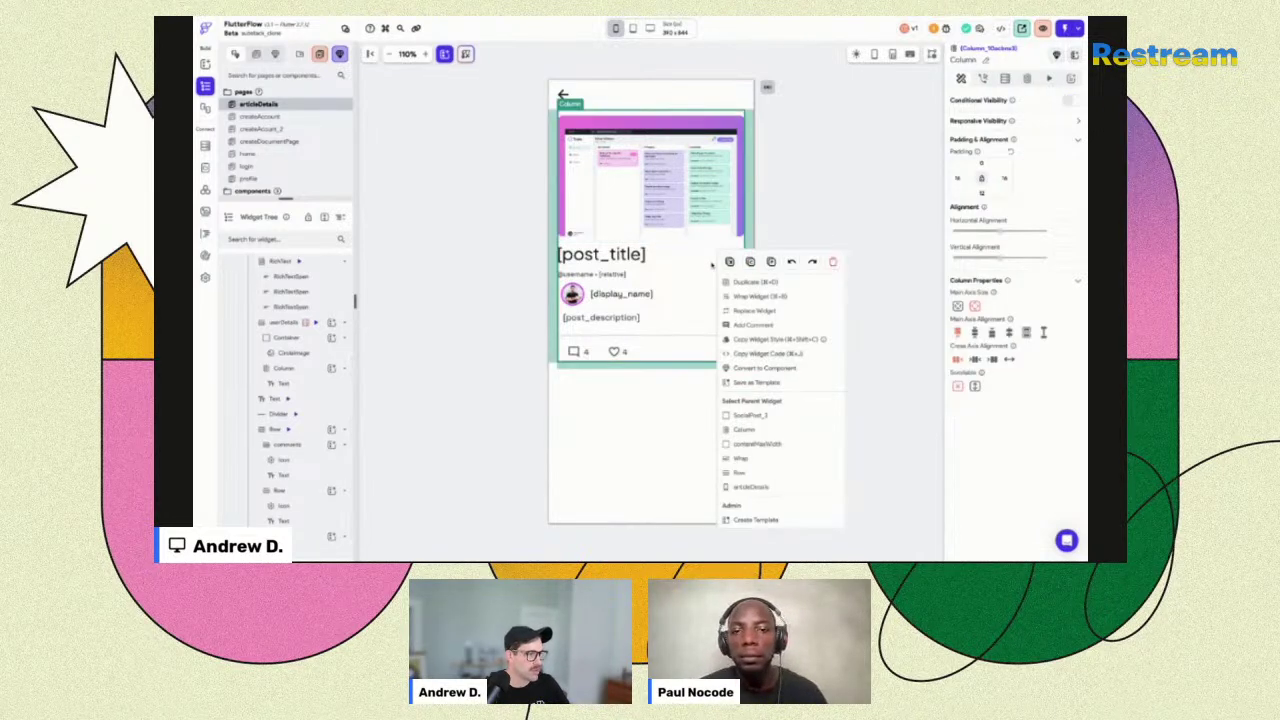
click(803, 298)
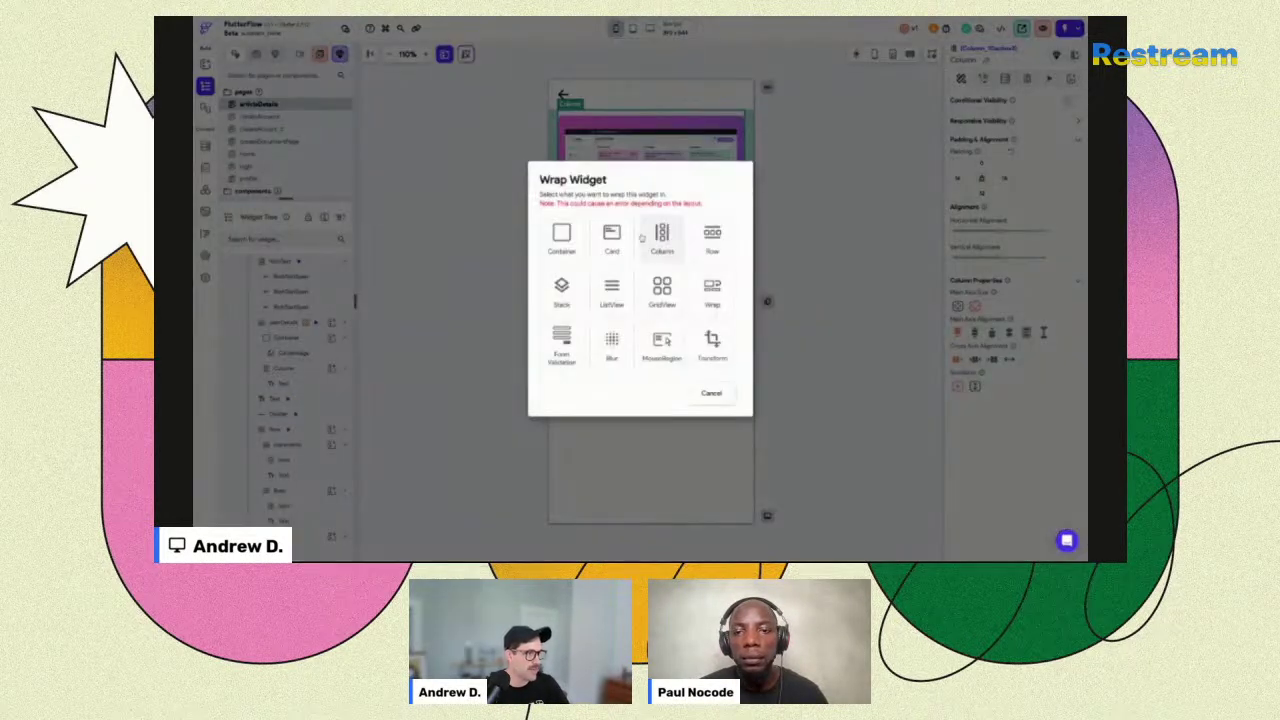
click(675, 238)
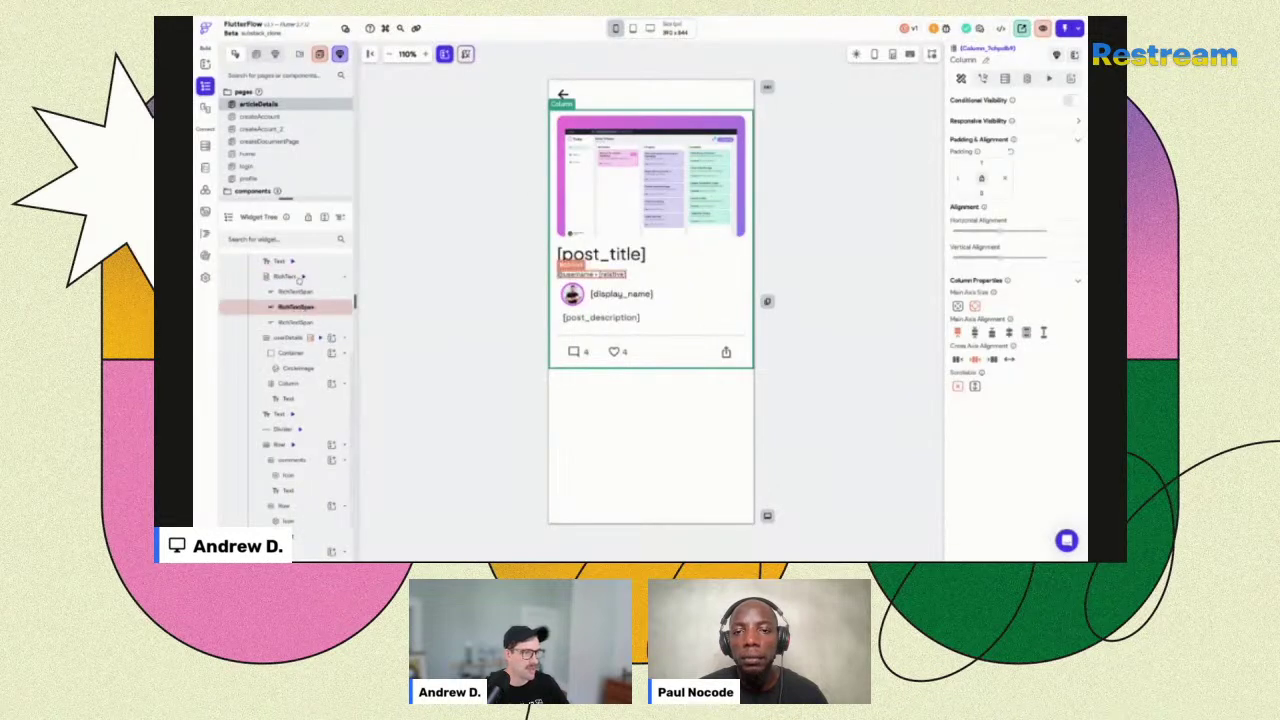
Rename the inner column, directly inside the new wrapping Column, as paddingColumn.
scroll(294, 280, up, 3)
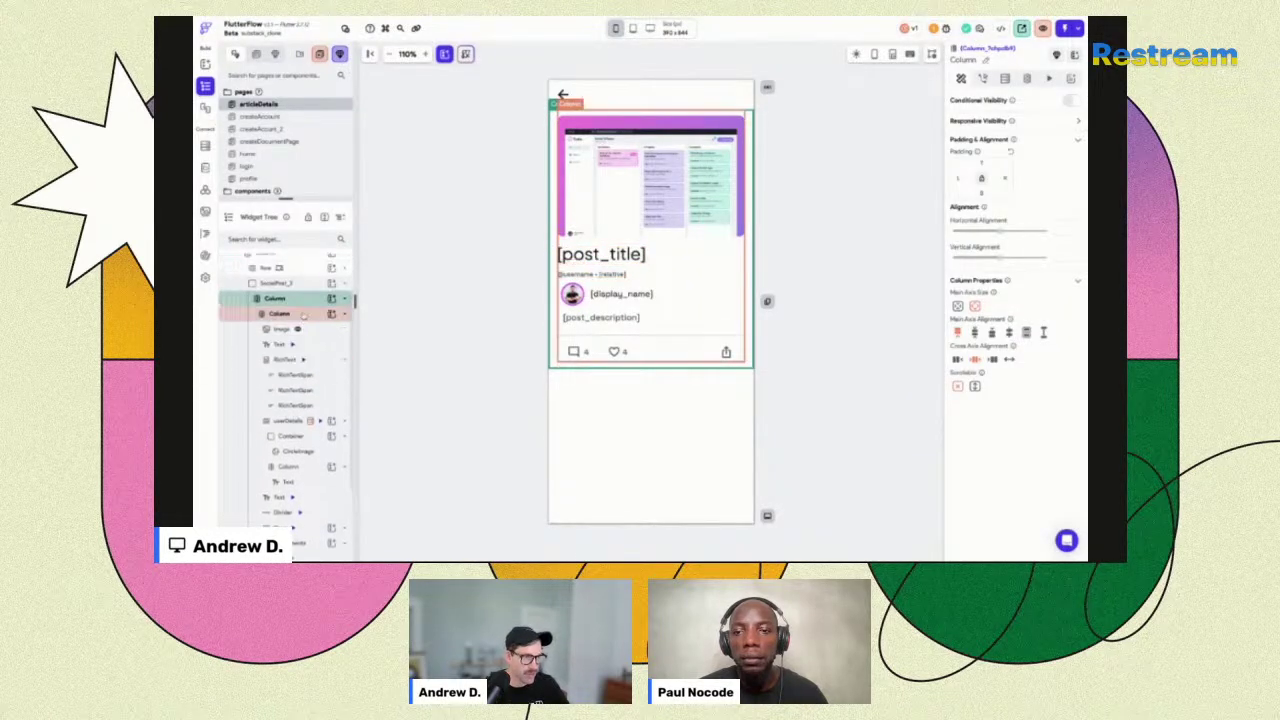
click(296, 315)
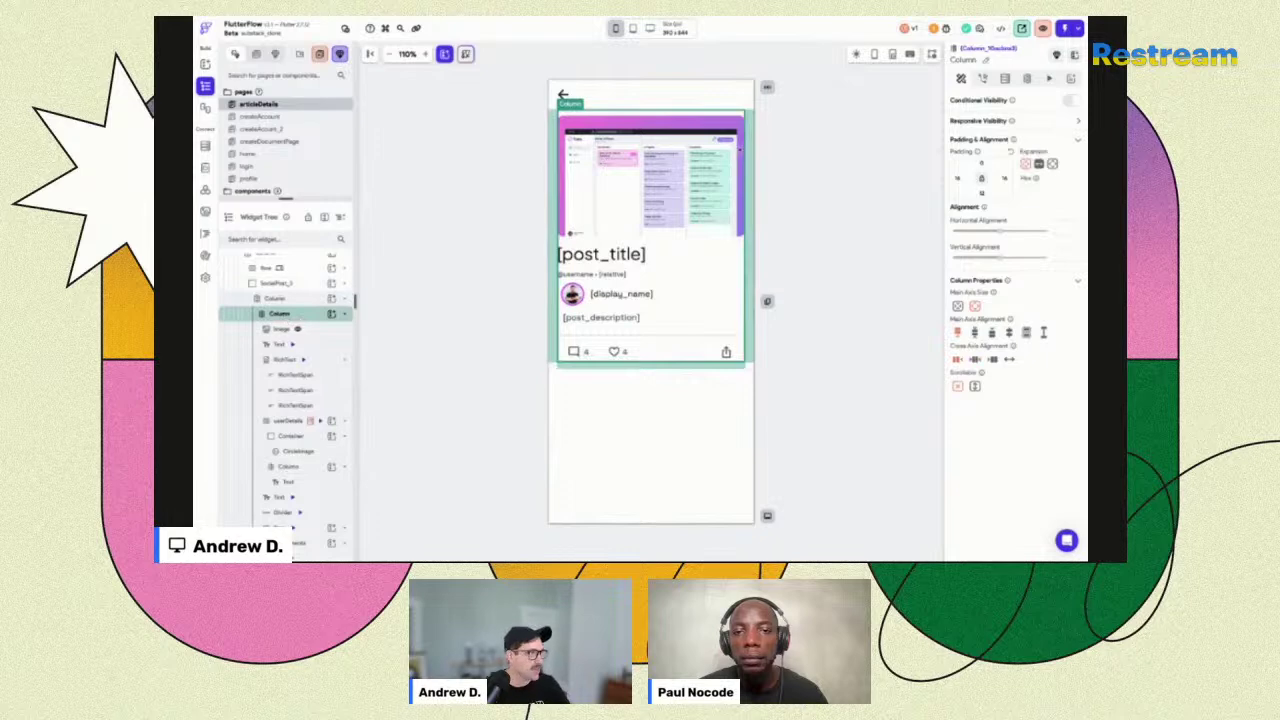
click(988, 61)
text(padding)
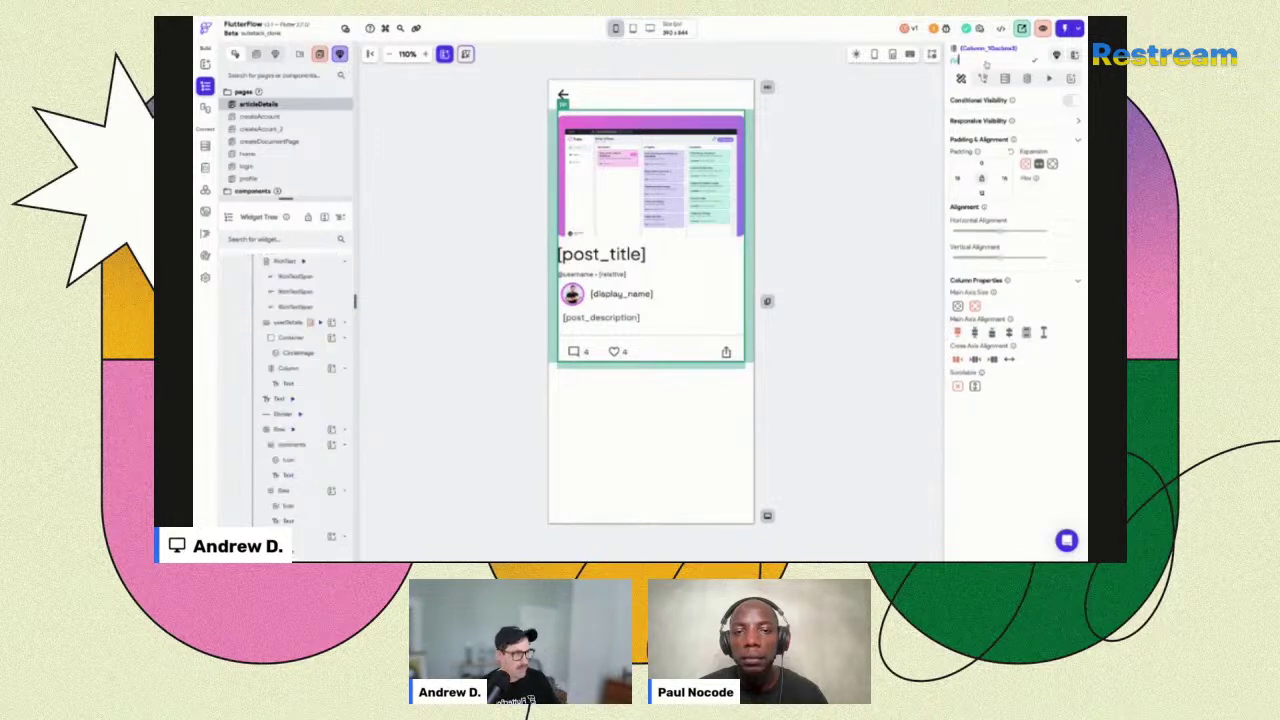
text(Column)
key(Return)
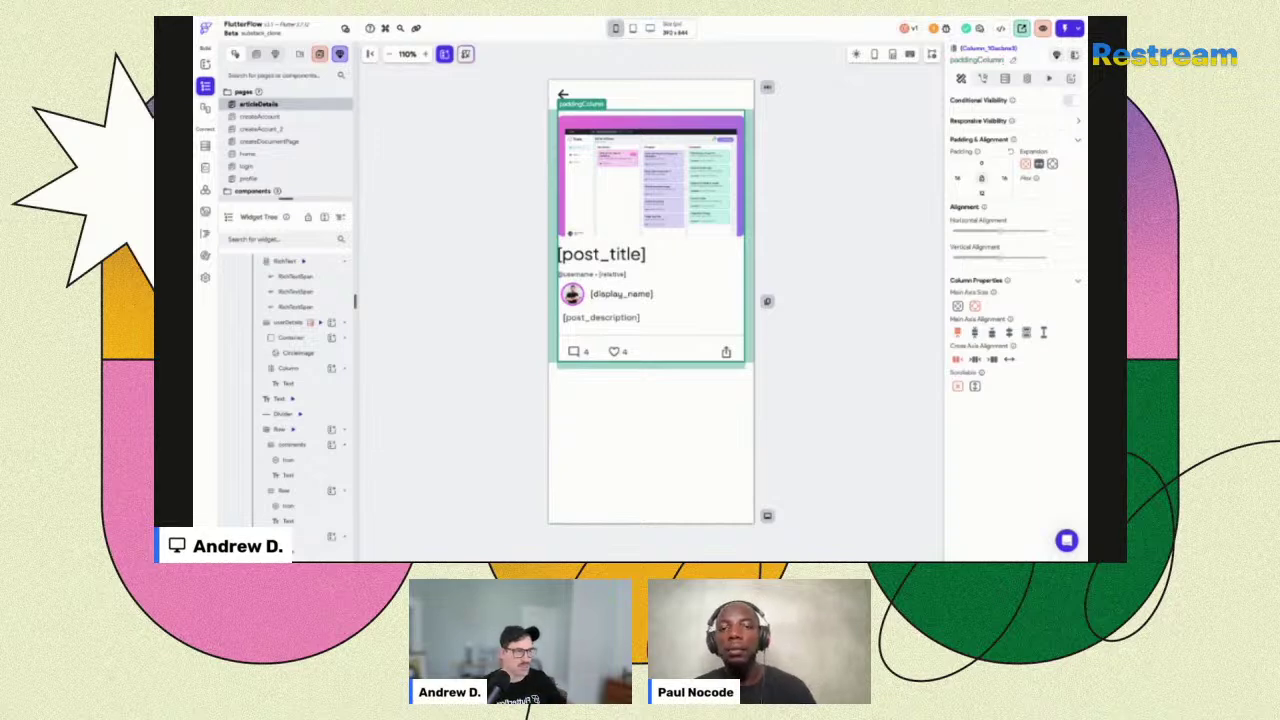
Move the post image out of paddingColumn into the outer Column, above paddingColumn.
scroll(300, 325, up, 4)
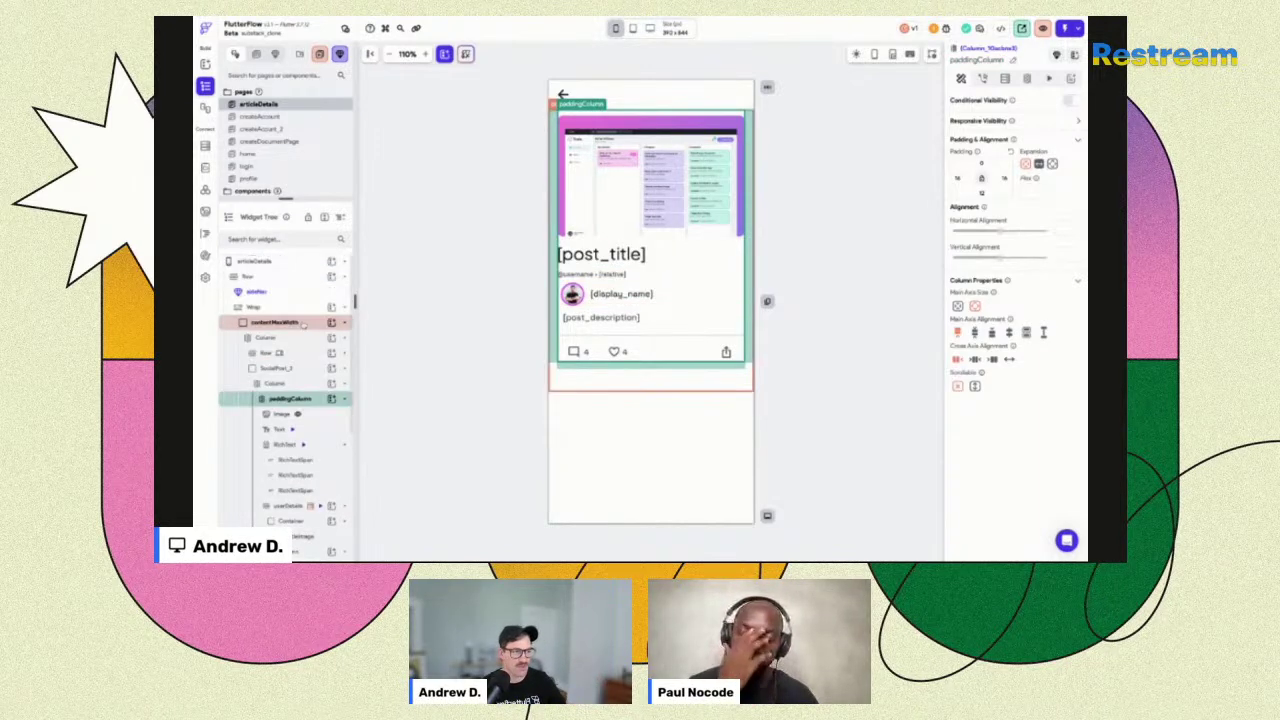
click(318, 420)
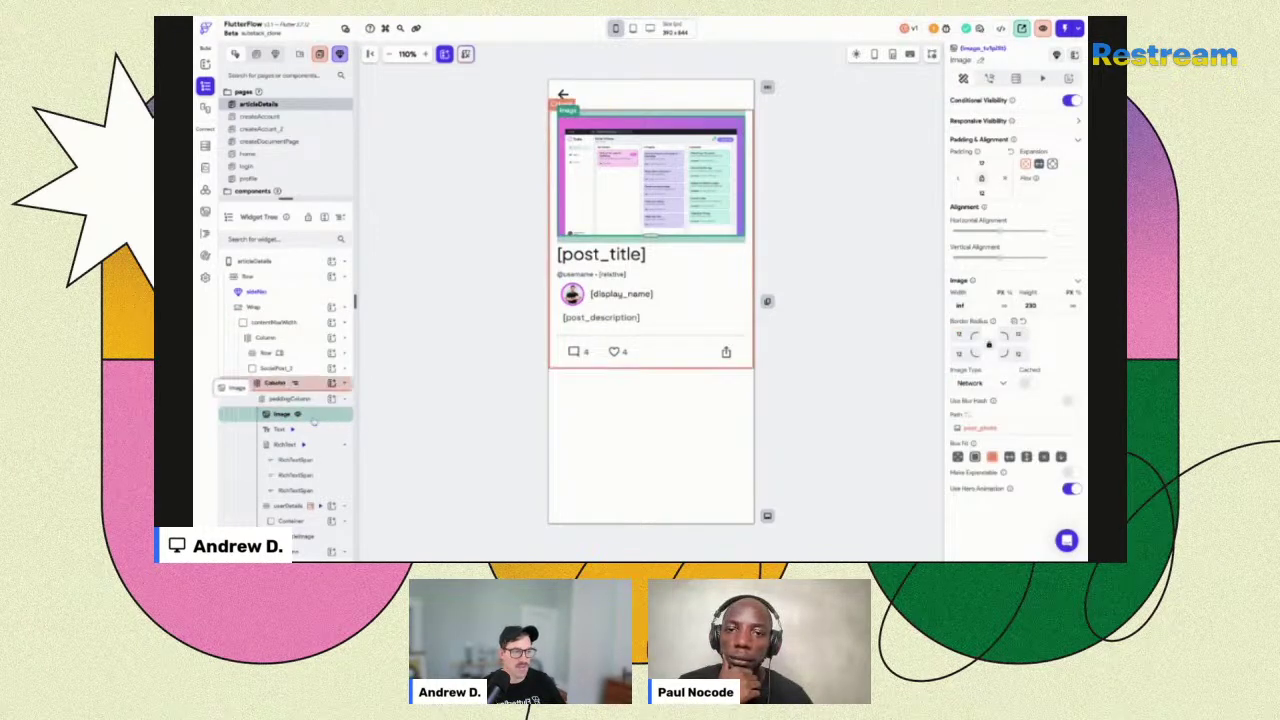
scroll(310, 400, down, 3)
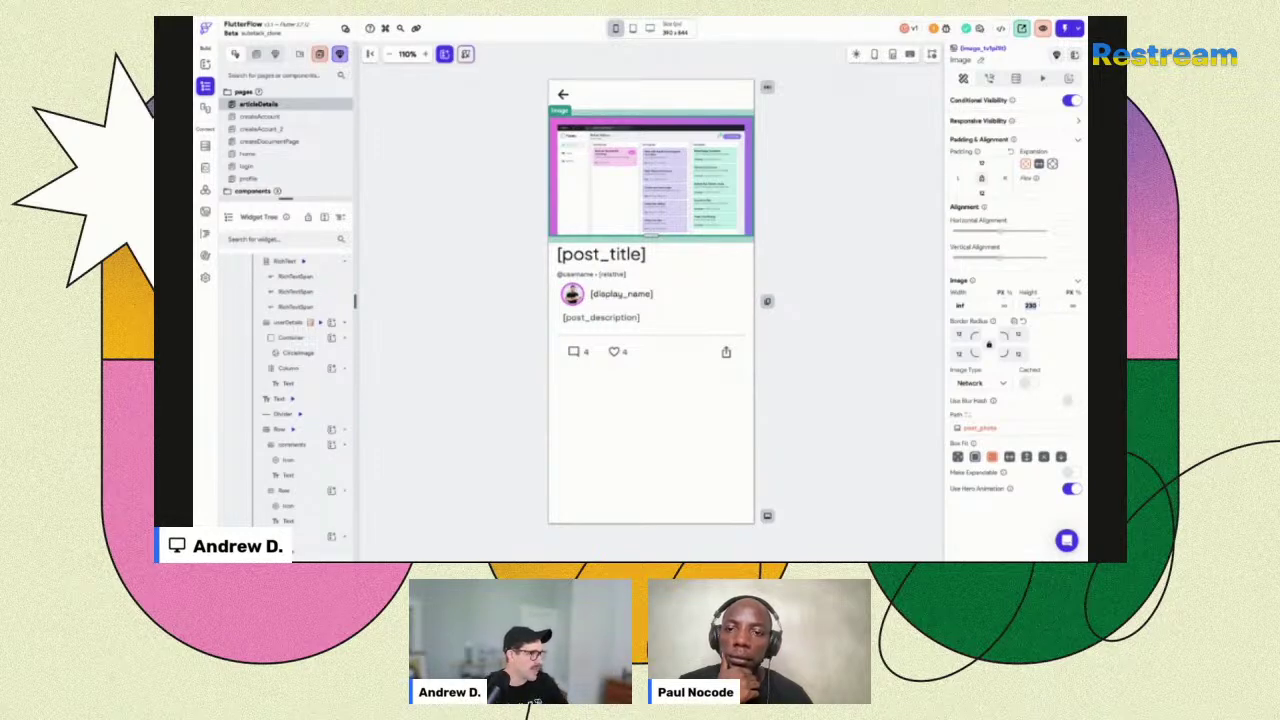
Set the height of the post image on the articleDetails page to 450.
text(4)
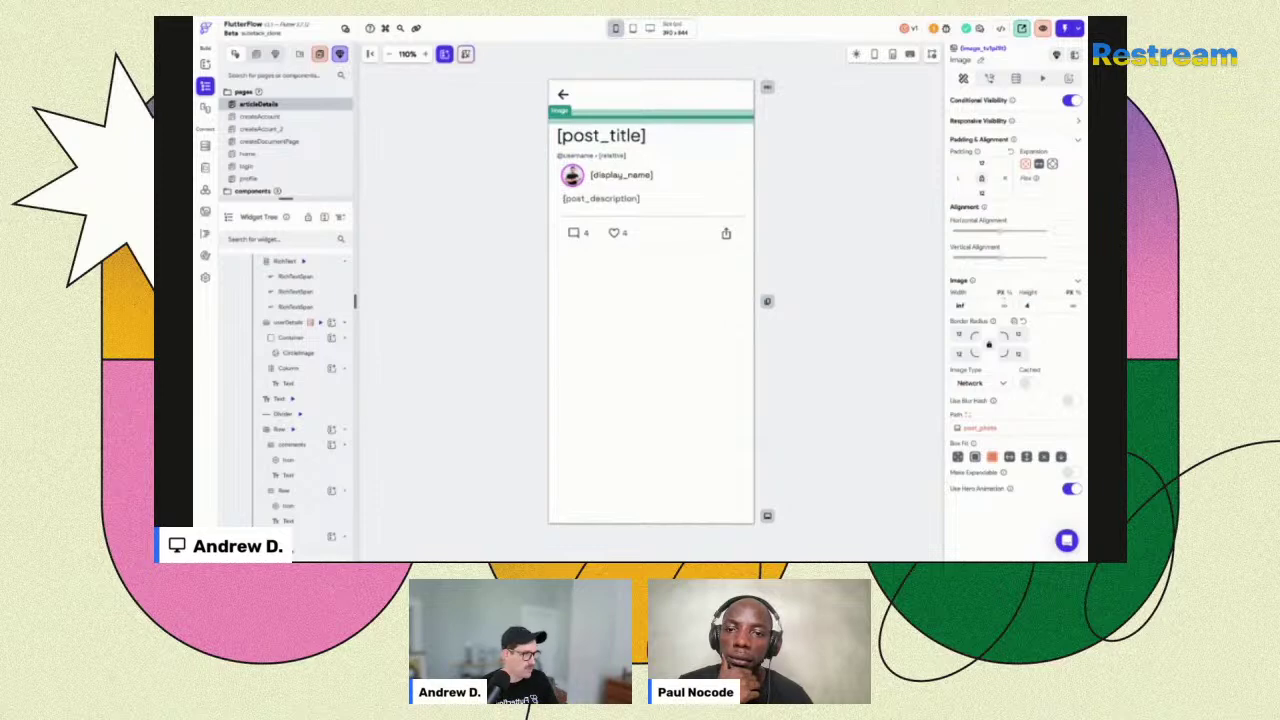
text(50)
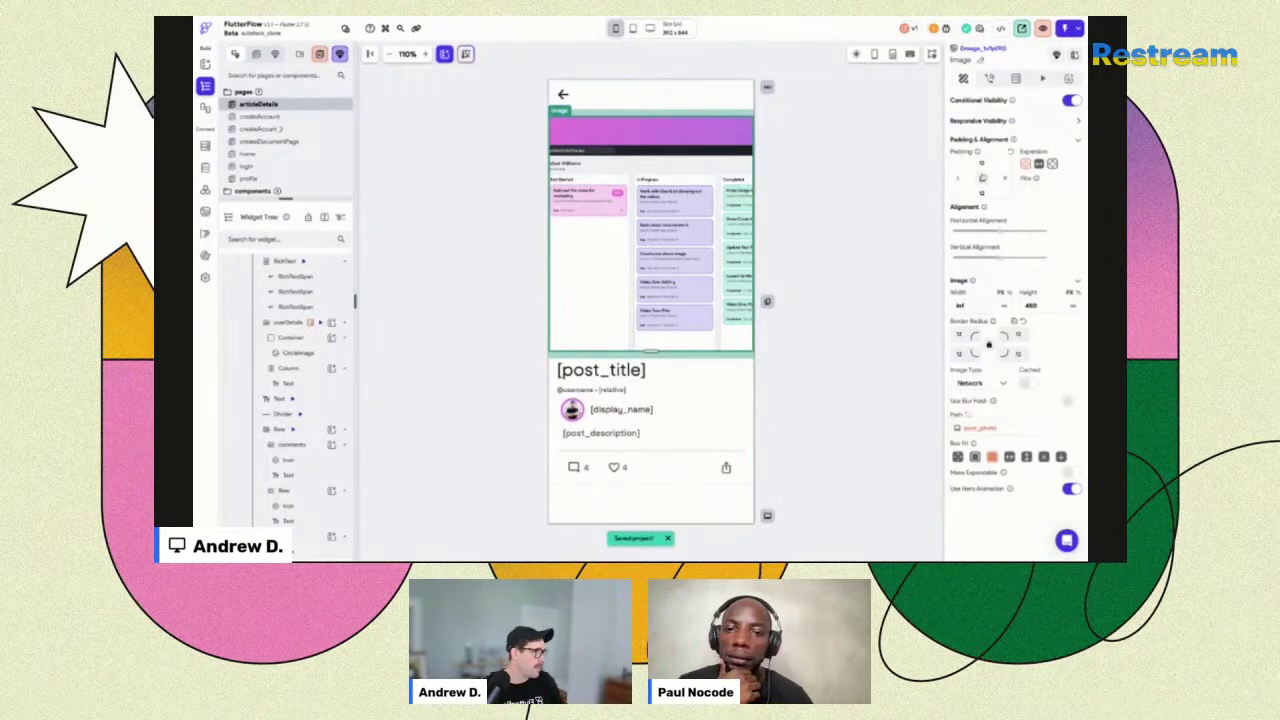
click(982, 179)
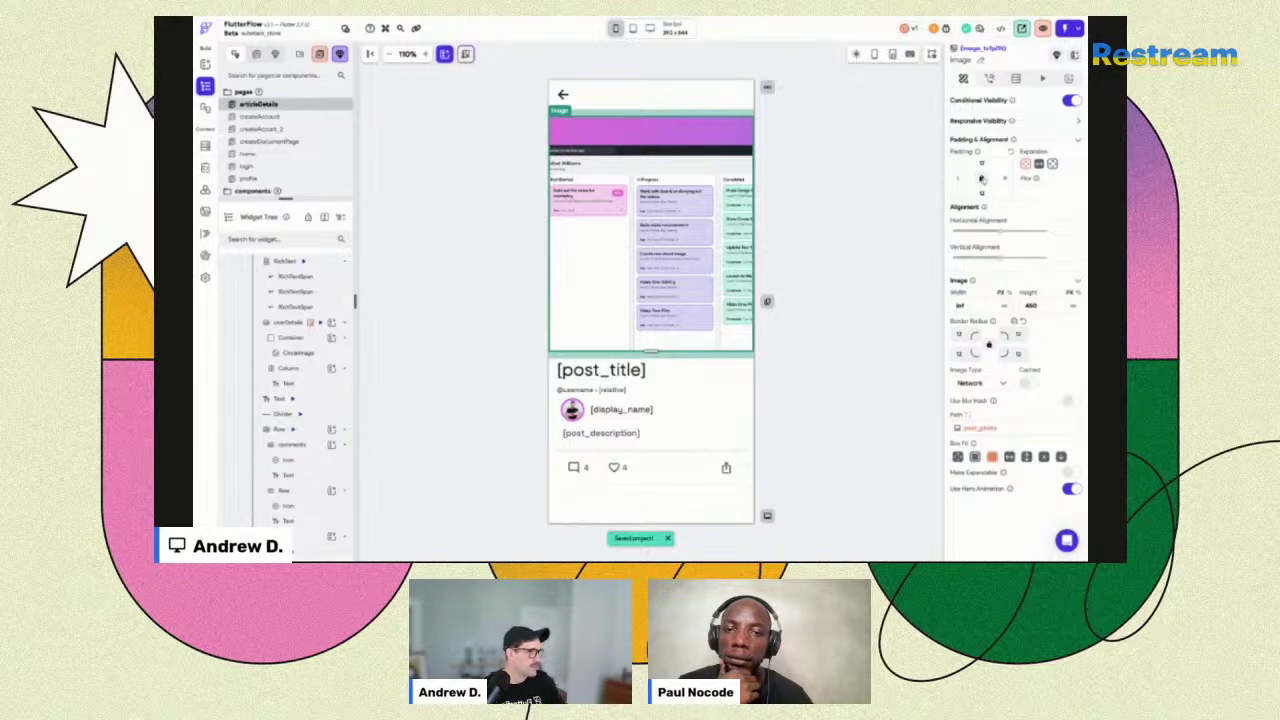
click(831, 256)
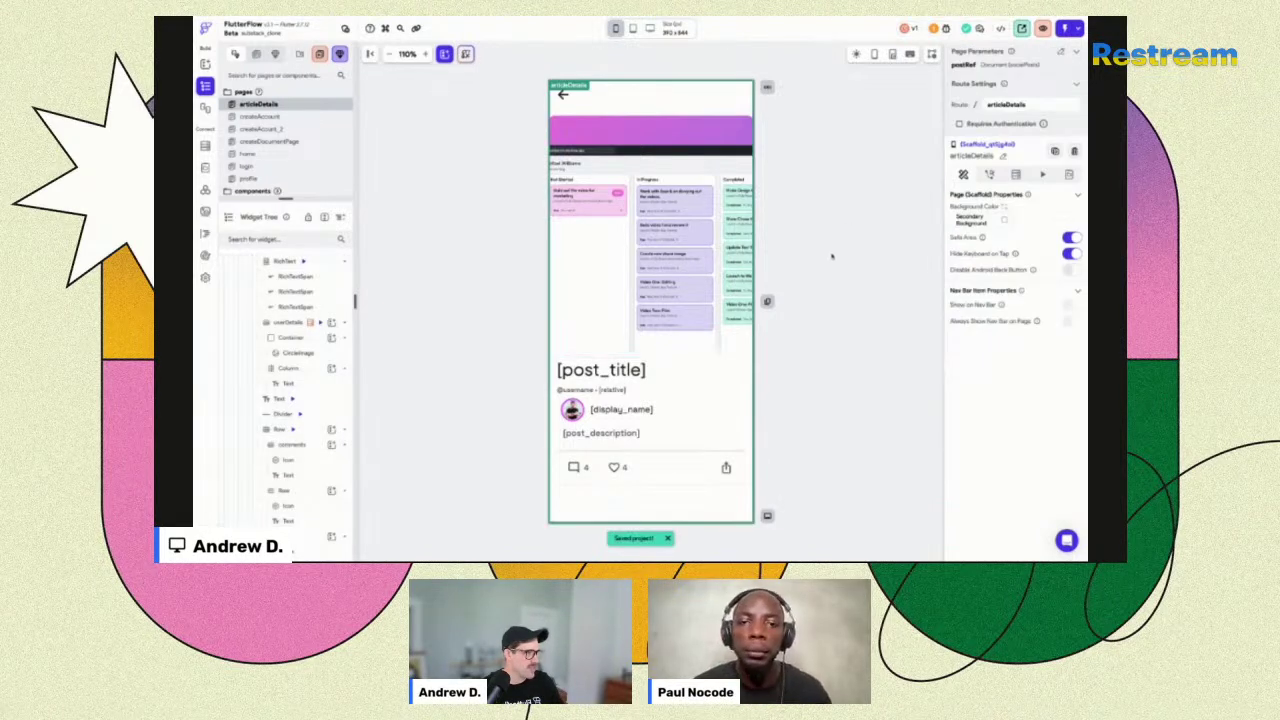
Set the post image's border radius to 0 on all corners and remove its top padding.
click(722, 240)
drag(966, 334, 936, 336)
text(0)
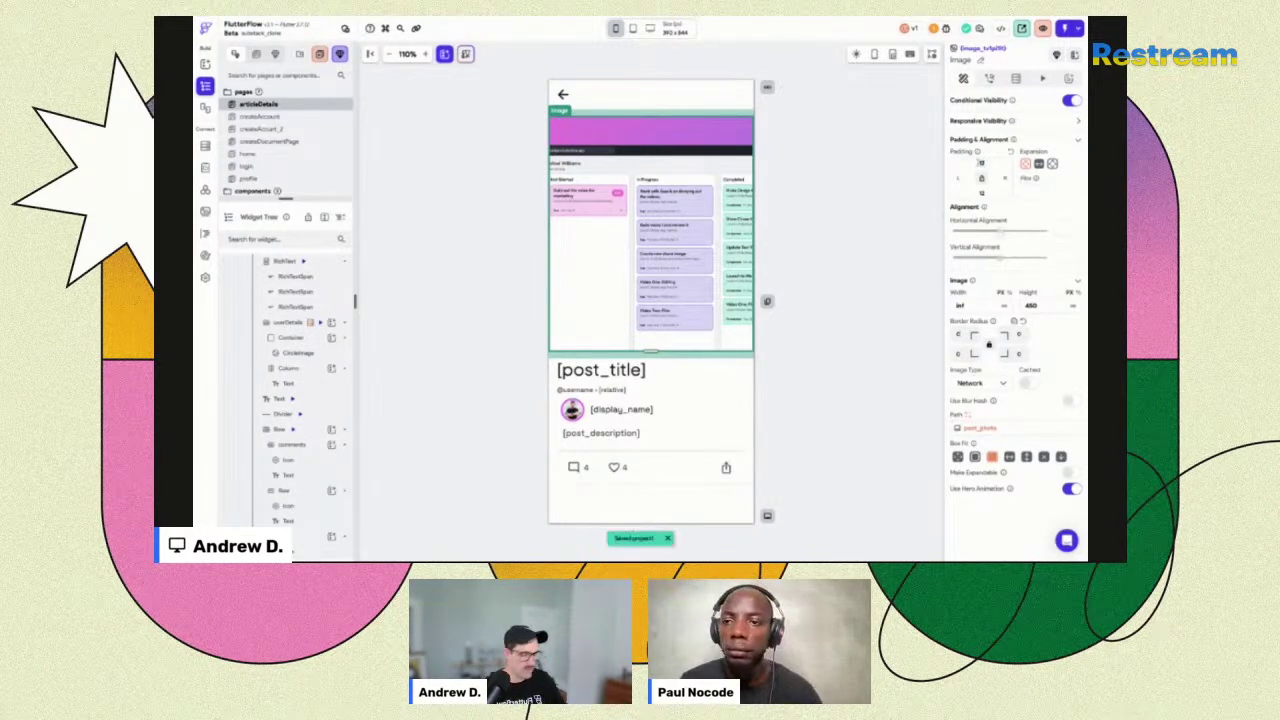
click(829, 257)
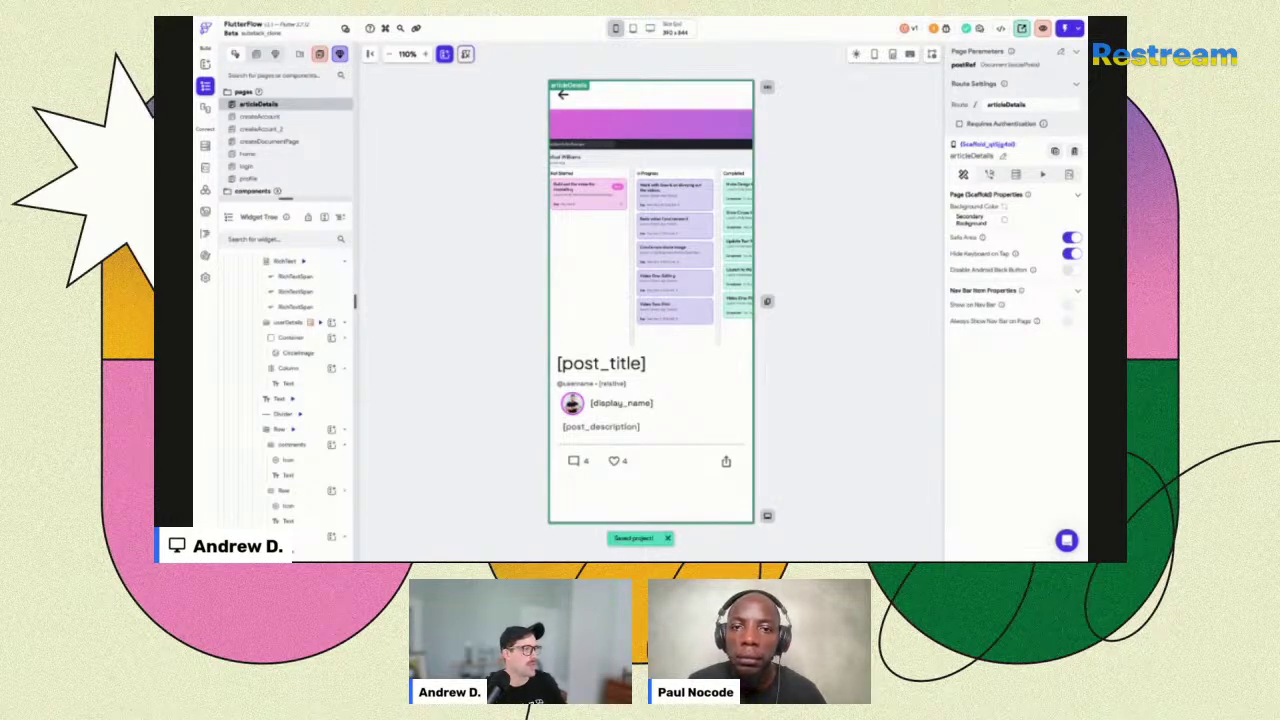
In the running test app, repeatedly open "Really Awesome livestream post!!" and return to the feed to check the image transition.
key(ctrl+Tab)
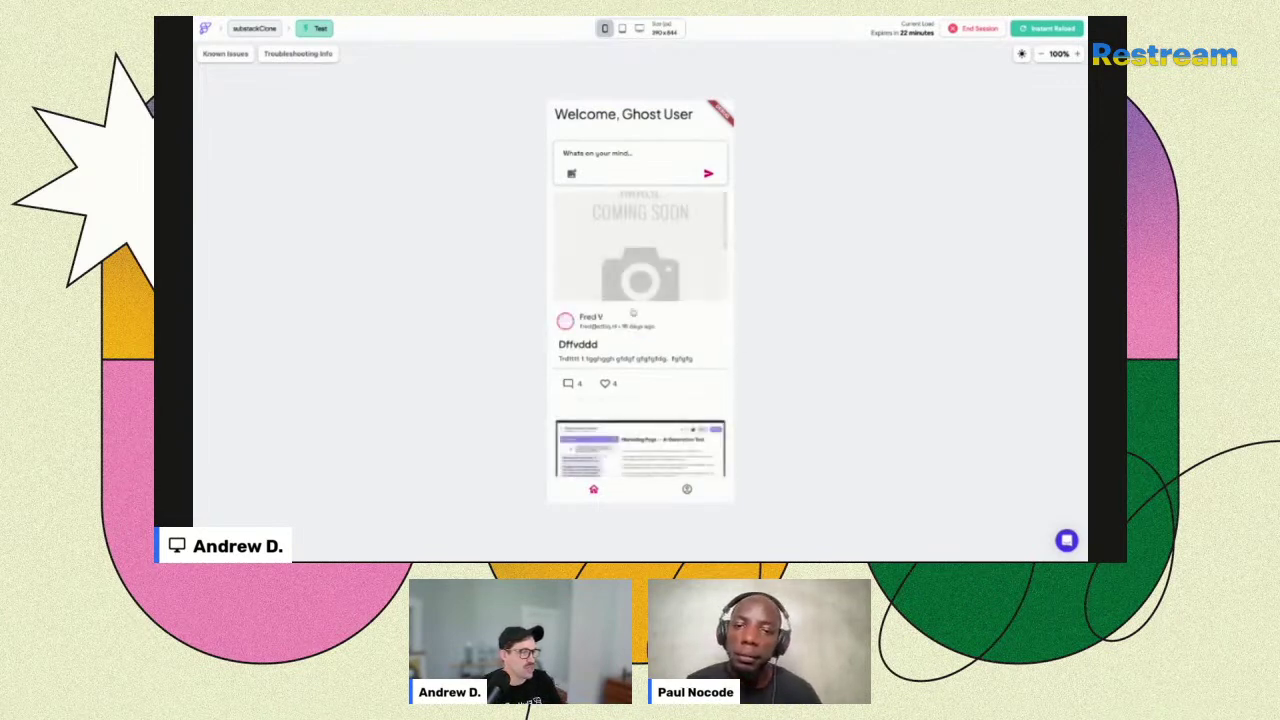
scroll(633, 313, down, 2)
click(627, 314)
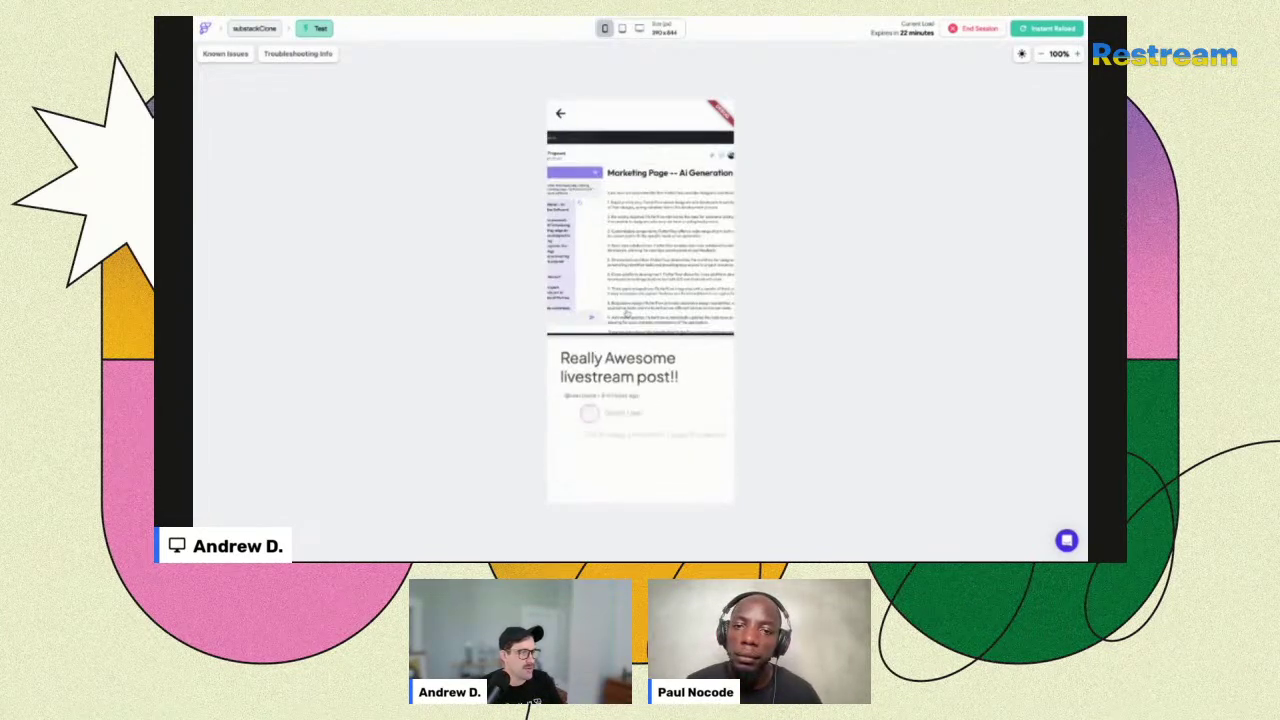
click(560, 113)
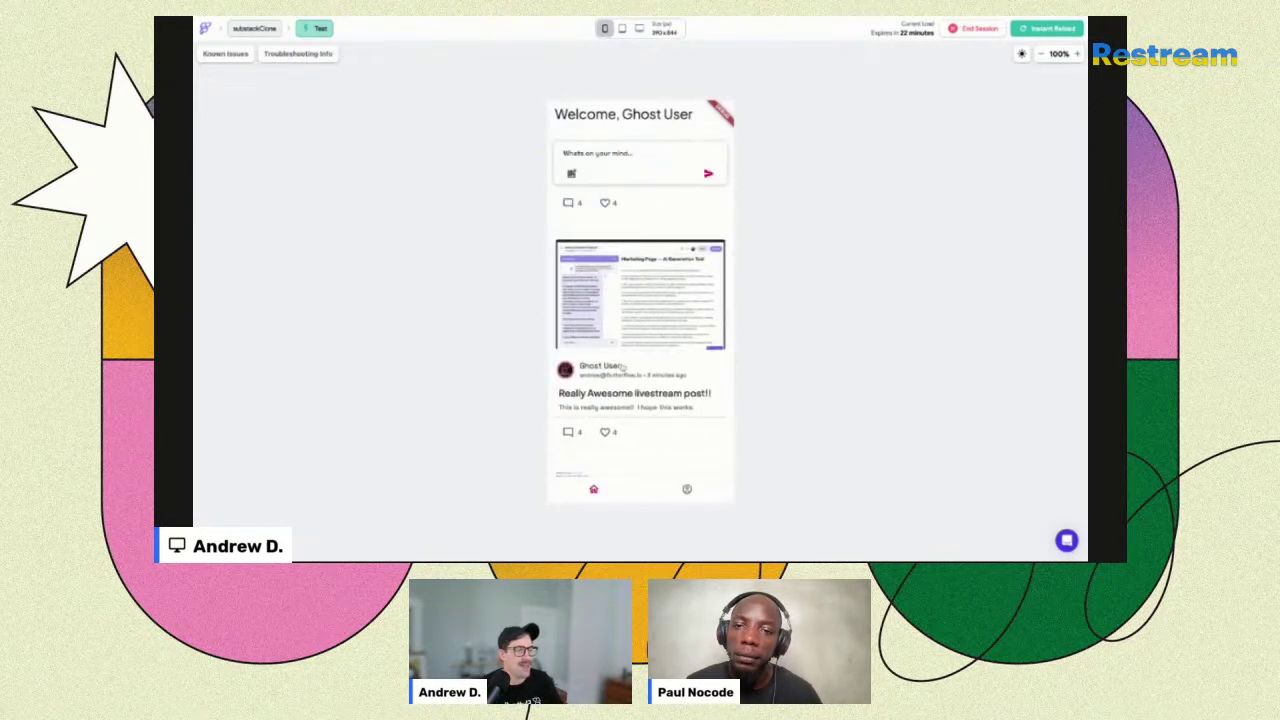
click(618, 396)
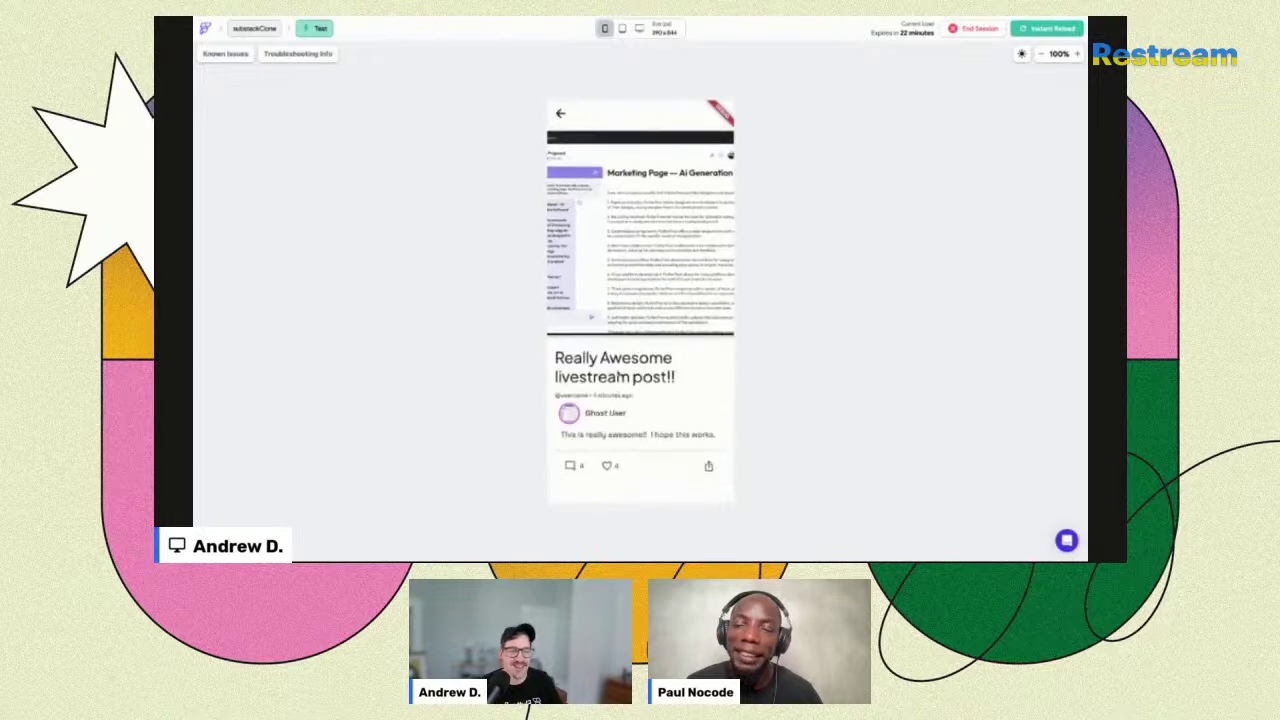
click(560, 114)
click(609, 406)
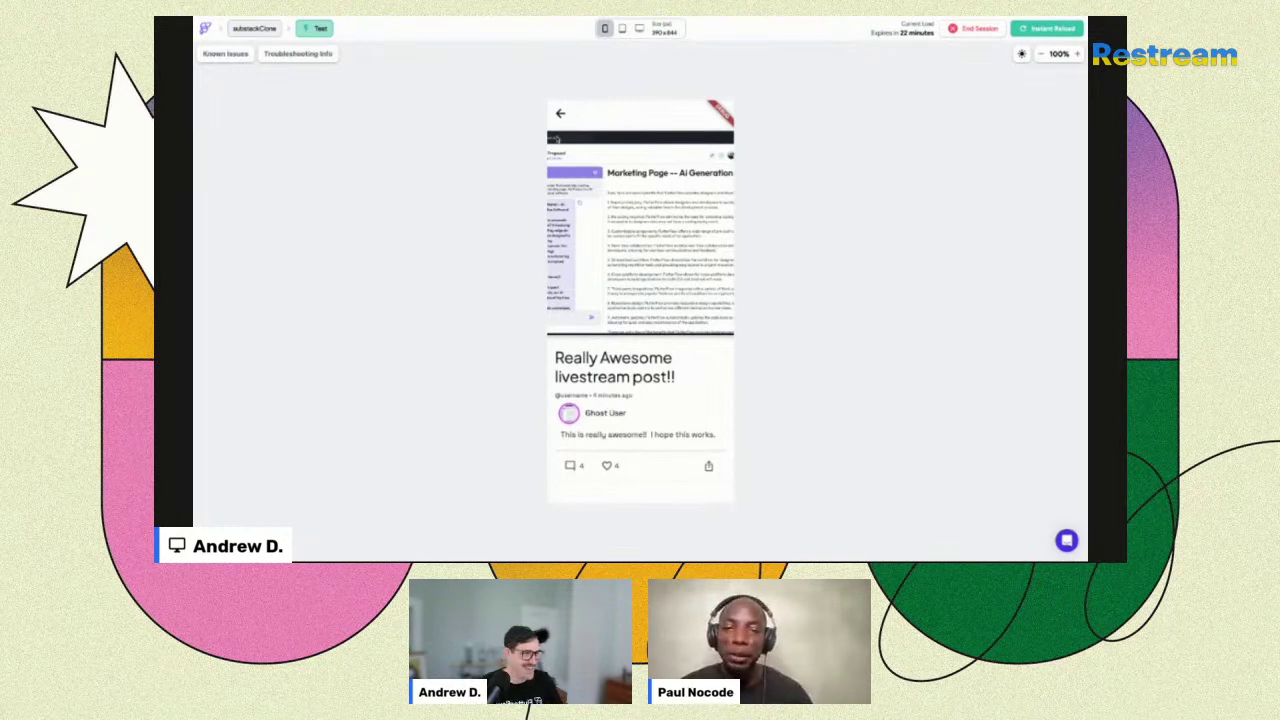
click(560, 114)
click(618, 399)
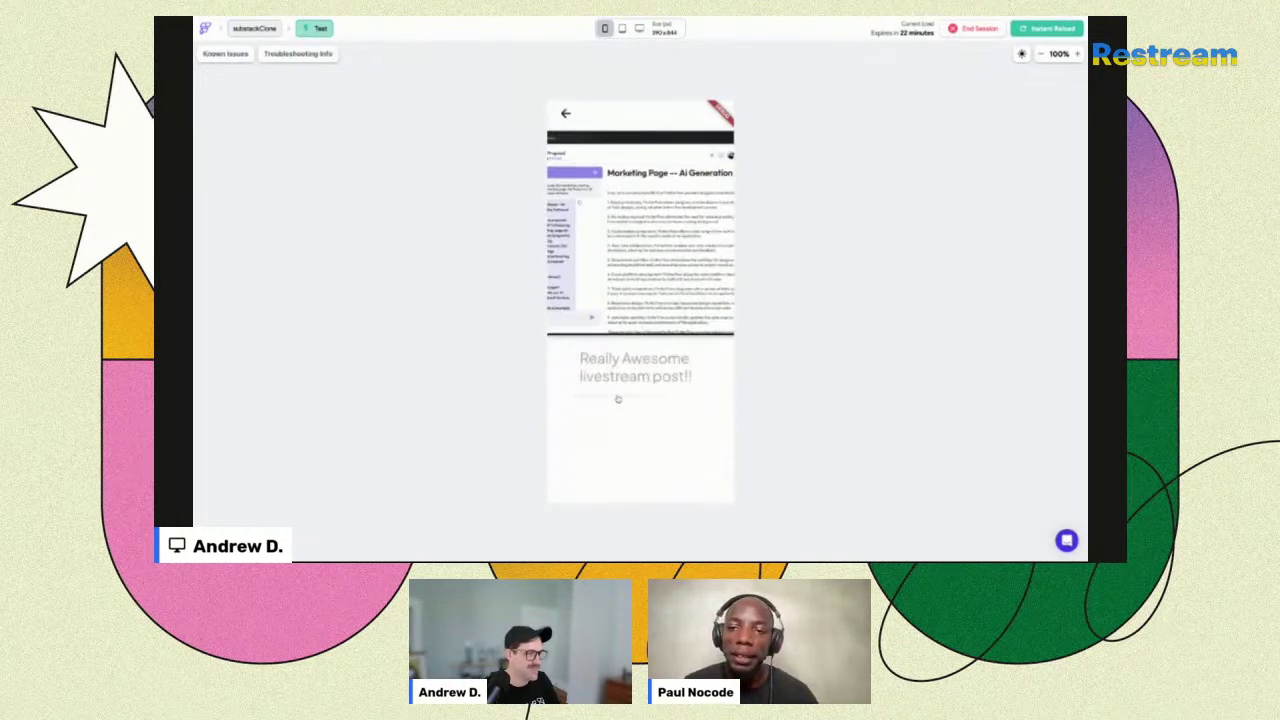
click(559, 116)
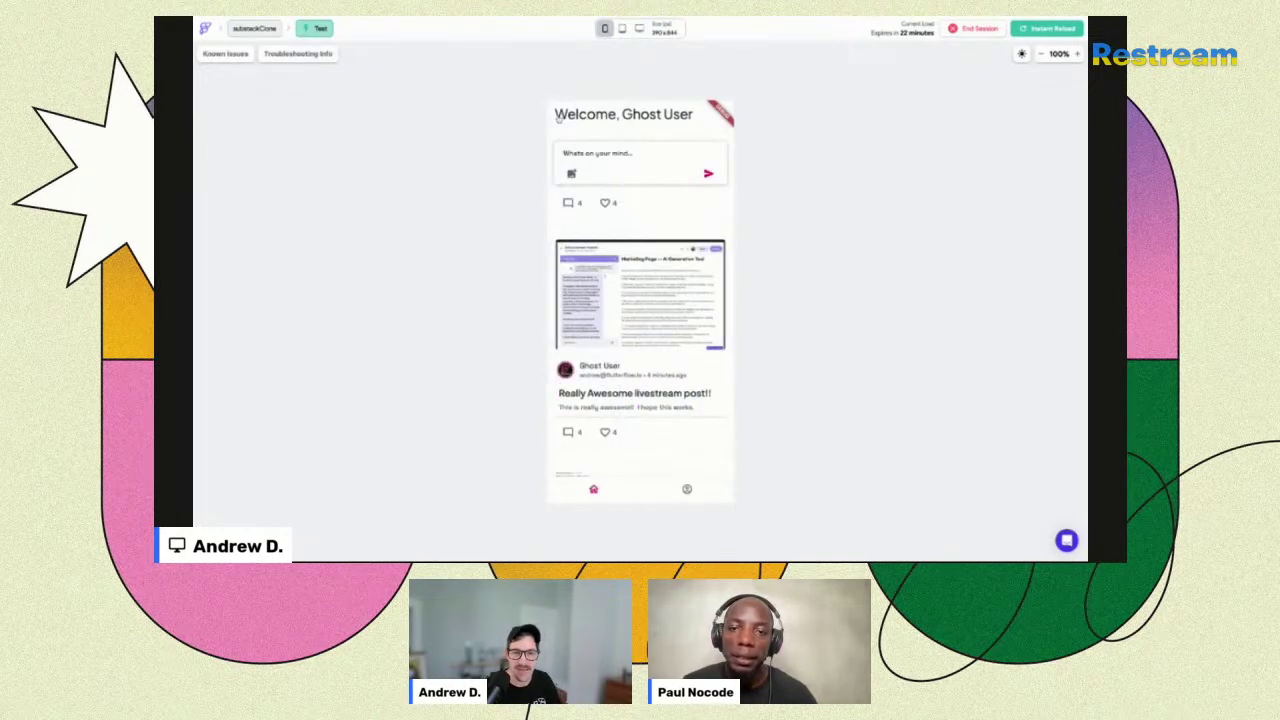
Open the "Responsive Web App" post from the feed to check its image transition, and go back.
scroll(636, 382, down, 3)
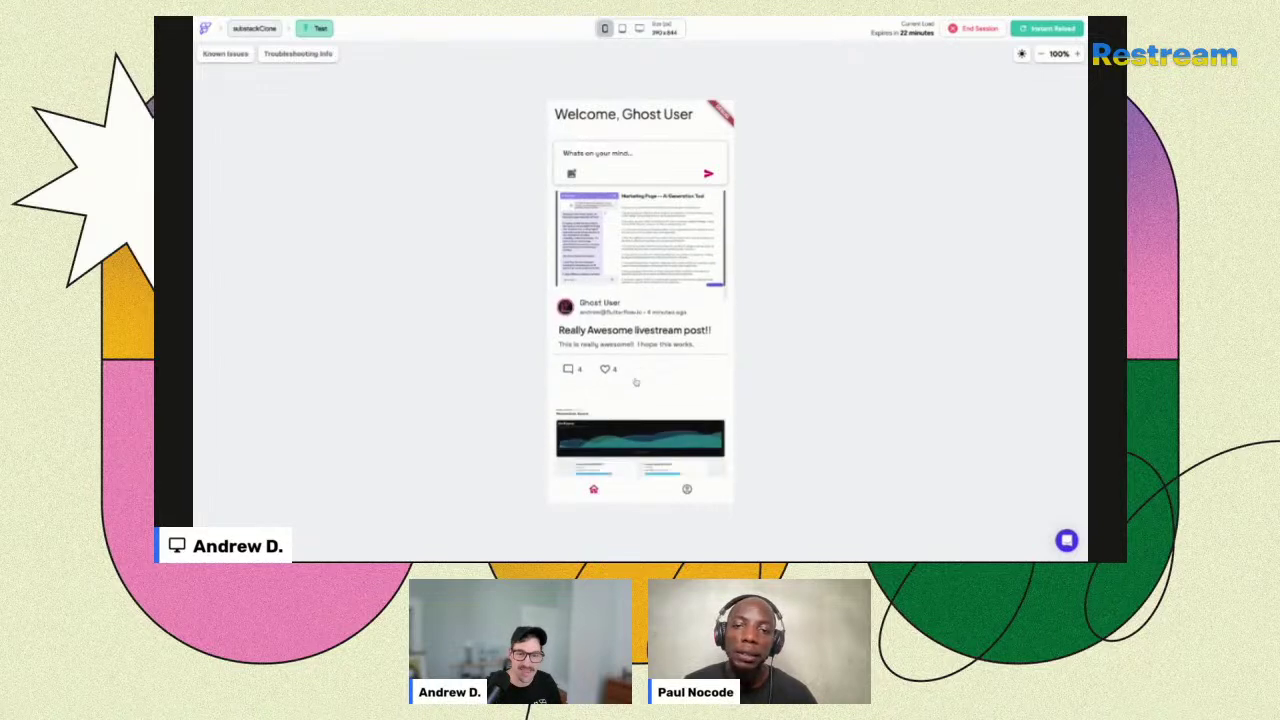
scroll(636, 382, down, 2)
click(618, 400)
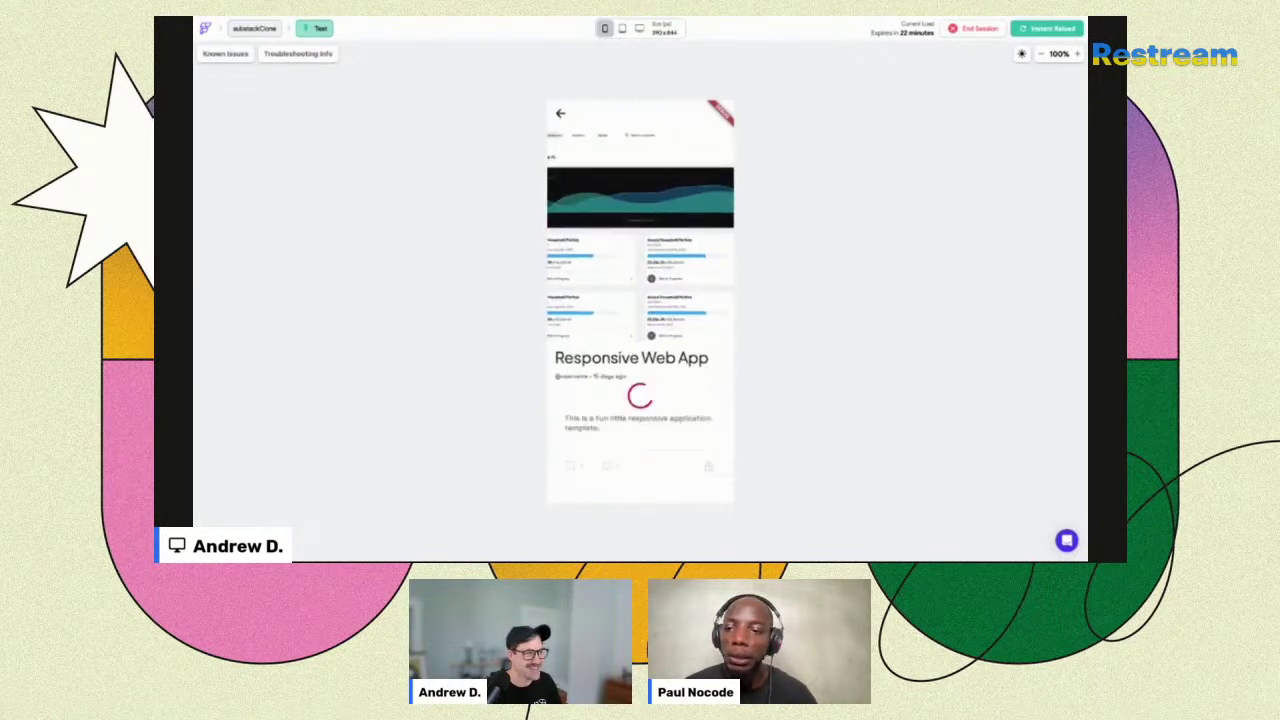
click(560, 113)
scroll(622, 308, down, 3)
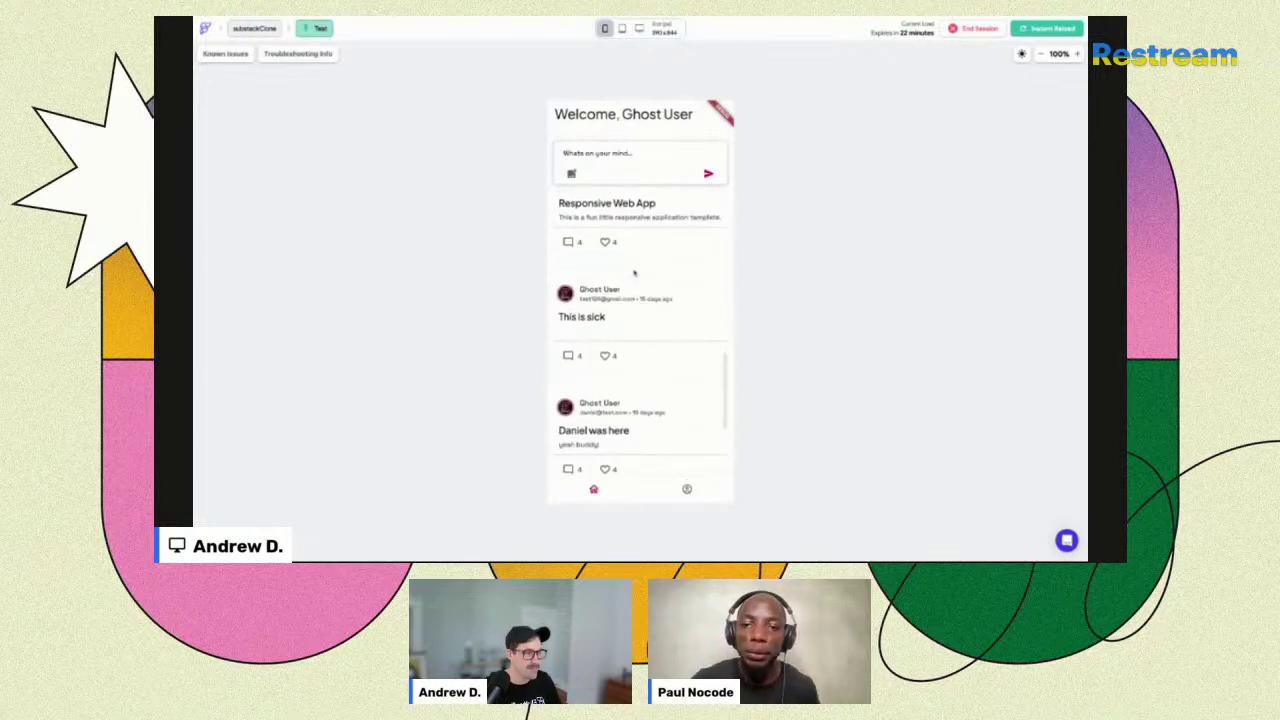
Check the transition of posts without images, including "This is sick" and "PSA: Starbucks is NOT real coffee!", returning to the feed each time.
click(622, 308)
click(560, 112)
scroll(622, 346, down, 2)
click(624, 297)
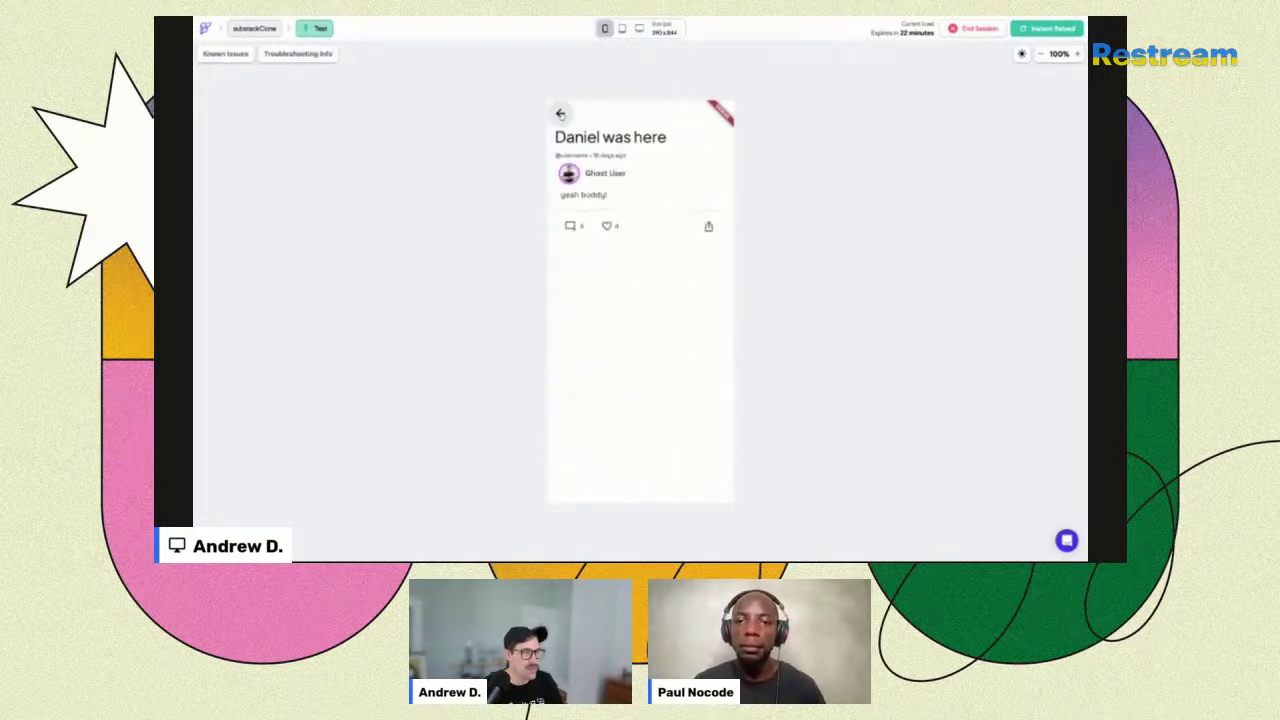
click(558, 113)
scroll(630, 320, down, 2)
click(614, 371)
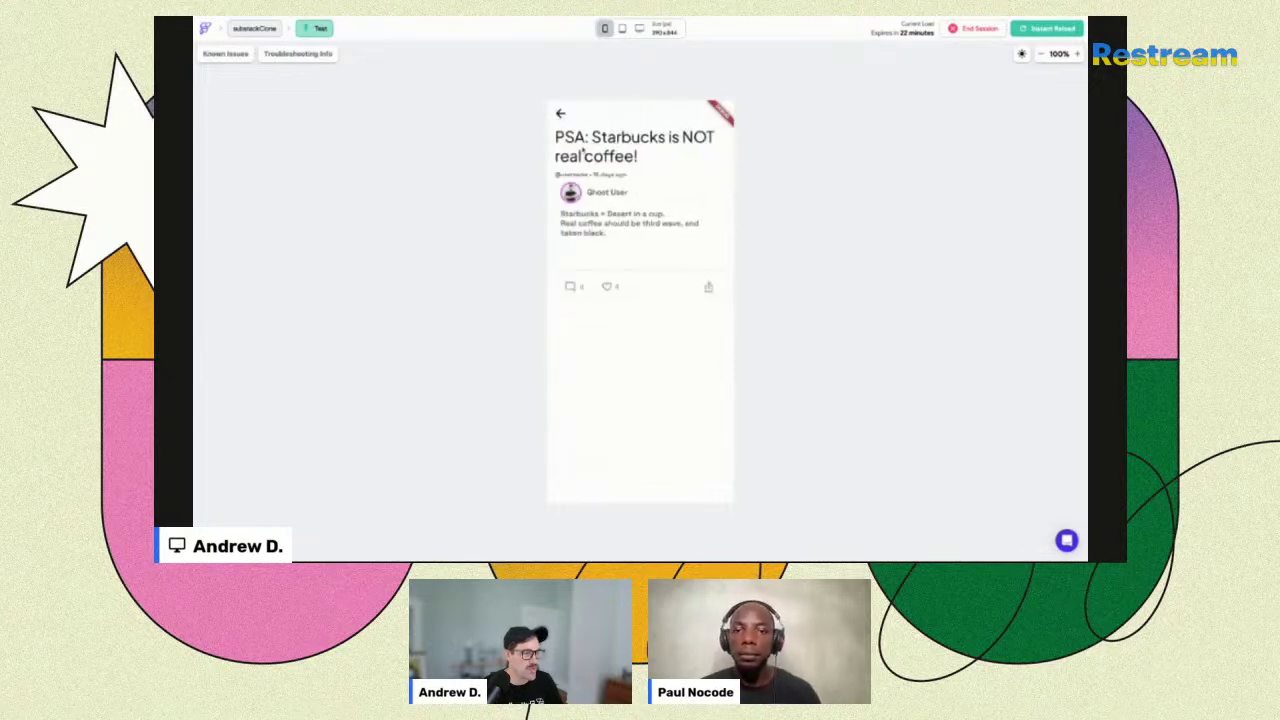
click(560, 112)
Find "Really Awesome livestream post!!" in the feed again, open its details page and return to the feed.
scroll(608, 278, down, 5)
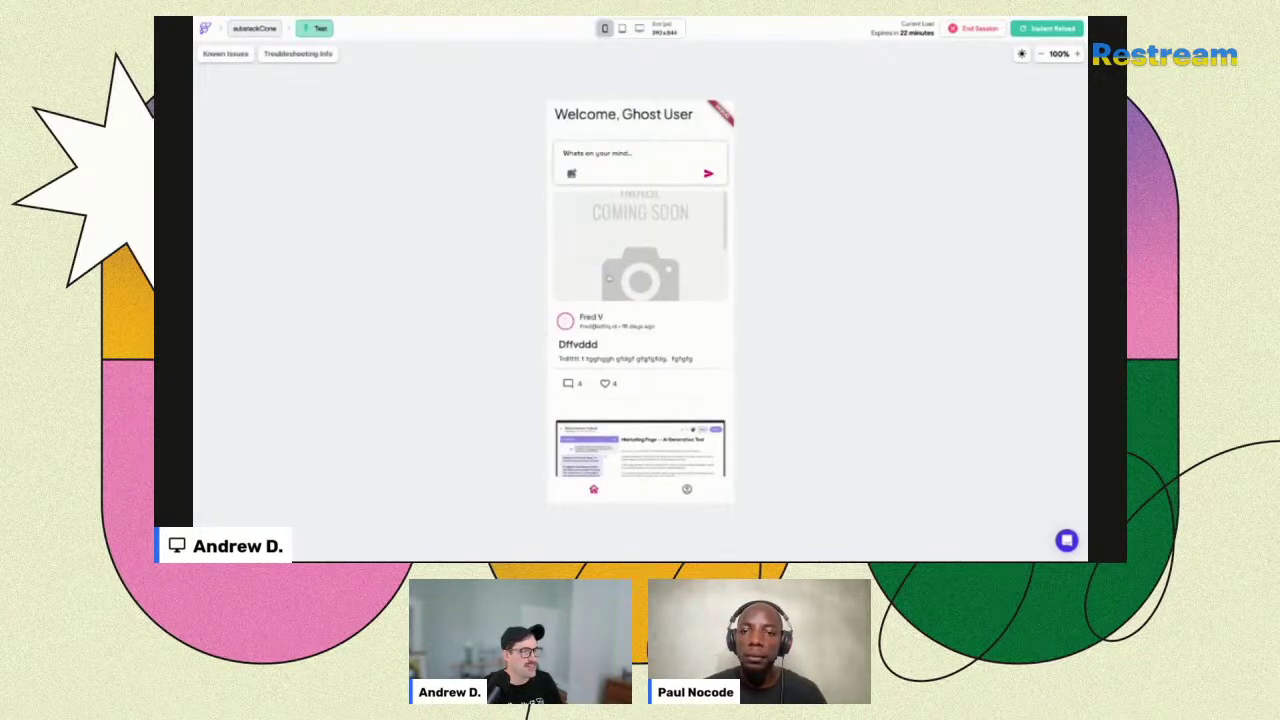
scroll(611, 397, down, 4)
click(611, 393)
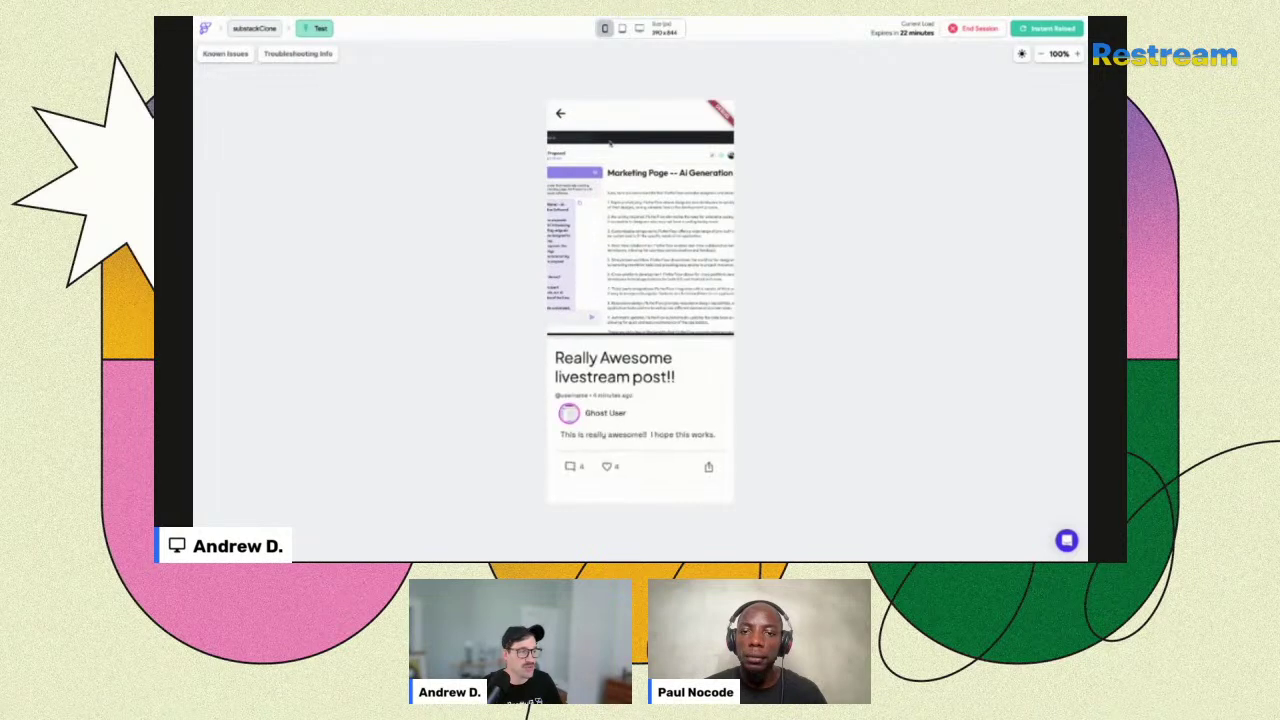
click(561, 114)
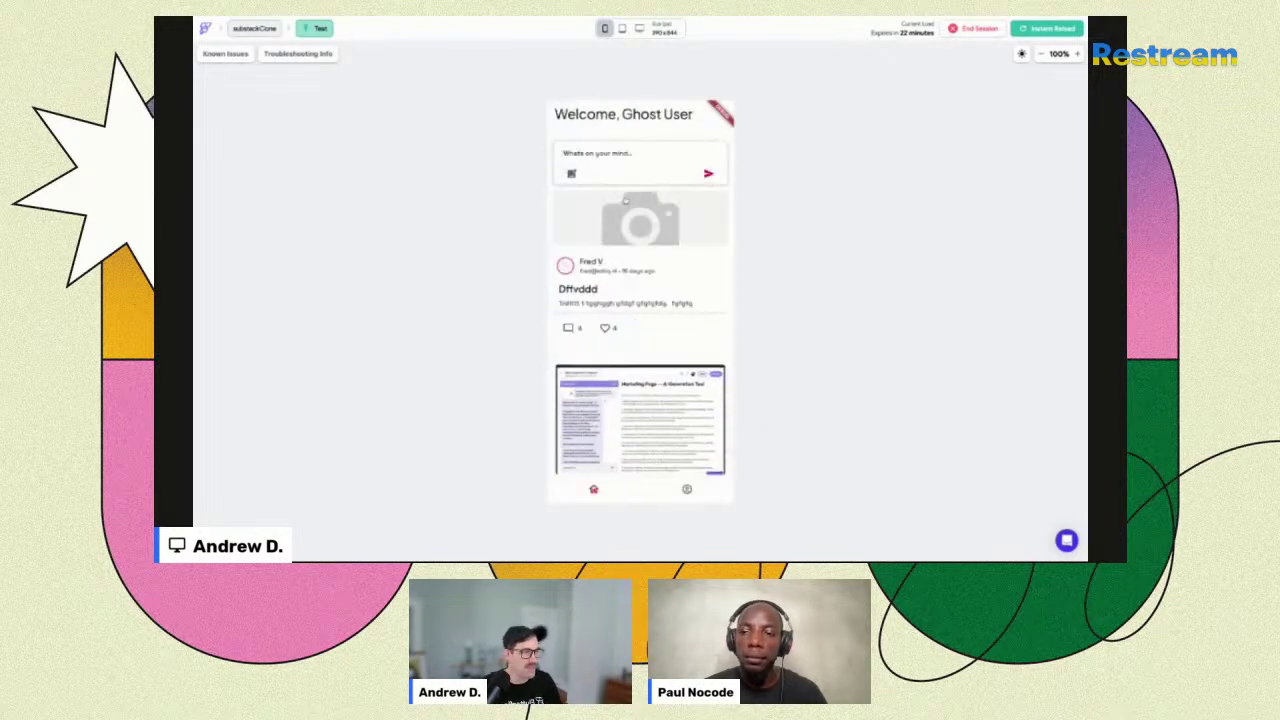
scroll(626, 269, down, 1)
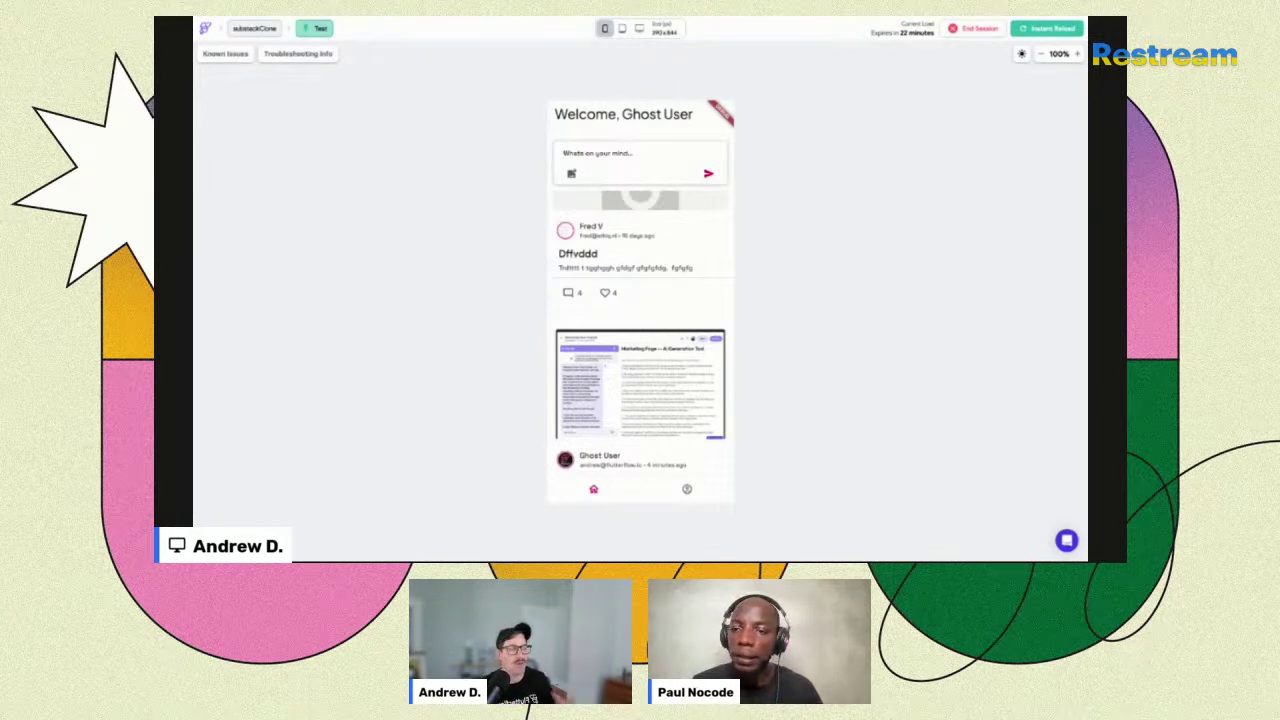
Enlarge the test preview to 110% and compare the transitions of the livestream and "Responsive Web App" posts.
click(1077, 53)
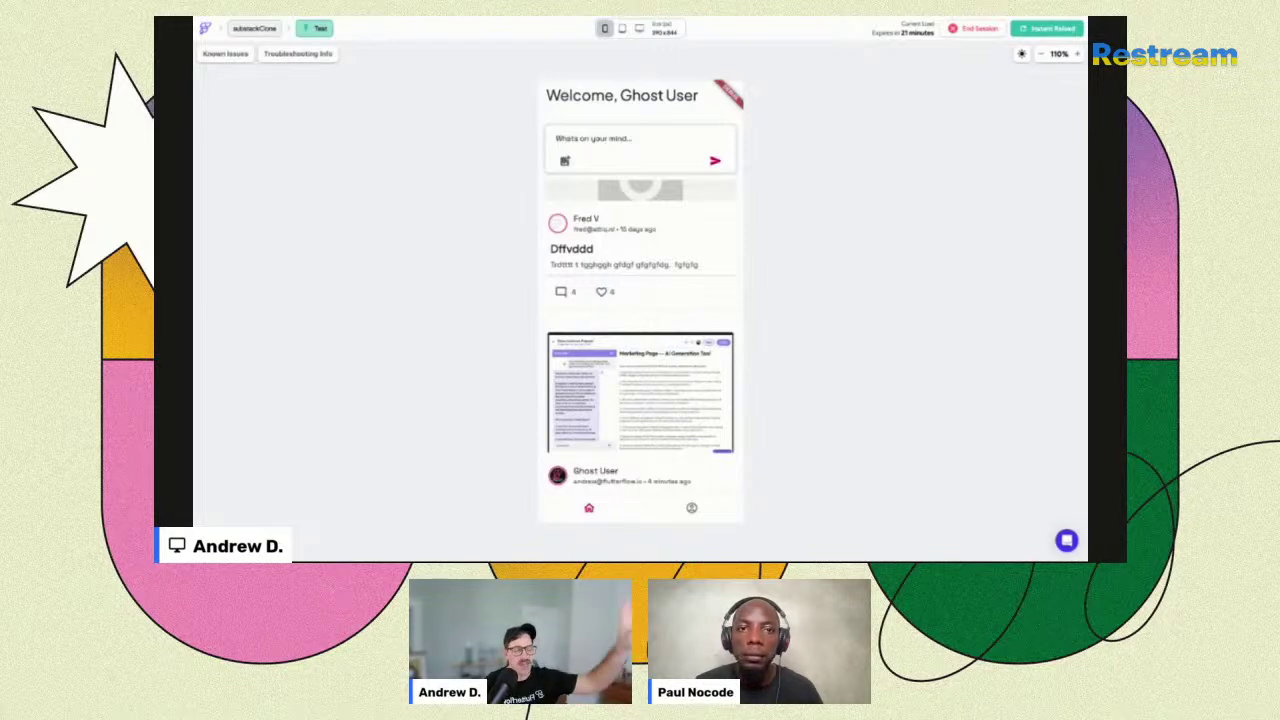
click(618, 415)
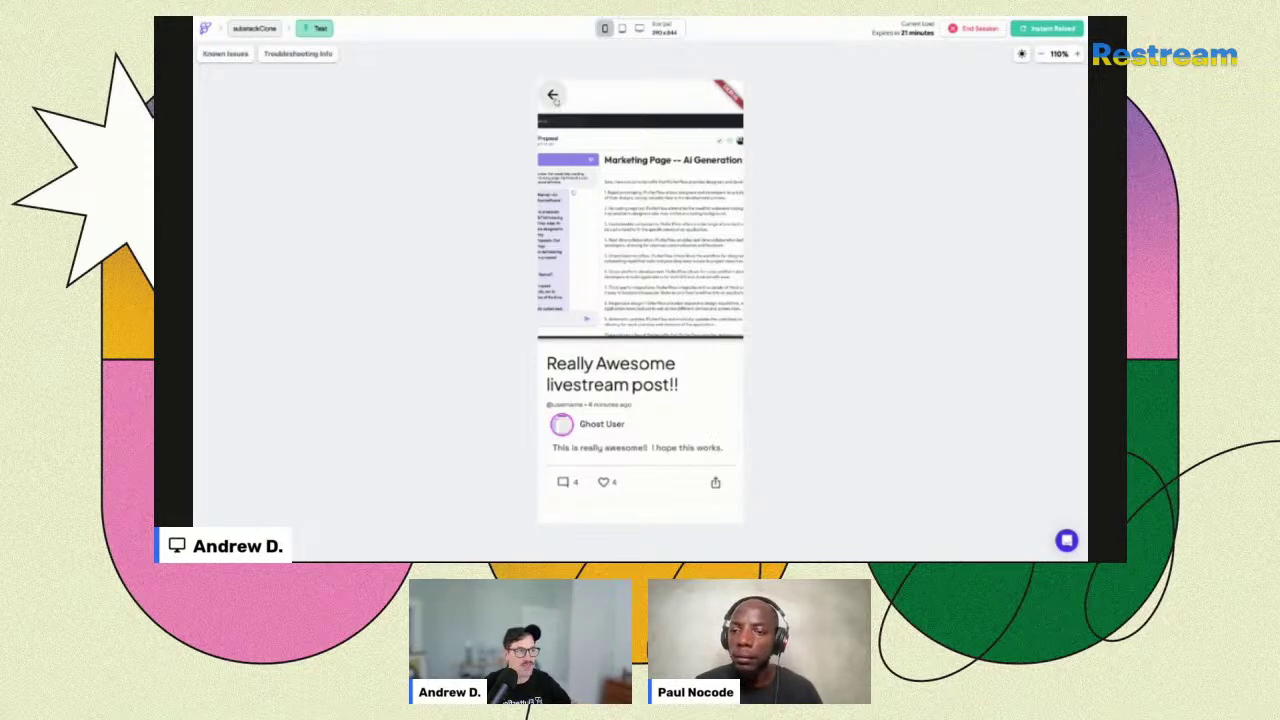
click(553, 95)
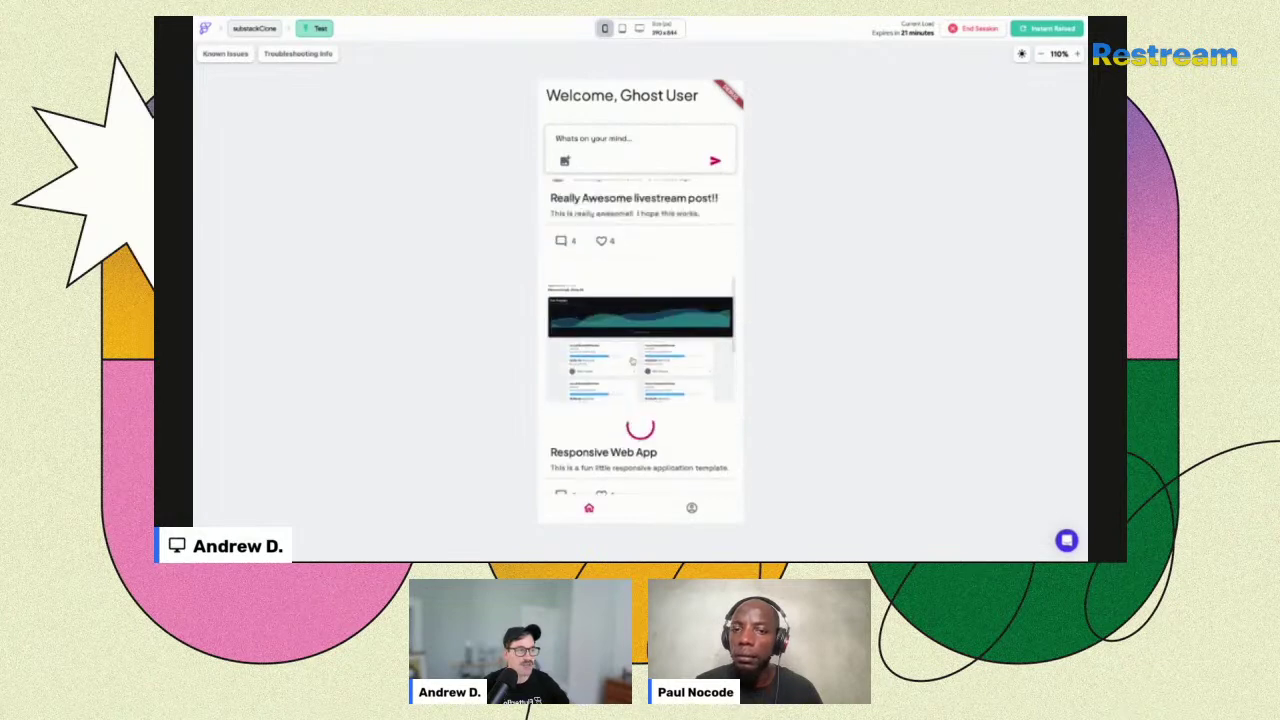
click(632, 365)
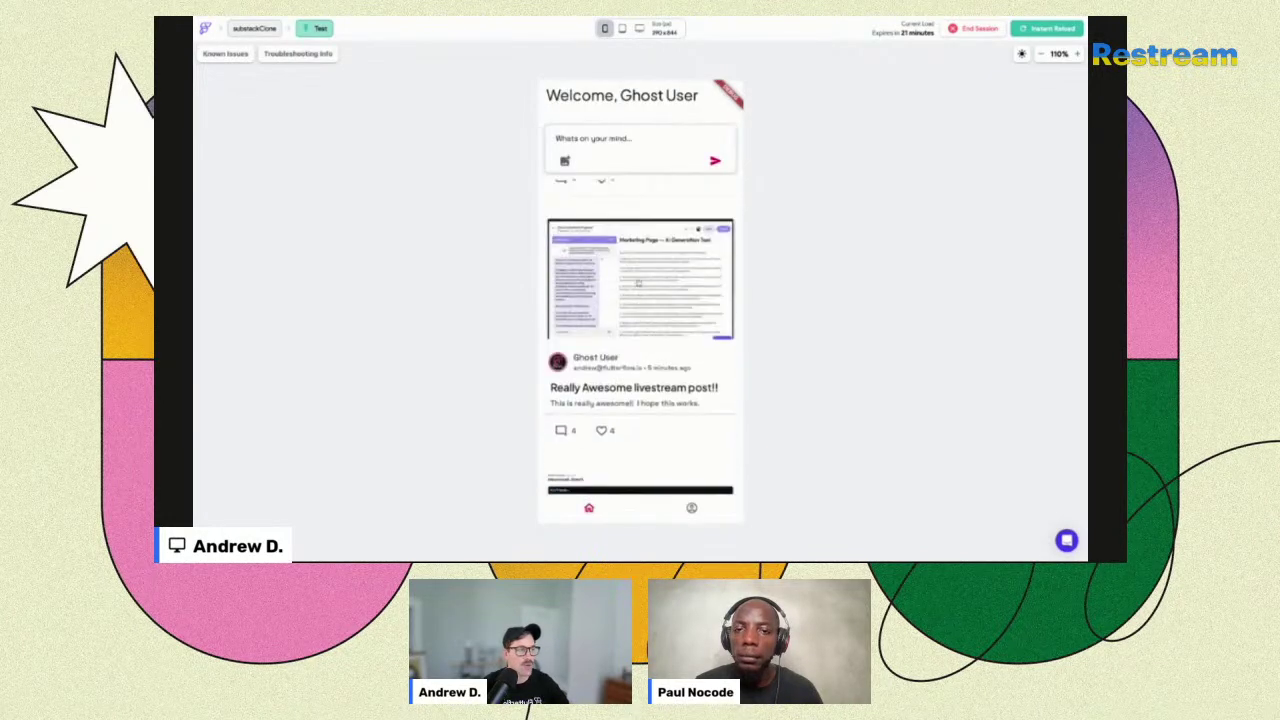
scroll(639, 461, down, 3)
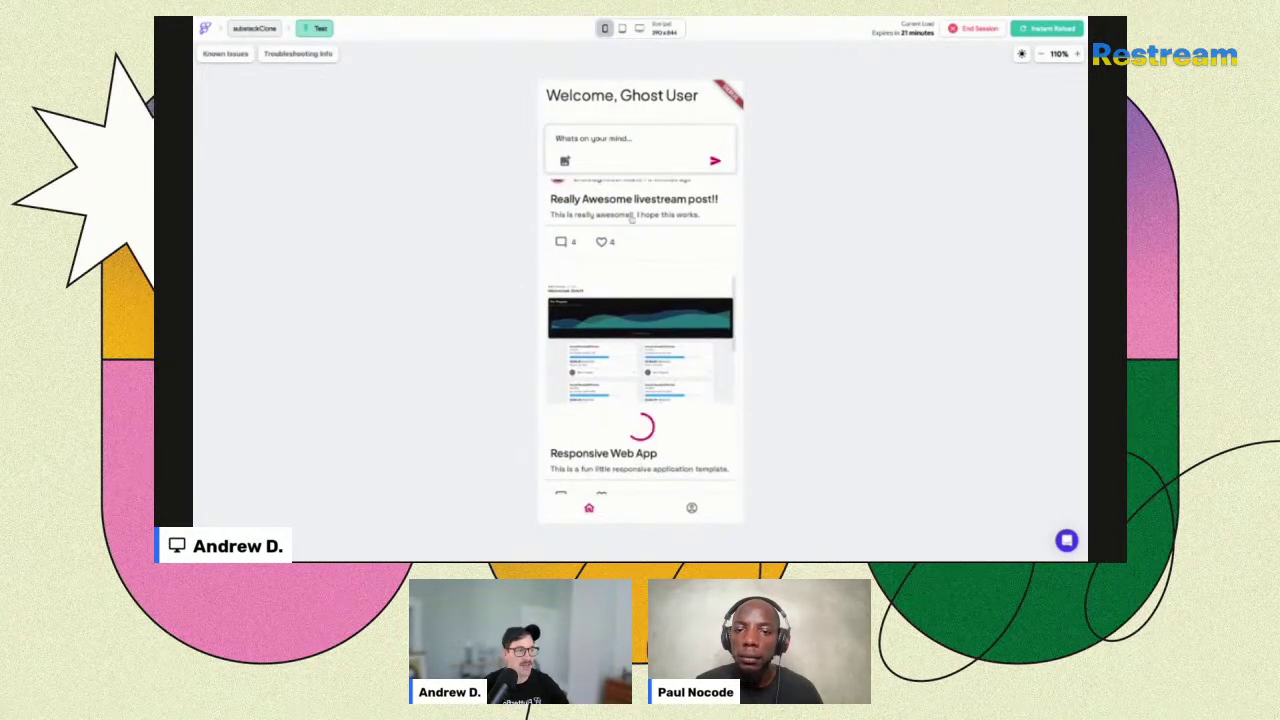
Replay the livestream post's image transition three times at 110% zoom, ending at the first post of the home feed.
click(636, 290)
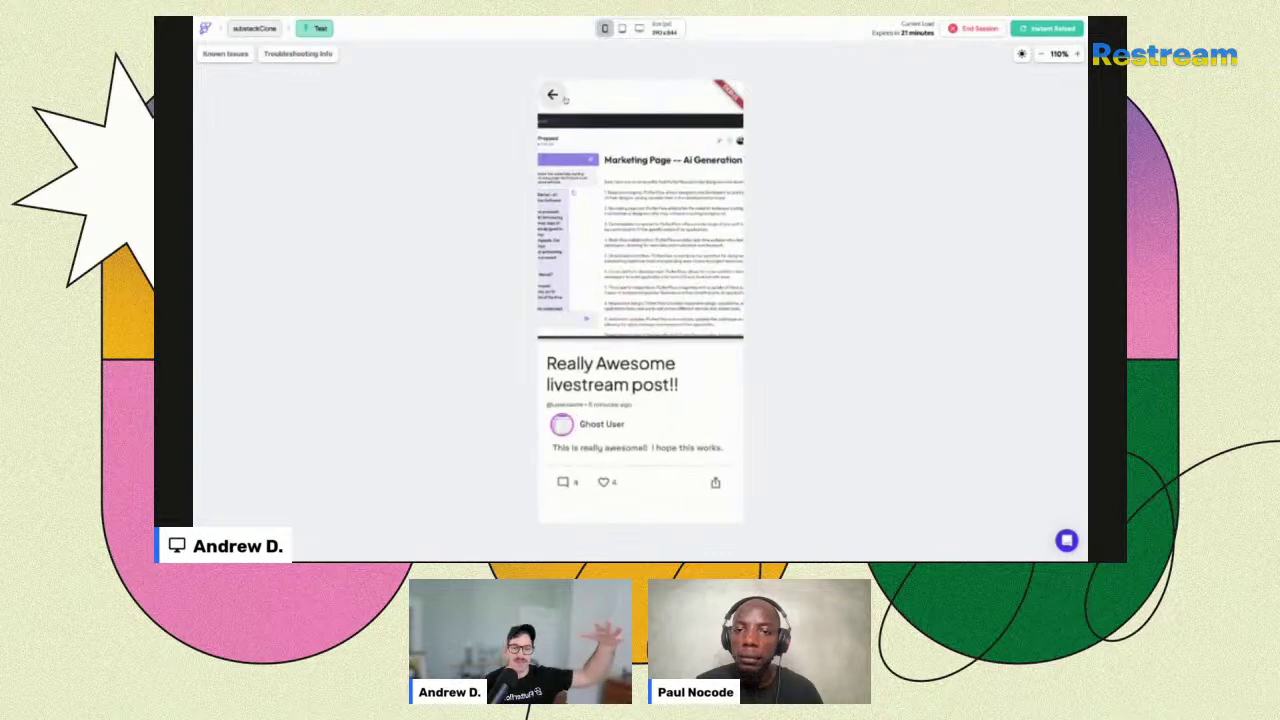
click(553, 97)
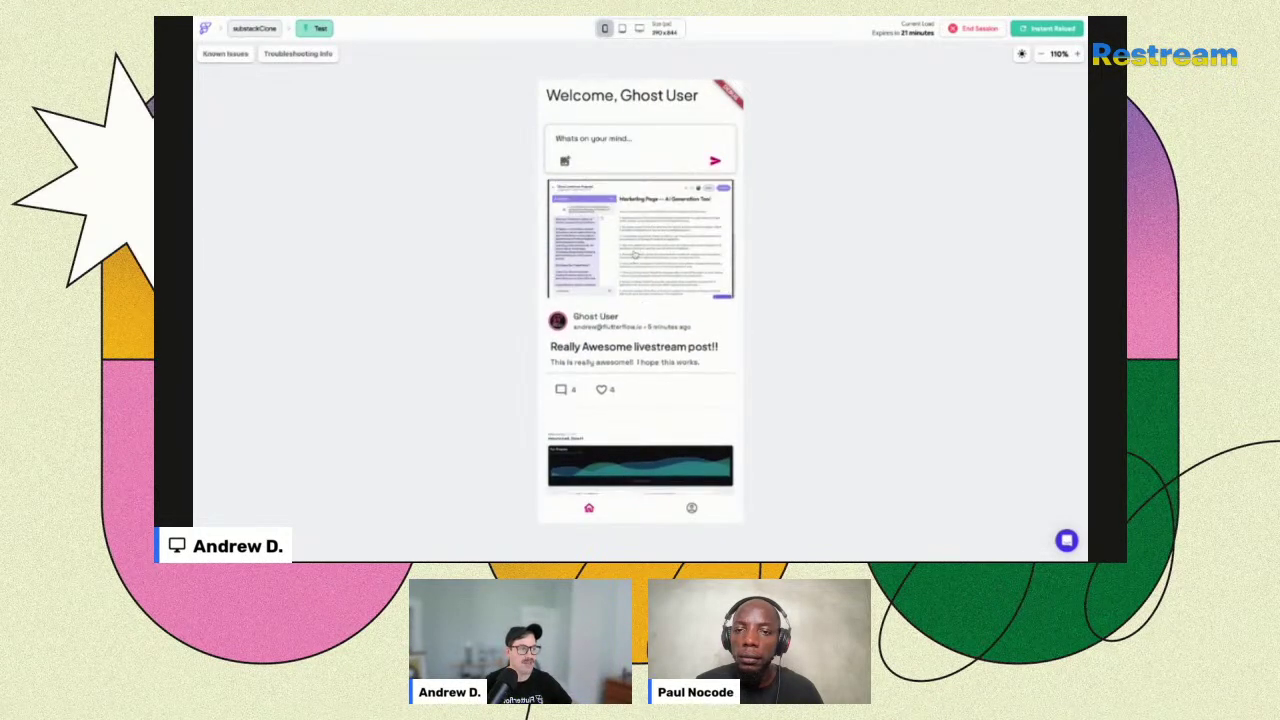
click(634, 256)
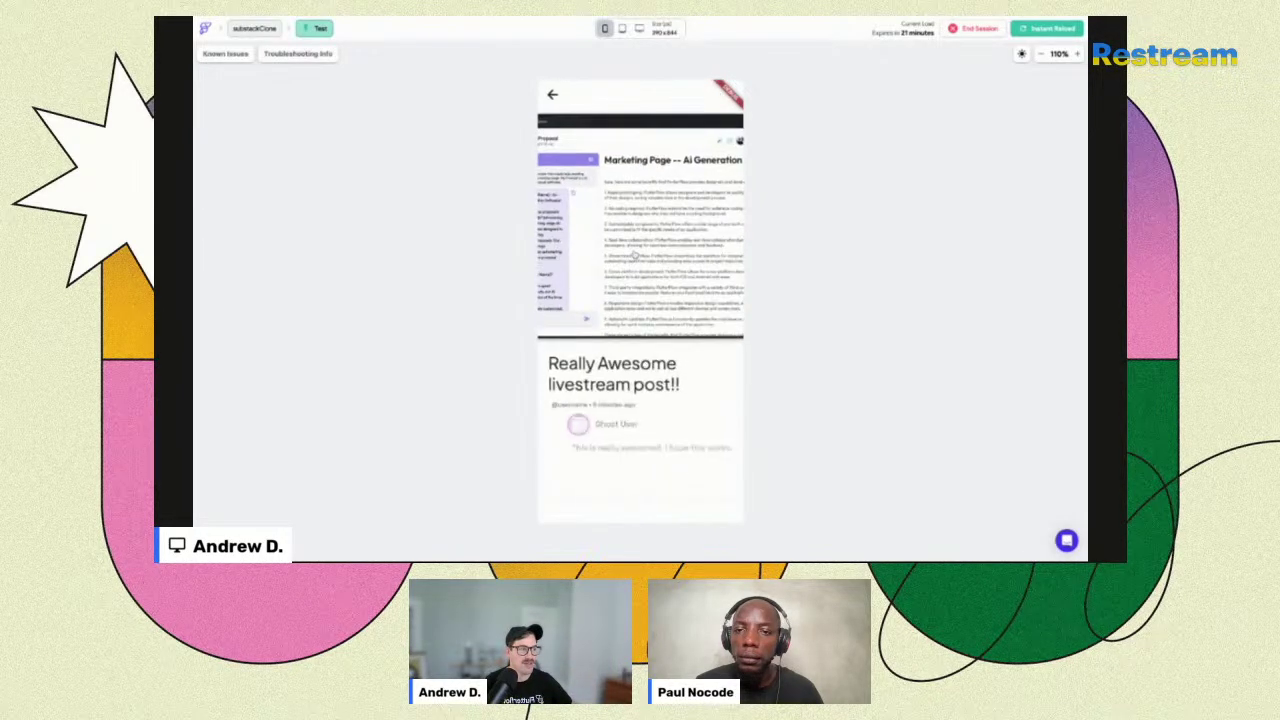
click(553, 95)
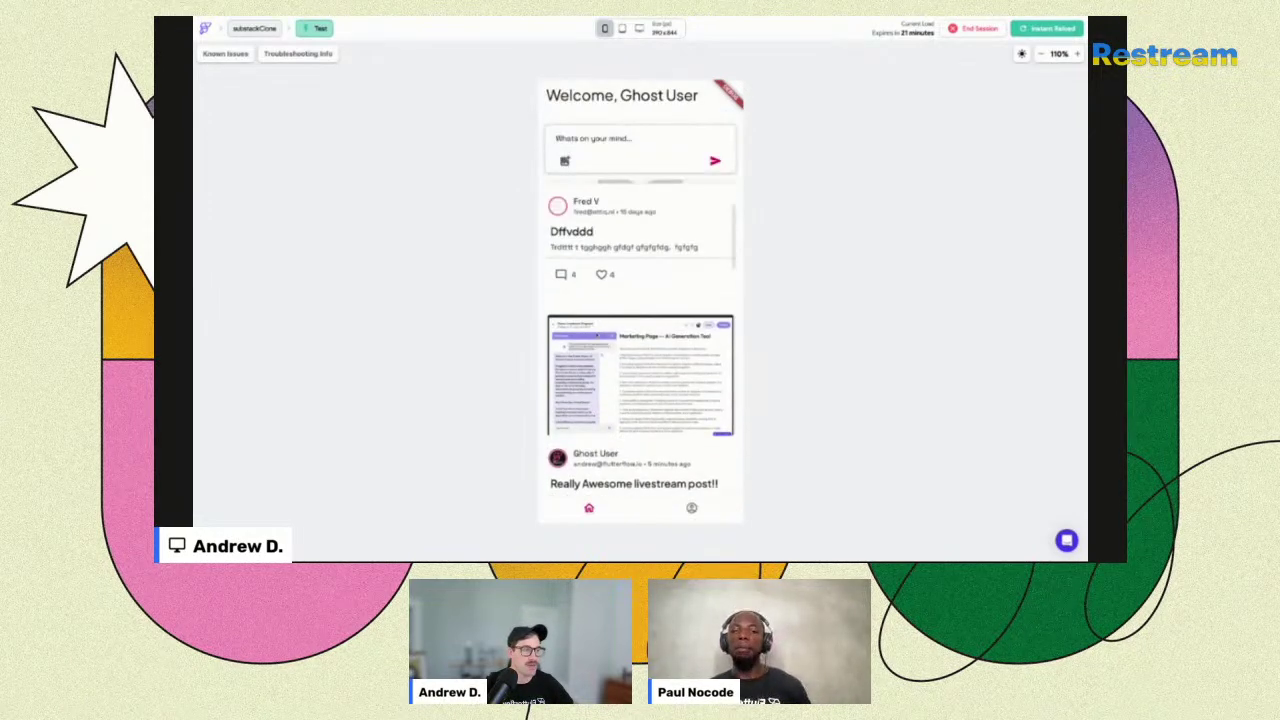
click(599, 386)
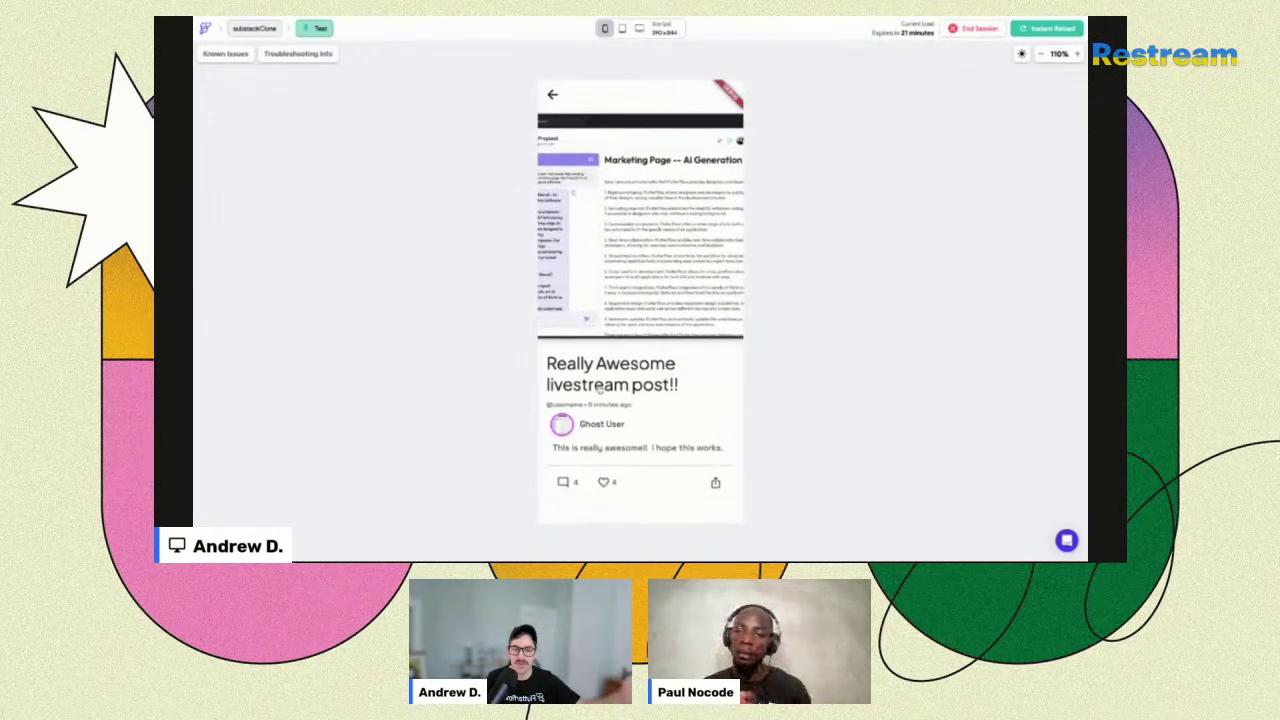
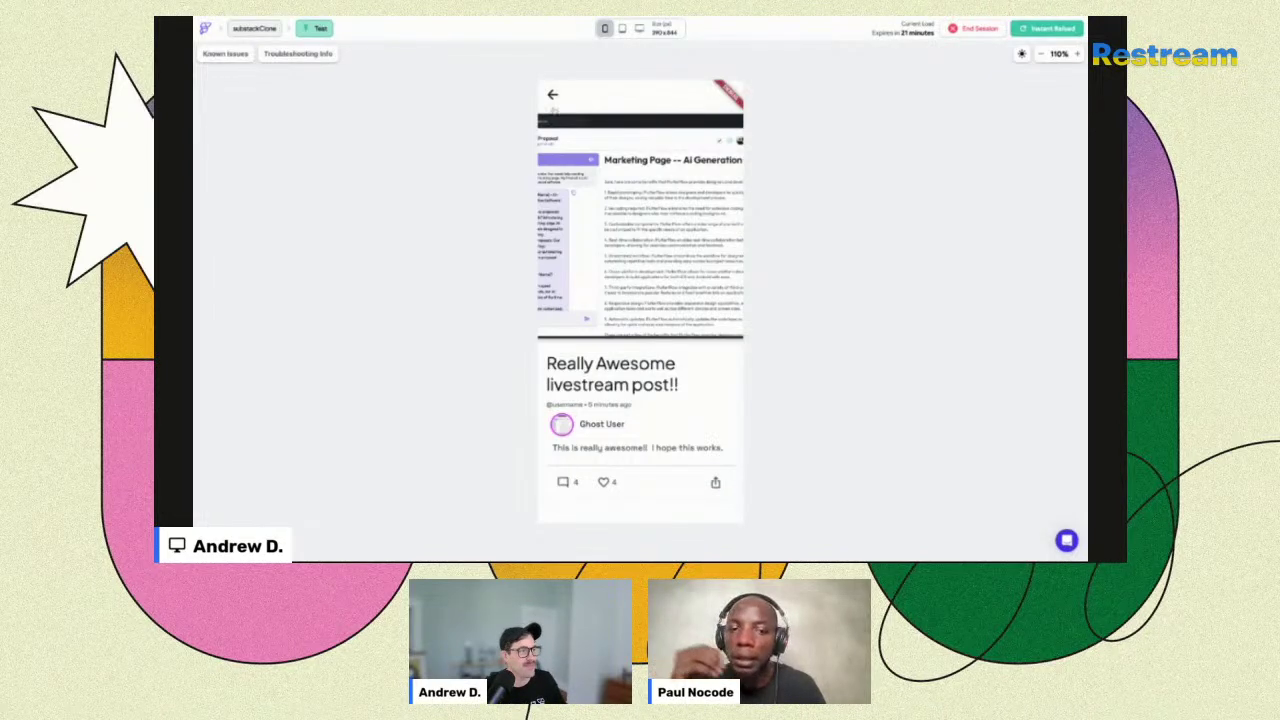
click(552, 95)
scroll(649, 253, down, 2)
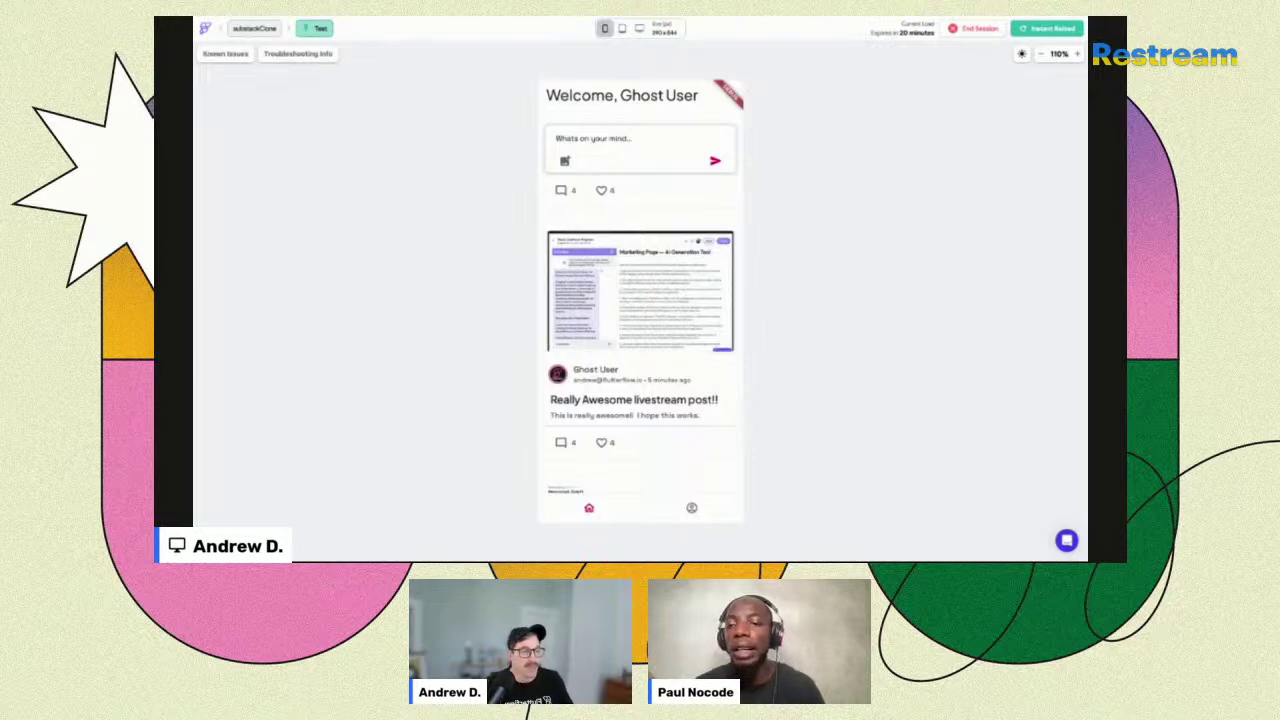
scroll(648, 265, up, 3)
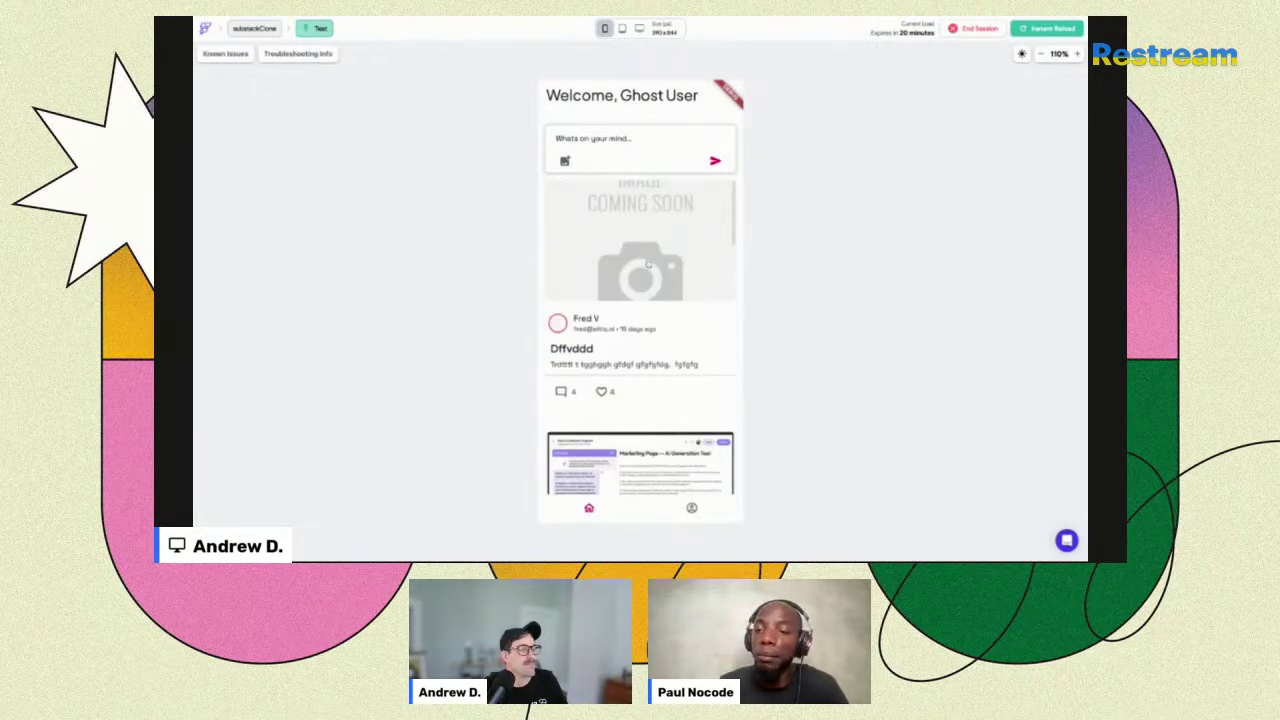
Find the livestream post in the home feed and replay its opening transition to the details page.
scroll(648, 264, down, 3)
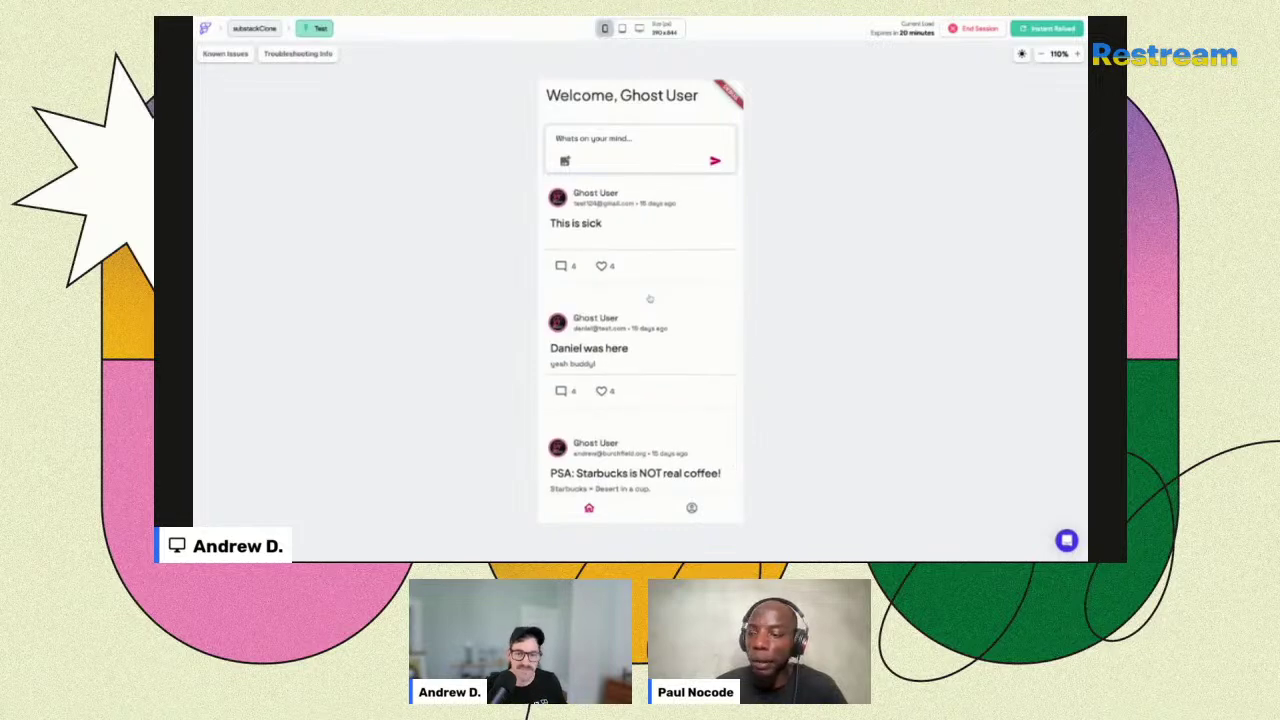
scroll(660, 337, down, 3)
click(642, 290)
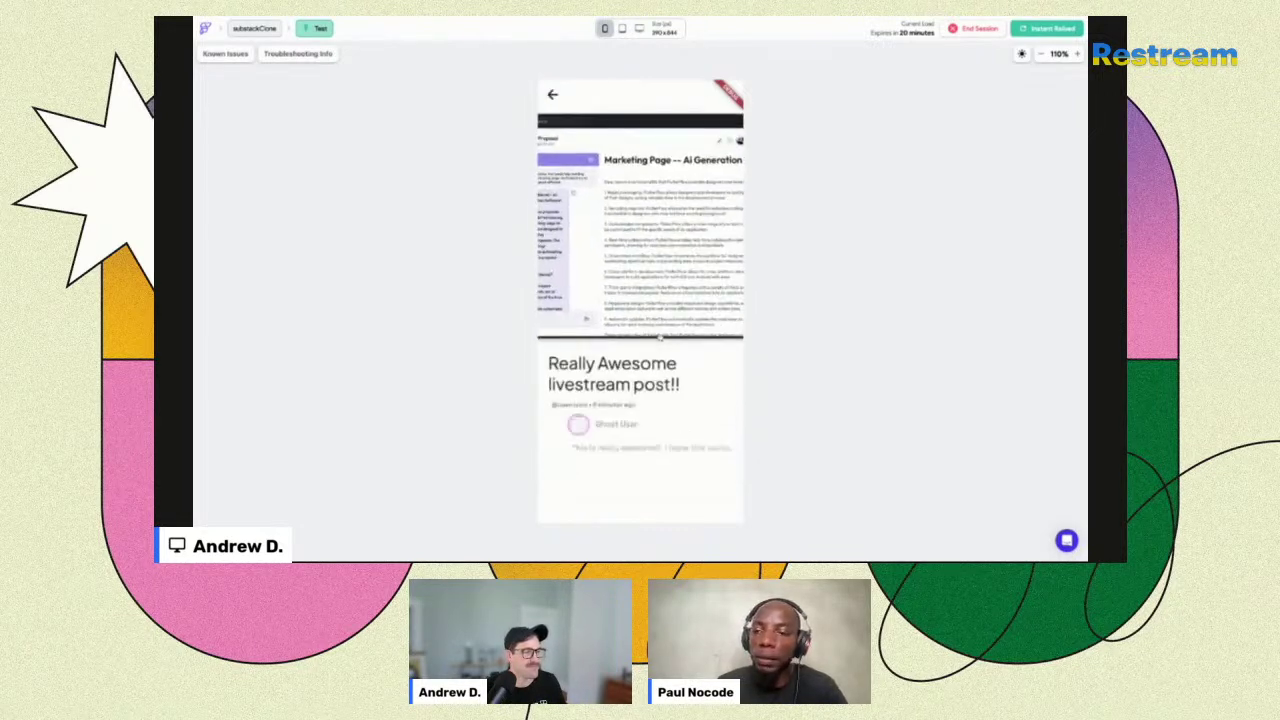
click(552, 94)
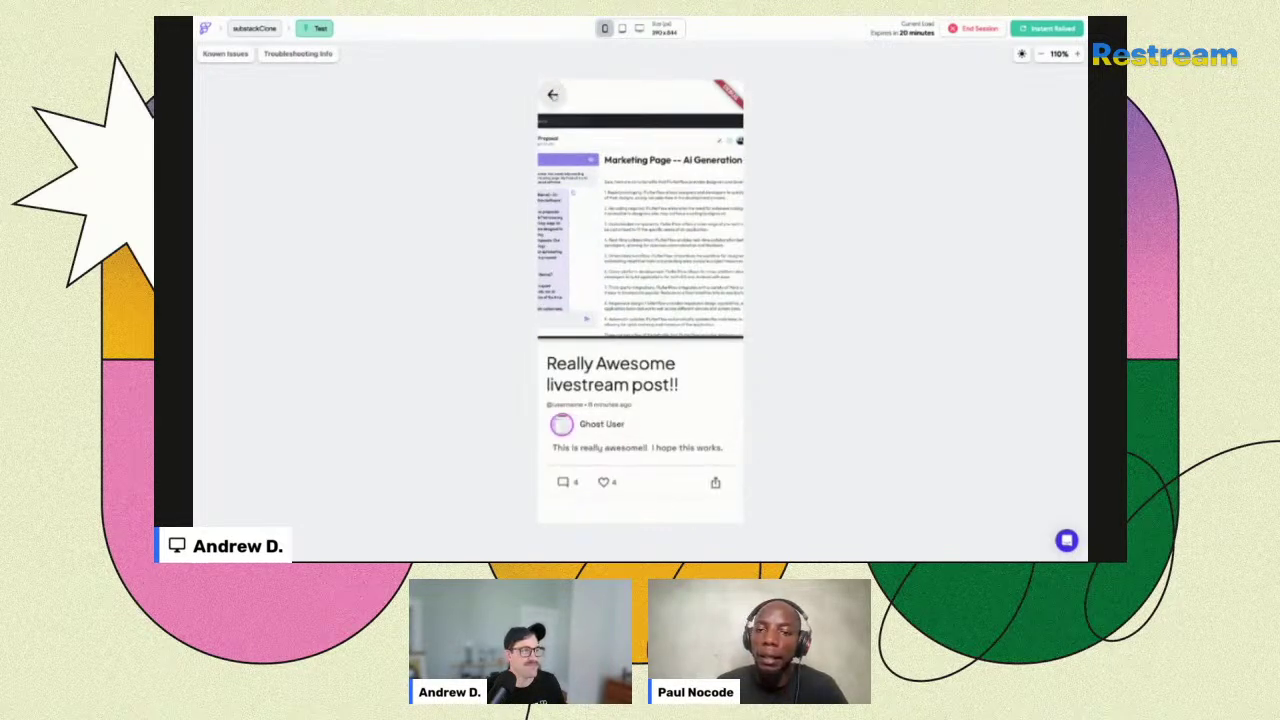
Return to the project editor, save the project, and look through the createDocumentPage, home and login pages, ending on profile.
click(463, 17)
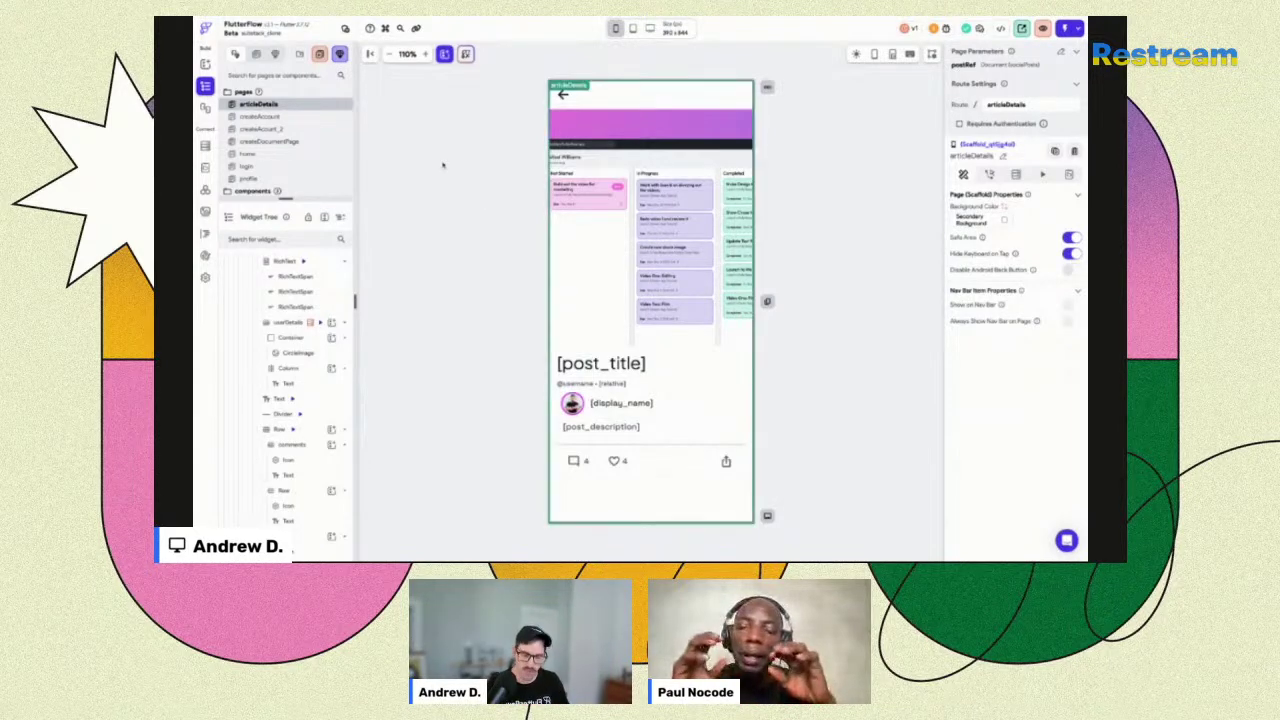
key(super+s)
click(268, 141)
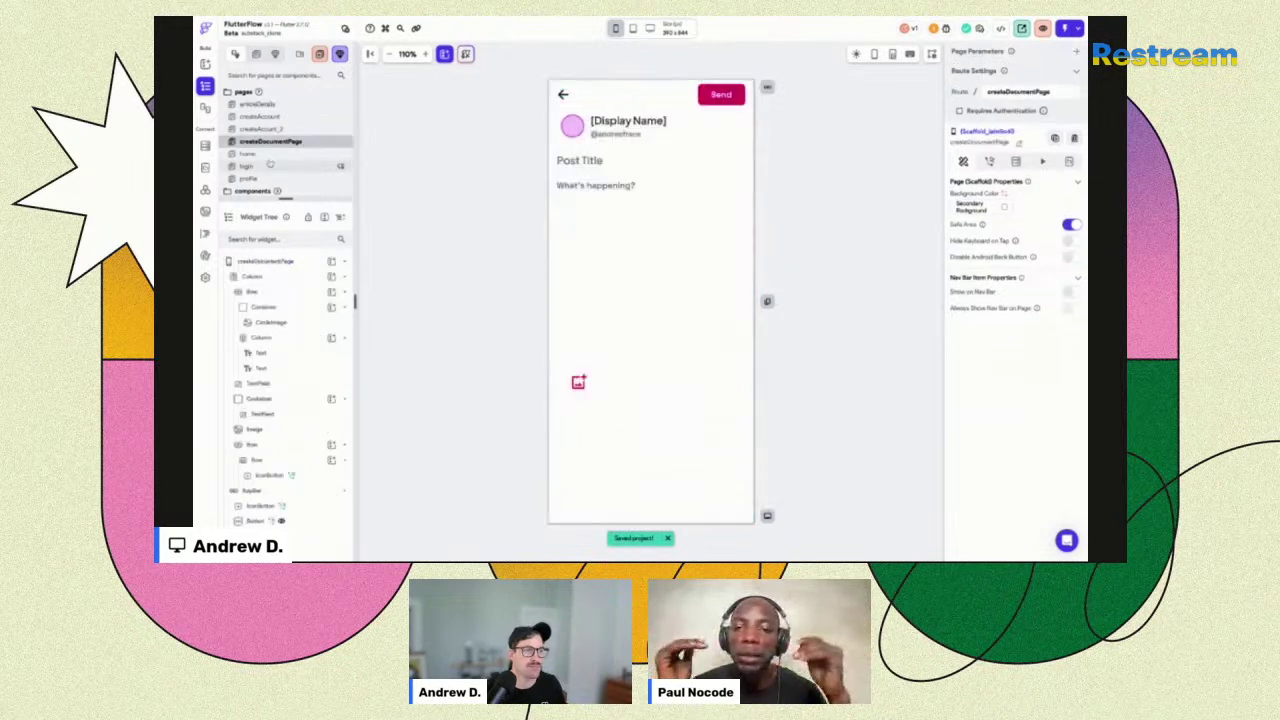
click(268, 155)
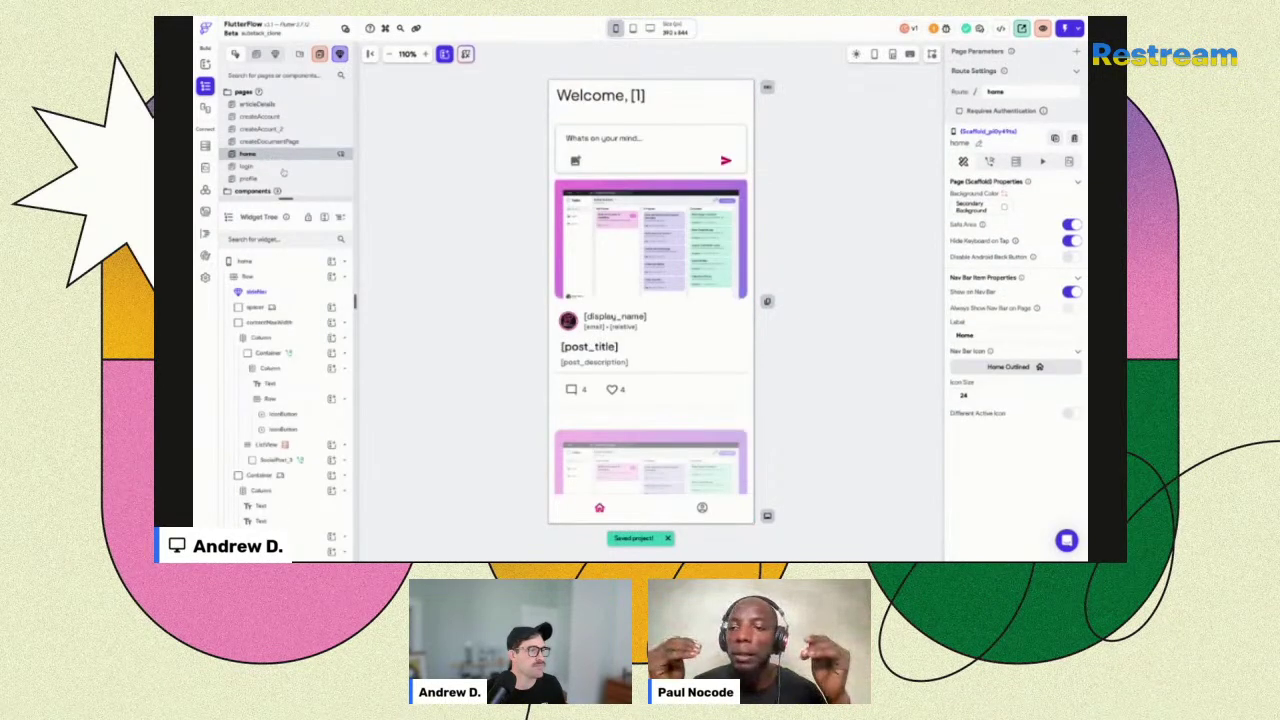
click(283, 166)
click(283, 178)
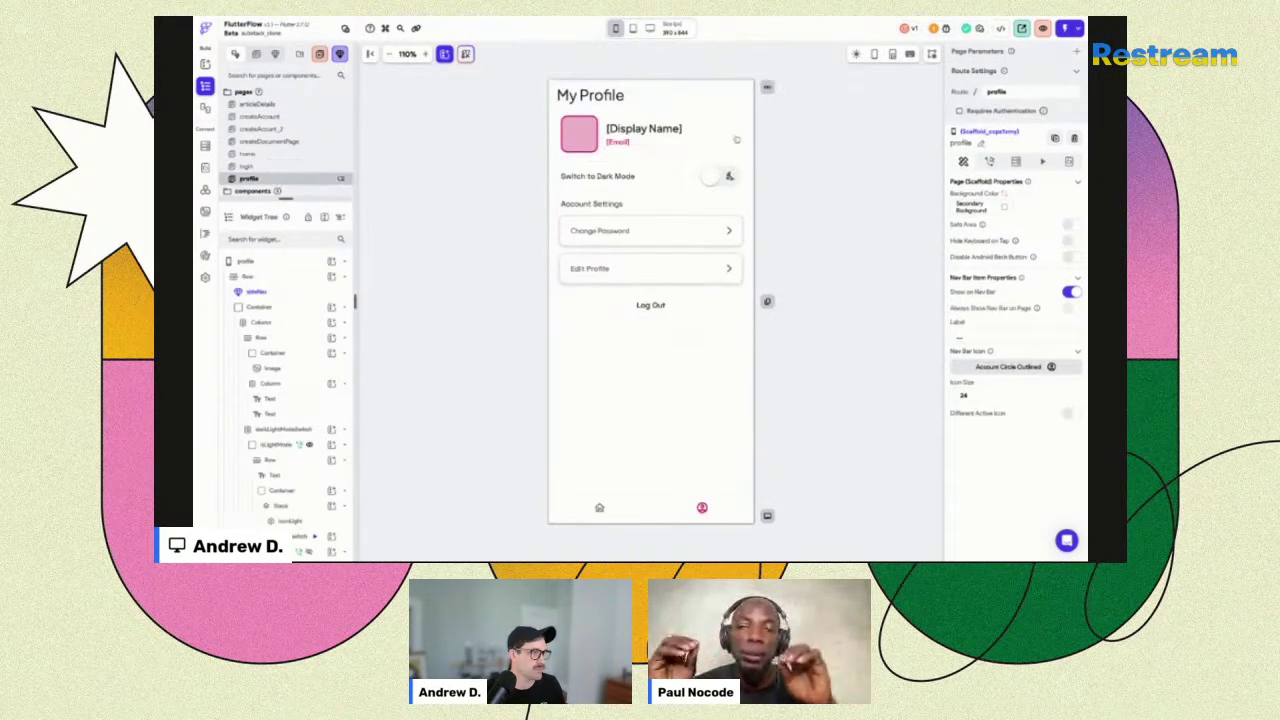
click(815, 331)
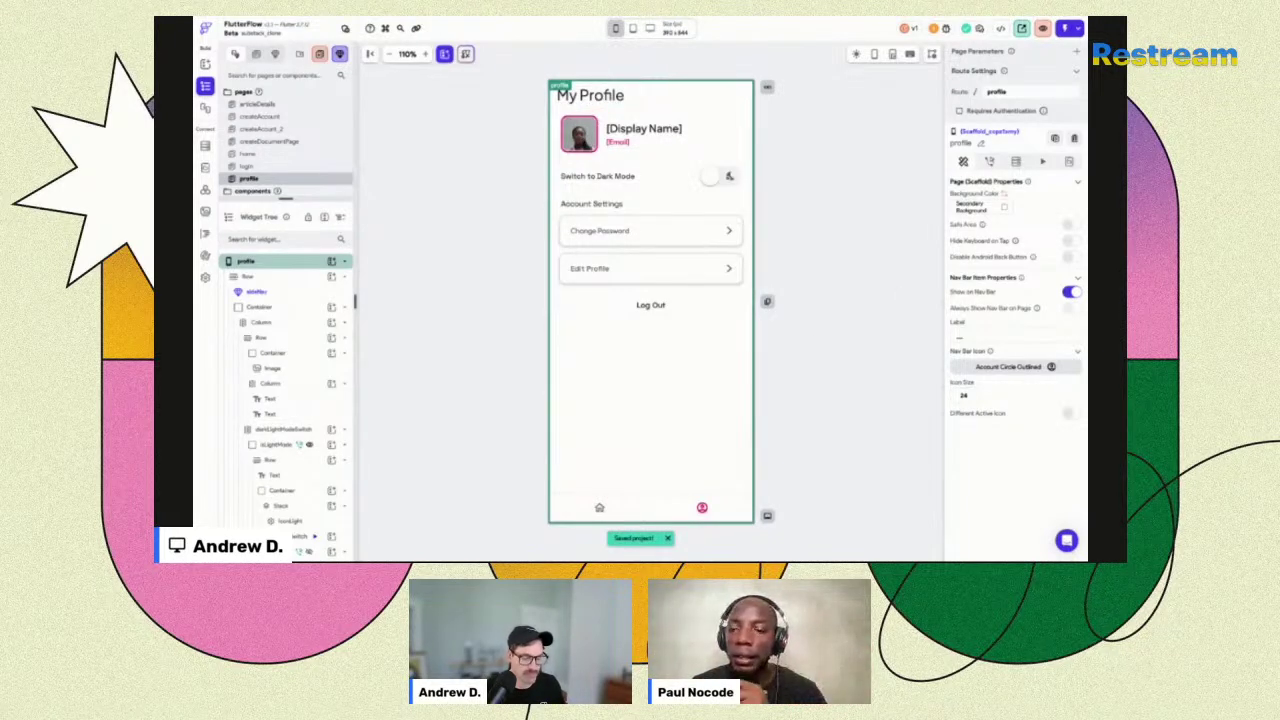
click(809, 266)
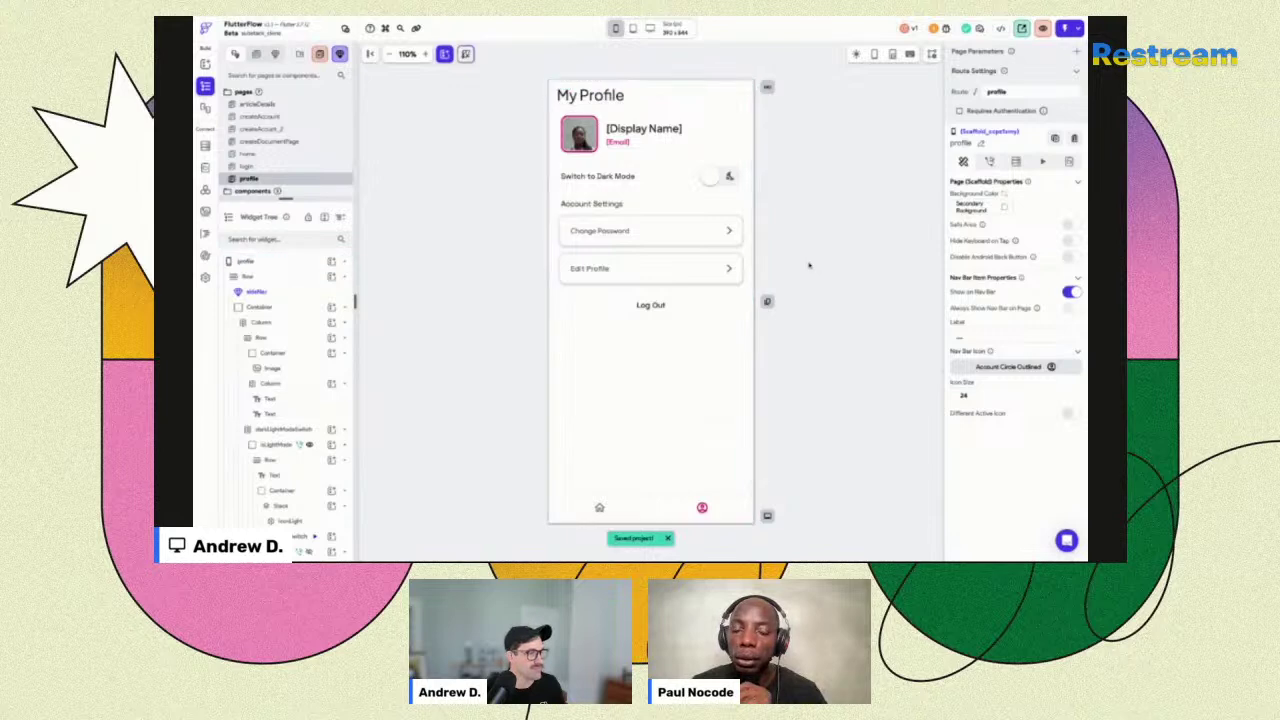
click(660, 311)
click(846, 280)
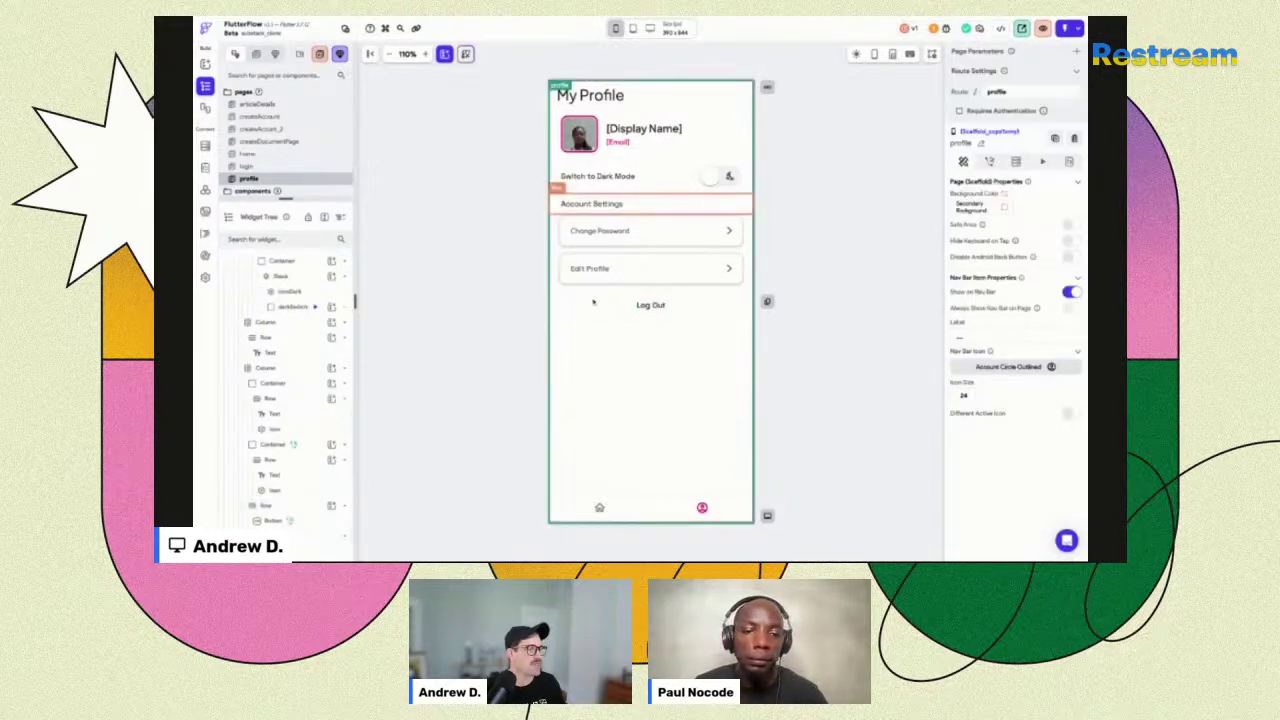
click(861, 240)
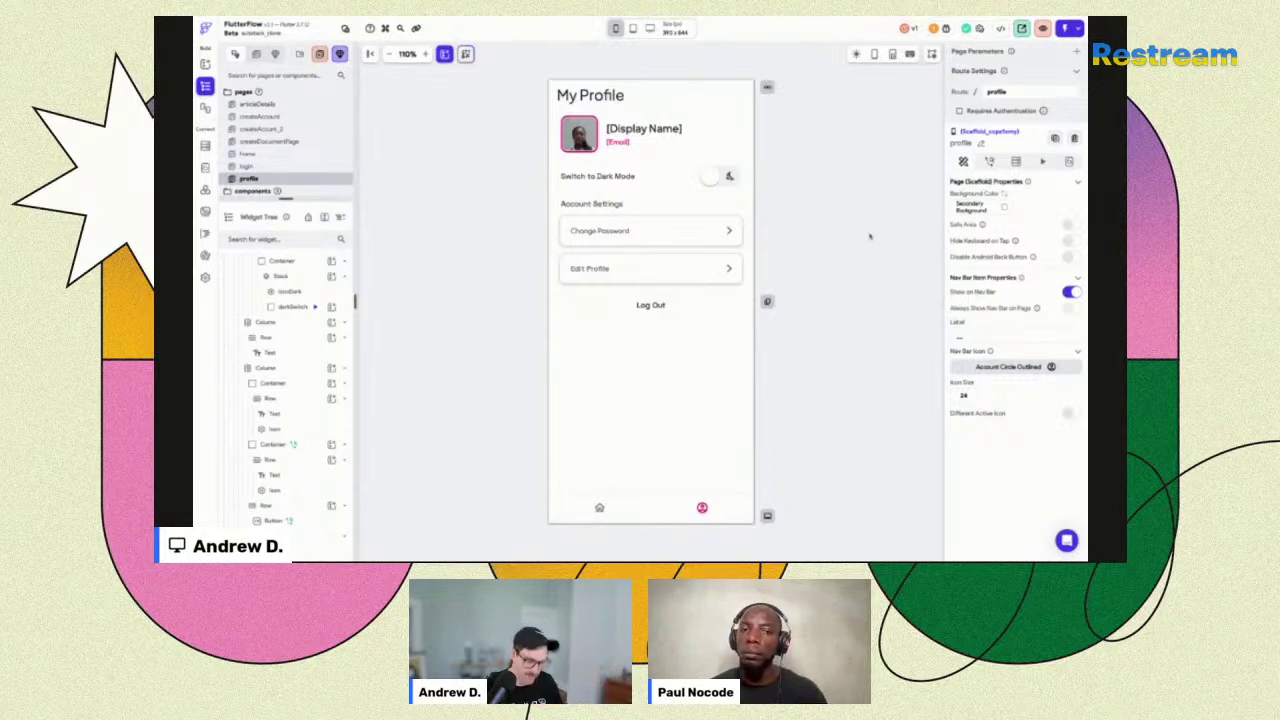
Add a container between the Edit Profile card and Log Out, with infinite width, height 100, side padding 16 and top padding 12.
key(a)
drag(762, 240, 671, 296)
key(Escape)
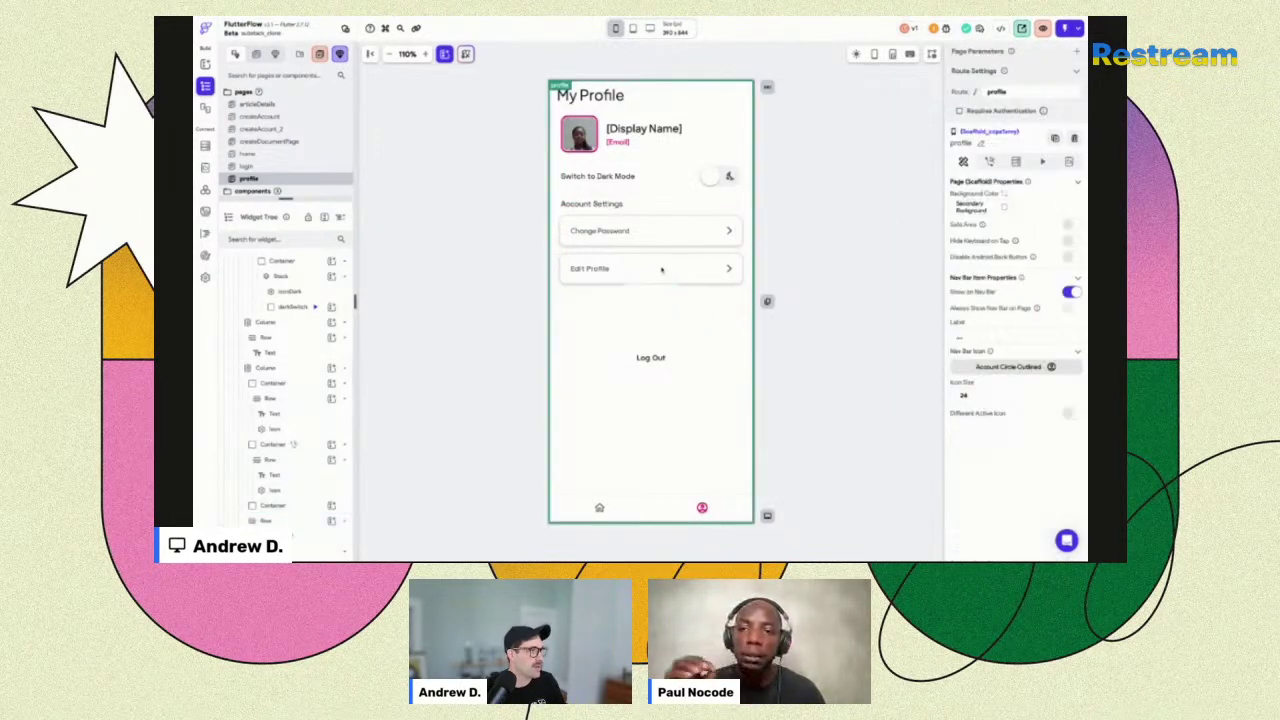
click(651, 310)
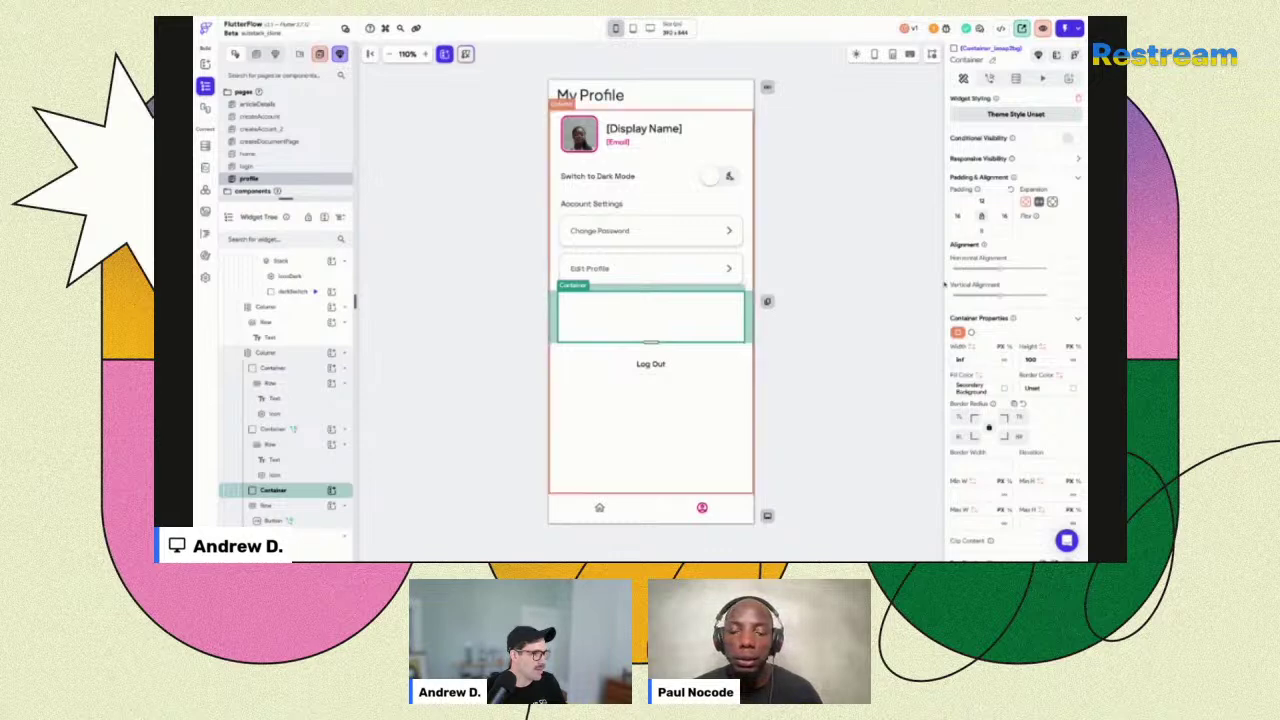
Give the new container an Accent 1 fill, a Primary border color and a border radius of 12.
scroll(1030, 310, down, 1)
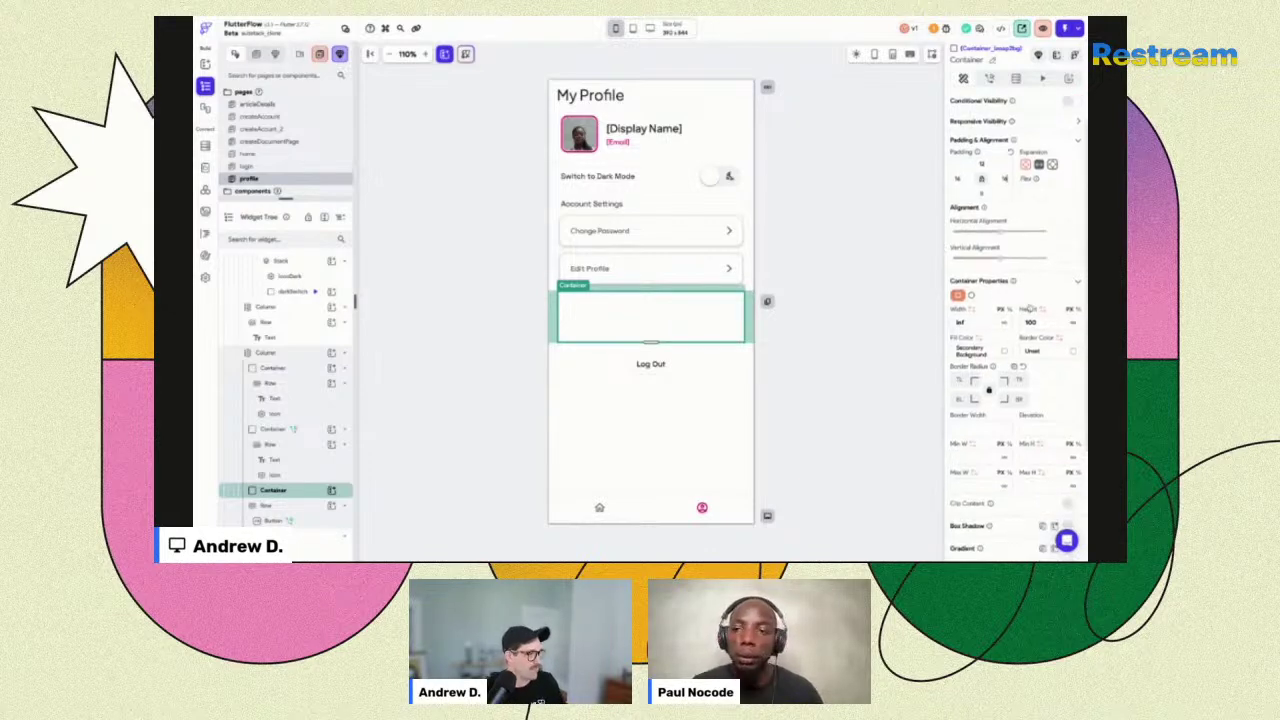
click(970, 350)
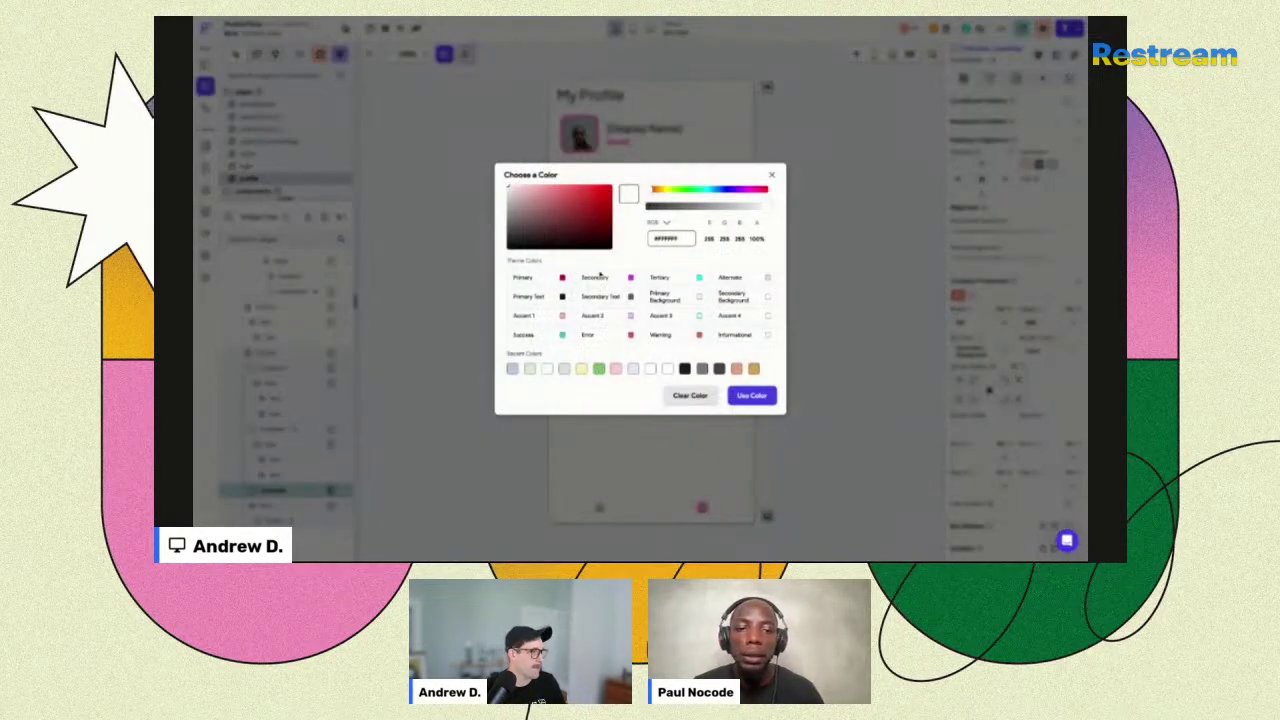
click(562, 278)
click(965, 367)
click(1075, 353)
click(884, 287)
click(1005, 354)
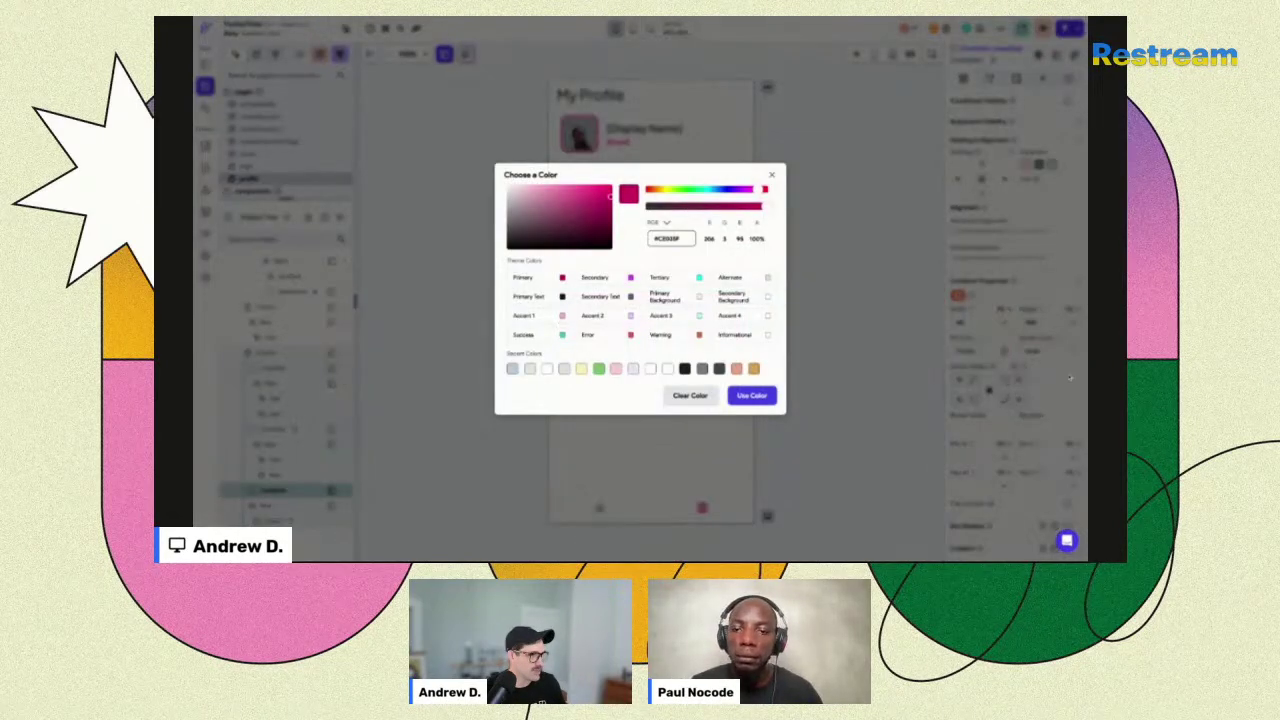
click(1070, 378)
click(1075, 353)
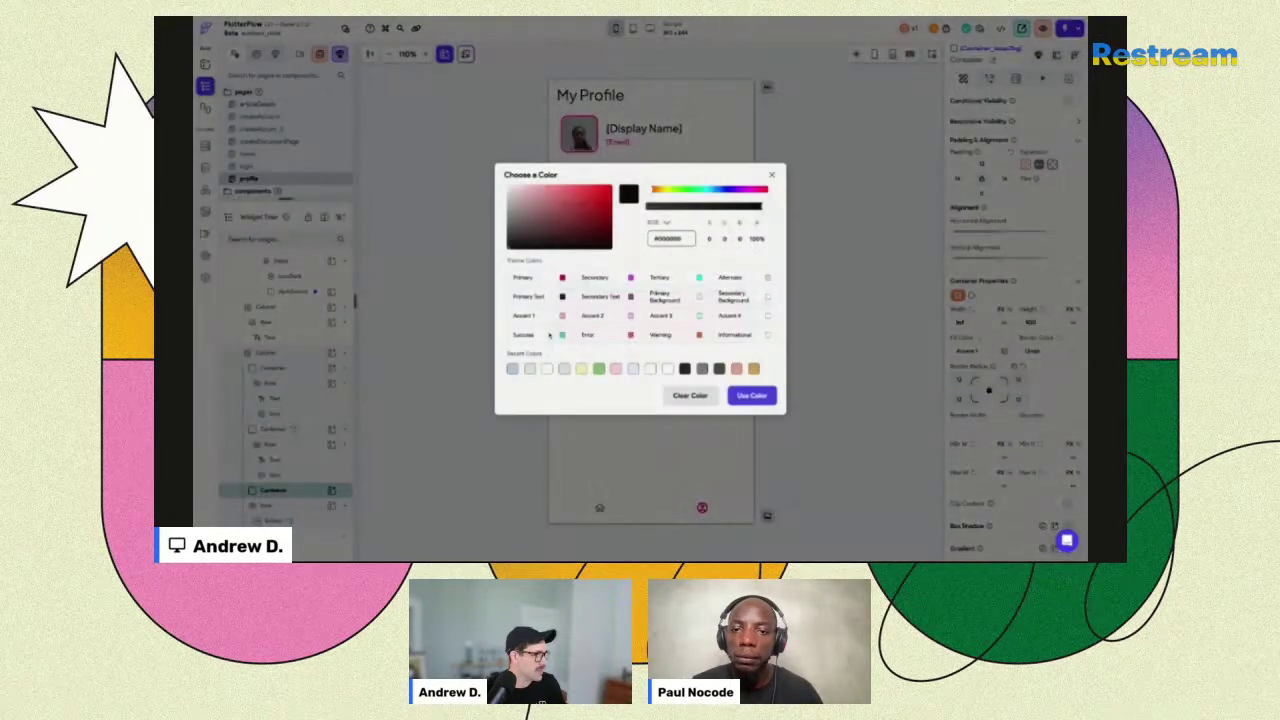
click(844, 353)
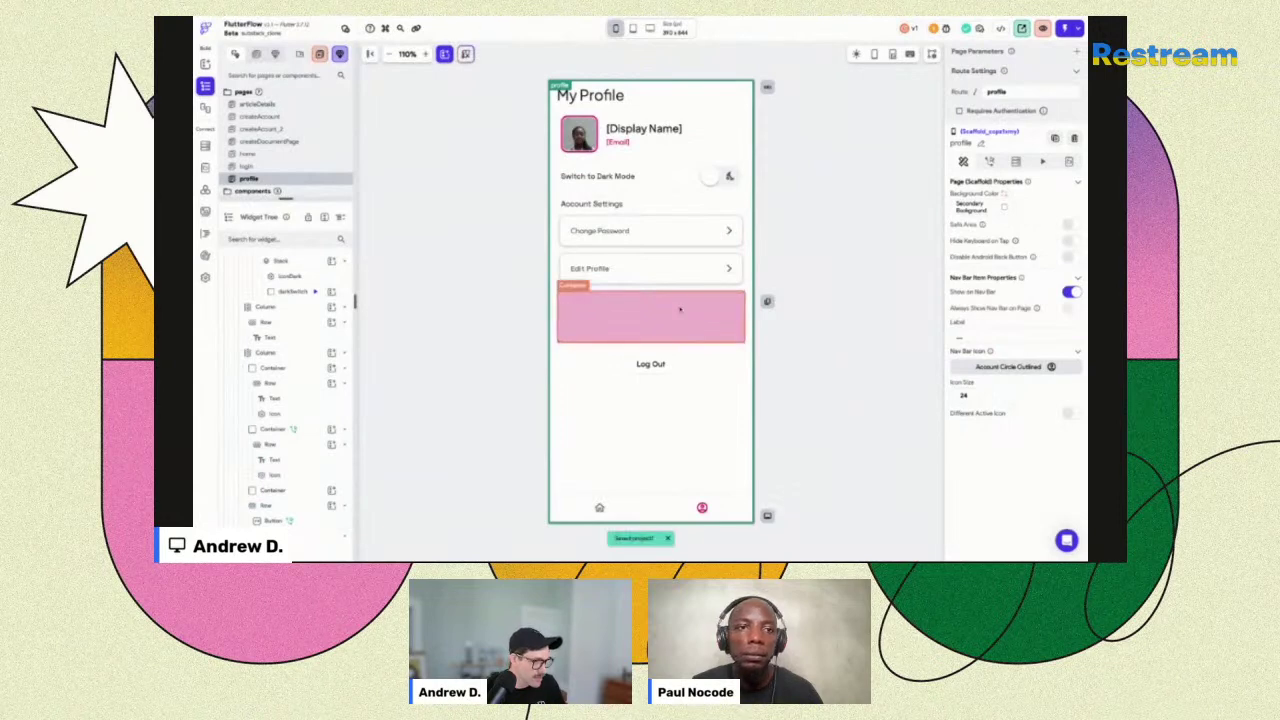
Set the container's border width to 2, its side padding to 20 and its top padding to 24.
click(650, 316)
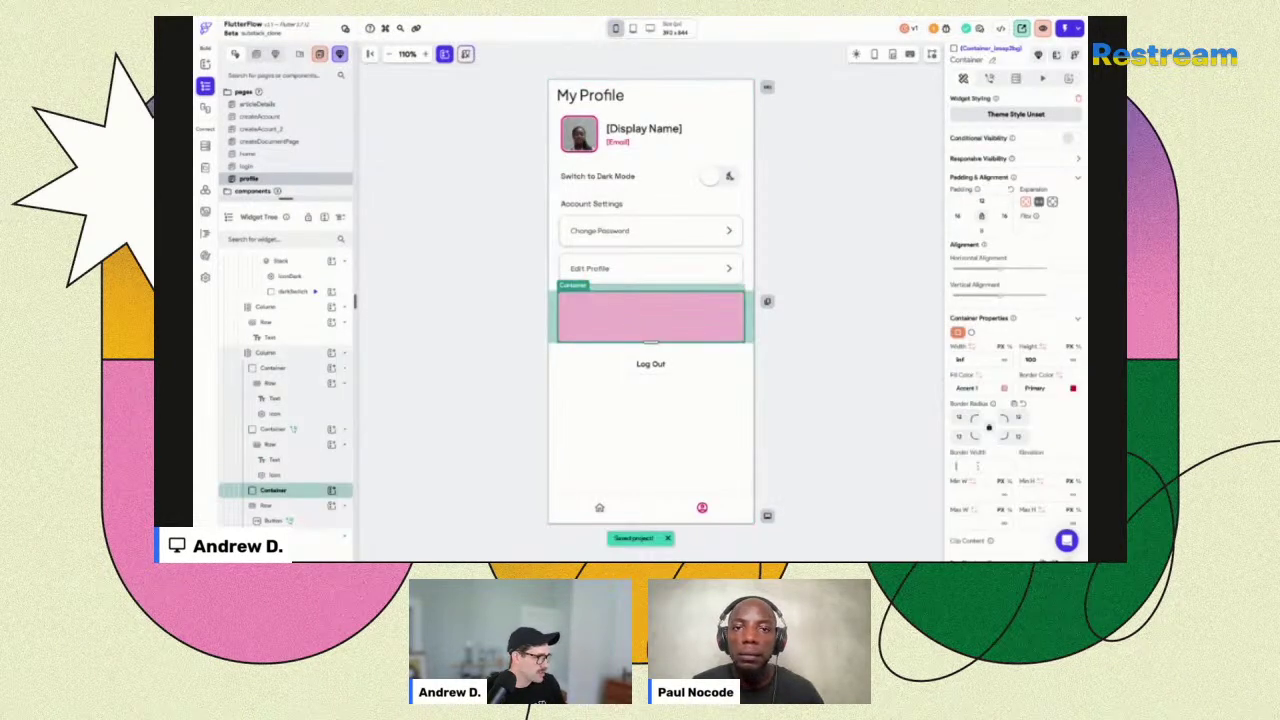
click(794, 380)
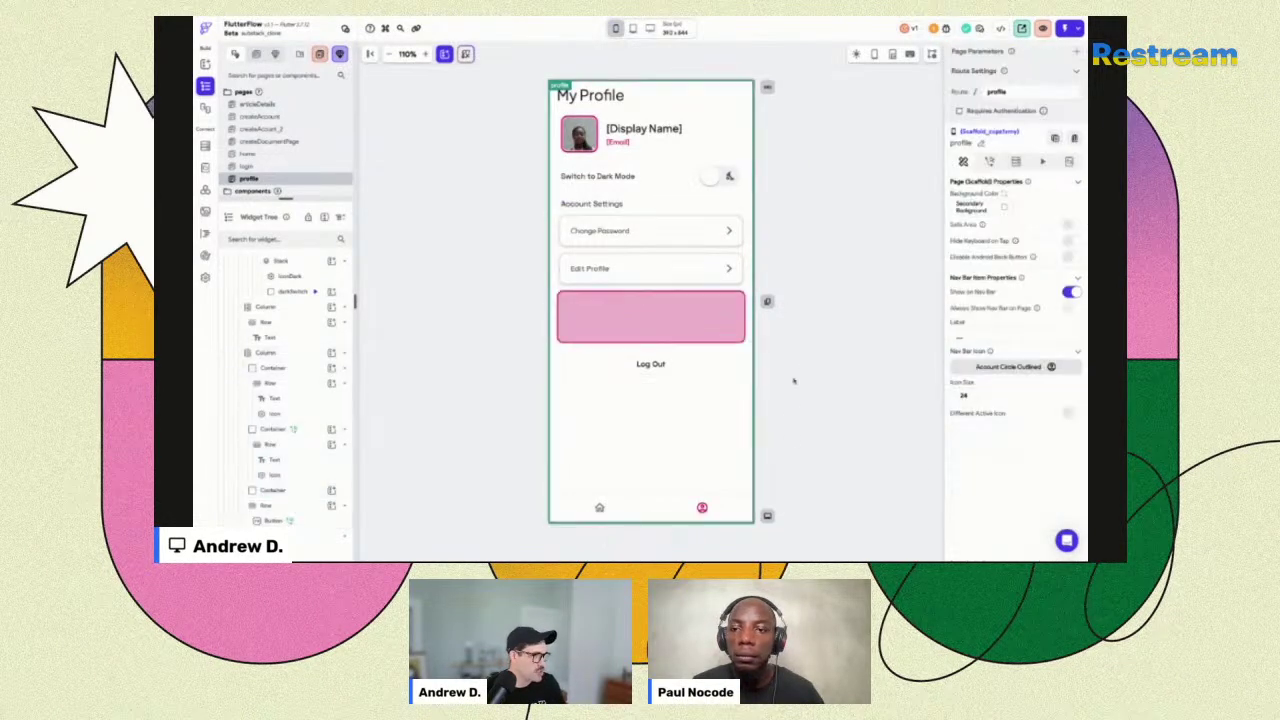
click(713, 308)
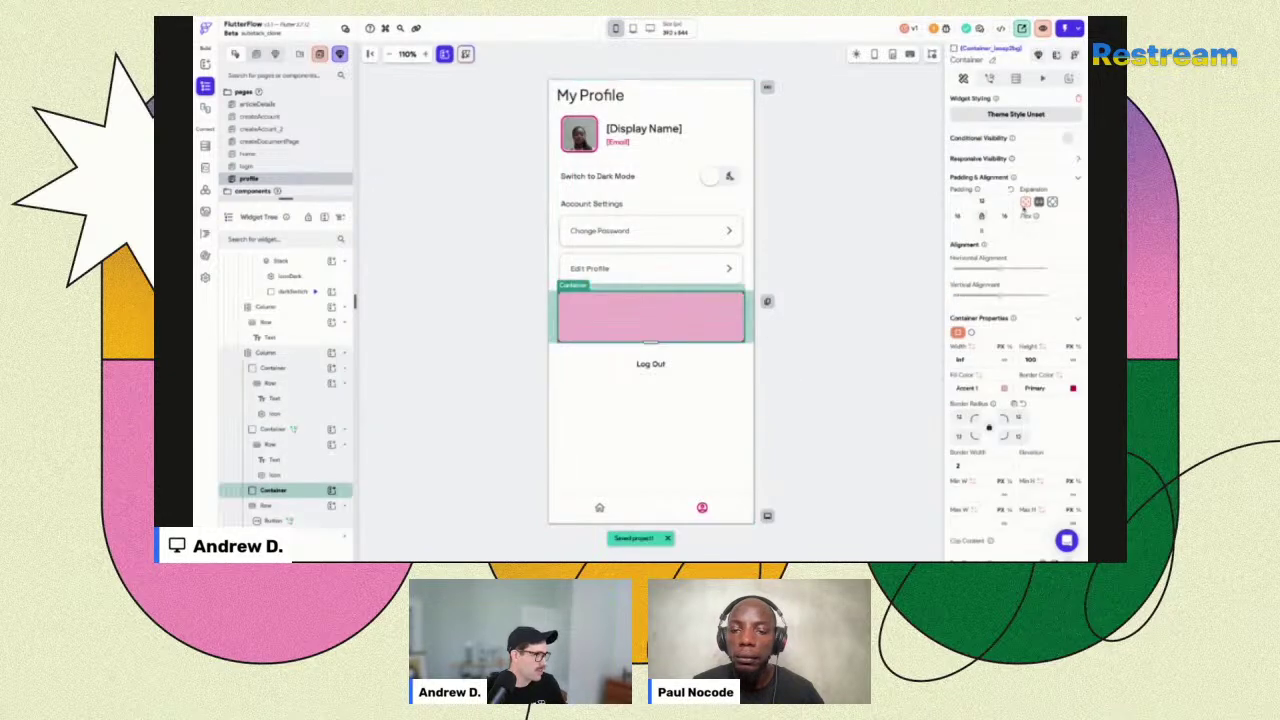
text(20)
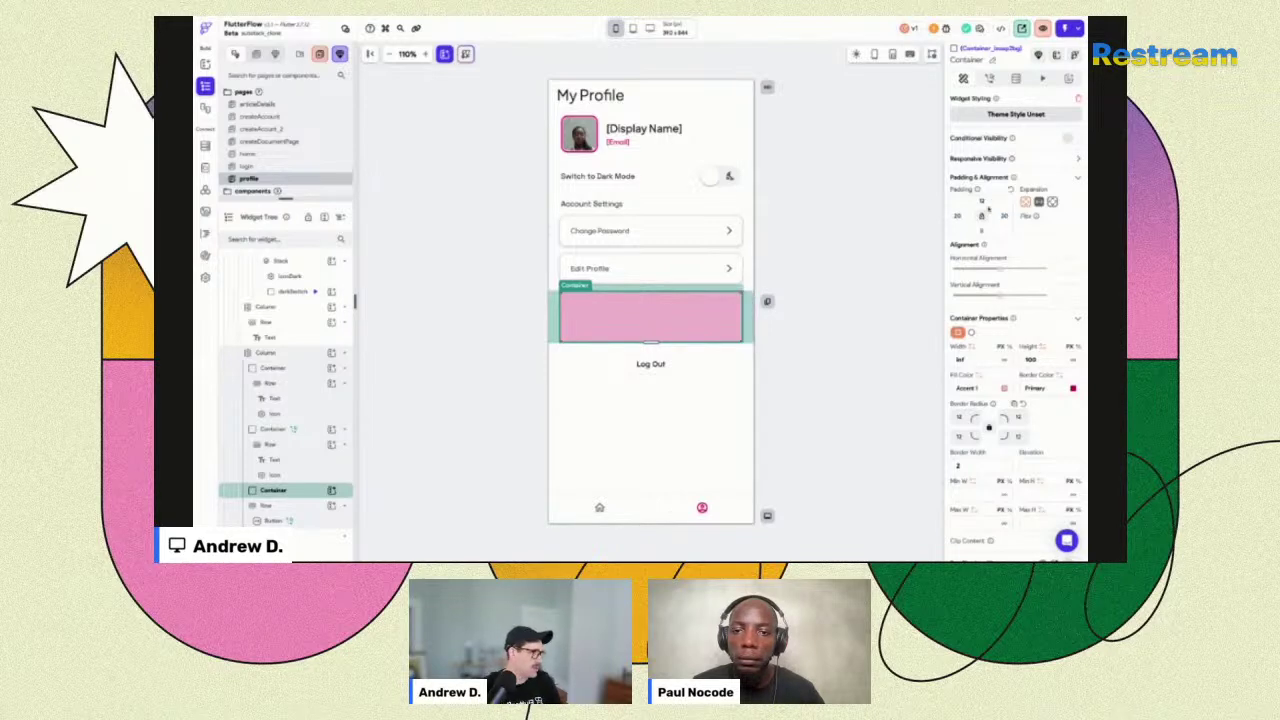
click(831, 290)
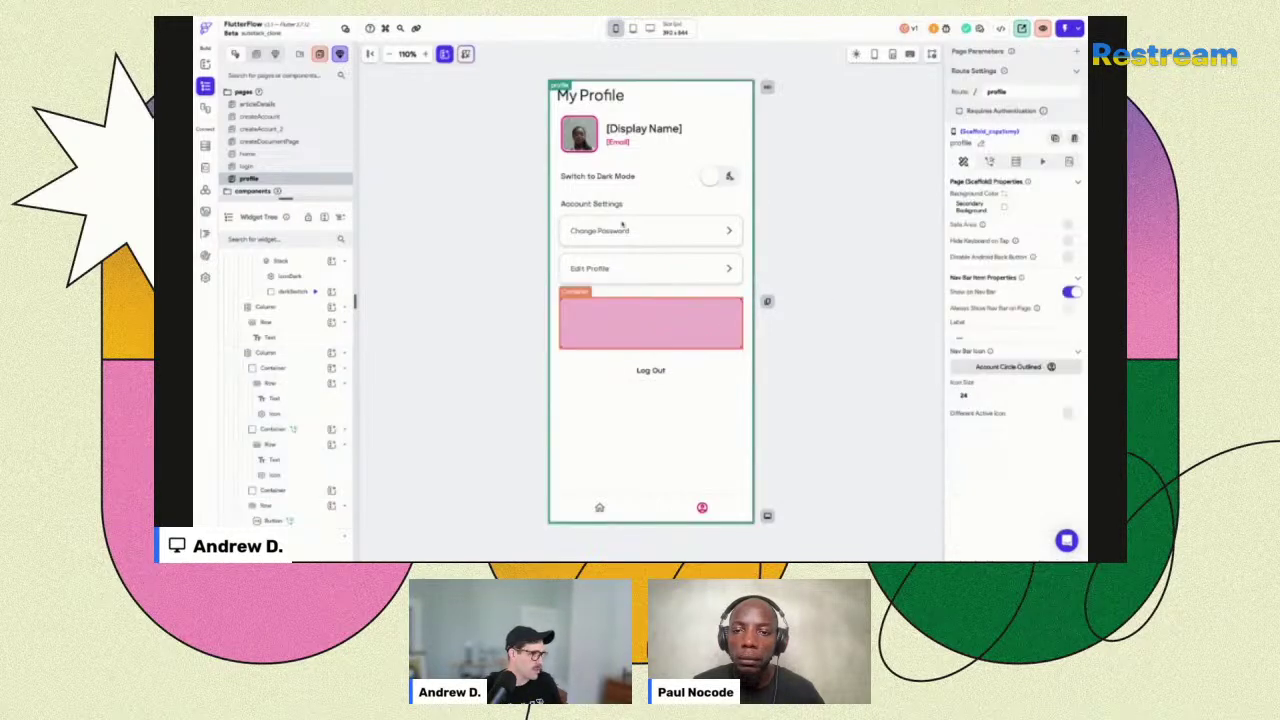
Copy the row from the Change Password card and paste it into the pink container.
click(652, 235)
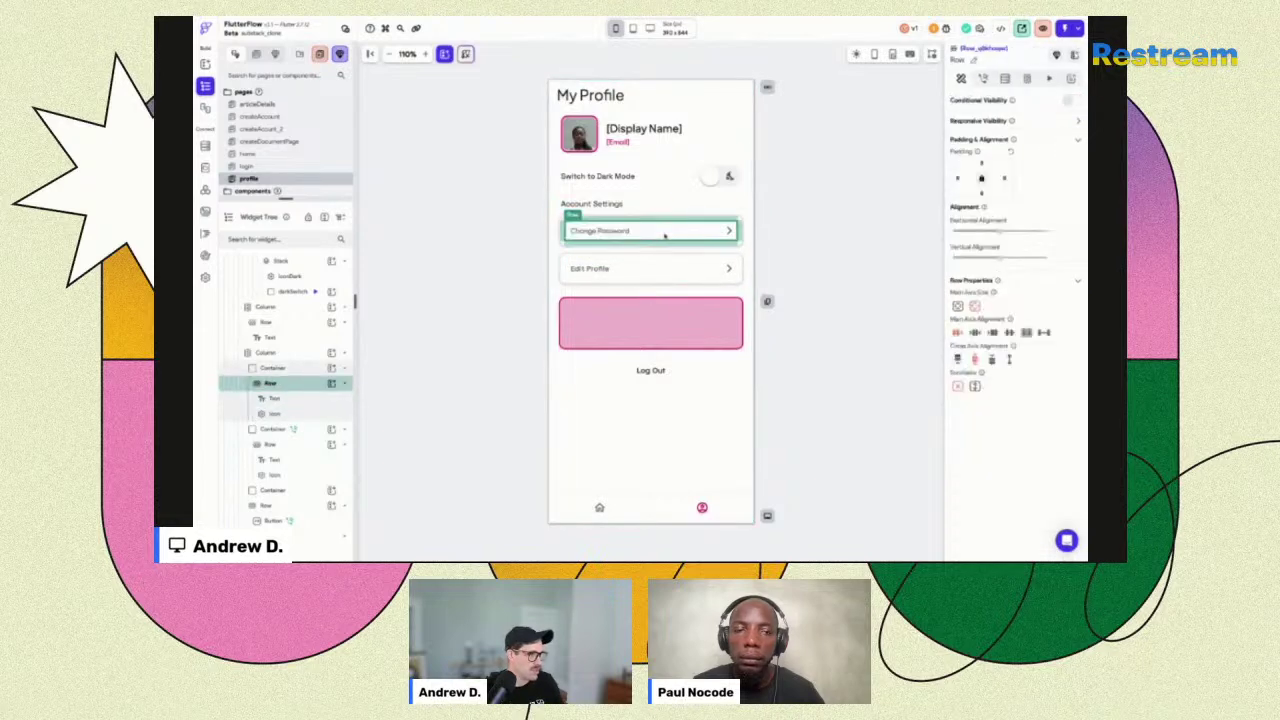
key(ctrl+c)
click(610, 328)
key(ctrl+v)
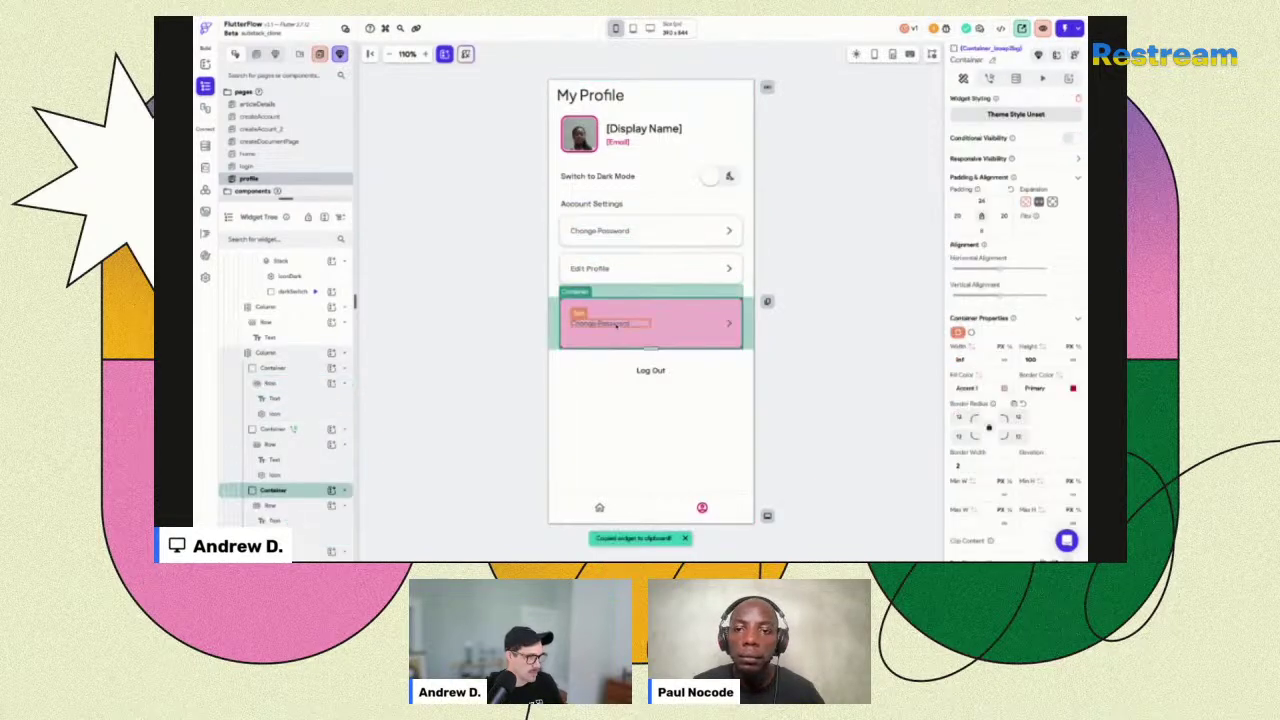
Wrap the pasted Change Password text in a Column with its cross axis aligned to the start.
click(612, 324)
right_click(630, 324)
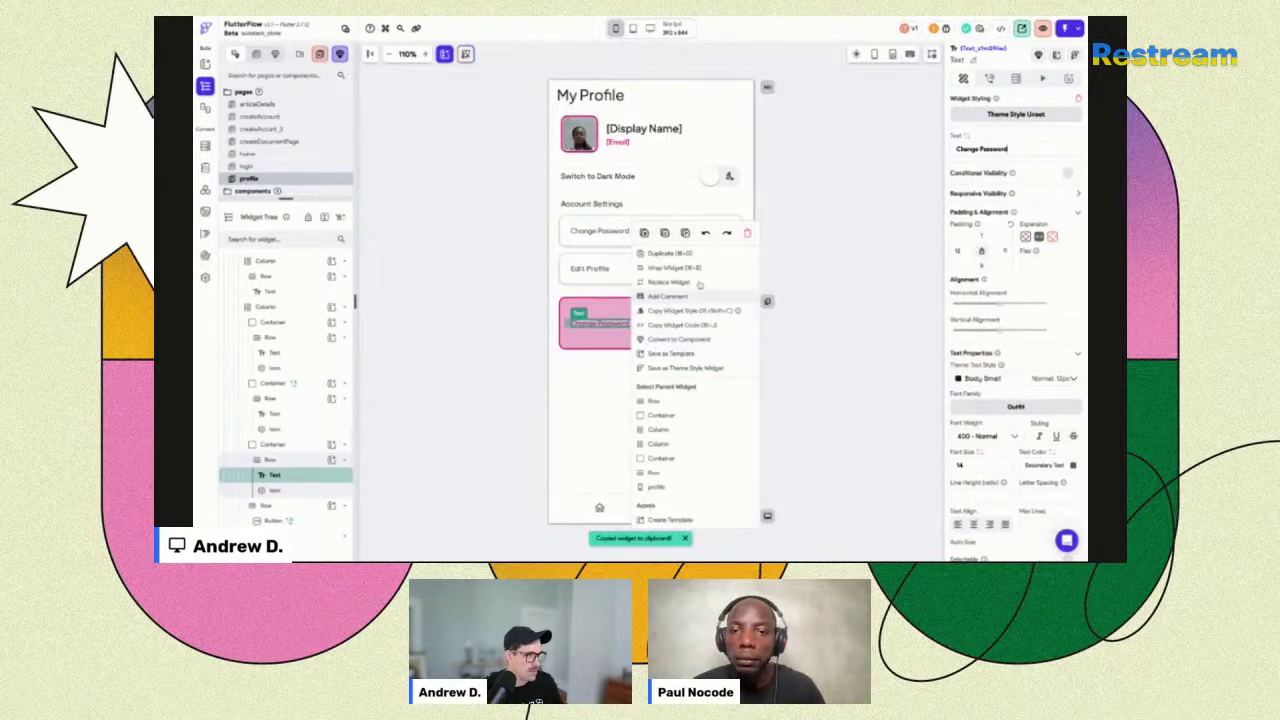
click(700, 270)
click(663, 240)
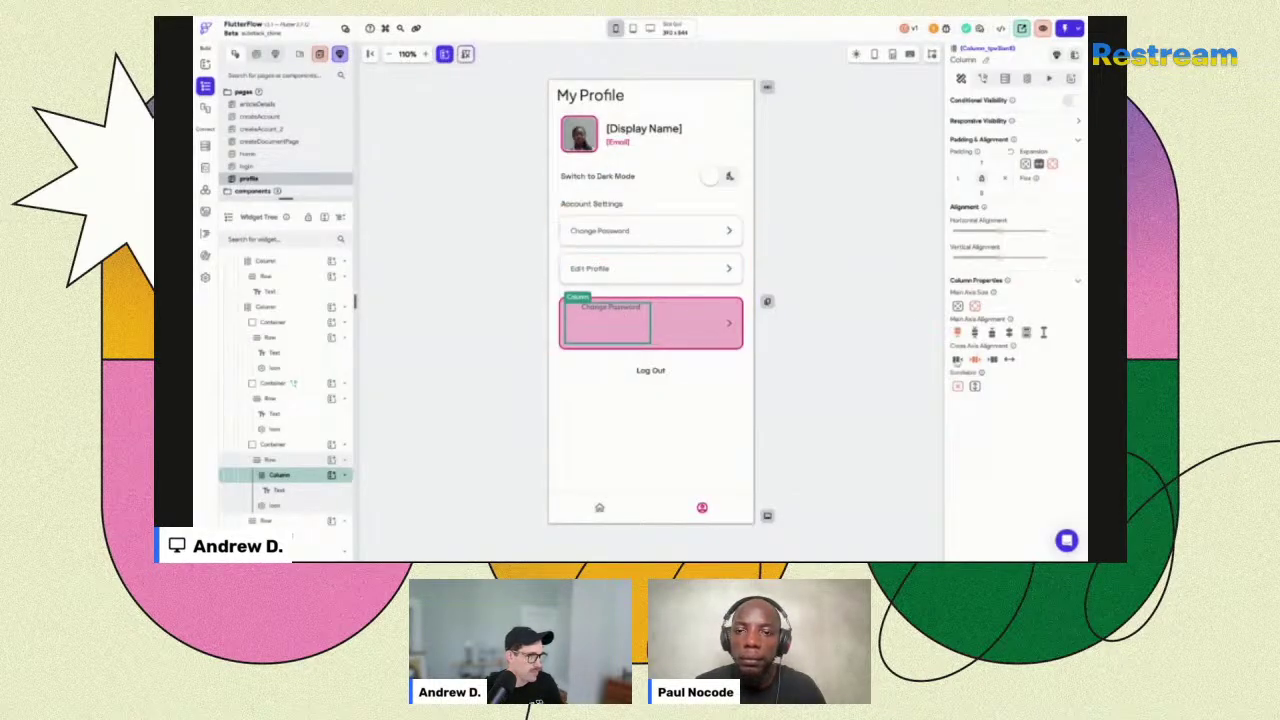
Duplicate the text inside the new column and change the copy to "Sign up now to access pro features".
click(279, 490)
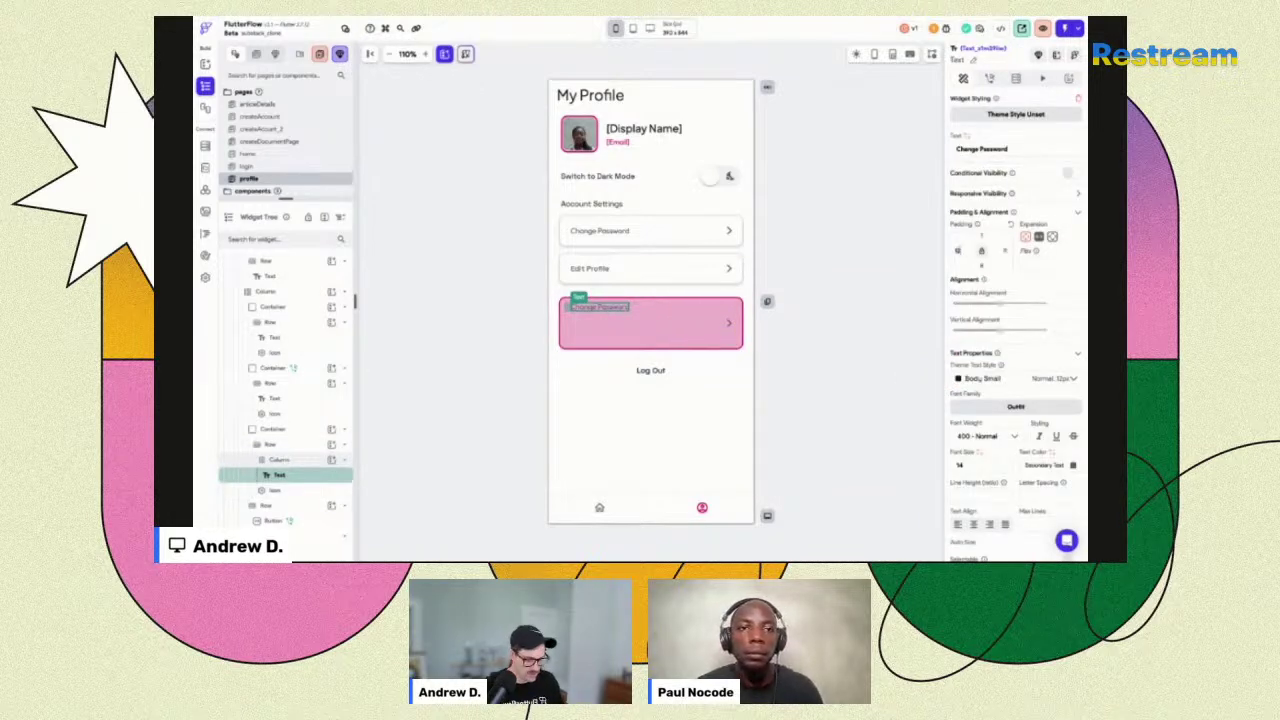
key(ctrl+d)
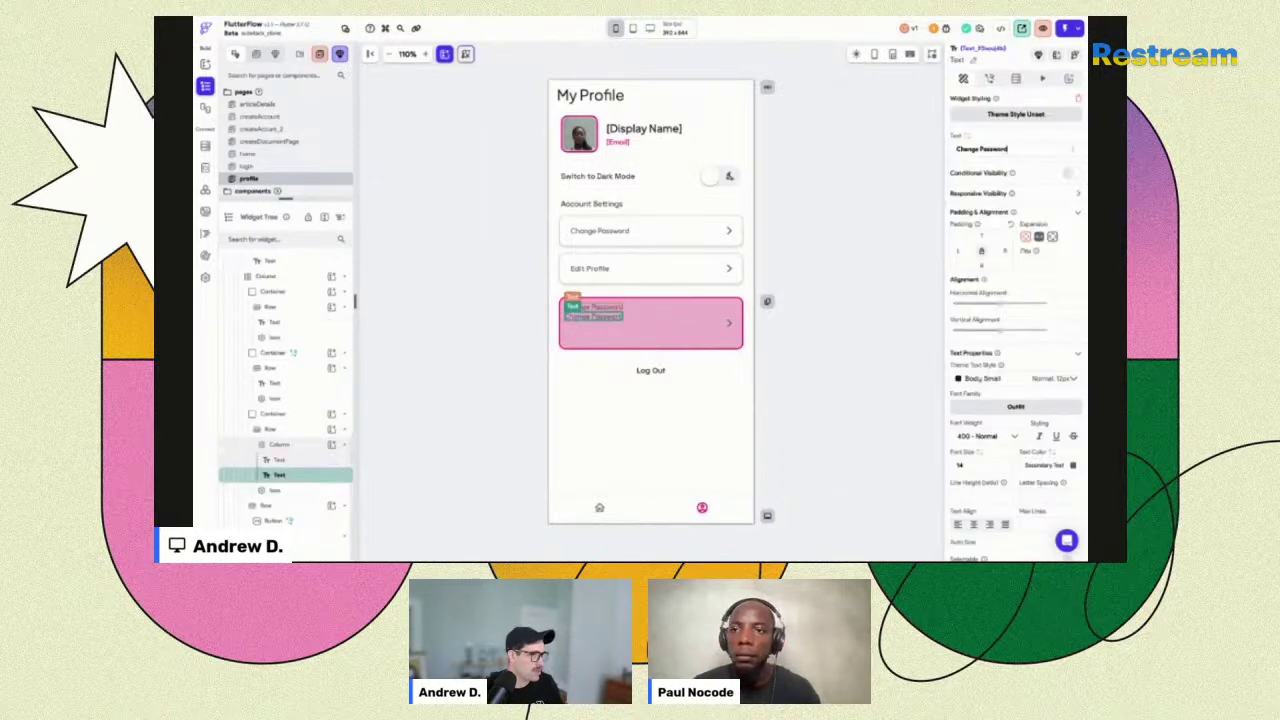
triple_click(960, 148)
text(Sign)
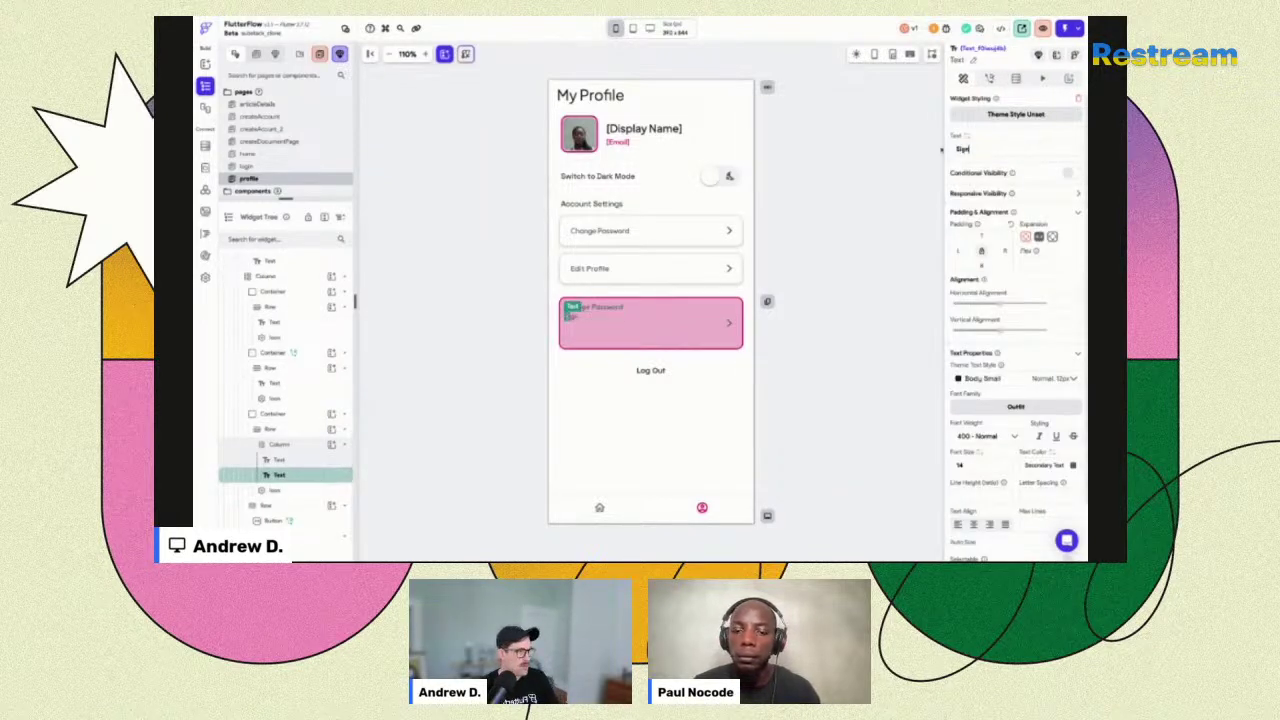
text( up now to access pro feat)
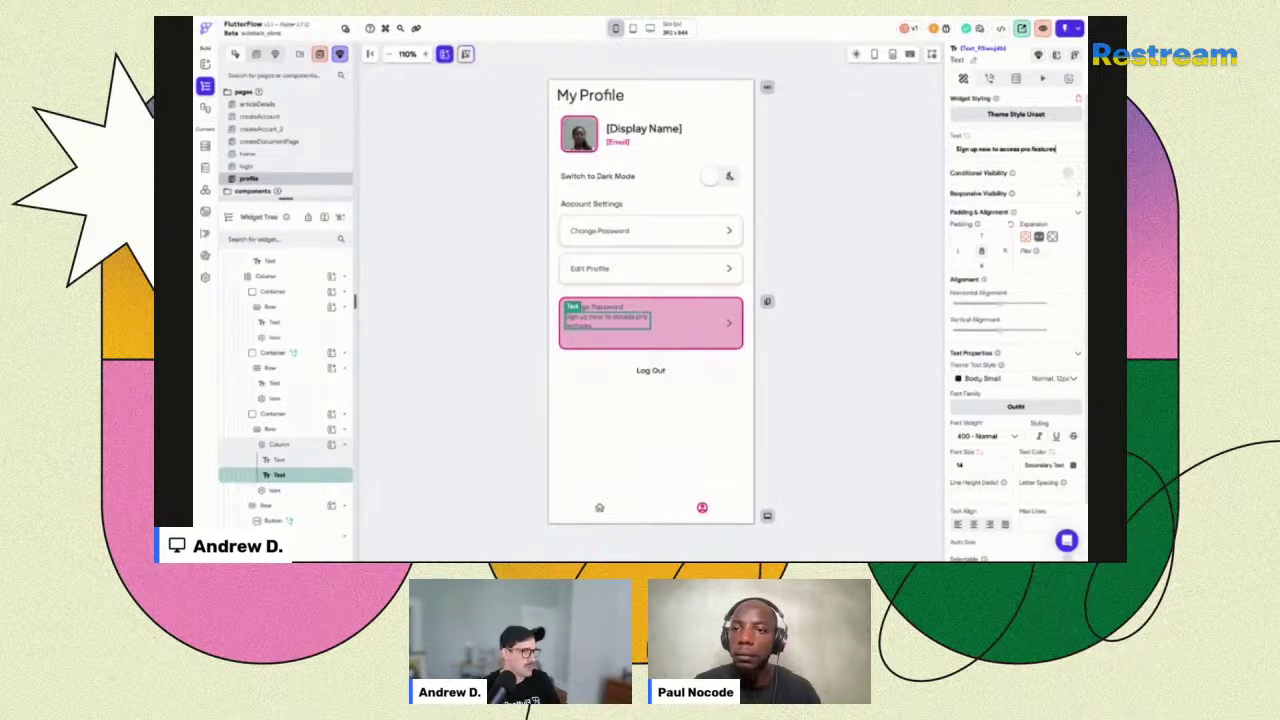
text(ures)
Style the card's first text as Title Large and change its copy to "Upgrade Now".
click(594, 307)
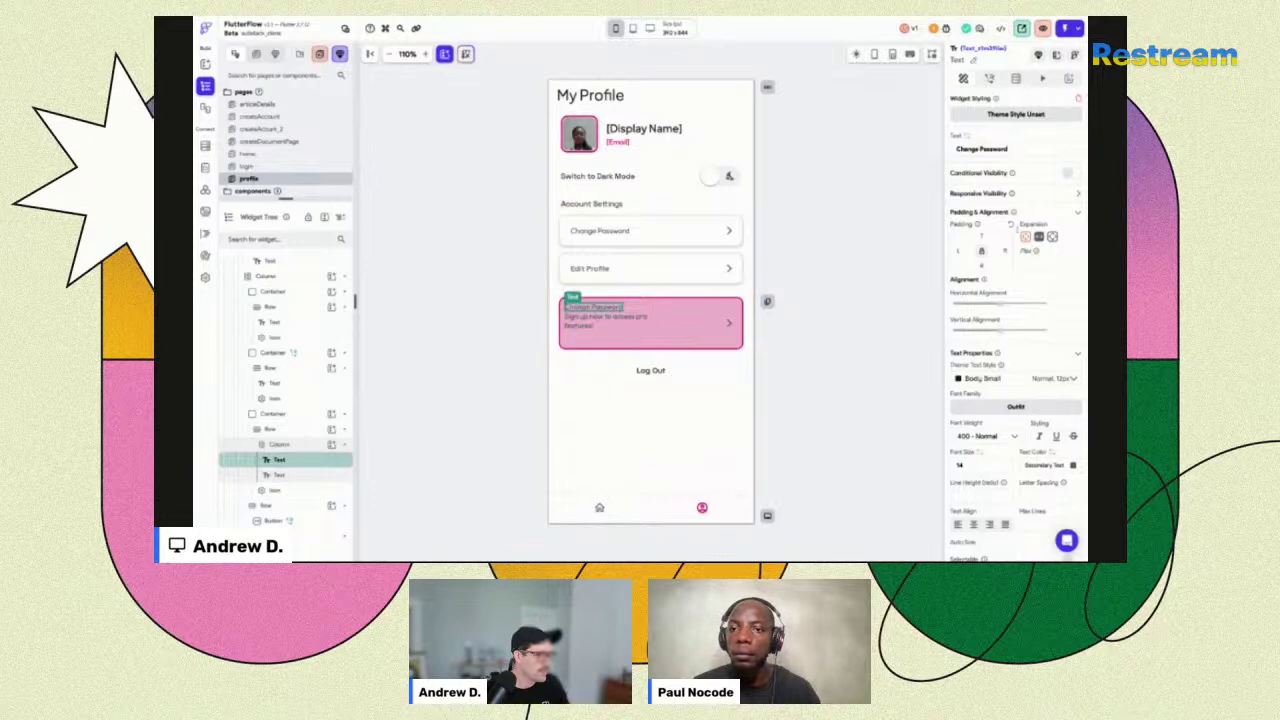
click(998, 378)
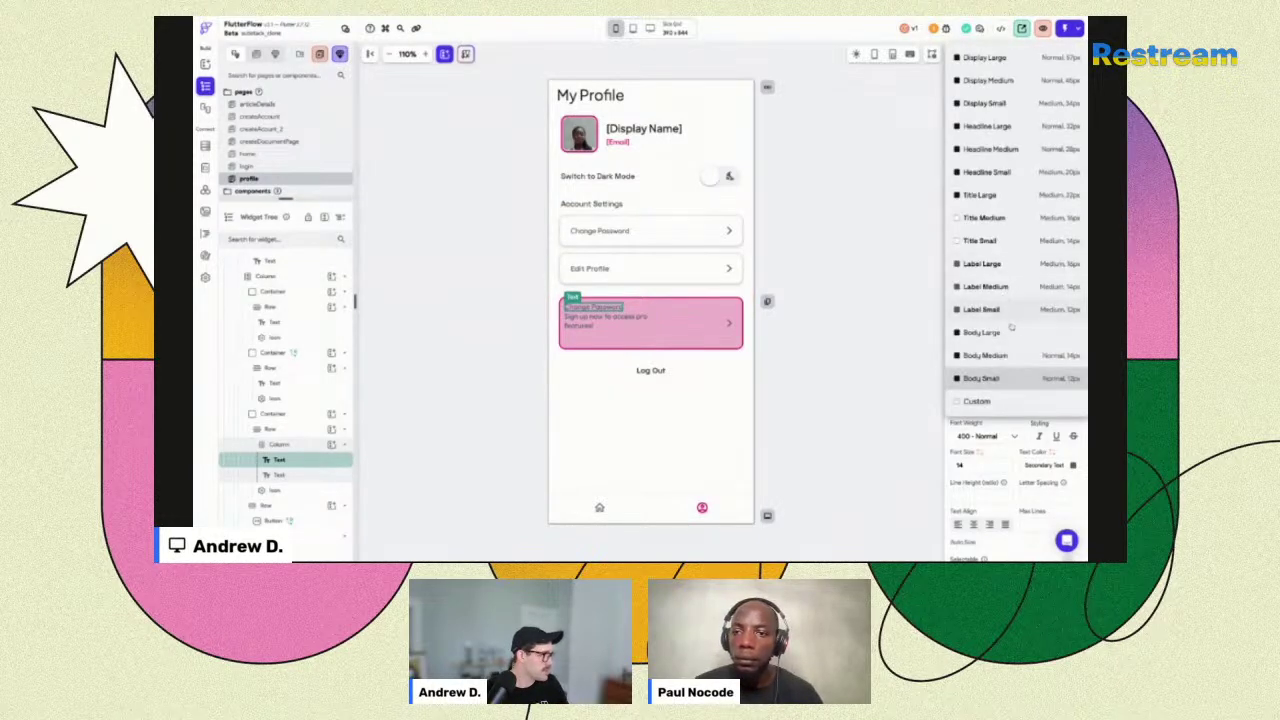
click(1011, 198)
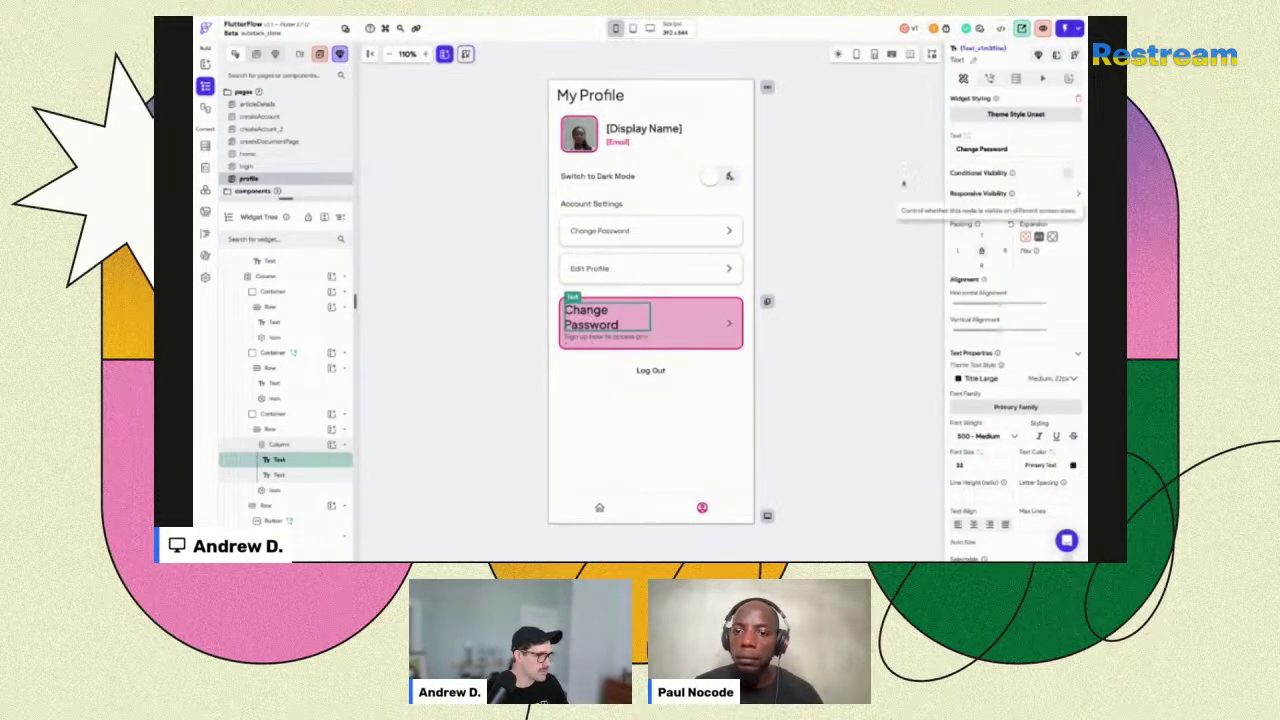
triple_click(980, 148)
text(Up)
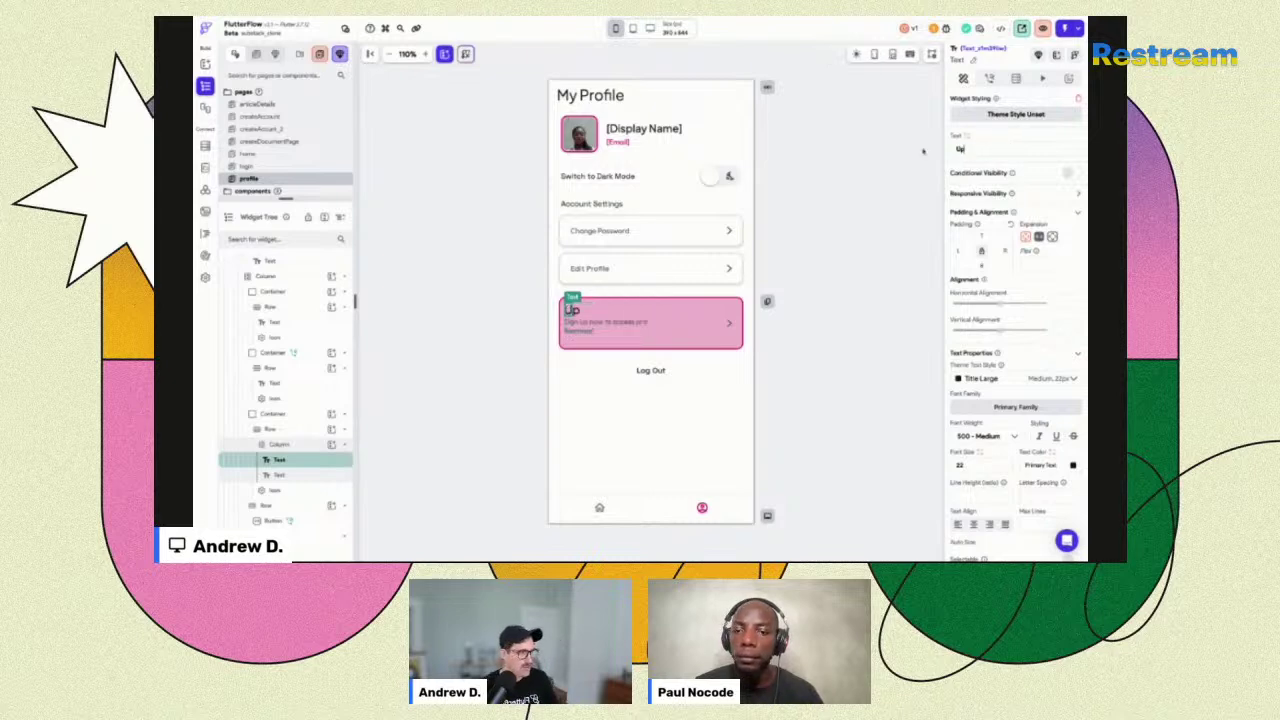
text(grade Now)
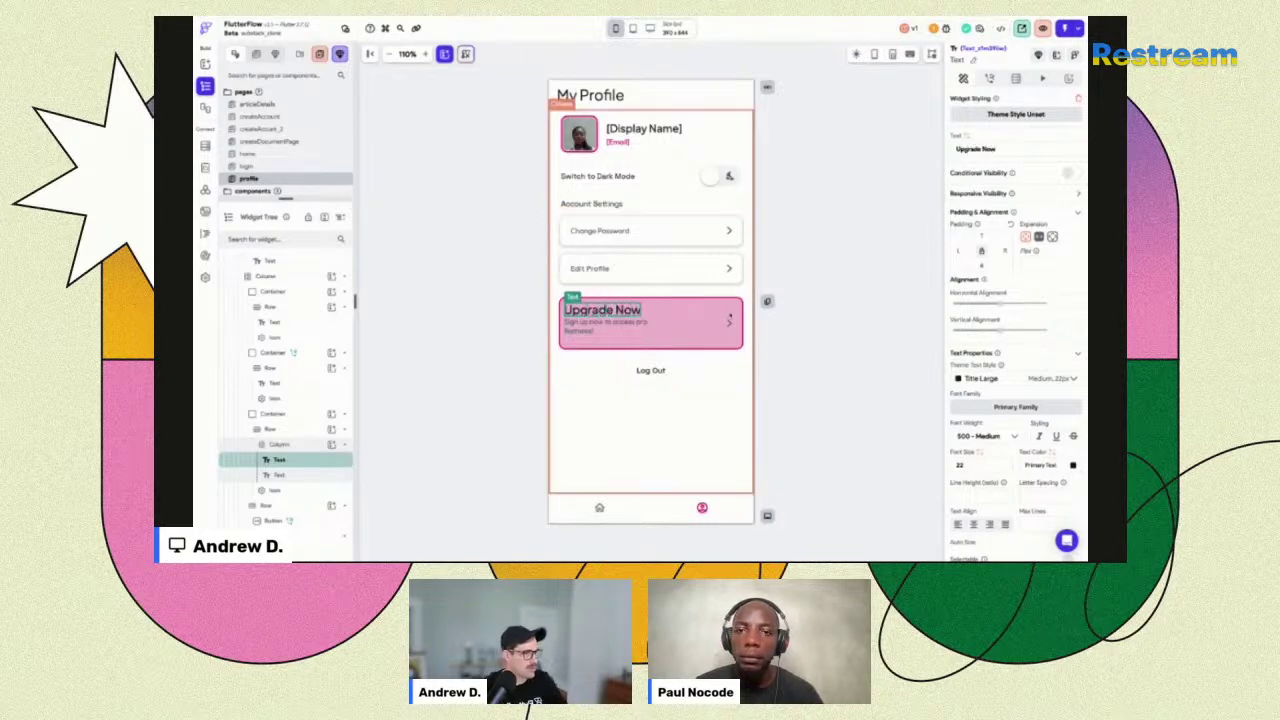
Set the flex of the column holding the two card texts to 10.
click(728, 323)
click(612, 310)
click(640, 322)
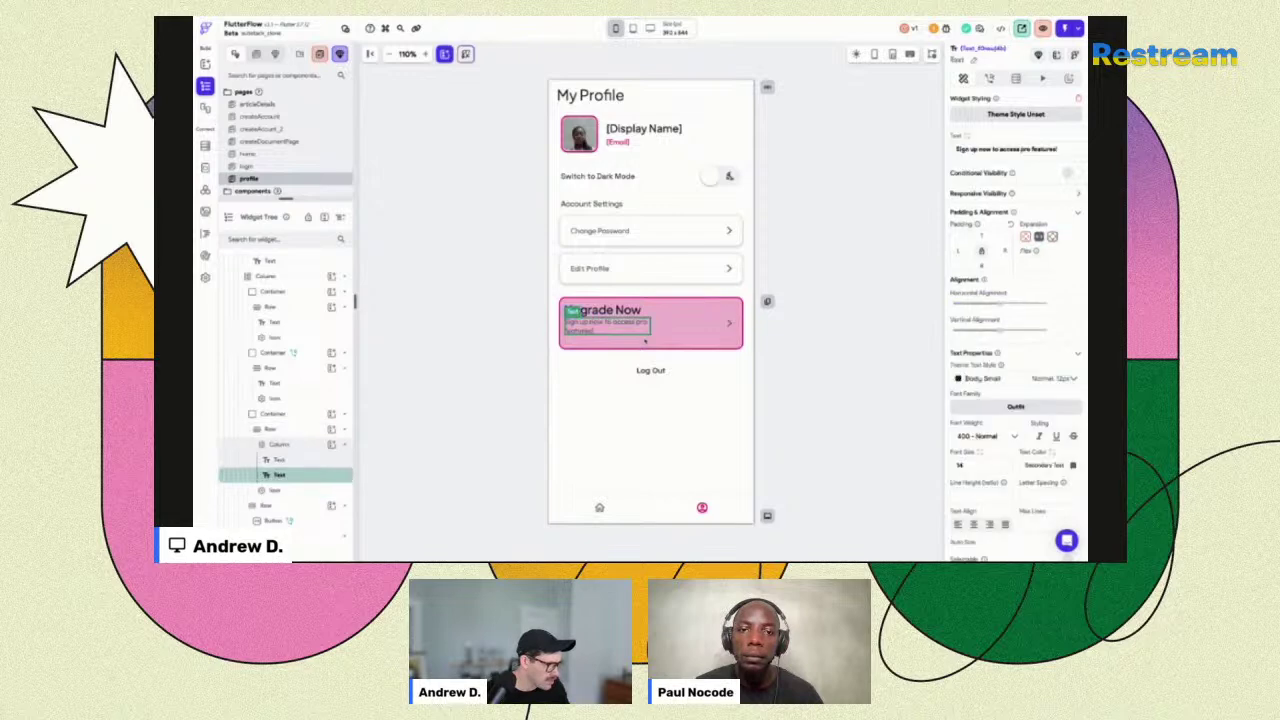
click(295, 446)
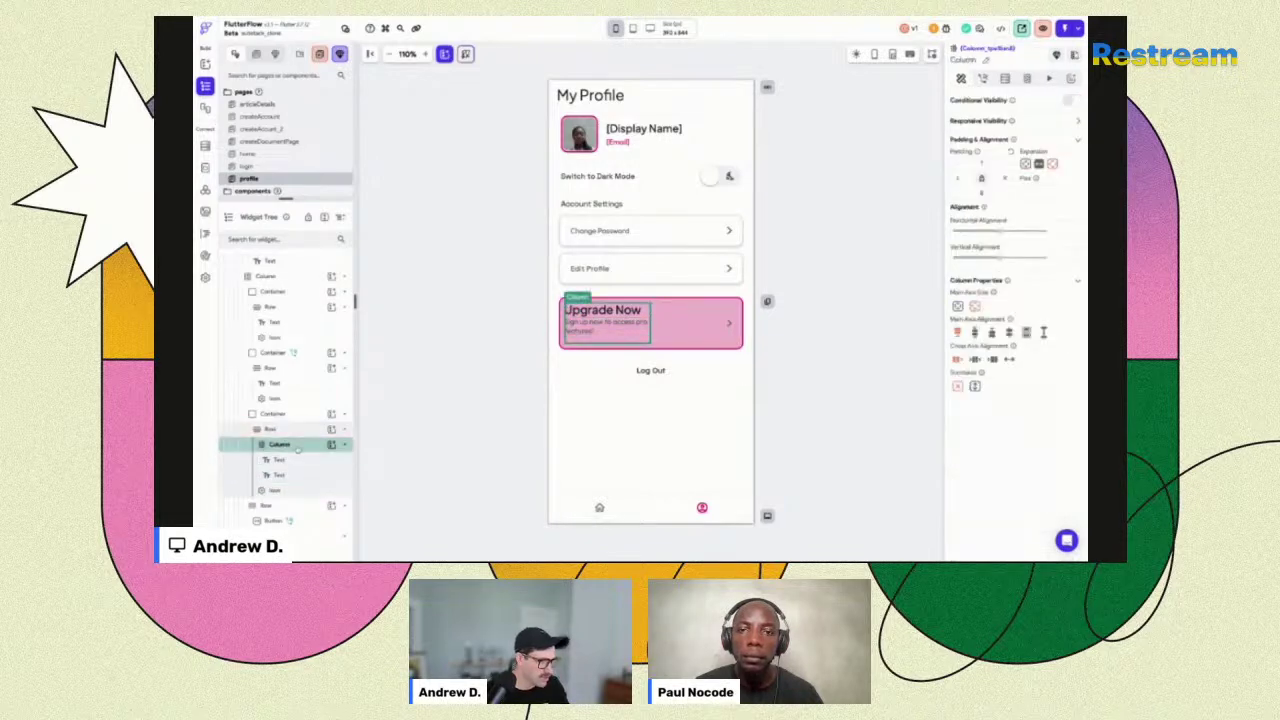
click(612, 344)
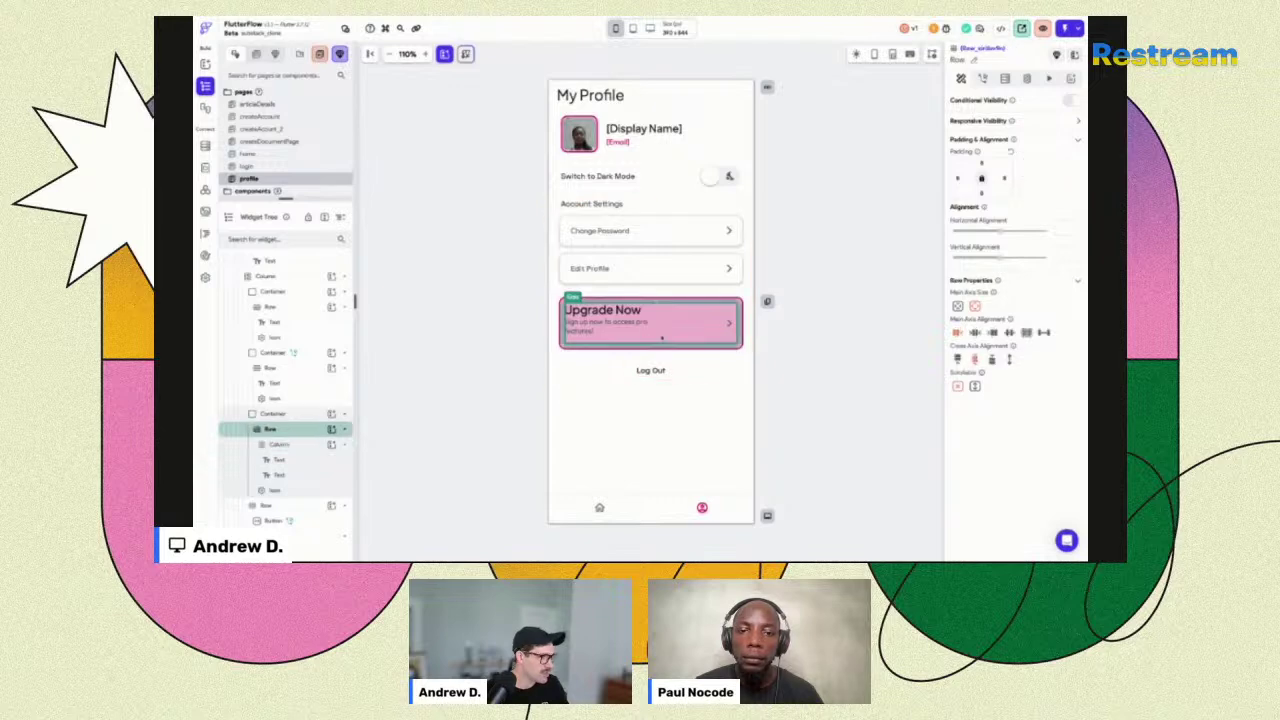
click(632, 338)
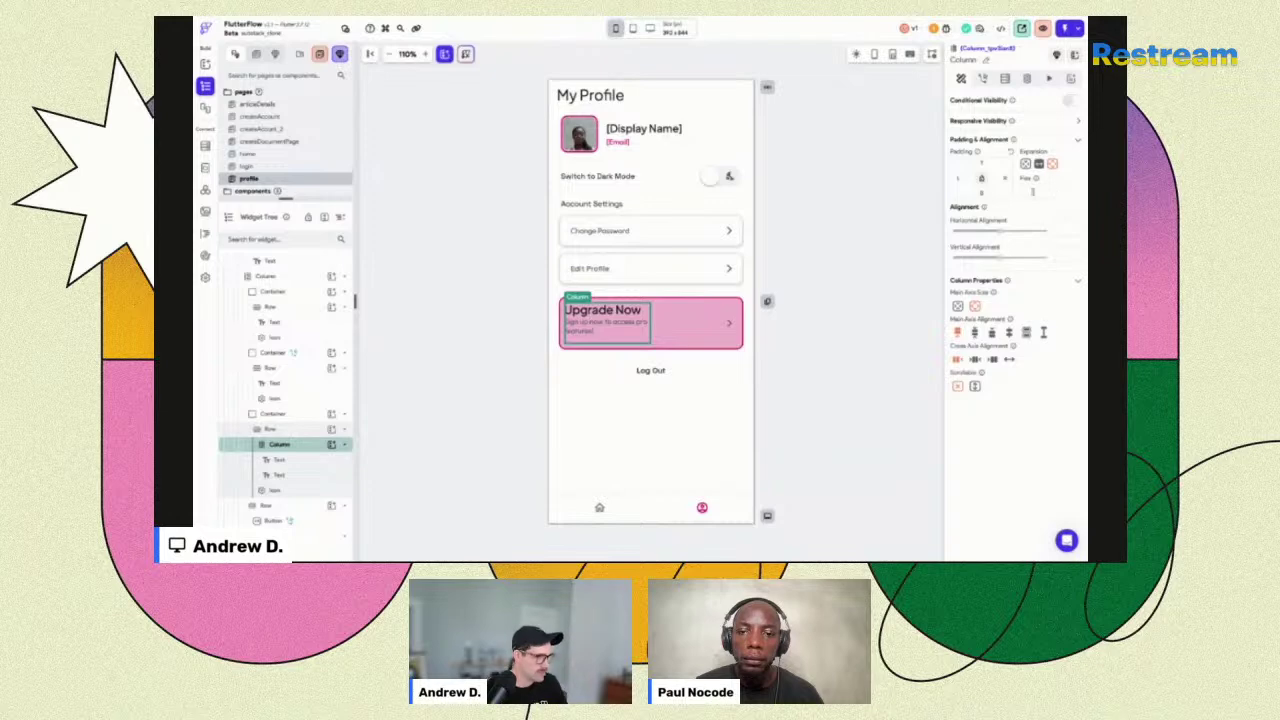
text(10)
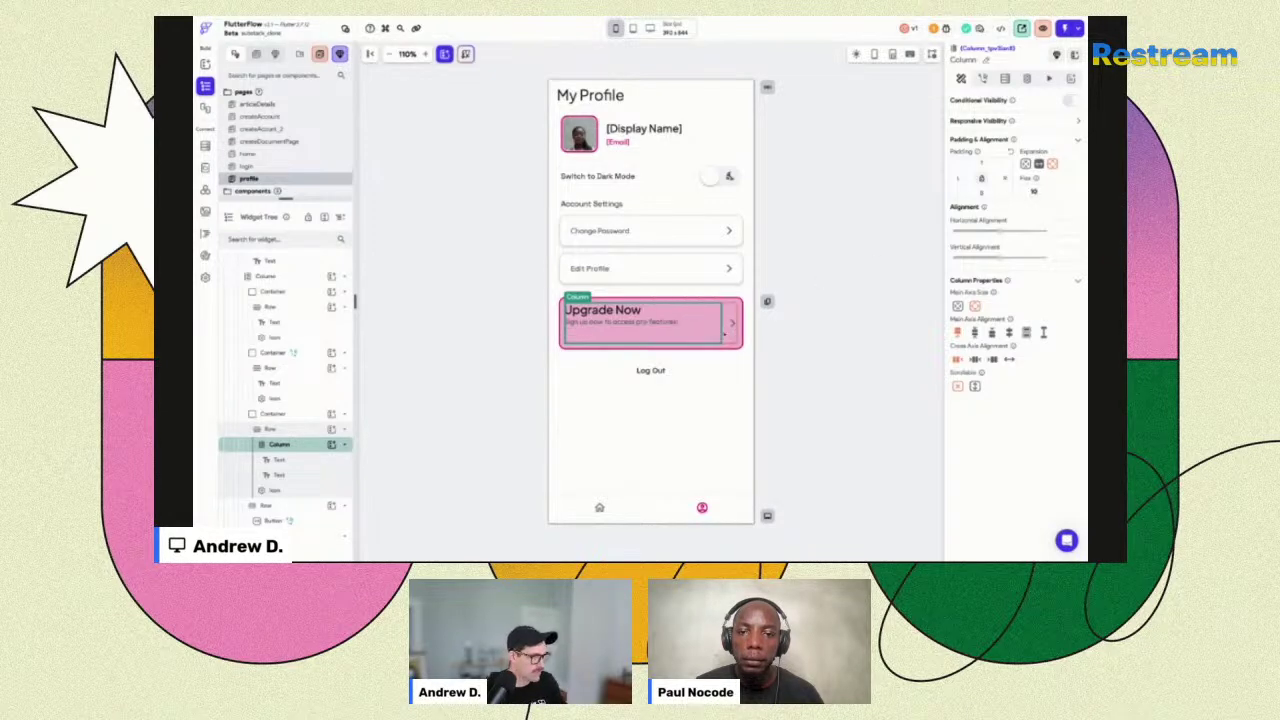
Center the column's content along its main axis and add bottom padding beneath the Upgrade Now title.
click(975, 332)
click(606, 318)
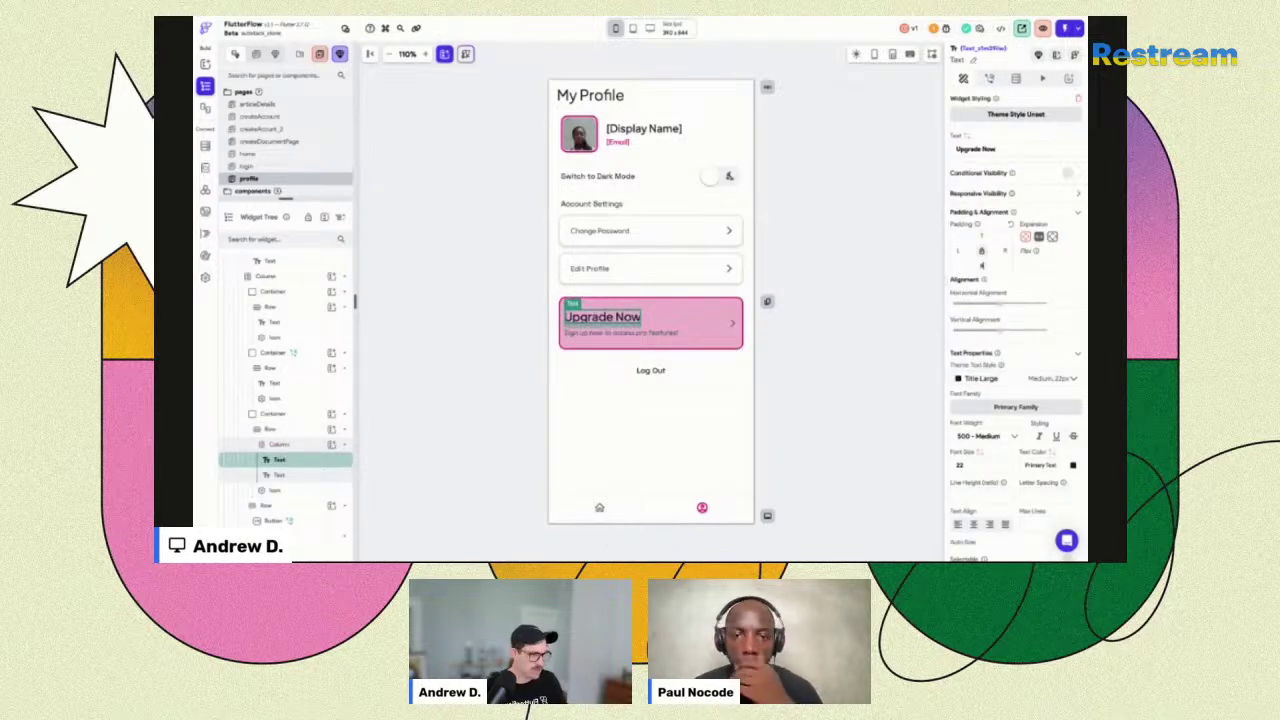
click(732, 322)
click(893, 344)
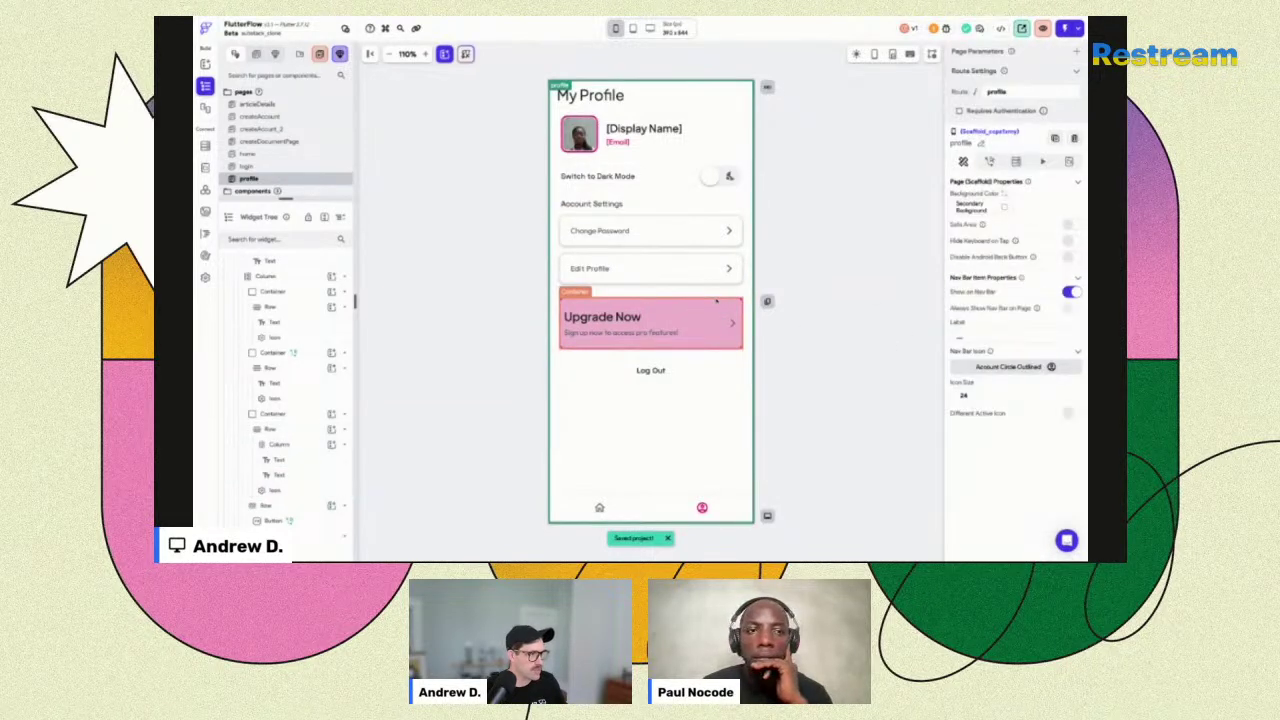
Add an on-page-load Fade to the pink container, with Hide Before Animating enabled and a shared duration of 400 ms.
click(650, 344)
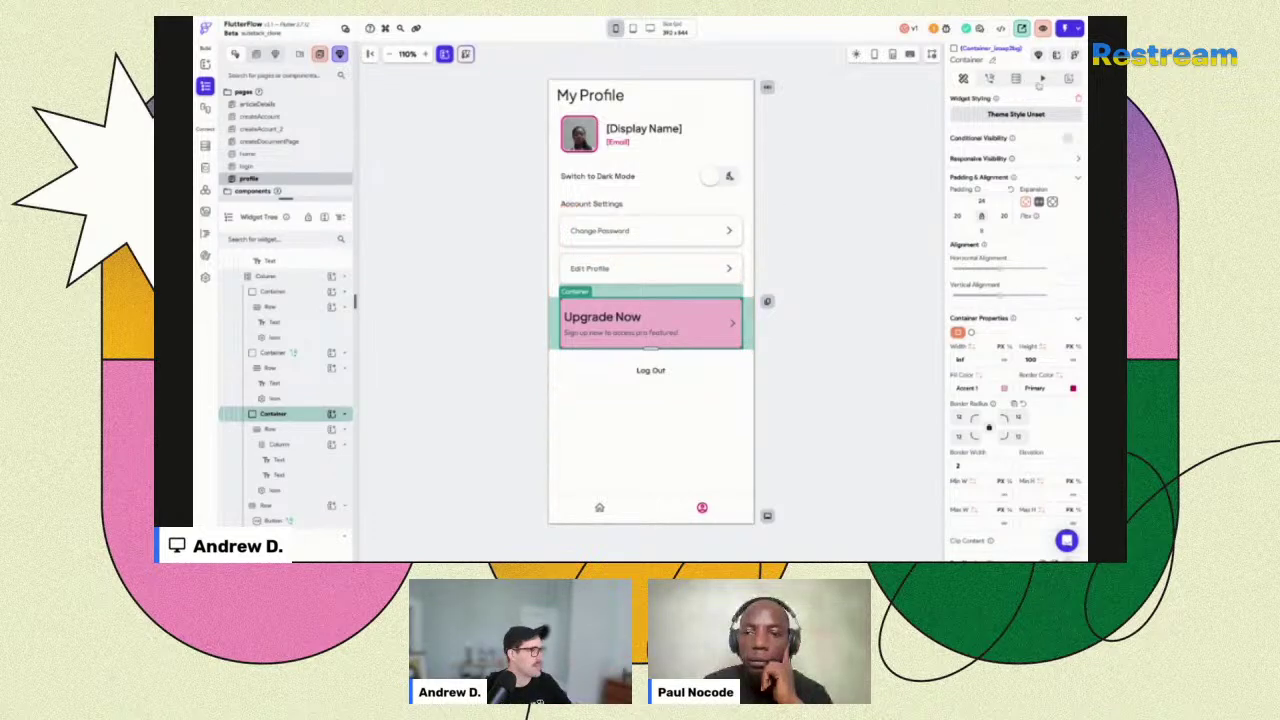
click(1040, 80)
click(1028, 134)
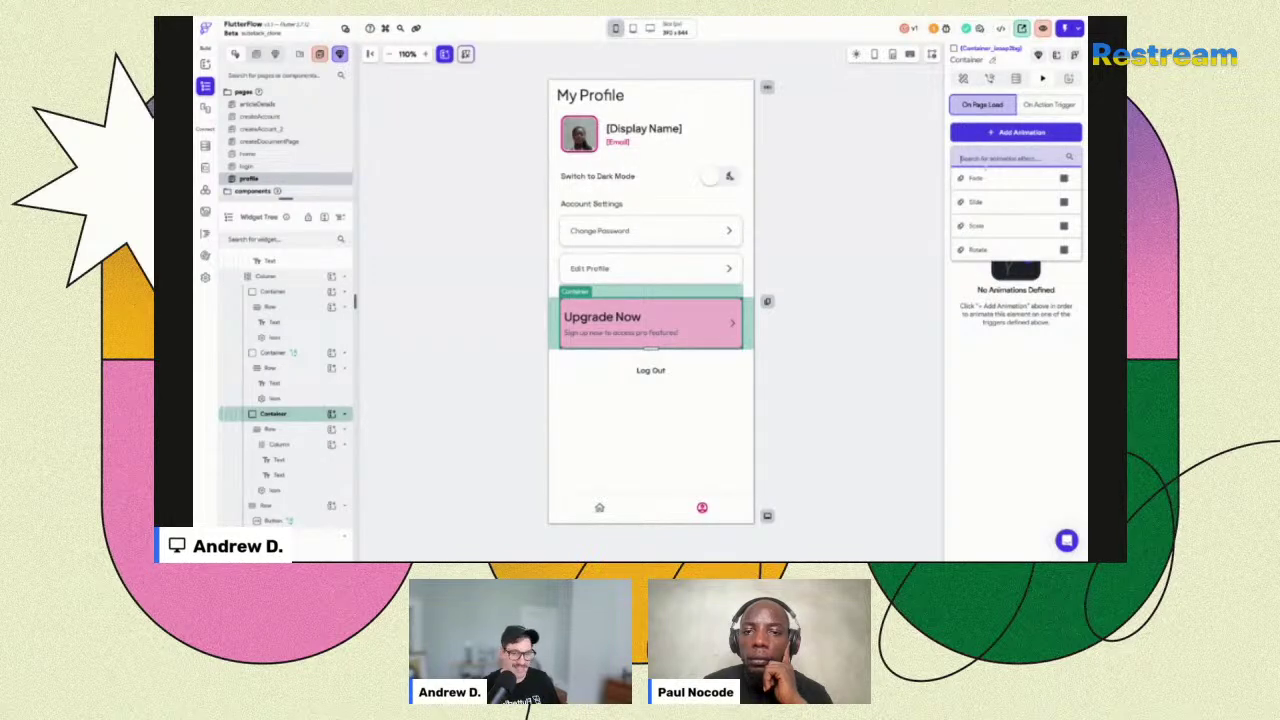
click(1002, 180)
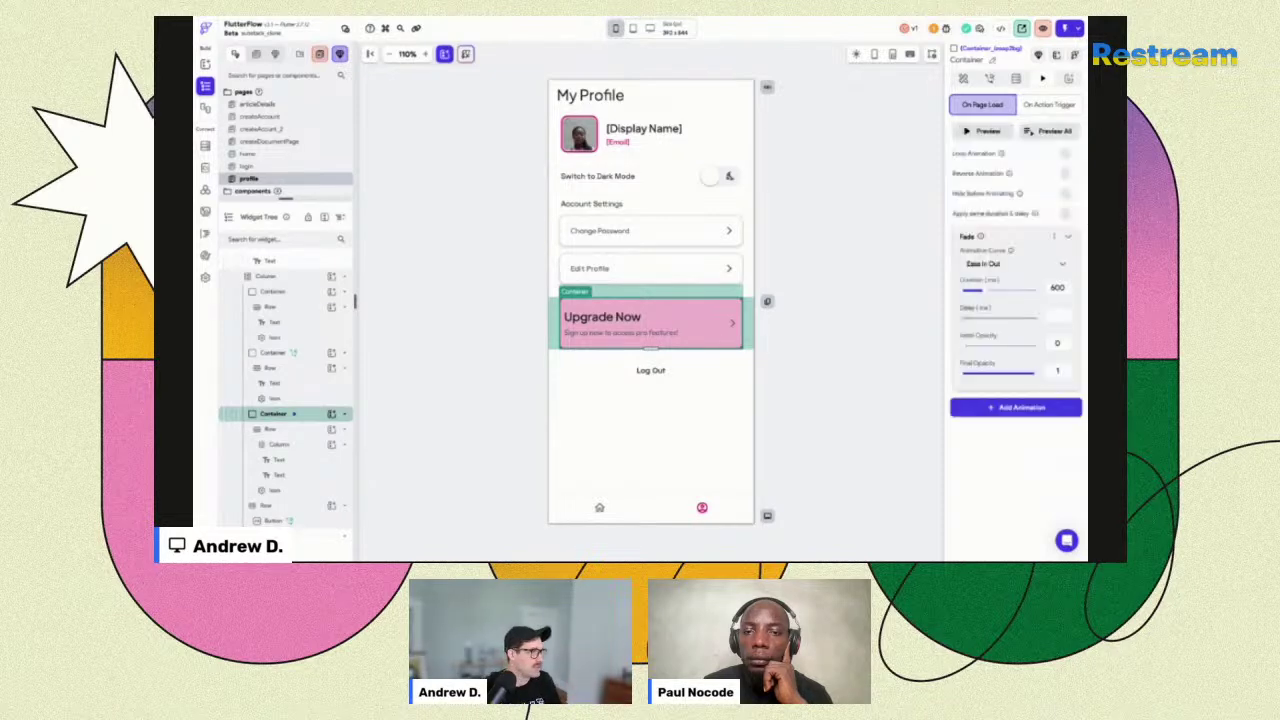
click(1069, 213)
click(1069, 193)
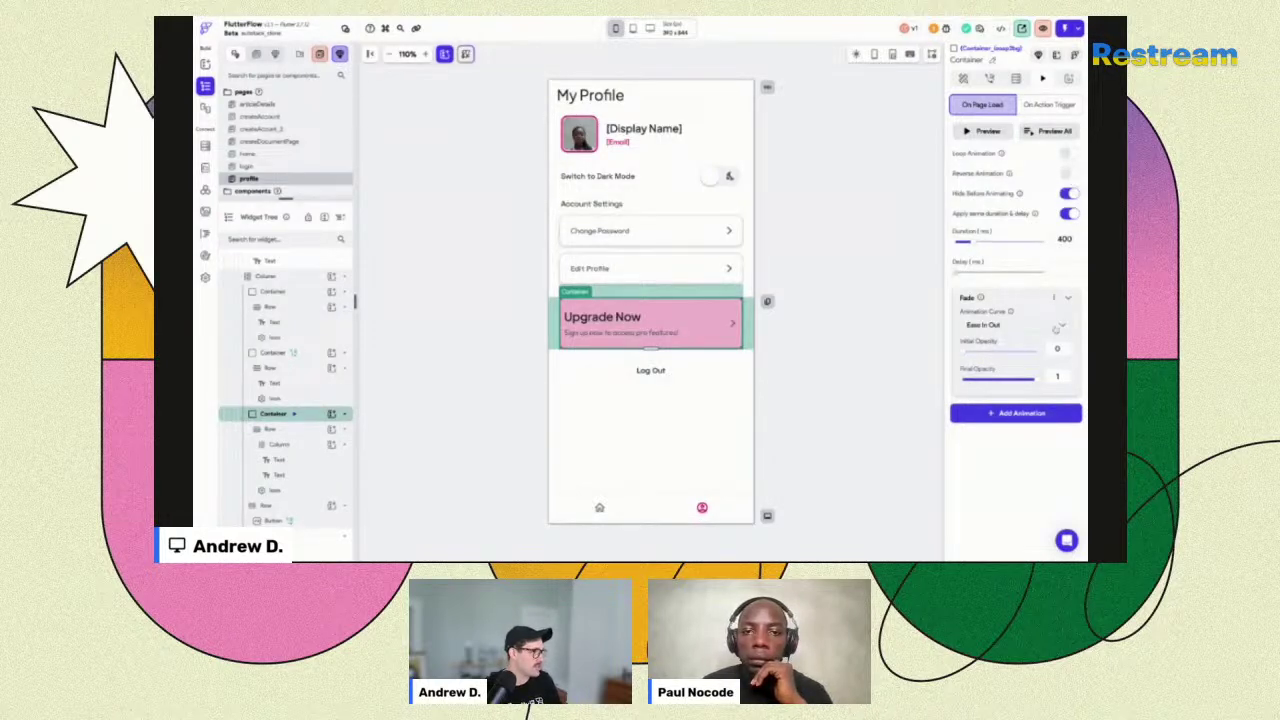
click(1067, 298)
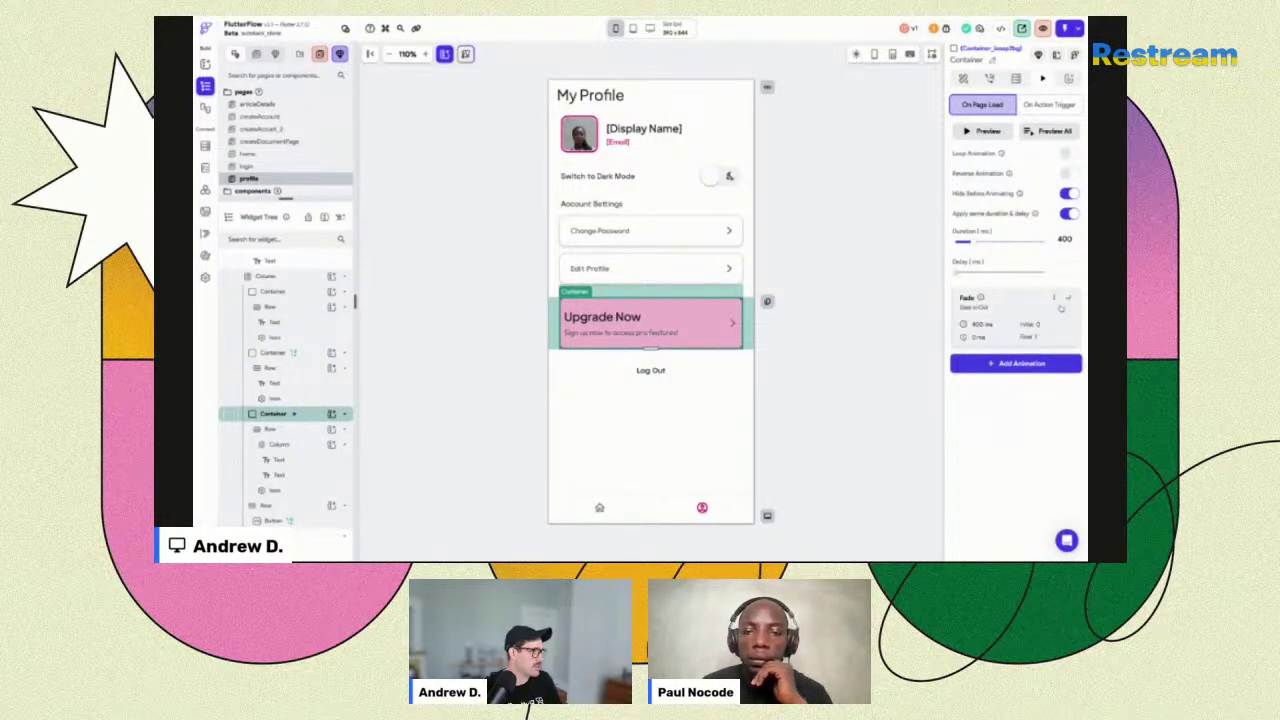
Add a Scale effect to the page-load animation, starting at 0.8 on both axes, and preview all effects.
click(1018, 365)
click(1001, 432)
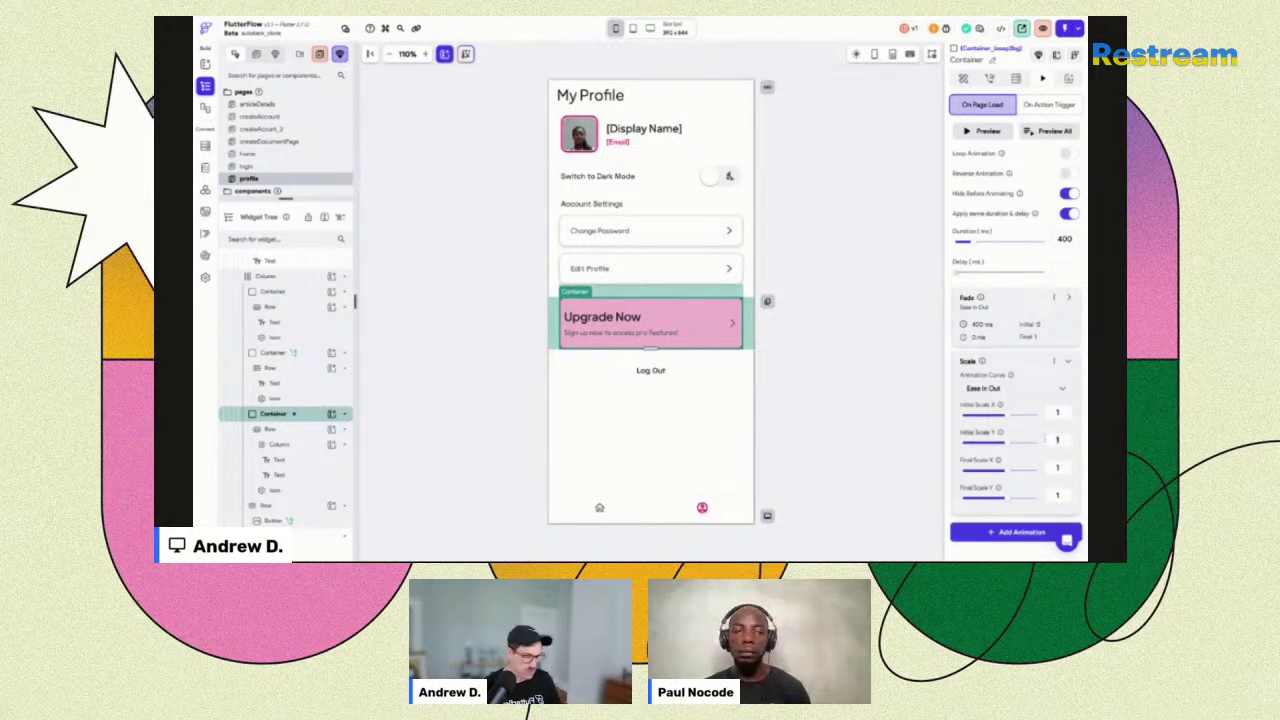
click(1069, 363)
click(1046, 132)
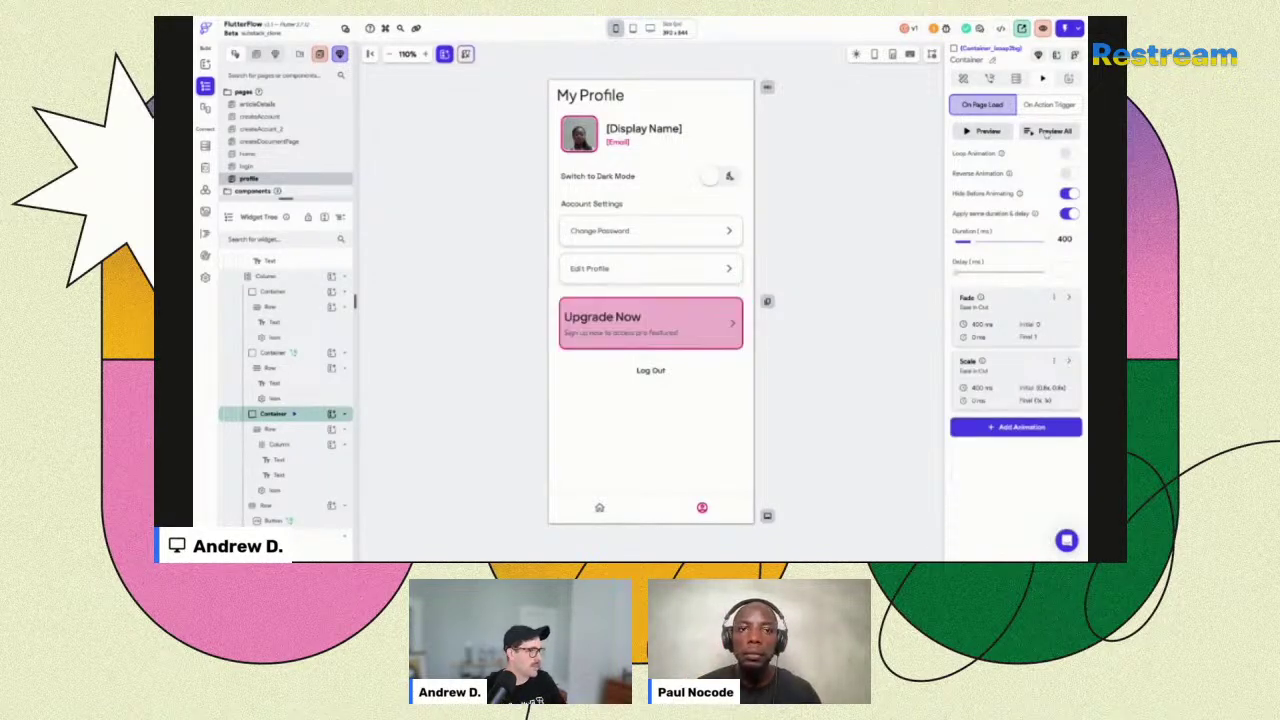
Set the text column's left padding to 12 and reselect the pink container.
click(654, 317)
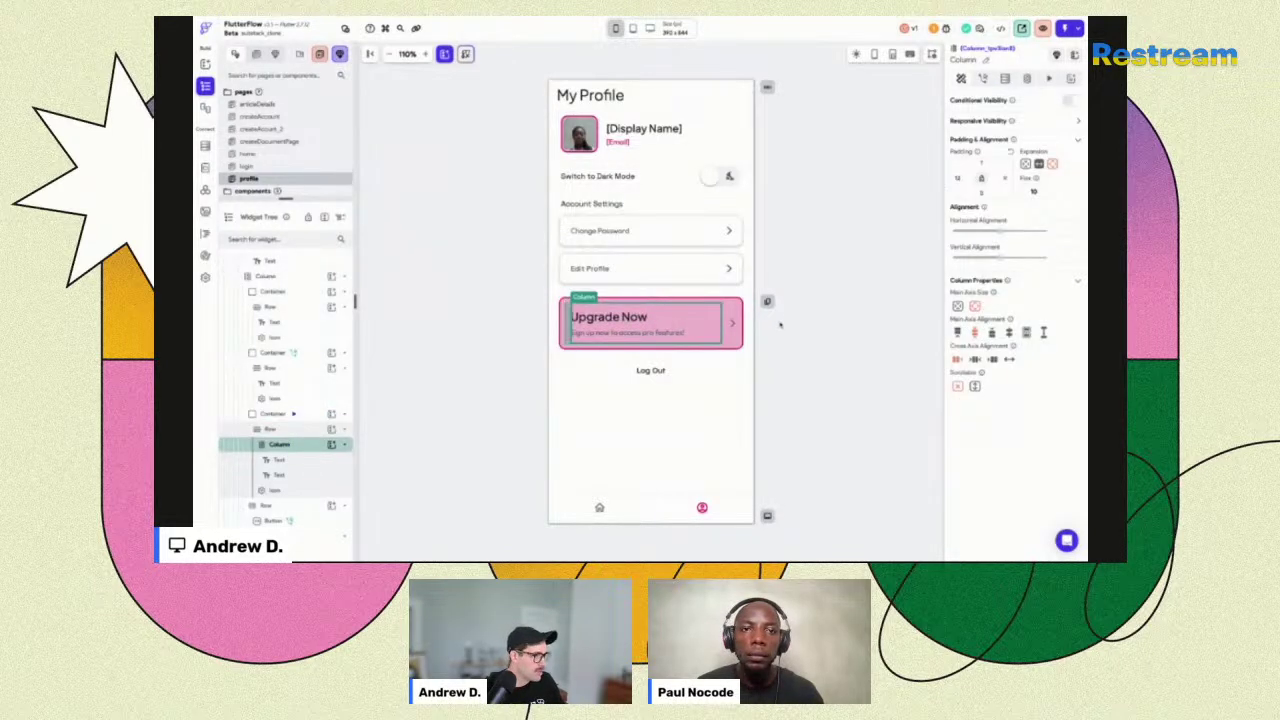
click(741, 298)
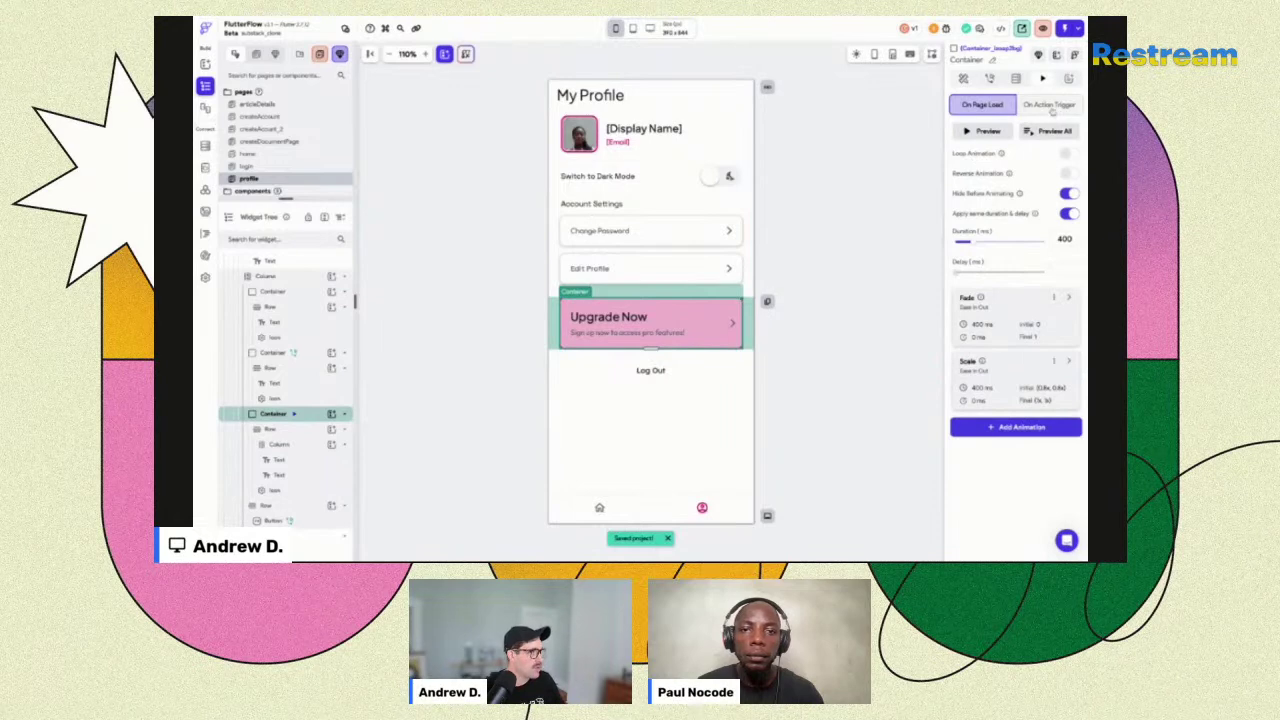
Add an on-action-trigger Shake animation to the pink container and preview it.
click(1050, 107)
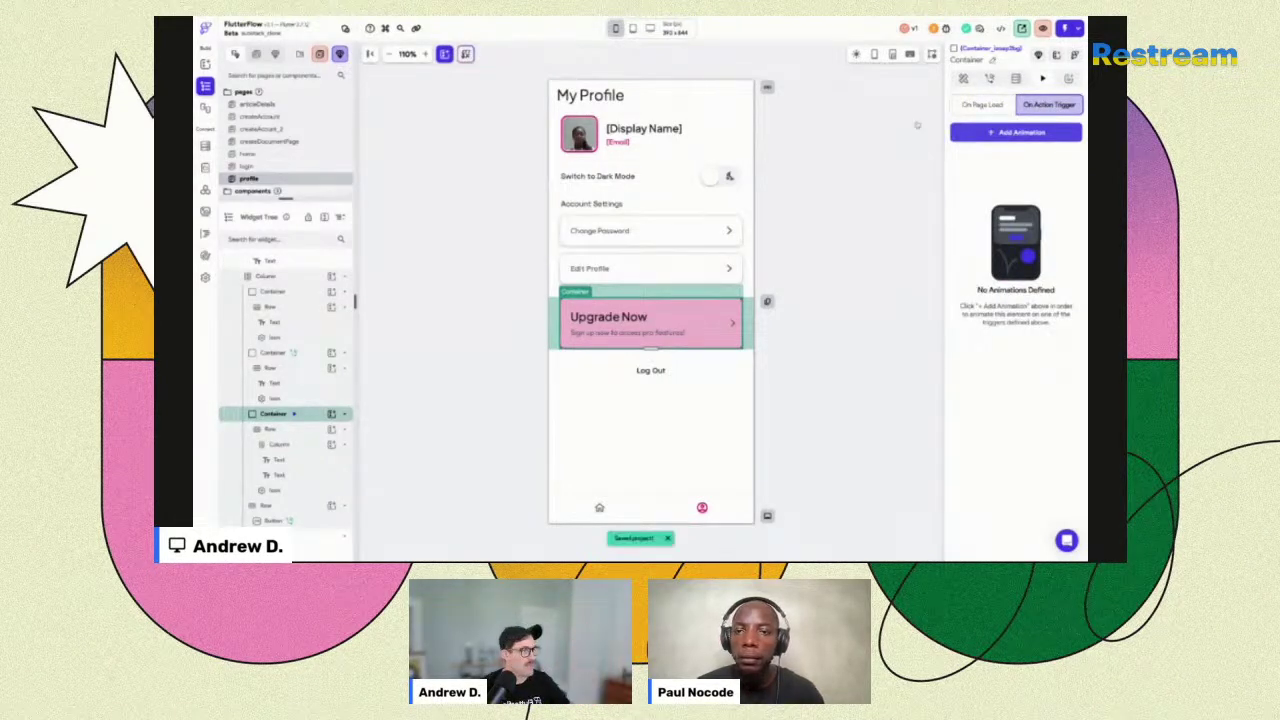
click(1016, 132)
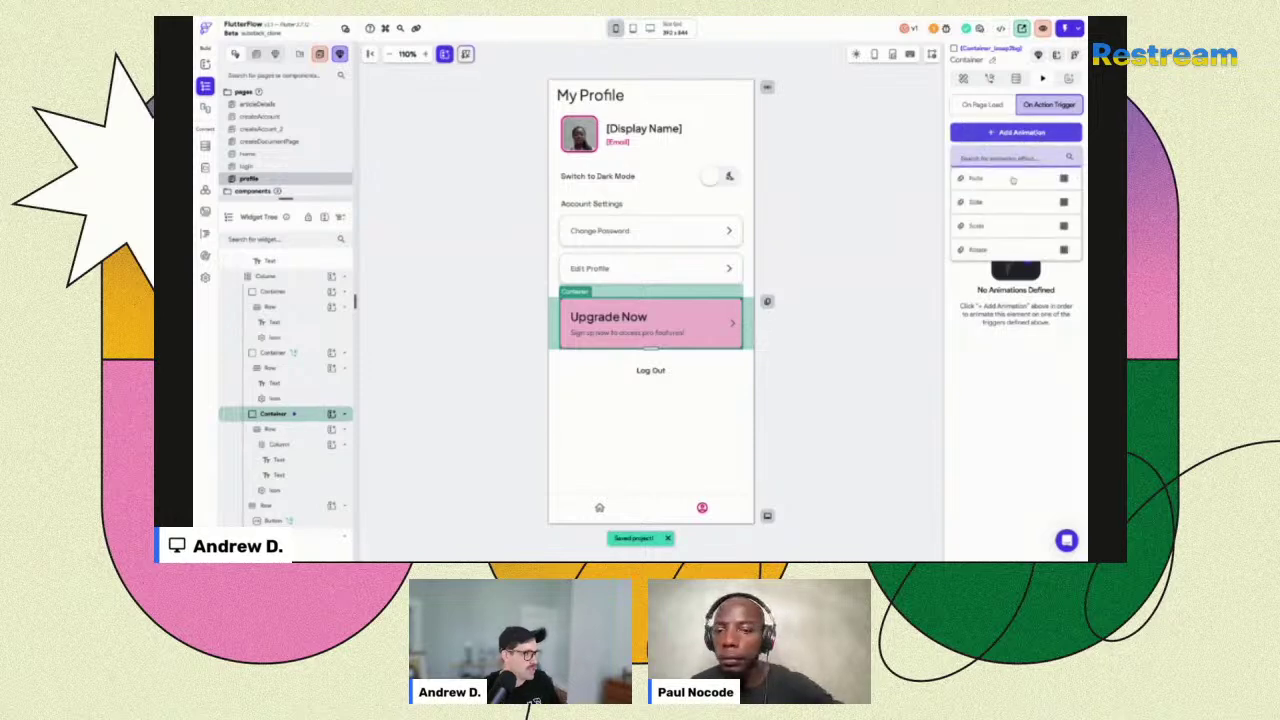
scroll(1010, 190, down, 1)
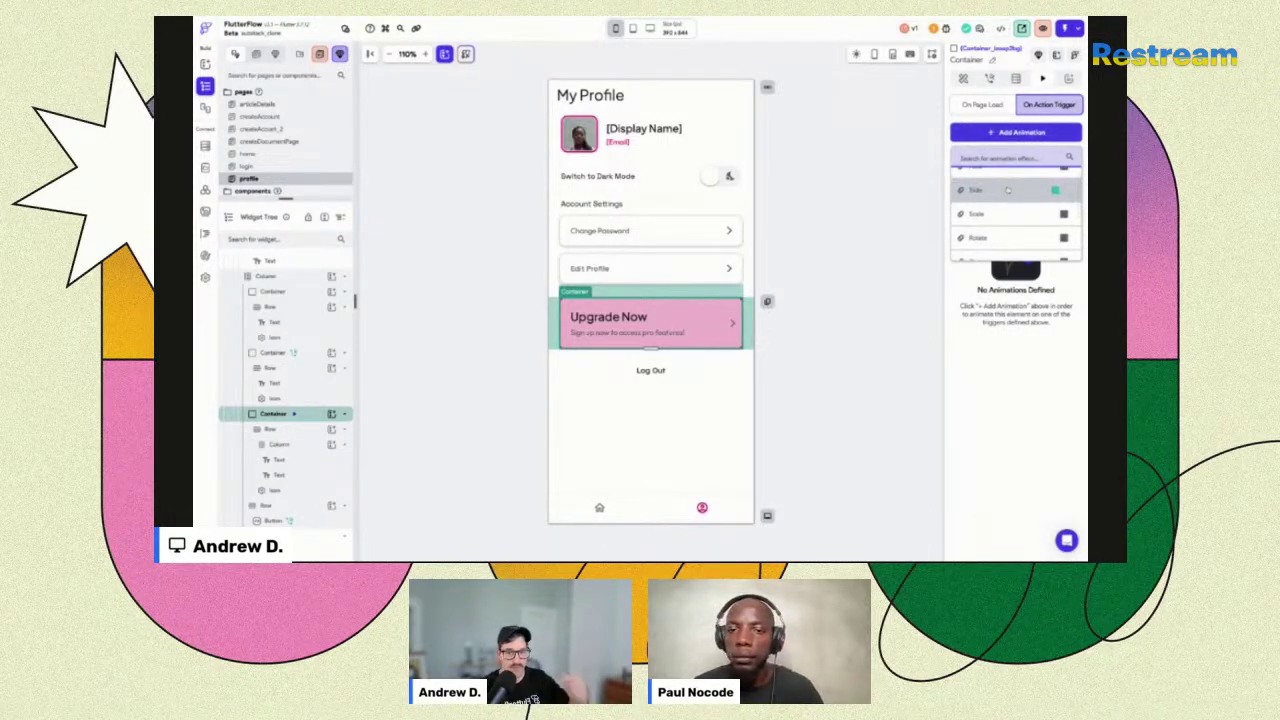
scroll(1018, 200, down, 3)
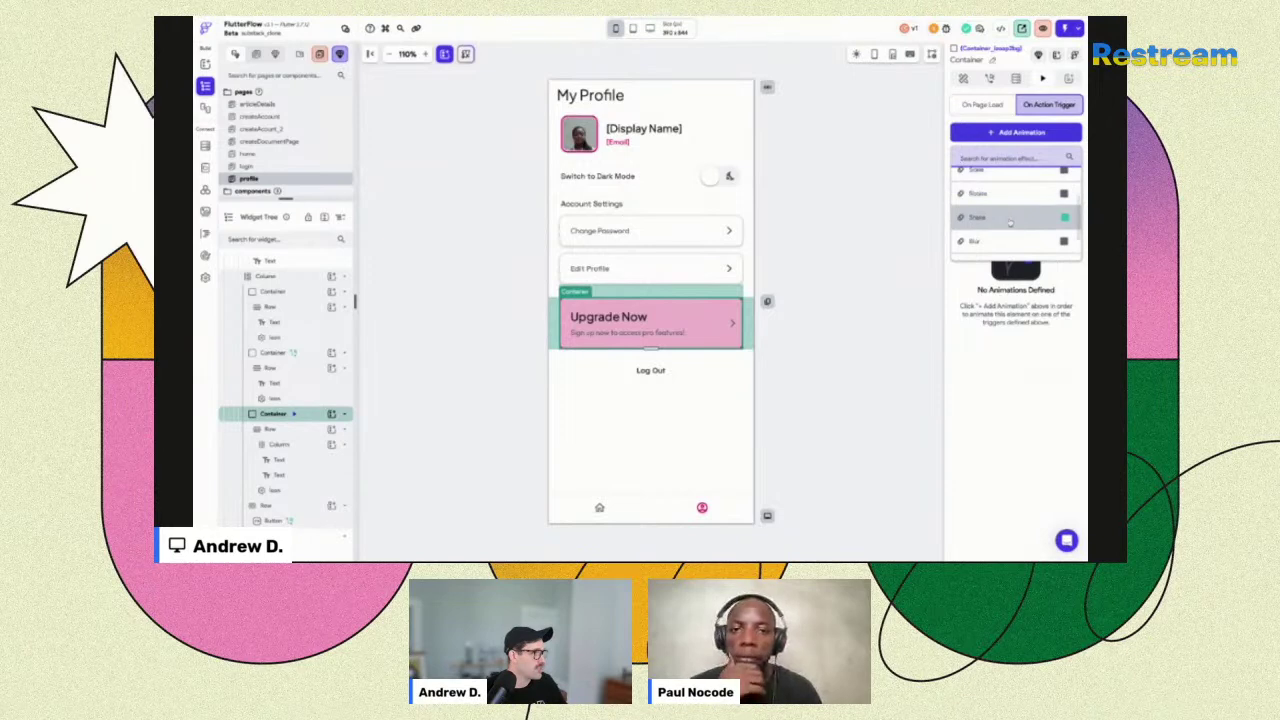
click(1010, 222)
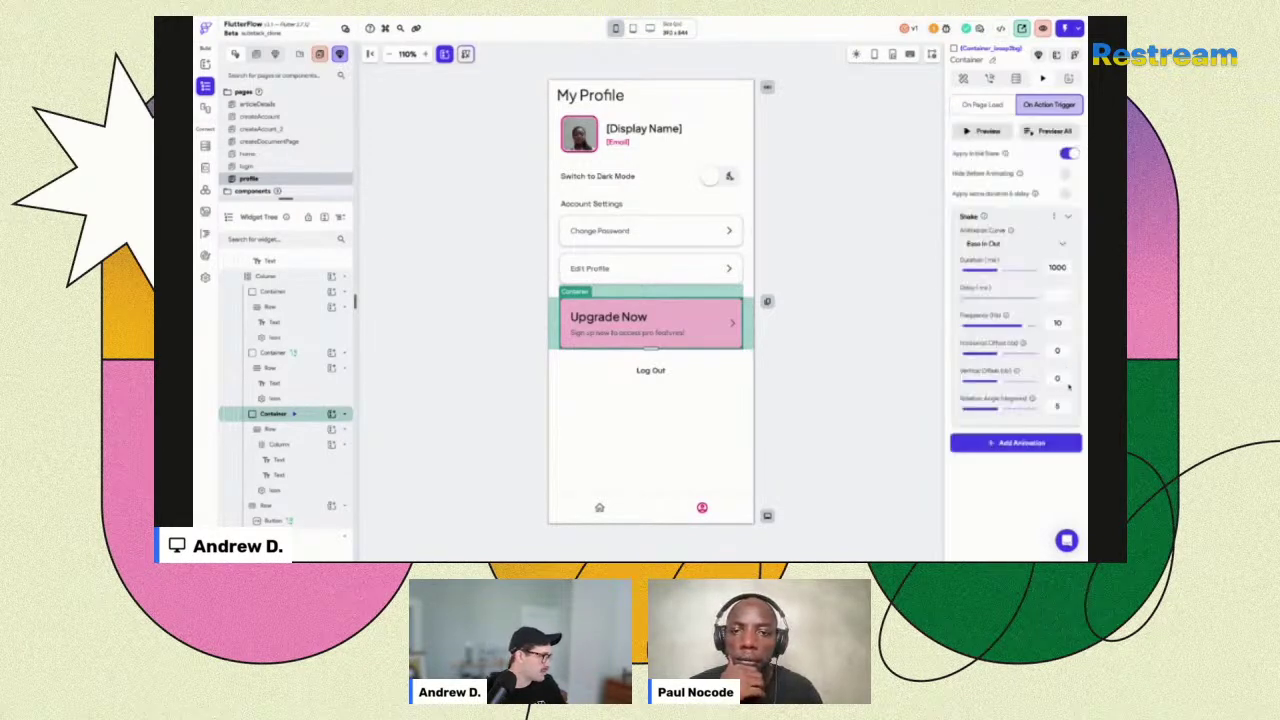
click(1056, 131)
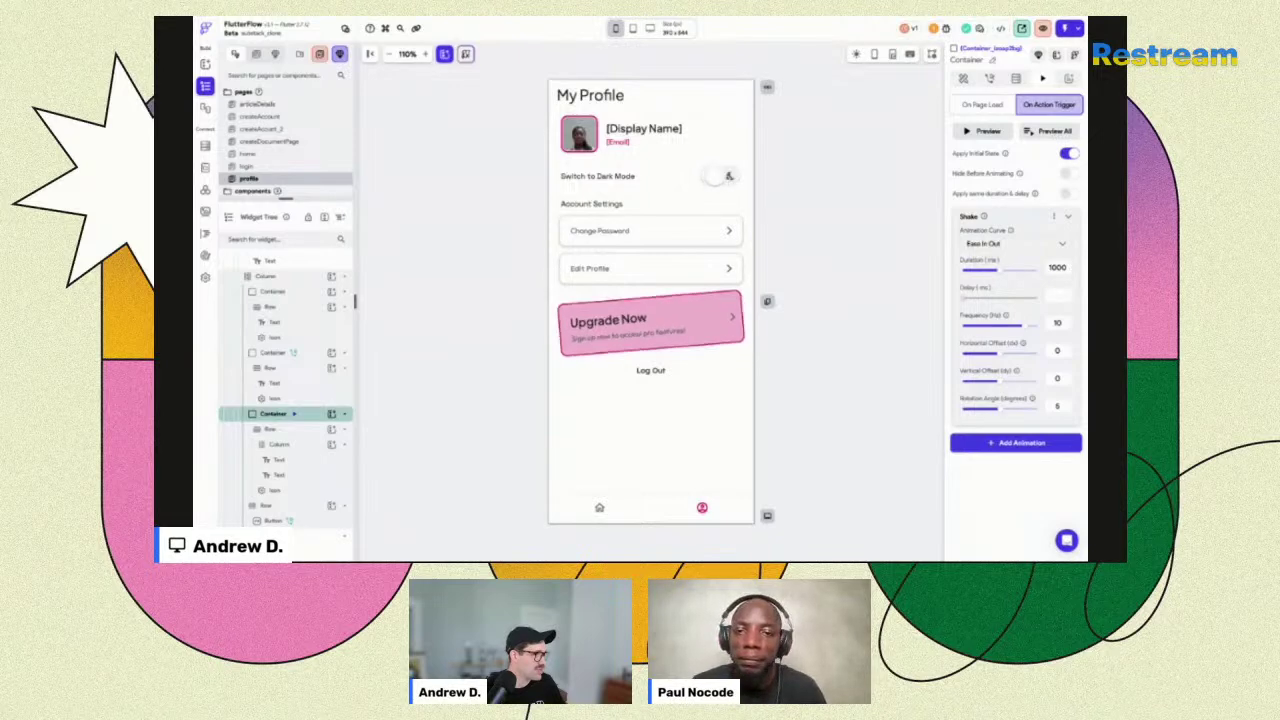
click(1068, 217)
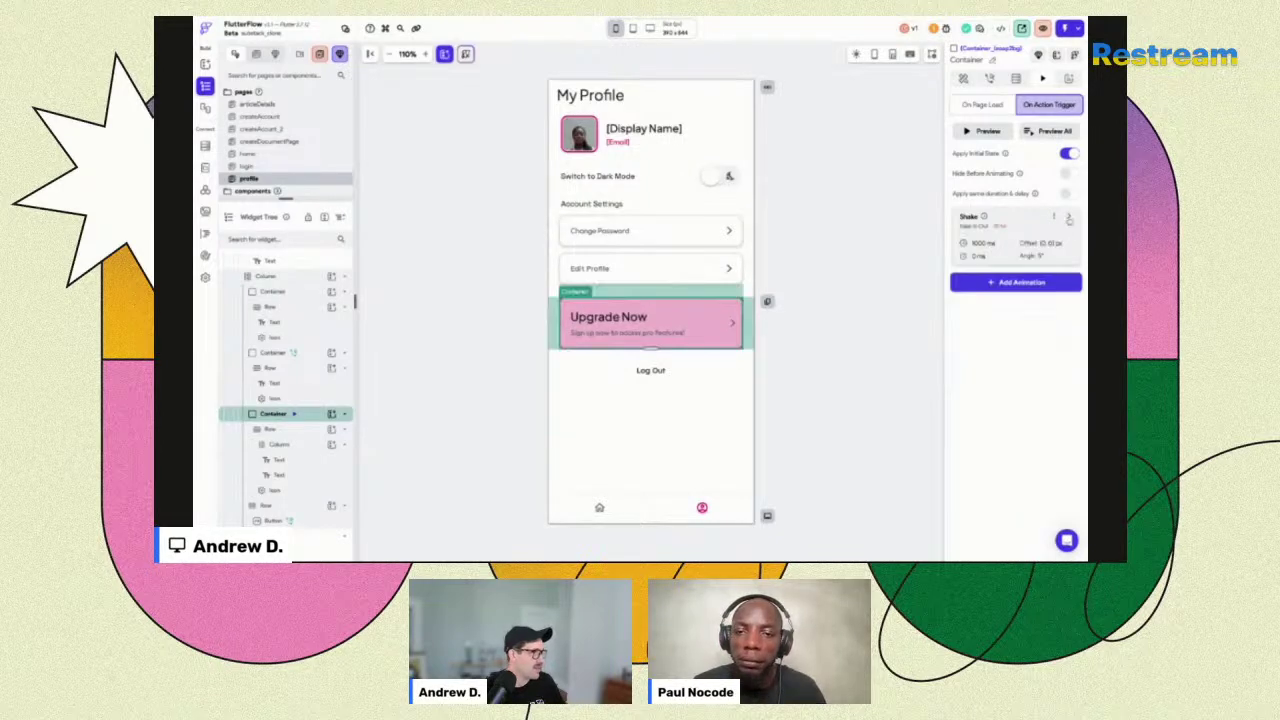
Add a Scale effect to the pink container's action-trigger animation and set the Shake effect's duration to 400 ms.
click(1022, 284)
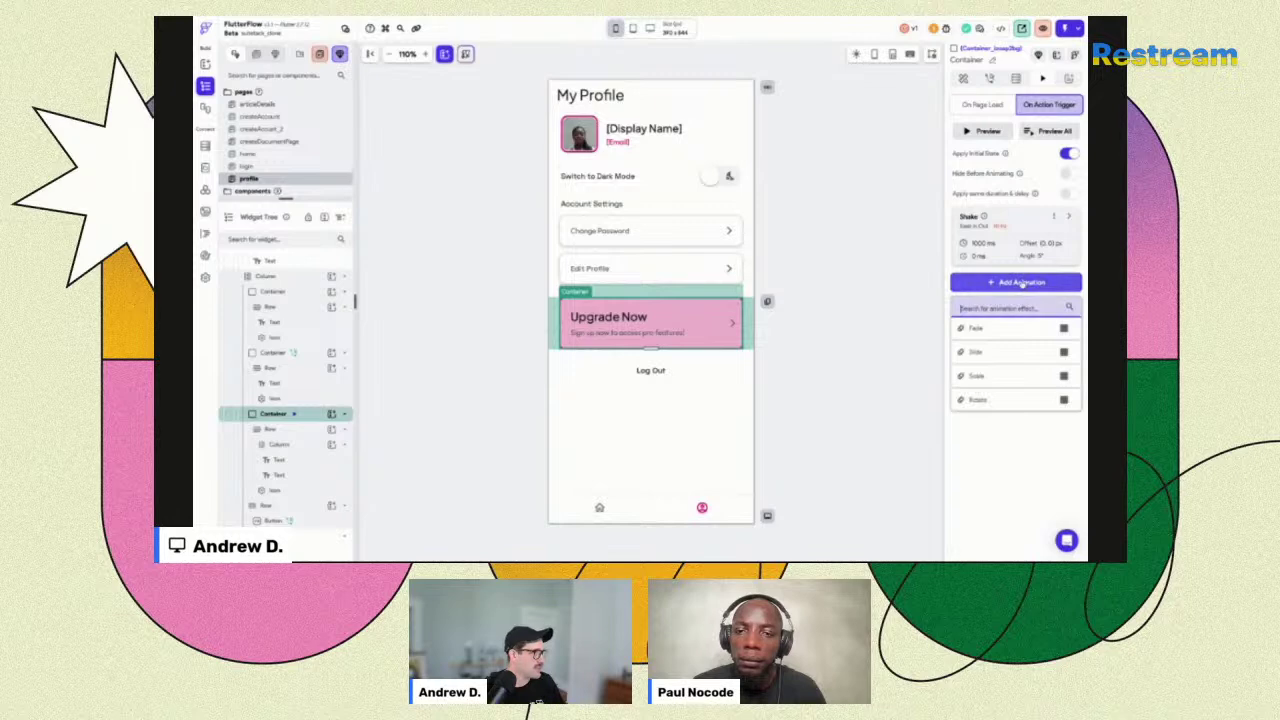
click(1002, 388)
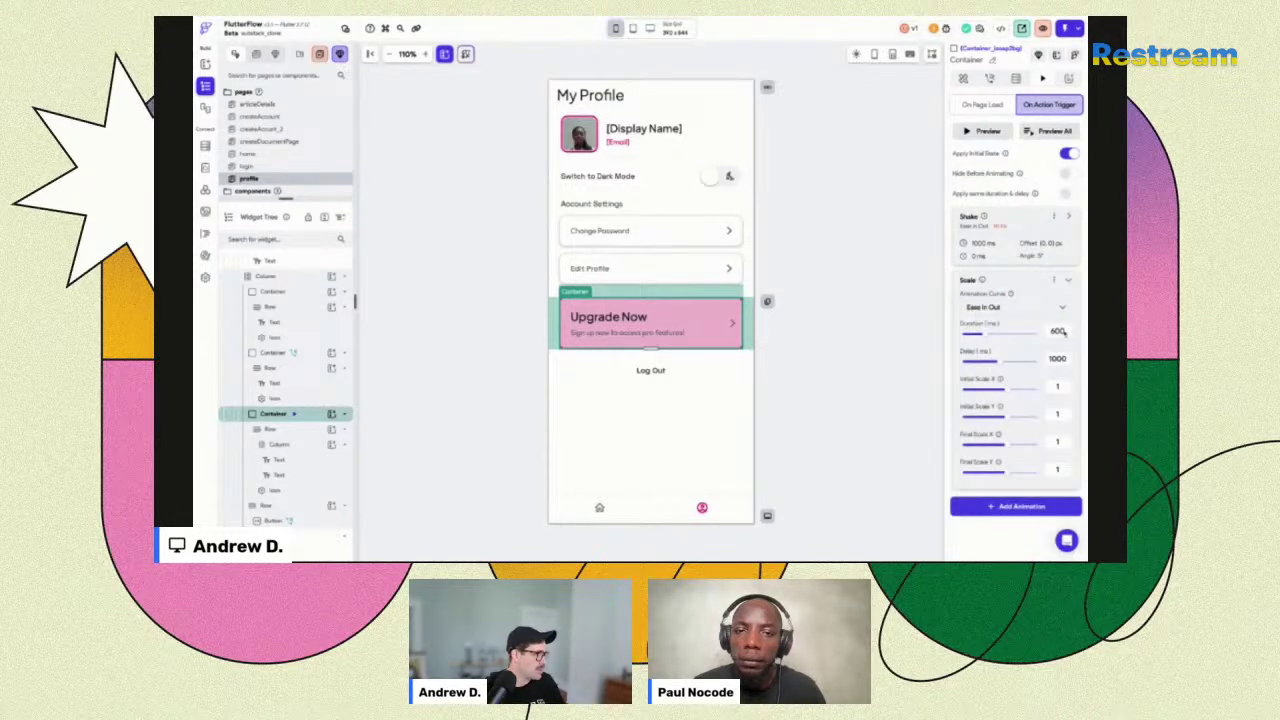
click(1068, 215)
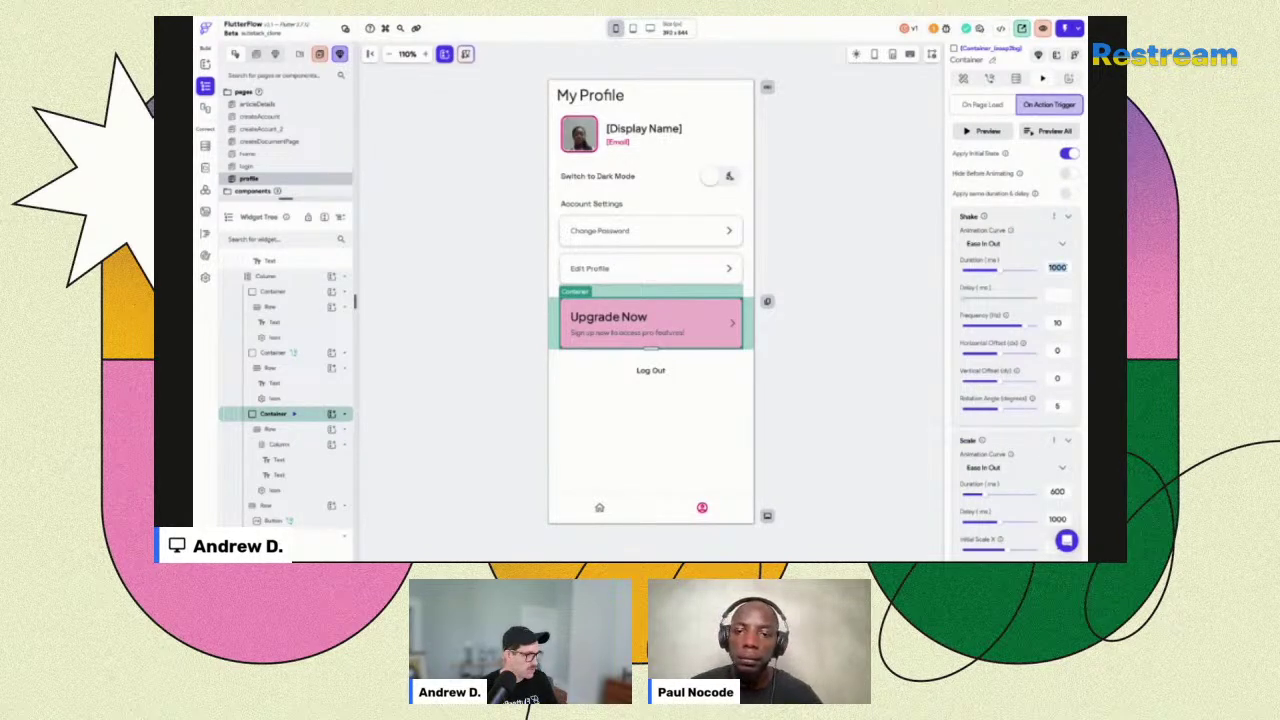
text(40)
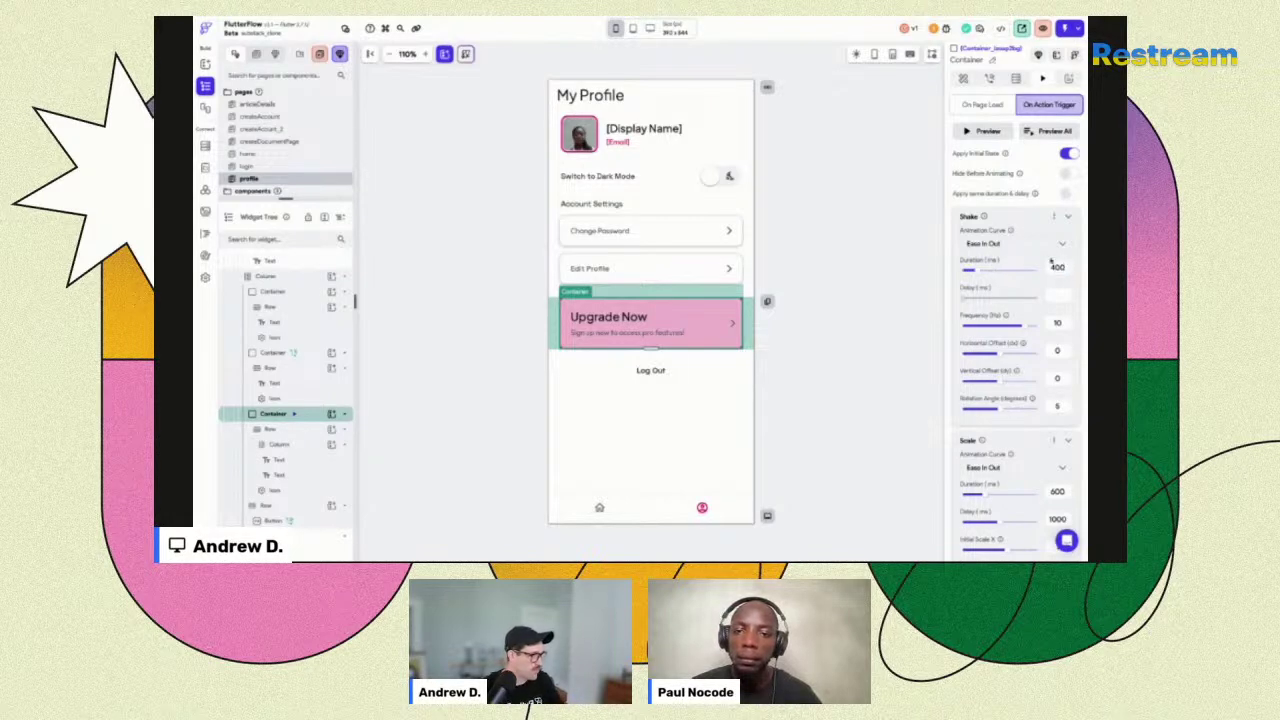
click(1069, 217)
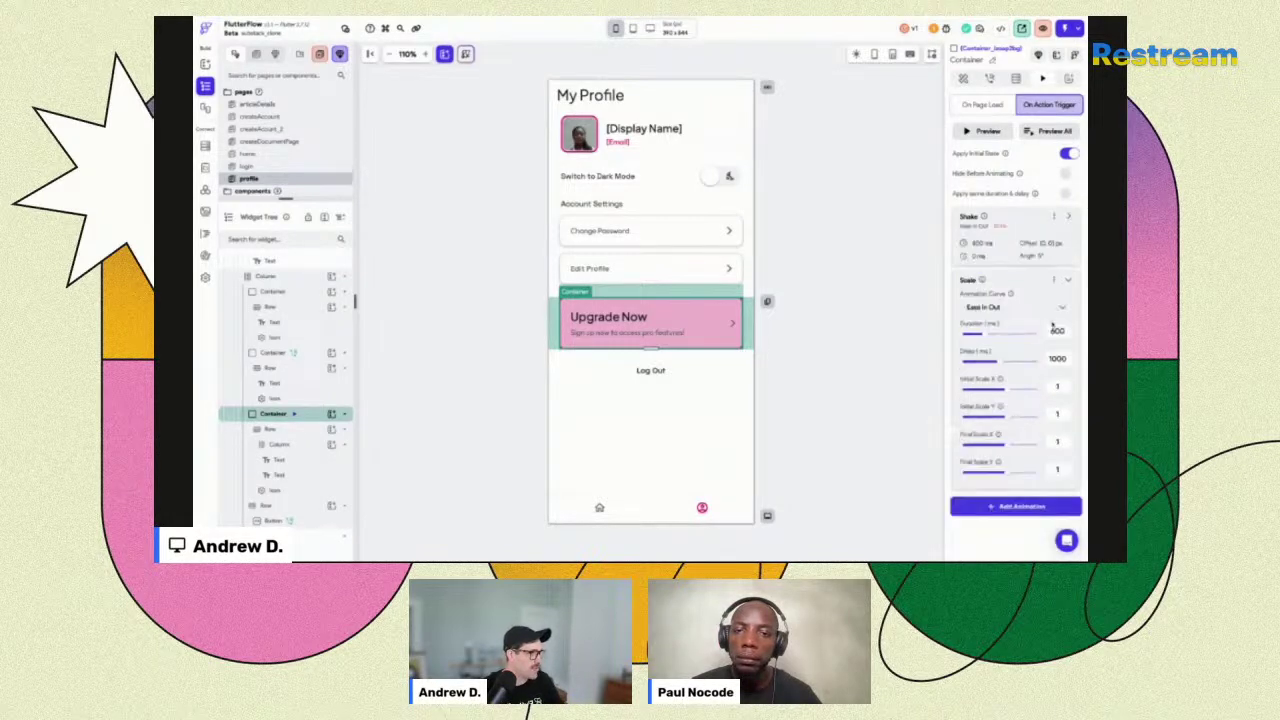
Give the new Scale effect a 400 ms duration, a 200 ms delay and a final scale of 0.8 on both axes.
text(0)
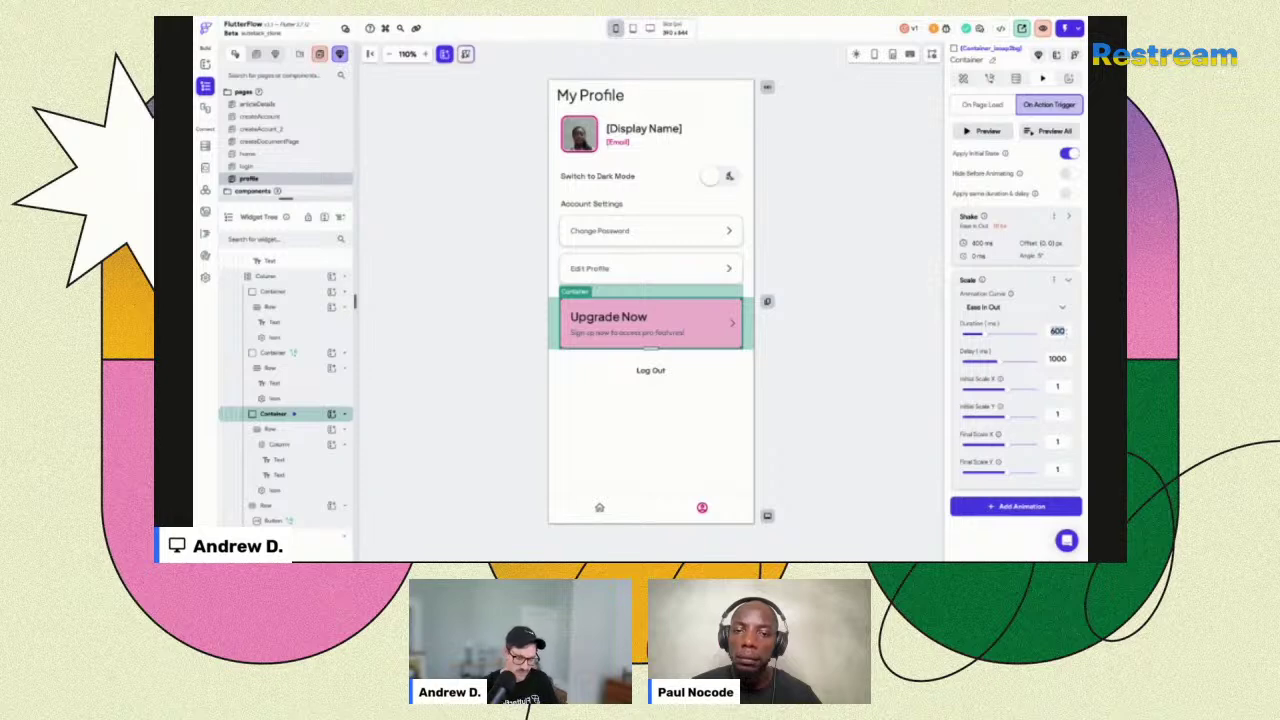
text(00)
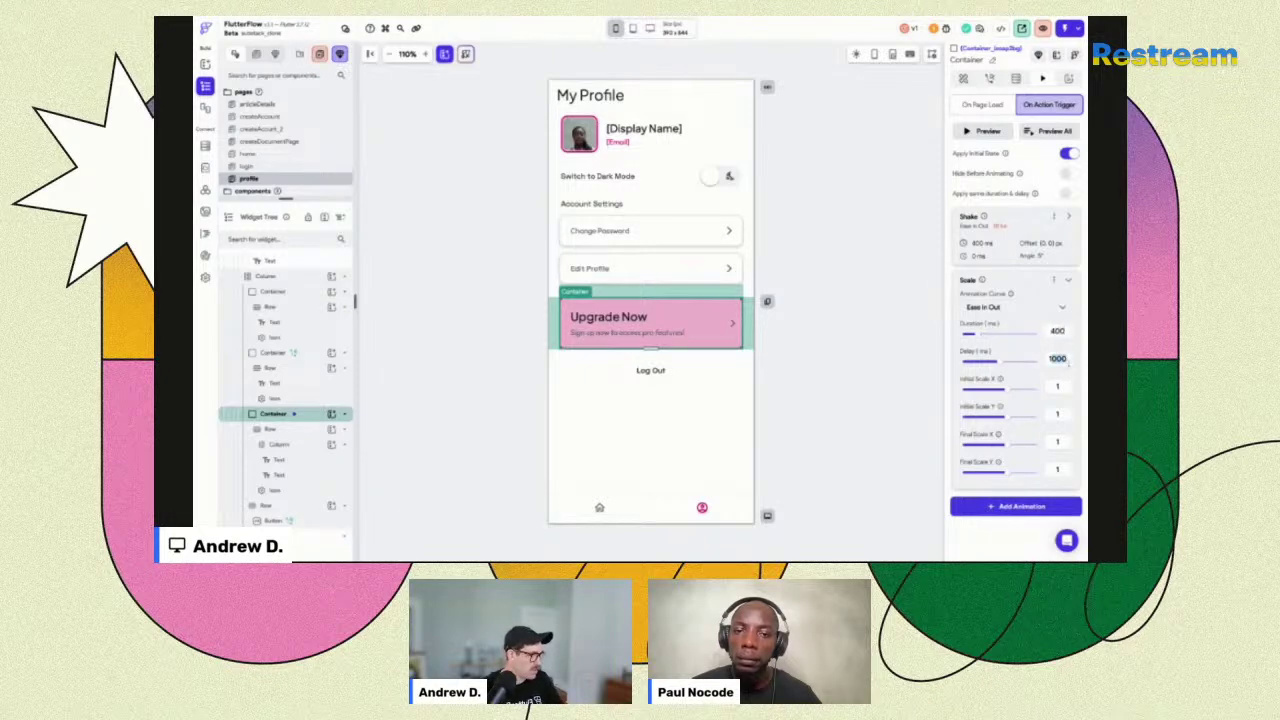
text(200)
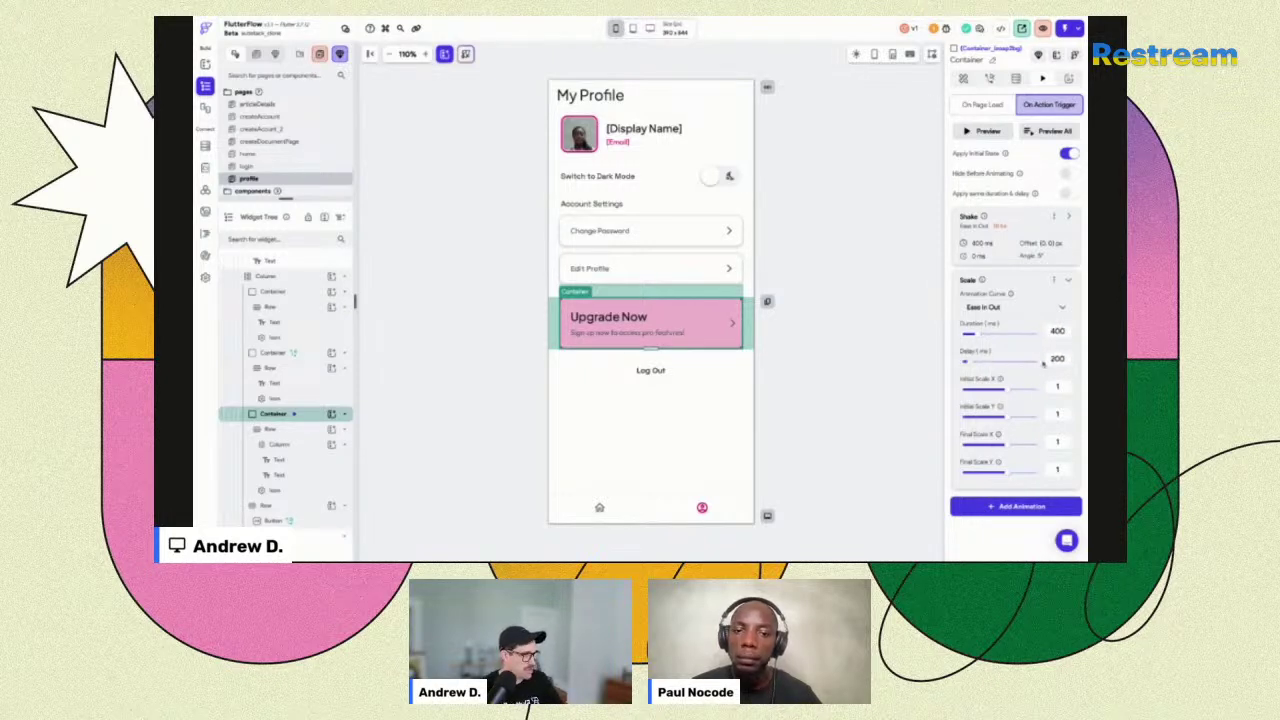
scroll(1043, 357, down, 1)
click(1058, 355)
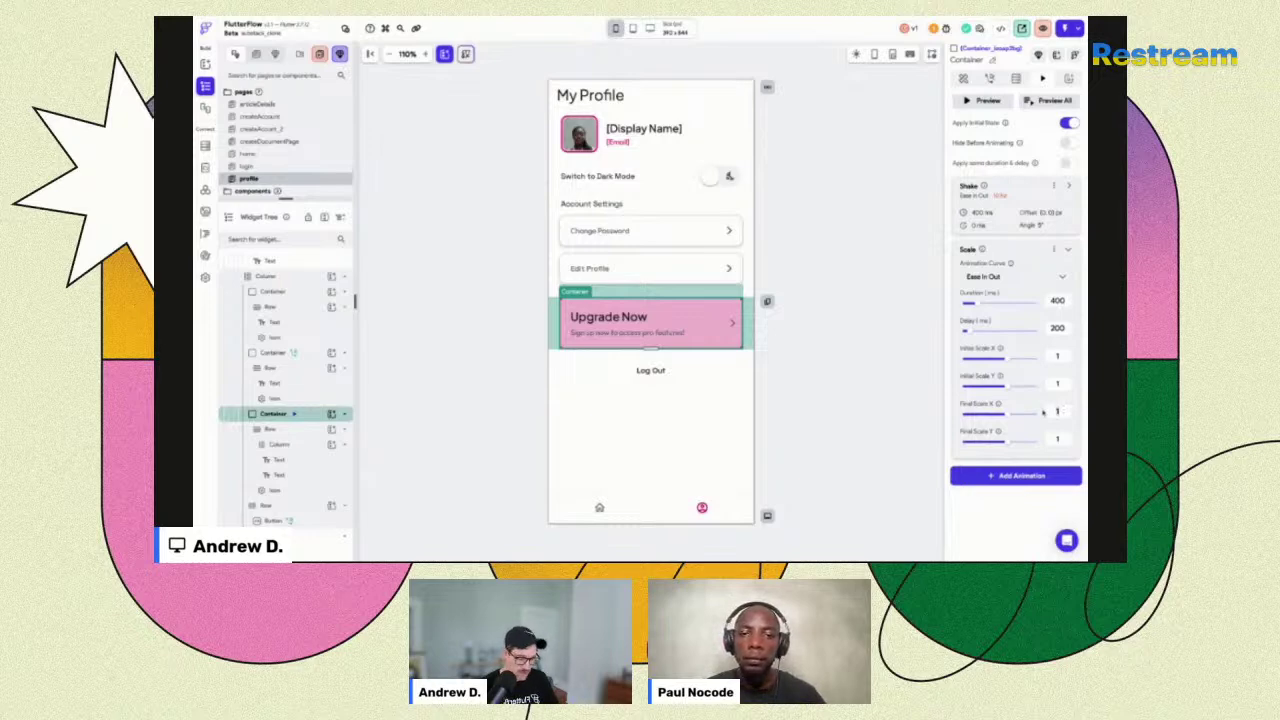
double_click(1058, 410)
text(.8)
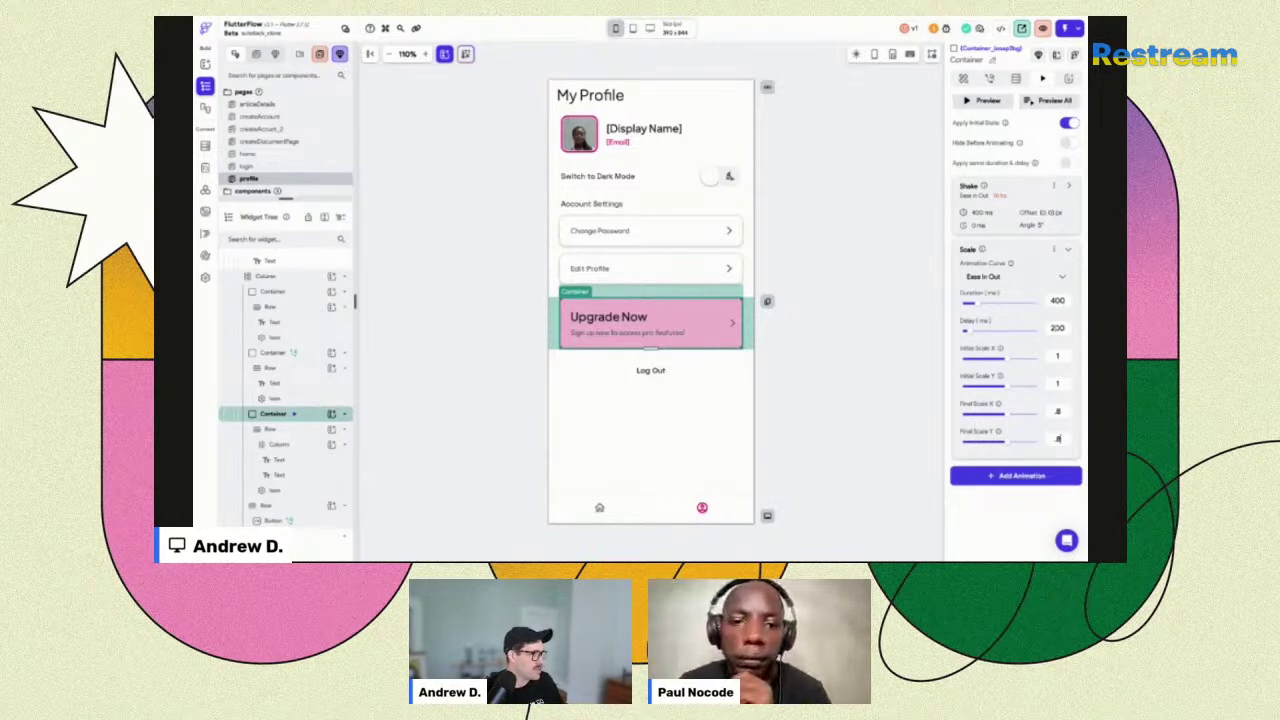
Add a second Scale effect to the action-trigger animation with a 600 ms delay and a 400 ms duration.
scroll(1065, 323, down, 1)
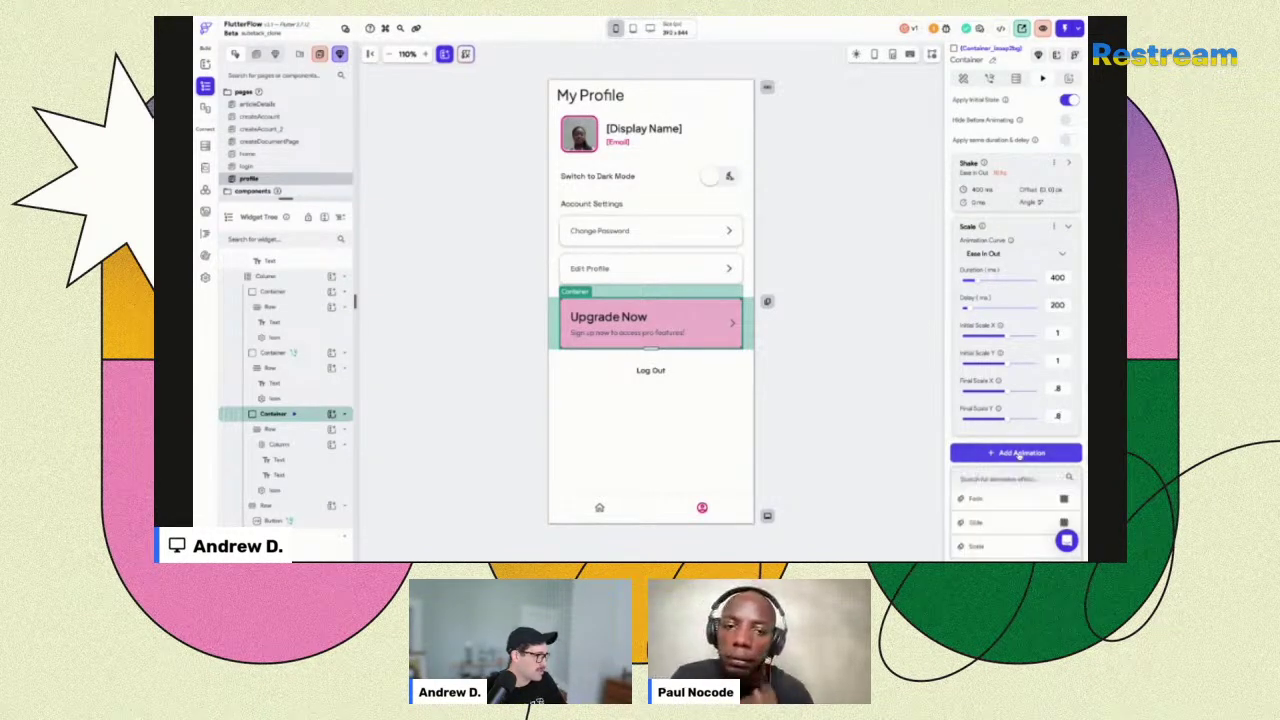
click(1019, 453)
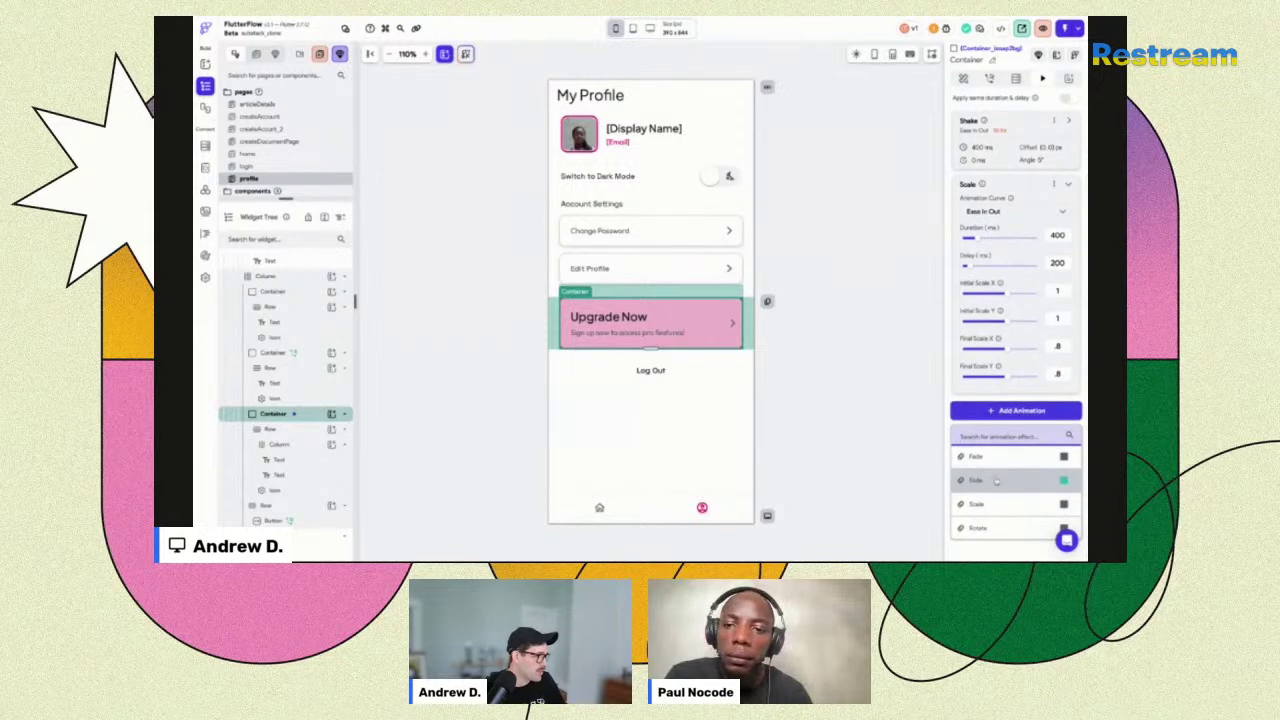
click(1000, 504)
scroll(1003, 331, down, 2)
click(1060, 422)
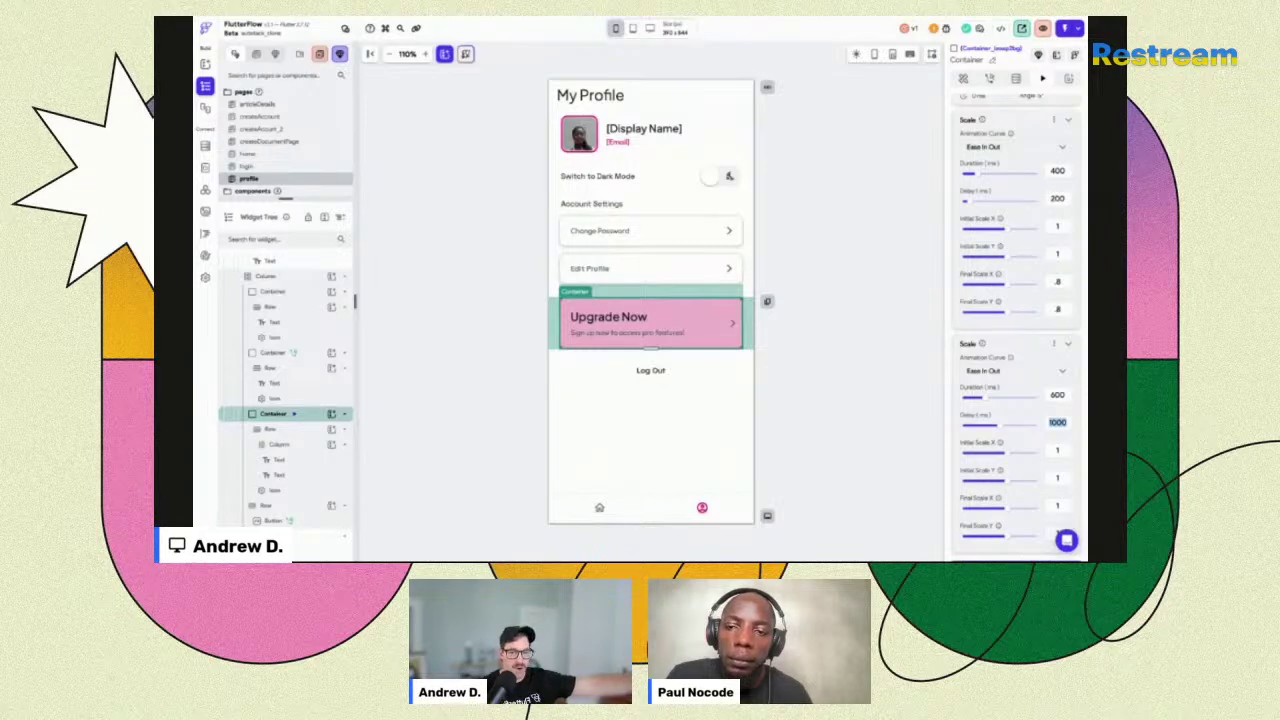
text(600)
click(1055, 395)
text(400)
Set the second Scale effect's initial scale to 0.8 on both axes and save the project.
scroll(1028, 375, down, 1)
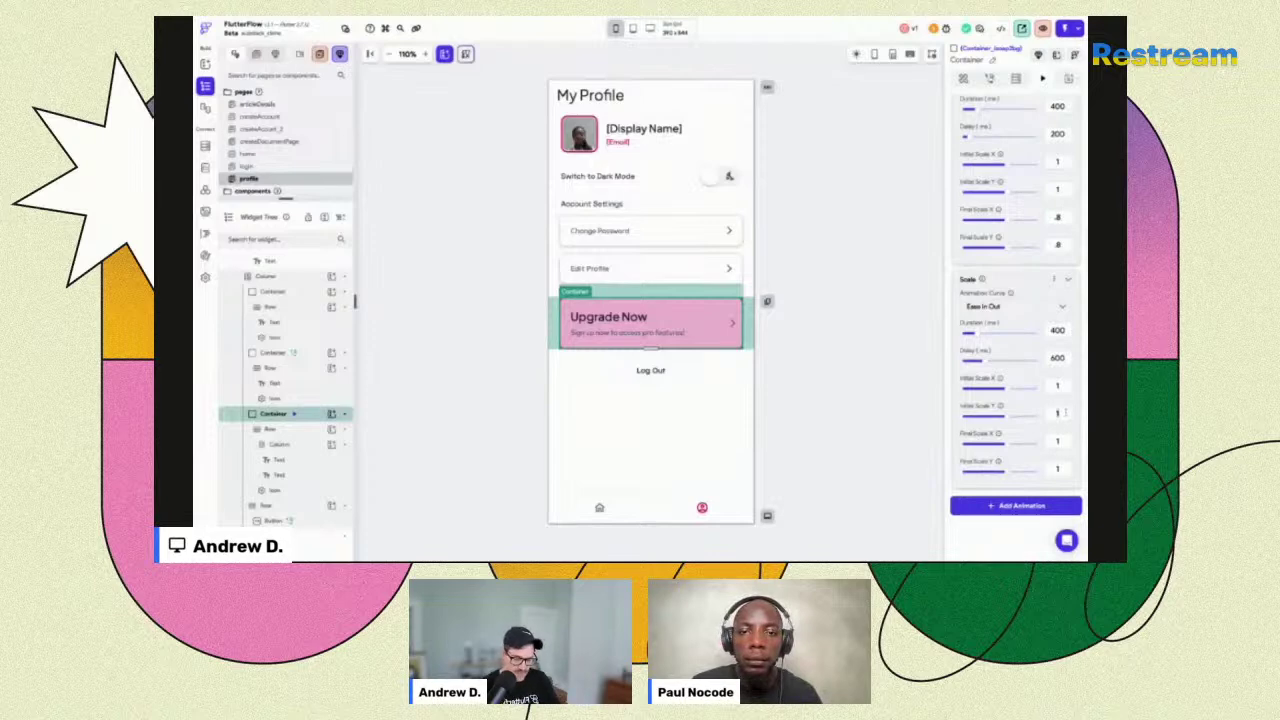
text(.8)
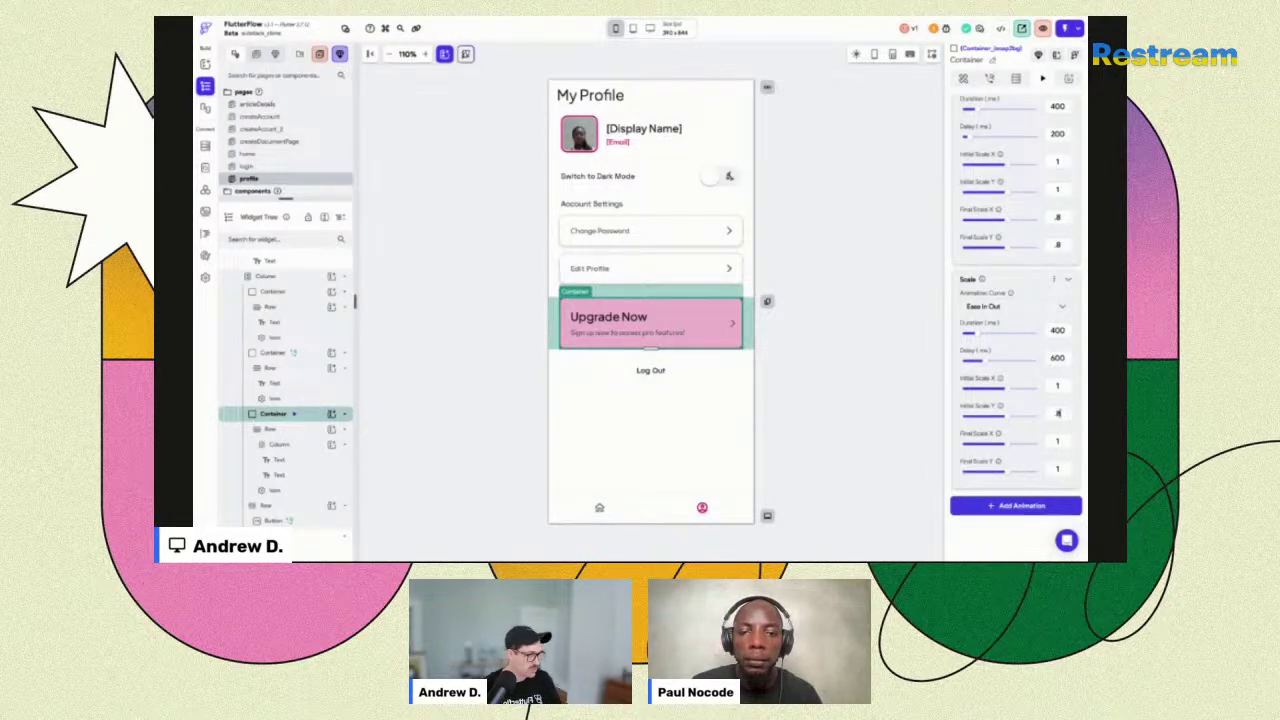
double_click(1056, 385)
text(.8)
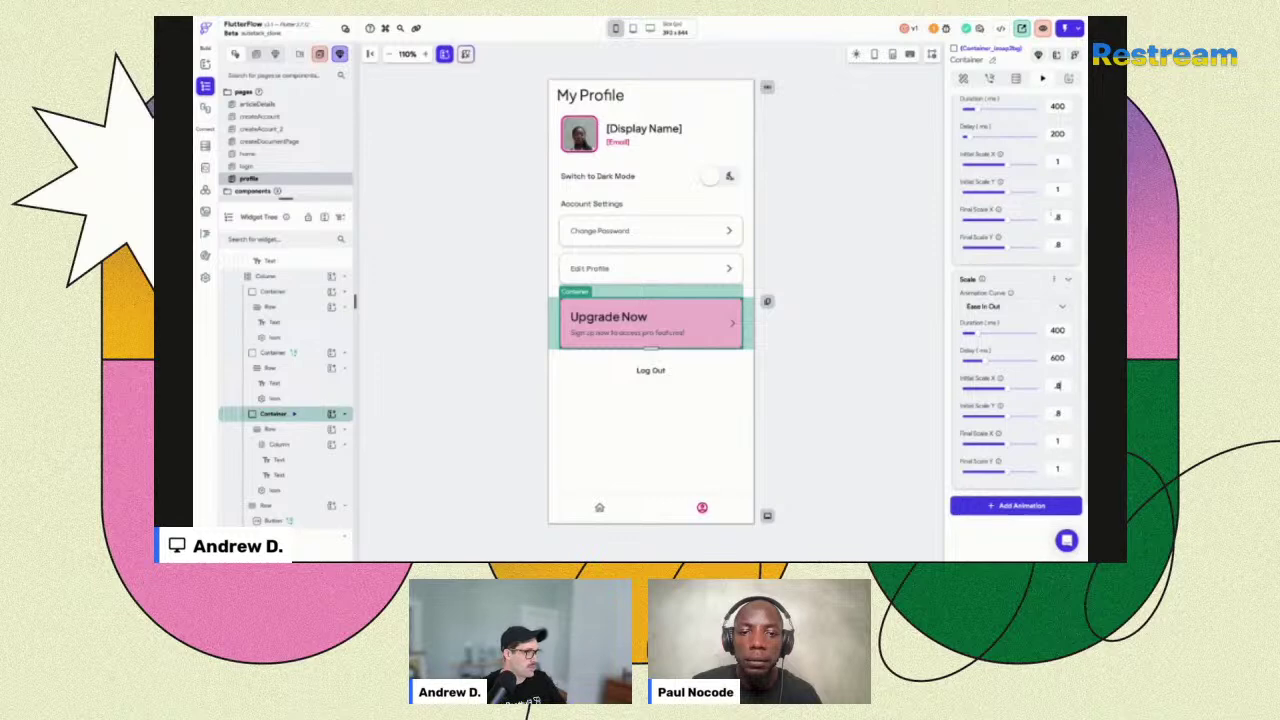
key(ctrl+s)
Preview all action-trigger effects on the Upgrade Now container several times.
scroll(1016, 330, up, 5)
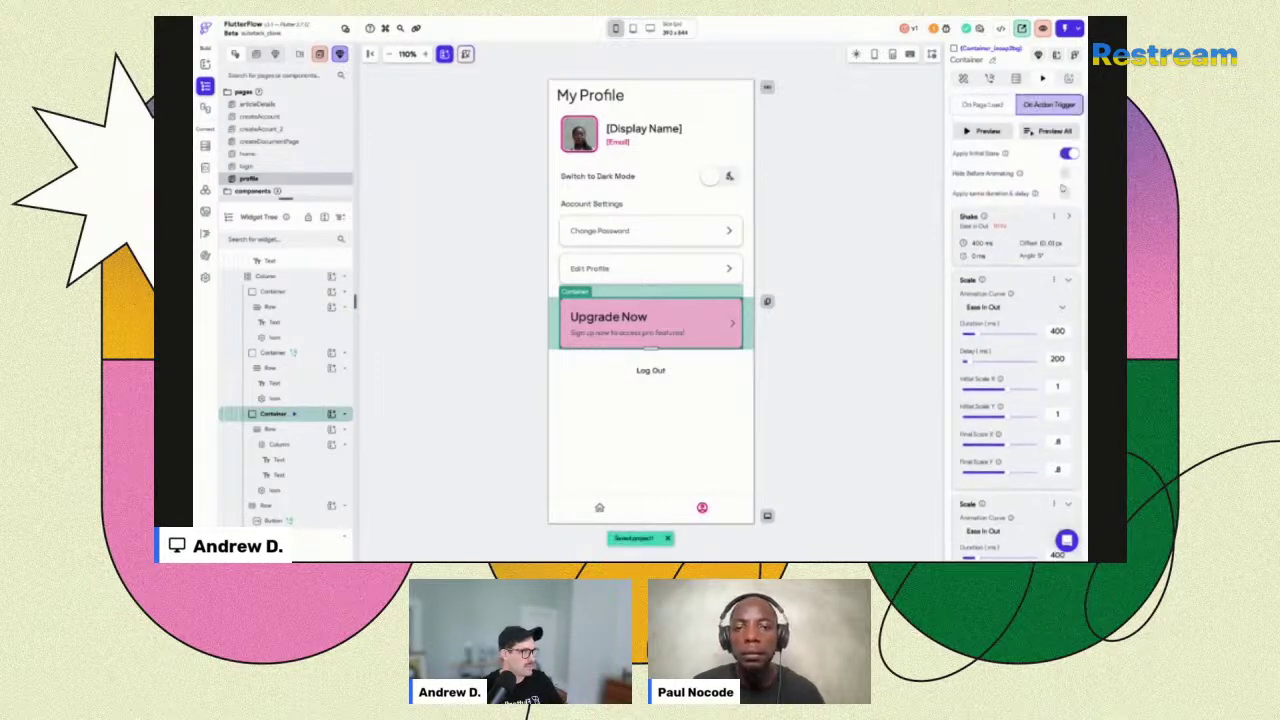
click(1056, 131)
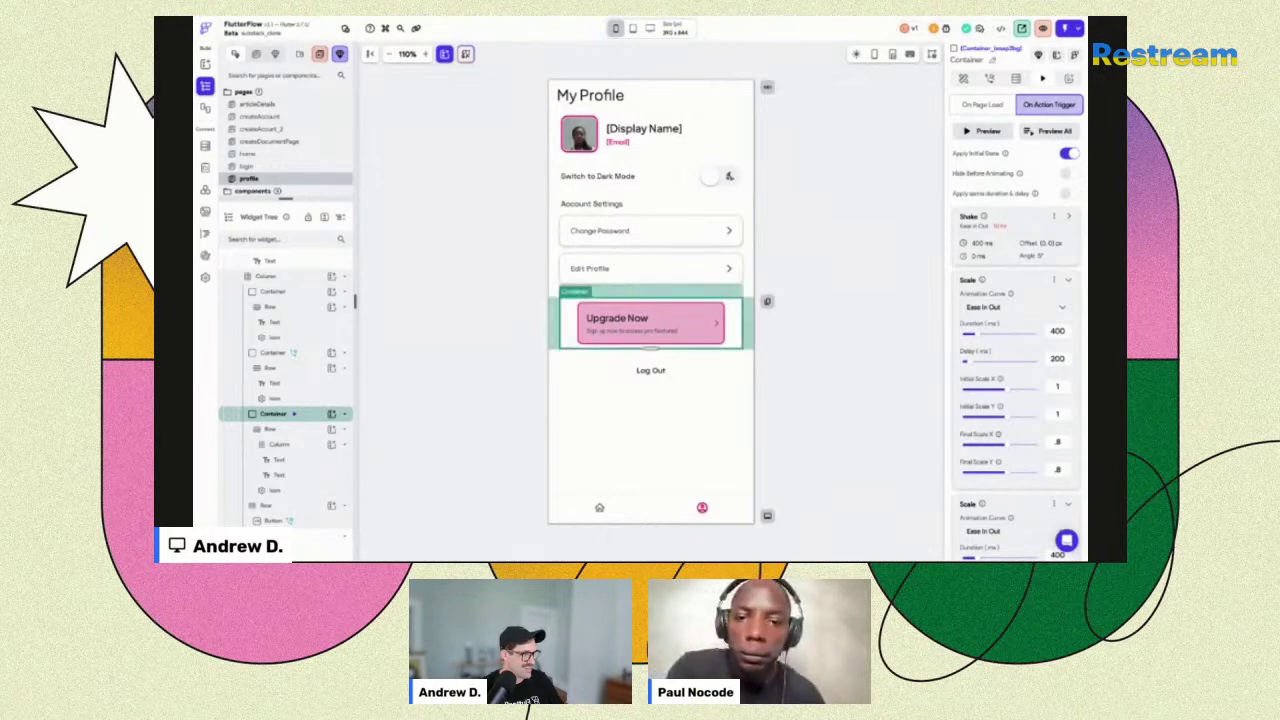
click(1048, 131)
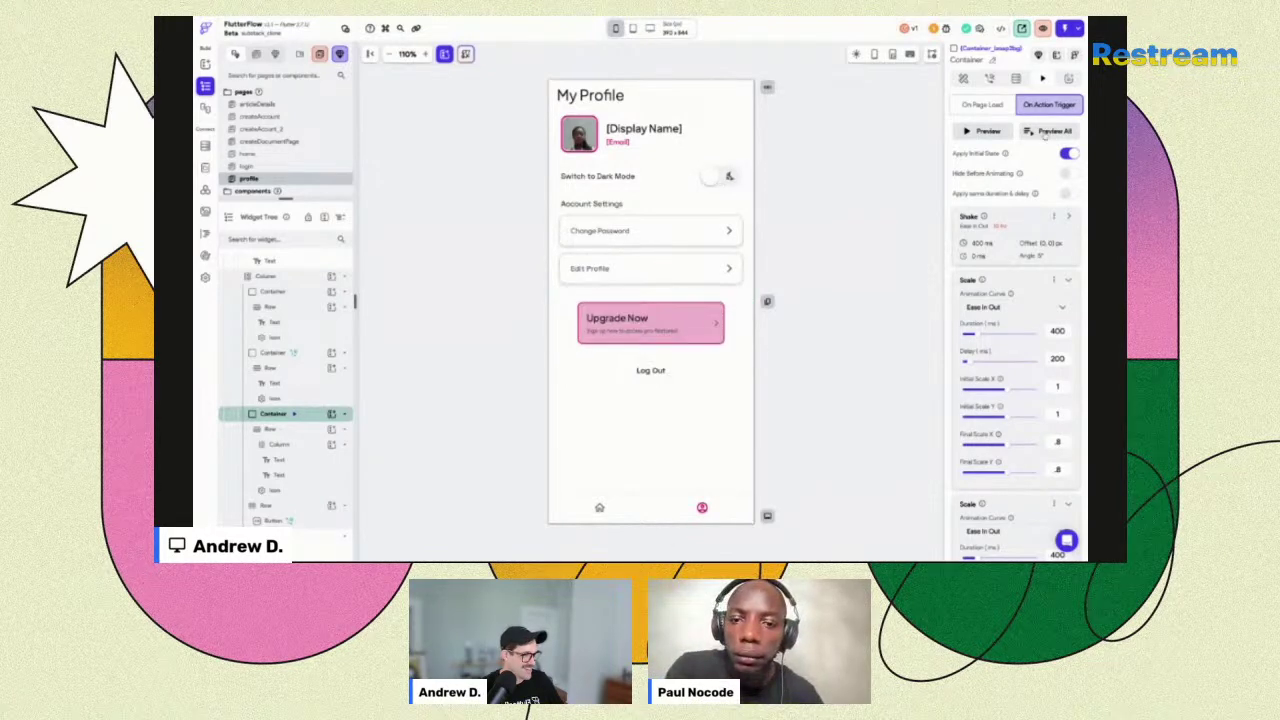
click(1048, 131)
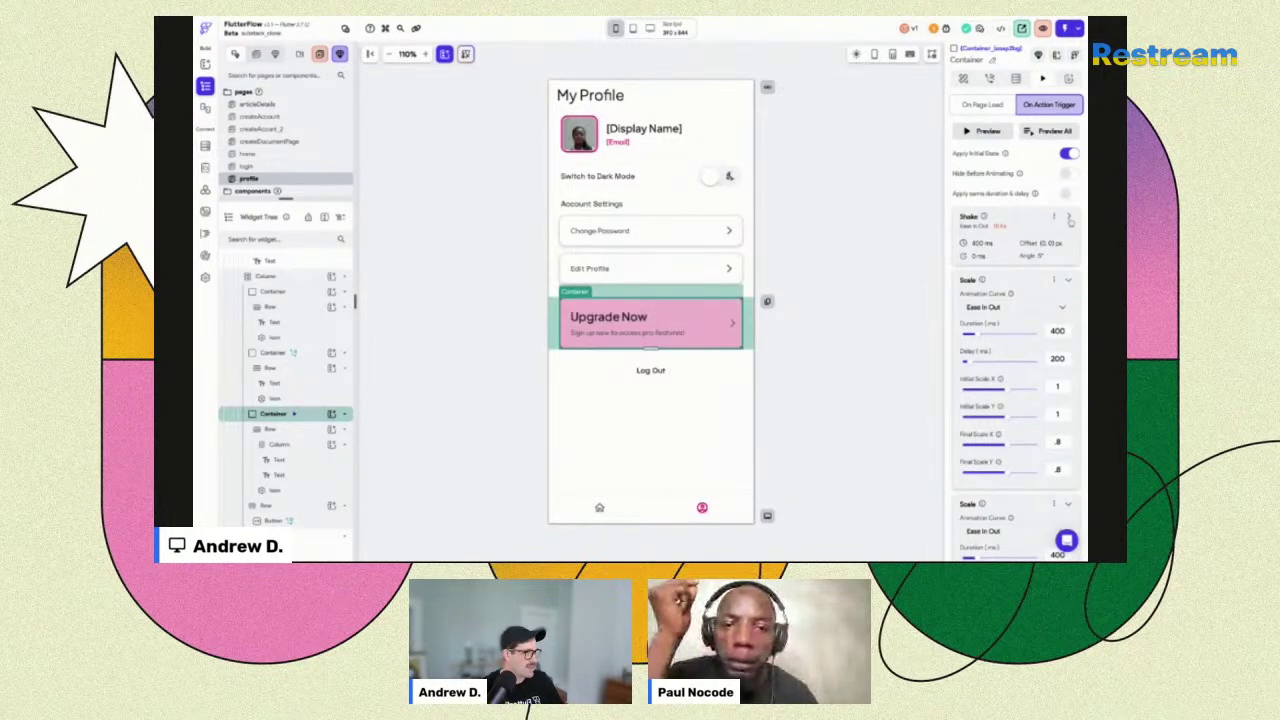
Set the Shake effect's delay to 600 ms and preview the action-trigger animation.
click(1068, 216)
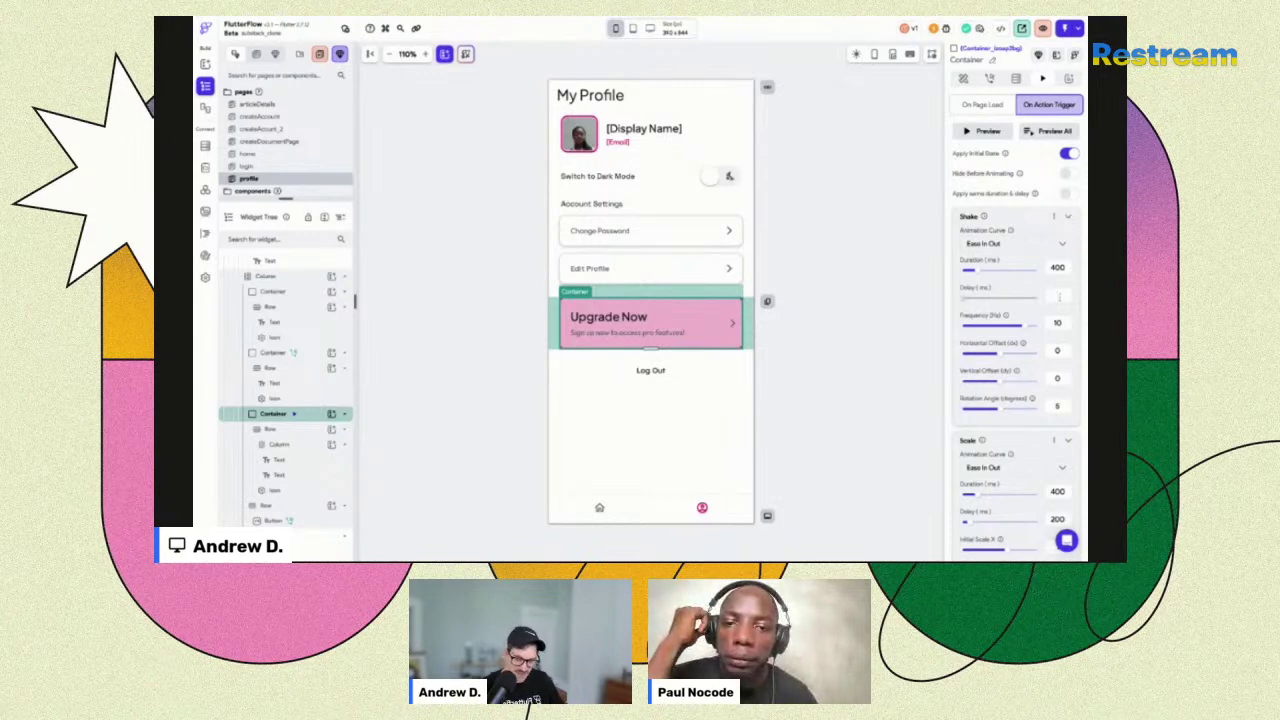
text(600)
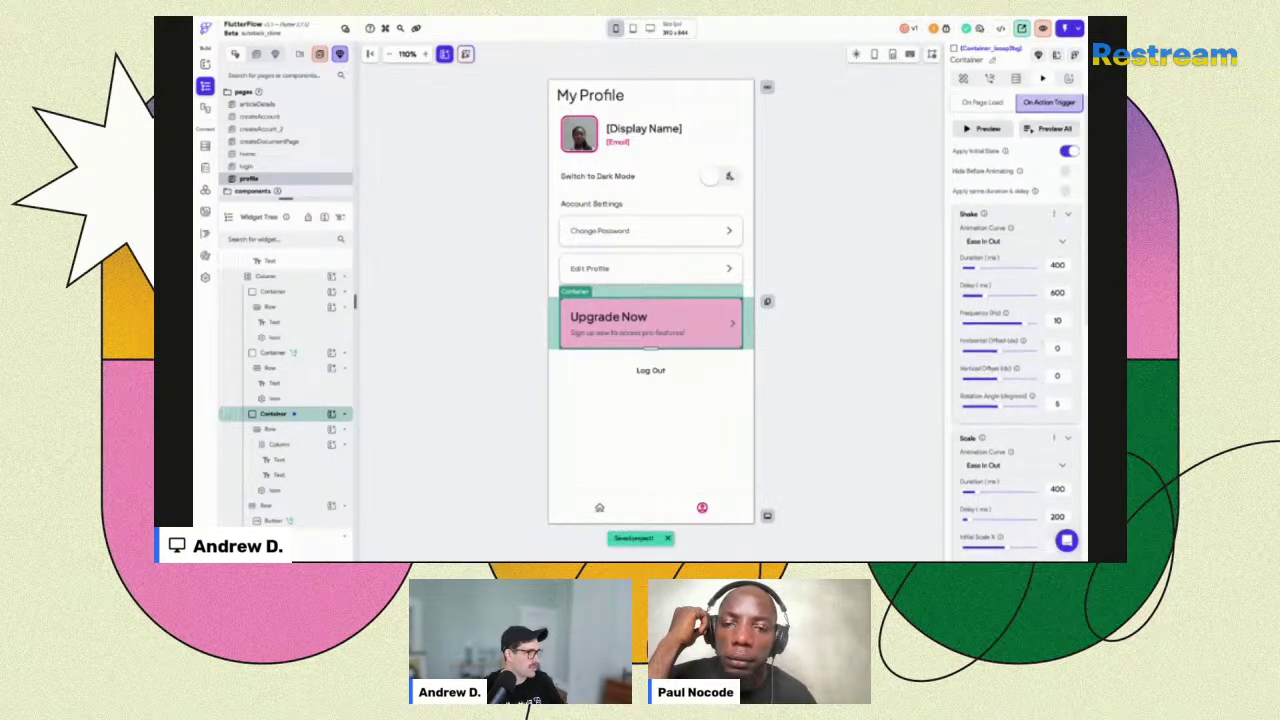
click(1047, 131)
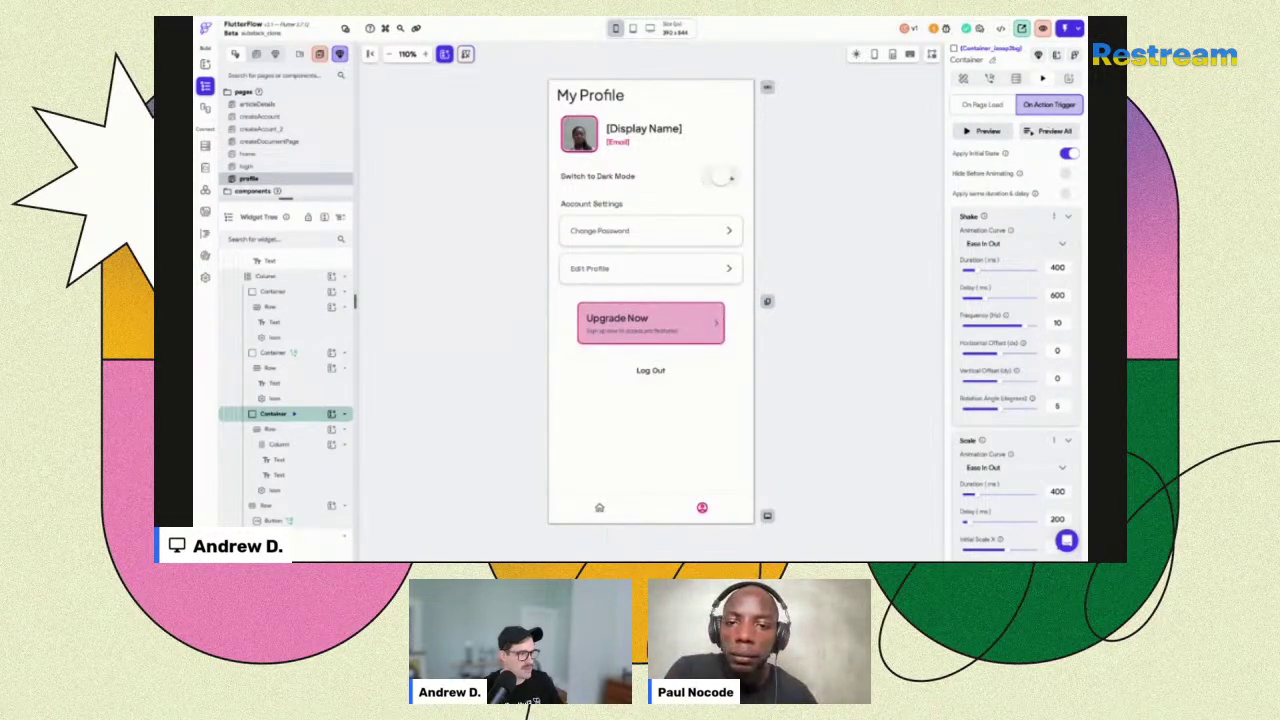
click(988, 131)
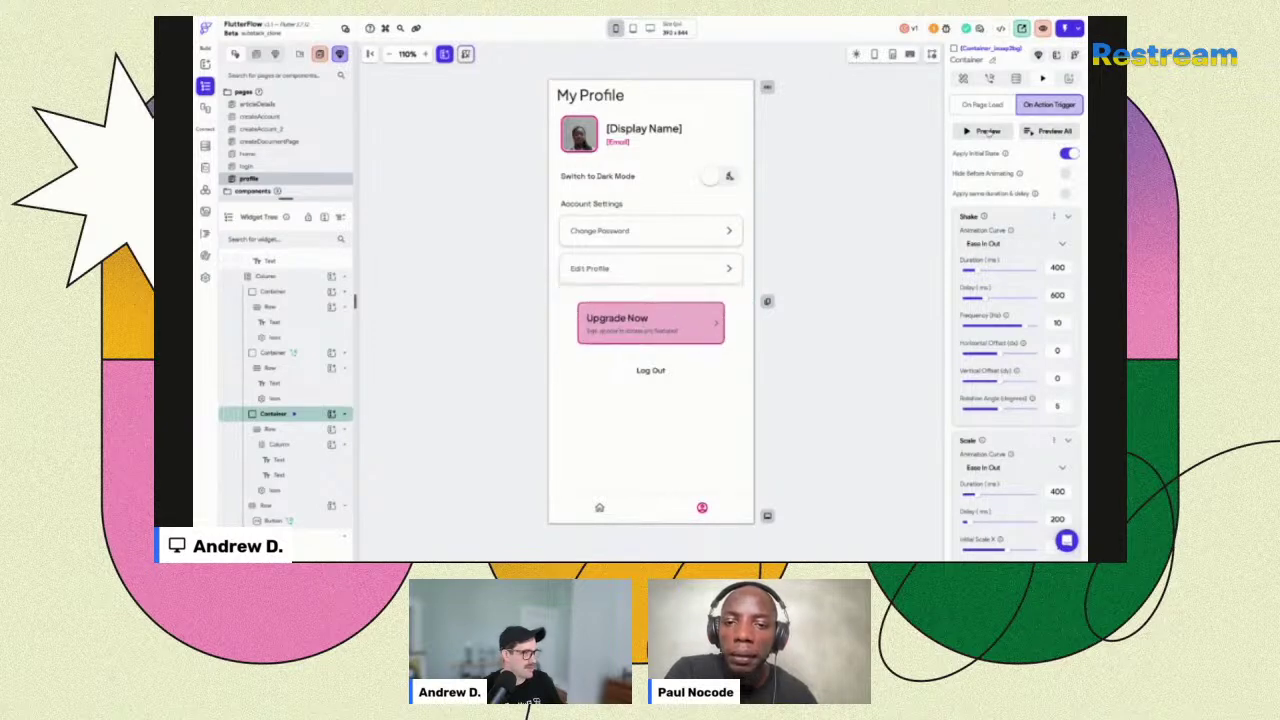
Collapse the settings of both Scale effects and the Shake effect to compare their summaries.
scroll(997, 233, down, 3)
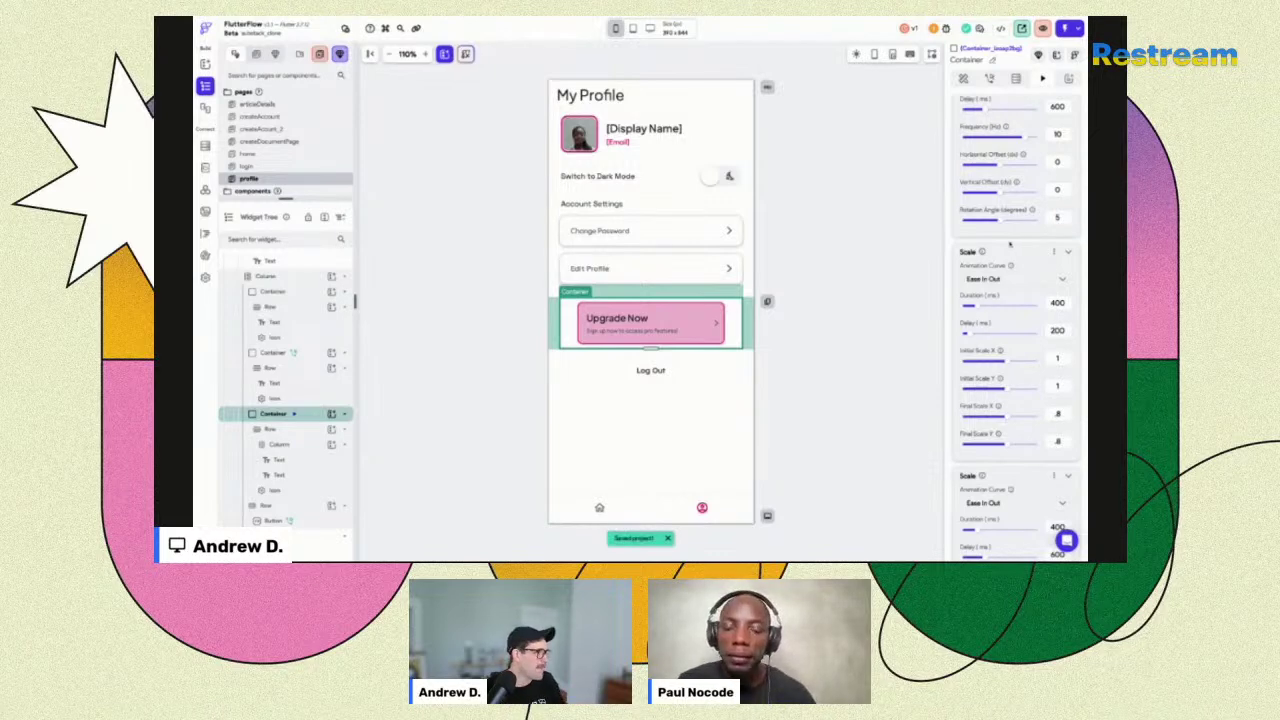
click(1068, 252)
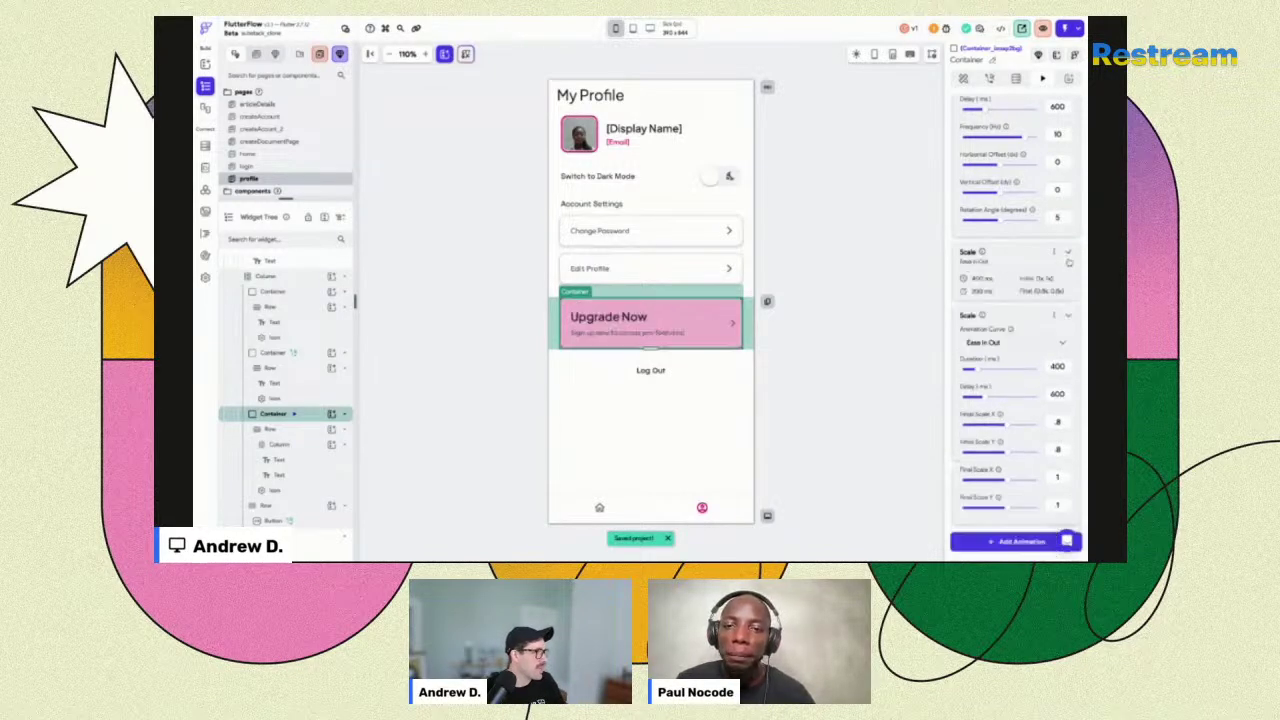
click(1069, 318)
scroll(1068, 230, up, 2)
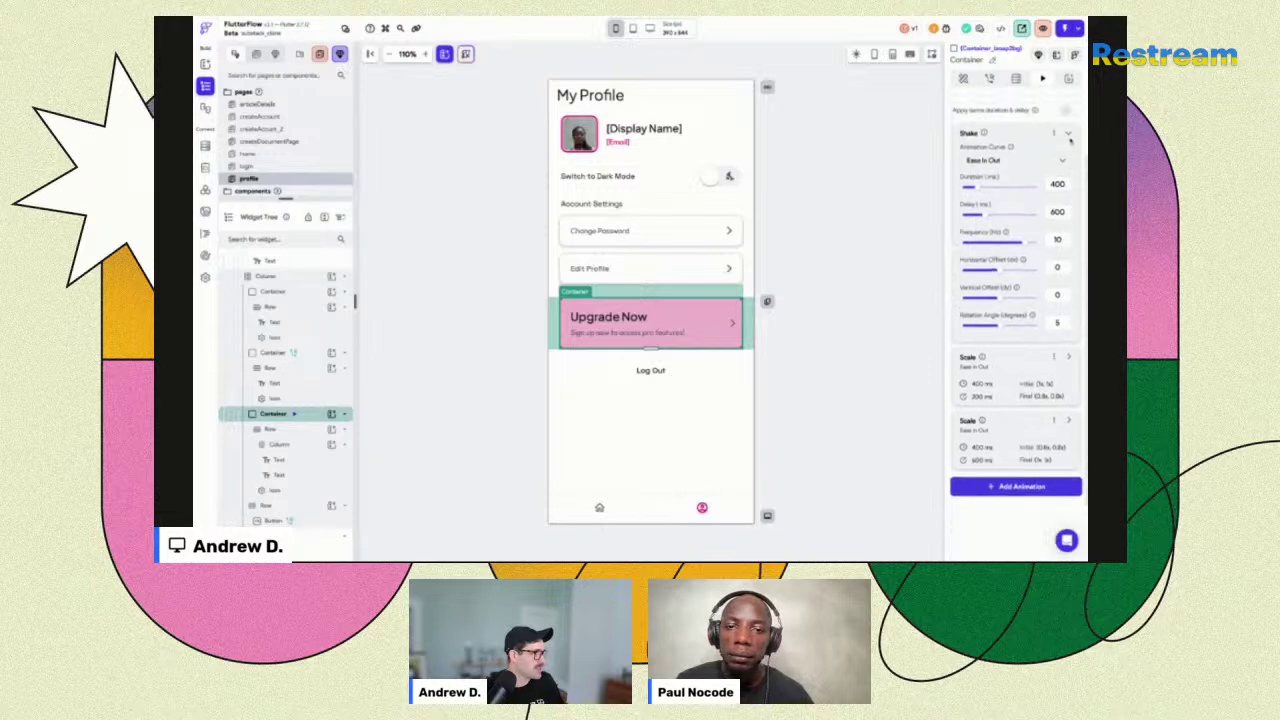
click(1069, 135)
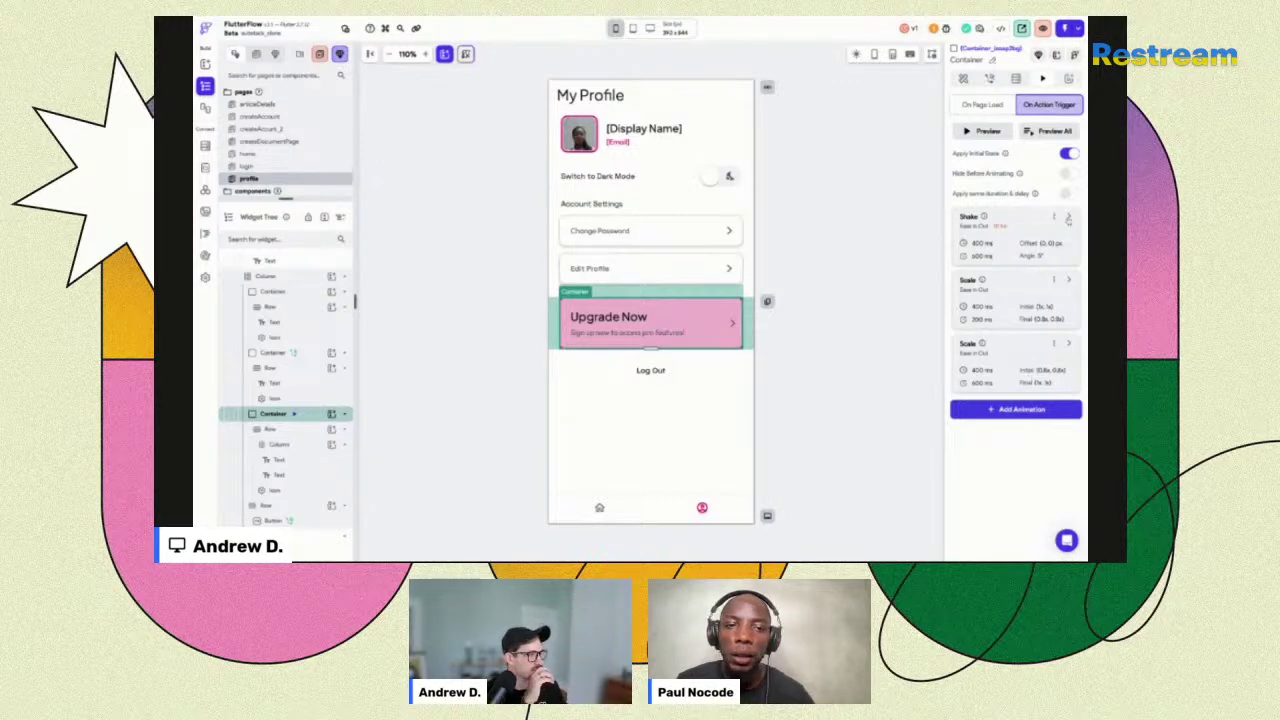
Try a 1600 ms delay for the Shake effect, then set it to 2000 ms.
click(1068, 218)
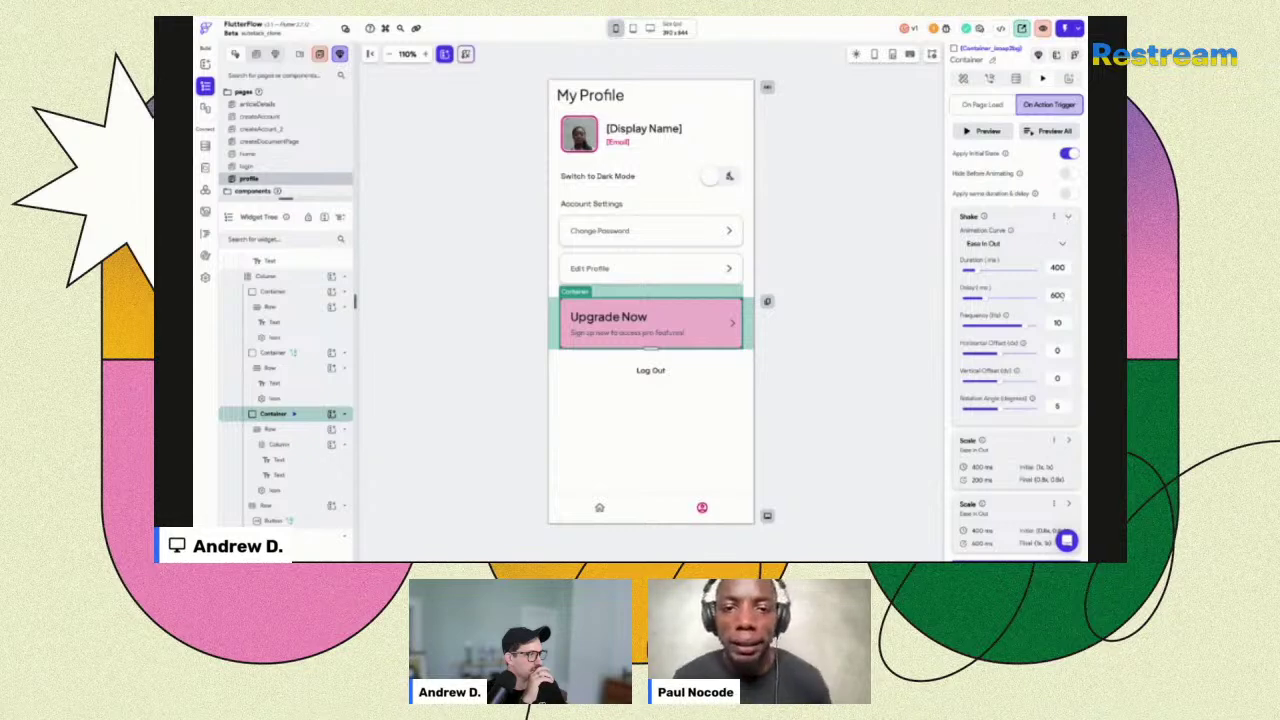
double_click(1045, 296)
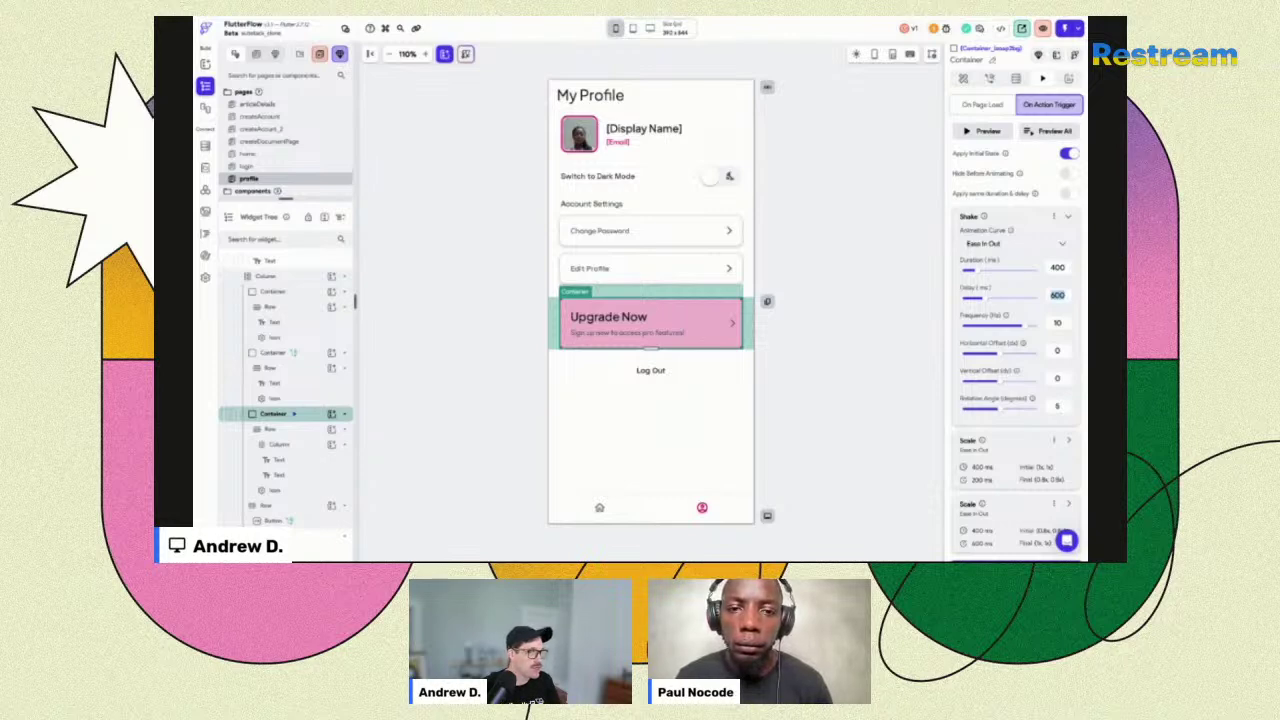
text(1600)
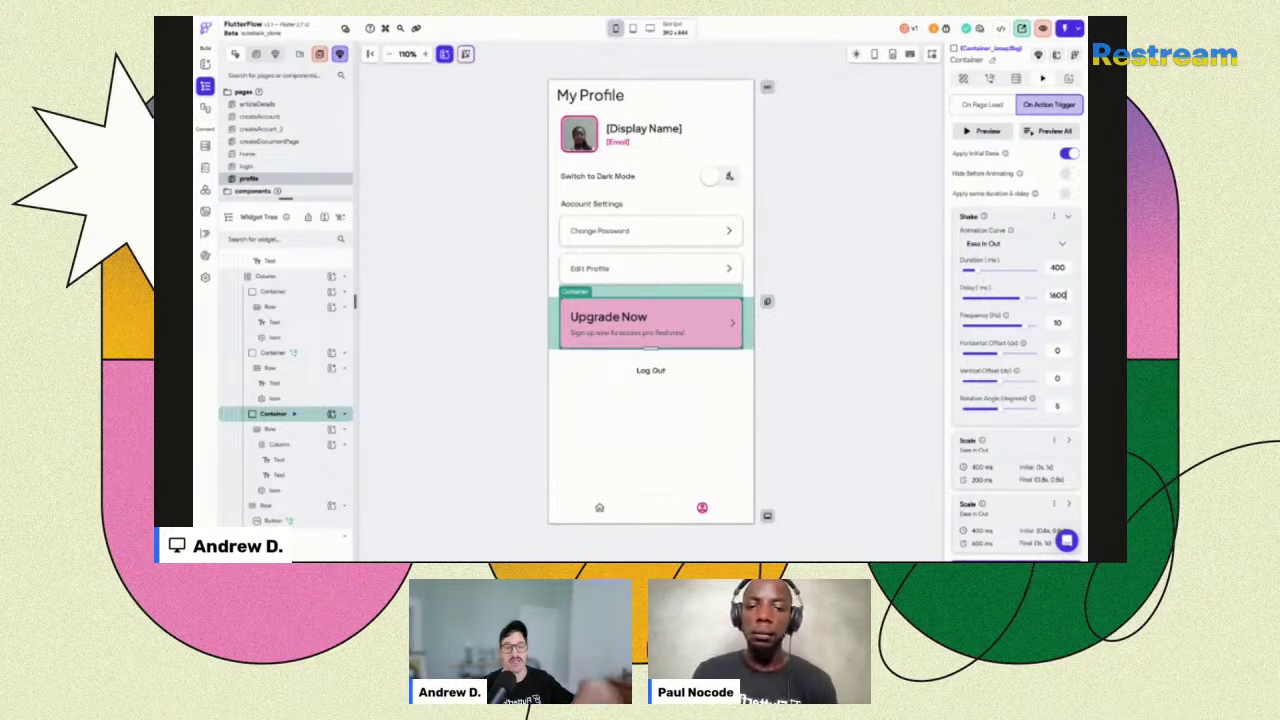
click(1058, 295)
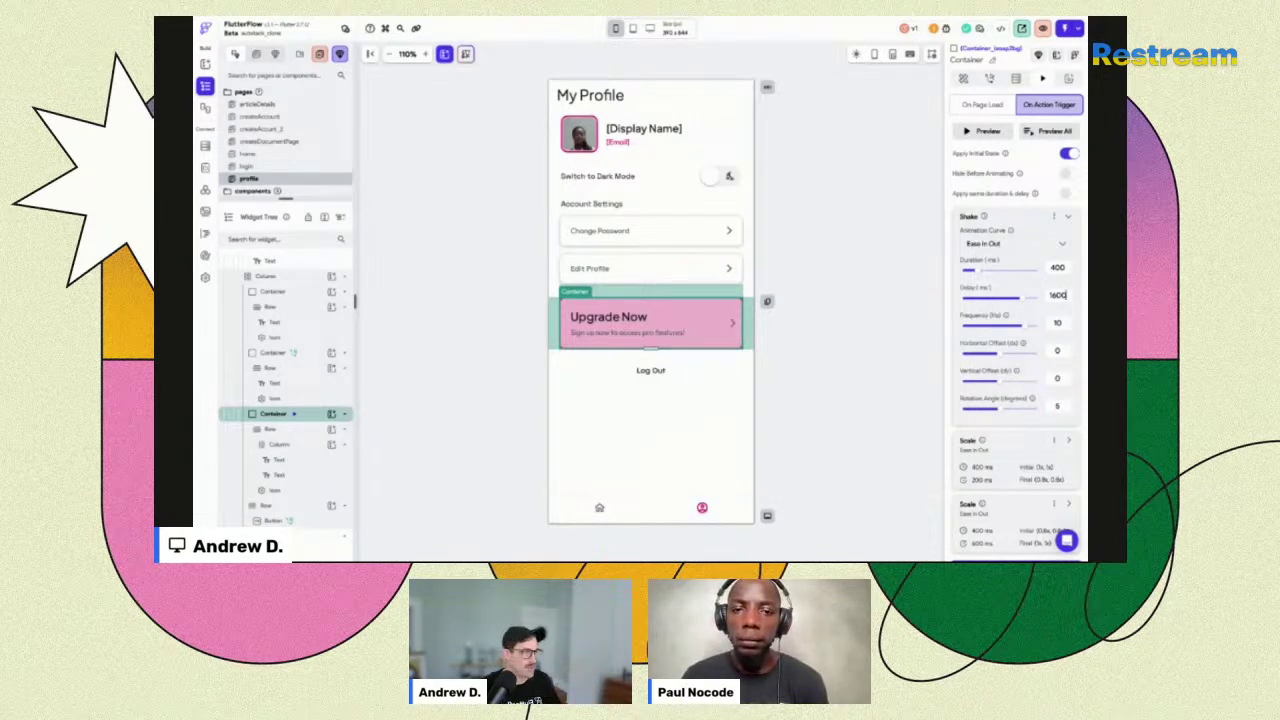
key(ctrl+a)
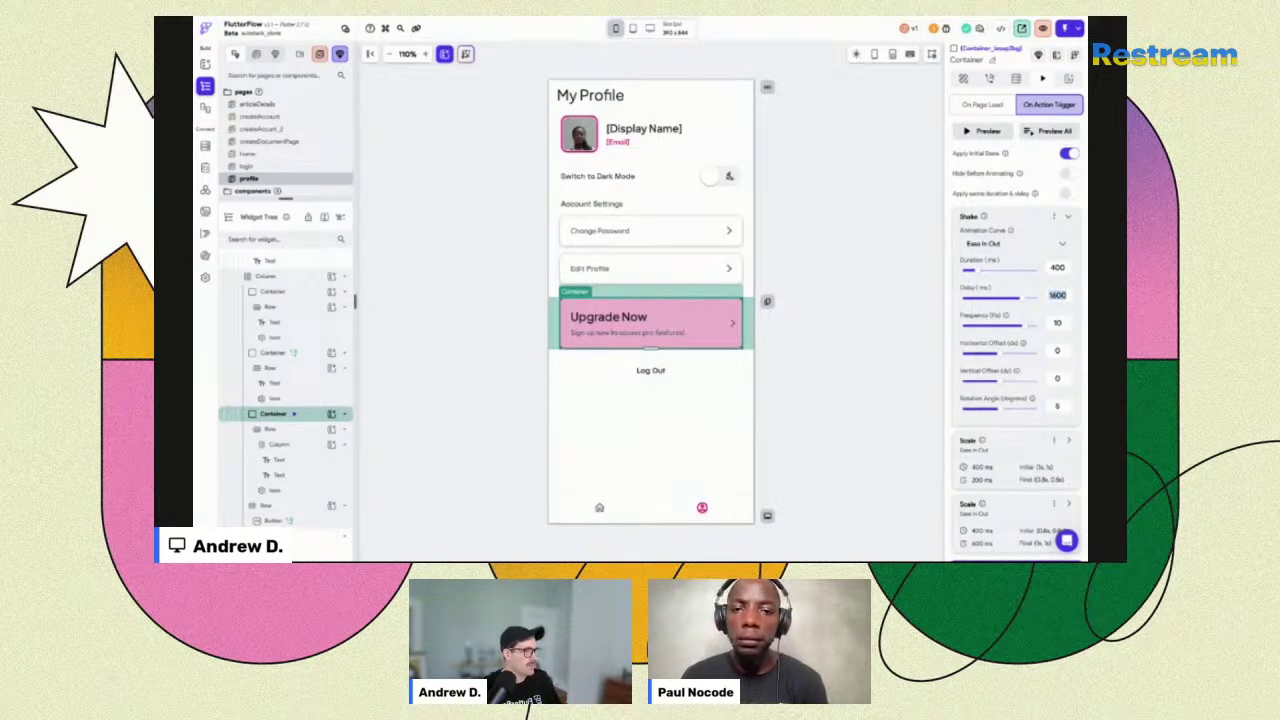
text(2000)
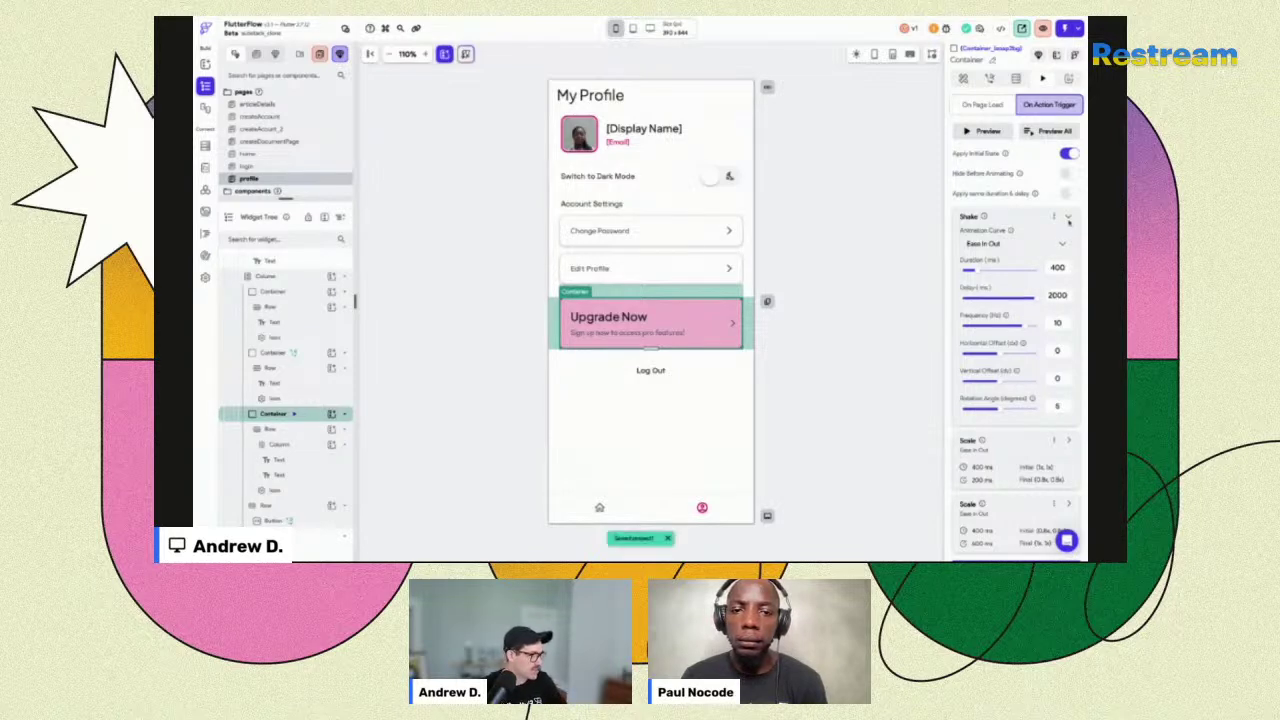
Collapse the Shake effect and set the delay of the Scale effect that shrinks to 0.8 to 2200 ms.
click(1068, 218)
click(1067, 281)
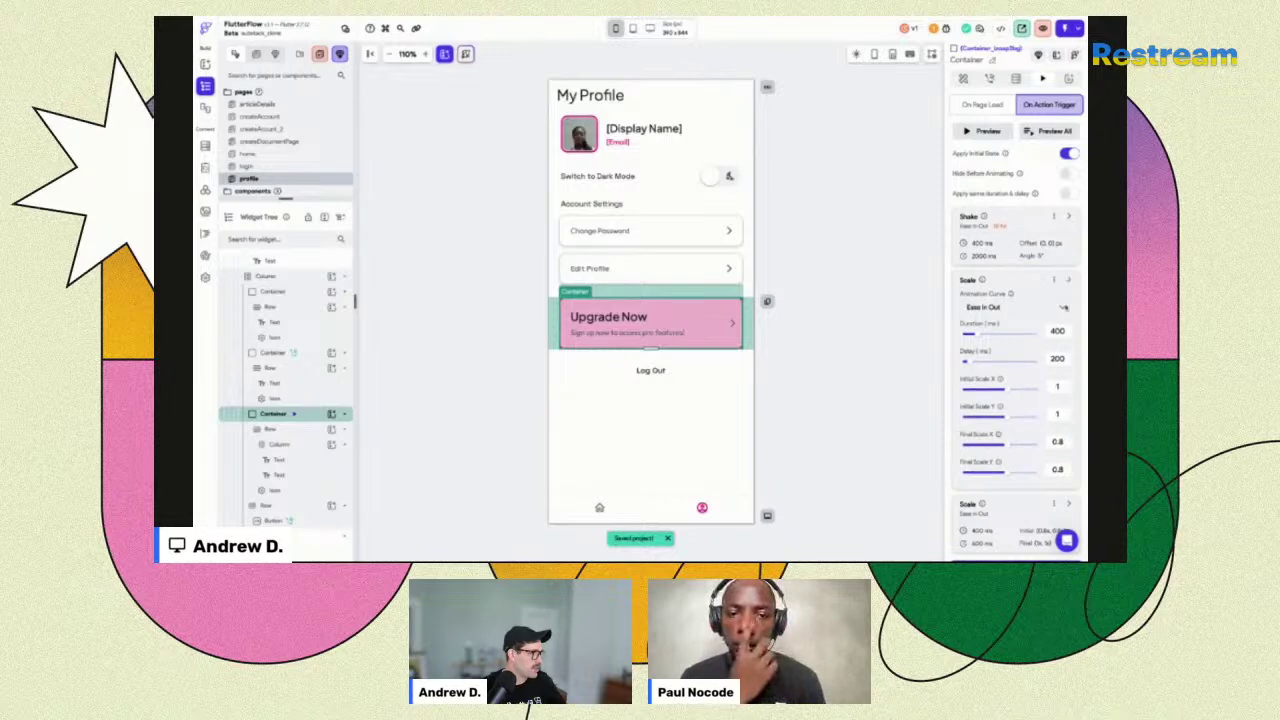
double_click(1057, 358)
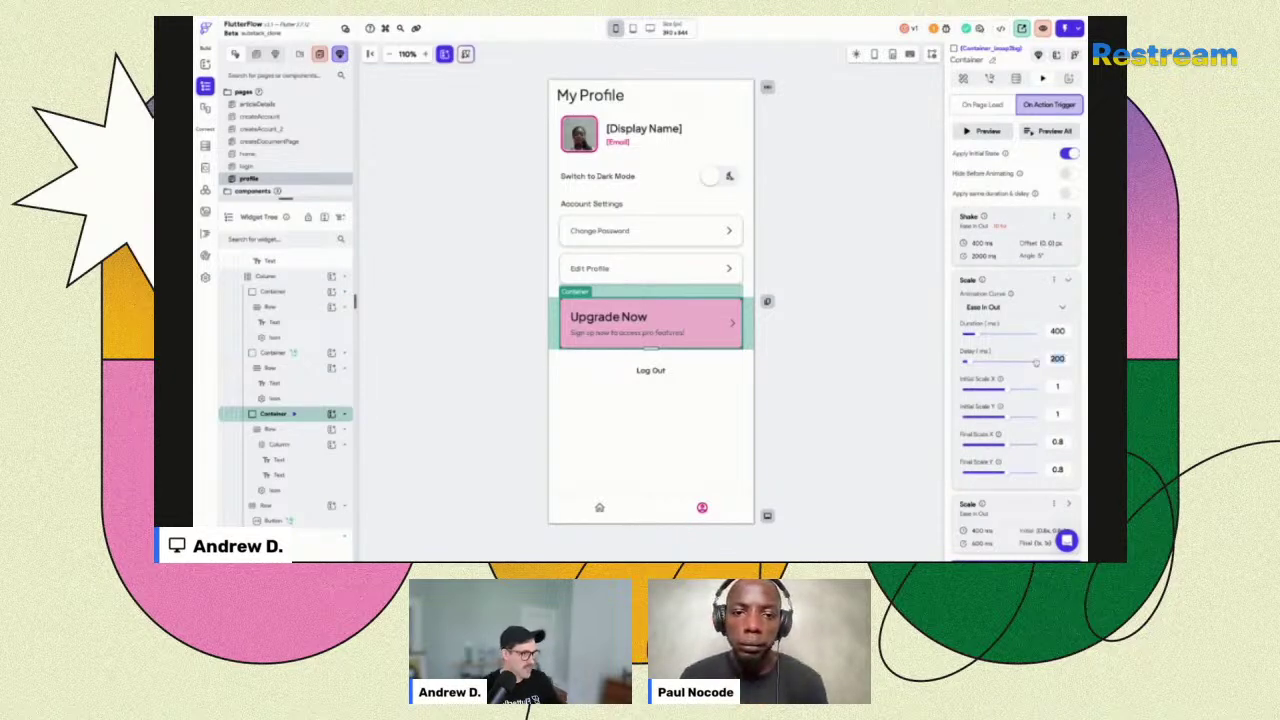
text(2200)
click(1067, 281)
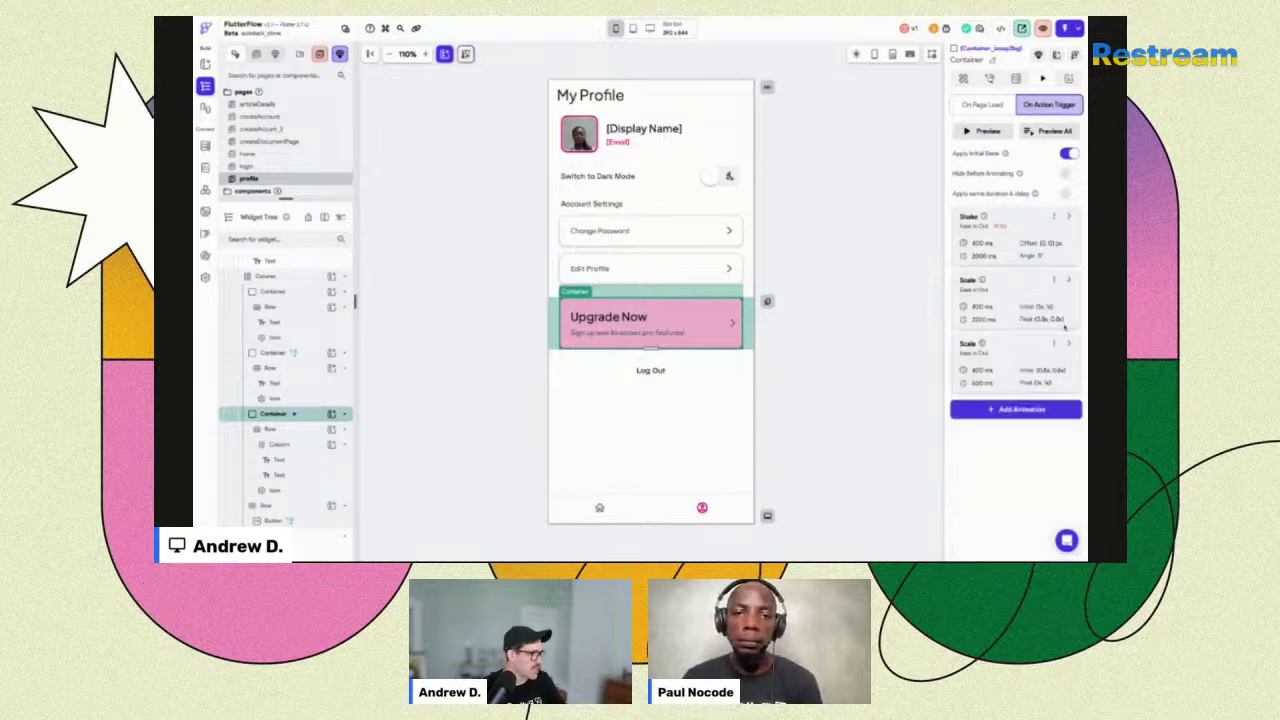
Set the delay of the Scale effect that grows from 0.8 back to 1 to 2800 ms.
click(1068, 342)
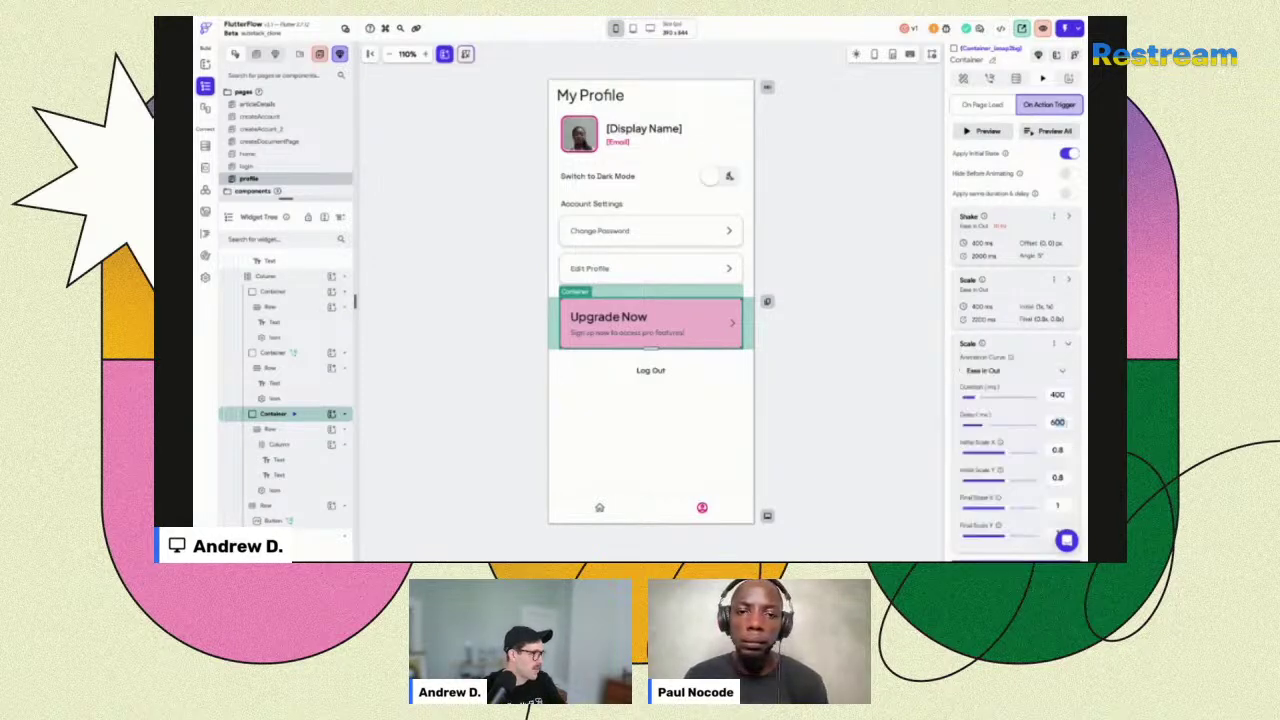
click(1040, 424)
click(1040, 424)
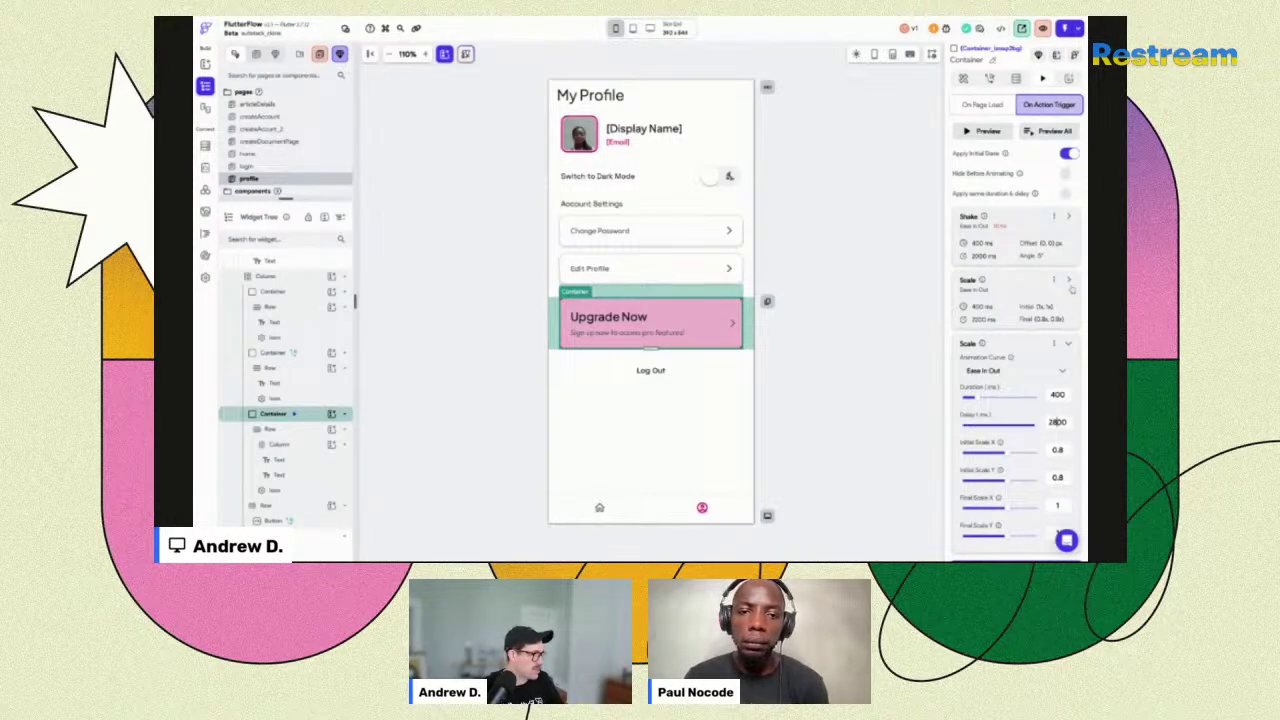
click(1068, 345)
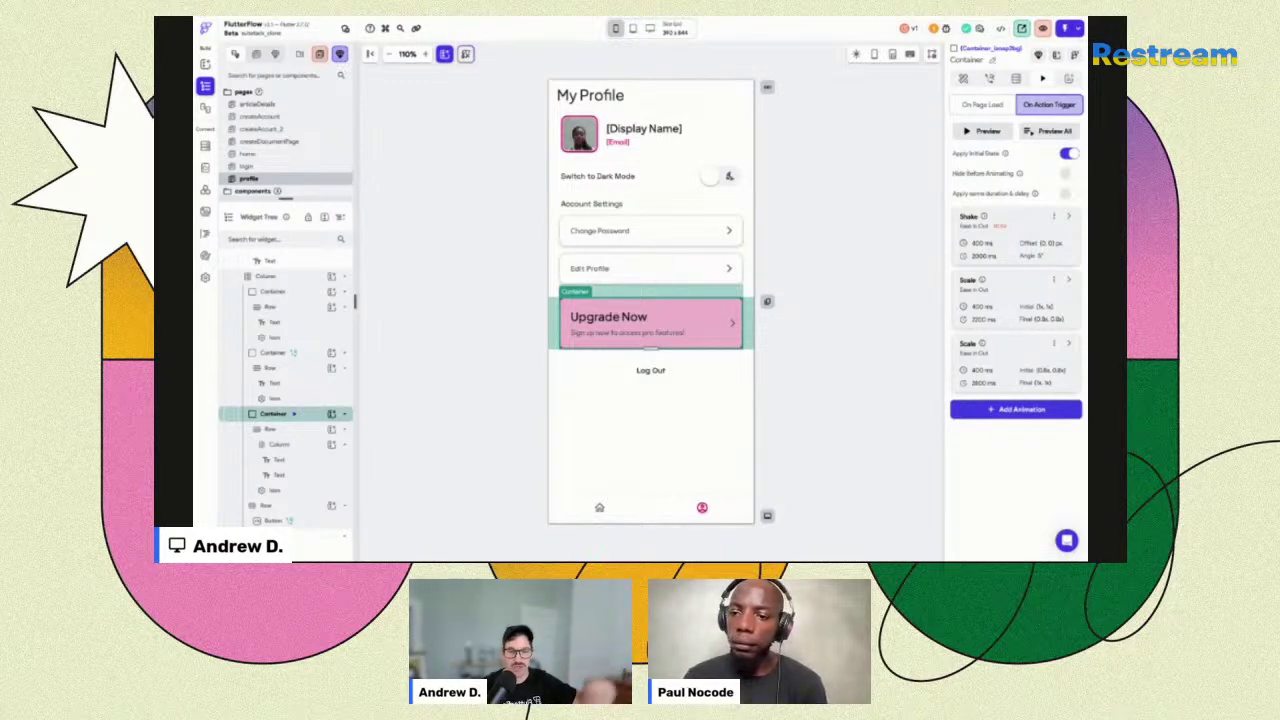
Add an On Page Load action of type Widget Animation to the profile page.
click(872, 197)
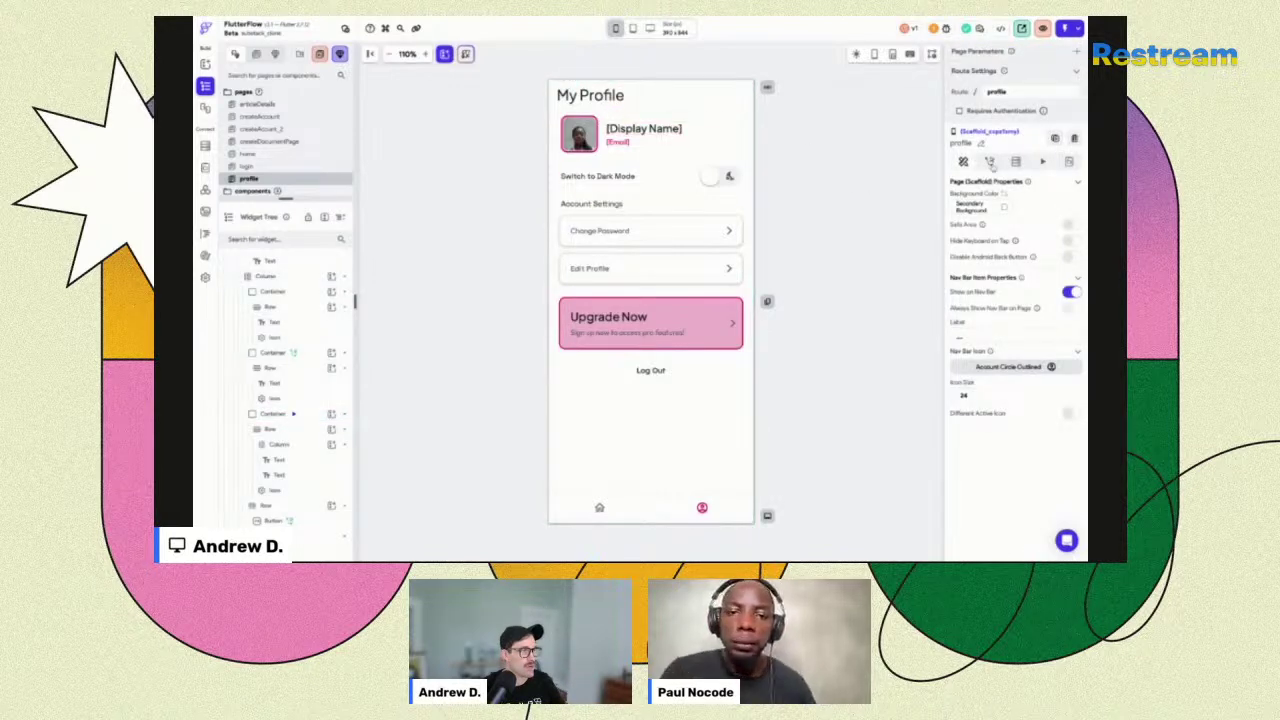
click(990, 163)
click(1016, 242)
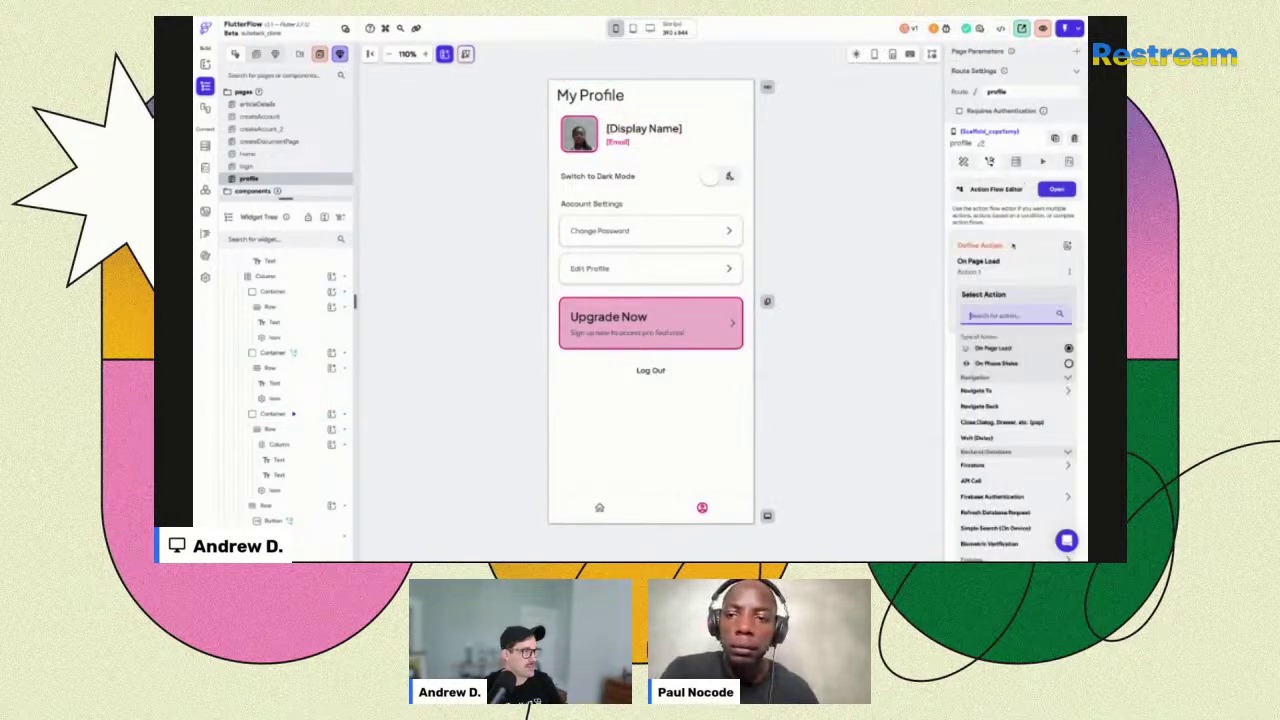
text(auth)
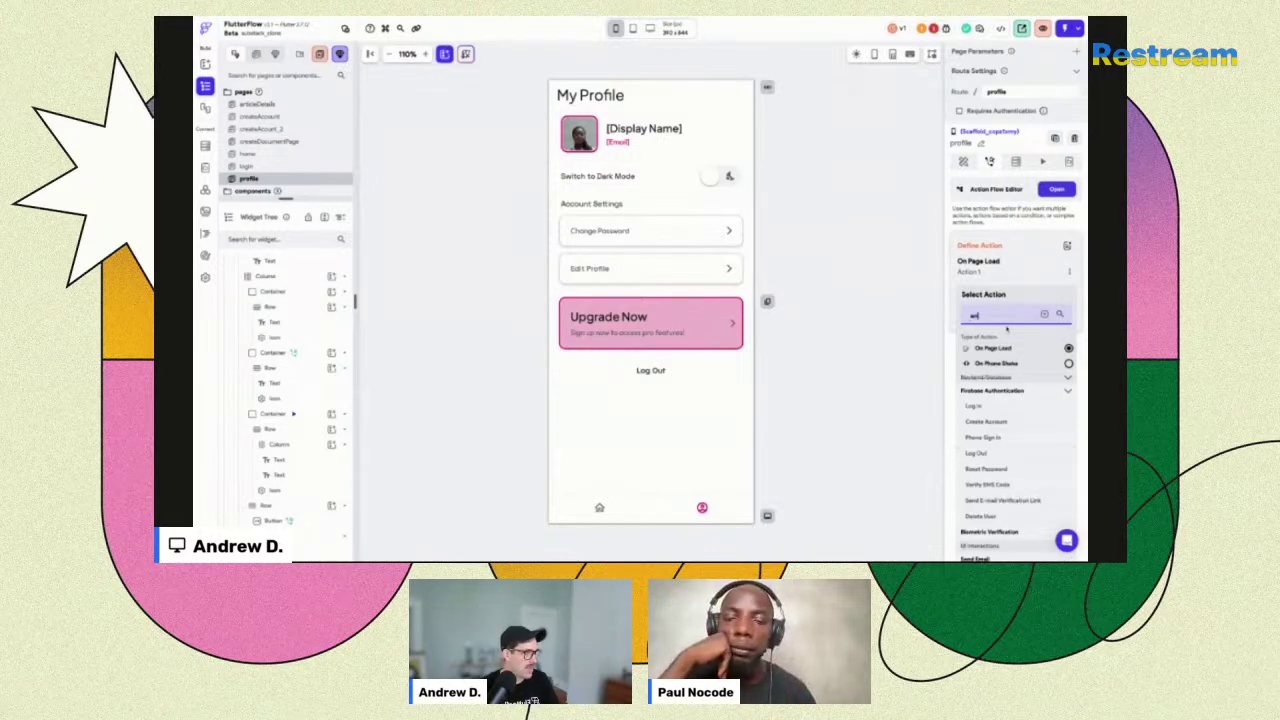
key(BackSpace)
key(BackSpace)
key(BackSpace)
key(BackSpace)
text(animat)
click(1006, 391)
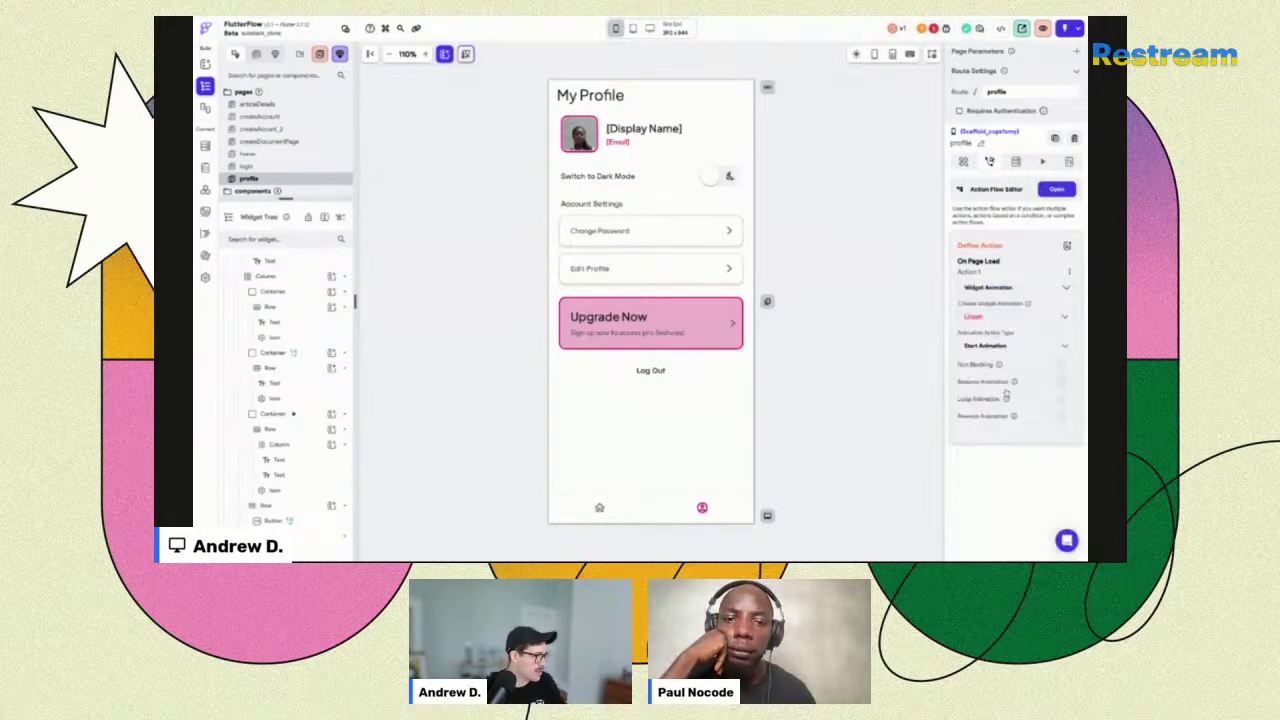
Make the page-load action target Container1 with Start Animation and enable Loop Animation.
click(987, 318)
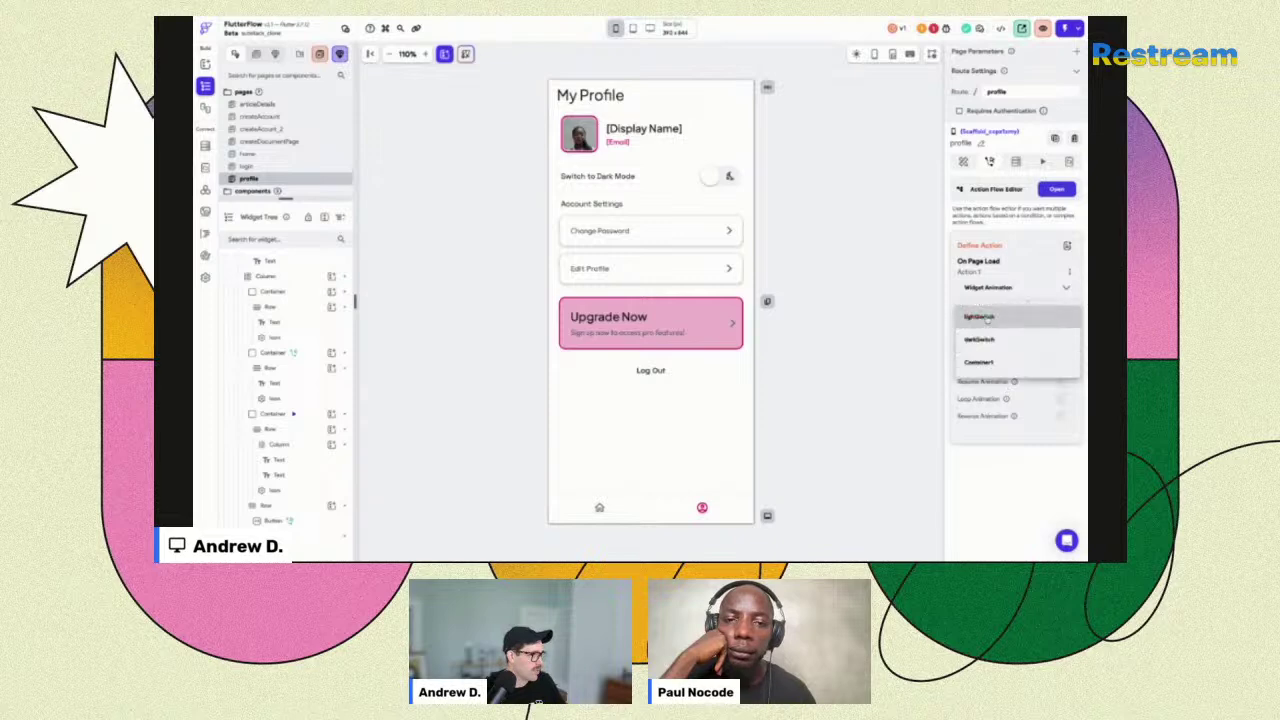
click(995, 362)
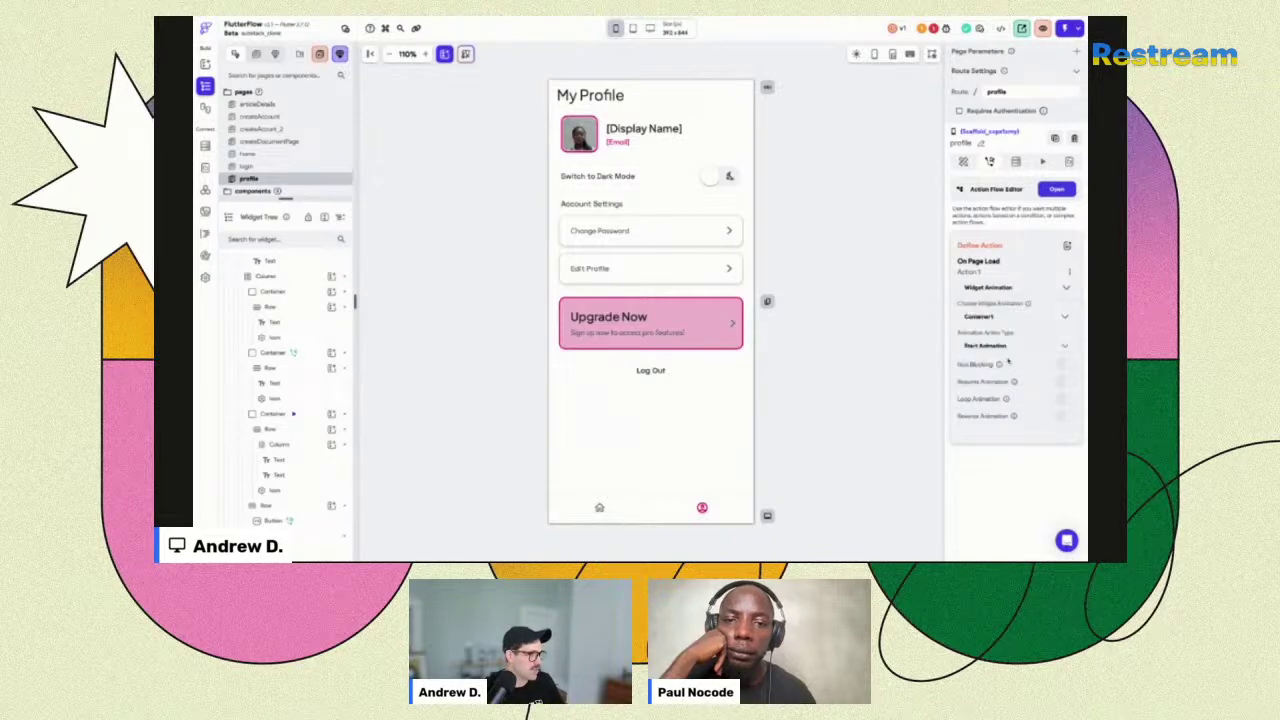
click(1063, 348)
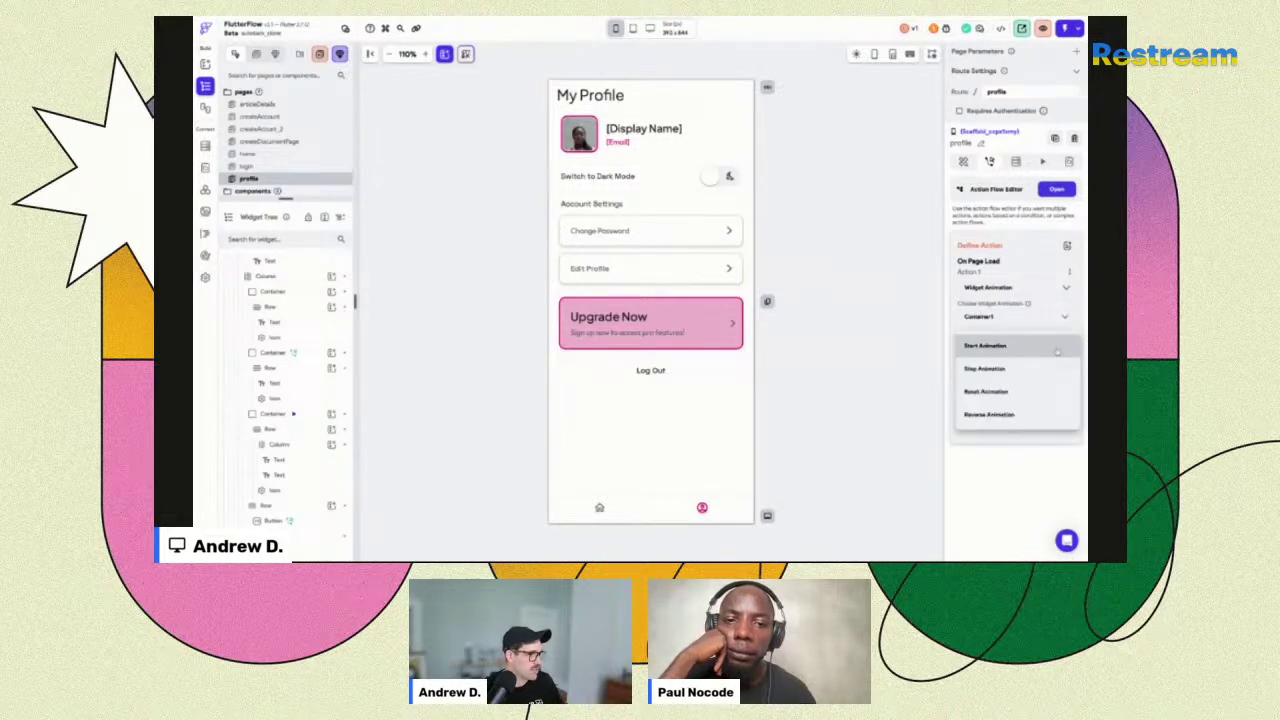
click(988, 352)
click(1064, 399)
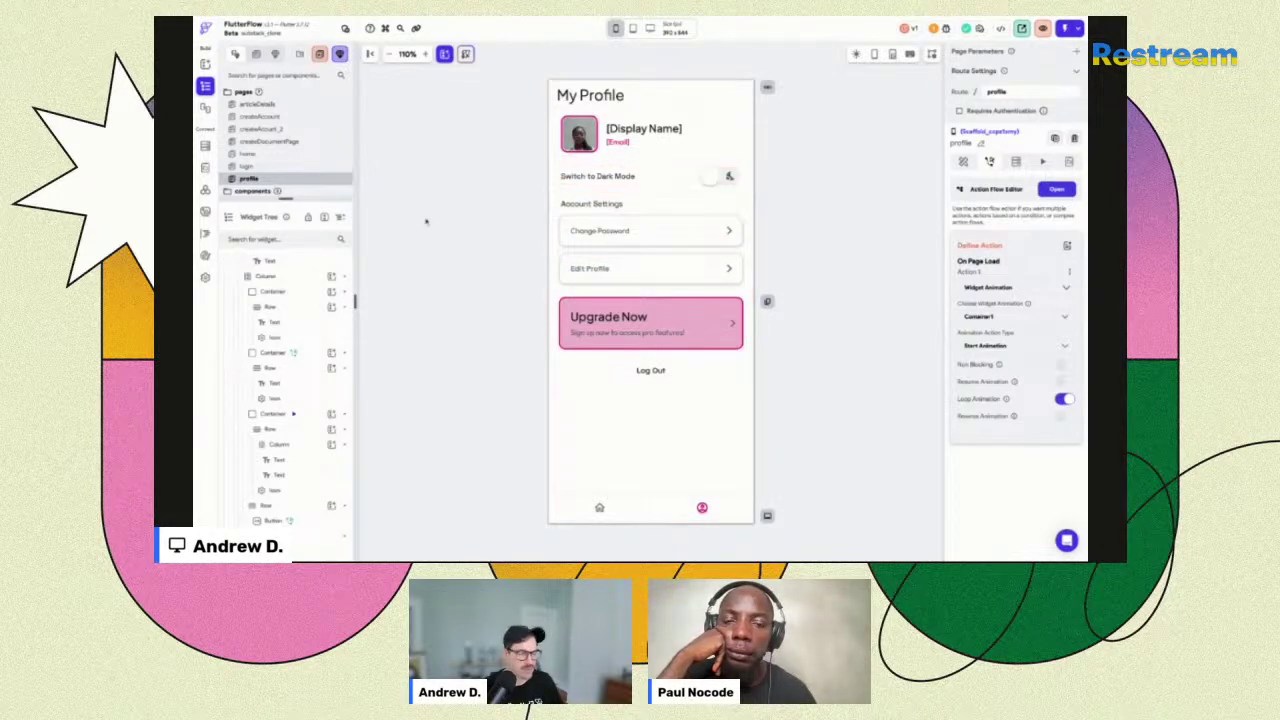
click(551, 94)
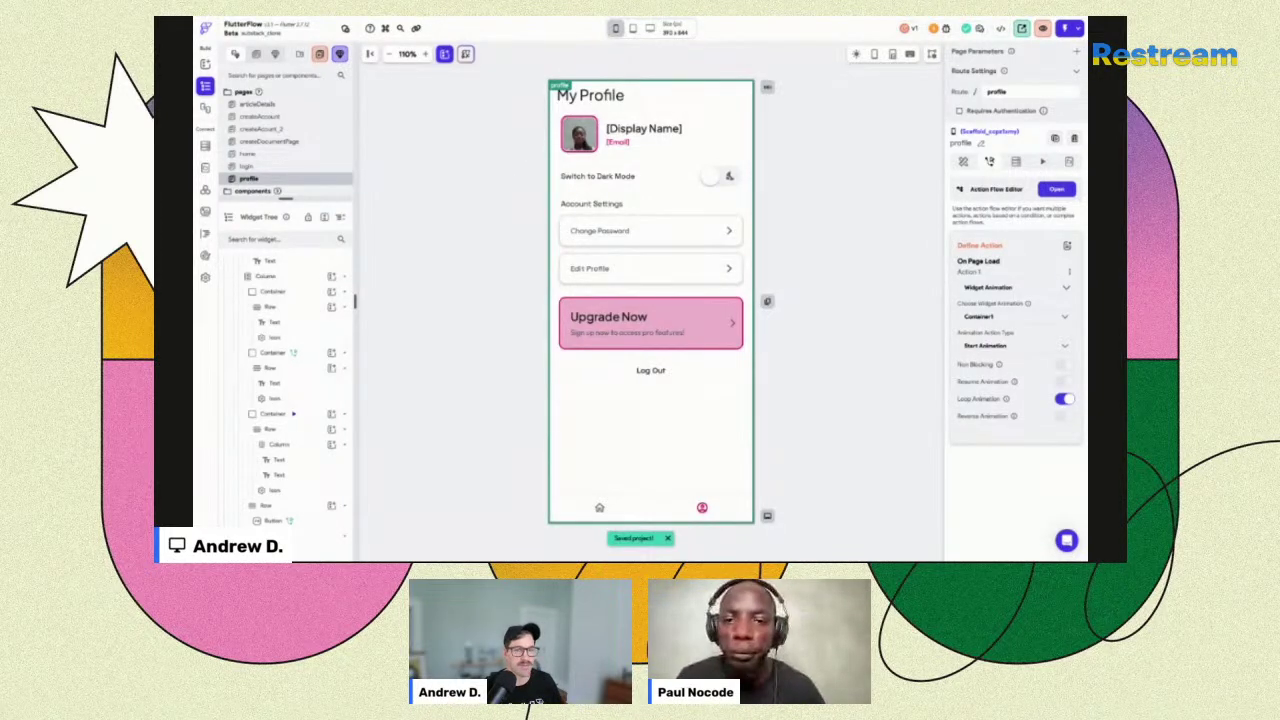
Switch to the substackClone test session, reload it and check the Upgrade Now card's animation on the profile page.
key(ctrl+Tab)
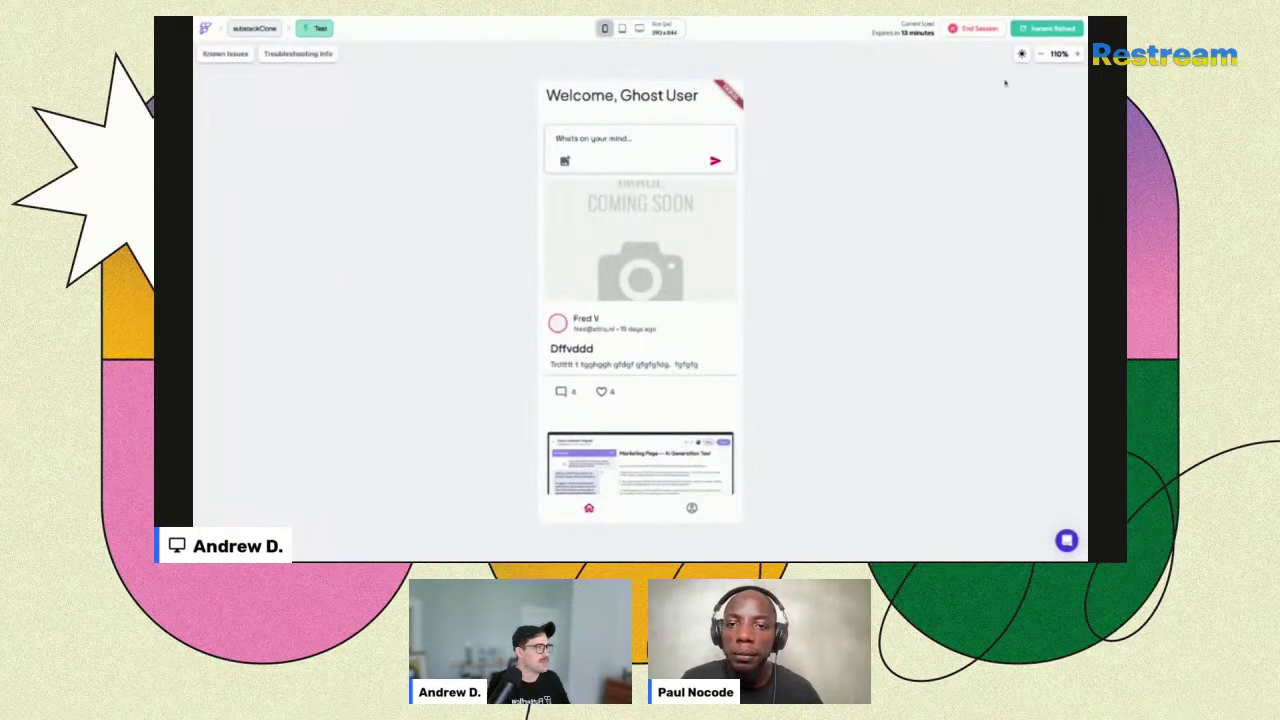
click(1036, 30)
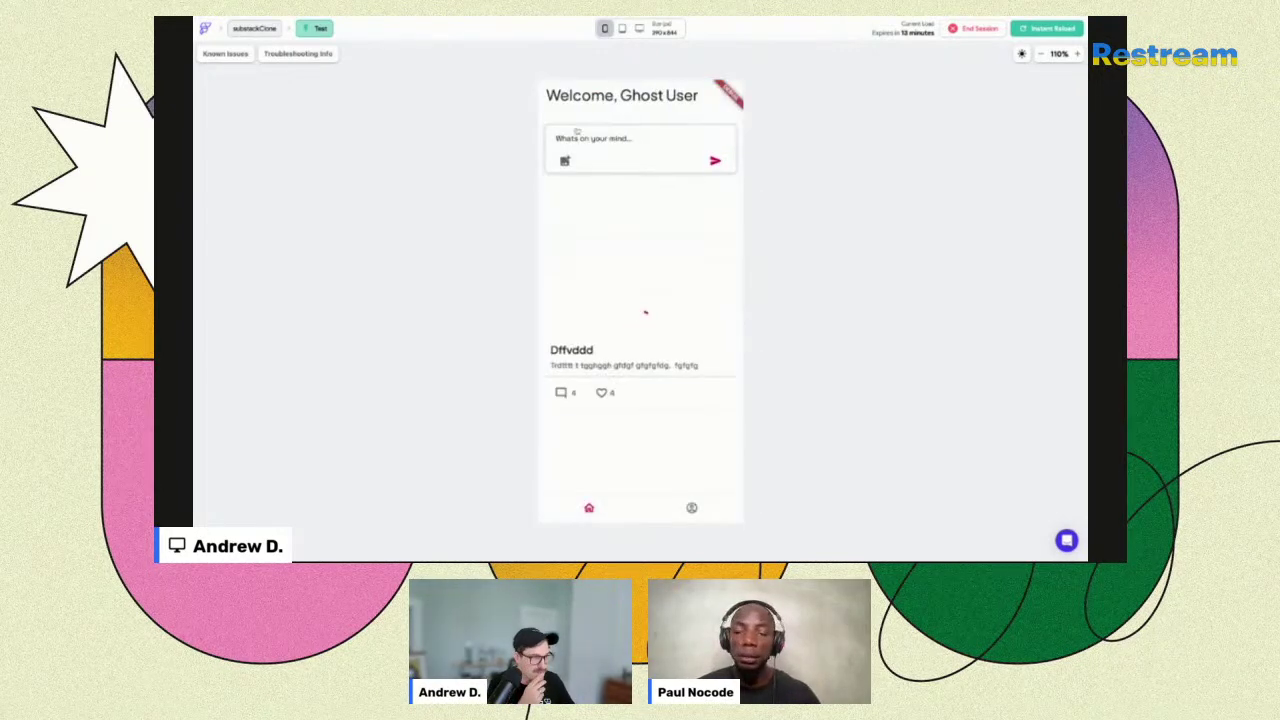
click(691, 507)
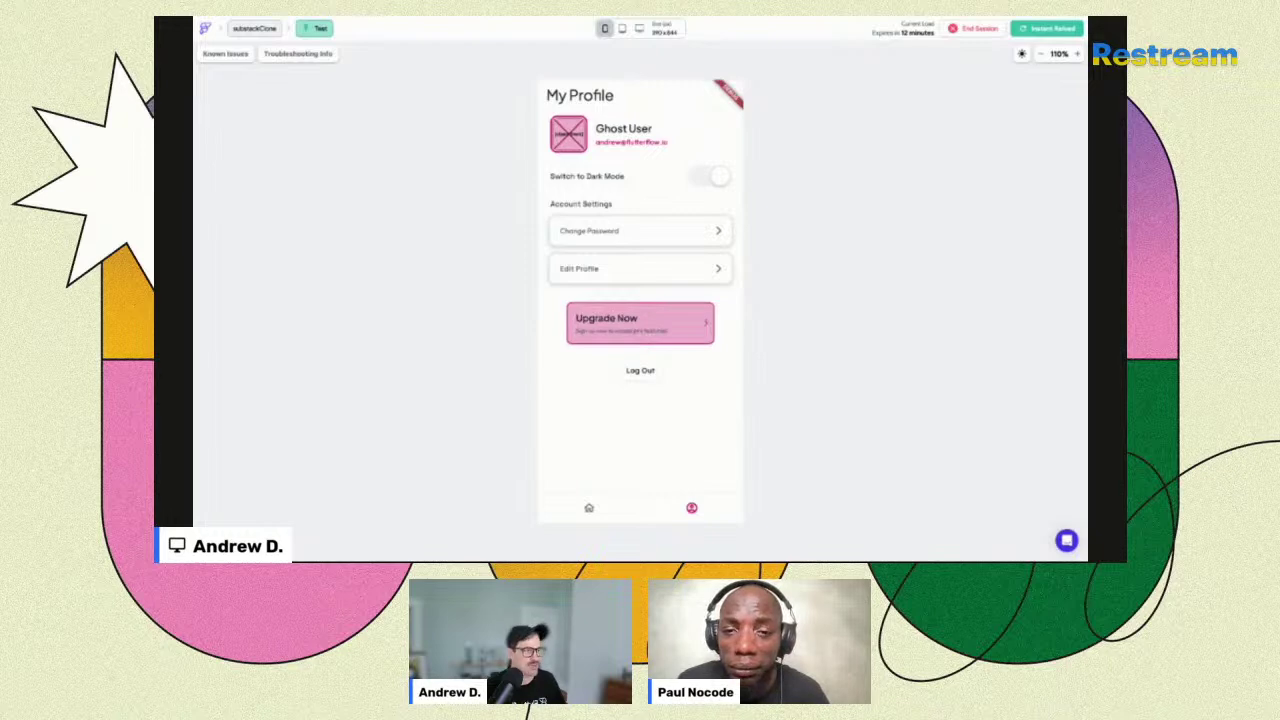
Return to the builder and delete all On Page Load animations from the Upgrade Now container.
key(ctrl+shift+Tab)
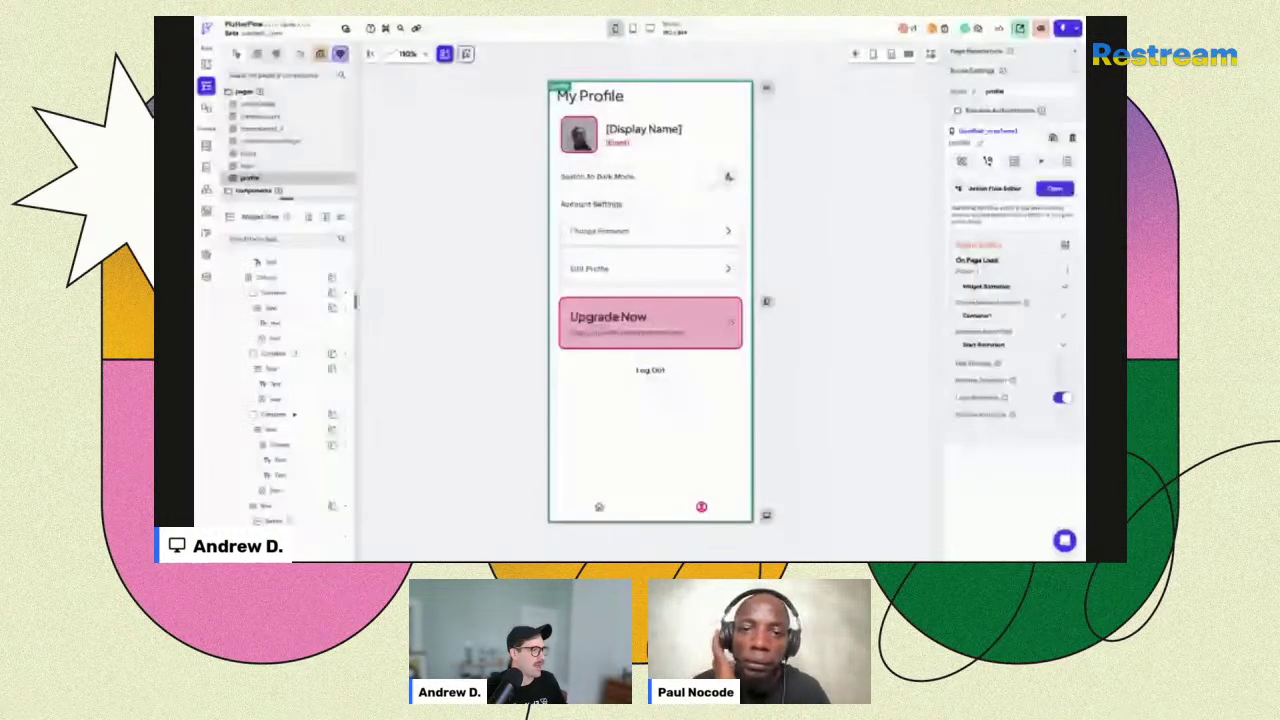
click(730, 302)
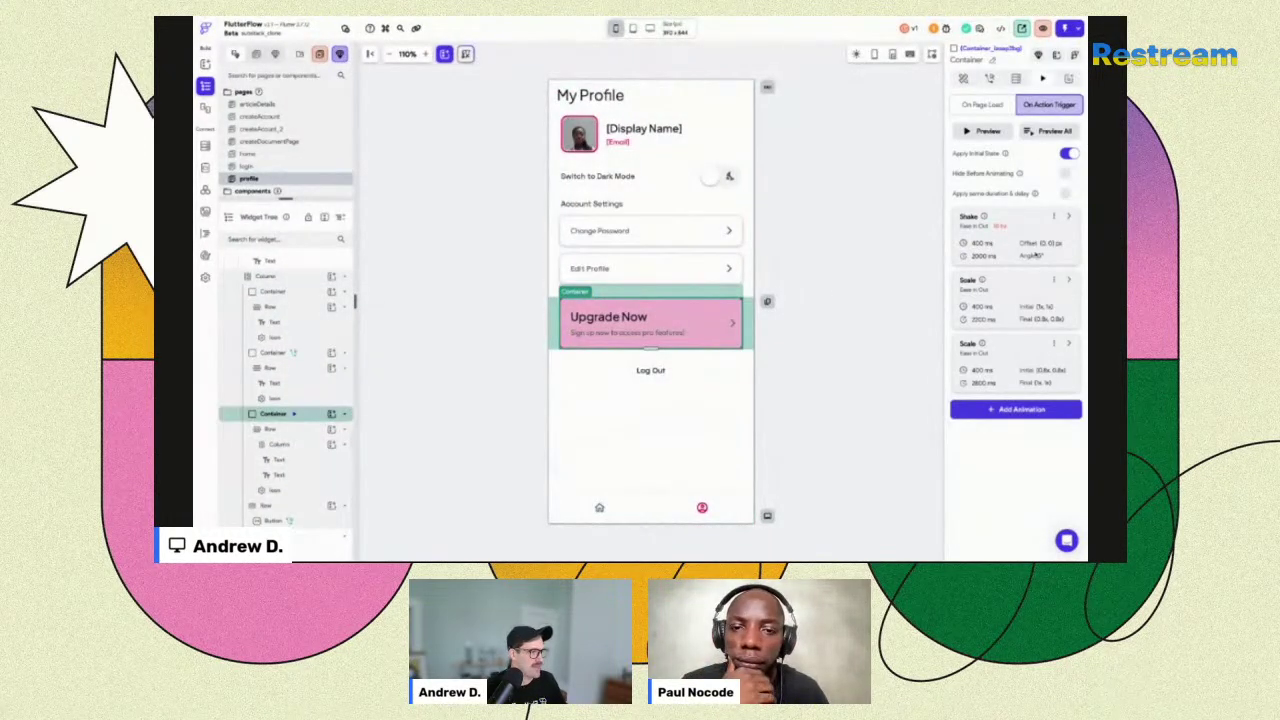
click(980, 106)
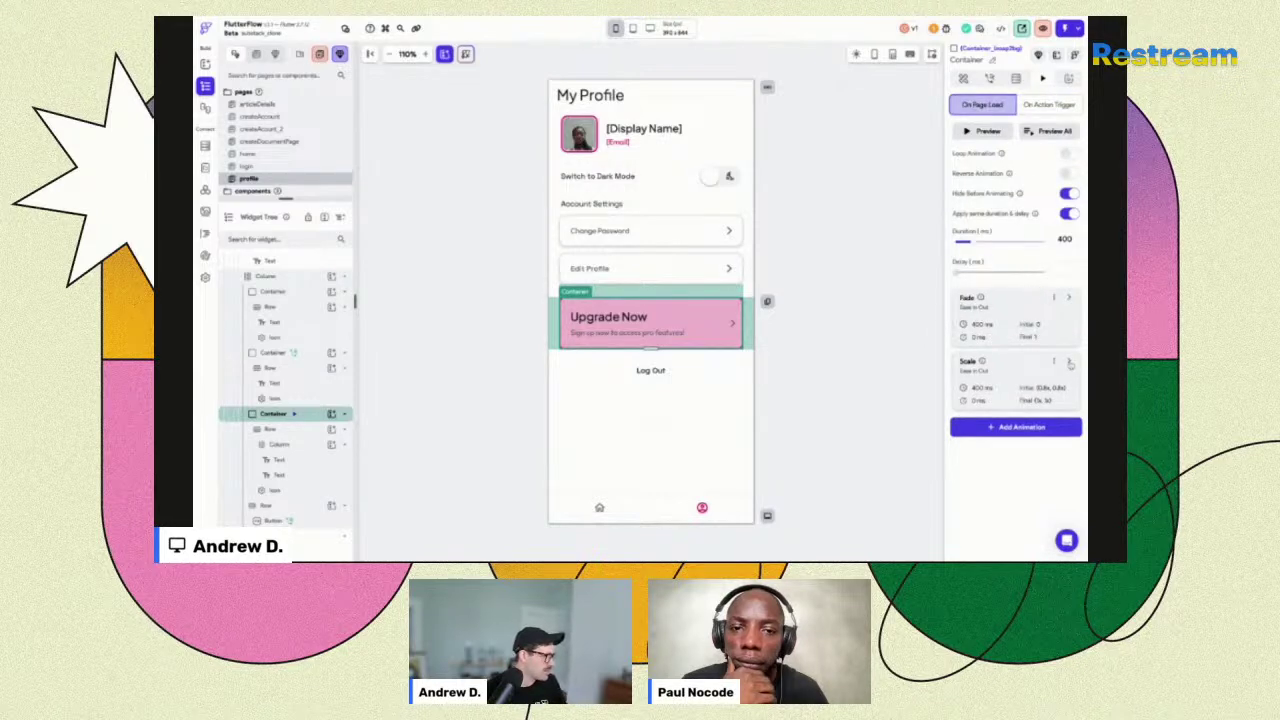
click(1054, 298)
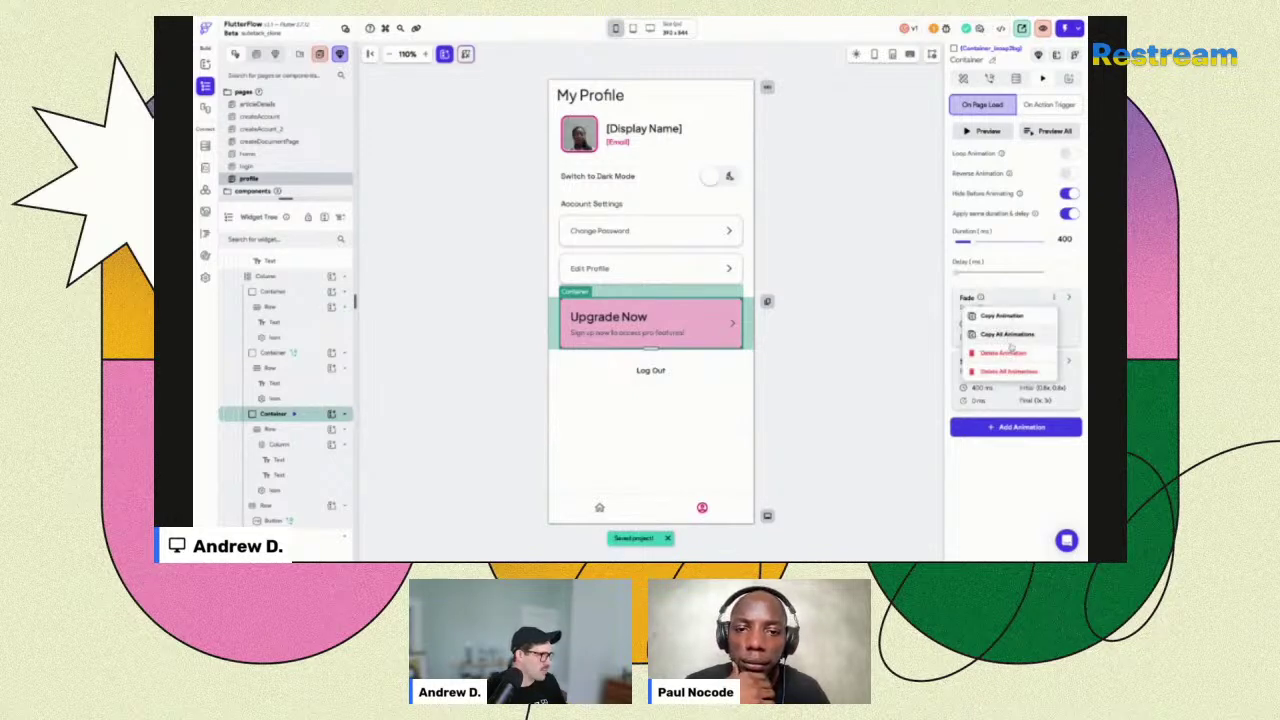
click(1012, 372)
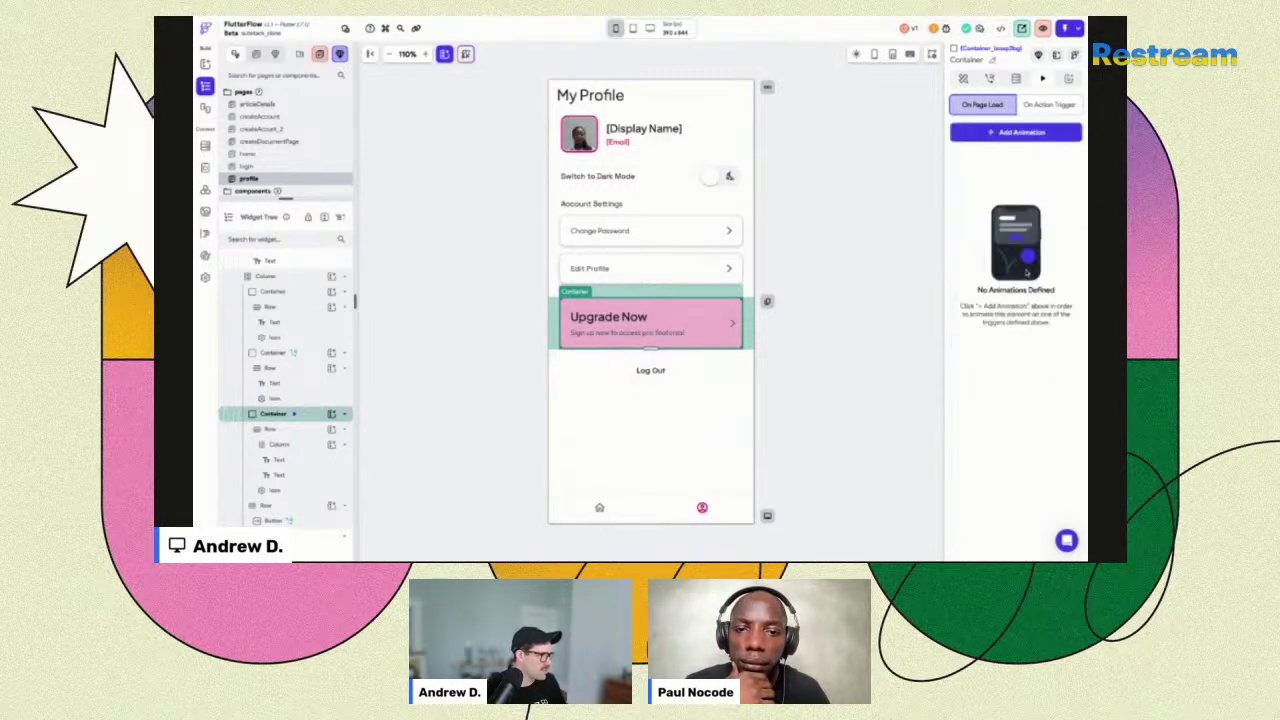
Read the explanation of Apply Initial State in the container's action-trigger animation settings.
click(1046, 108)
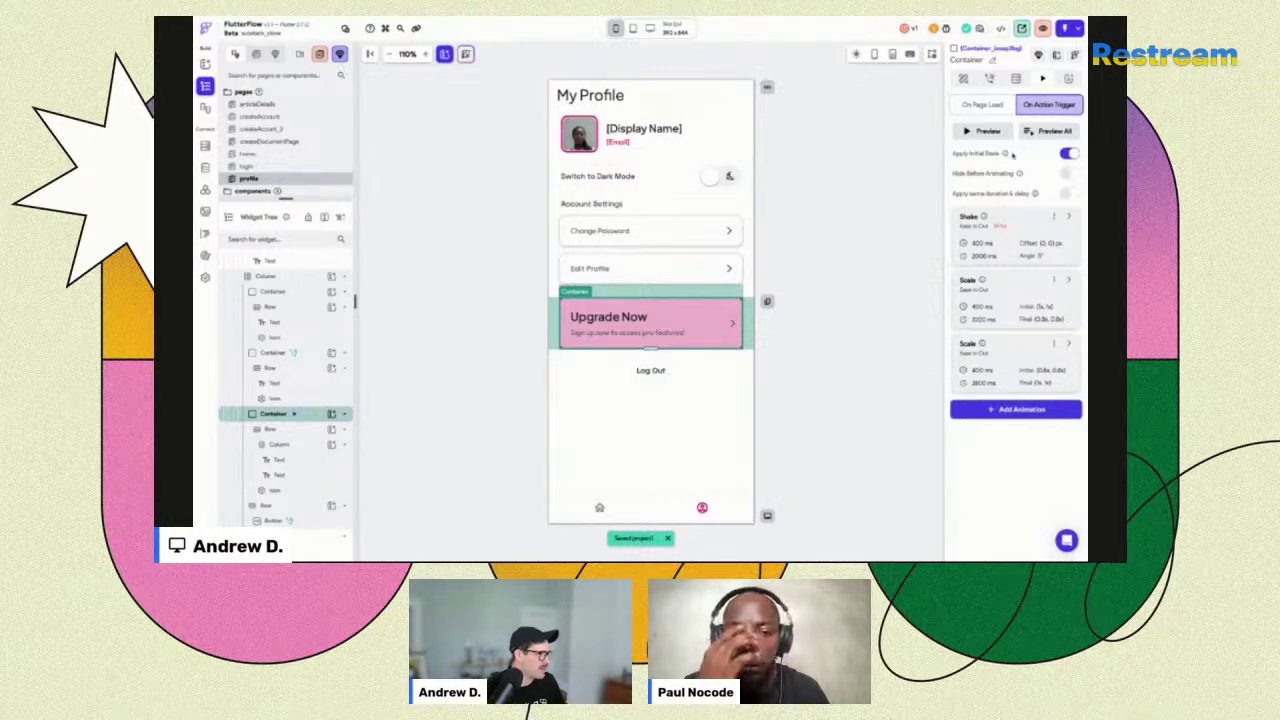
mouse_move(1007, 155)
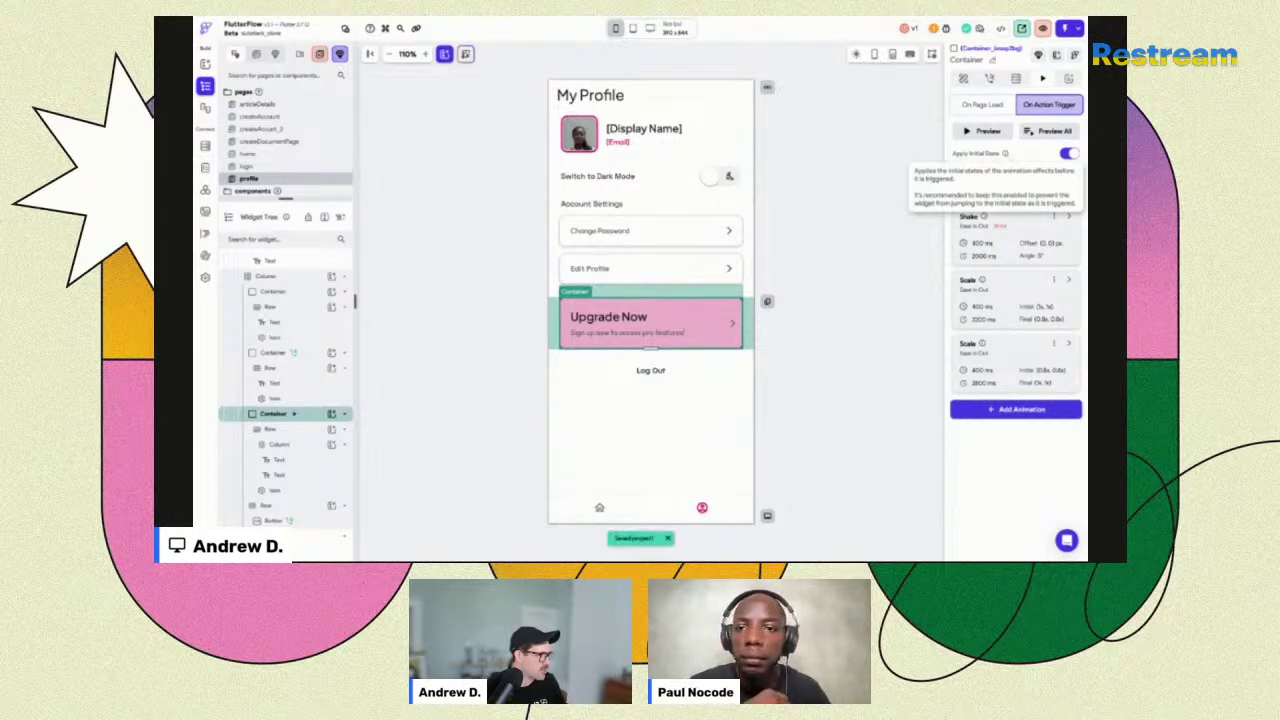
click(883, 265)
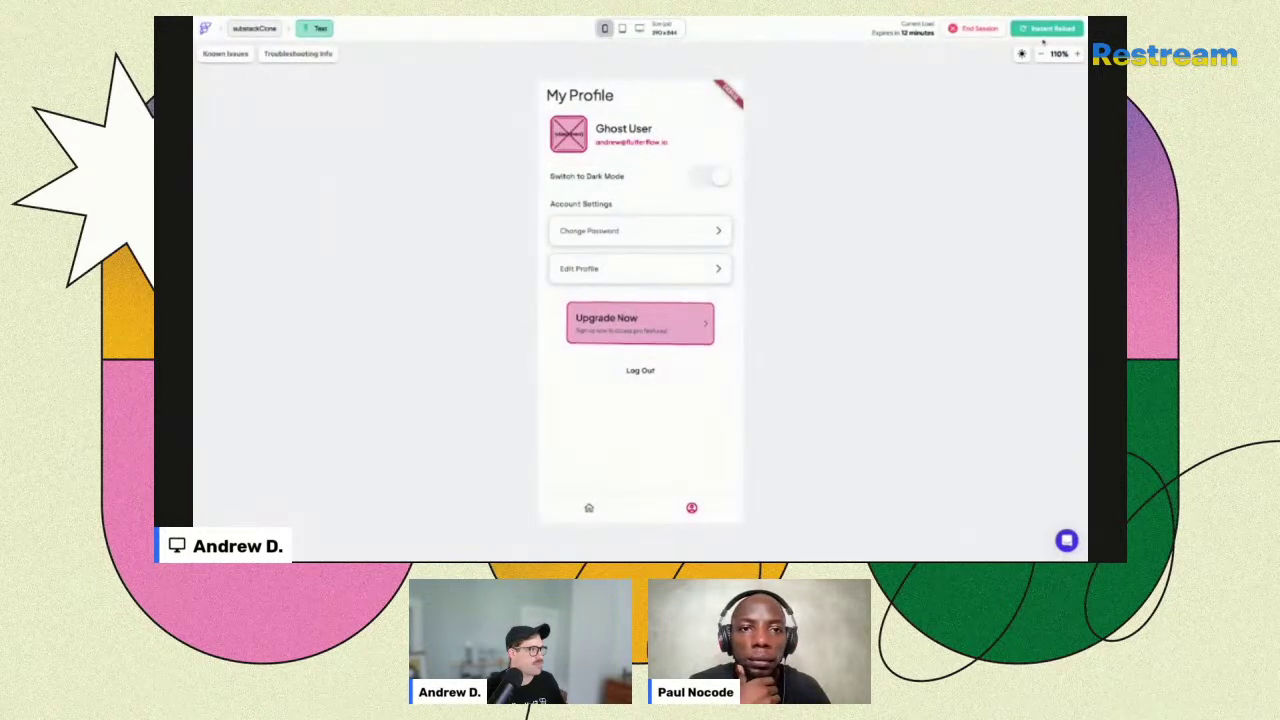
Reload the test session twice, opening the profile page each time to check the Upgrade Now card's looping animation.
click(1046, 30)
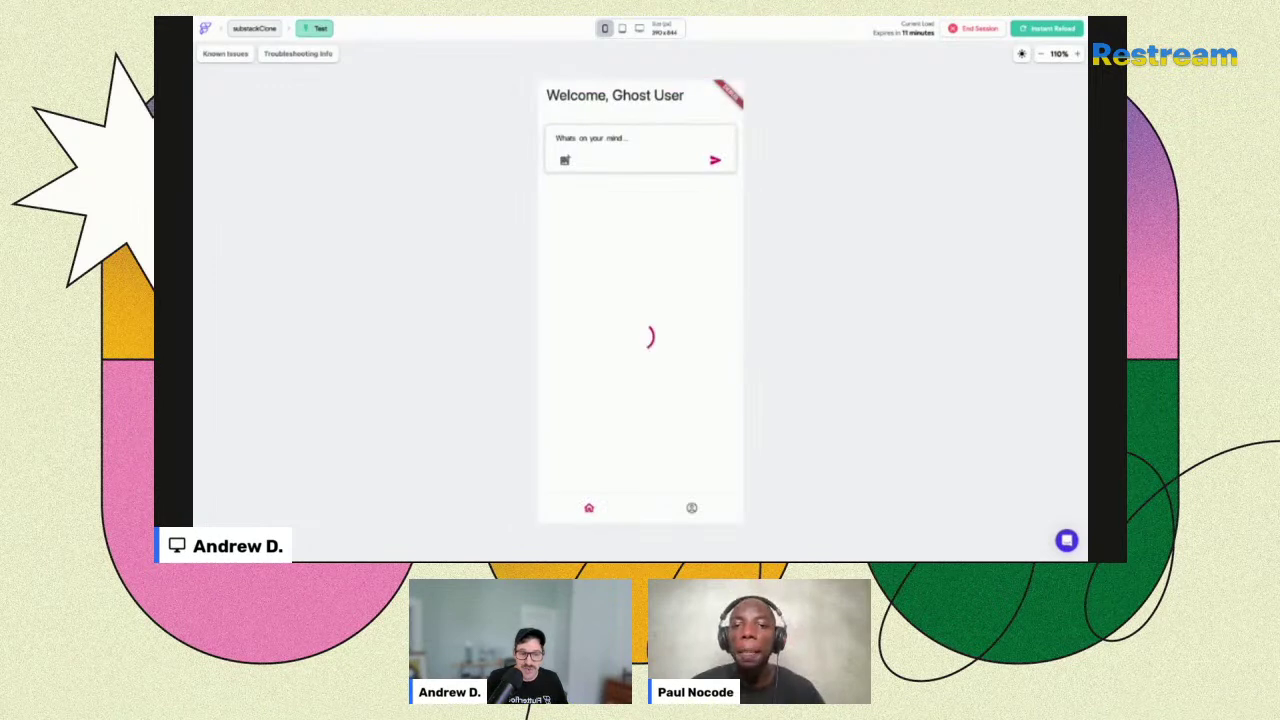
click(691, 509)
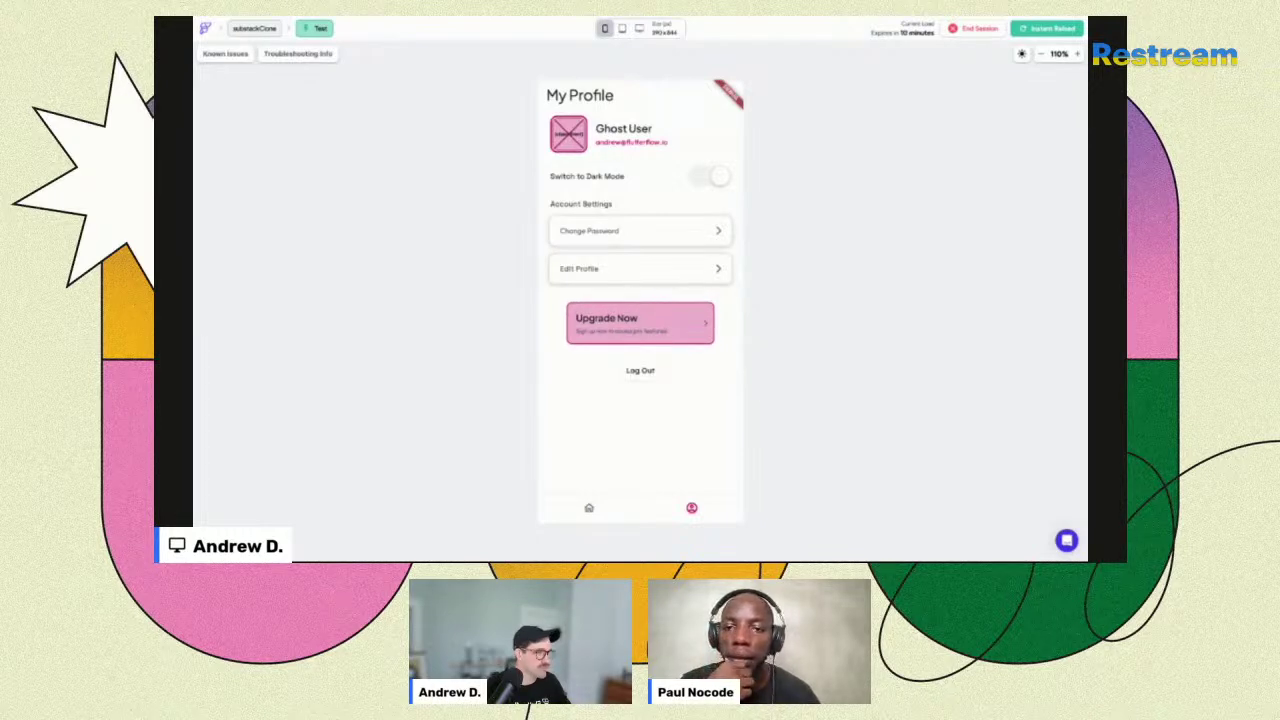
click(1062, 29)
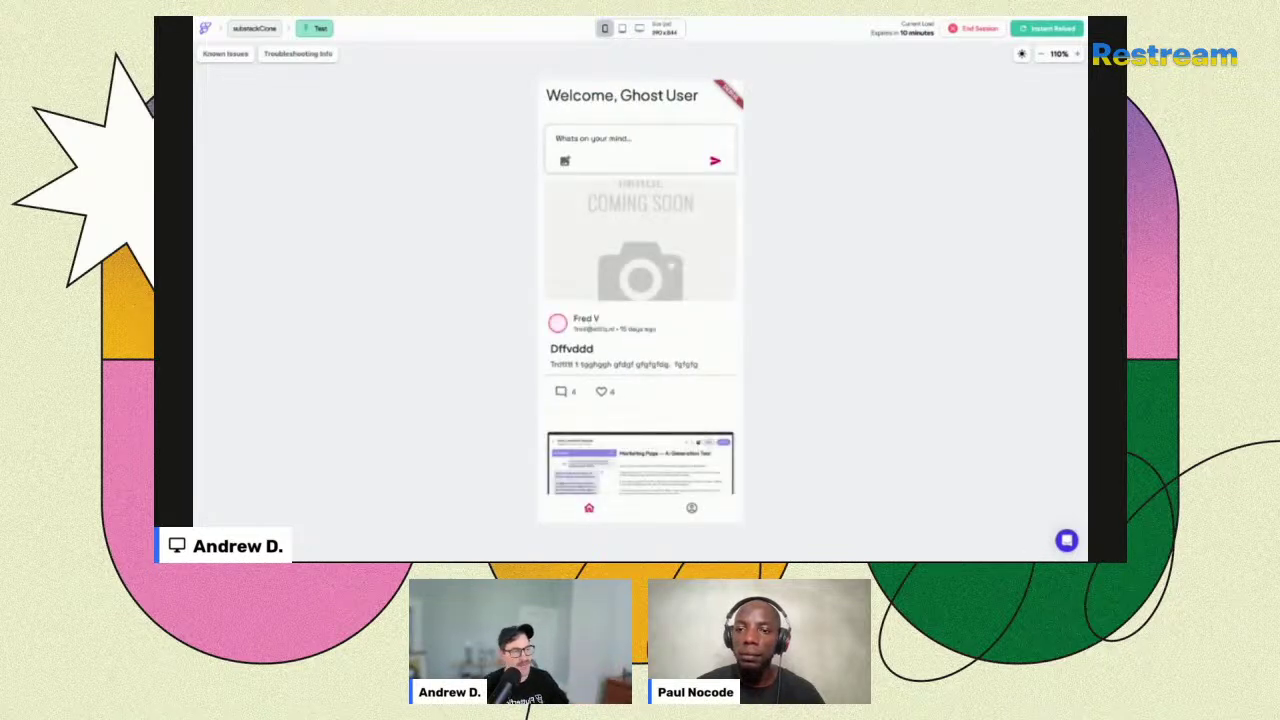
click(692, 508)
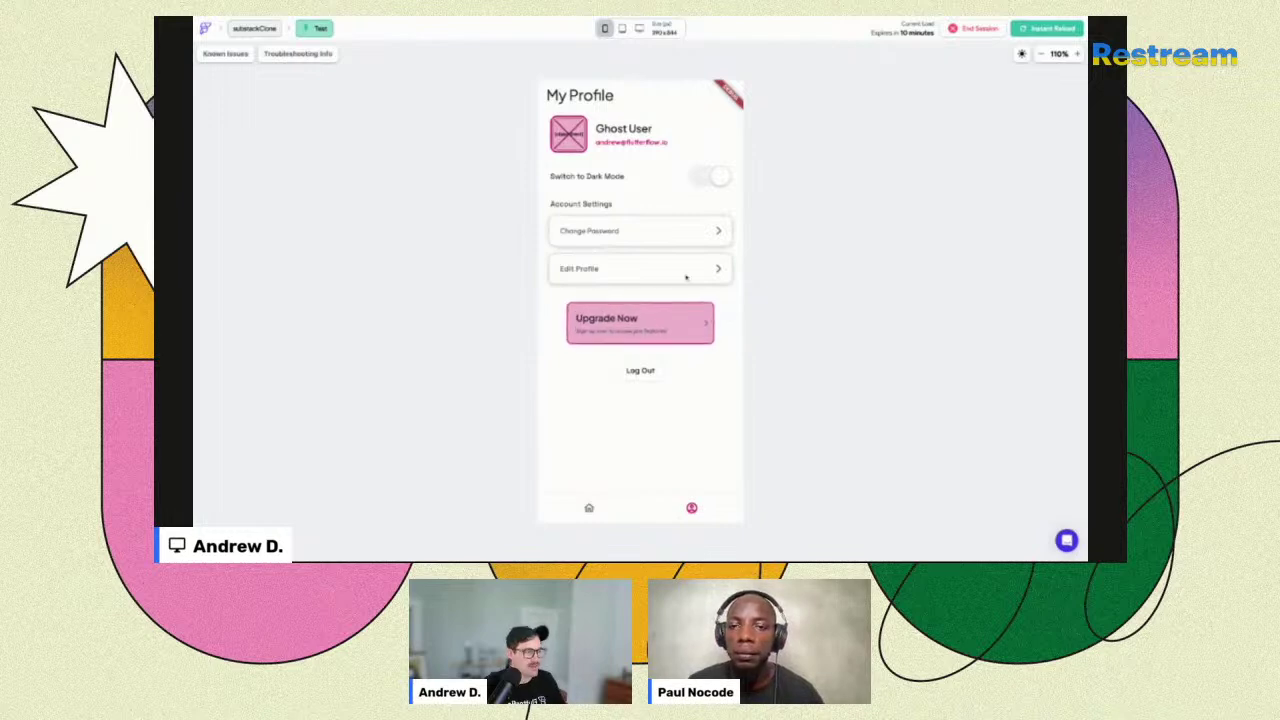
Return to the builder, set Final Scale X and Y of the Upgrade Now container's last action-trigger Scale effect to 1.2, and preview all animations.
click(396, 17)
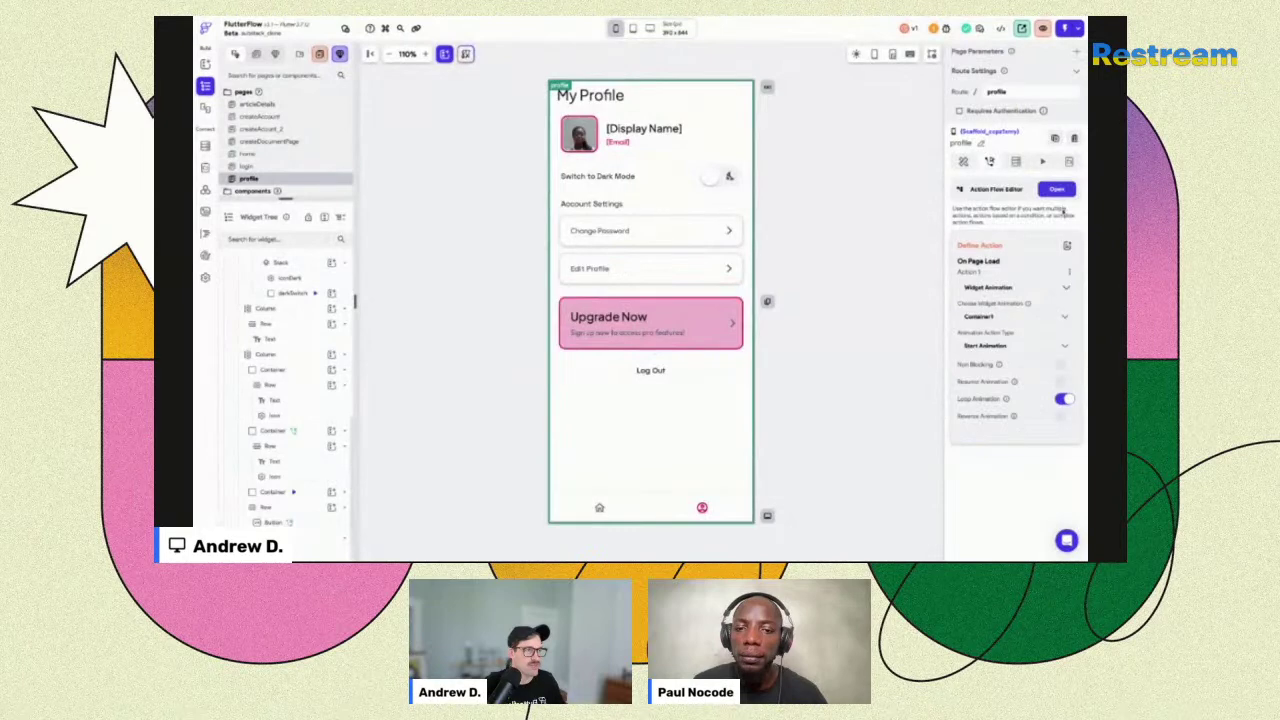
click(742, 302)
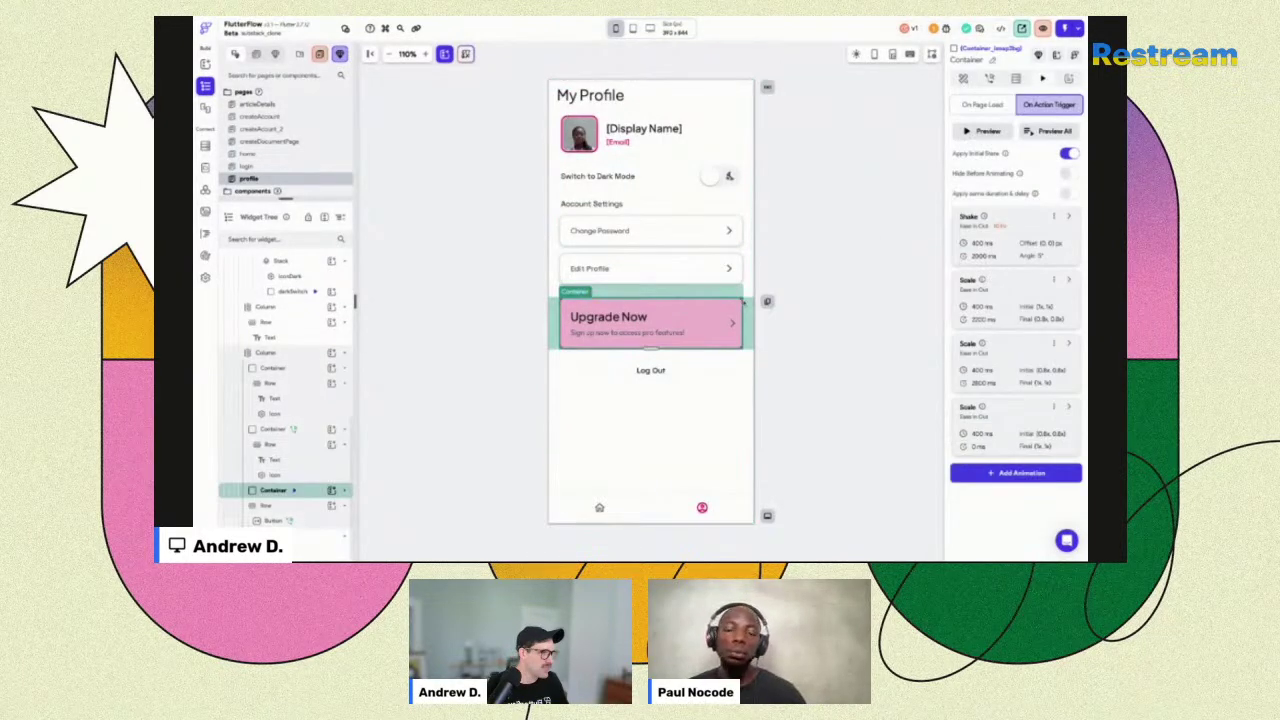
click(1071, 409)
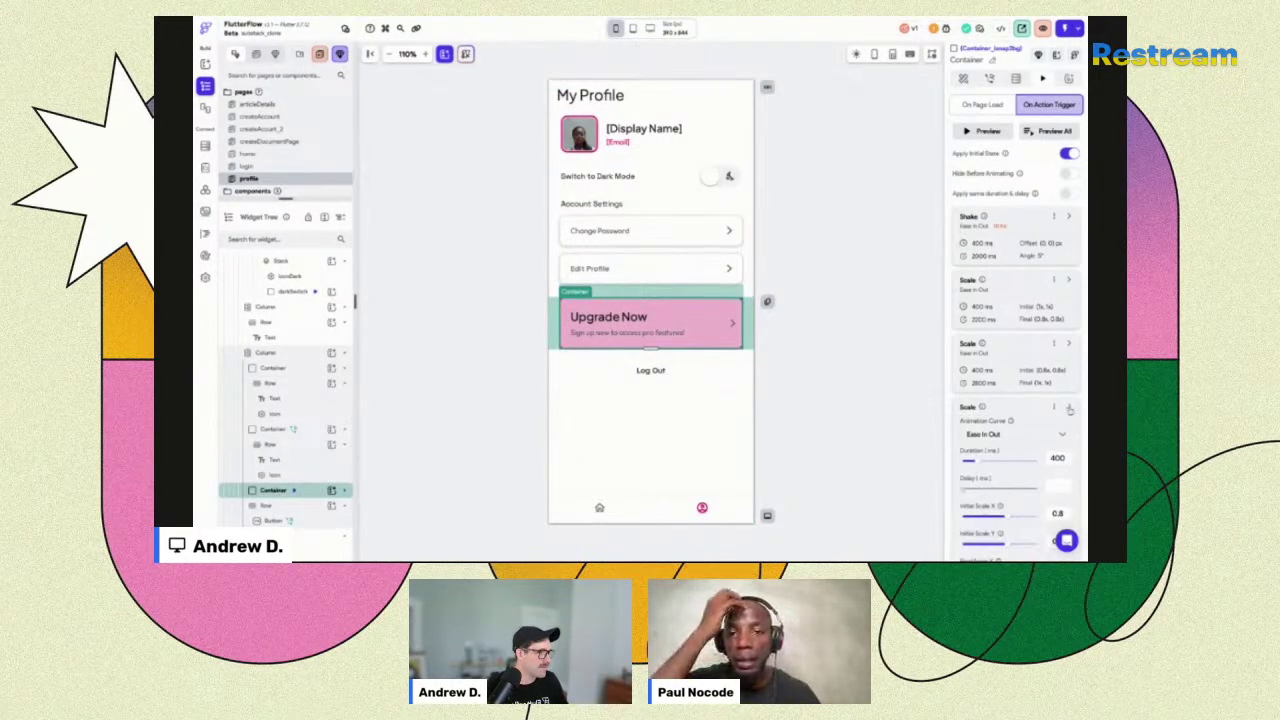
scroll(1065, 400, down, 3)
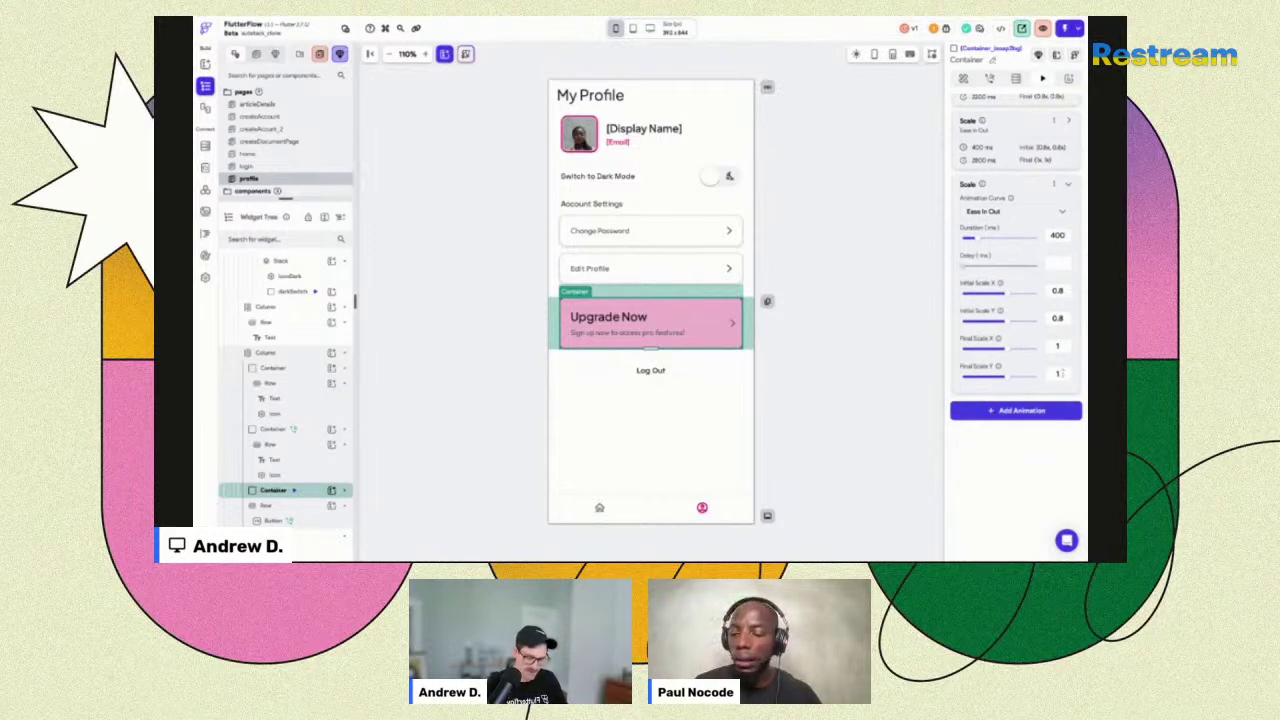
text(.2)
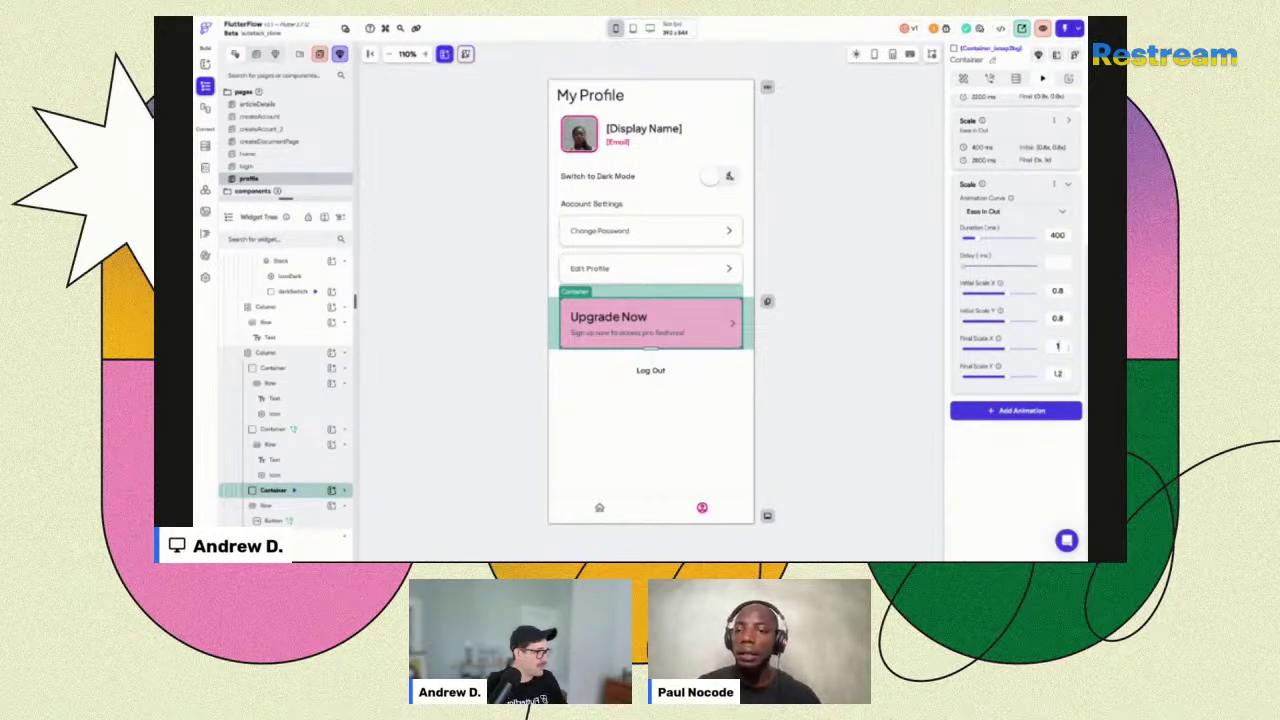
scroll(1048, 229, up, 5)
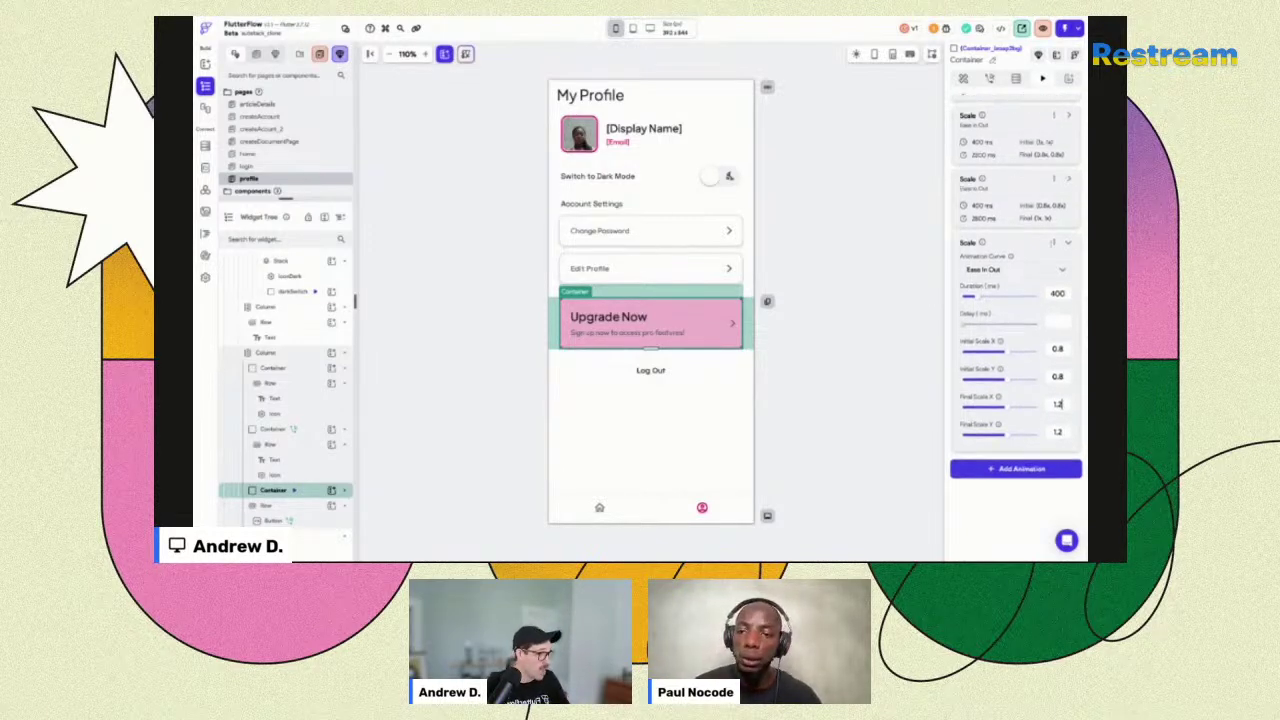
click(1050, 134)
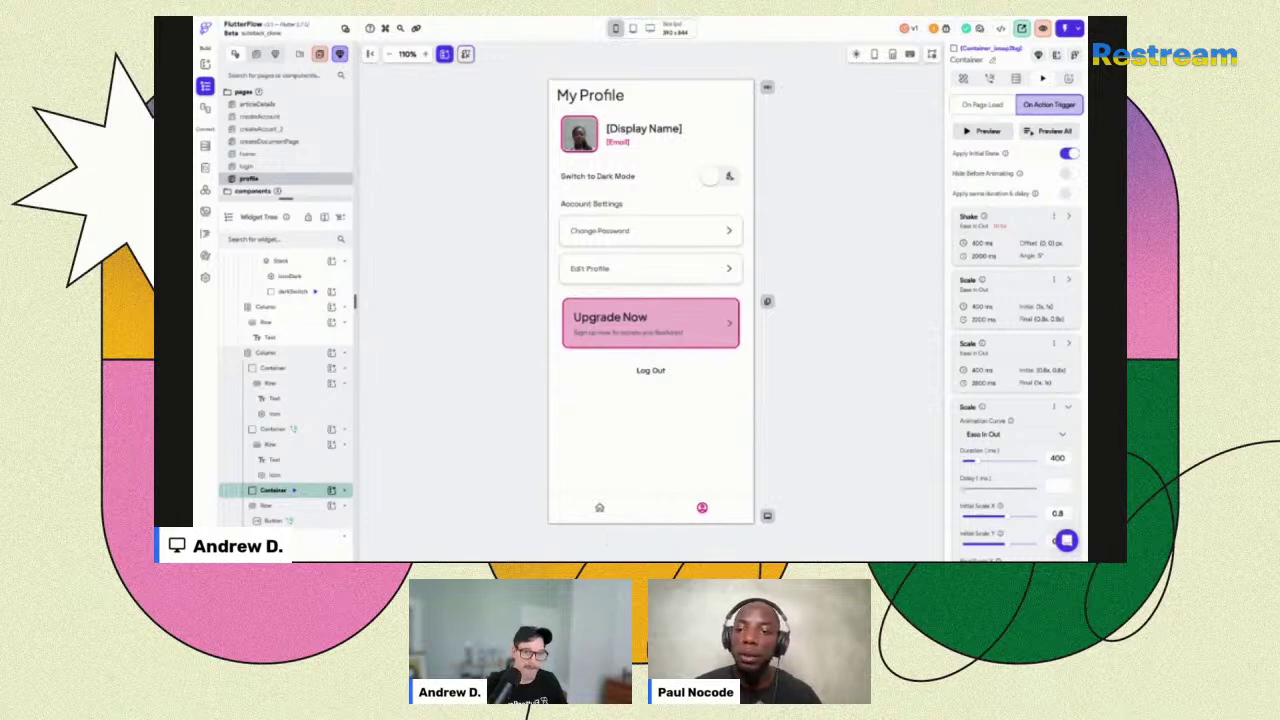
Switch to the substackClone test session, reload it and open the profile page to check the enlarged Scale effect on the card.
click(443, 126)
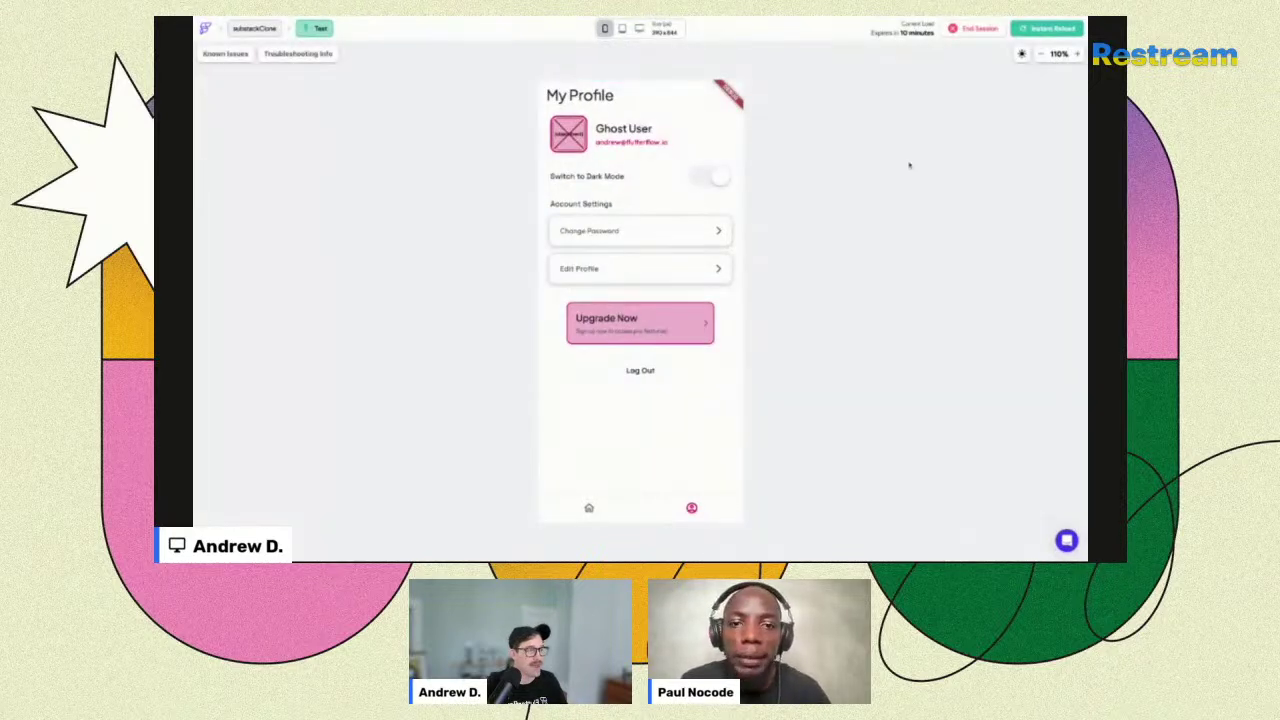
click(1044, 33)
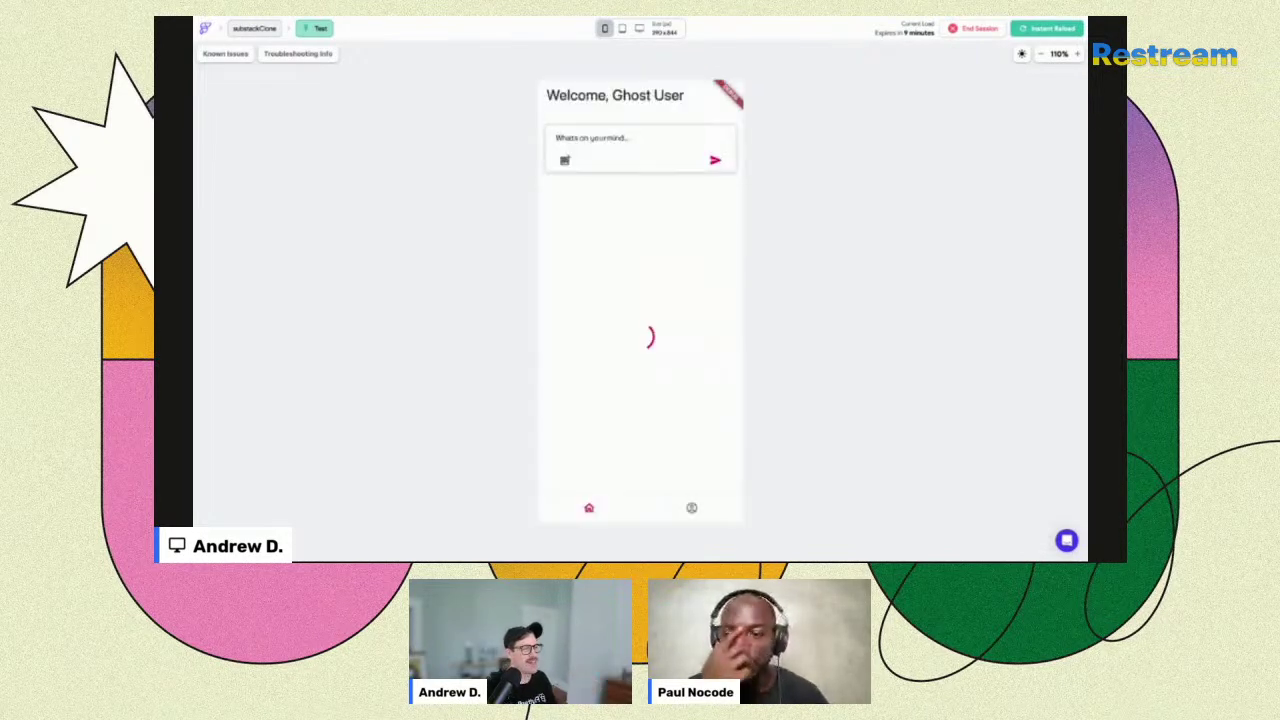
click(691, 508)
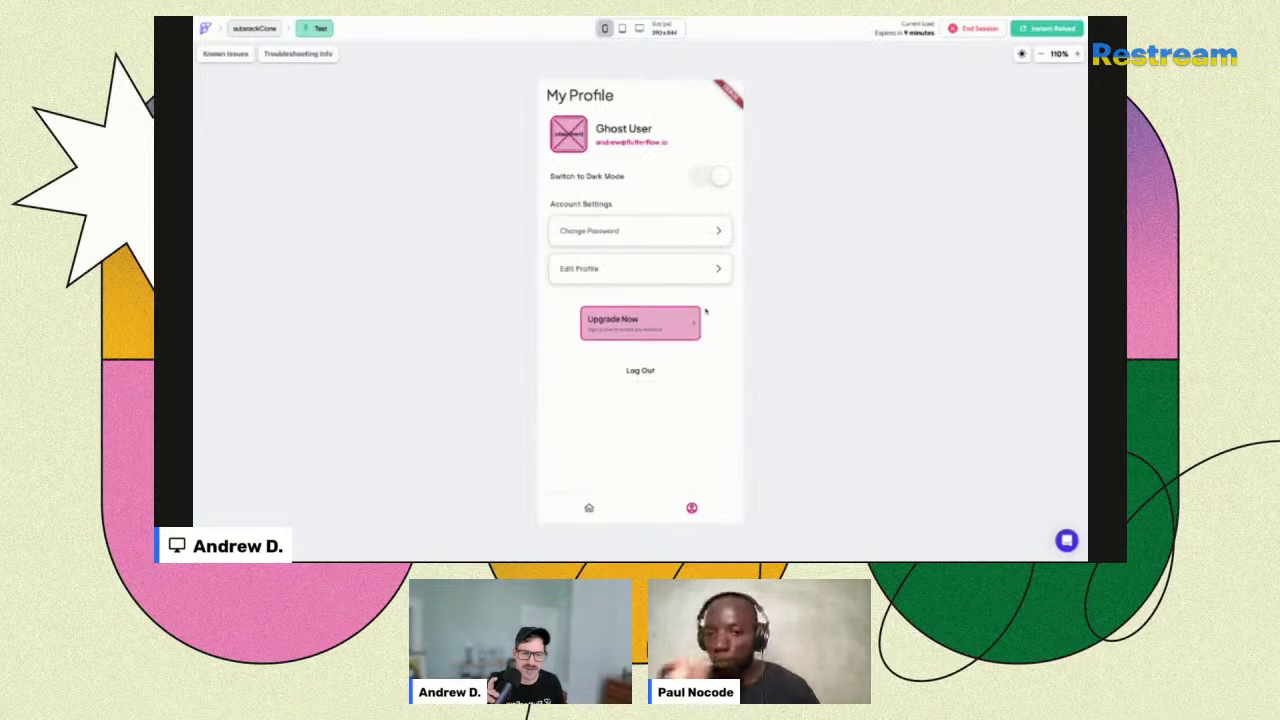
Back in the builder, copy the Upgrade Now container's last action-trigger Scale animation and delete it from that trigger.
click(395, 17)
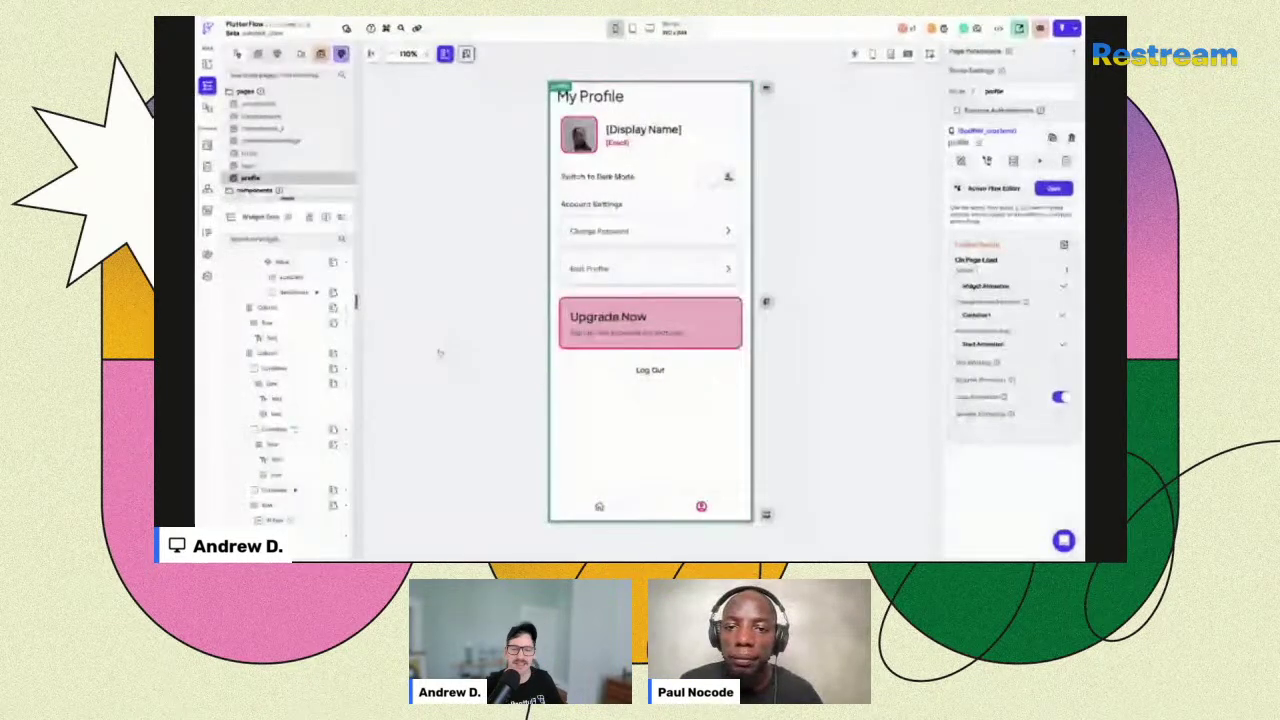
click(740, 348)
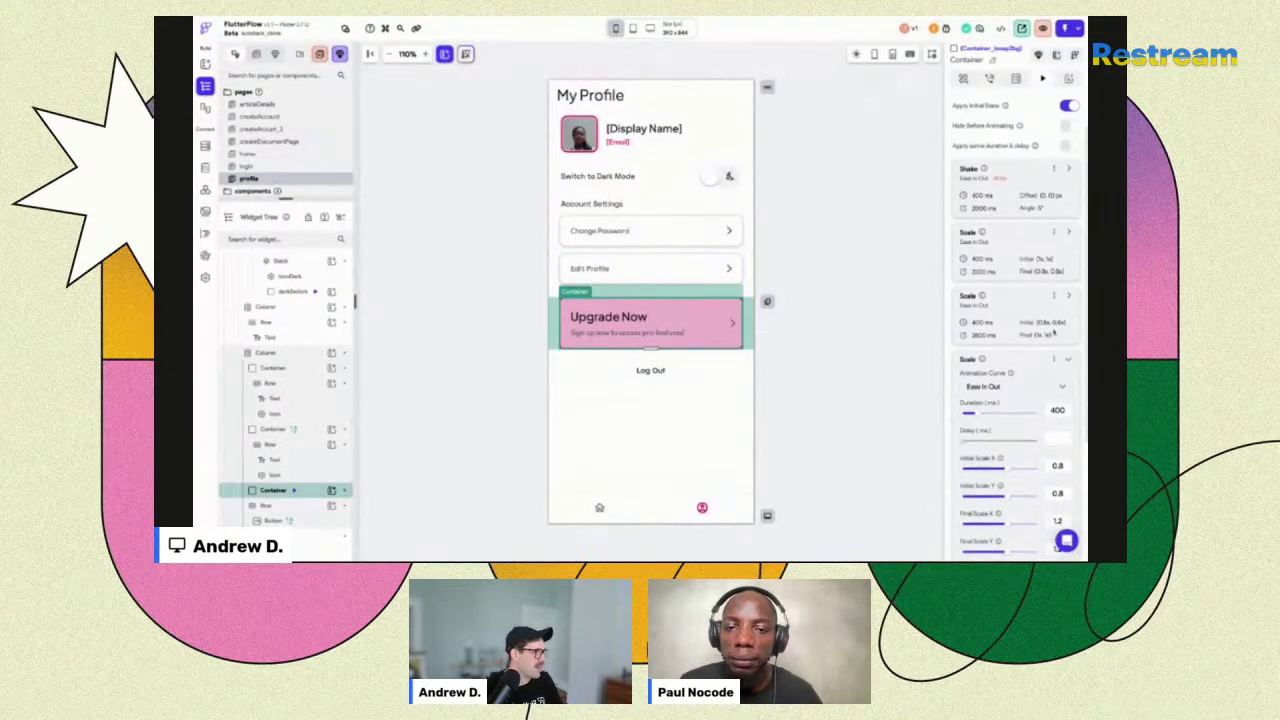
click(1053, 359)
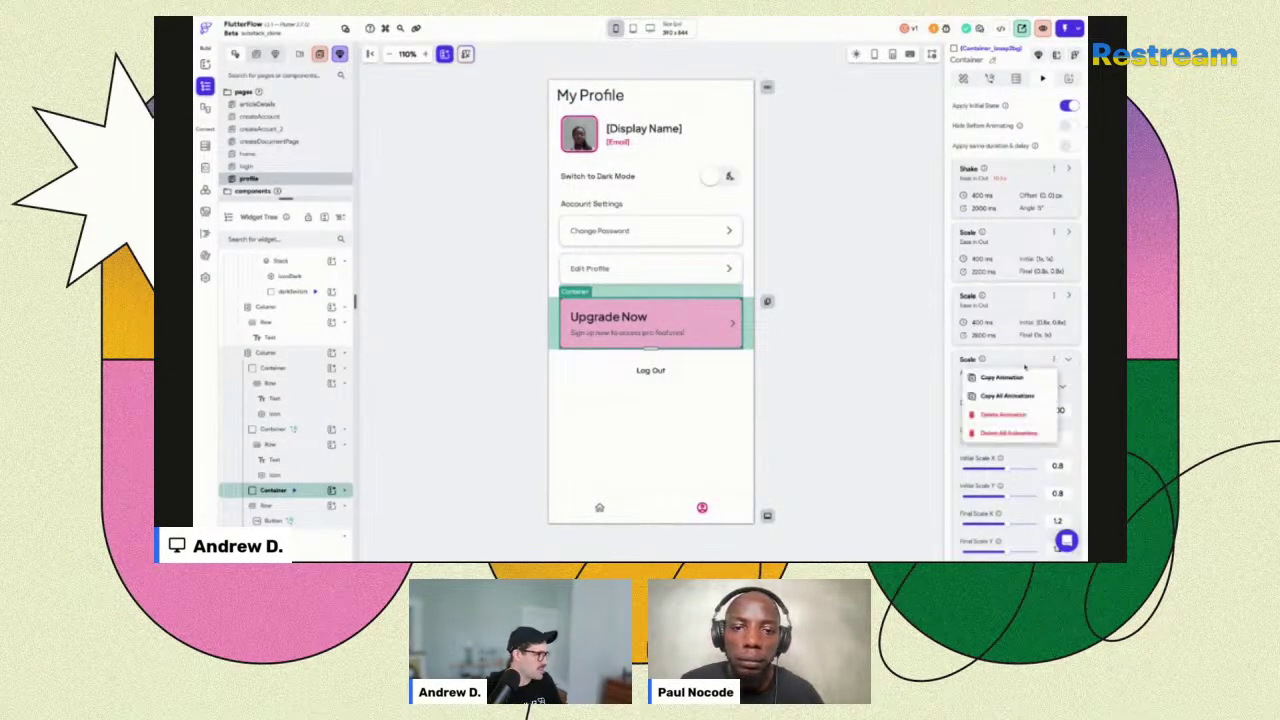
click(1018, 377)
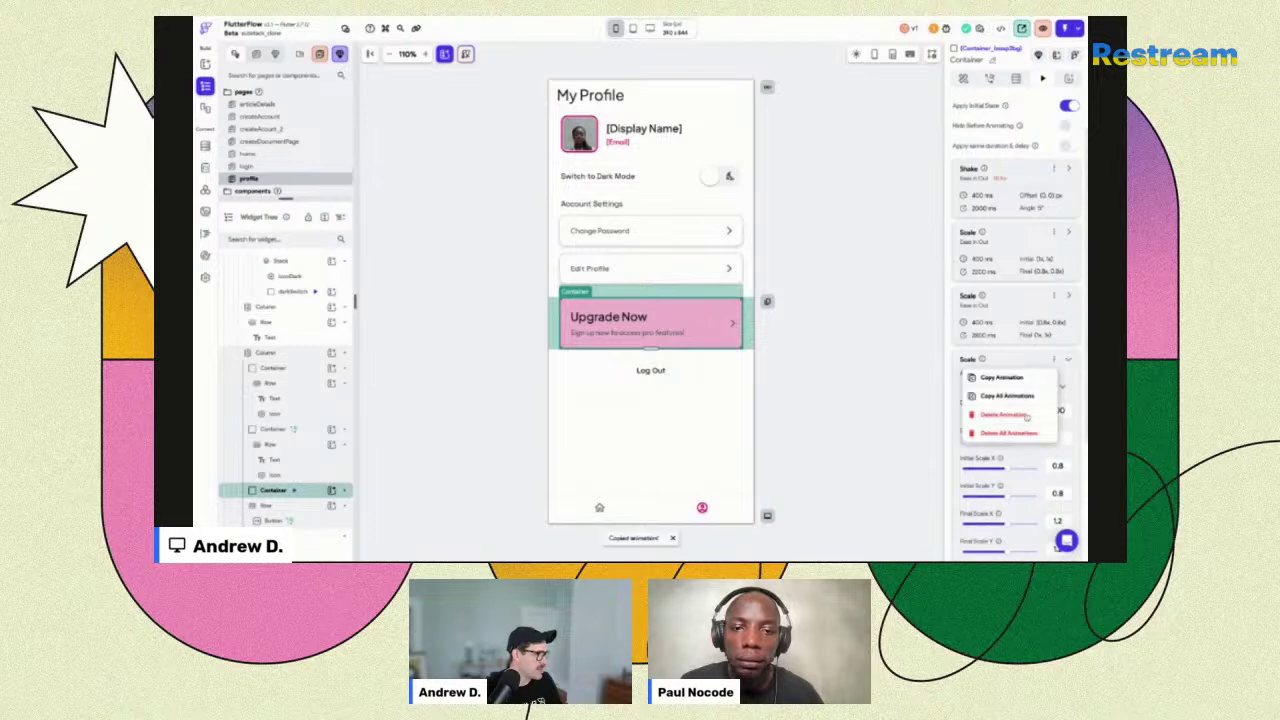
click(1024, 415)
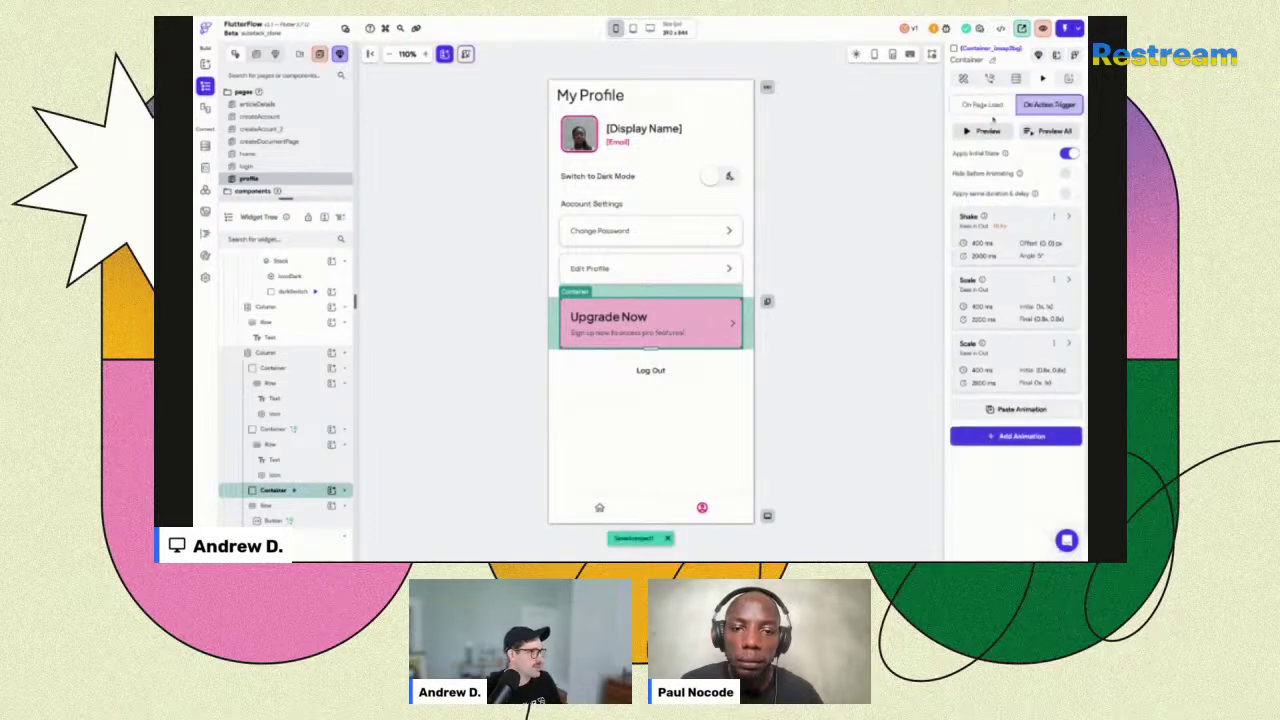
Paste the copied Scale as an On Page Load animation, enable Hide Before Animating and Apply same duration & delay, and preview all animations.
click(985, 107)
click(1018, 133)
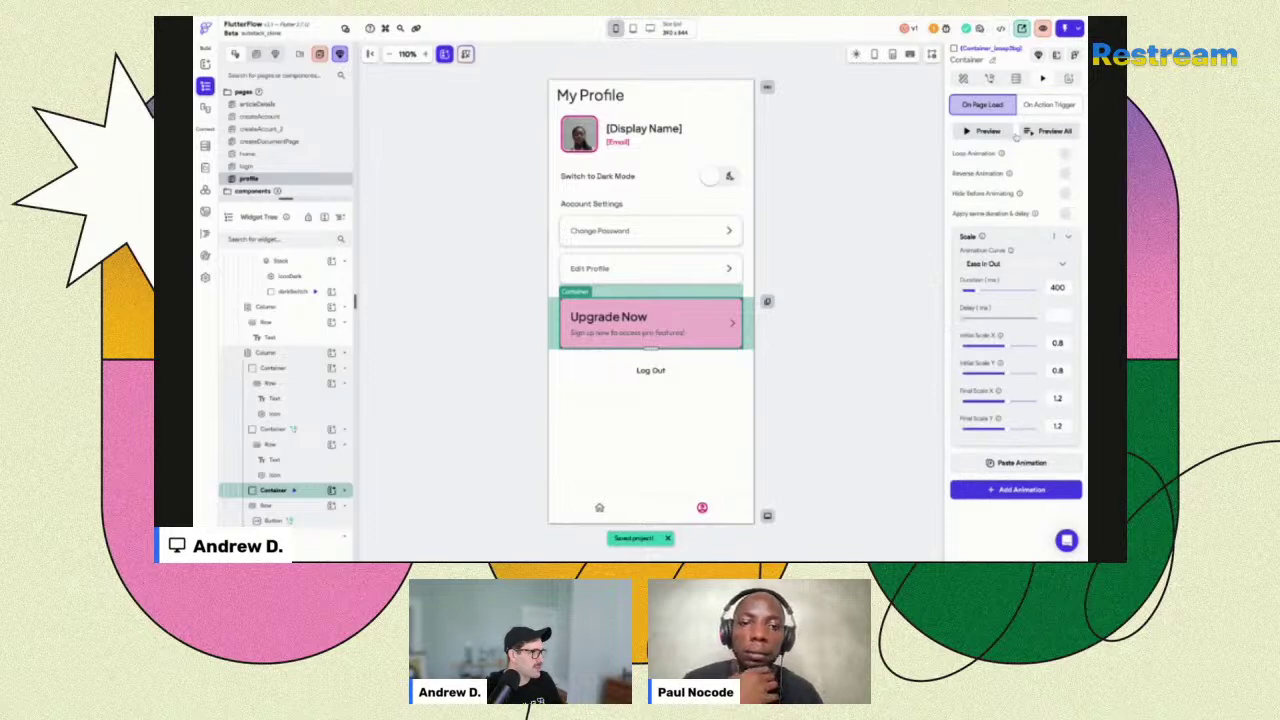
click(1068, 194)
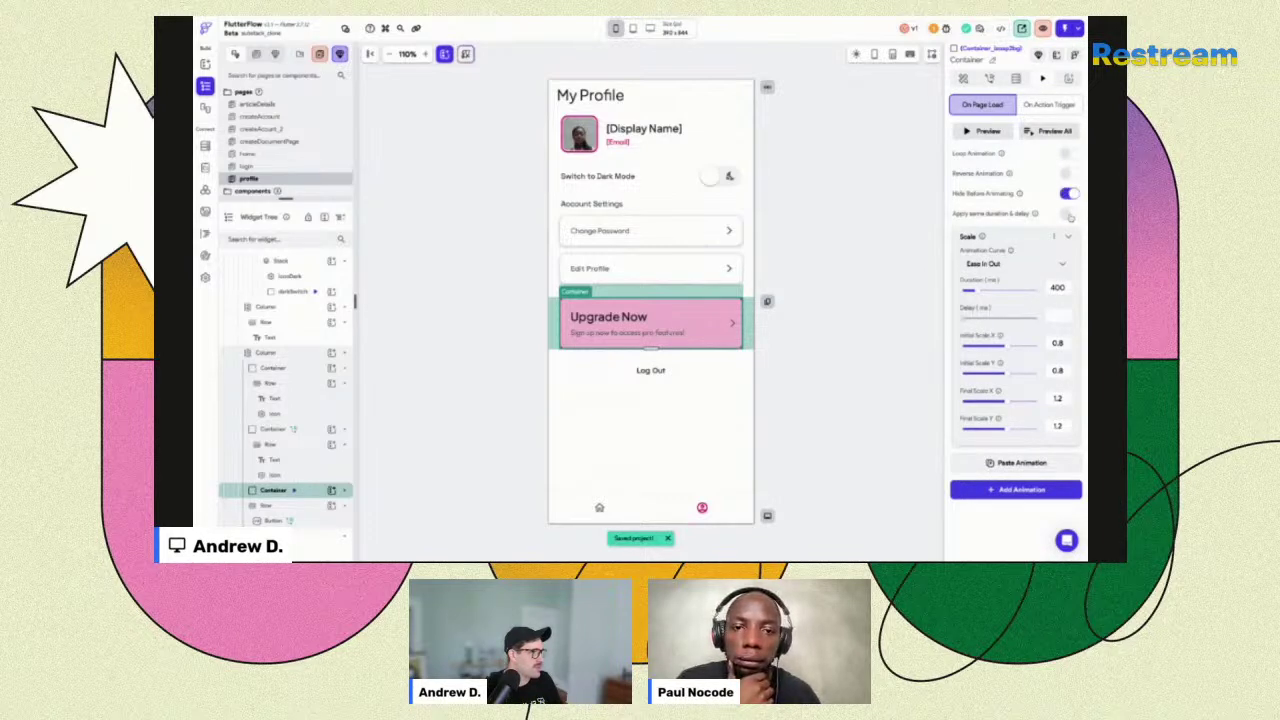
click(1068, 213)
scroll(1052, 287, down, 1)
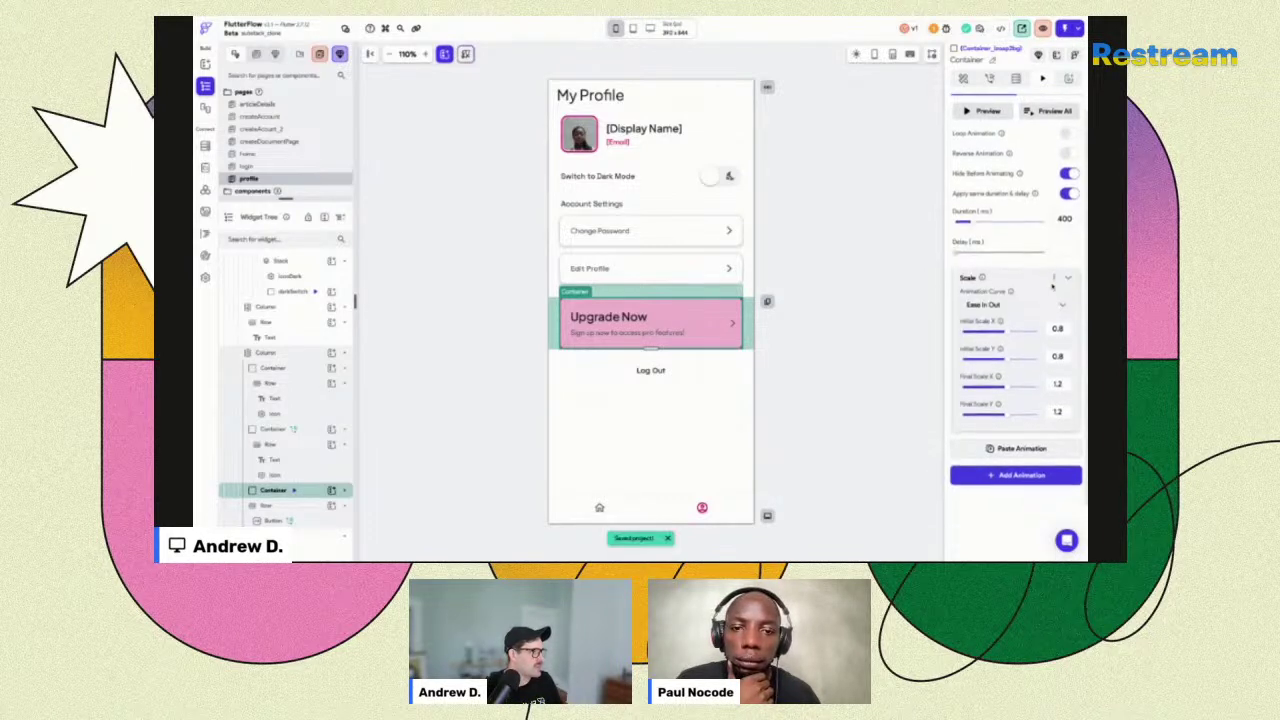
scroll(1055, 152, up, 1)
click(1050, 130)
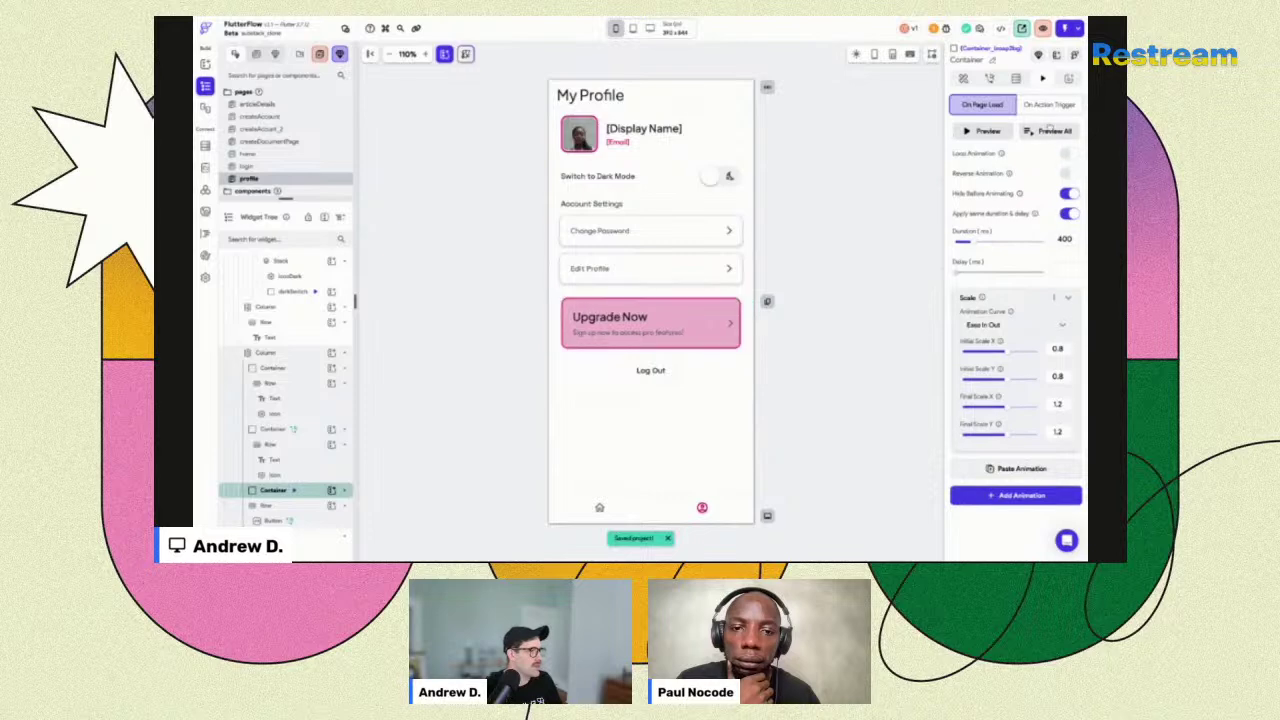
Reload the test session, open the profile page to check the Upgrade Now card's entrance and looping animation, and switch to dark mode.
click(650, 440)
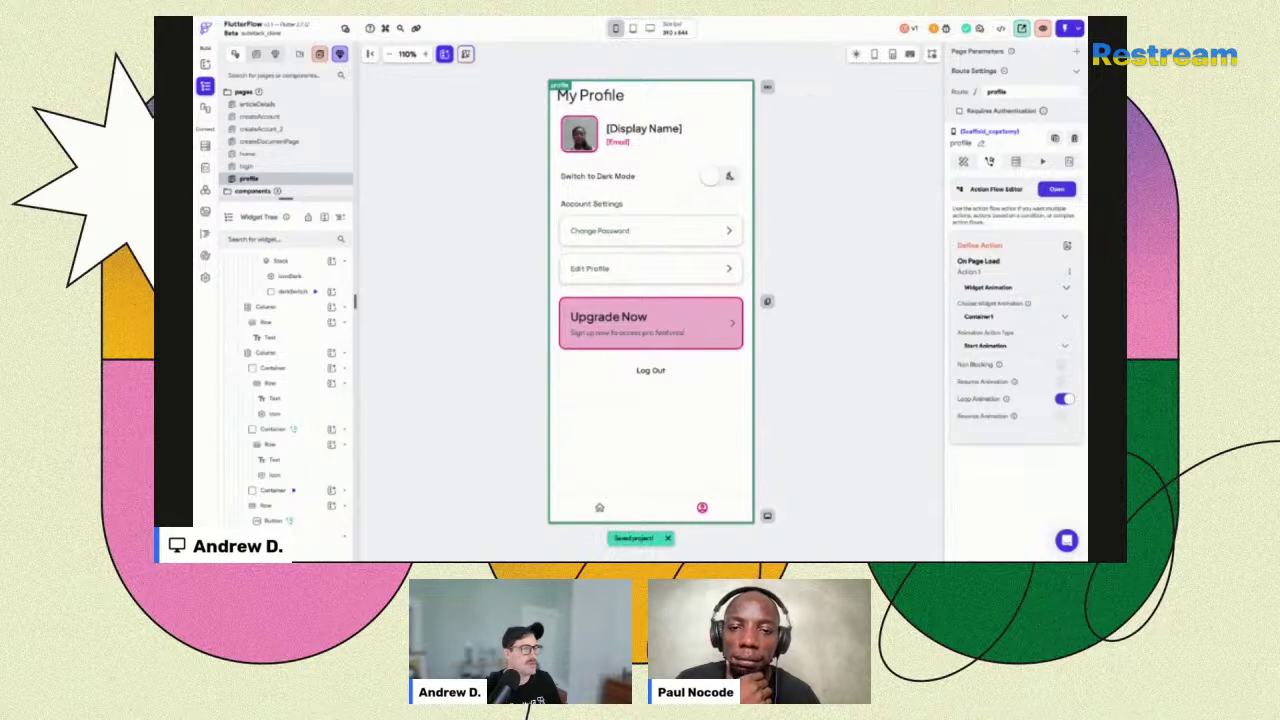
key(ctrl+Tab)
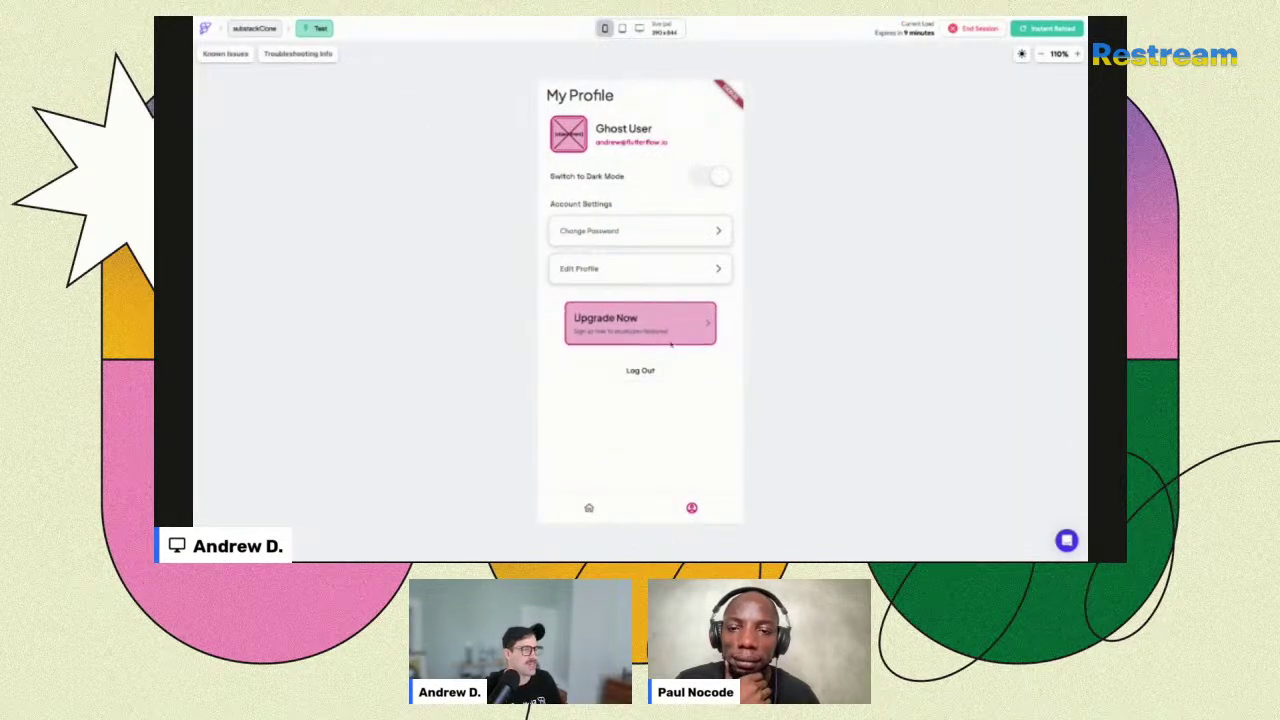
click(1037, 32)
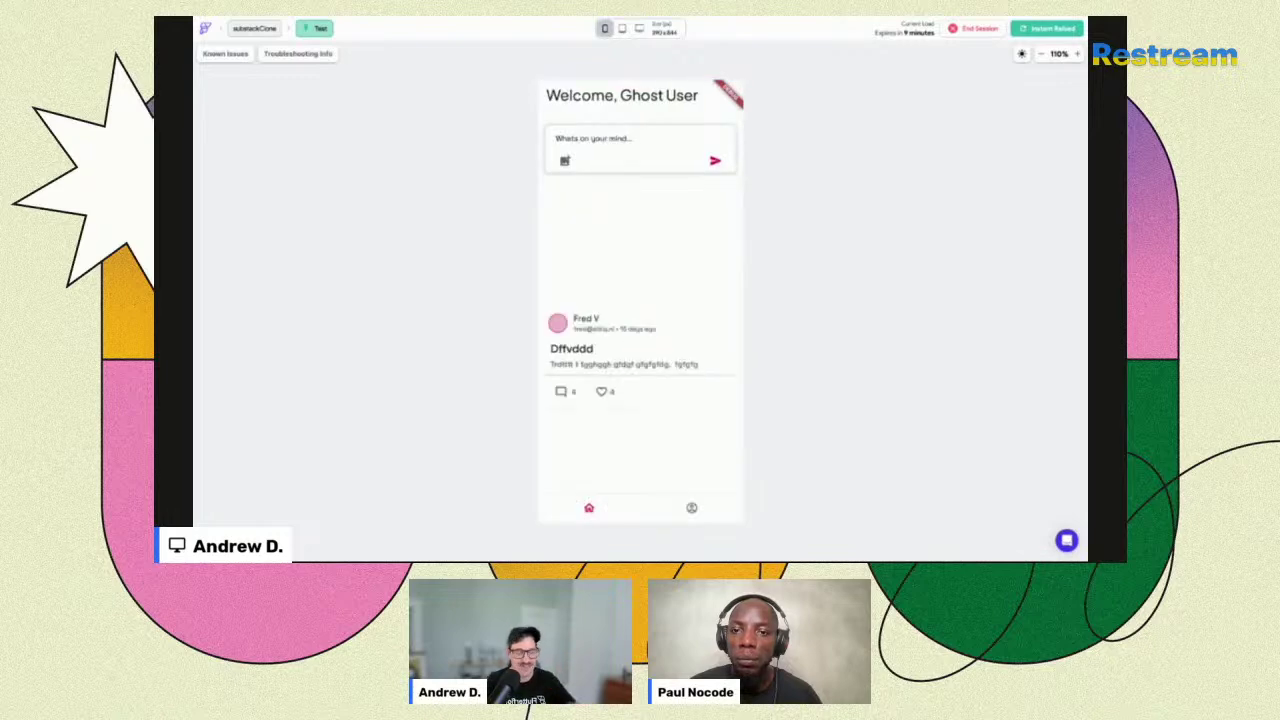
click(691, 509)
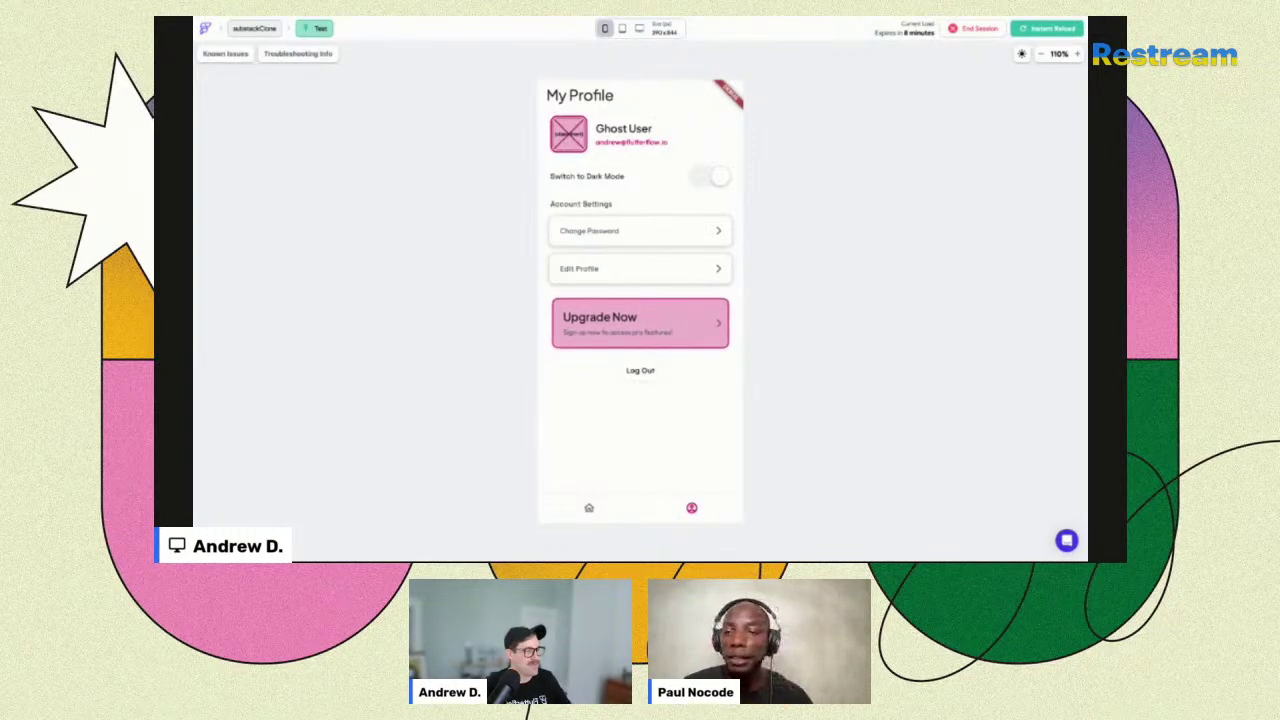
click(701, 174)
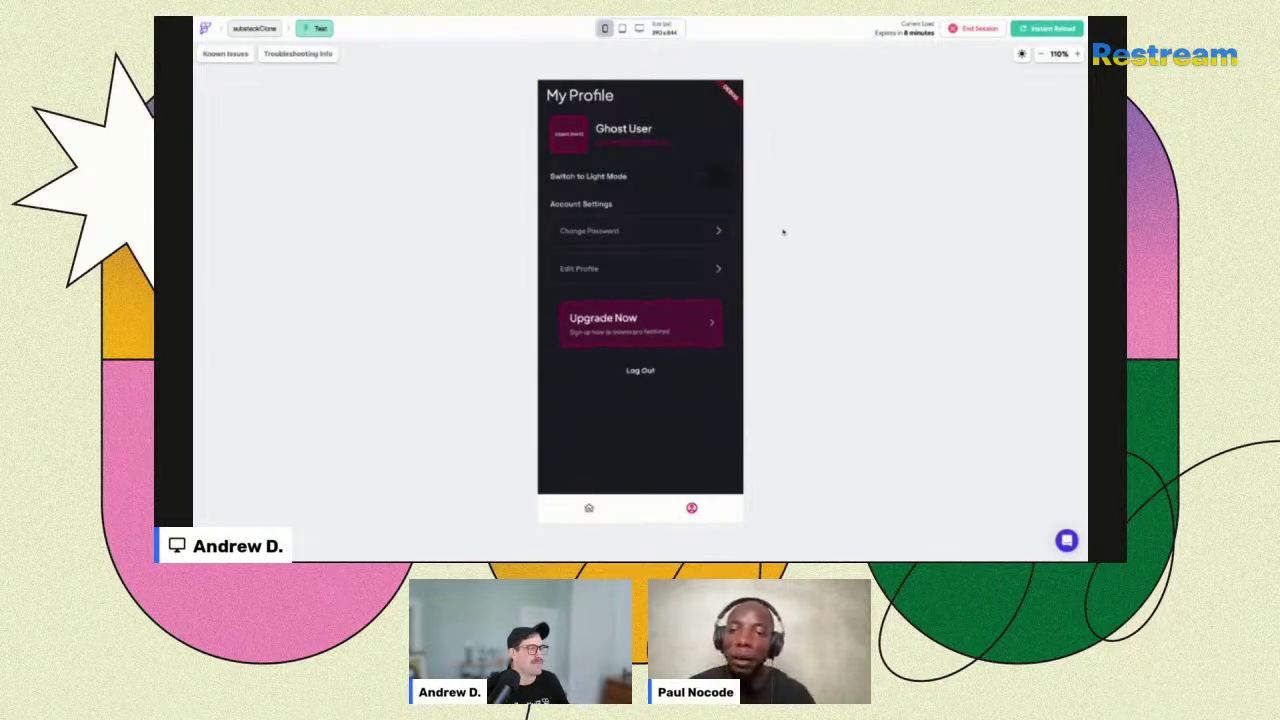